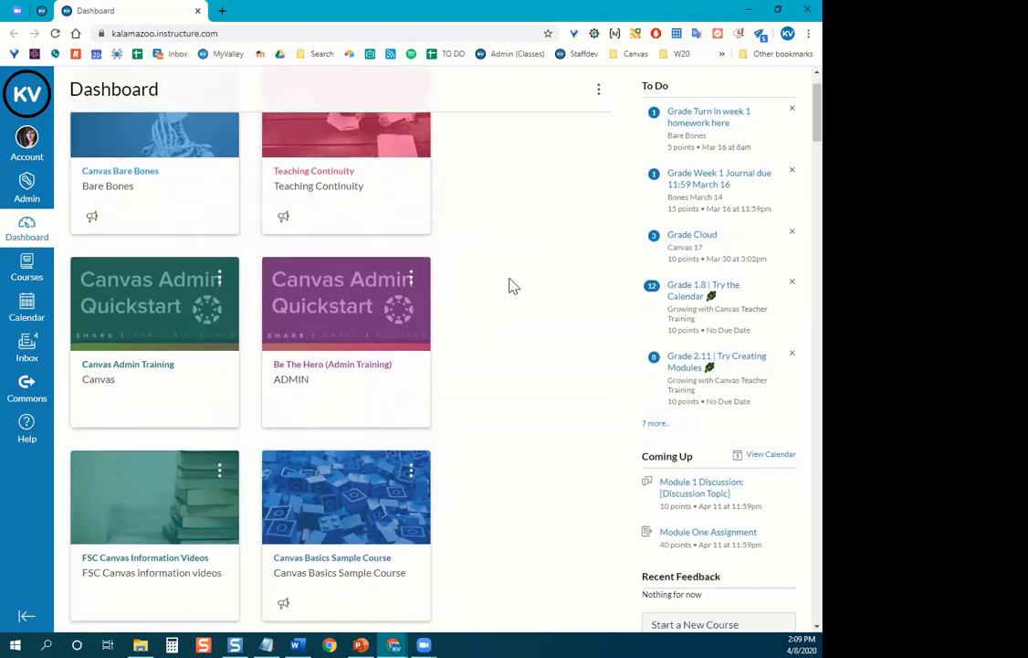
scroll(564, 226, down, 1)
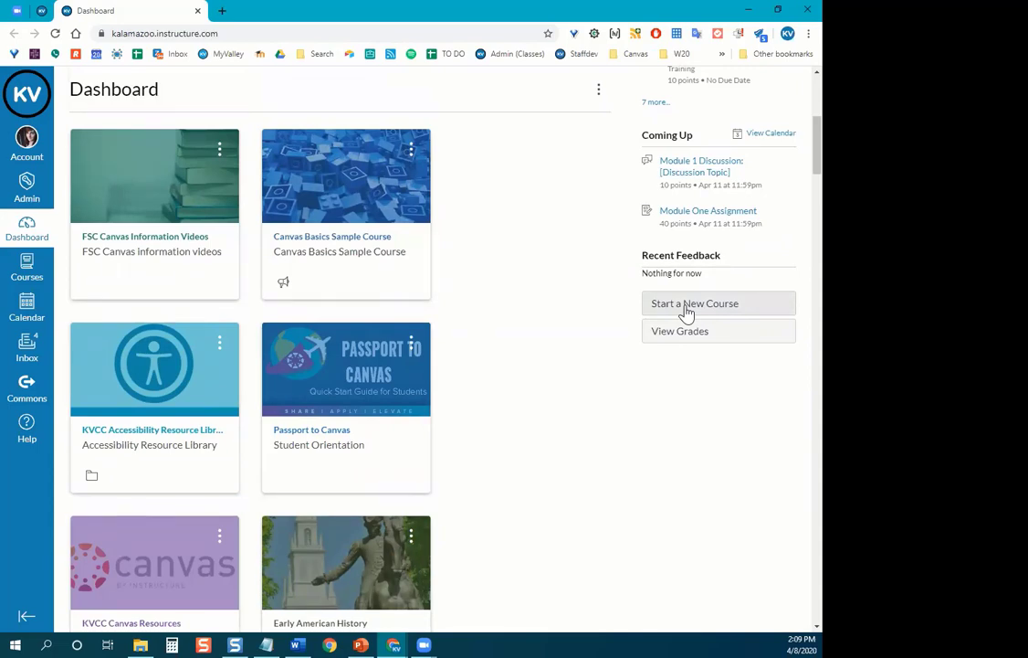
Start a new course and enter the name 'Online and Blended Sample Course'.
click(687, 311)
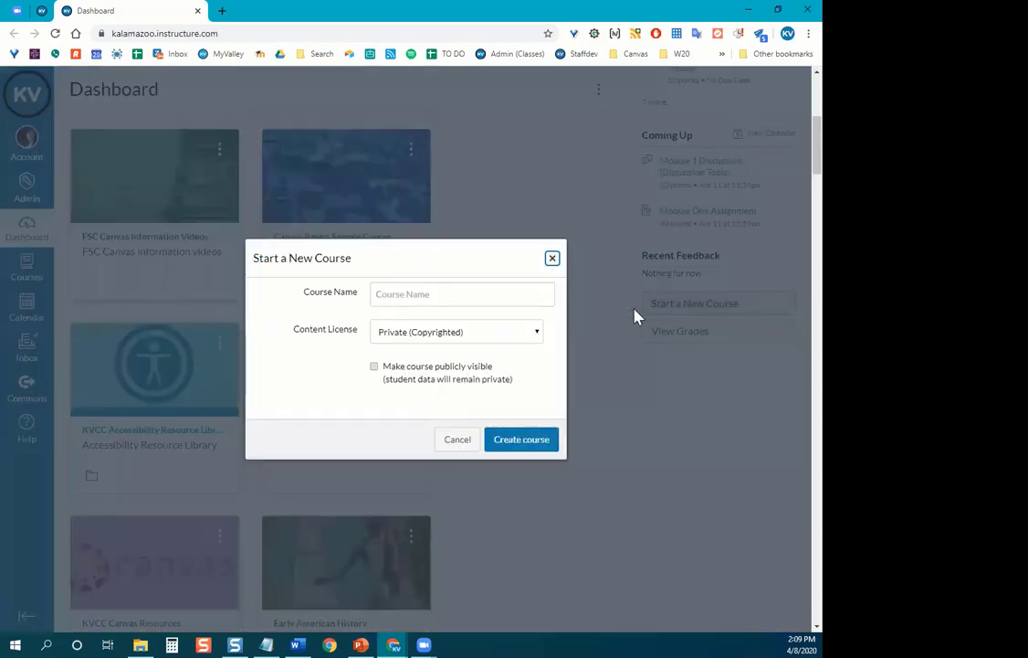
click(423, 299)
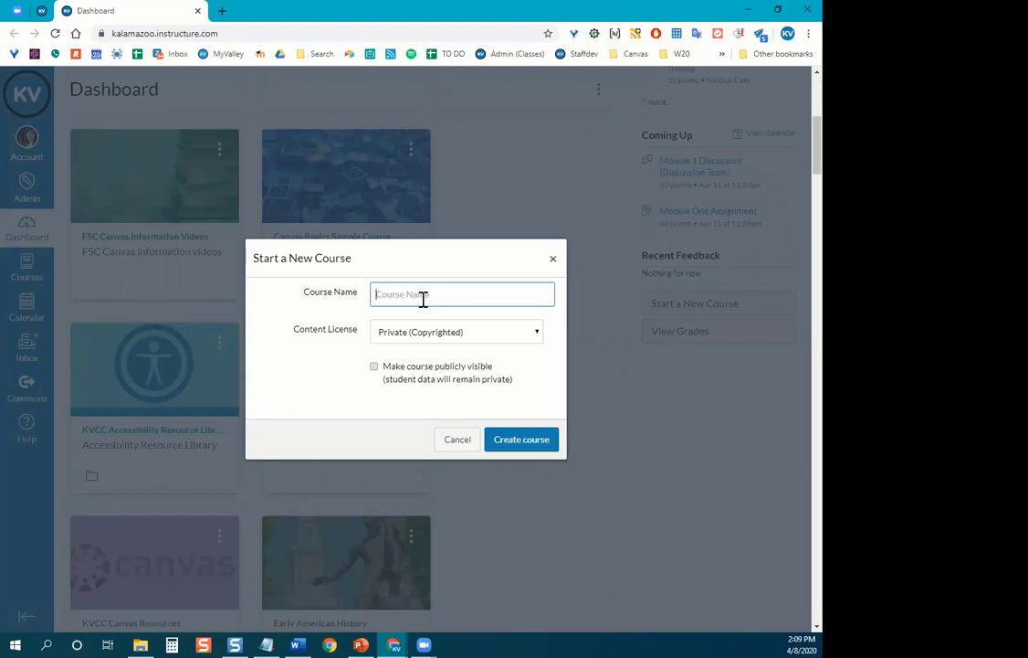
text(Online and Tended)
text(Ample)
key(BackSpace)
key(BackSpace)
key(BackSpace)
key(BackSpace)
key(BackSpace)
key(BackSpace)
text(ample Course)
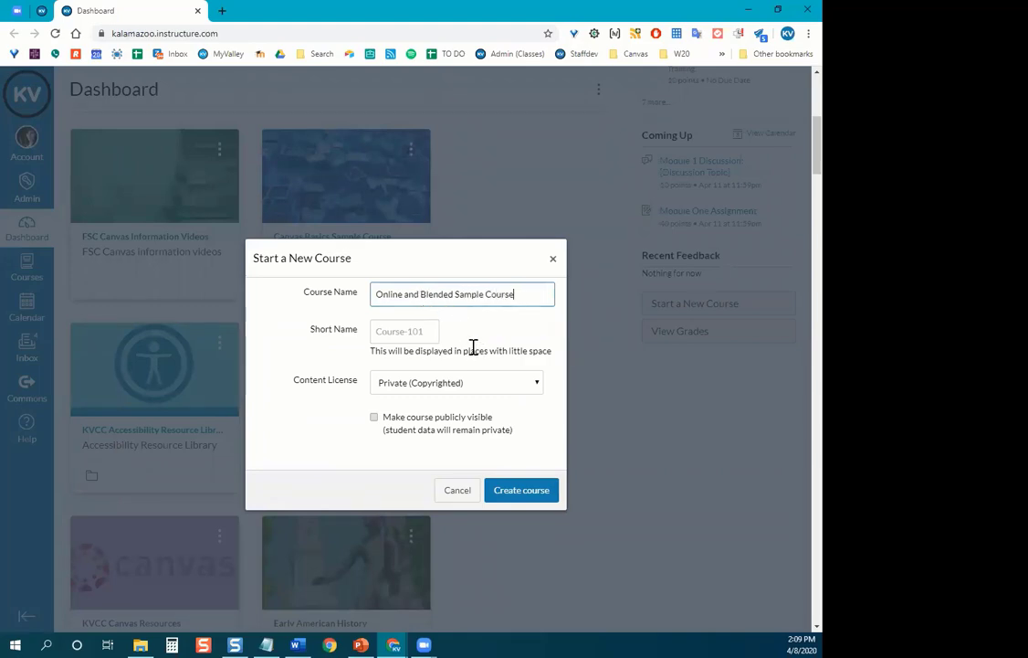
Give it the short name 'Sample', add 'Apr 8' to the course name, and create it.
click(390, 333)
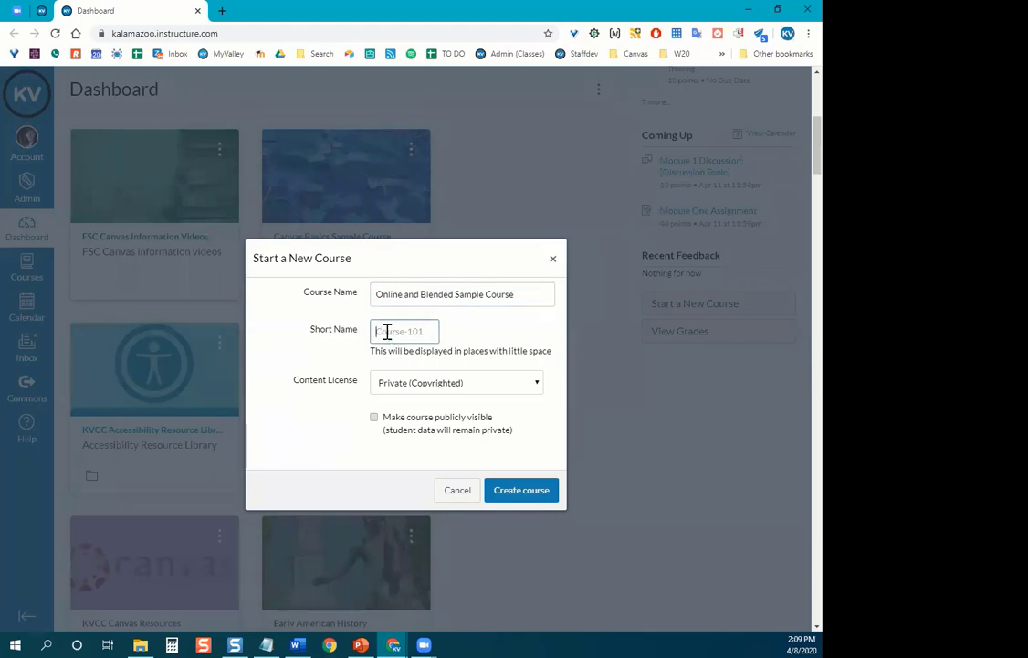
text(Smaple)
key(BackSpace)
key(BackSpace)
key(BackSpace)
key(BackSpace)
key(BackSpace)
text(ample)
click(529, 303)
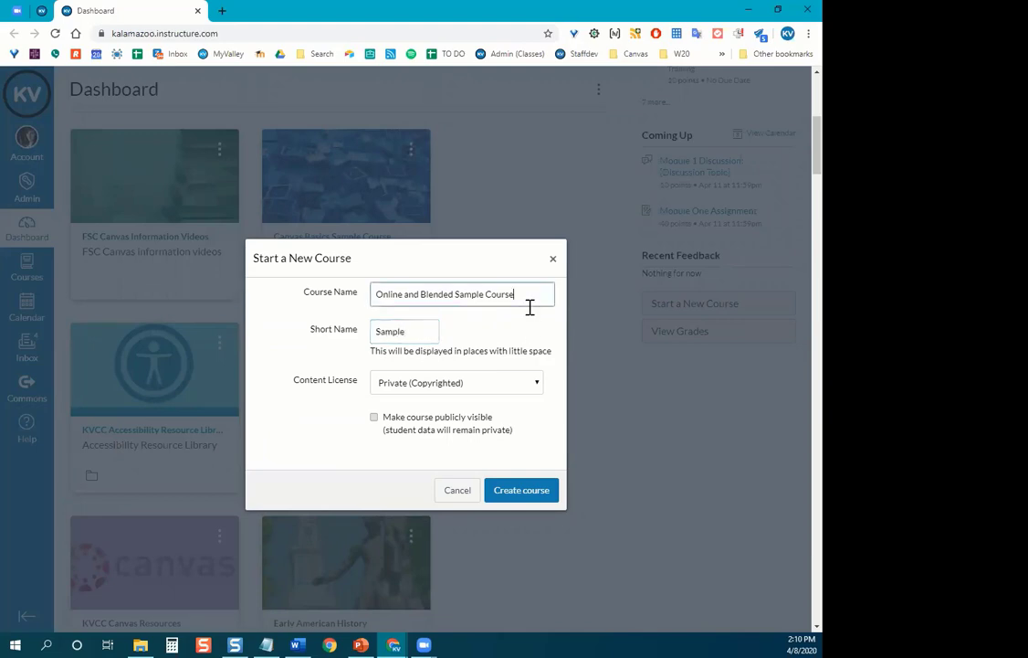
text(Apr 8)
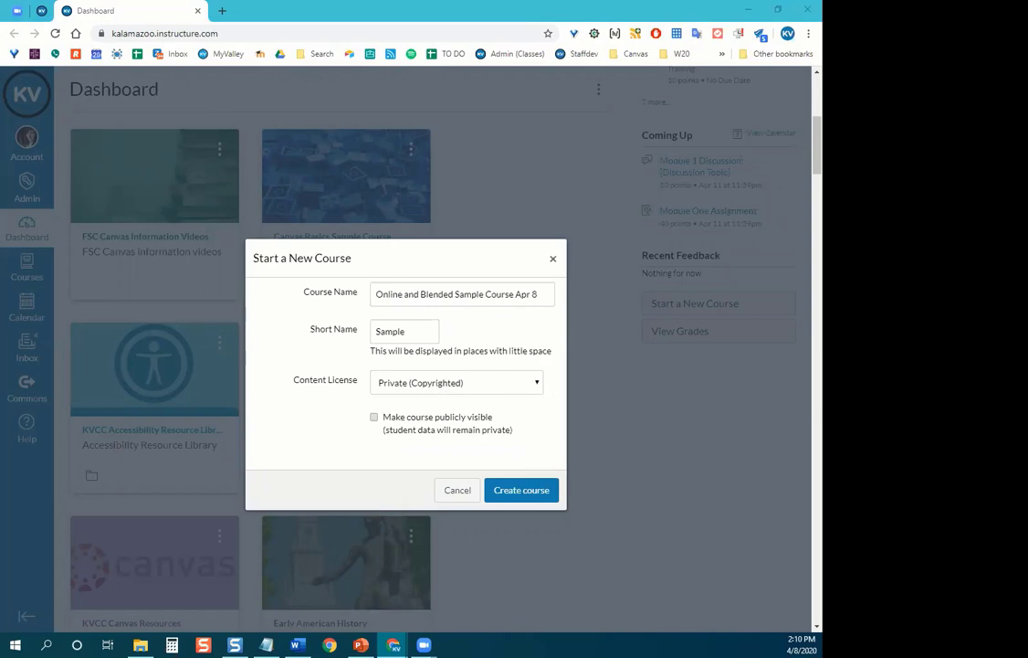
click(538, 494)
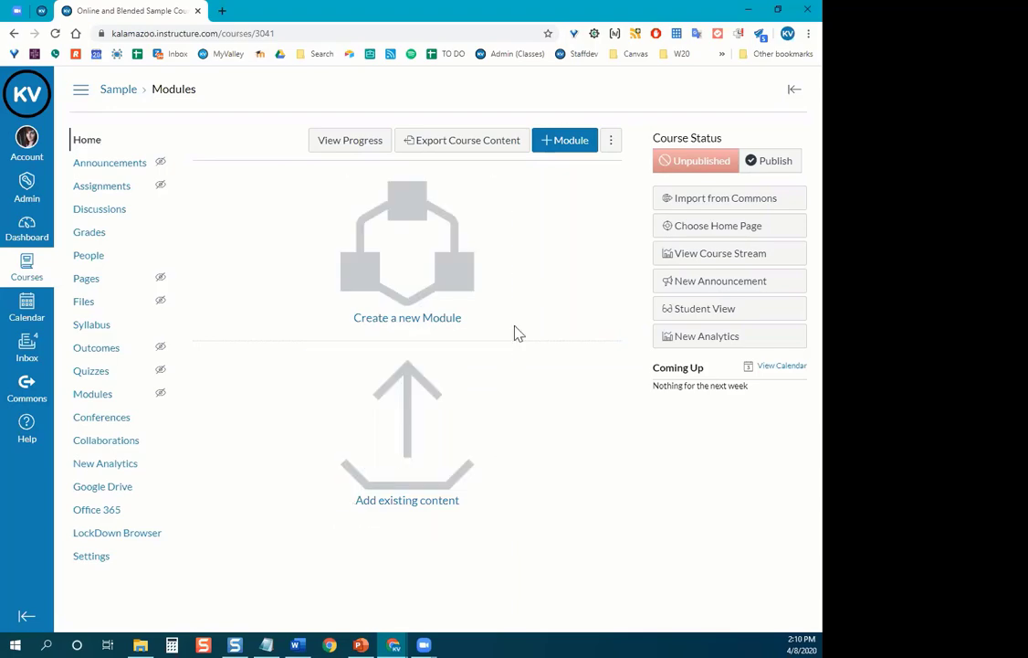
Check the presentation slides, then open Import from Commons on the course home page.
click(366, 636)
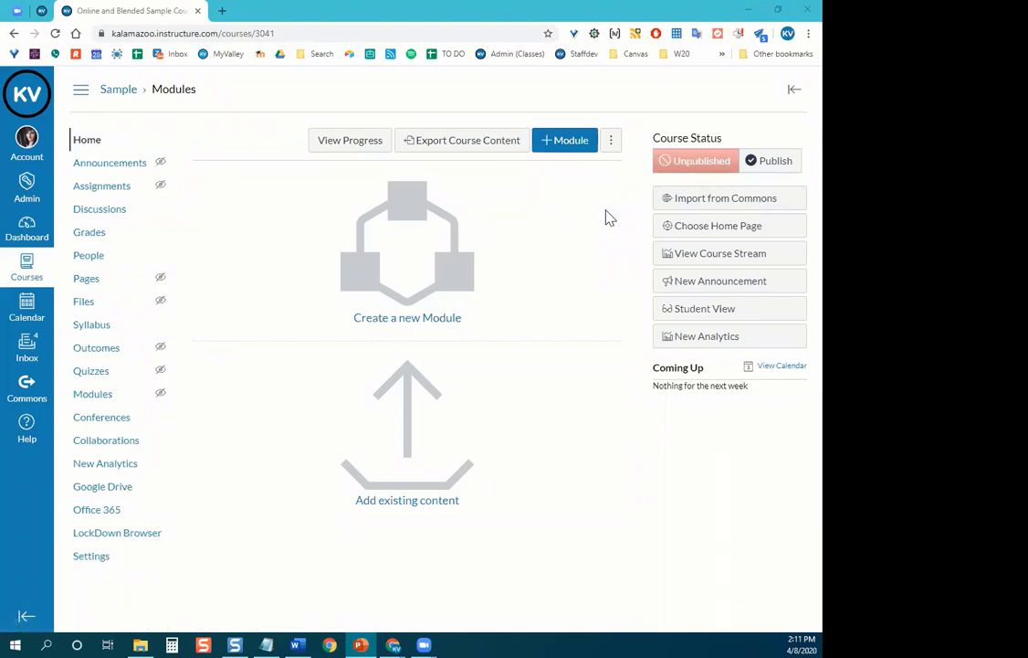
click(722, 205)
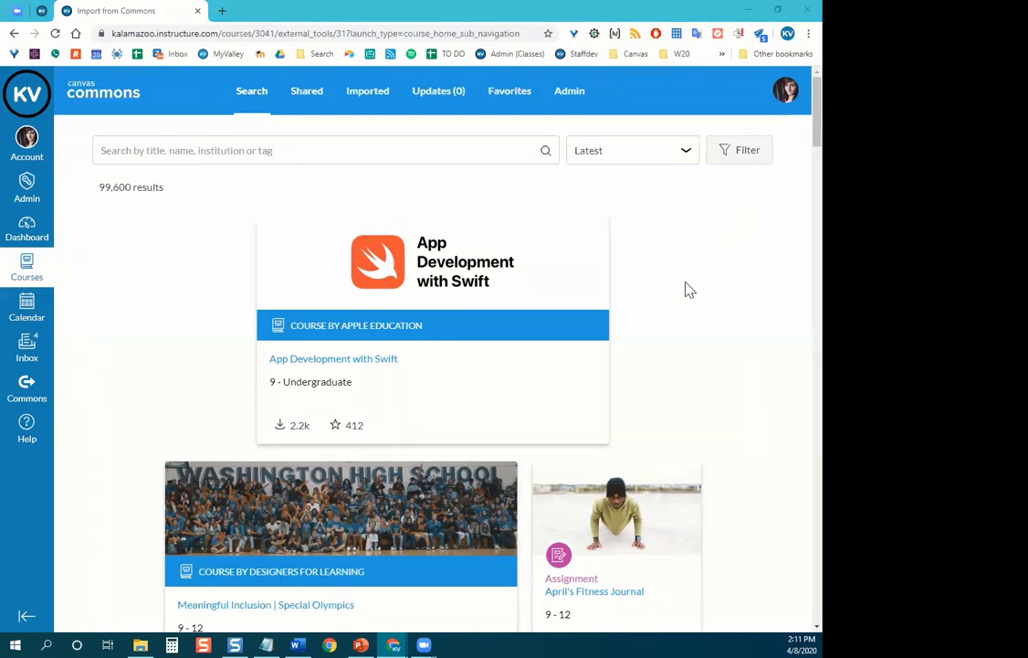
Filter Commons to Kalamazoo Valley Community College shares and open OBTS Canvas Training Sample Pages.
click(738, 152)
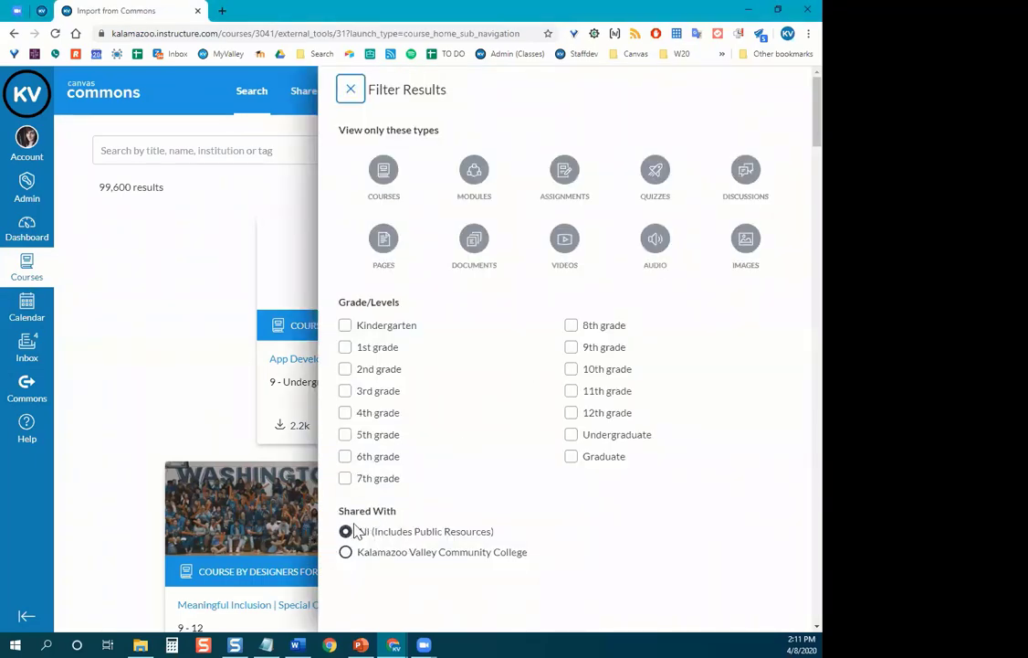
scroll(399, 483, down, 2)
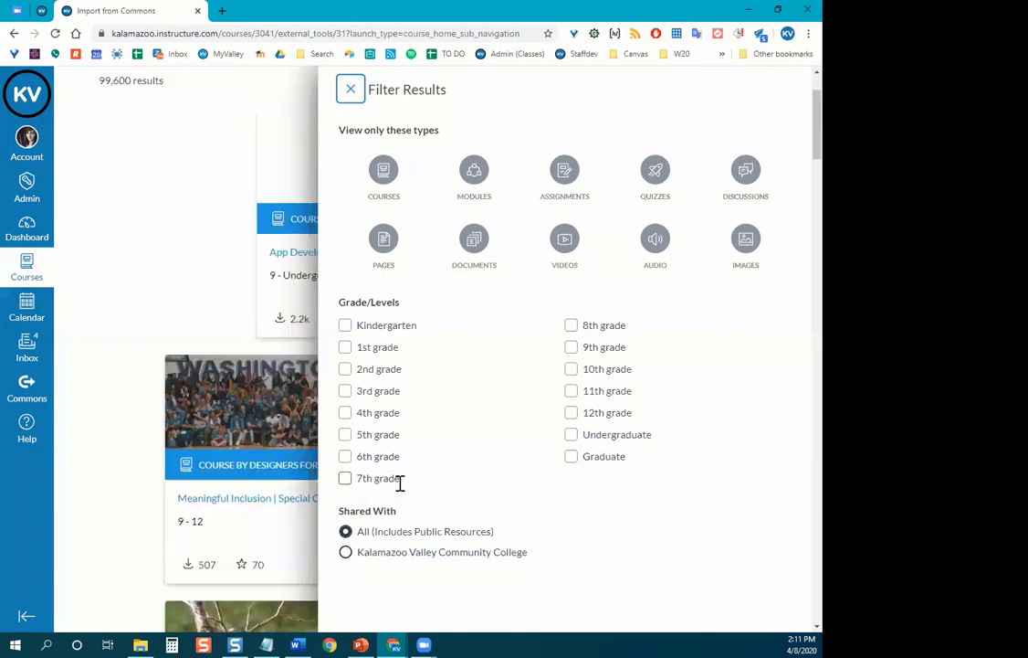
click(349, 556)
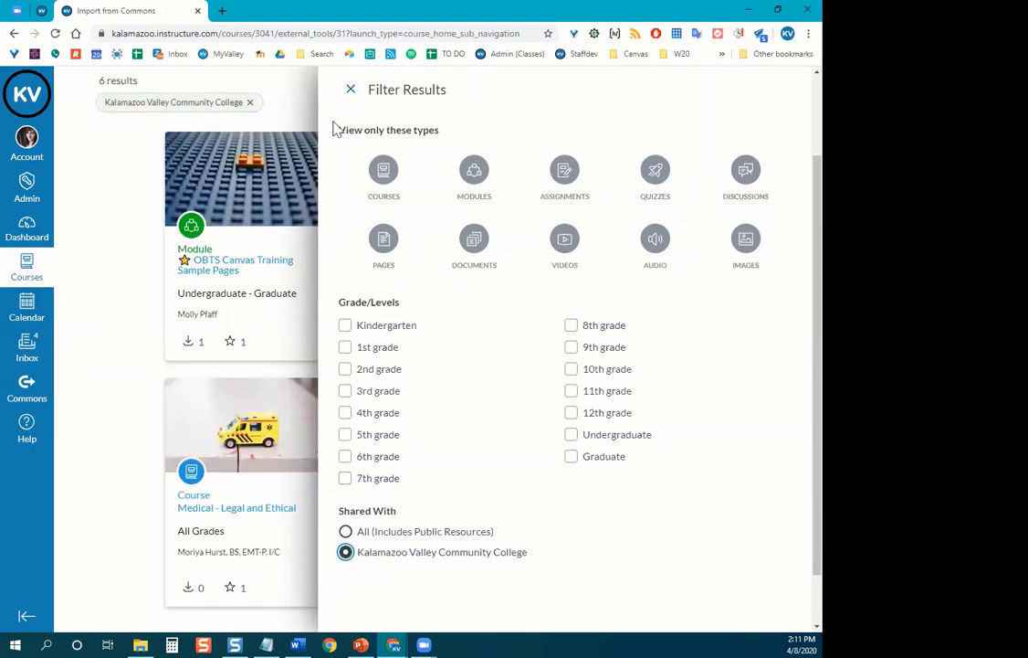
click(350, 89)
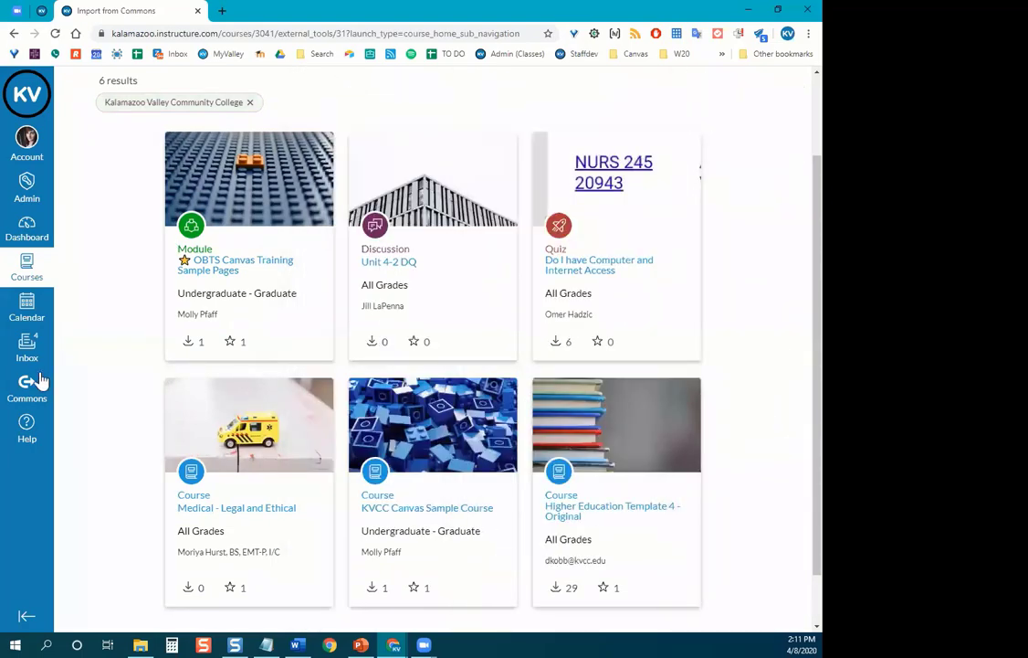
scroll(41, 377, up, 2)
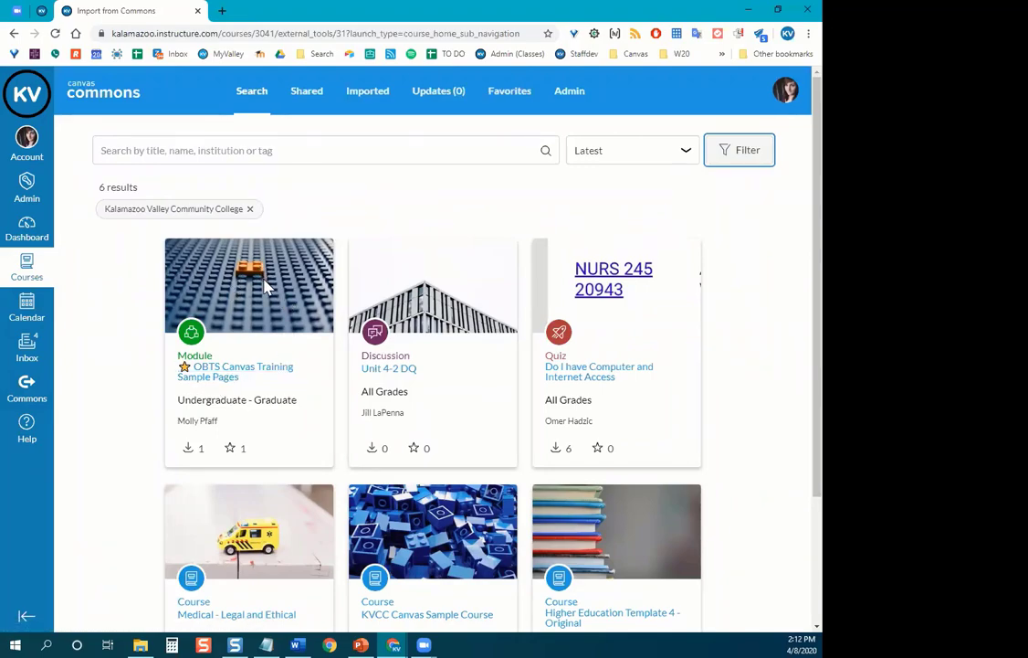
click(226, 377)
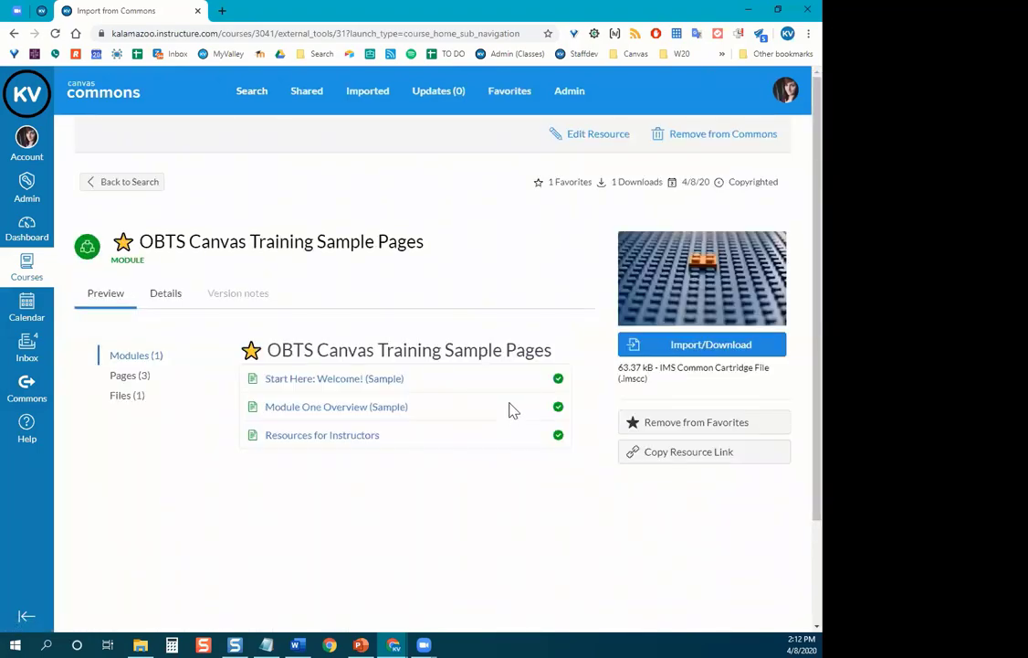
Bring up the Import/Download course list for the OBTS module and browse it.
click(694, 348)
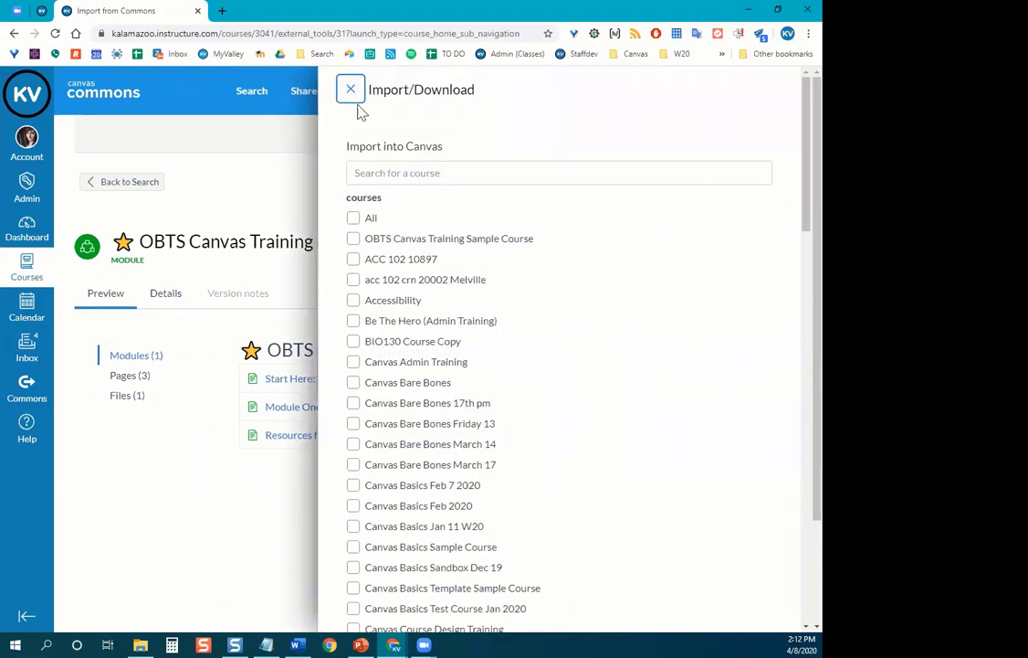
scroll(462, 270, down, 8)
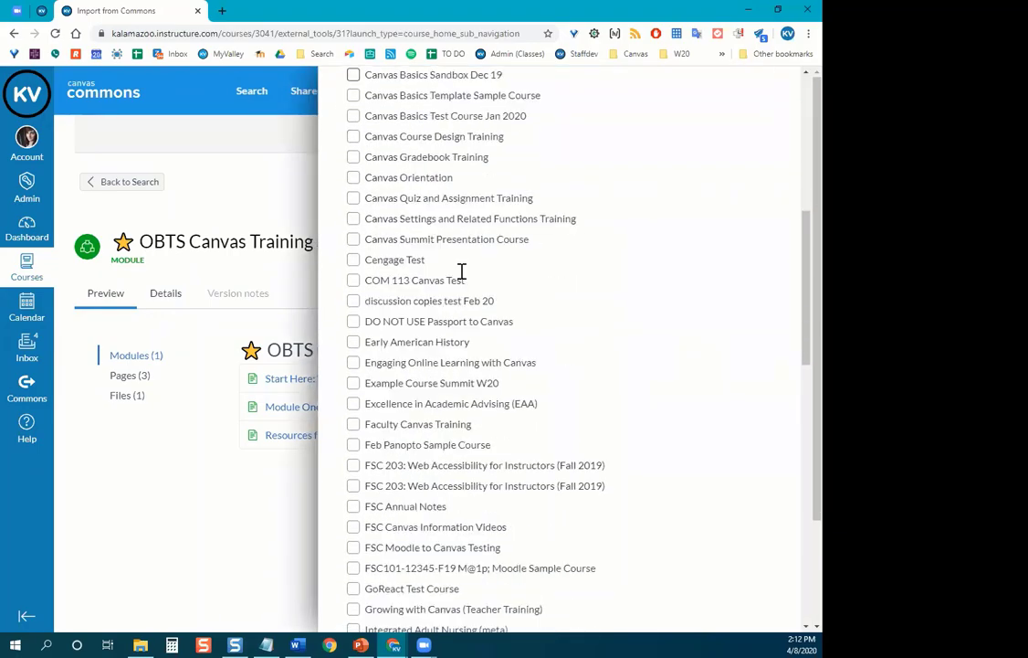
scroll(462, 272, down, 8)
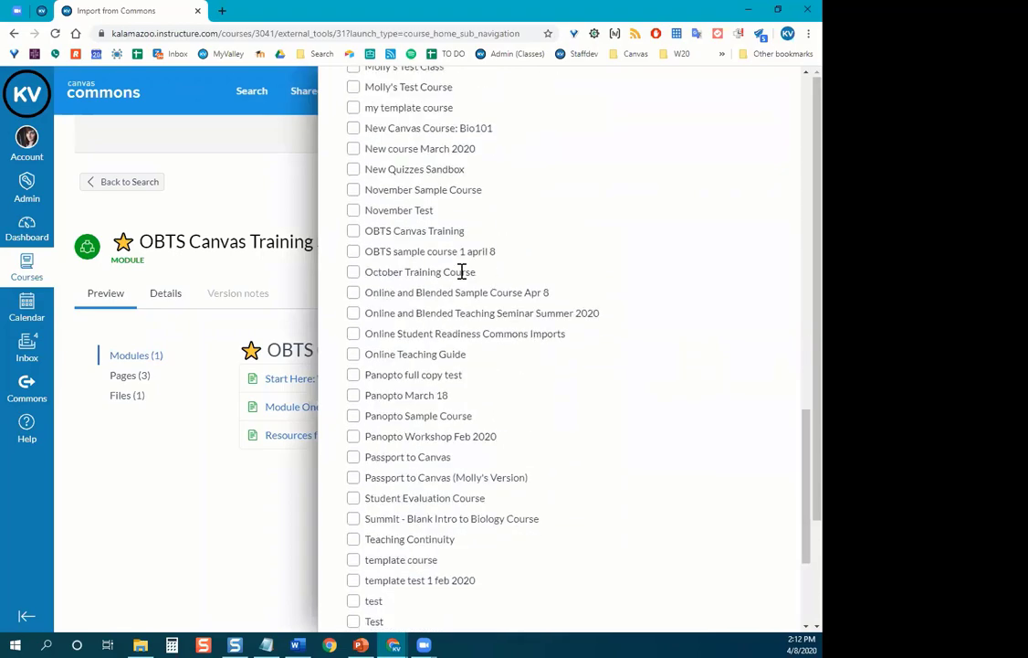
scroll(478, 366, up, 8)
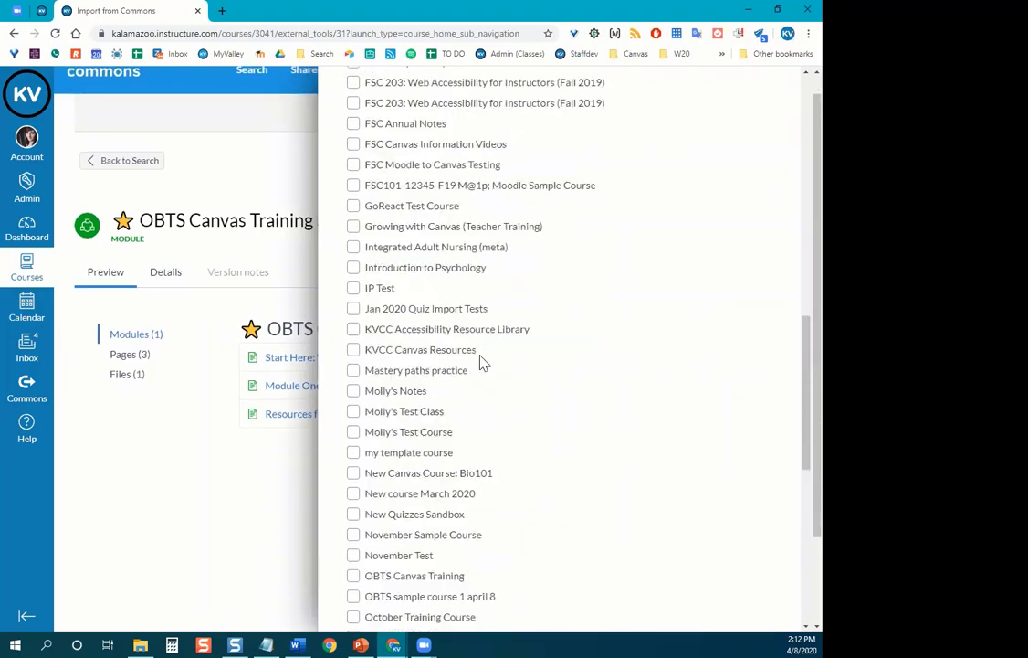
scroll(482, 363, up, 10)
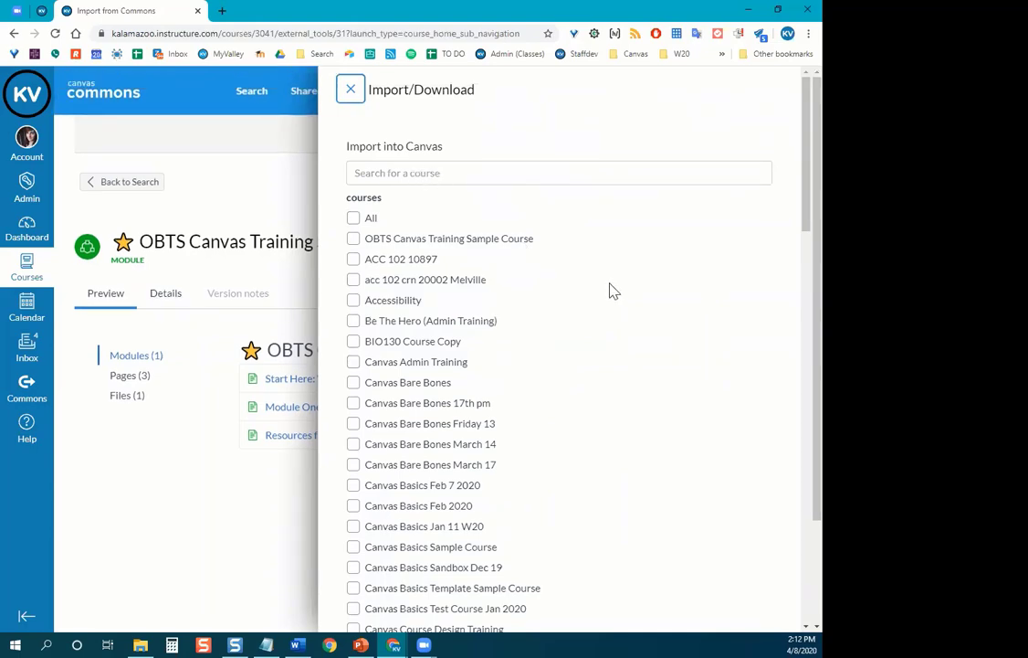
scroll(529, 278, down, 1)
scroll(454, 256, up, 1)
Search courses for 'online', select Online and Blended Sample Course Apr 8, and import the module.
click(370, 175)
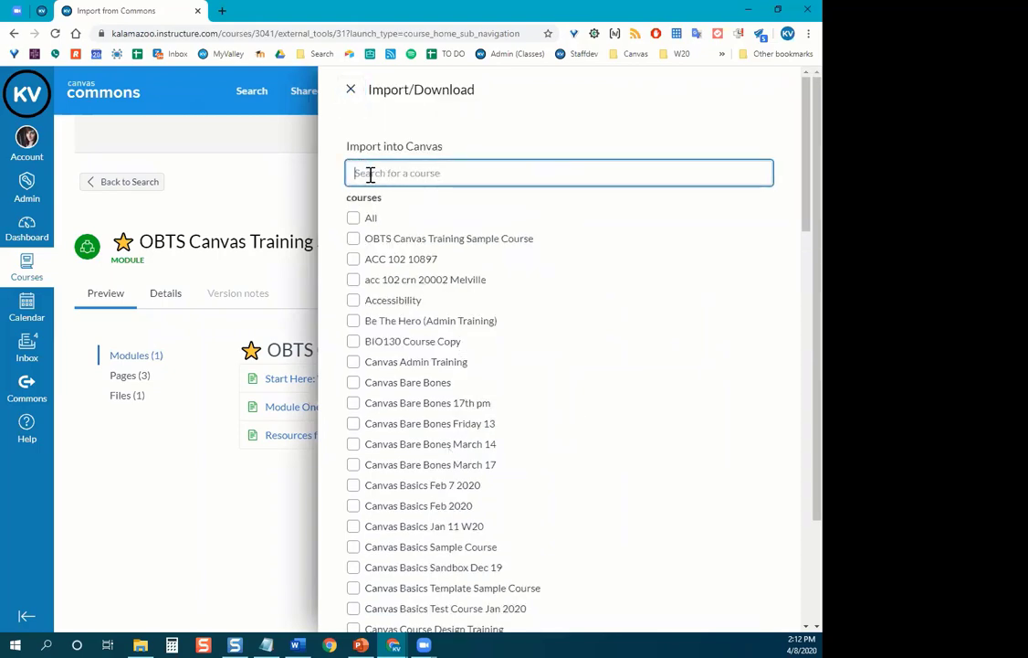
text(online)
key(BackSpace)
key(BackSpace)
key(BackSpace)
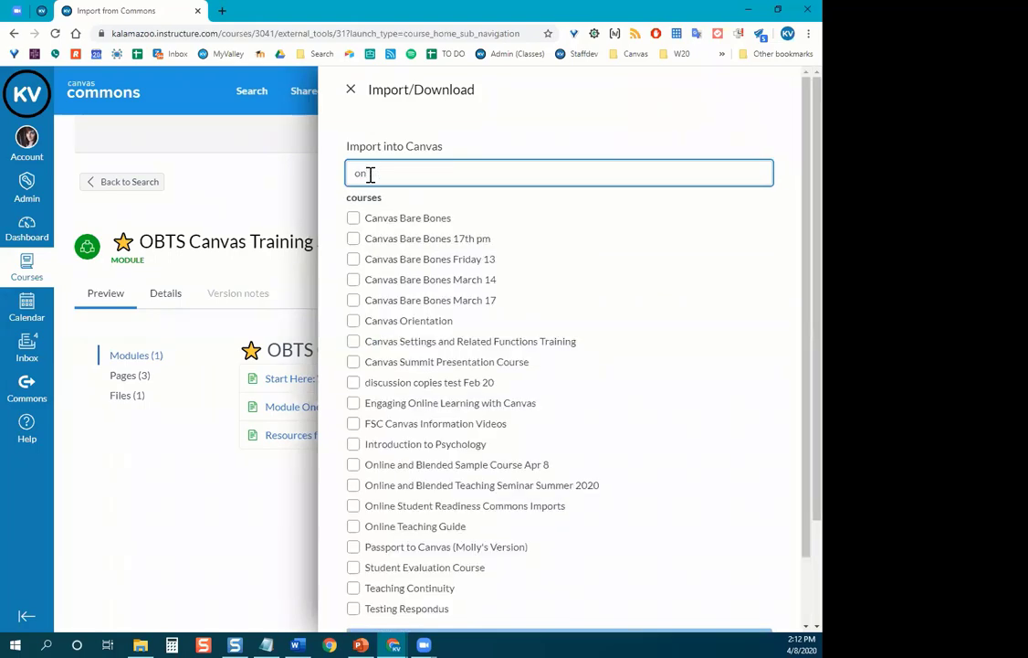
text(line)
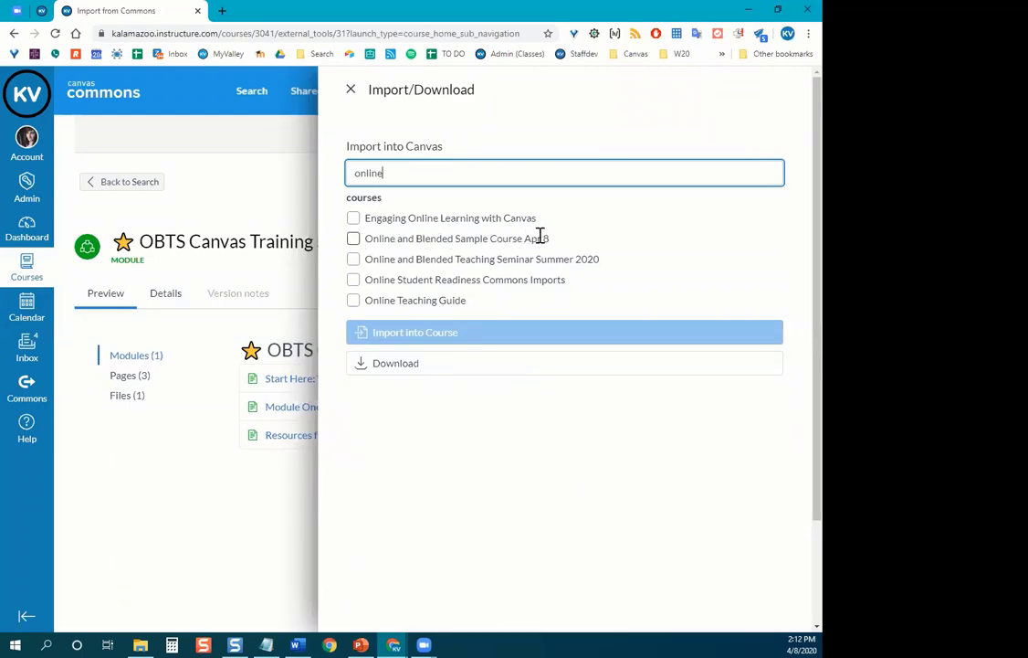
click(354, 240)
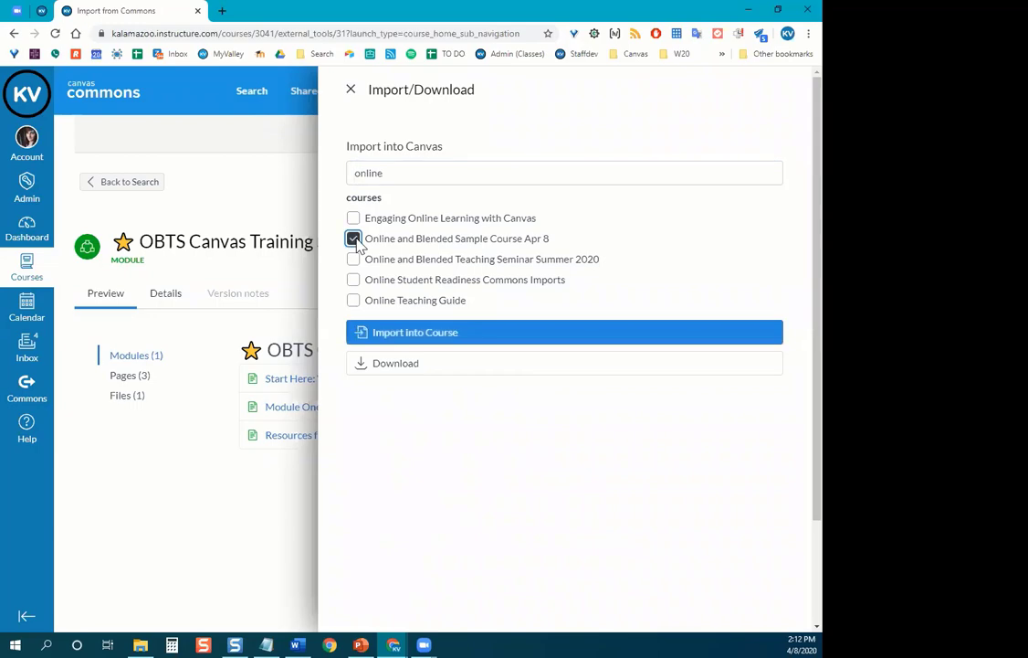
click(419, 337)
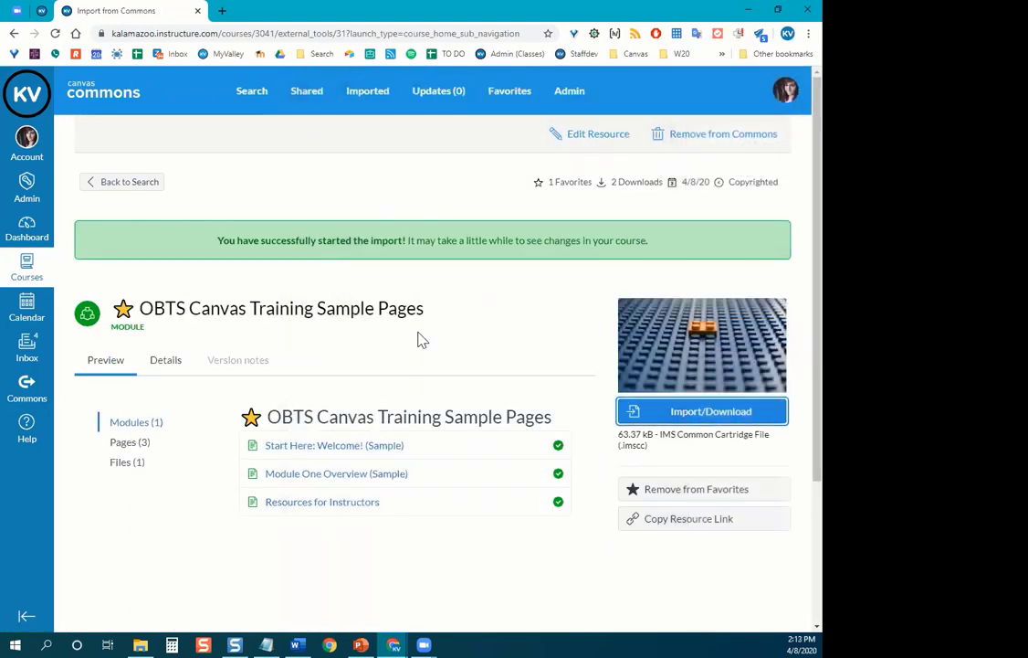
scroll(429, 429, down, 1)
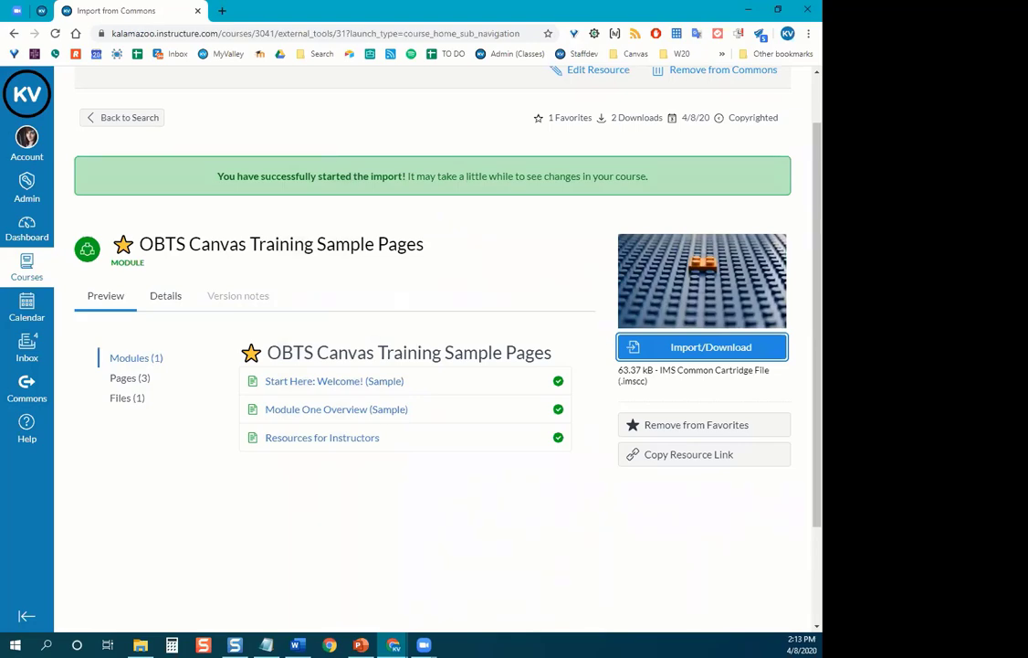
key(alt+Tab)
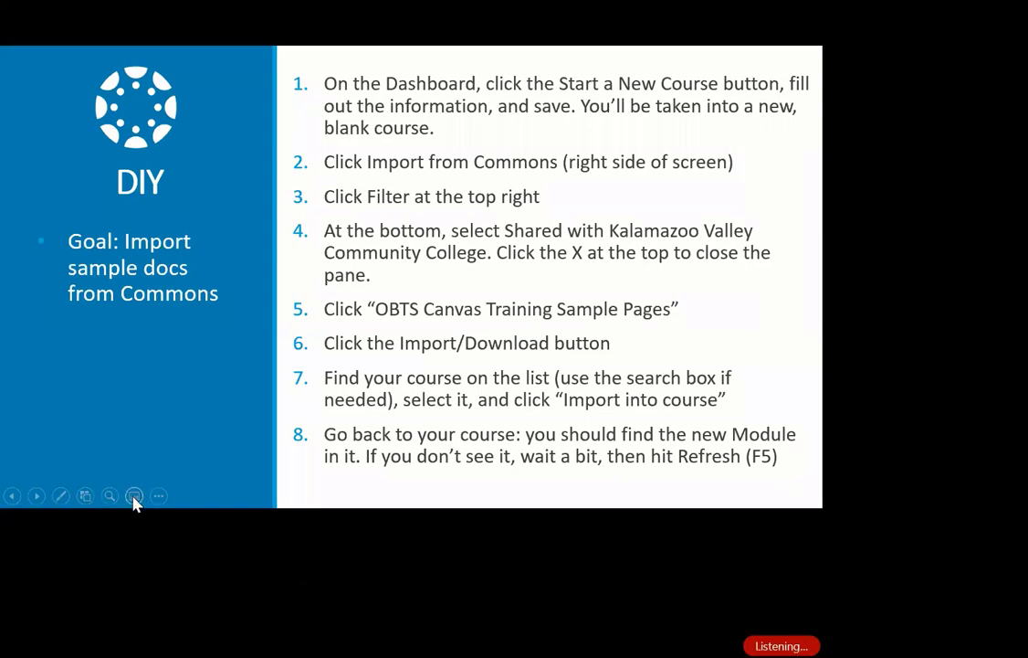
Turn off the live subtitles on the DIY import steps slide.
click(134, 497)
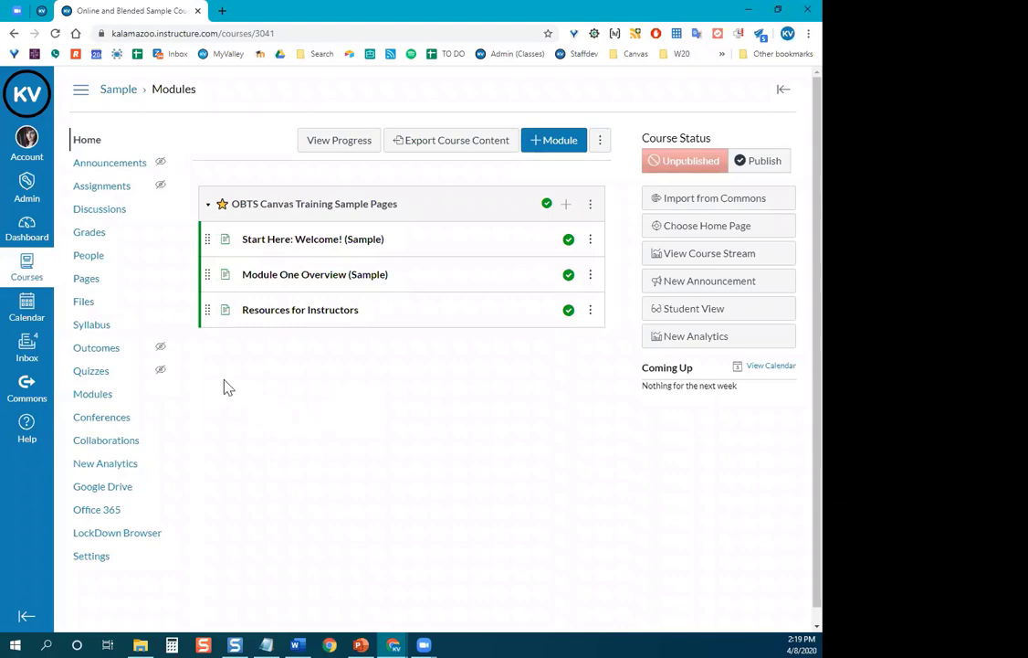
Check and dismiss the browser's page history, then go to the Canvas Dashboard.
right_click(13, 37)
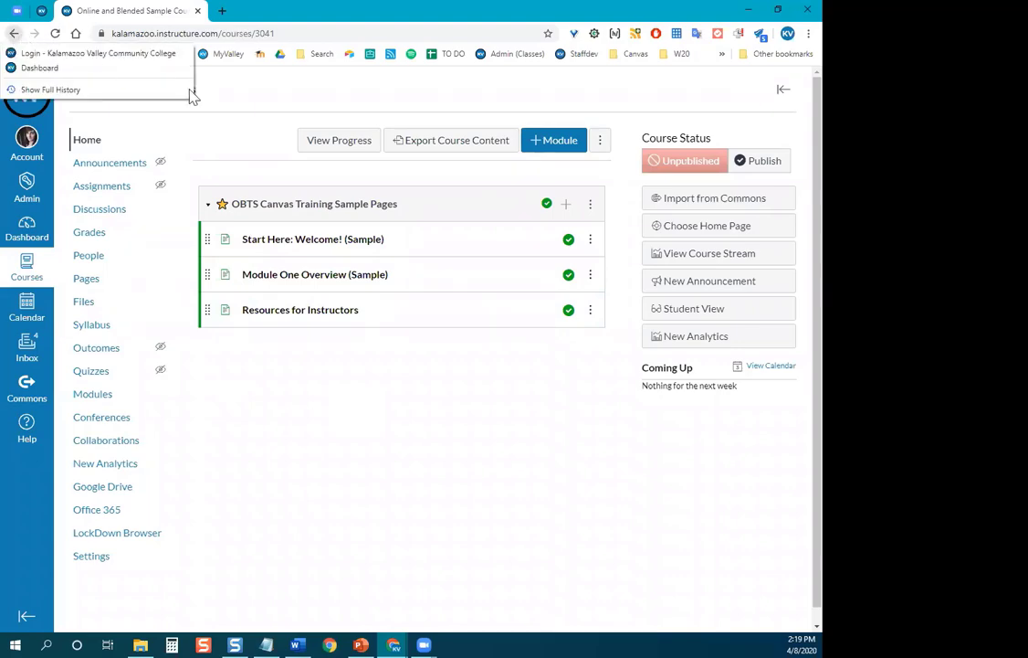
click(301, 105)
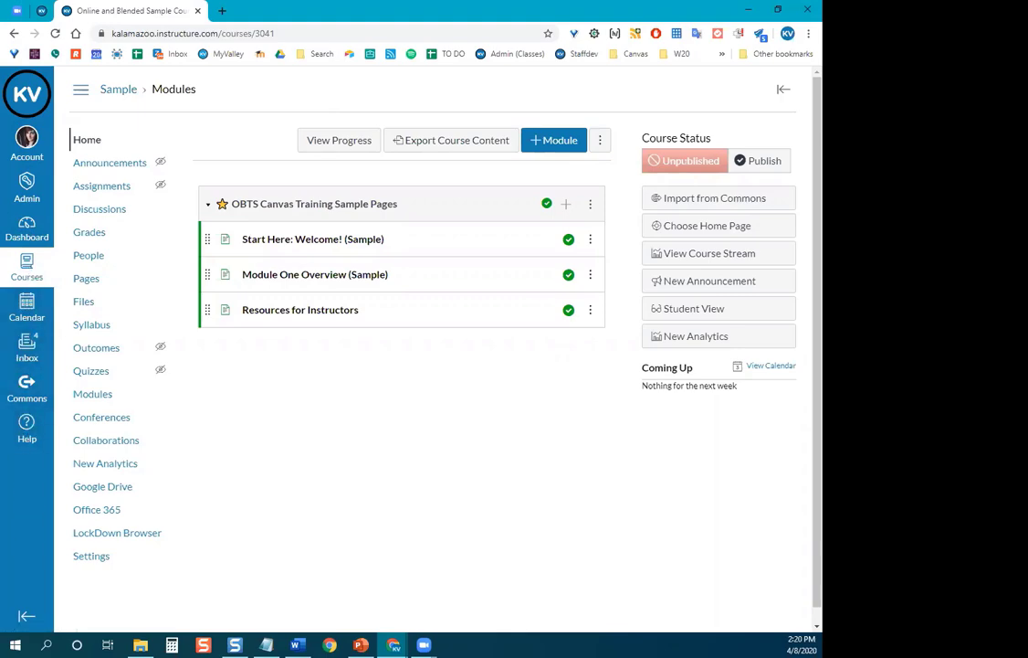
click(32, 235)
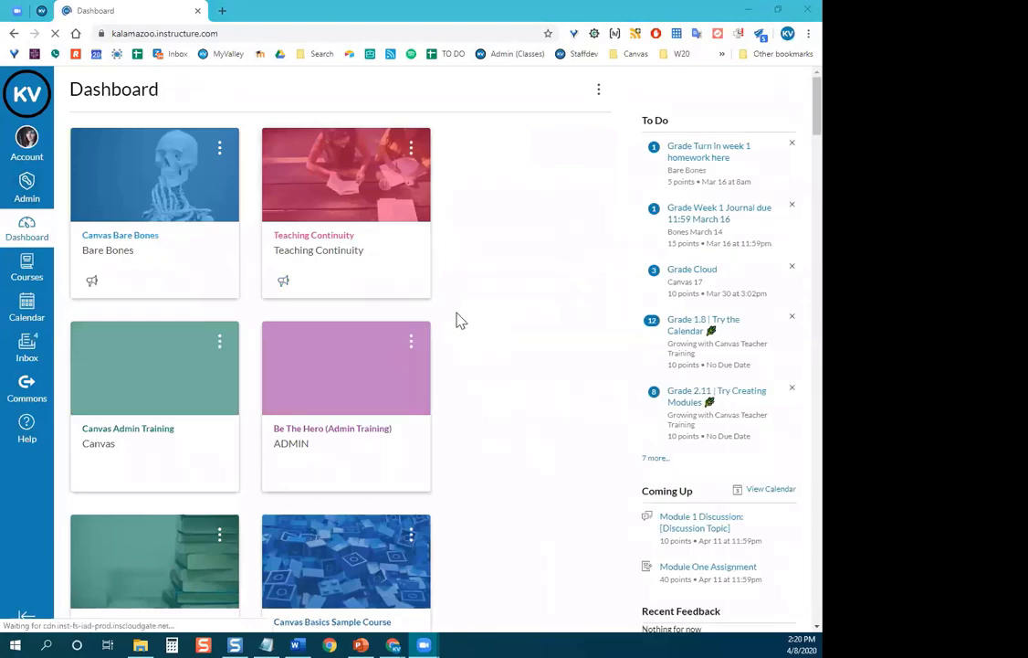
Return to the Sample course's Modules page.
scroll(459, 322, down, 2)
scroll(496, 318, down, 3)
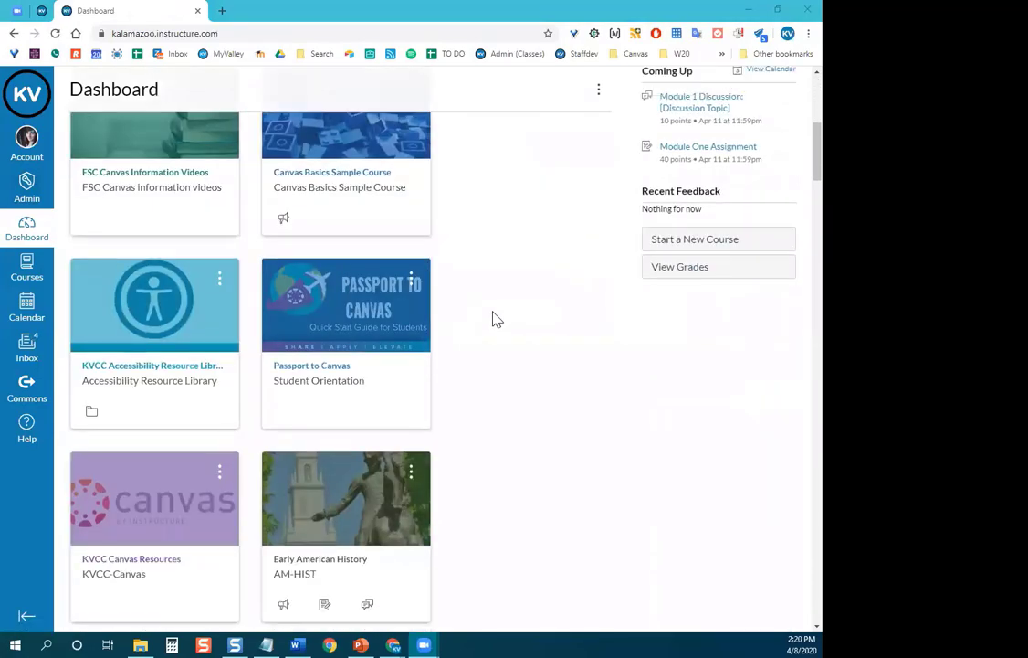
scroll(116, 70, up, 3)
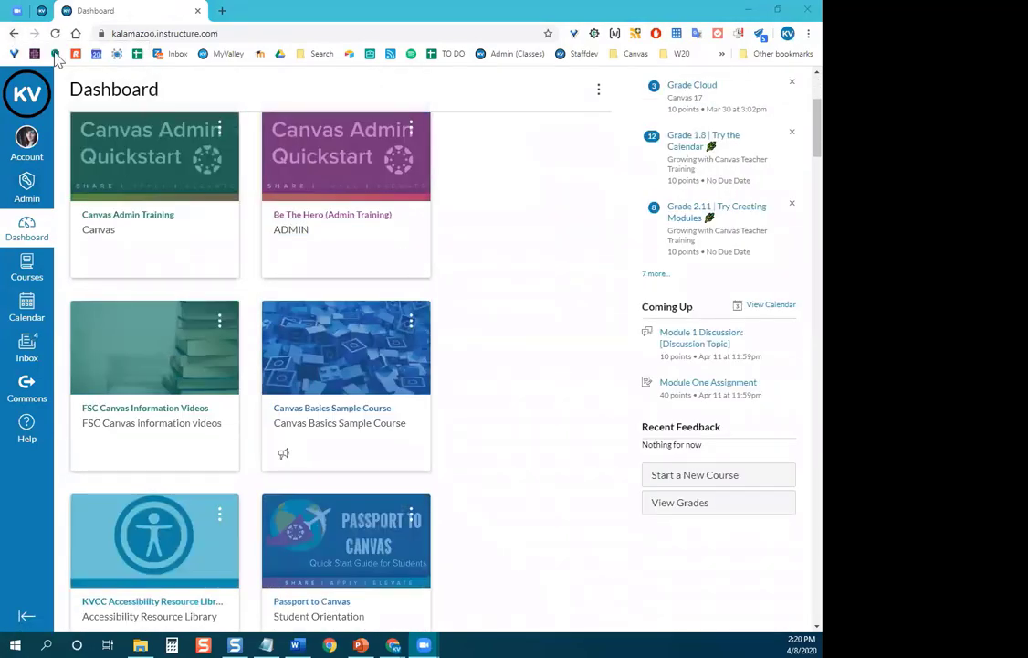
click(14, 34)
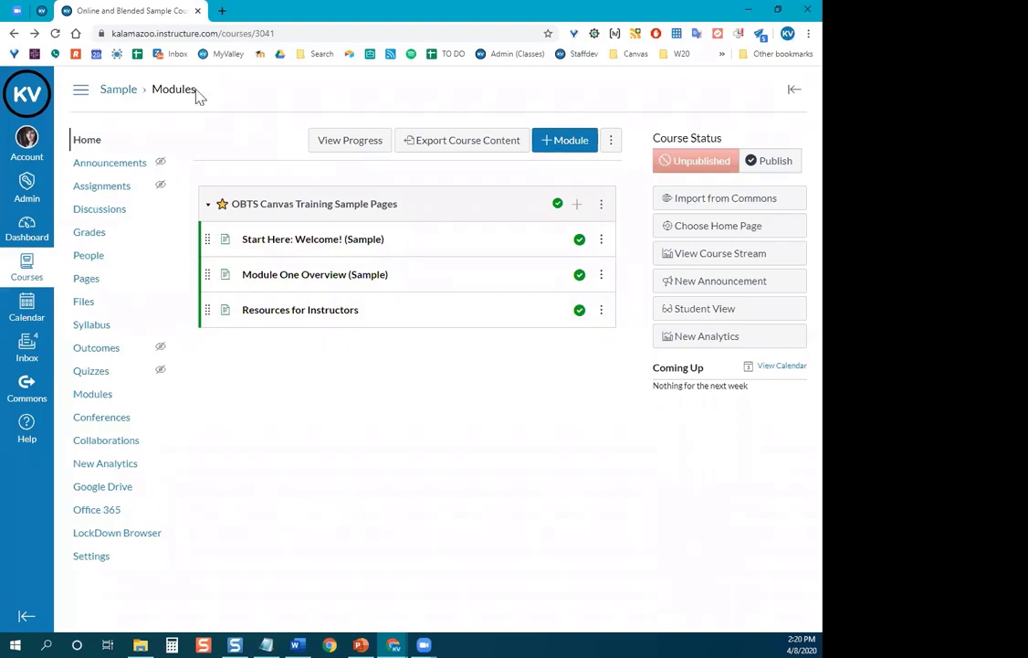
In the OBTS Canvas course, collapse and re-expand the OBTS module, then review Start Here and Module 1.
click(42, 9)
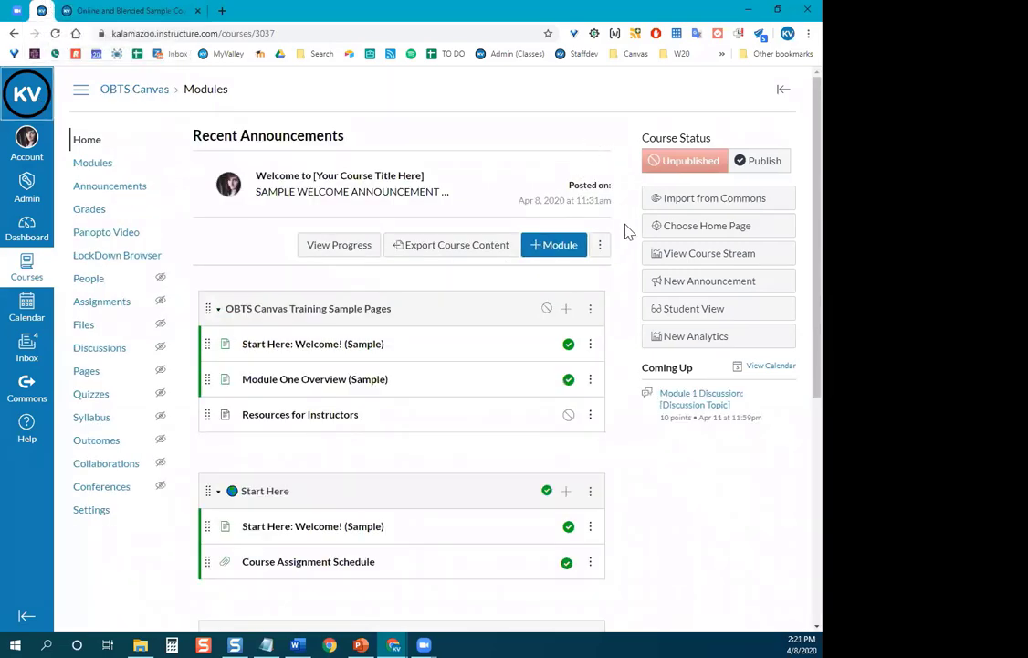
scroll(623, 265, down, 8)
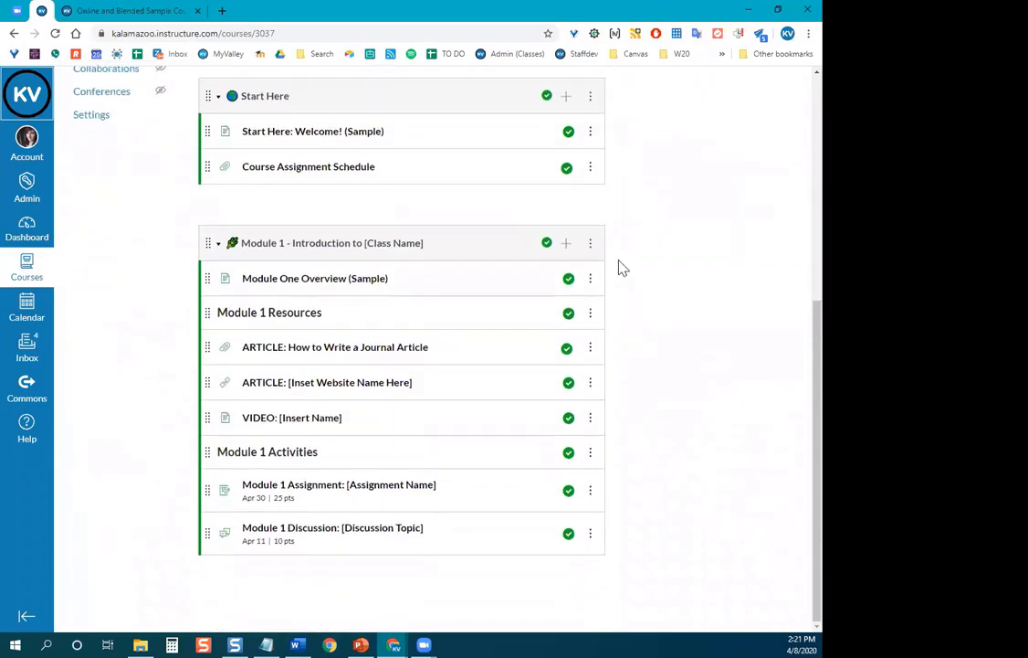
scroll(624, 268, up, 5)
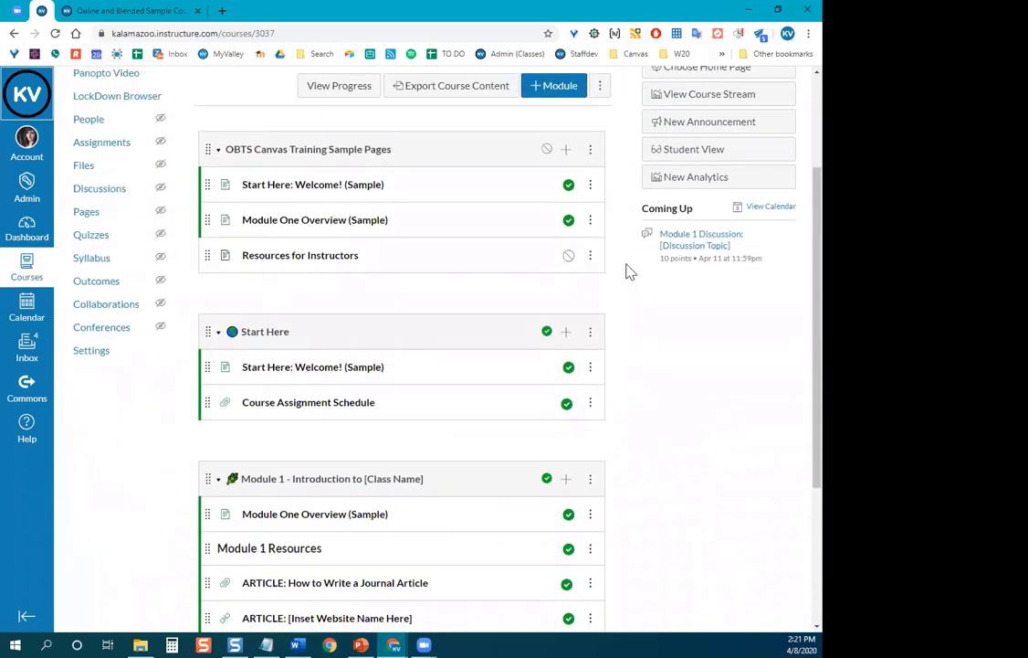
scroll(626, 270, up, 3)
drag(359, 318, 227, 315)
click(221, 310)
scroll(191, 235, down, 1)
click(219, 204)
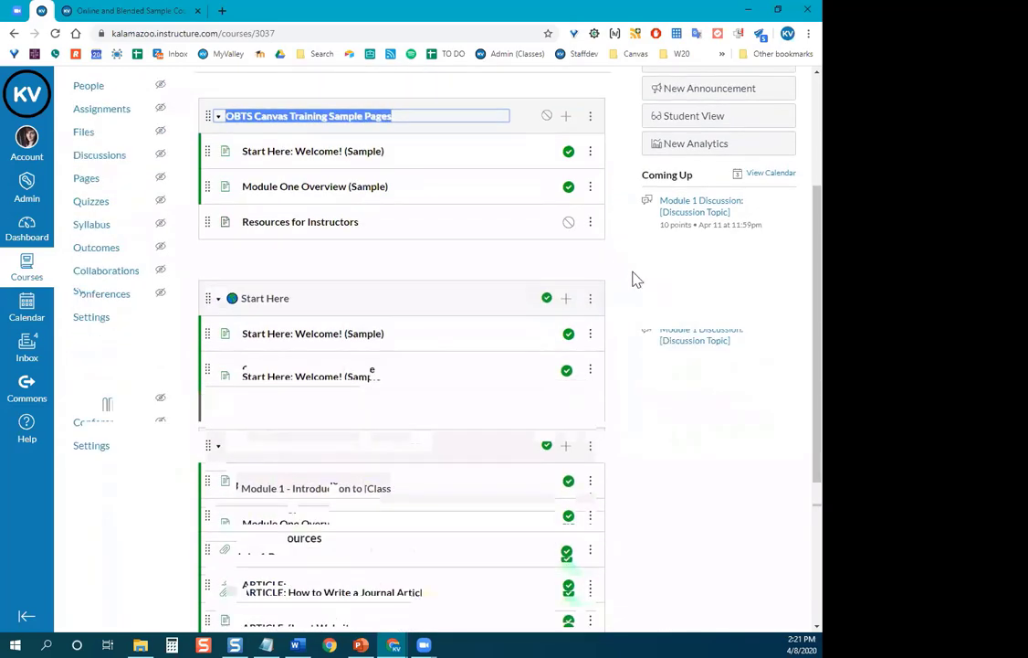
scroll(238, 299, down, 1)
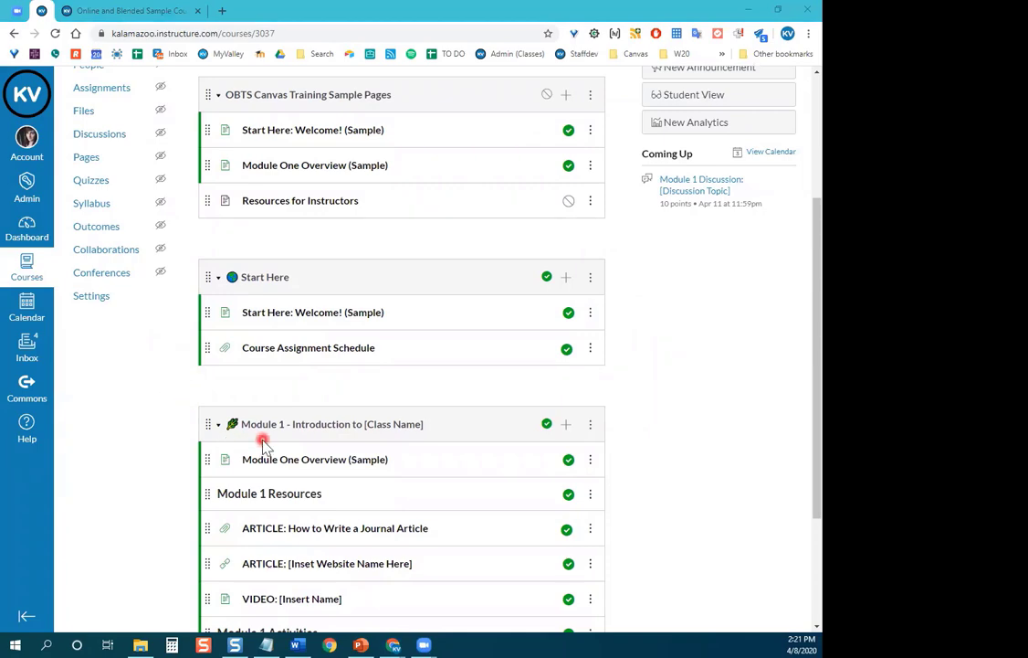
scroll(301, 328, down, 1)
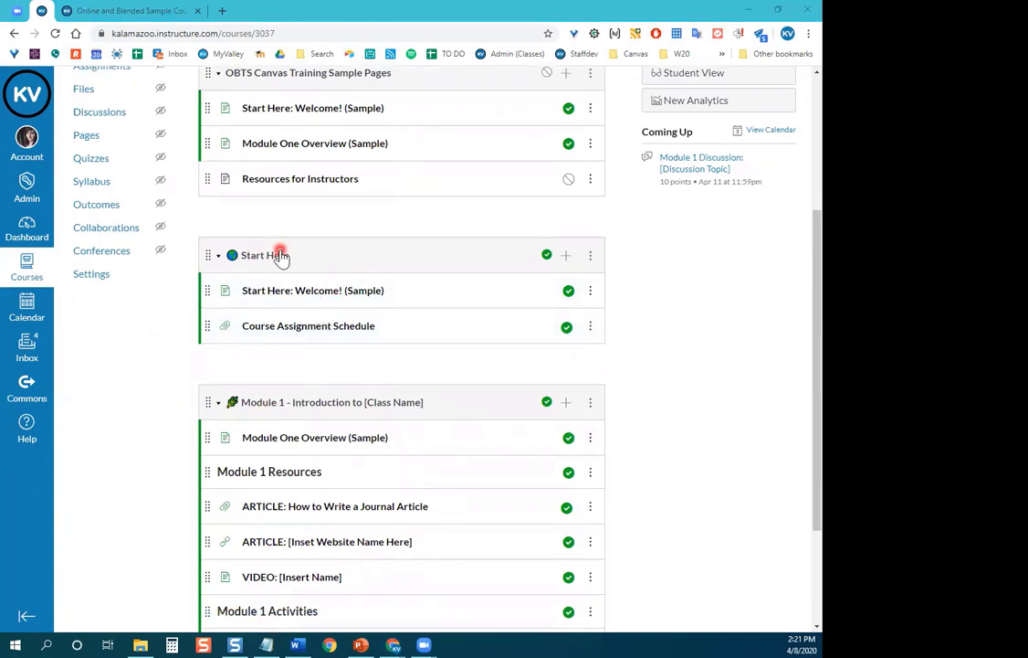
scroll(321, 262, down, 1)
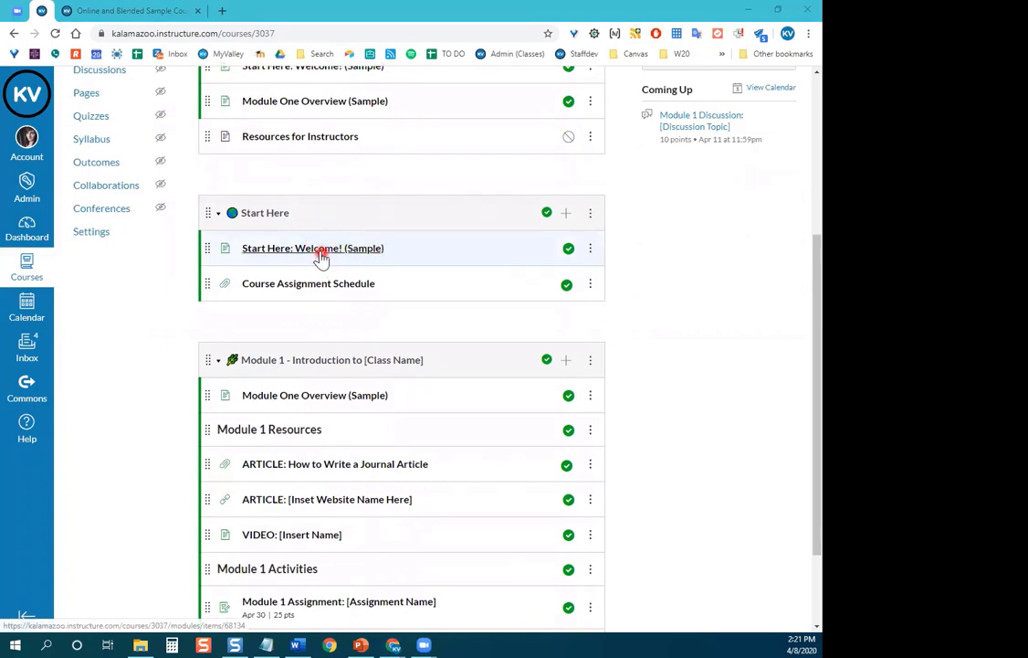
scroll(318, 256, down, 2)
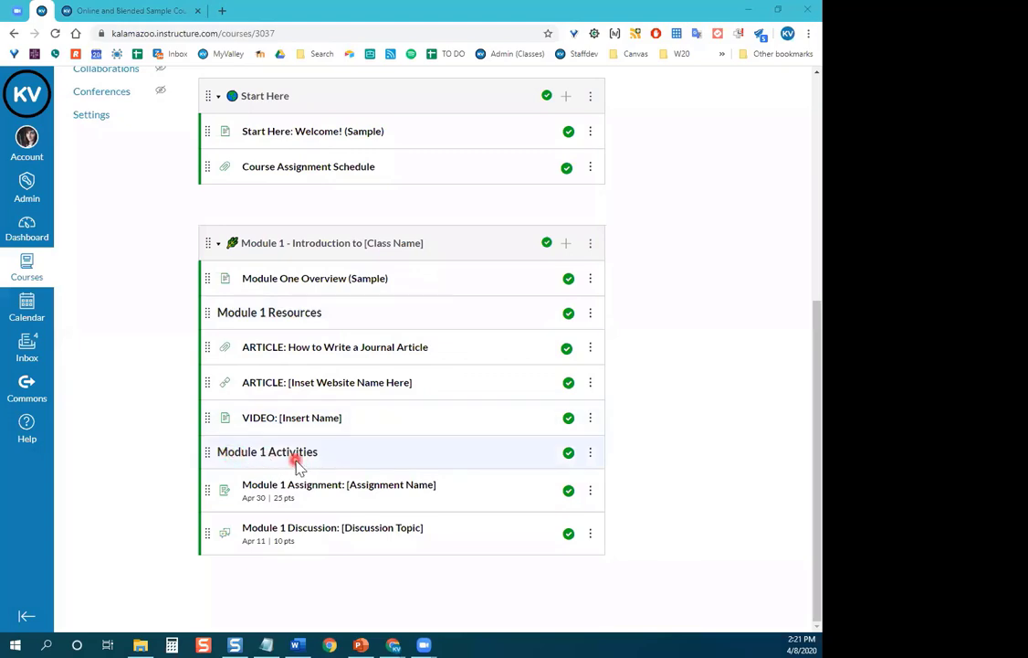
scroll(109, 403, up, 3)
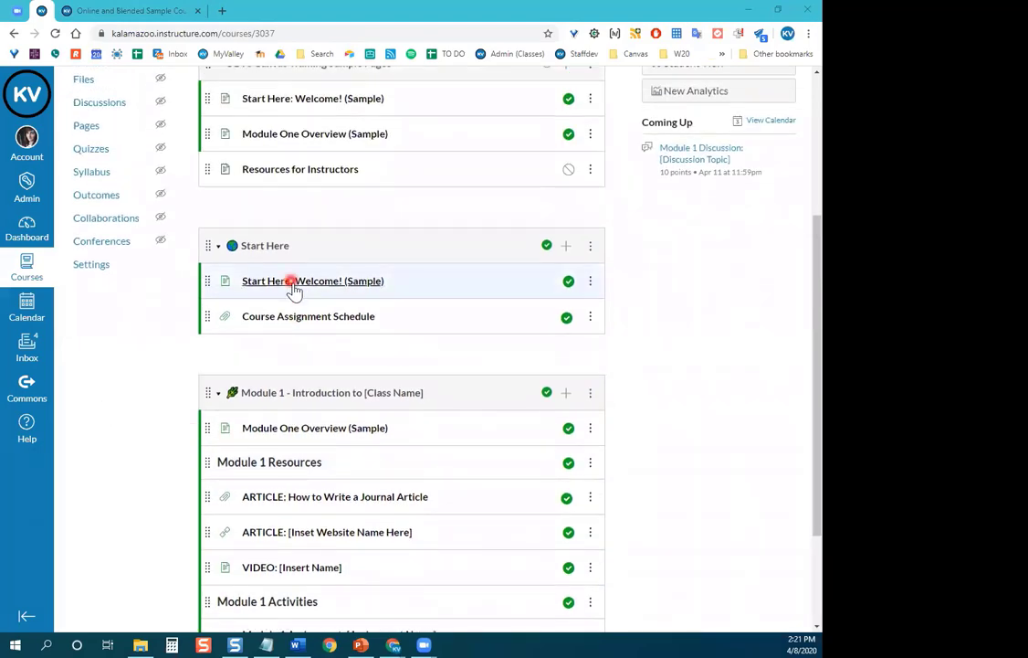
Open the Start Here: Welcome! (Sample) page and read through it.
click(294, 285)
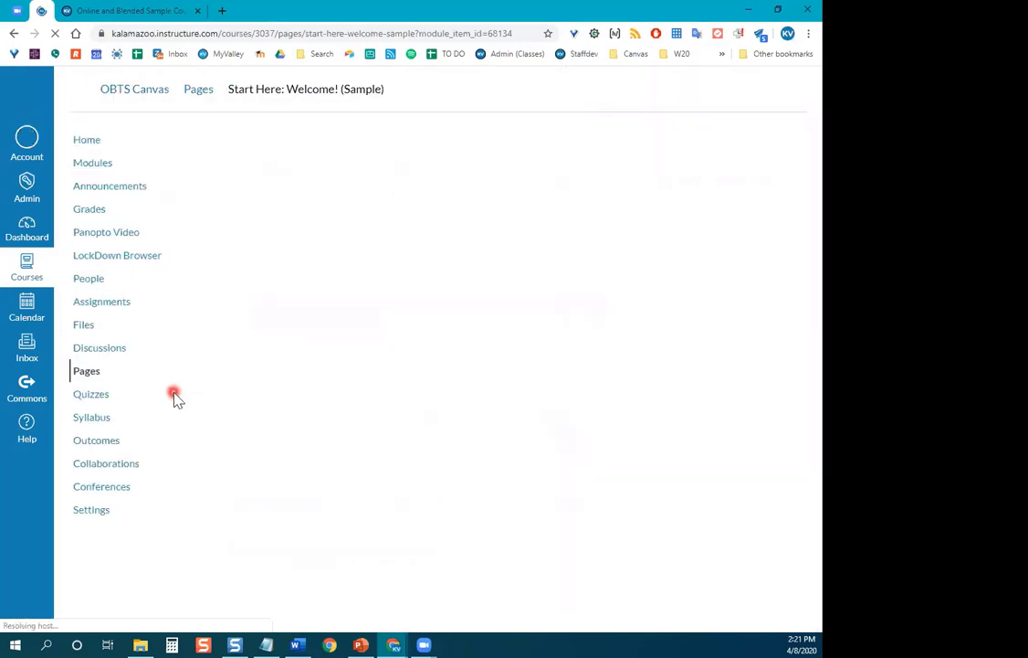
scroll(522, 192, down, 2)
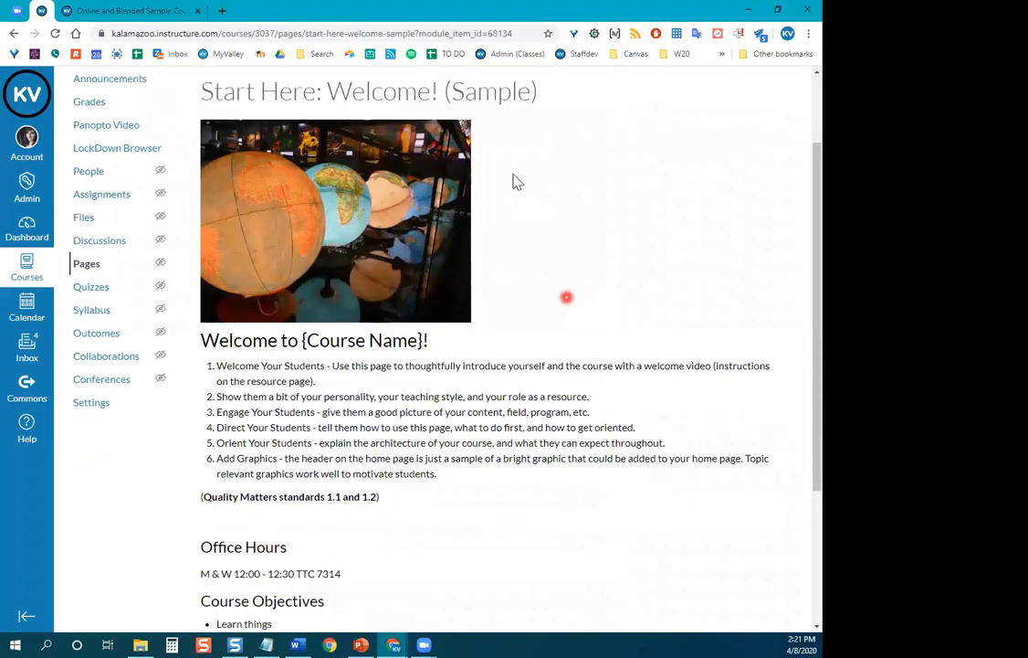
scroll(294, 239, down, 2)
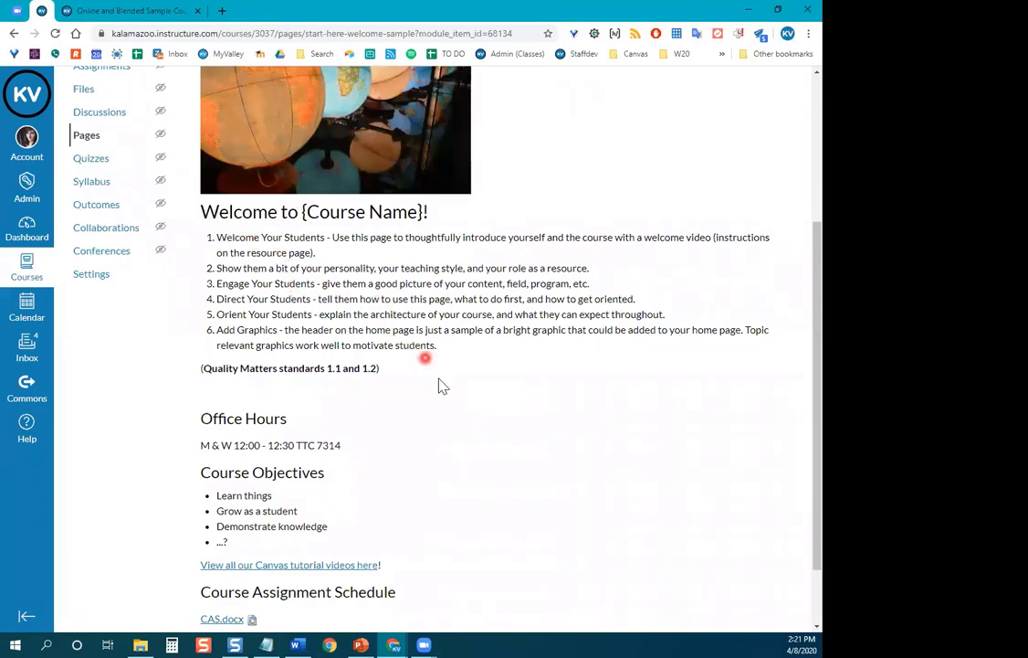
scroll(445, 384, down, 1)
scroll(445, 384, down, 1)
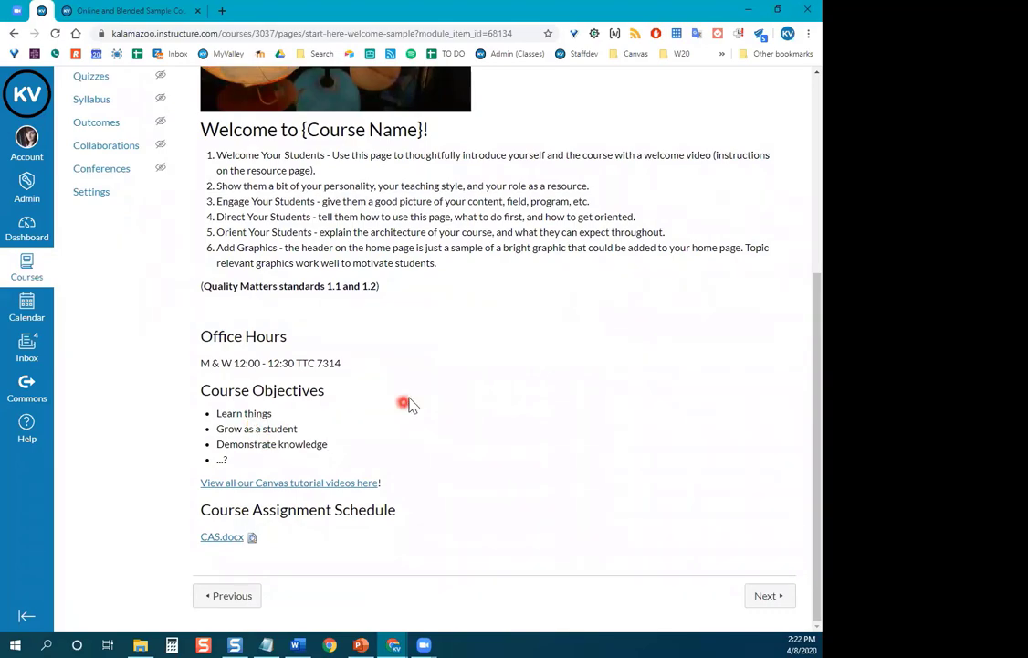
scroll(410, 407, up, 3)
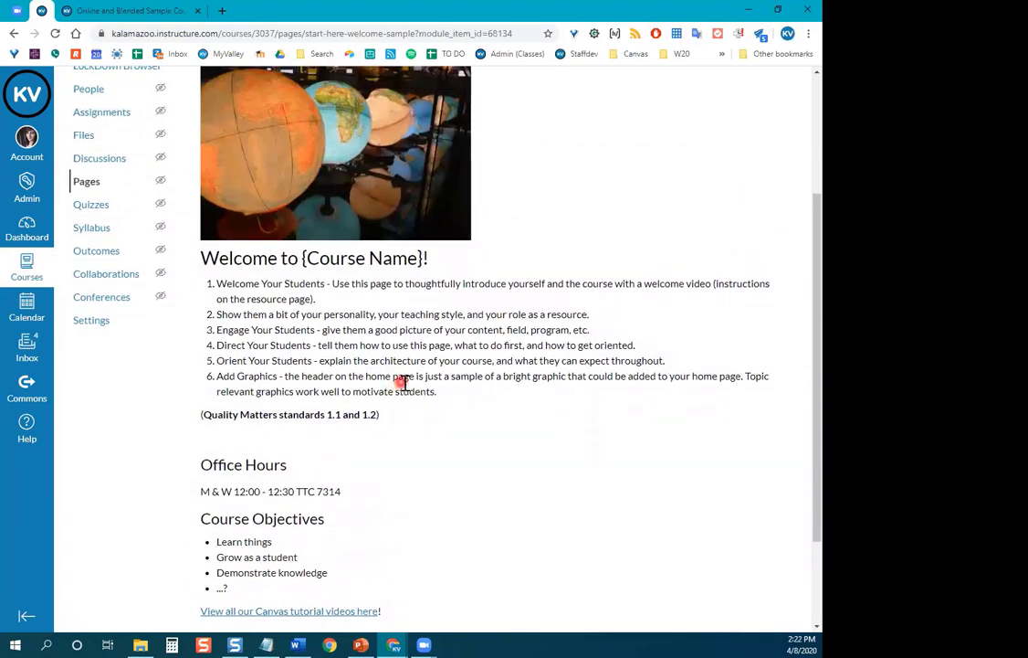
scroll(402, 382, up, 4)
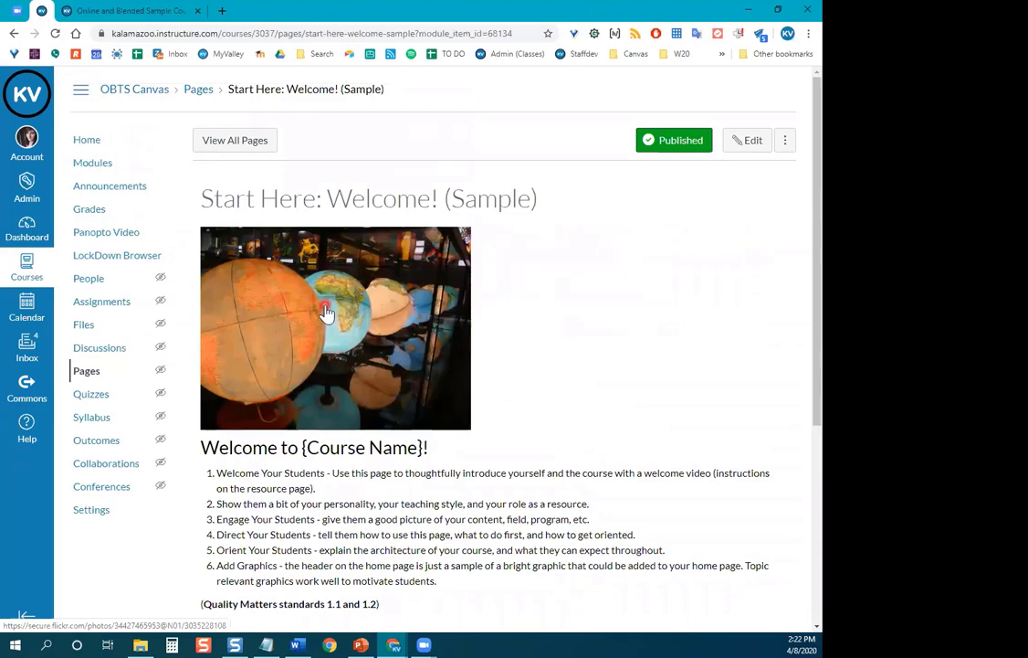
scroll(344, 308, down, 3)
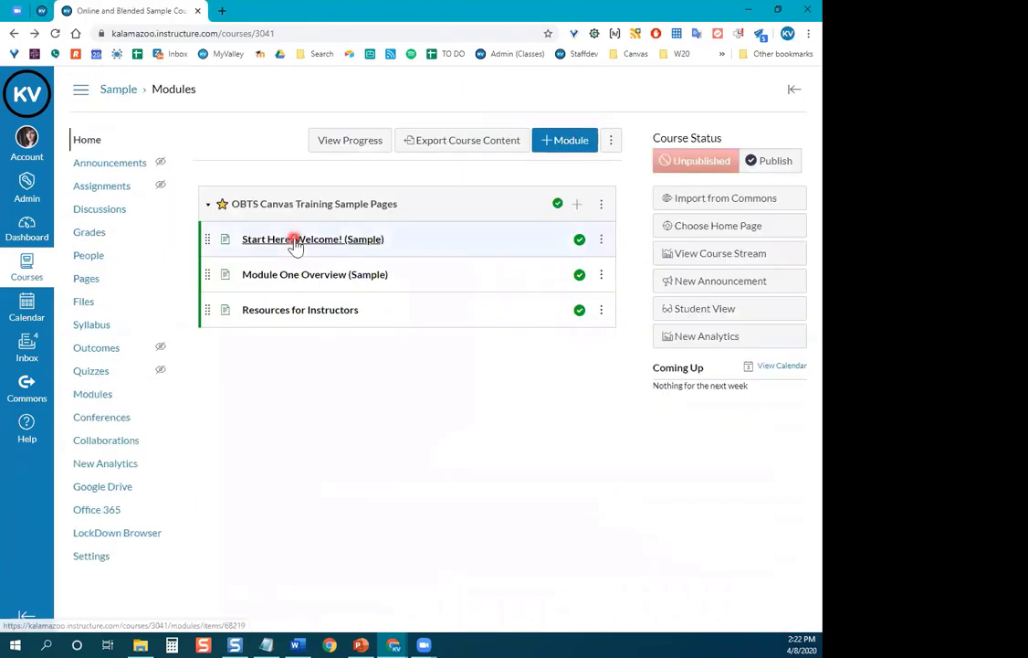
Compare it with the Sample course's copy, then return to the OBTS course's version.
click(294, 241)
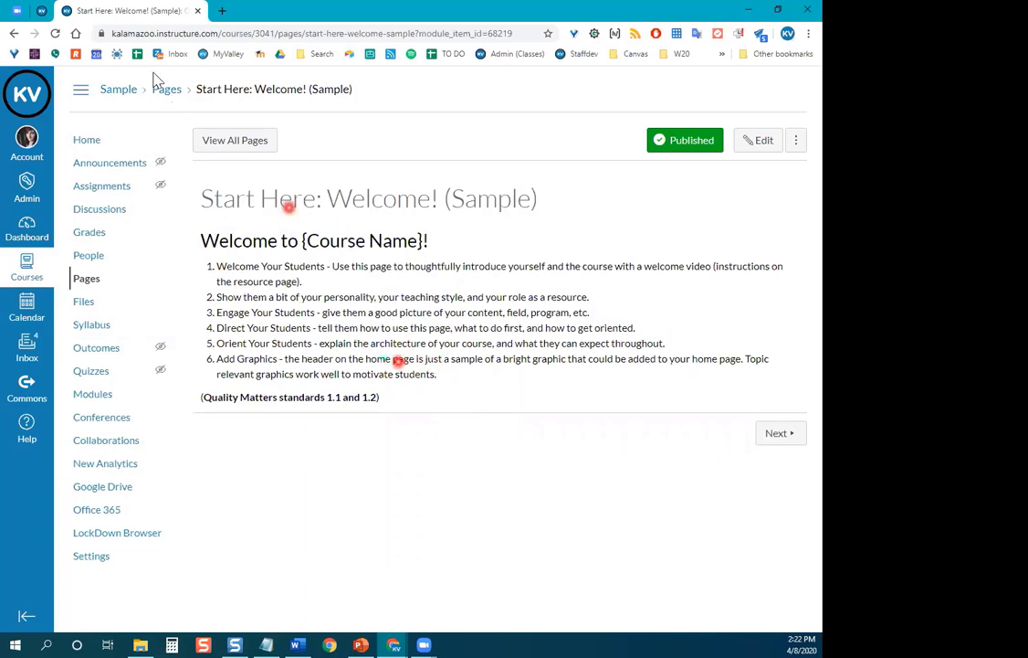
click(41, 9)
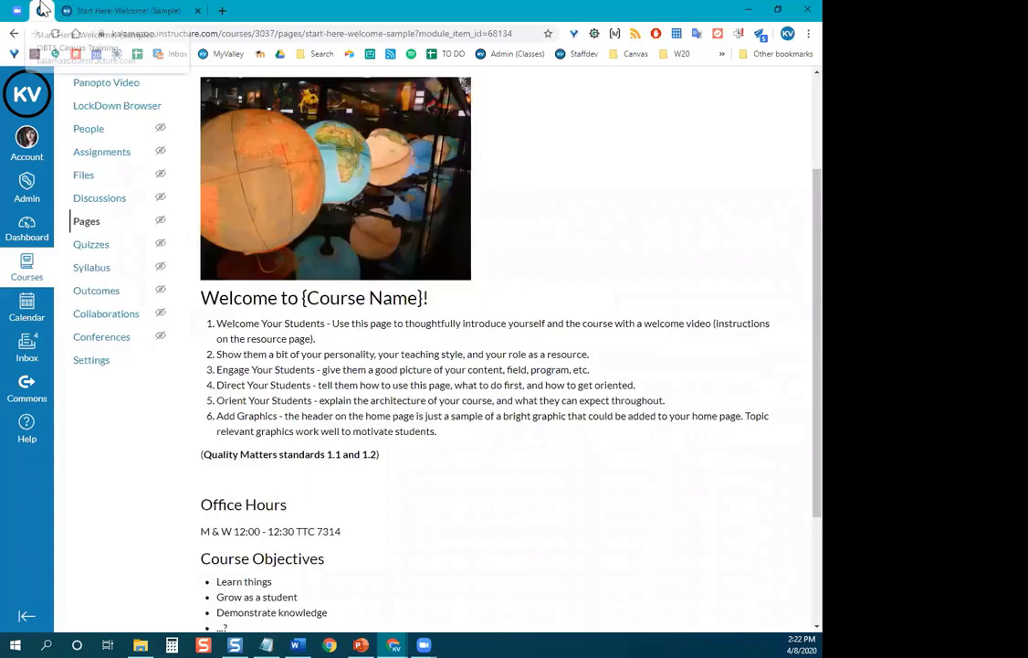
scroll(603, 326, down, 3)
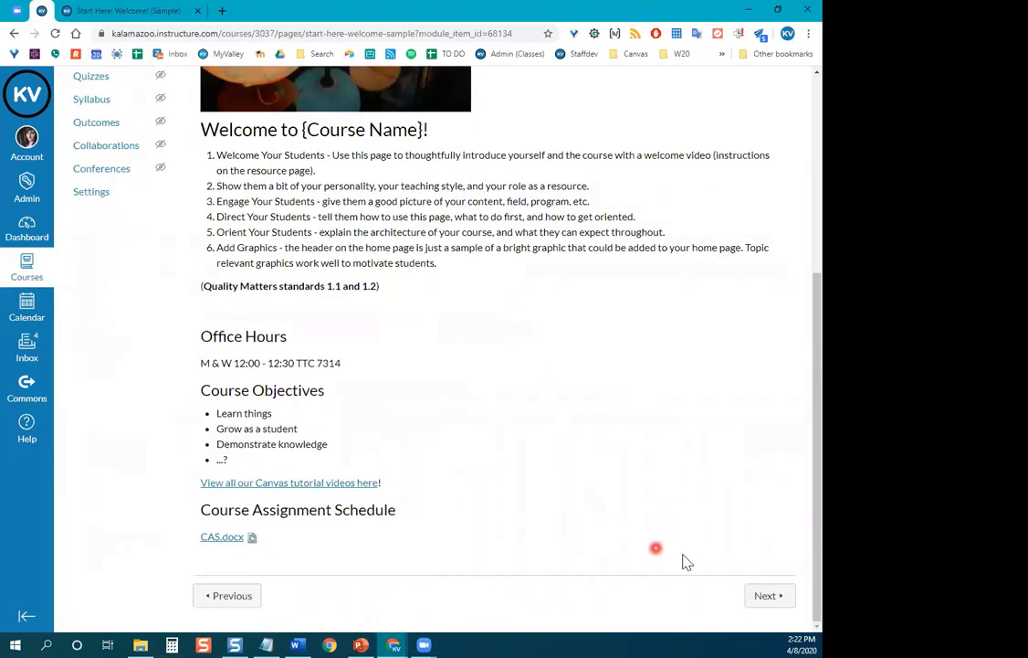
click(775, 598)
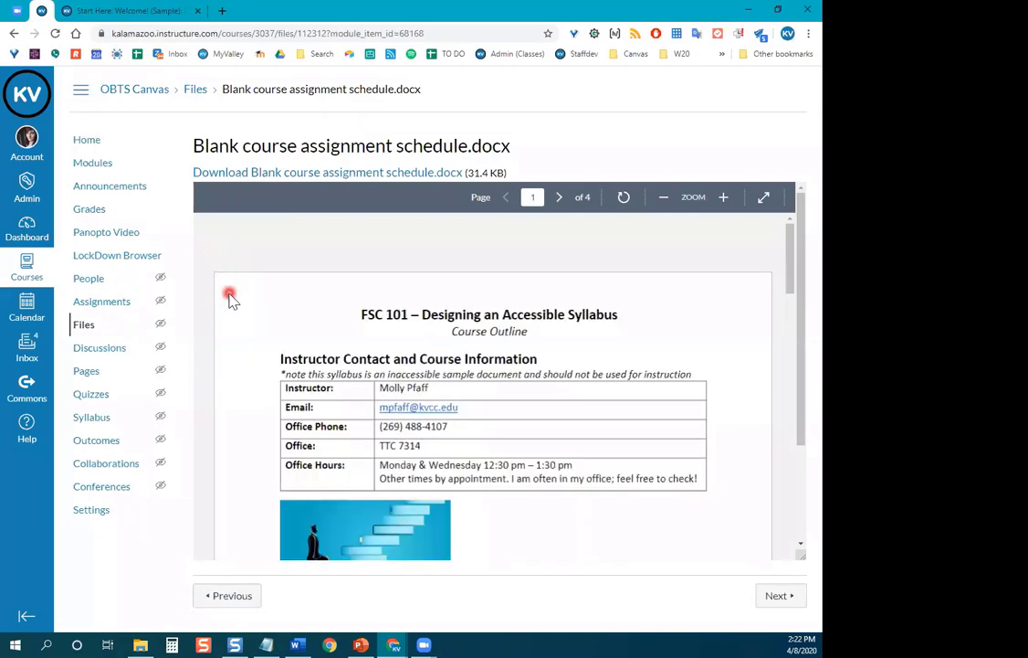
scroll(231, 254, down, 3)
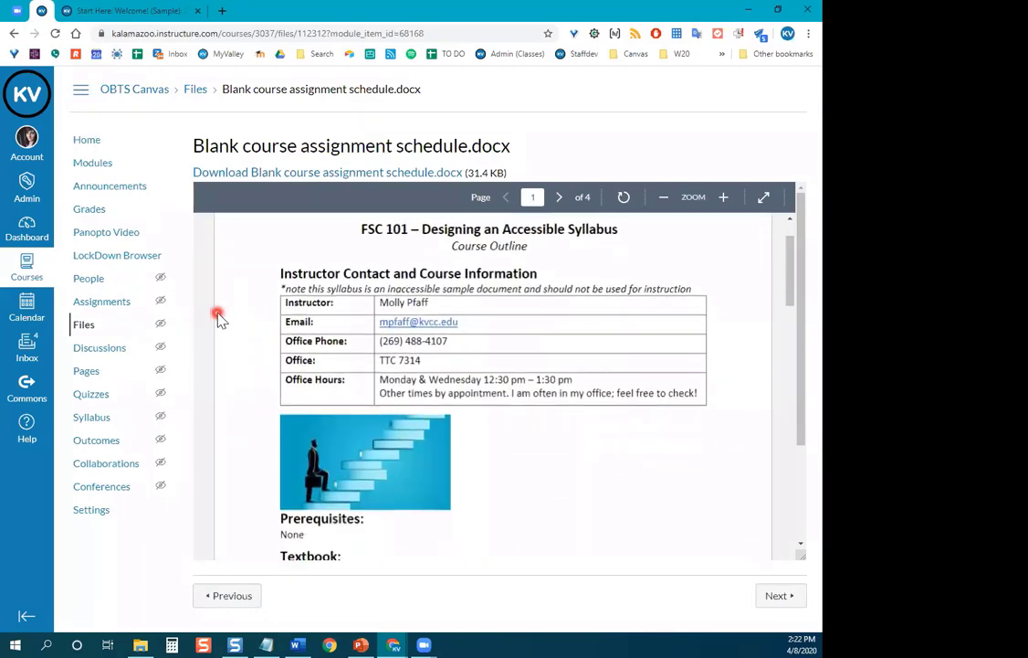
scroll(224, 325, up, 3)
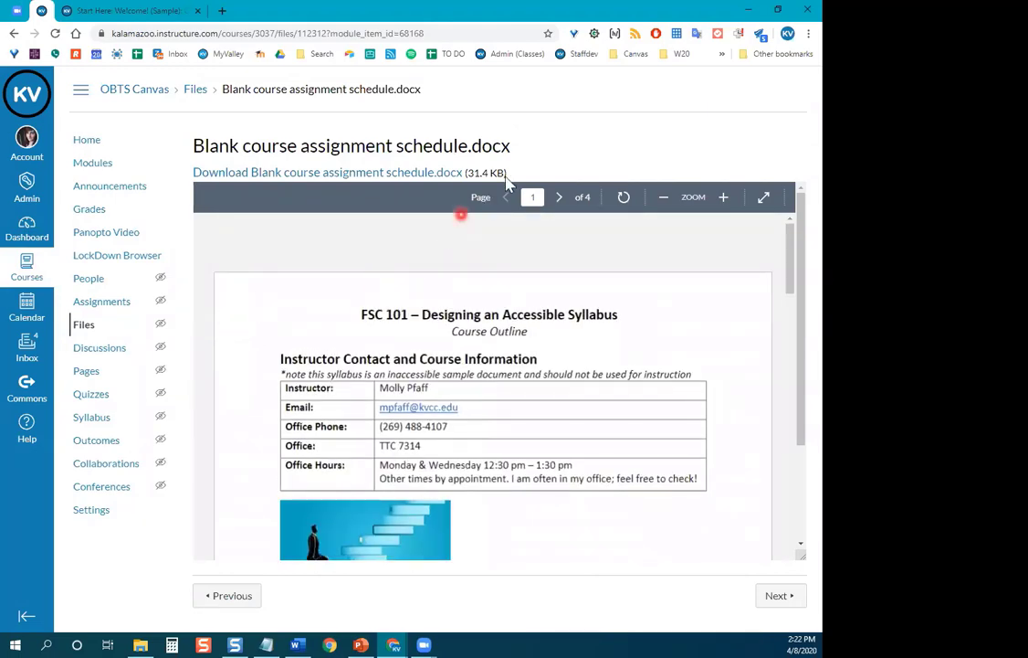
drag(509, 150, 475, 153)
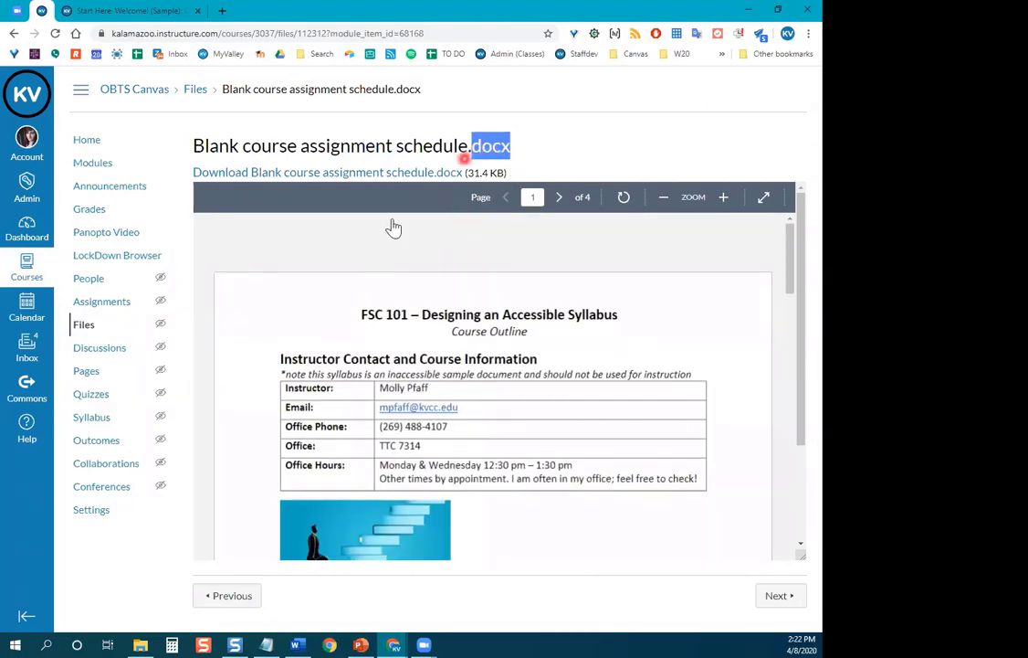
scroll(265, 300, down, 5)
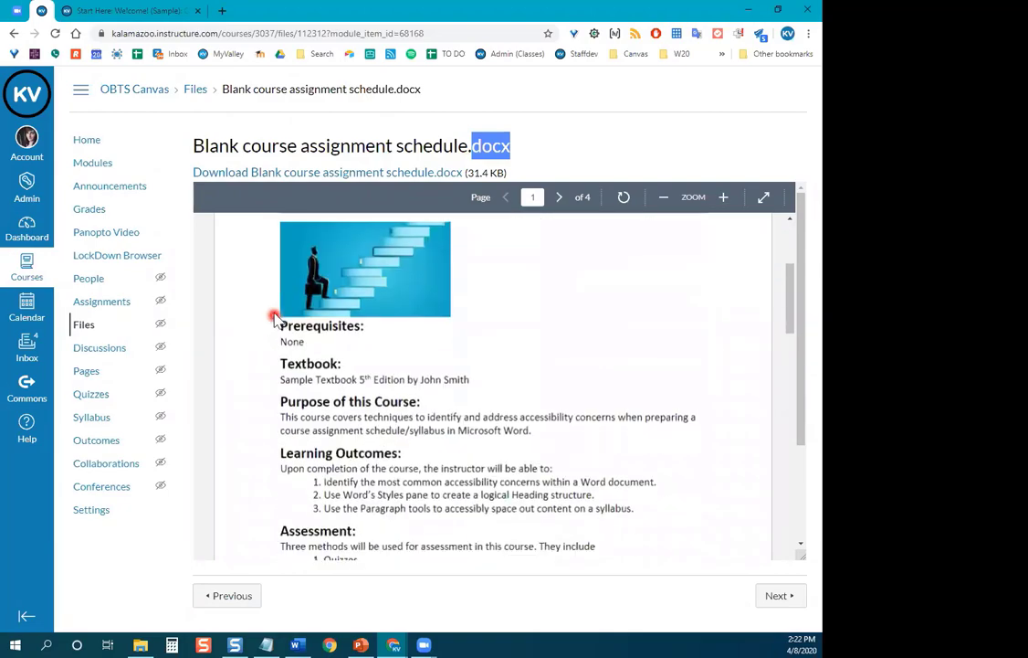
scroll(254, 322, down, 6)
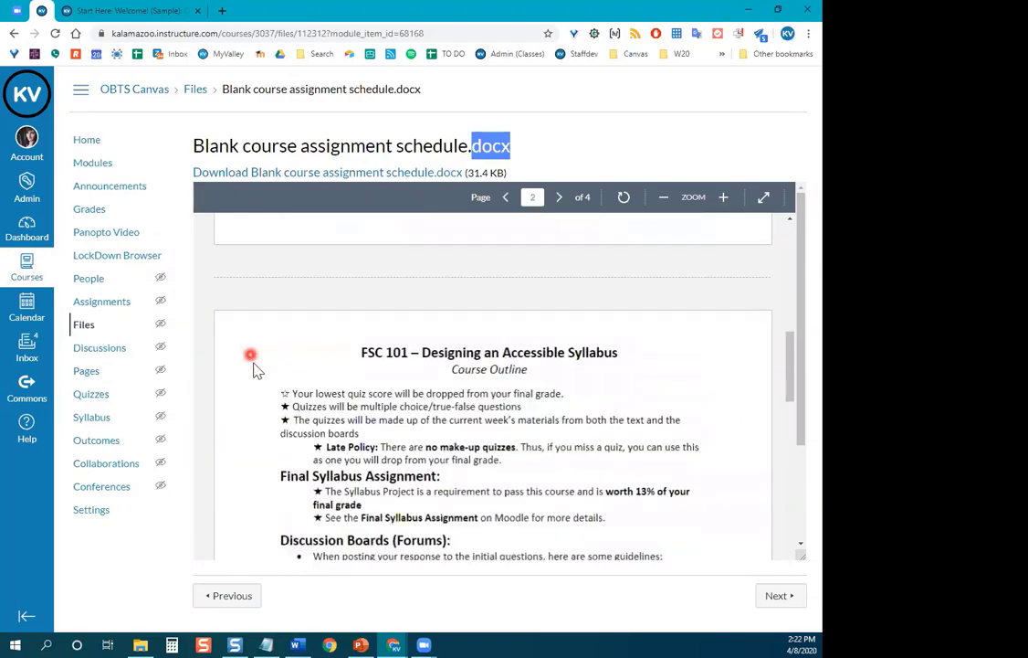
scroll(258, 392, up, 7)
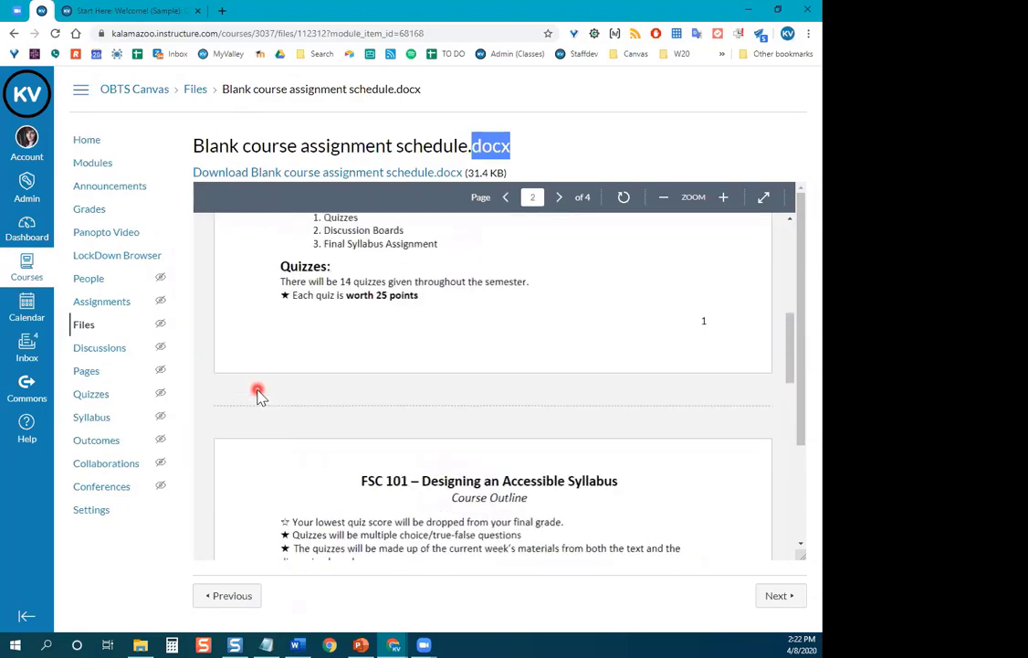
scroll(257, 393, up, 3)
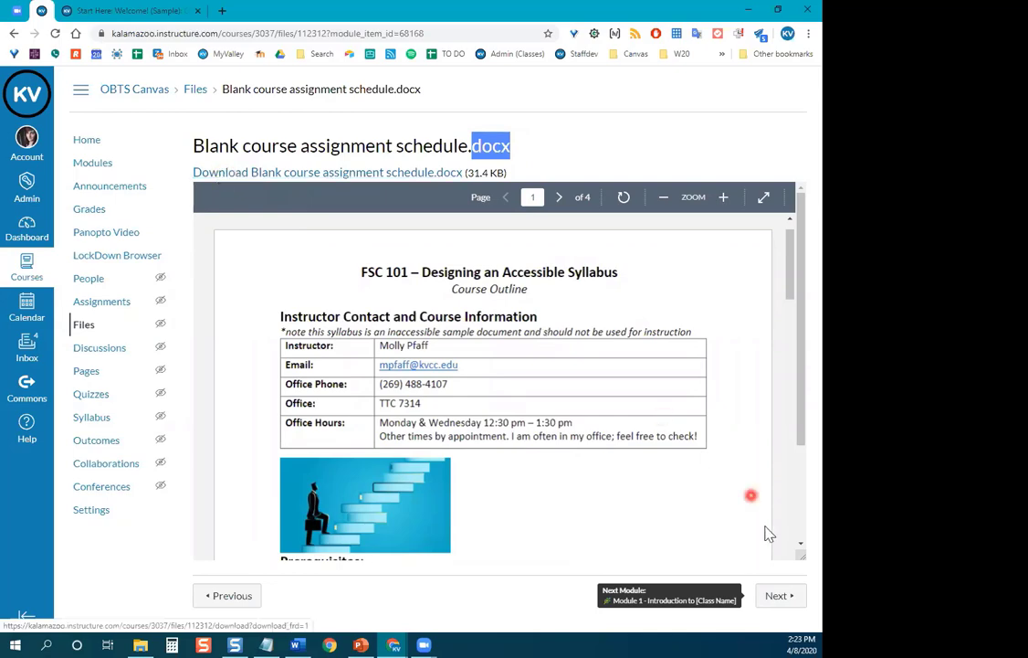
Advance to the Module One Overview (Sample) page and scroll through its content.
click(778, 596)
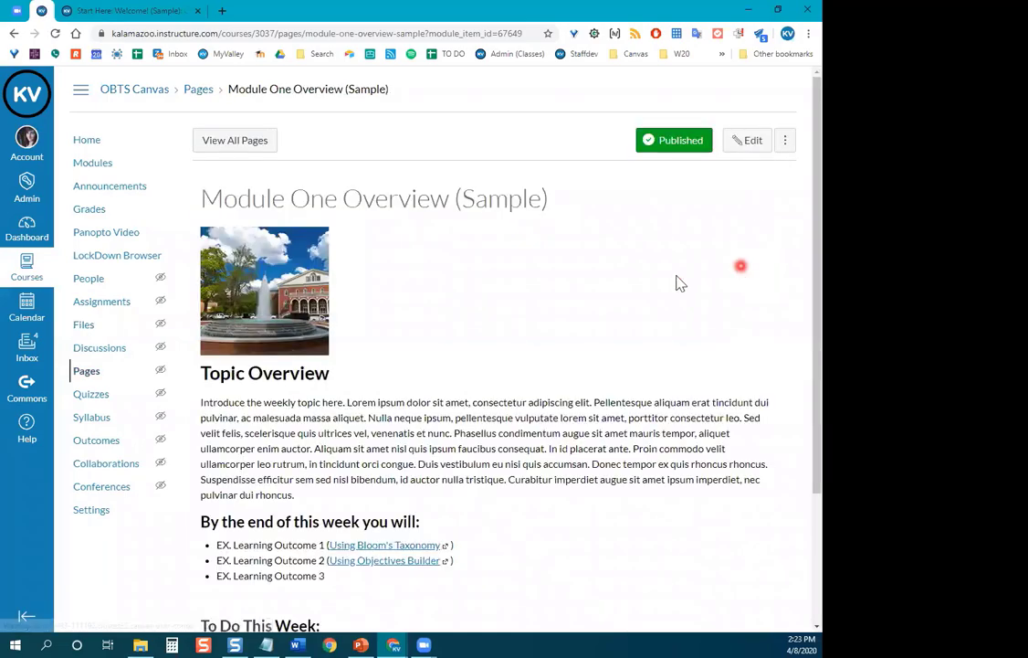
scroll(488, 313, down, 1)
scroll(461, 265, down, 2)
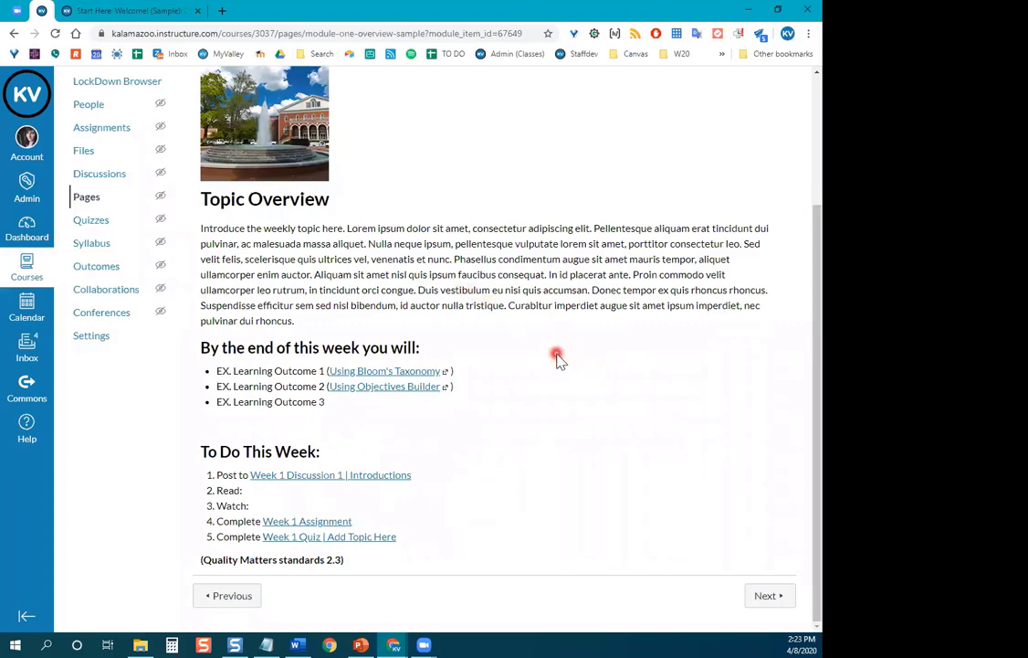
scroll(471, 378, up, 1)
scroll(498, 383, down, 1)
Open and scroll through MFP2006v2-3_research_notes5.pdf, then head to the course Home page.
click(782, 603)
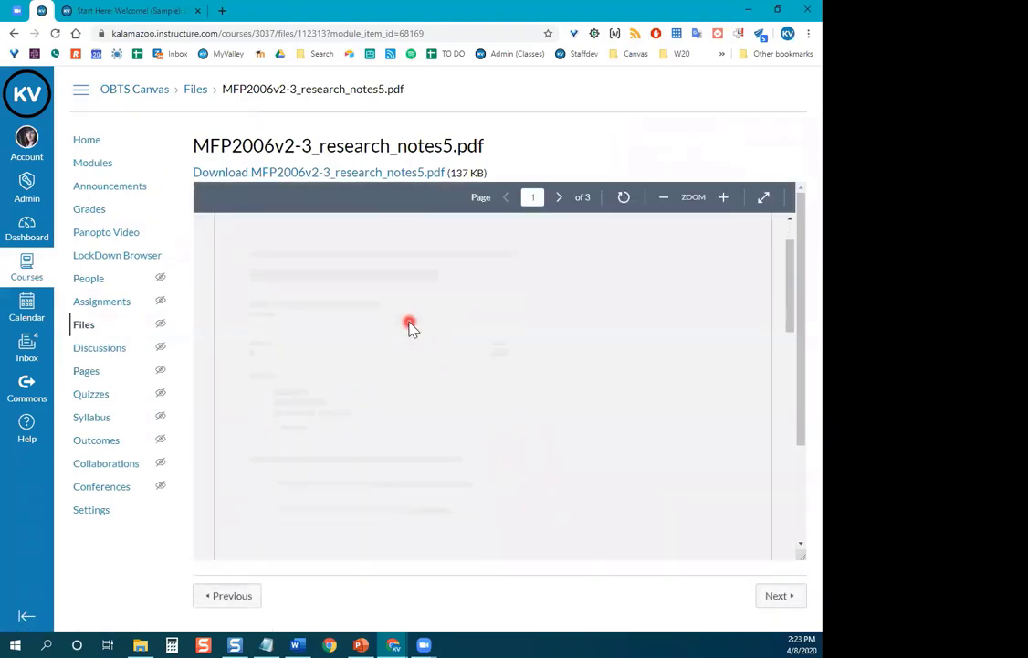
scroll(410, 327, down, 3)
scroll(410, 327, down, 8)
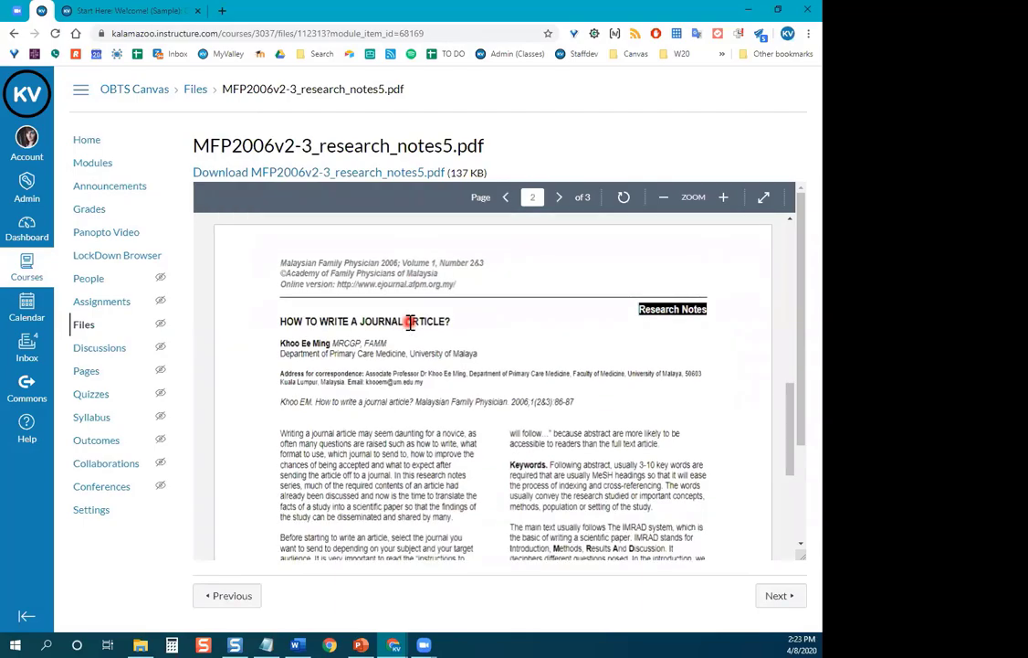
scroll(410, 323, down, 10)
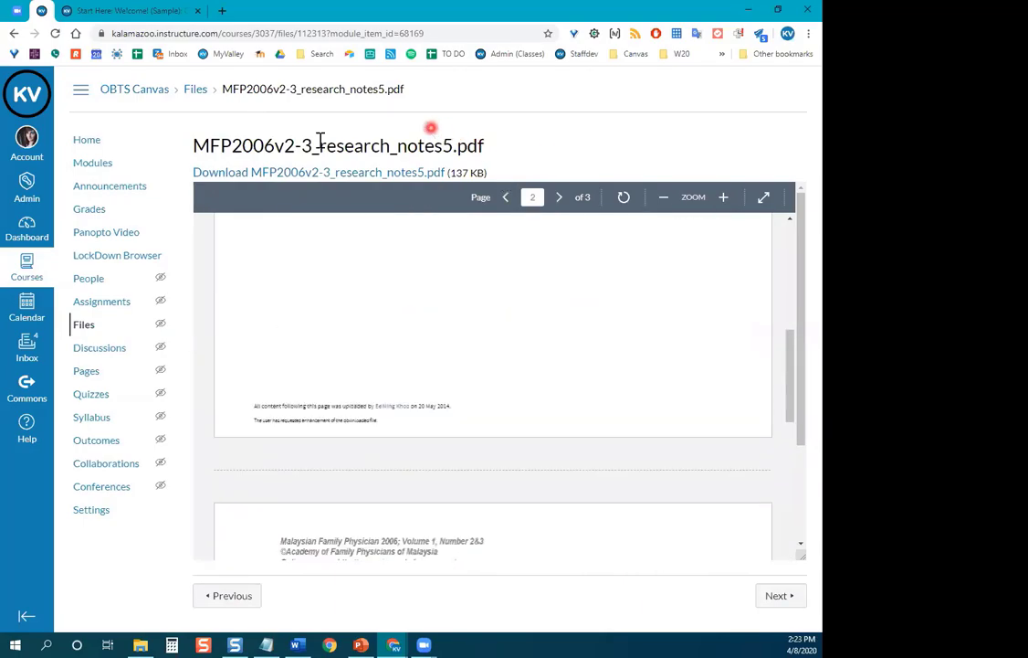
click(77, 144)
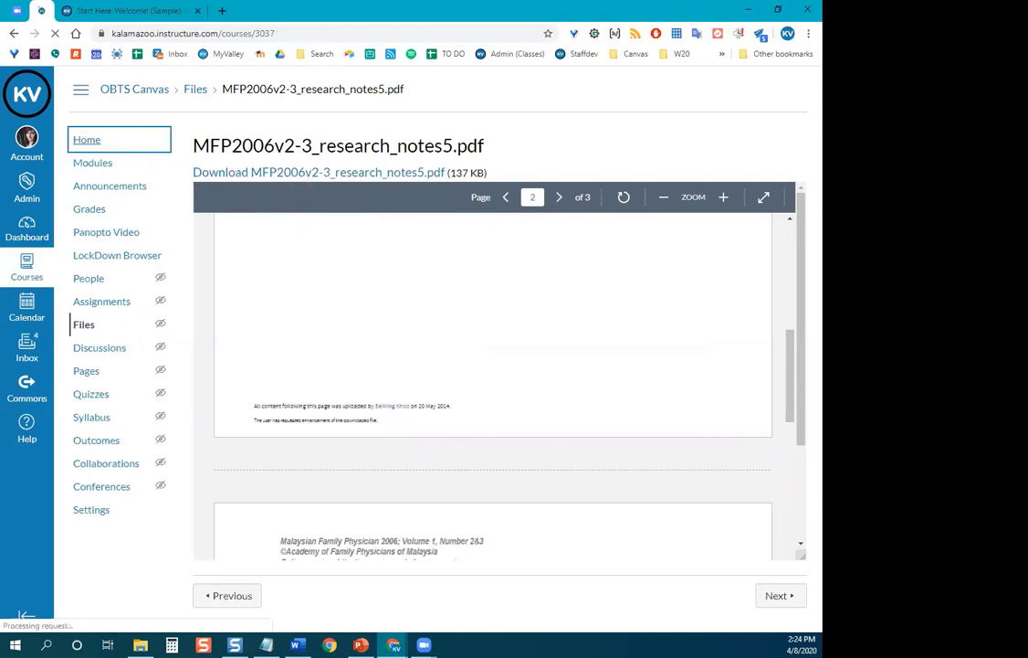
Browse the course modules, then open the Sample course's home from its Welcome! (Sample) page.
scroll(202, 230, down, 1)
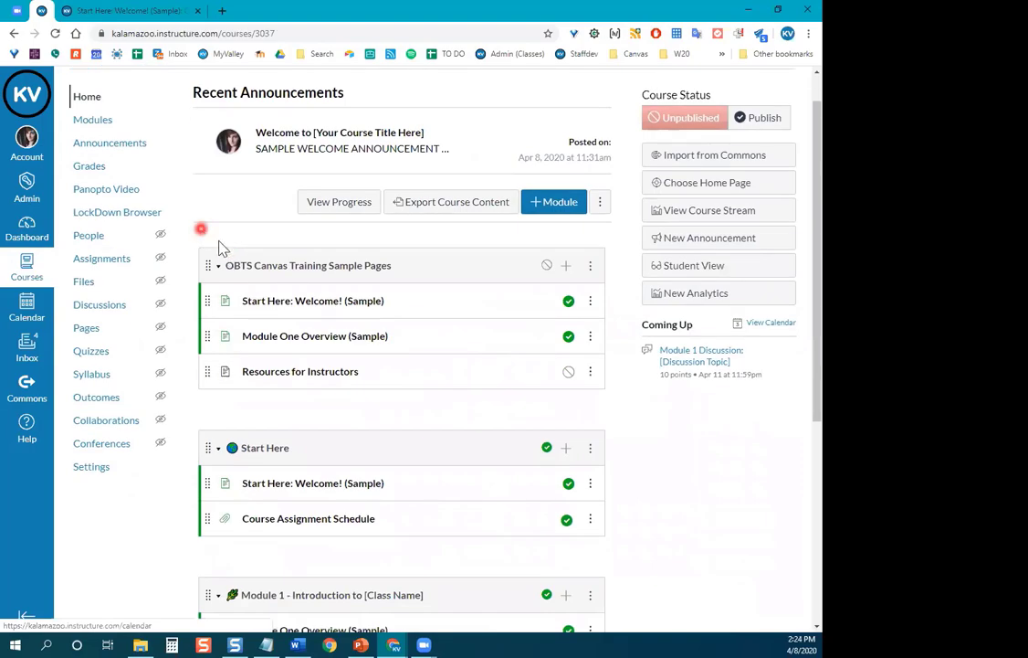
scroll(624, 350, down, 3)
scroll(625, 354, down, 5)
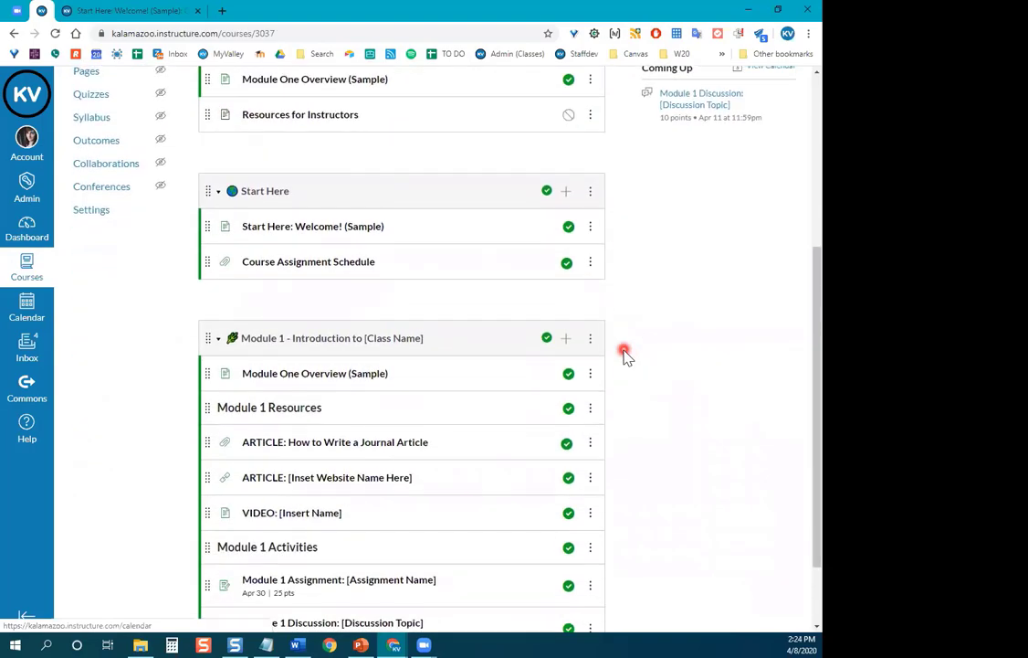
scroll(625, 353, up, 4)
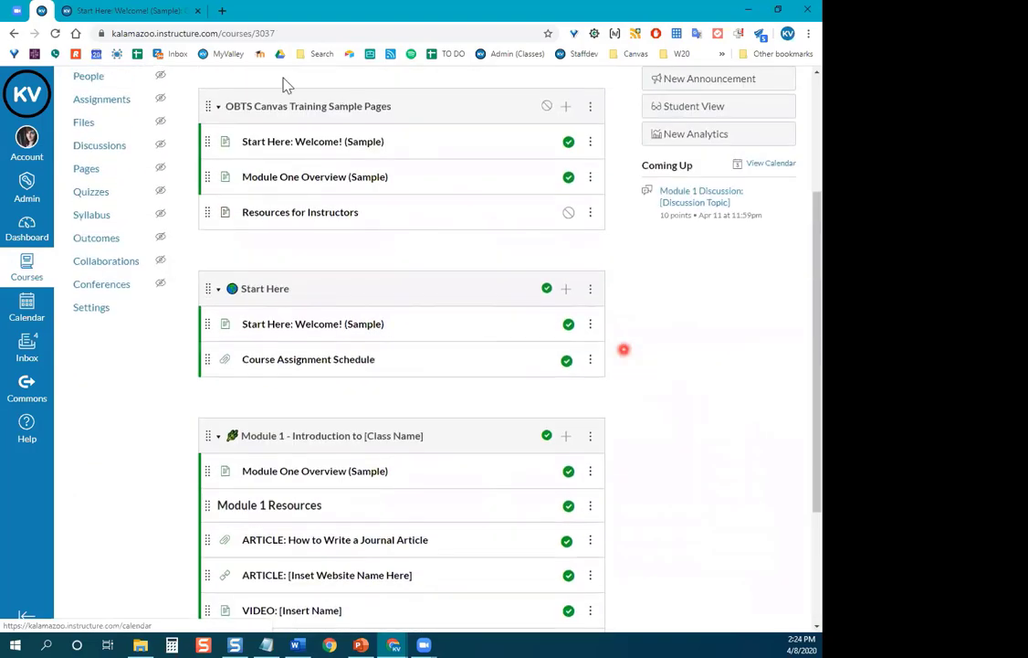
click(141, 9)
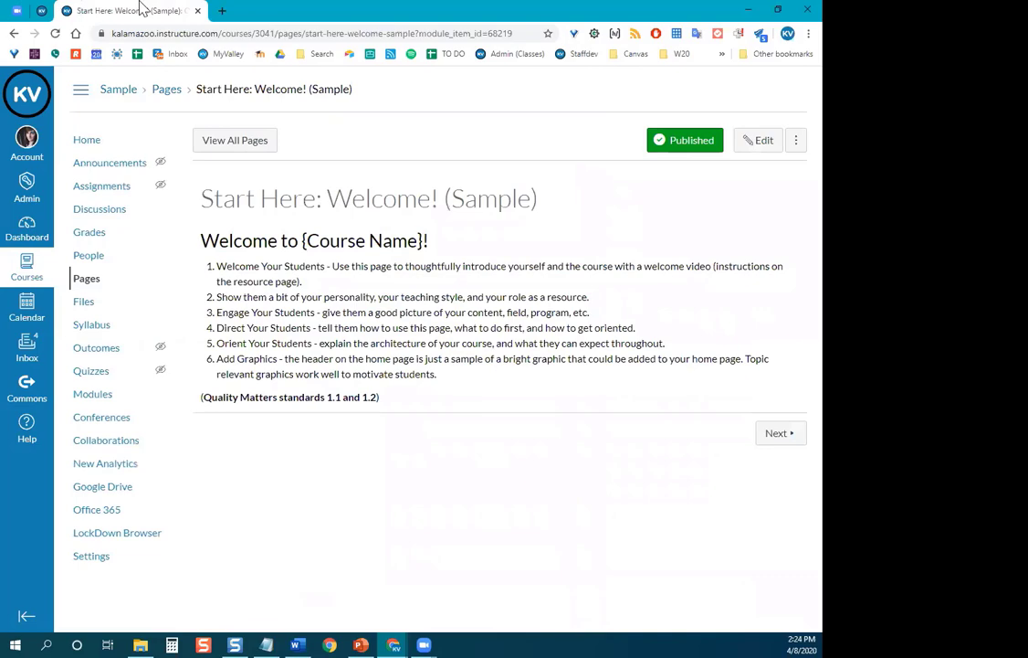
click(120, 95)
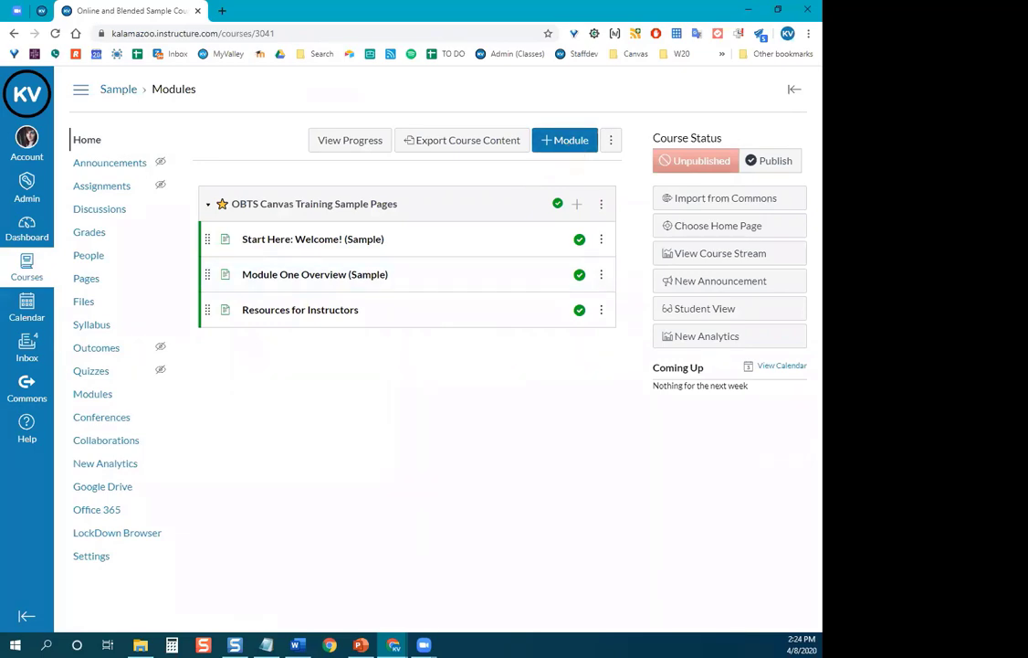
Add a new module named 'Start Here: Course Information'.
click(577, 140)
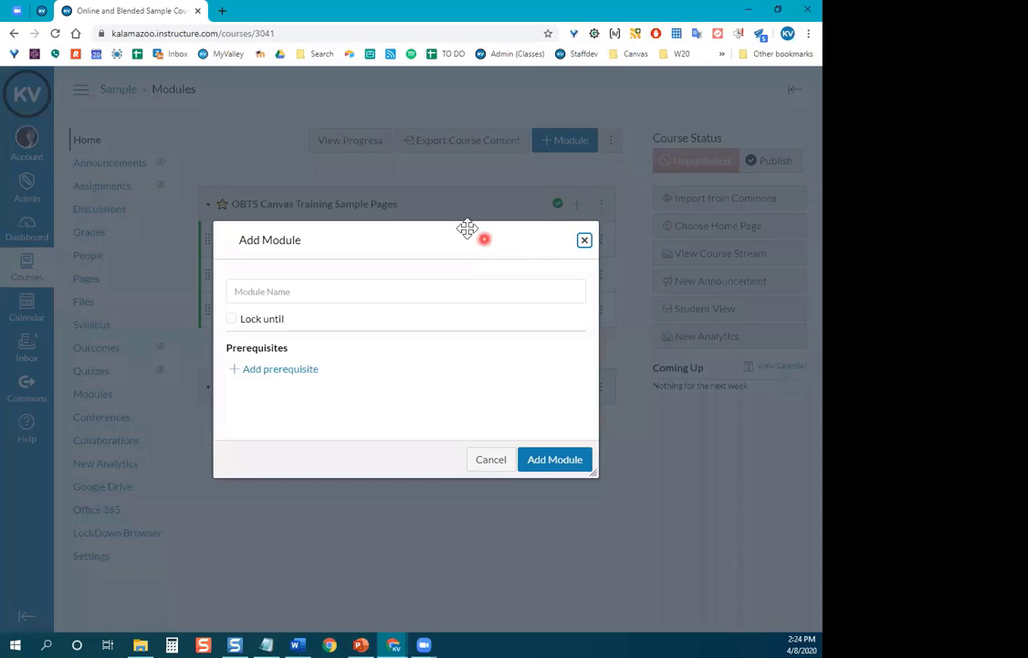
click(312, 291)
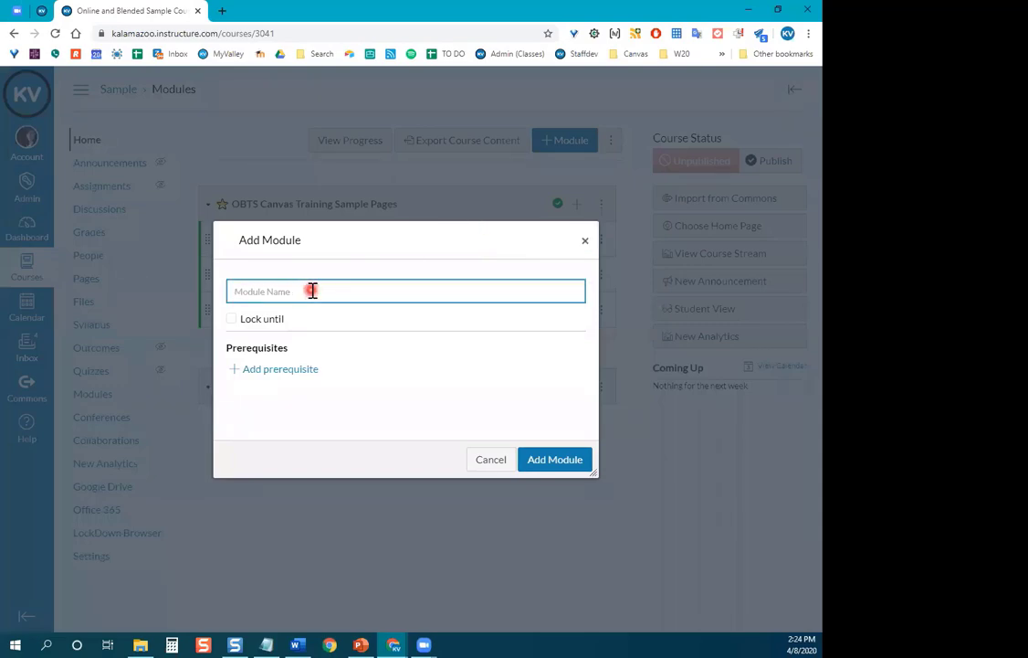
text(Start Here: Course Information)
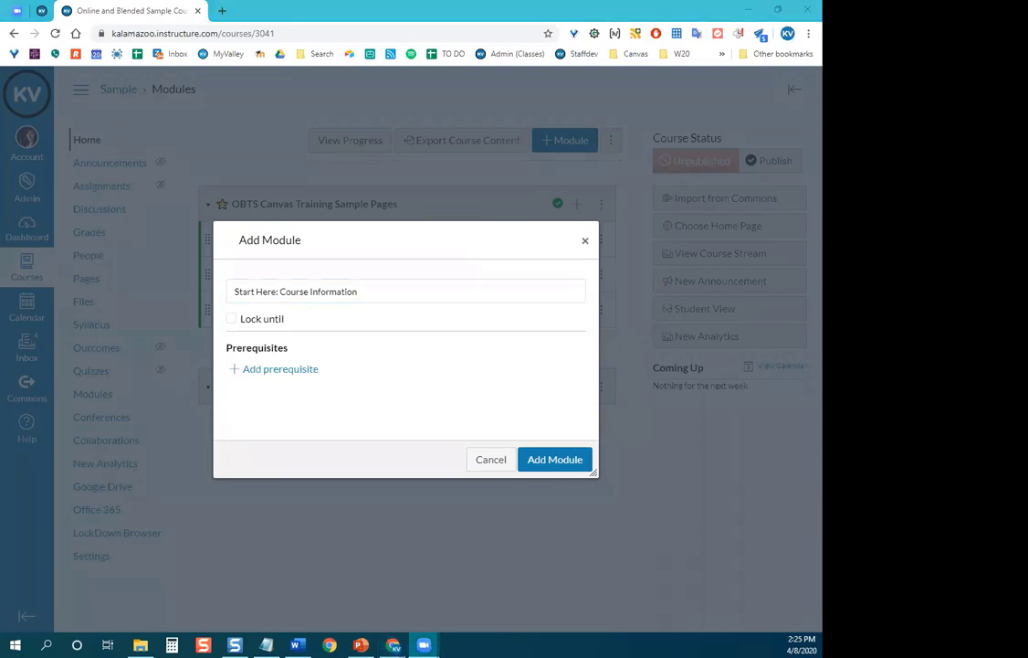
click(577, 465)
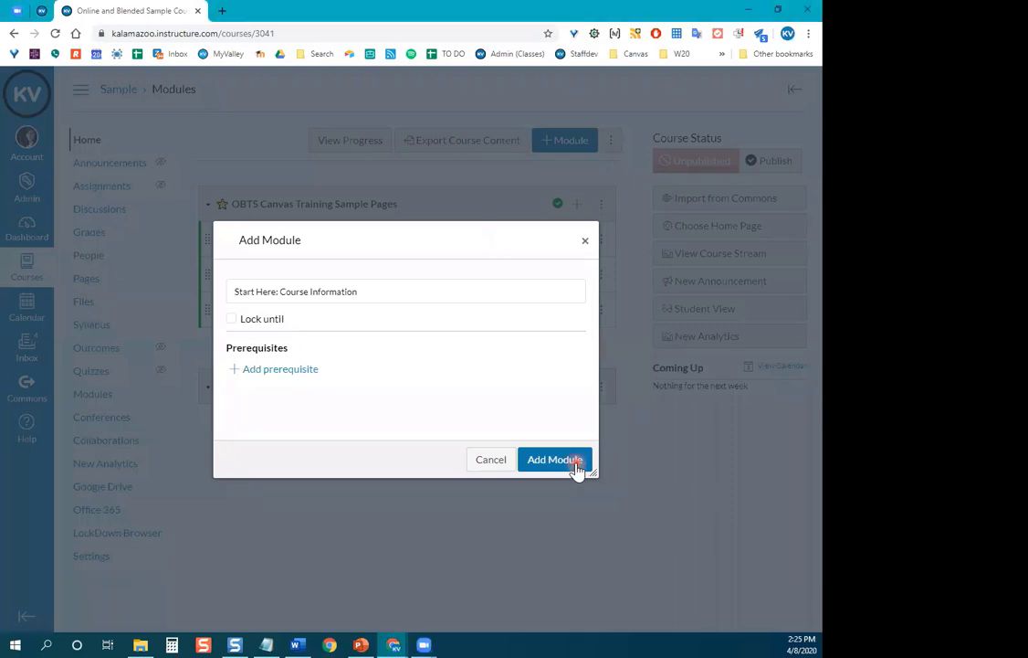
click(570, 143)
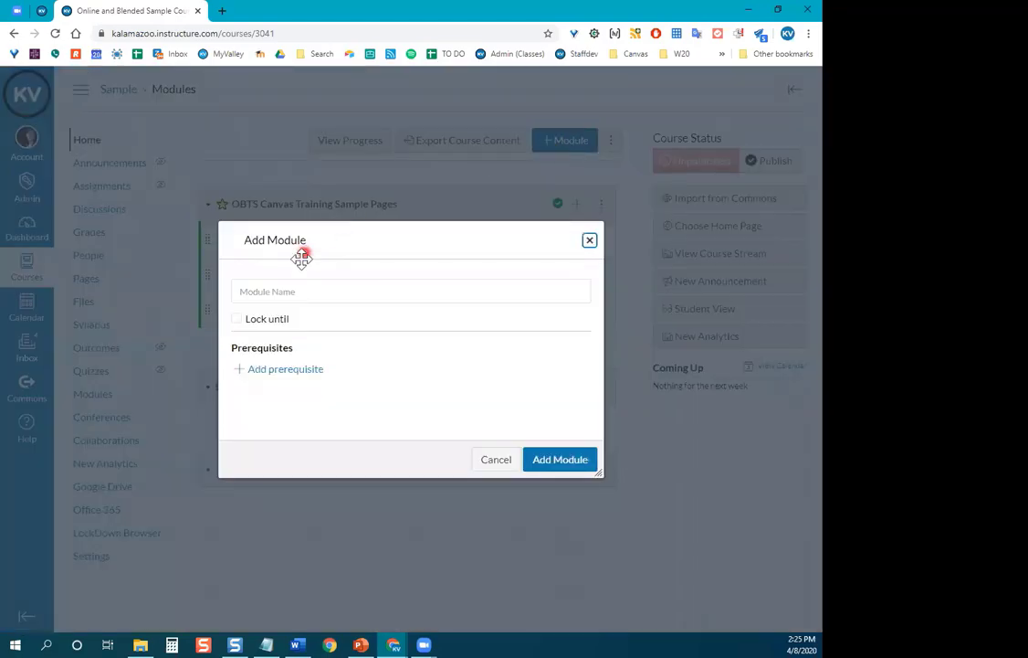
Add a second module, 'Module 1: Introduction to the Course', checking the other course's layout for reference.
click(284, 292)
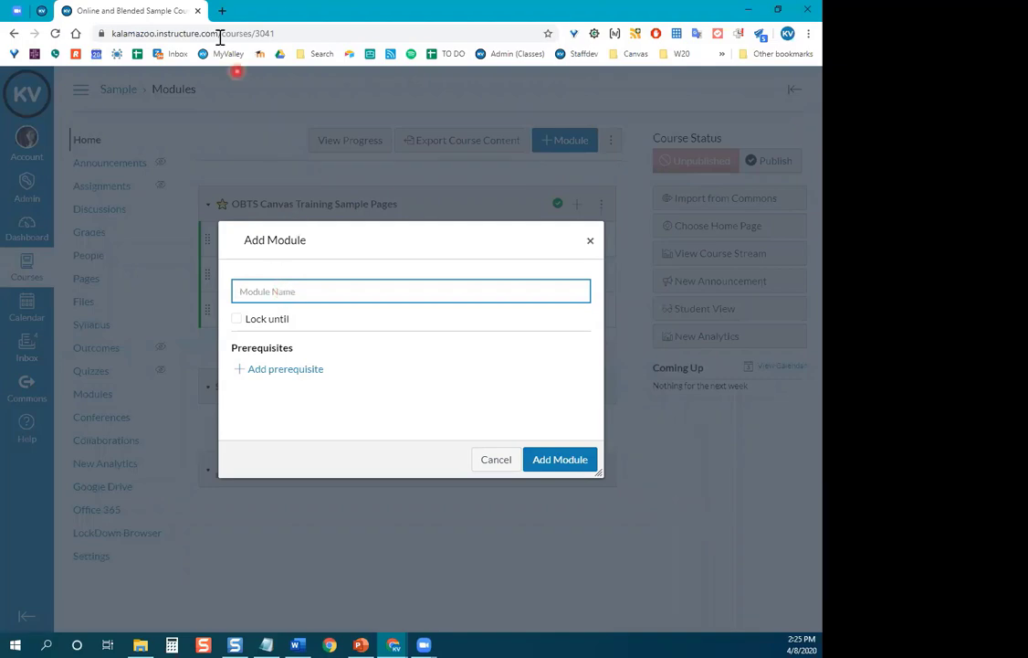
click(42, 10)
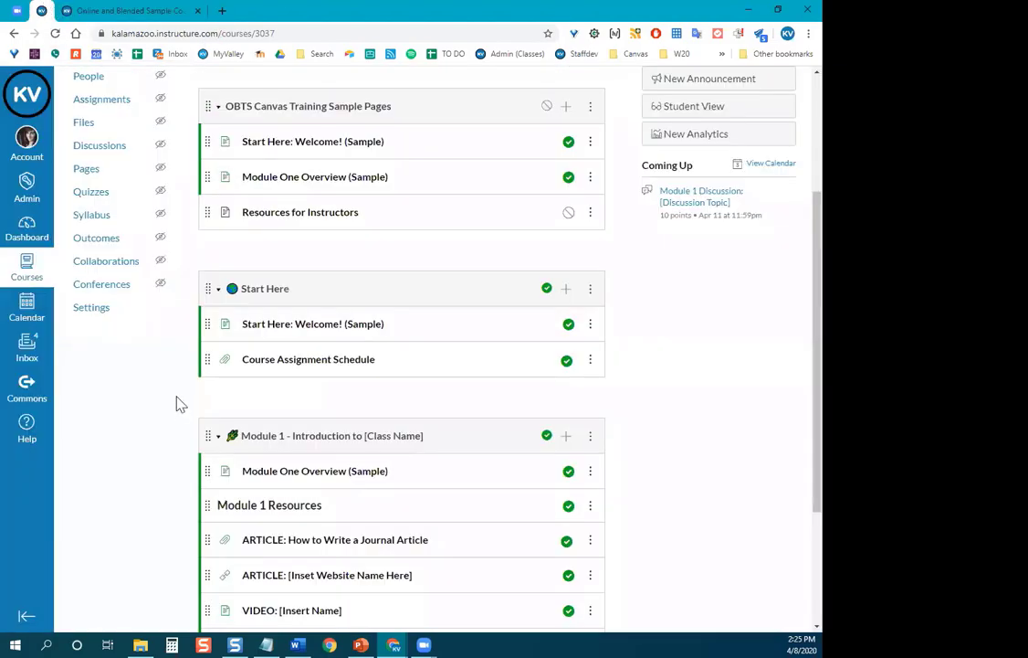
scroll(176, 404, down, 2)
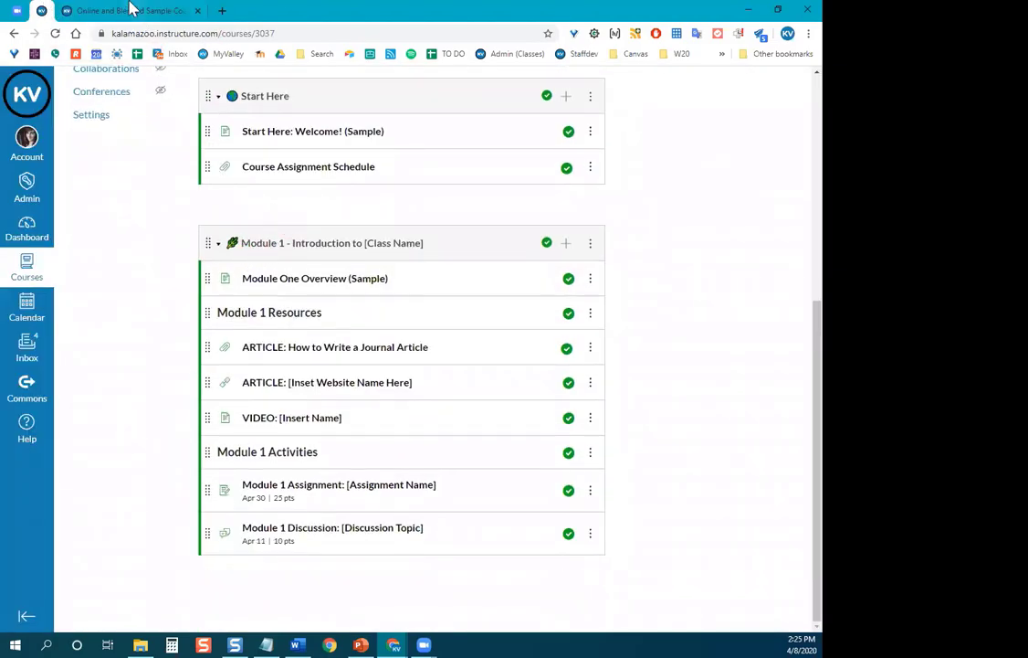
click(131, 10)
text(Mo)
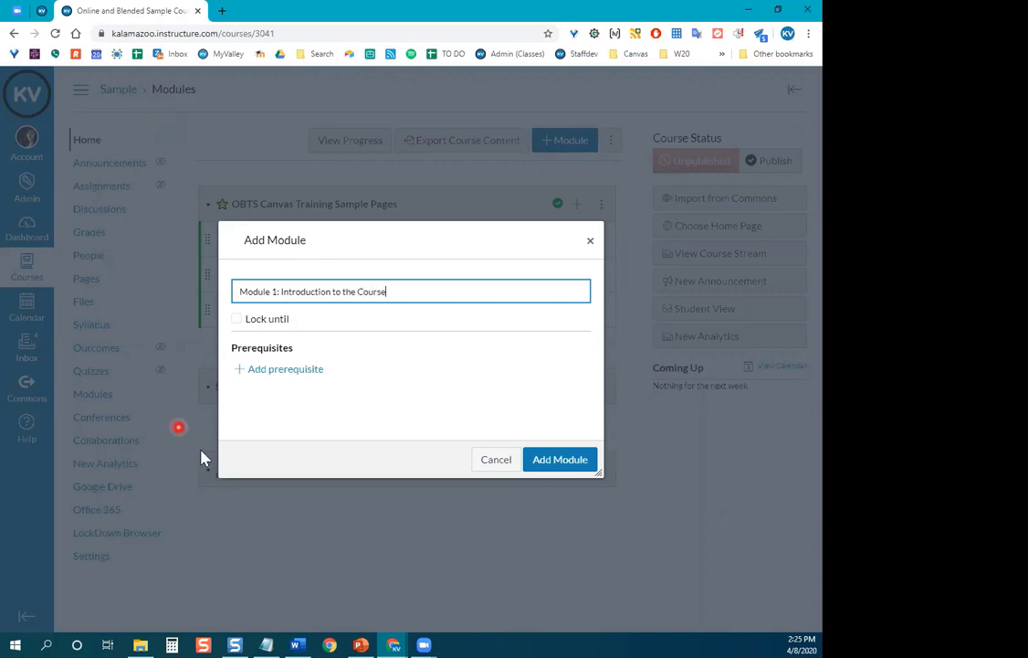
click(560, 459)
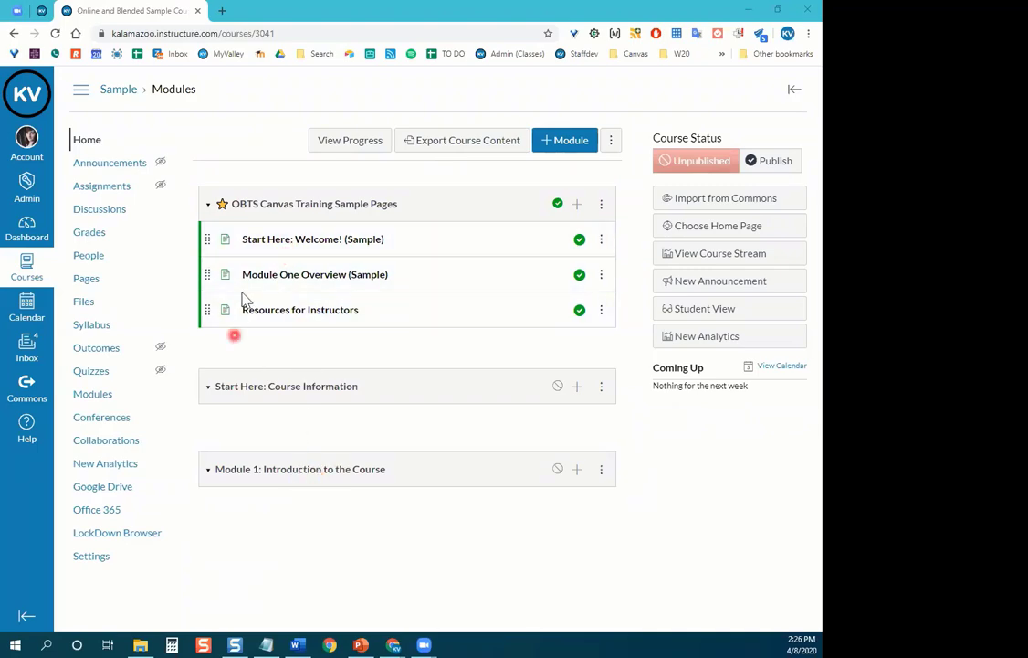
click(207, 238)
Move Welcome! (Sample) into Start Here and Module One Overview (Sample) into Module 1, then reposition Start Here.
drag(208, 238, 214, 382)
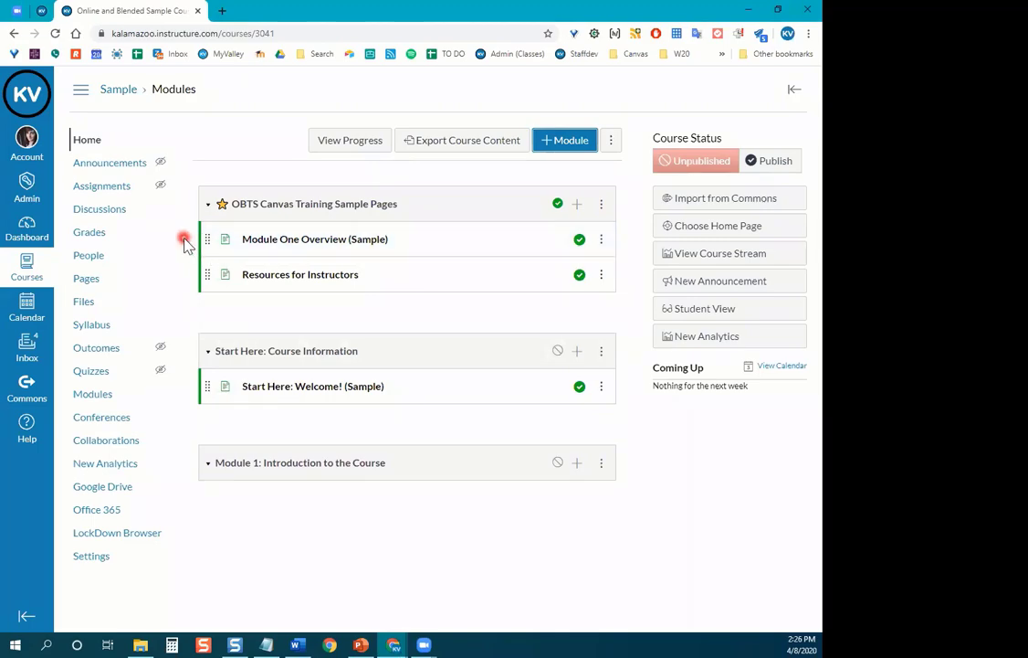
drag(202, 238, 207, 466)
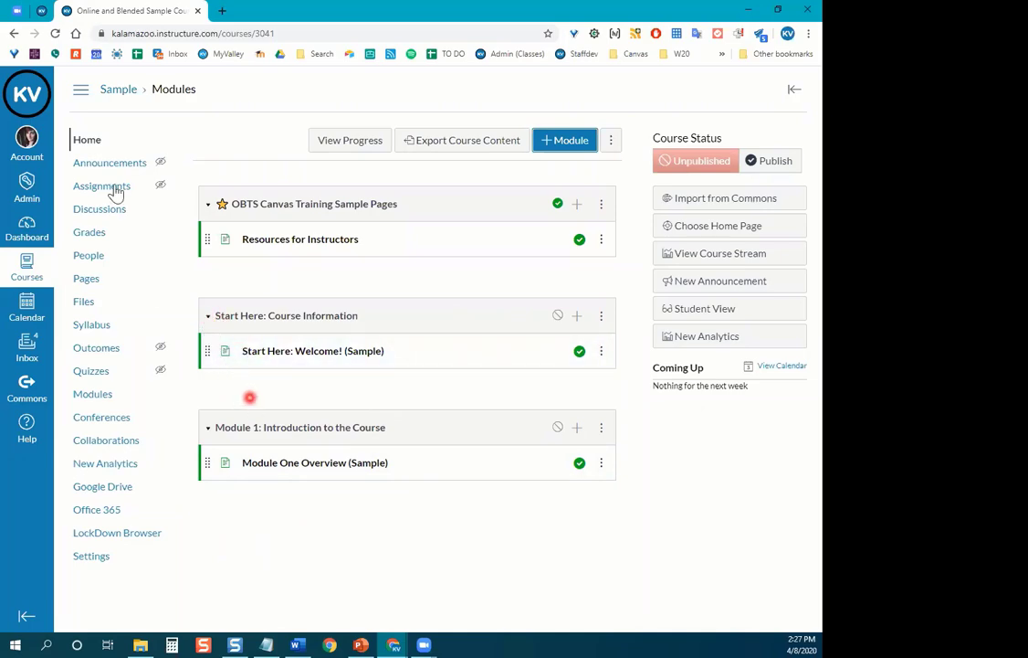
click(56, 34)
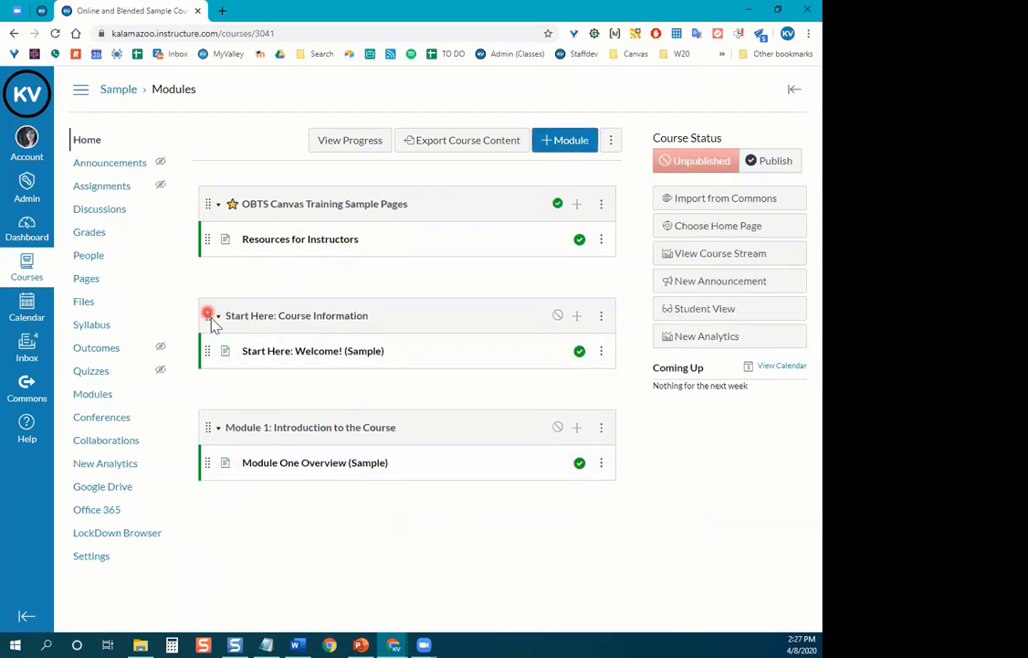
drag(202, 327, 218, 311)
key(alt+Tab)
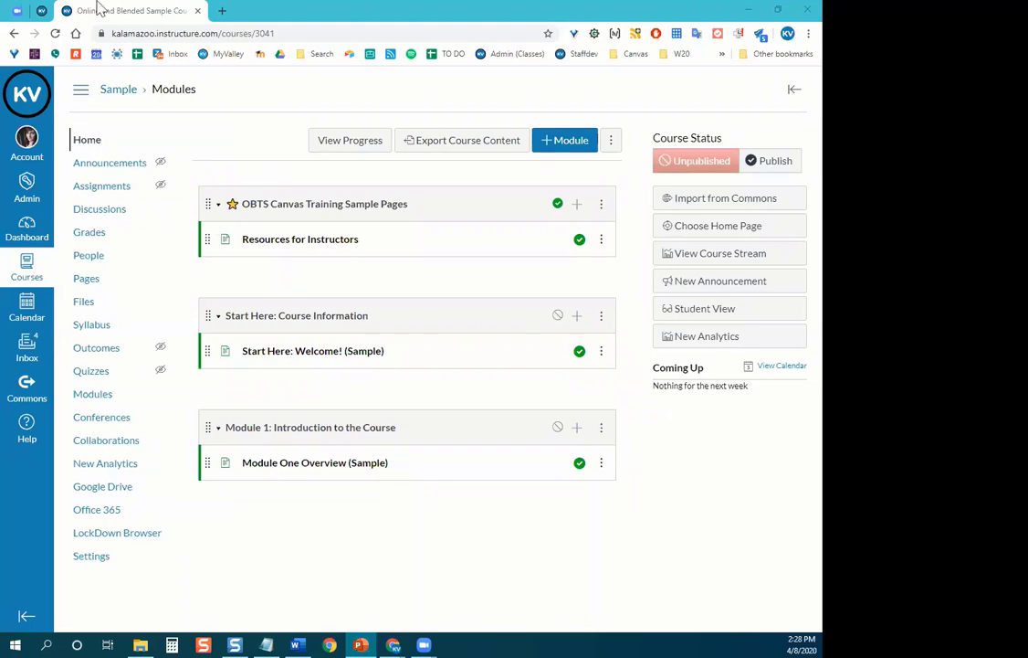
click(42, 9)
scroll(189, 352, up, 1)
scroll(188, 352, down, 1)
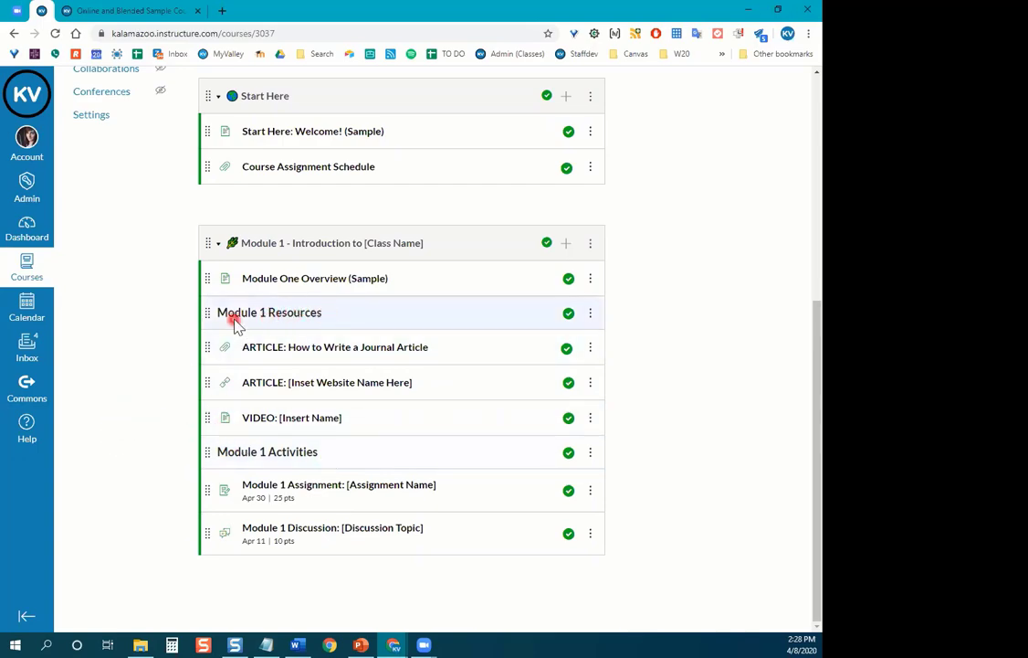
click(166, 327)
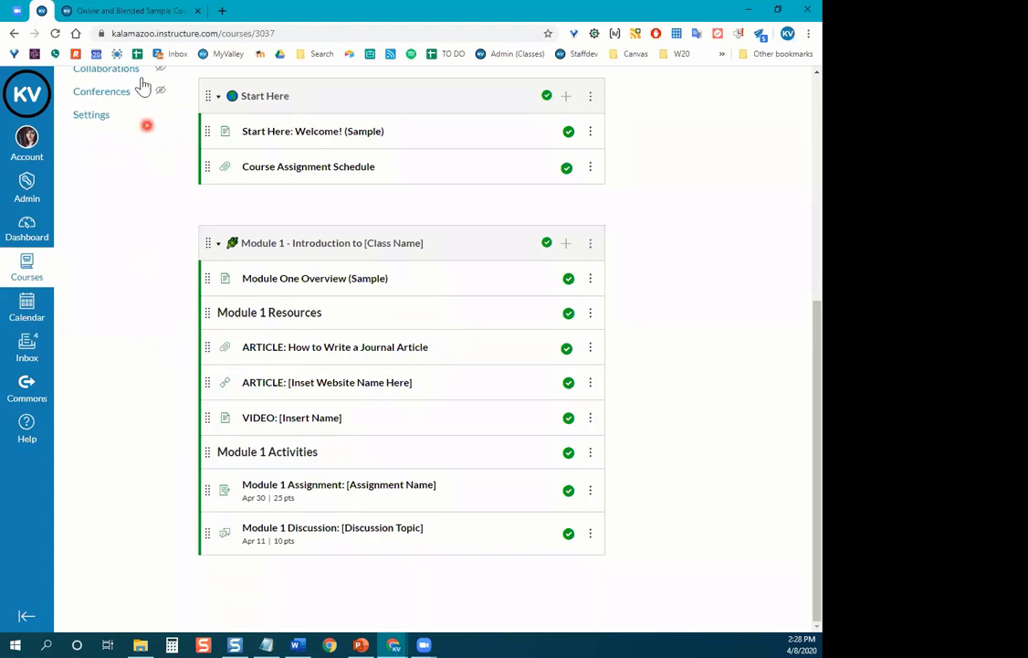
click(133, 9)
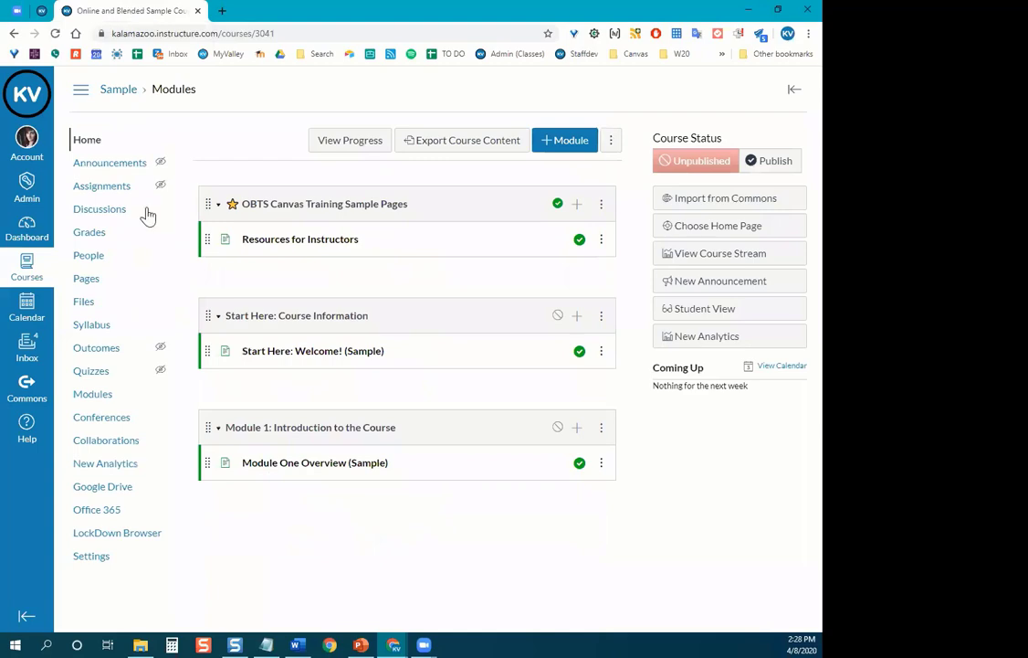
Return to the Sample course modules and collapse the Start Here and OBTS Canvas Training Sample Pages modules.
click(175, 307)
click(220, 317)
click(220, 204)
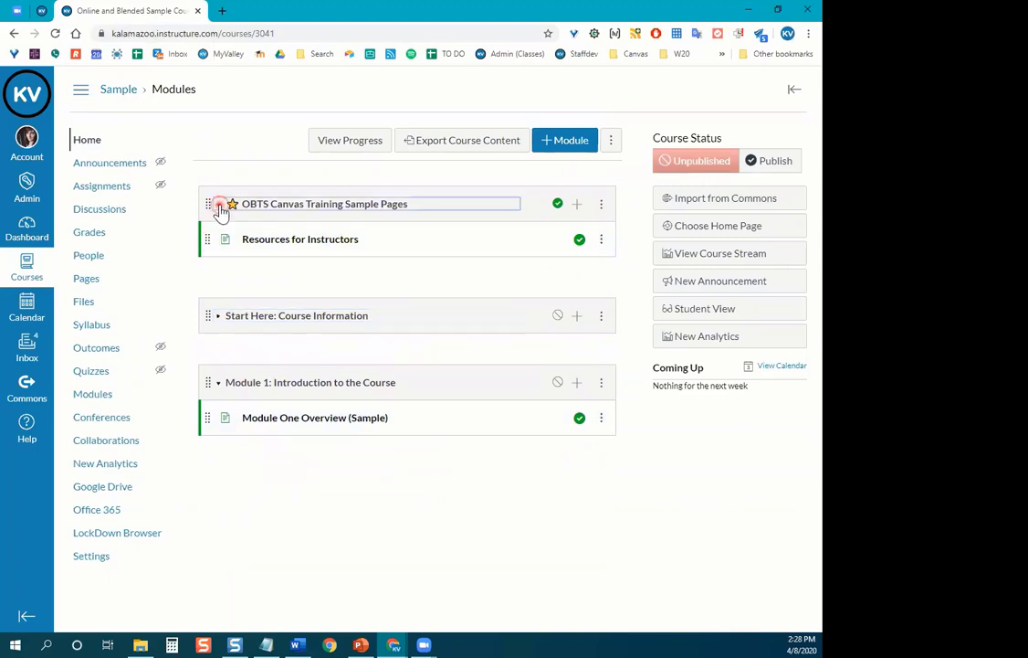
click(219, 208)
click(219, 207)
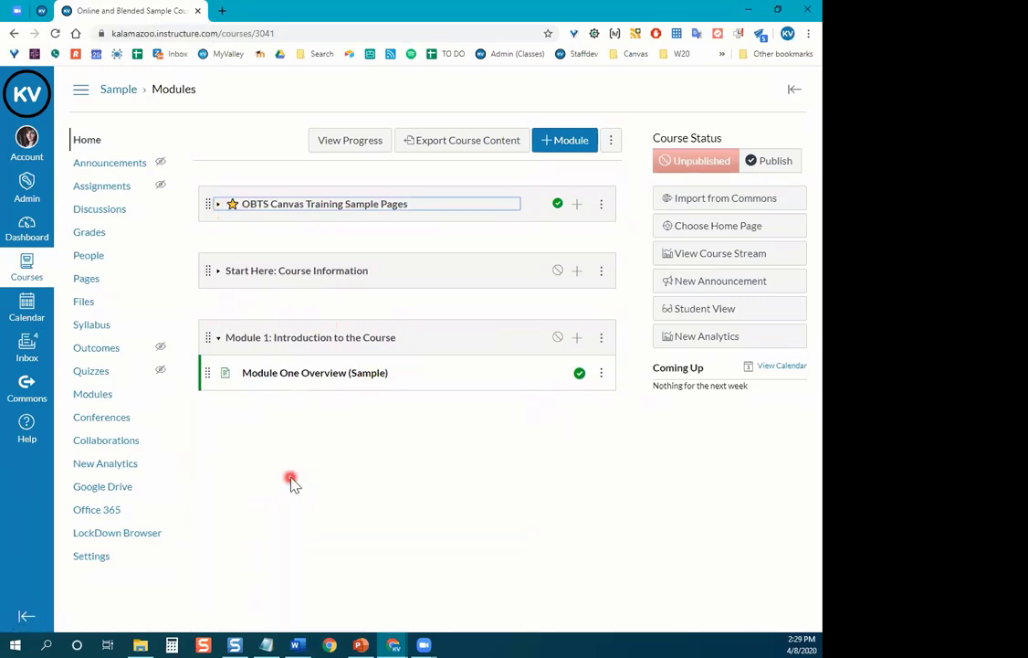
Add a 'Module One Resources' text header to Module 1.
click(578, 343)
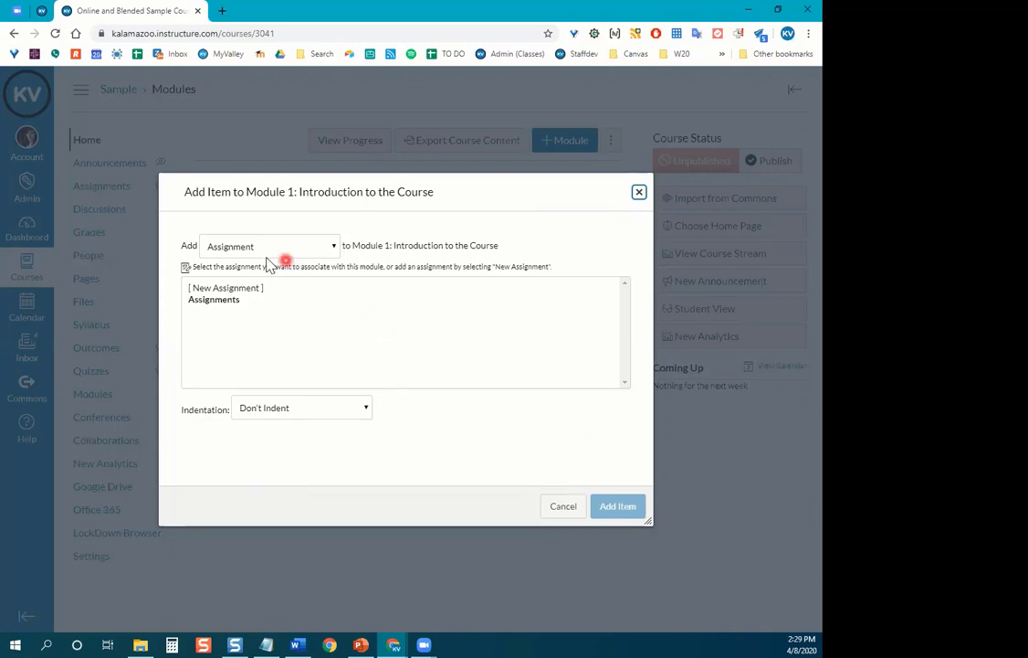
click(333, 247)
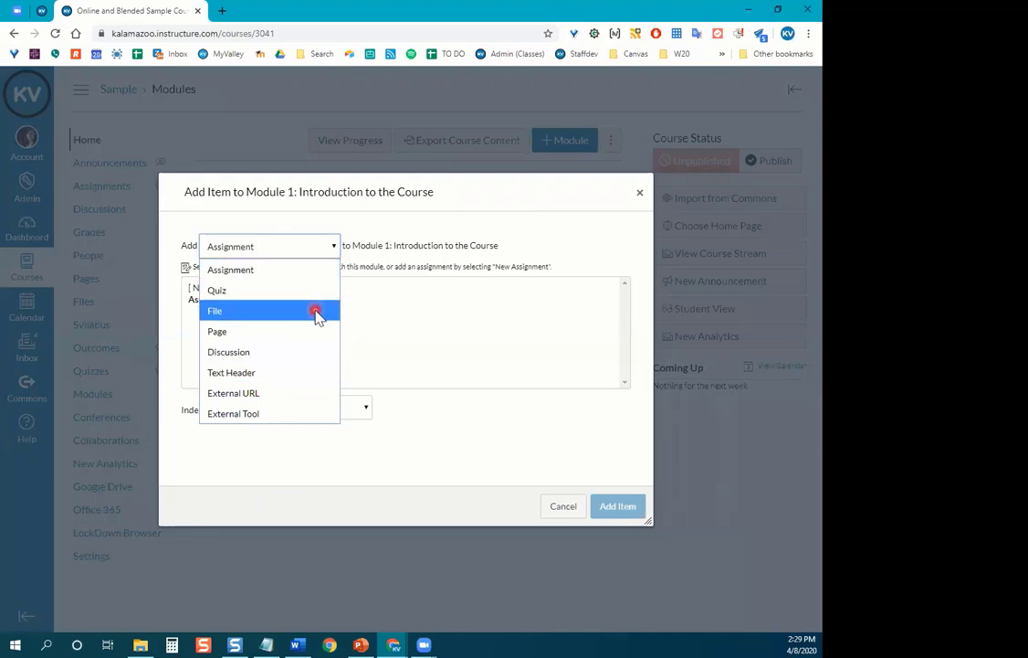
click(282, 369)
click(266, 285)
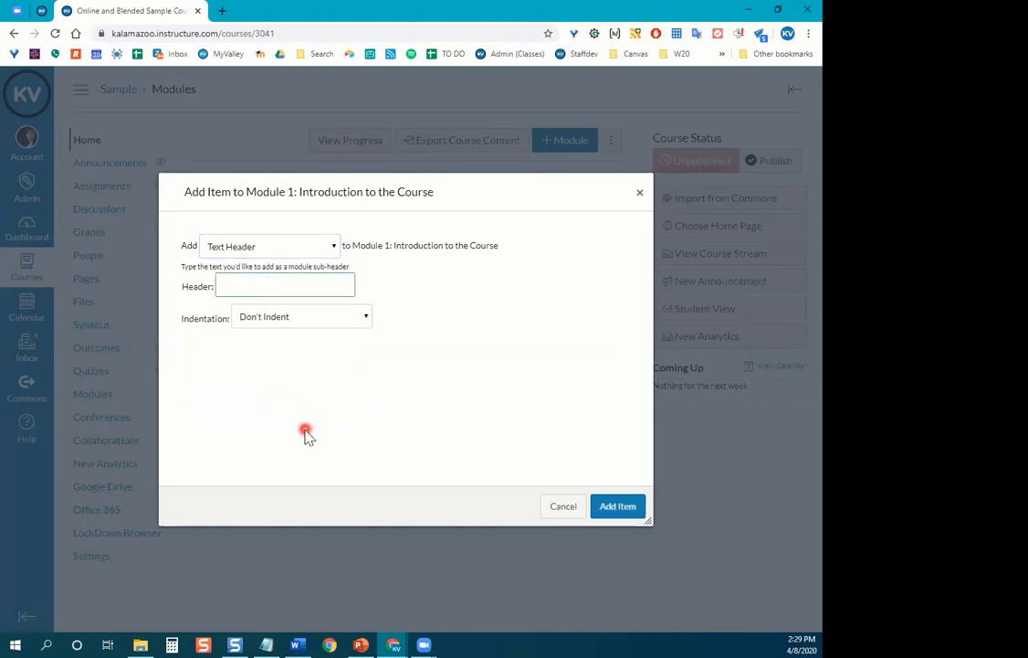
text(Module One Resources)
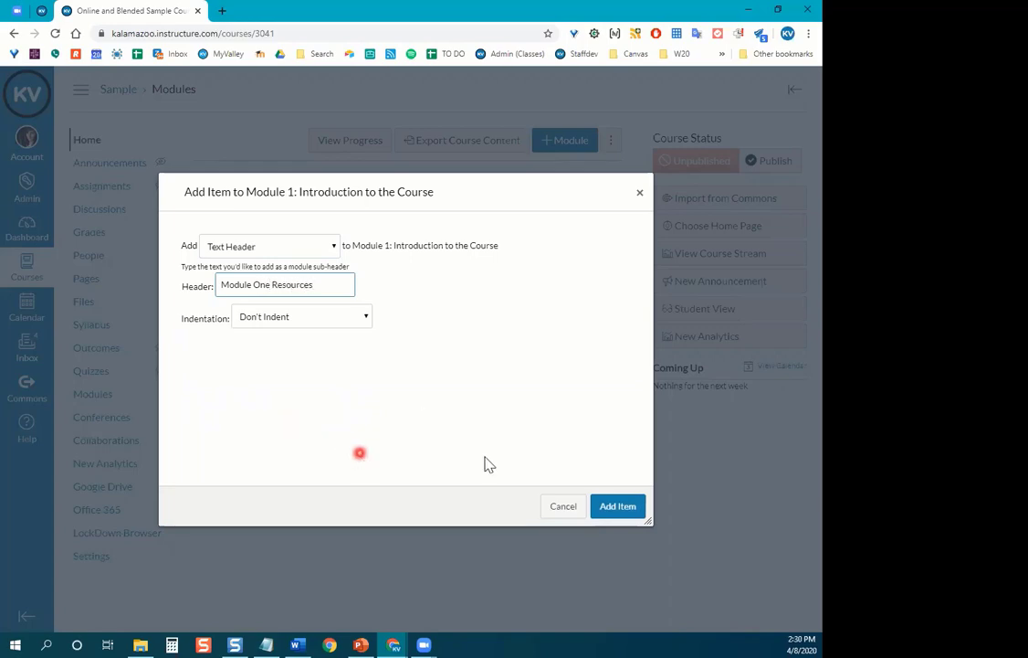
click(622, 507)
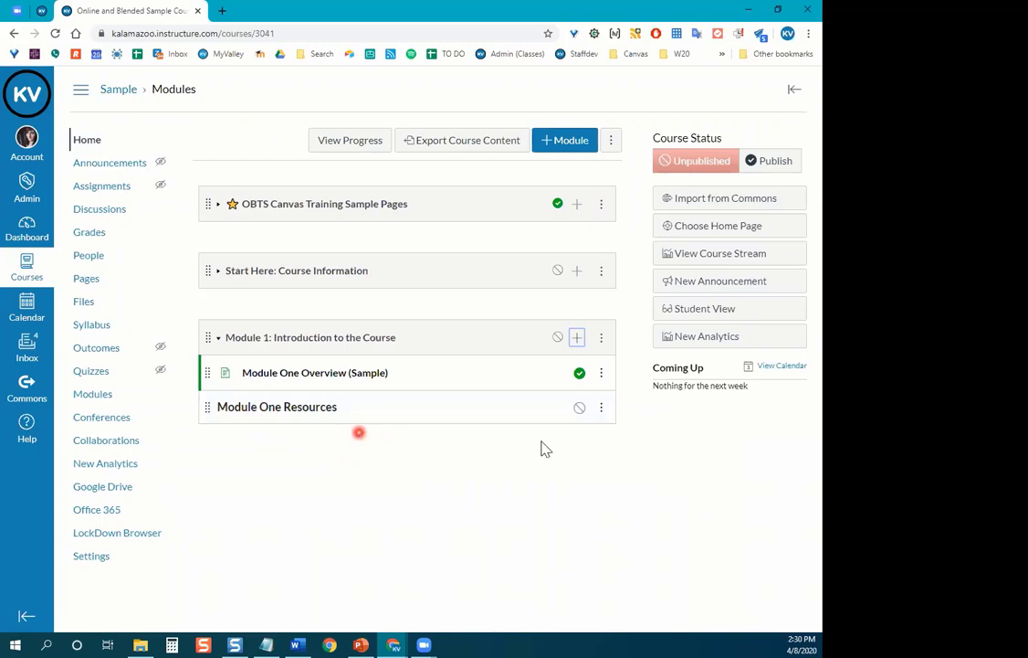
Add a new page named 'Module One Video: [Insert Name Here]' to Module 1.
click(577, 338)
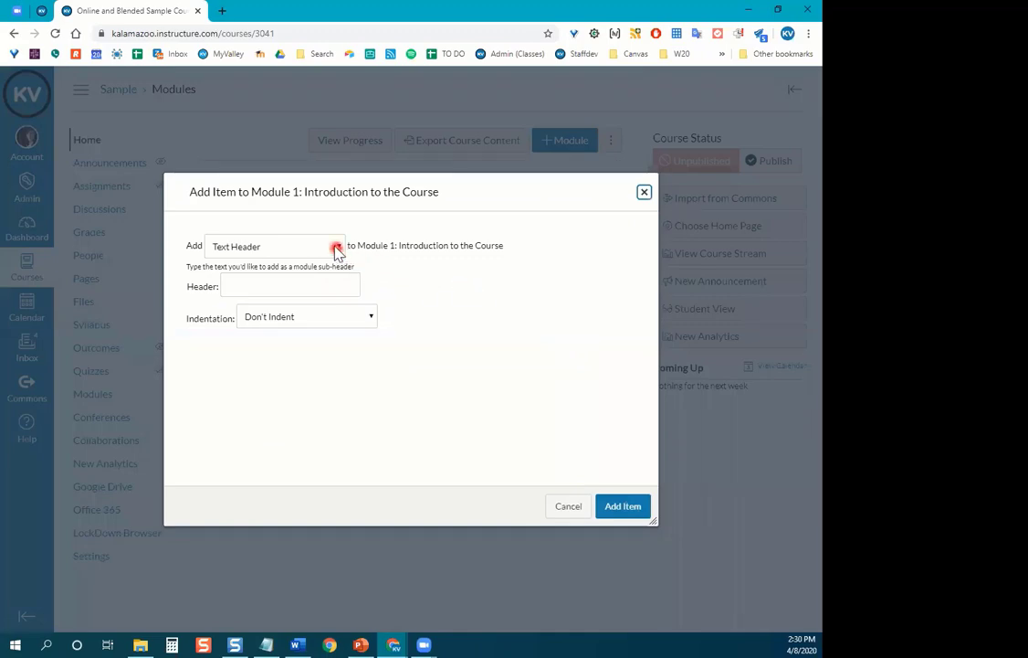
click(248, 252)
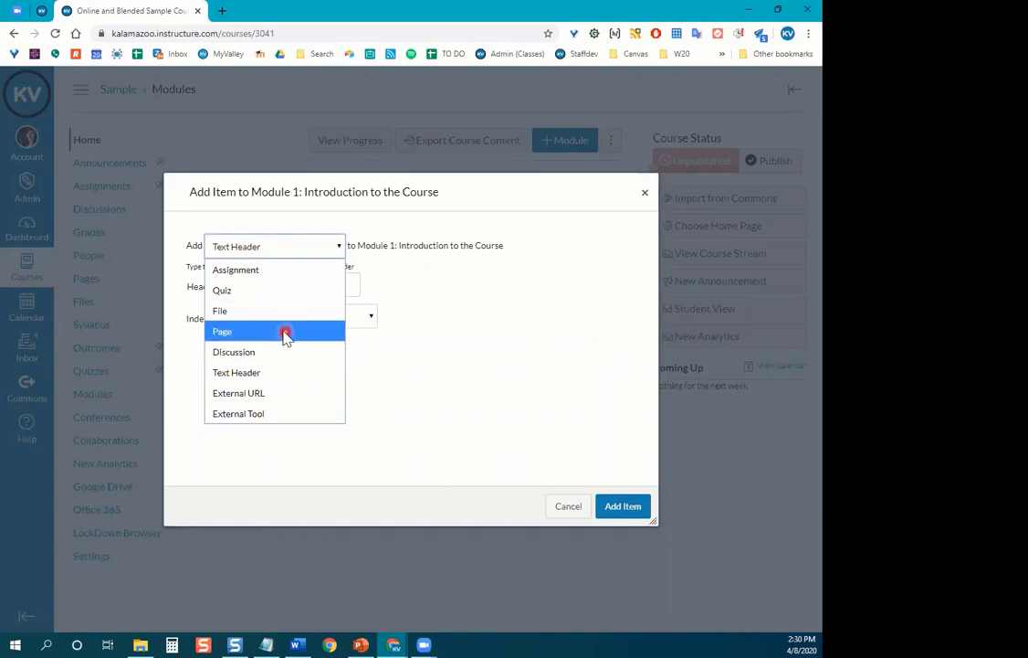
click(286, 334)
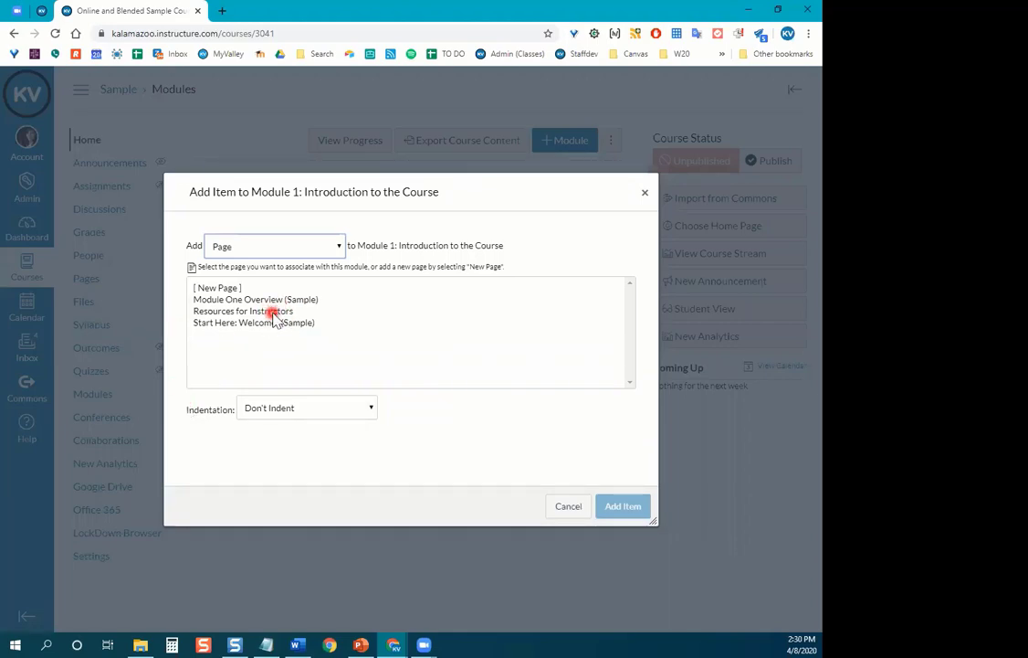
click(239, 288)
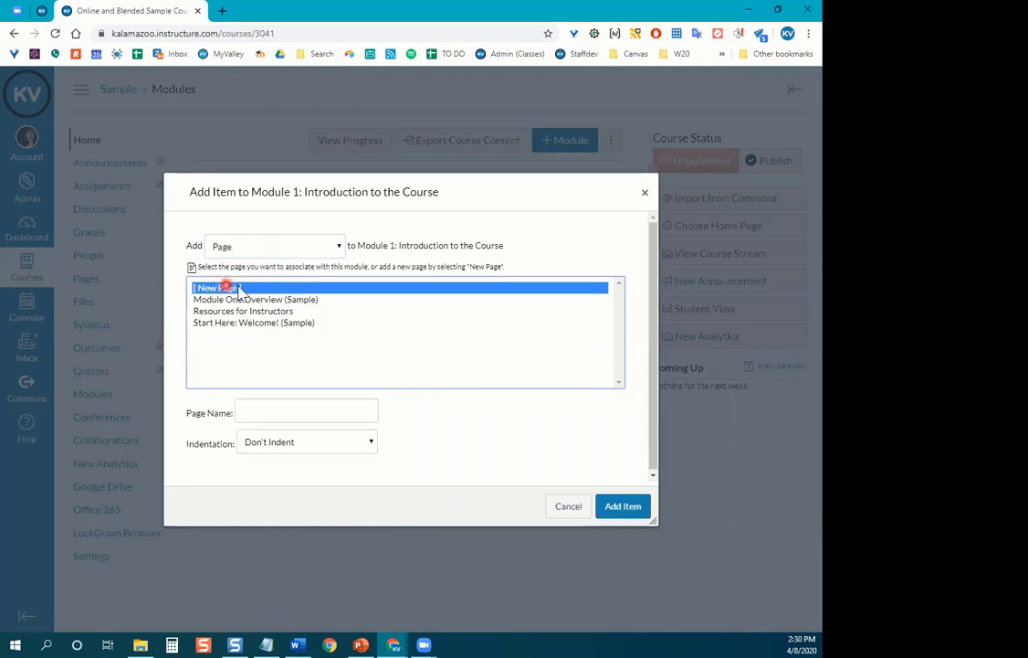
click(261, 413)
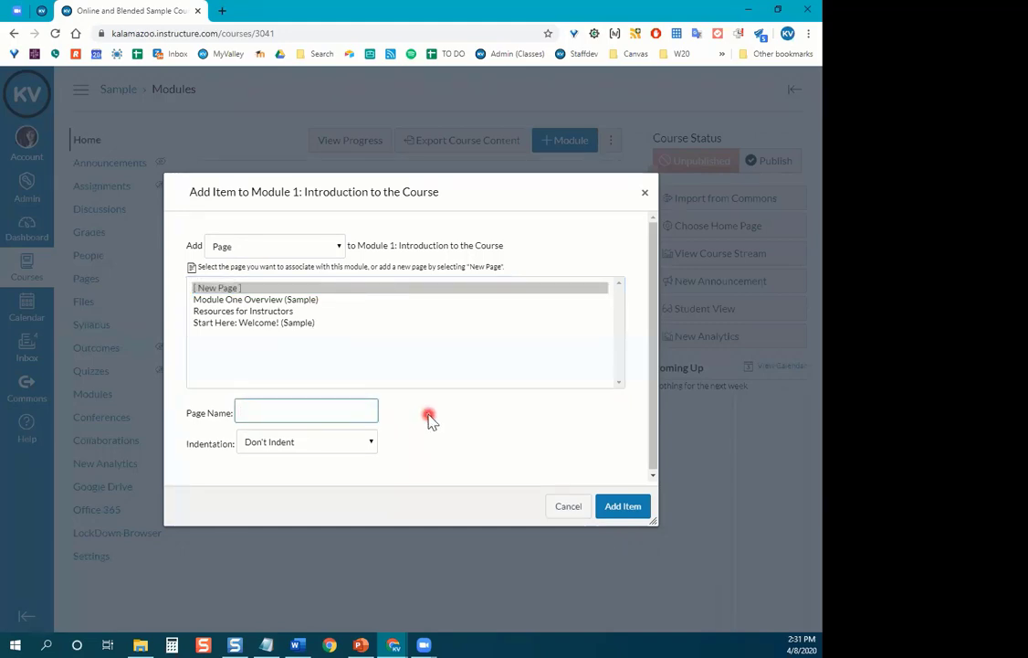
text(Module One Video)
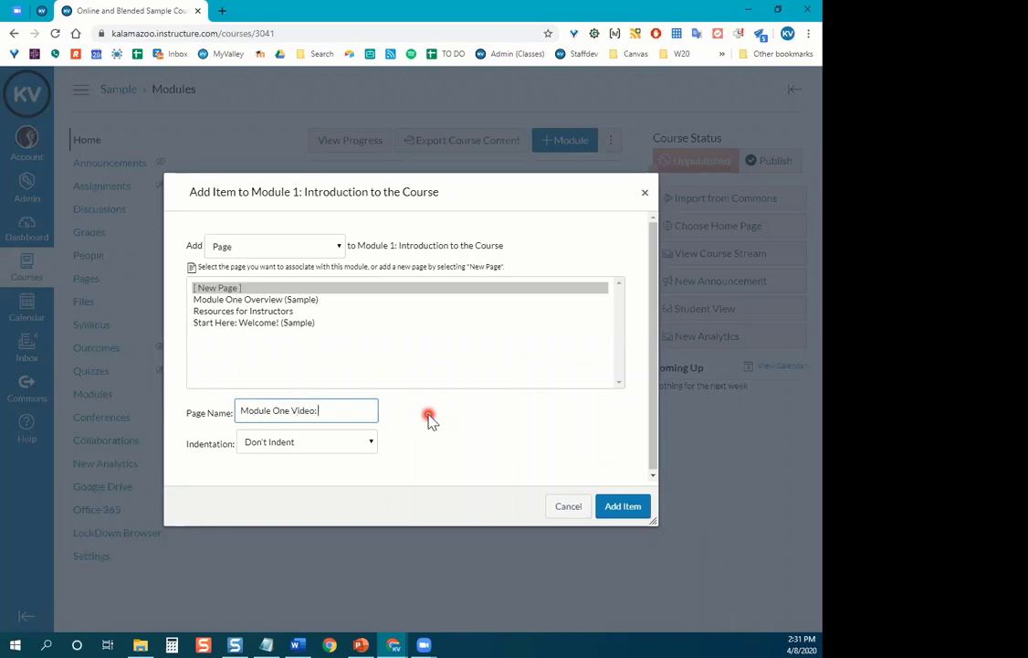
text(: [Insert Name Here)
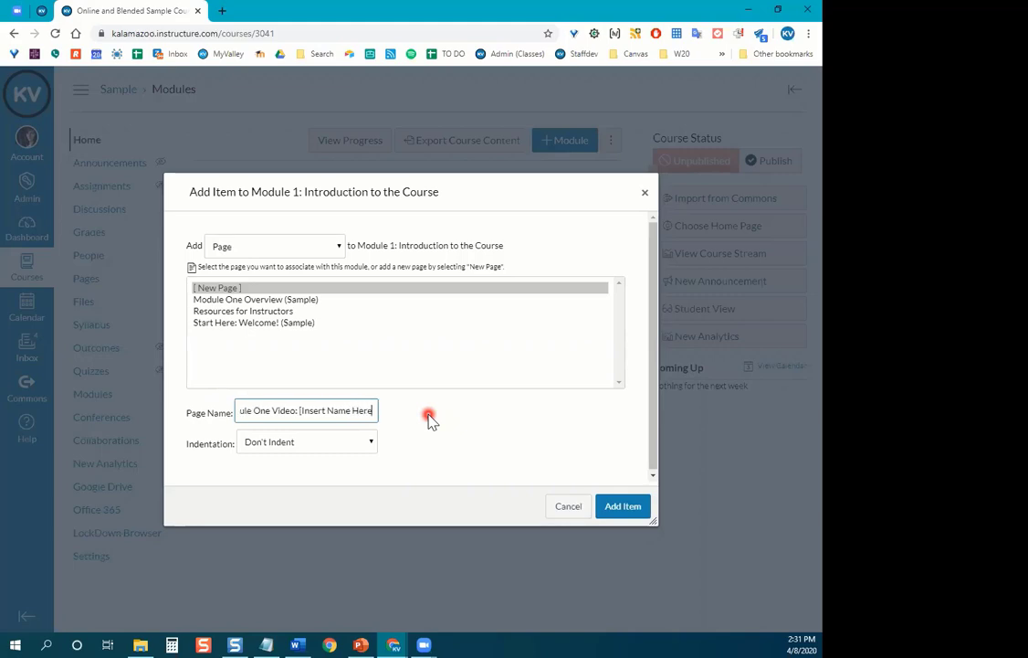
text(])
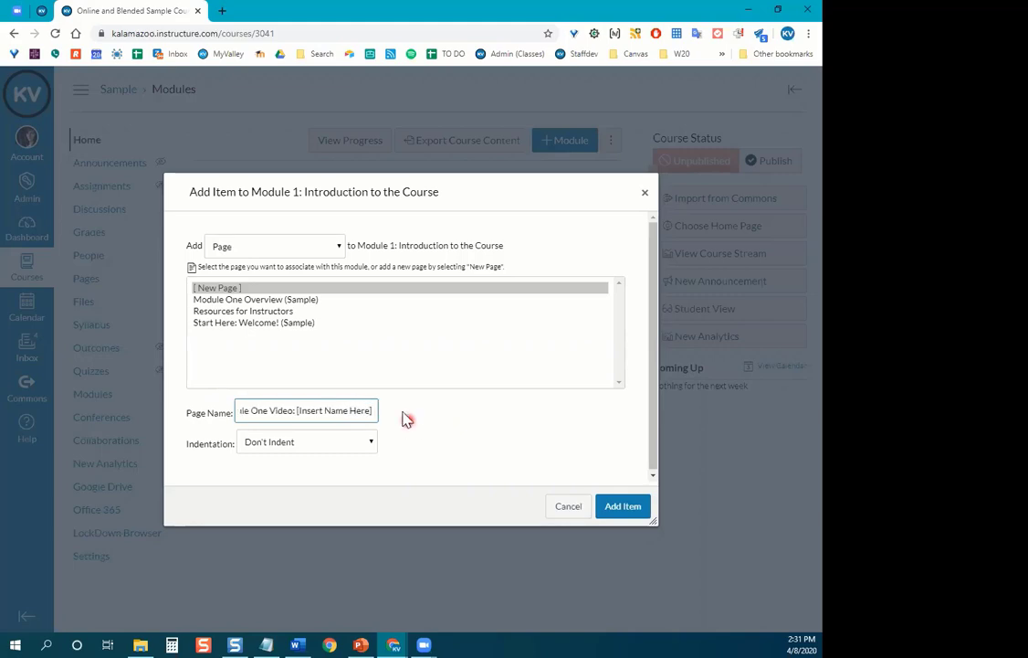
click(632, 514)
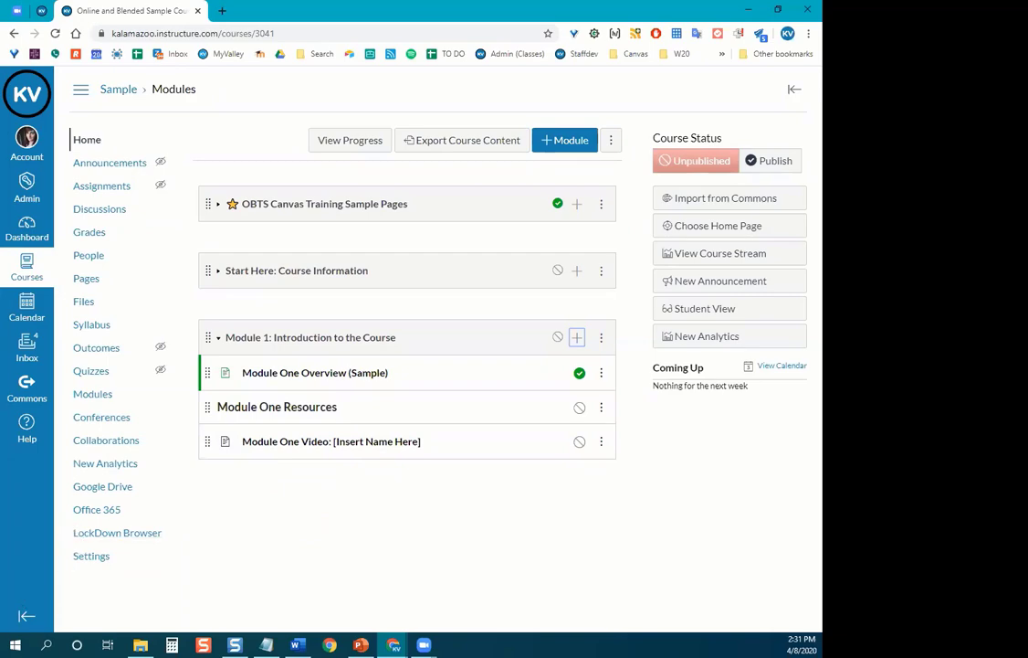
Switch to PowerPoint and start the slide show from the current slide.
key(alt+Tab)
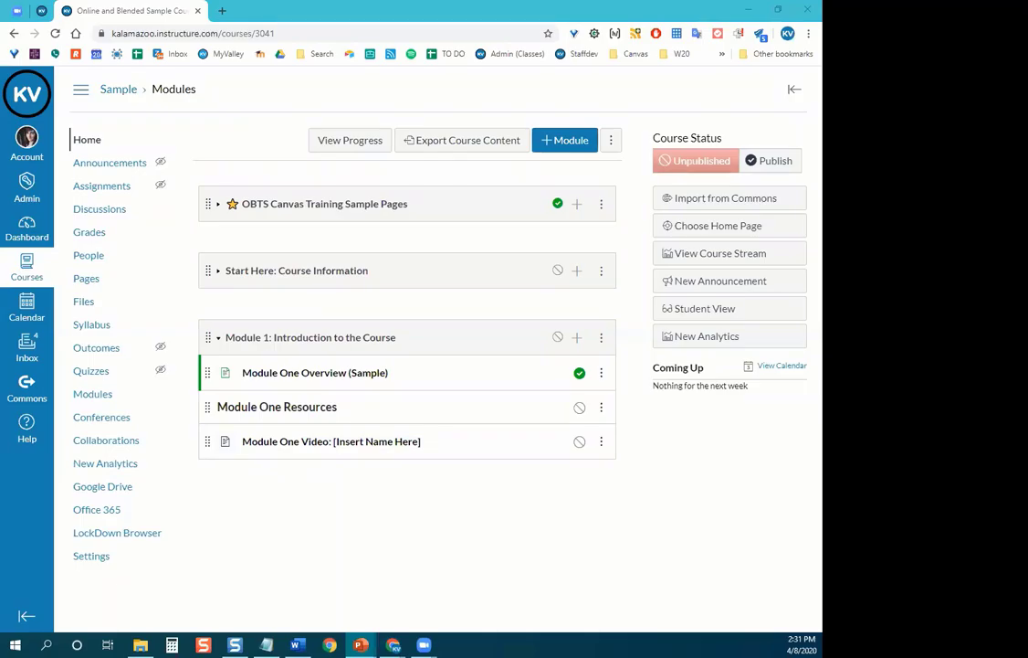
key(shift+F5)
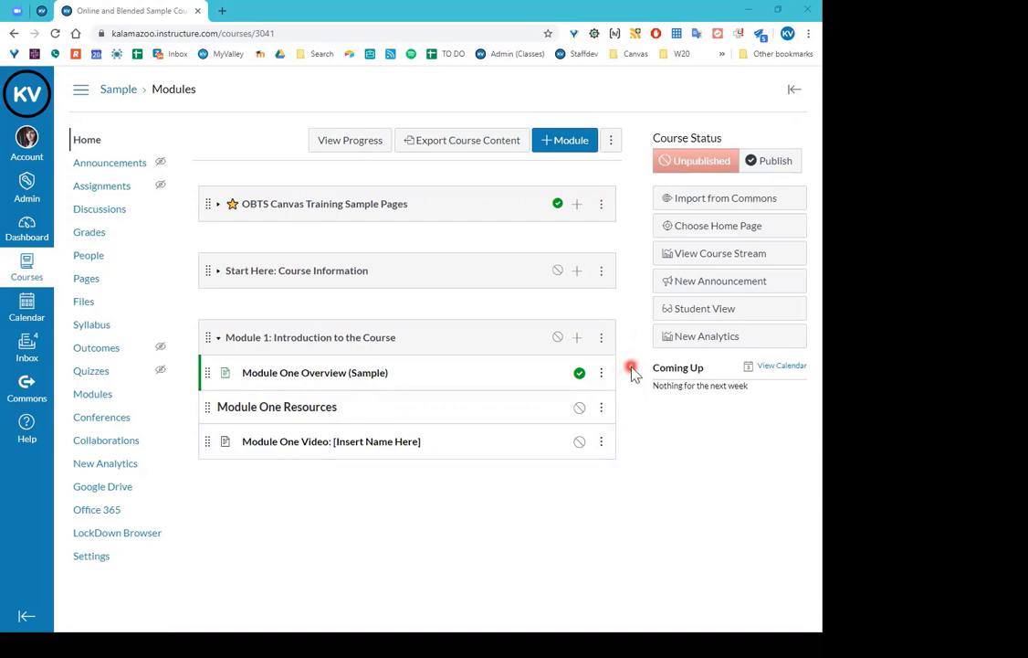
Begin adding a File item to Module 1 with [ New File ] selected for upload.
click(576, 338)
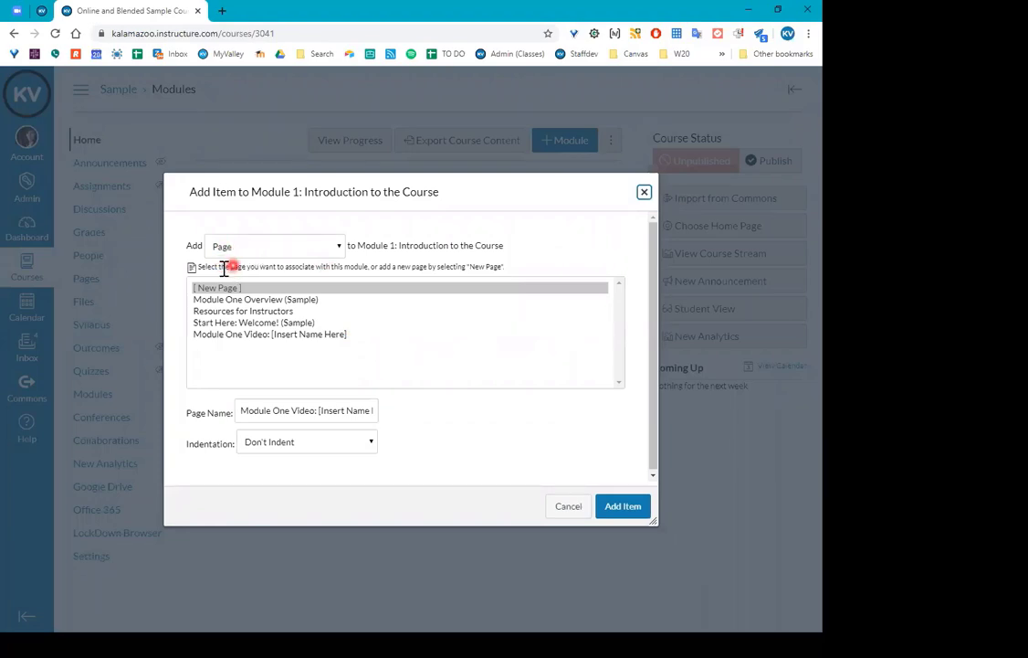
click(335, 248)
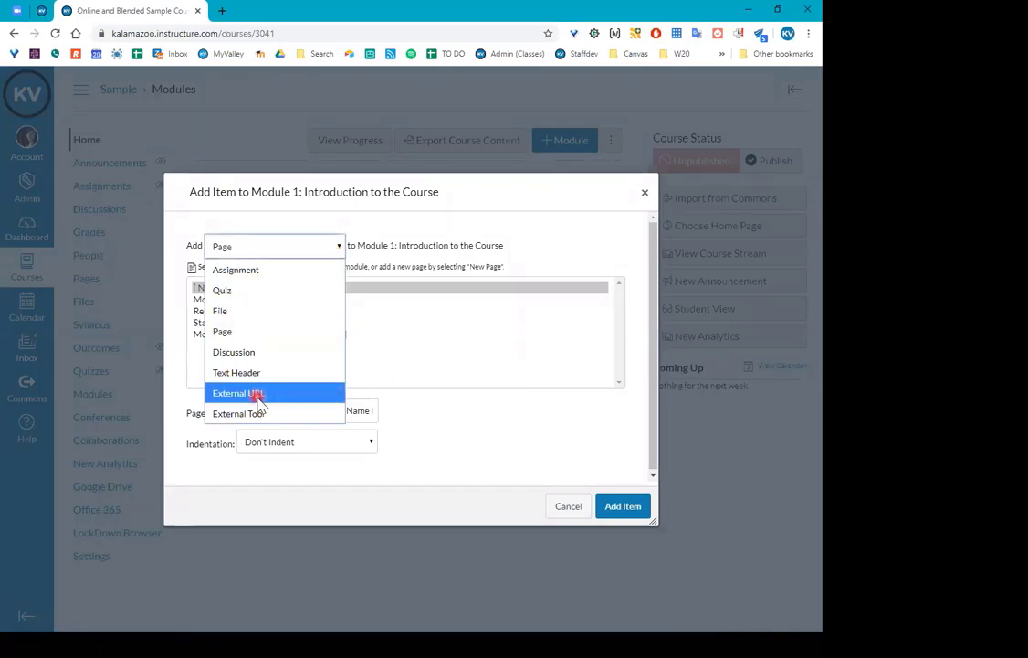
click(259, 313)
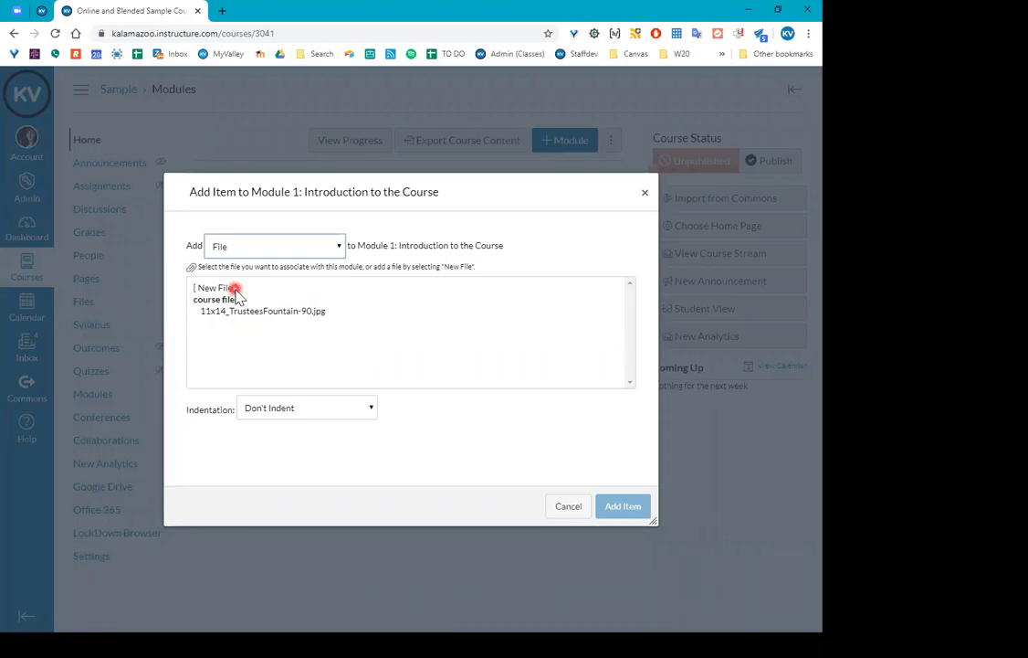
click(235, 290)
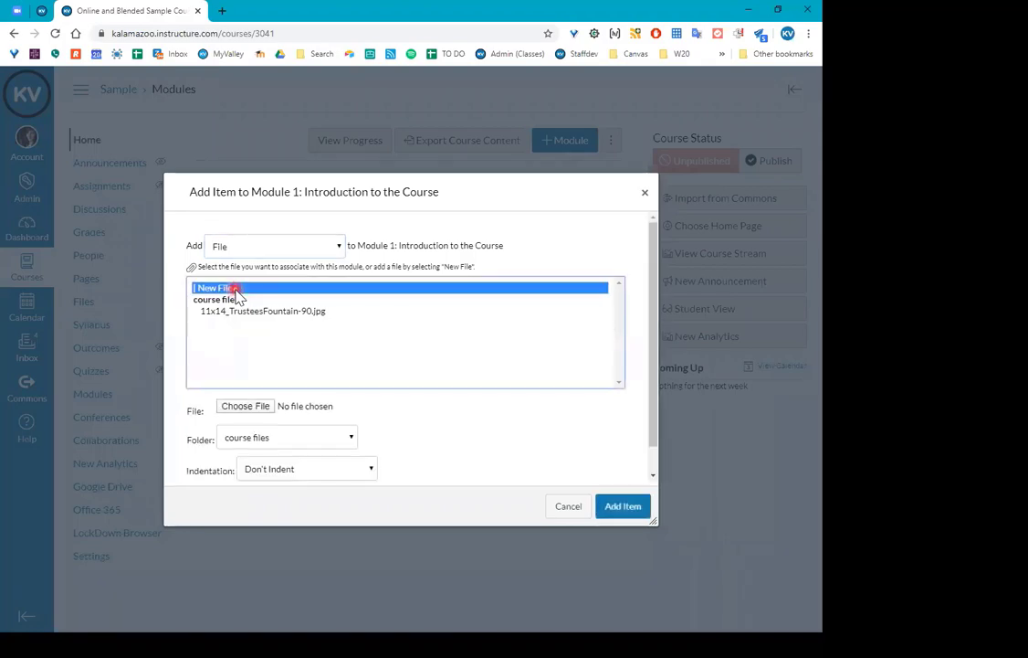
scroll(458, 406, down, 1)
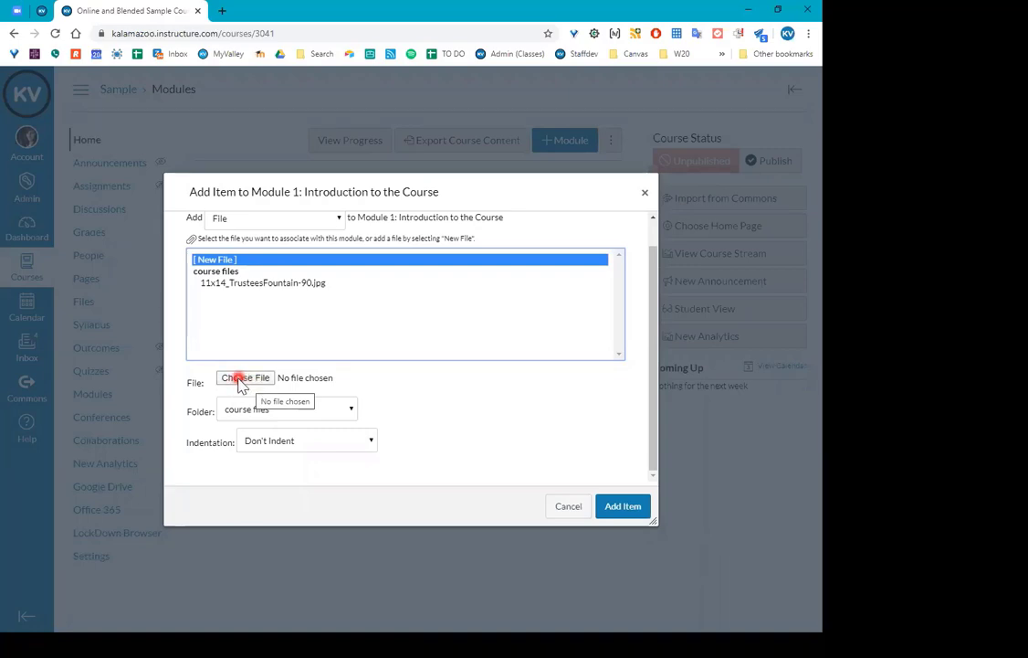
Upload How to Write a Journal Article.pdf and add it to Module 1.
click(240, 382)
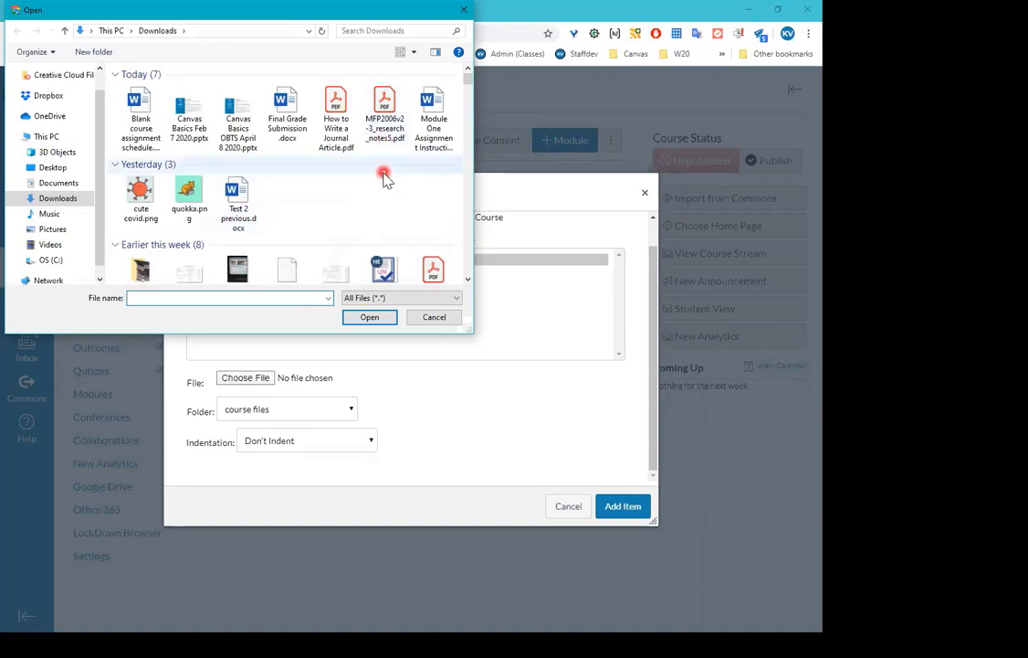
click(339, 102)
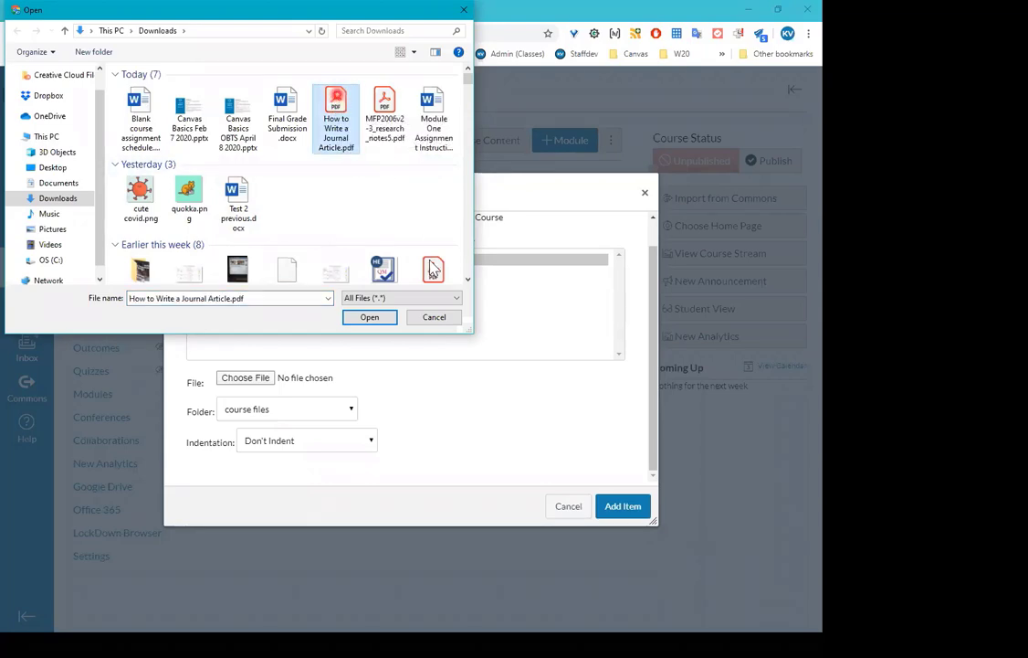
click(387, 320)
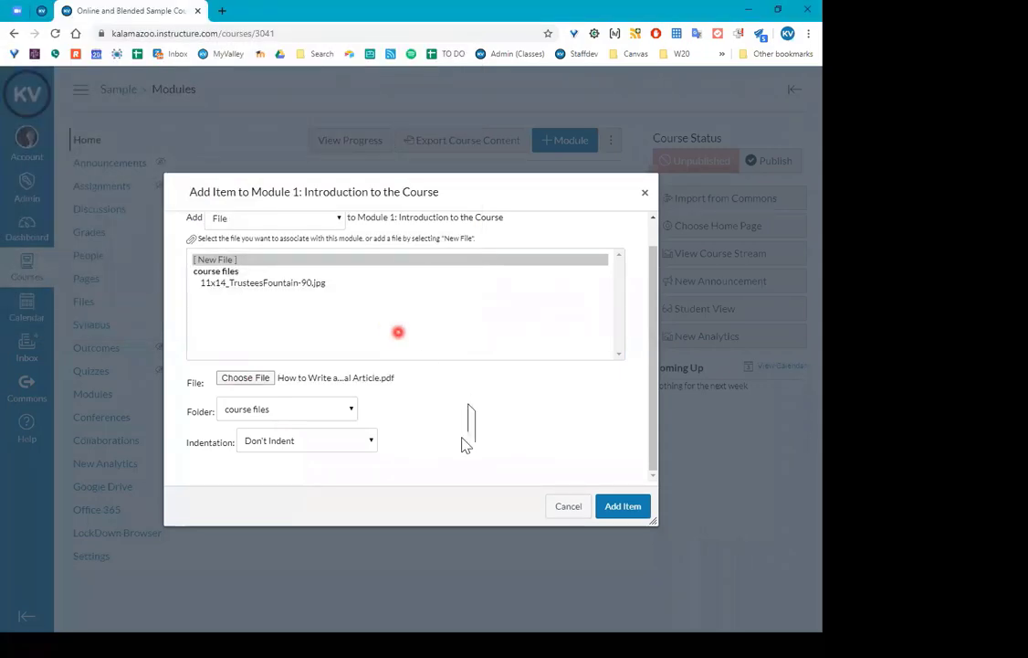
click(639, 514)
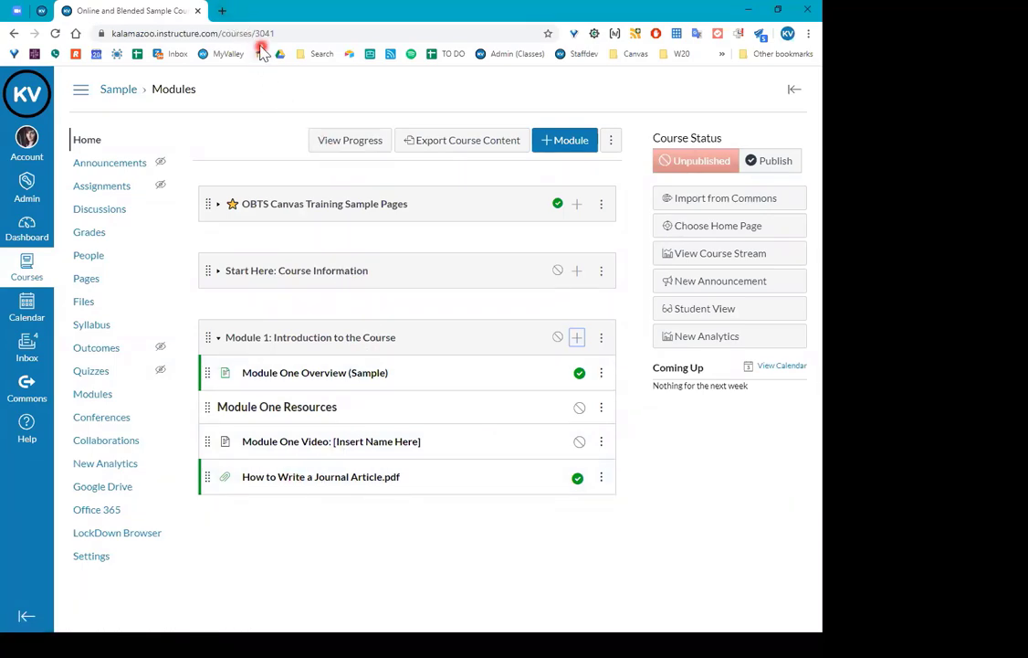
In a new tab, search Google for 'covid 19 map' and look through the results.
click(225, 11)
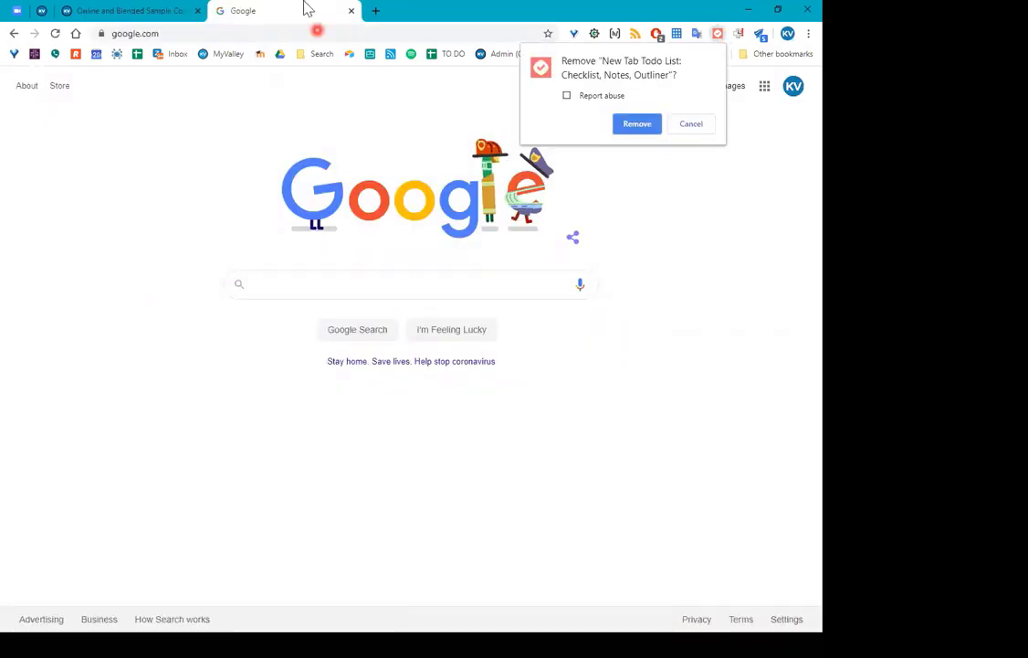
click(274, 284)
text(co)
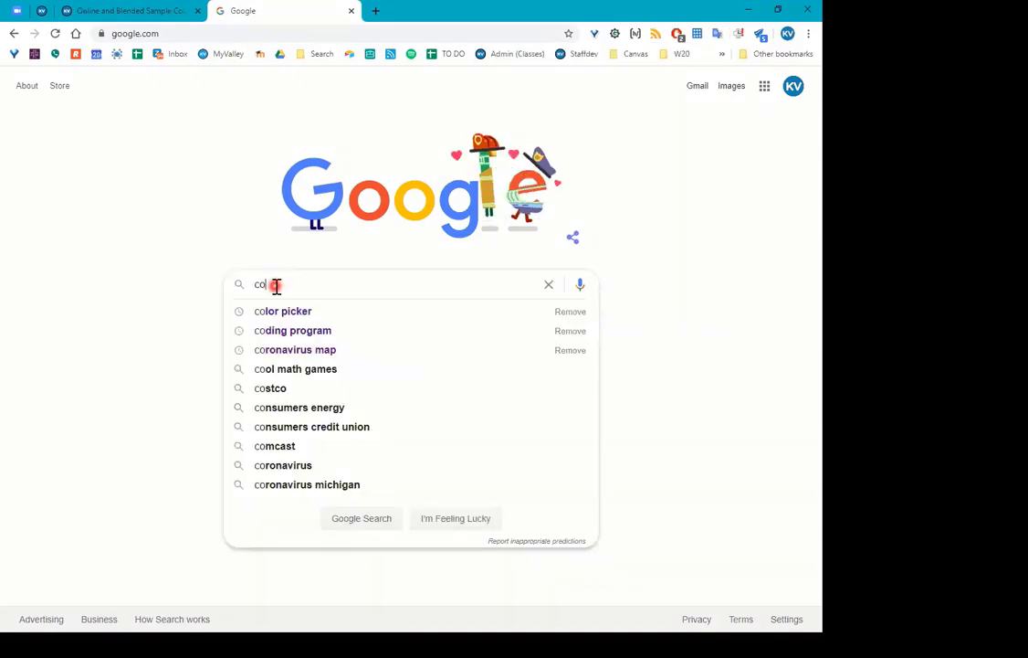
text(vid)
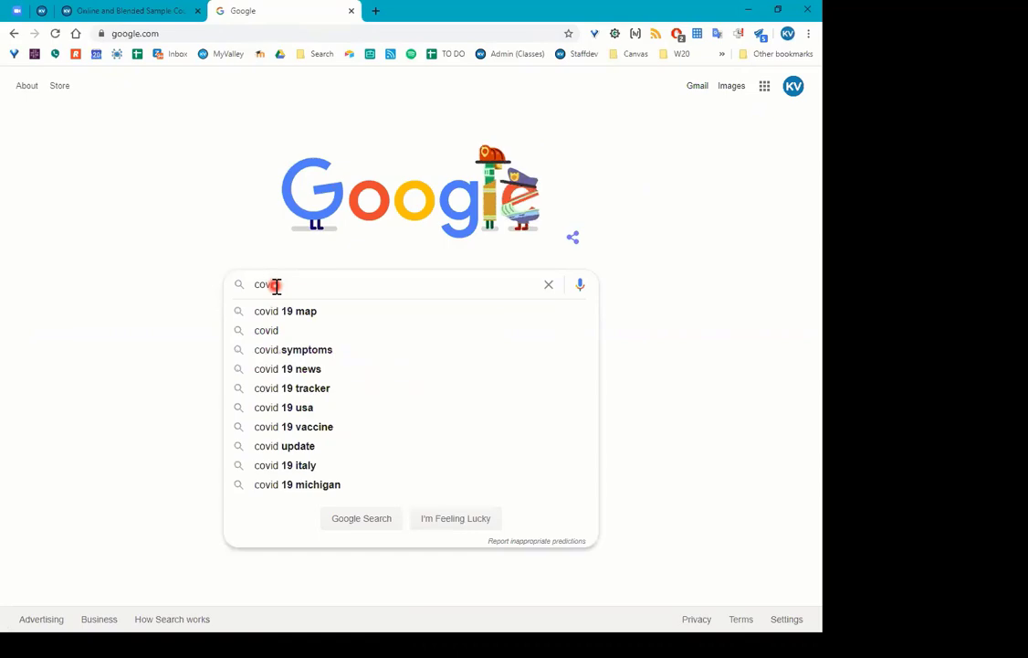
click(286, 313)
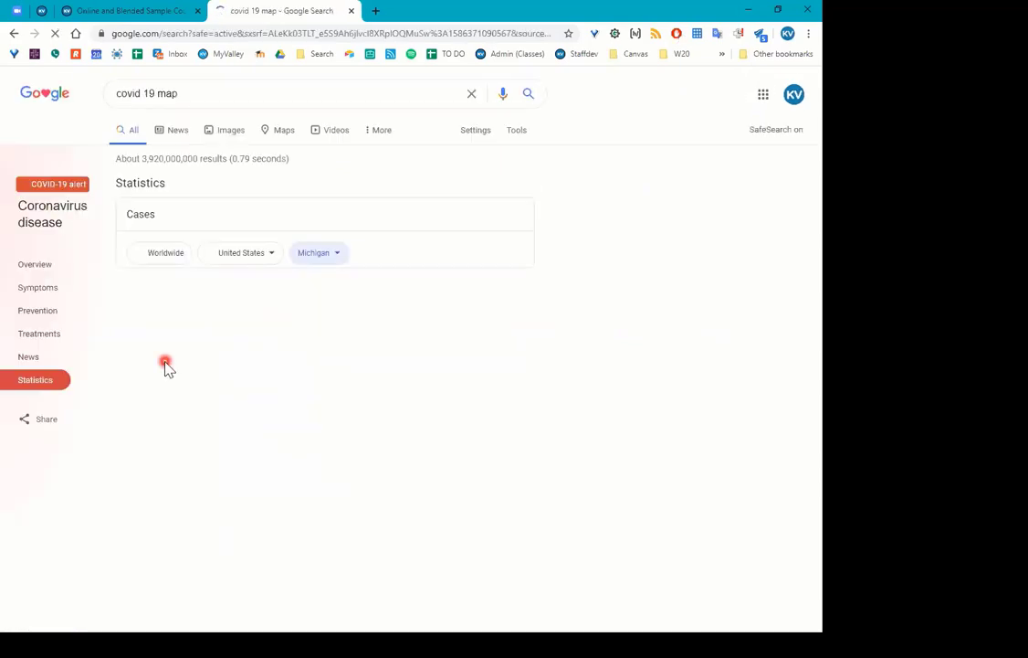
scroll(456, 411, down, 3)
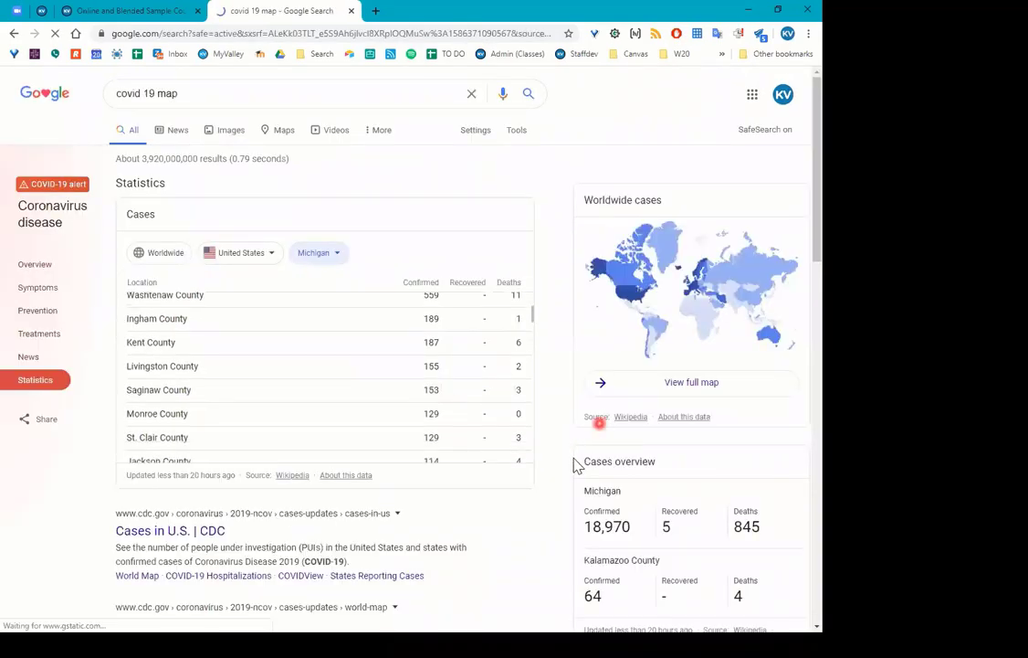
scroll(574, 452, down, 2)
scroll(544, 485, down, 1)
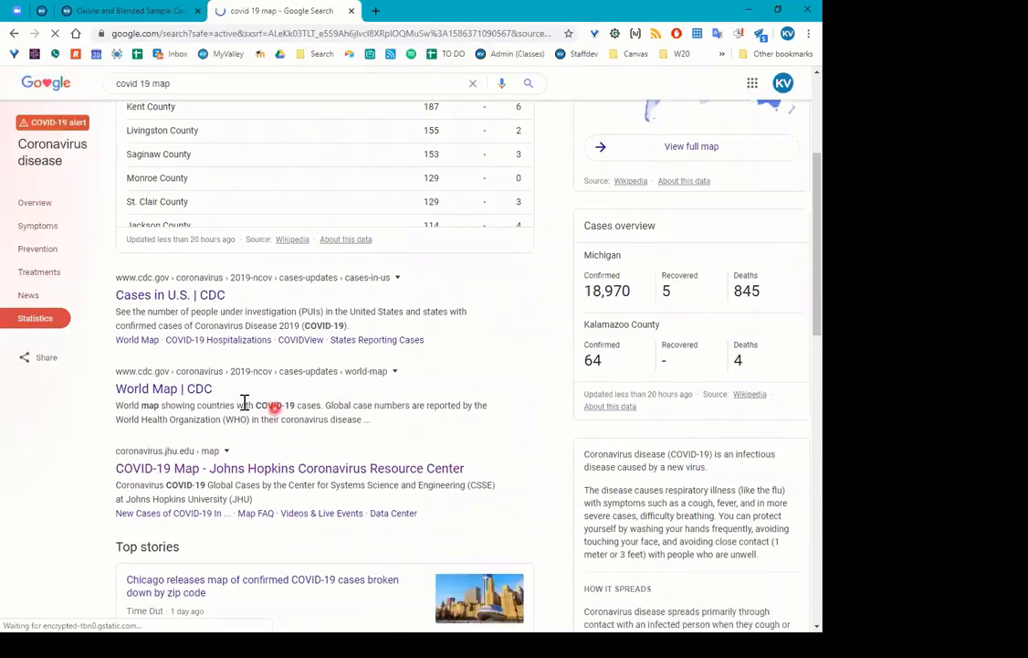
scroll(99, 404, down, 2)
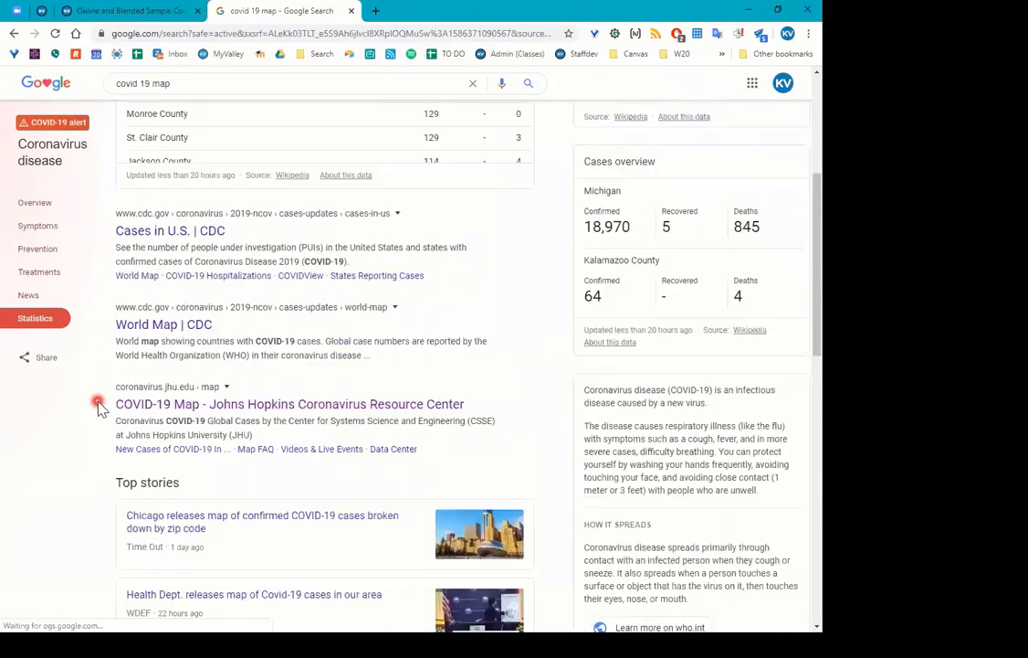
scroll(151, 375, up, 1)
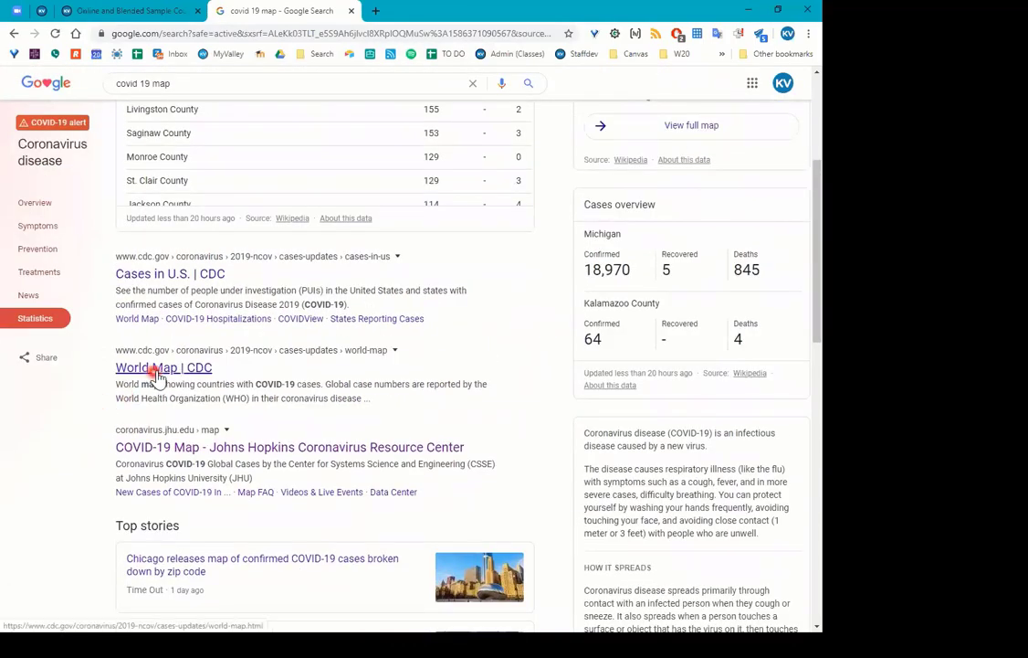
right_click(157, 375)
click(173, 367)
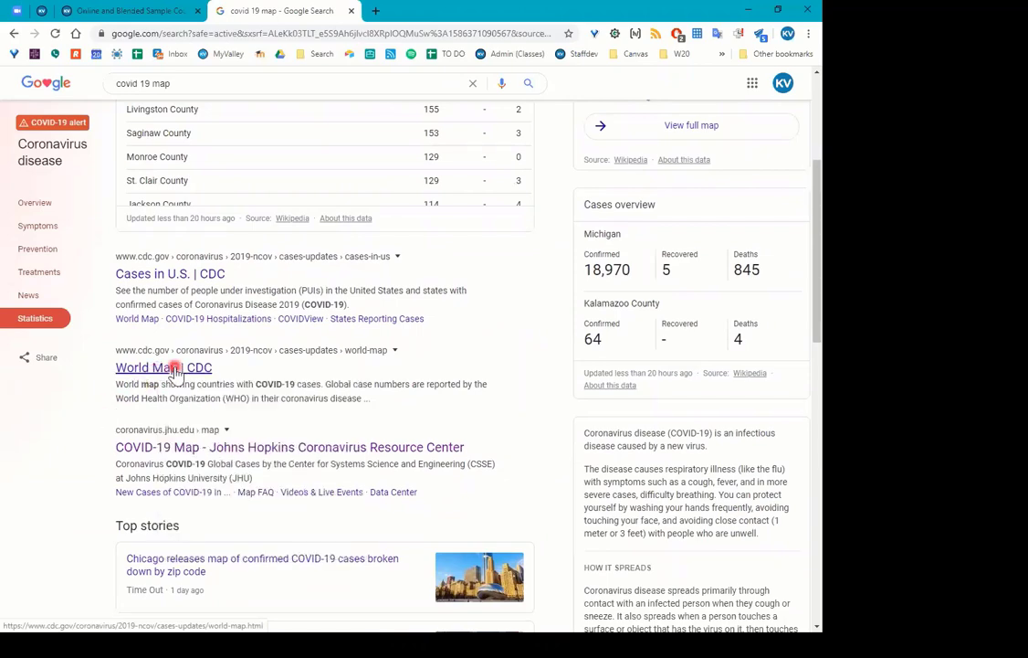
scroll(183, 379, down, 1)
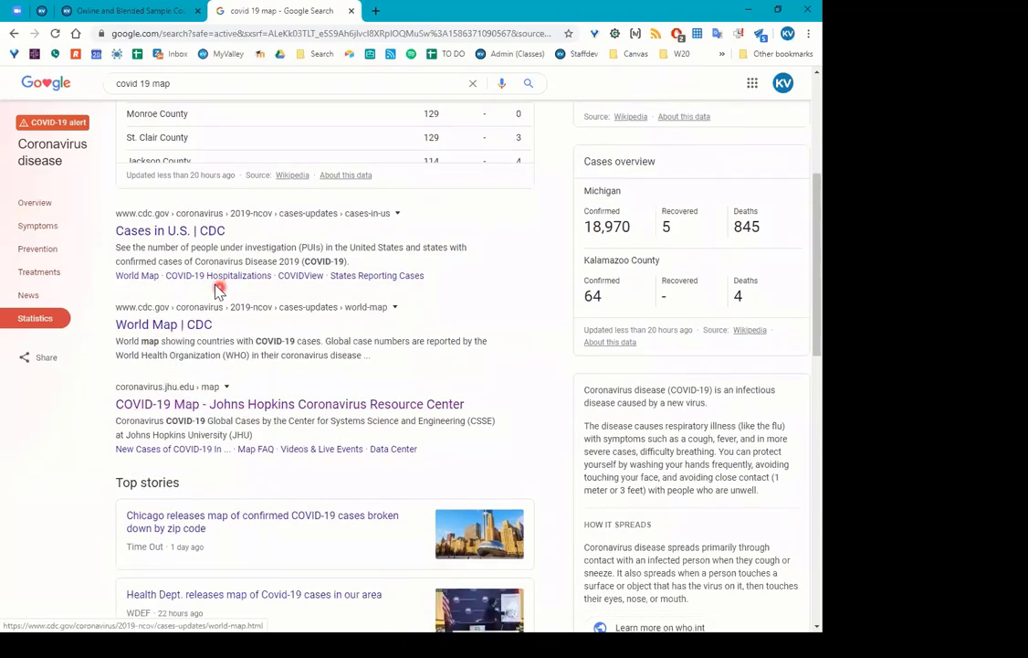
Open the Johns Hopkins COVID-19 map result, copy its web address, and return to Canvas.
click(223, 405)
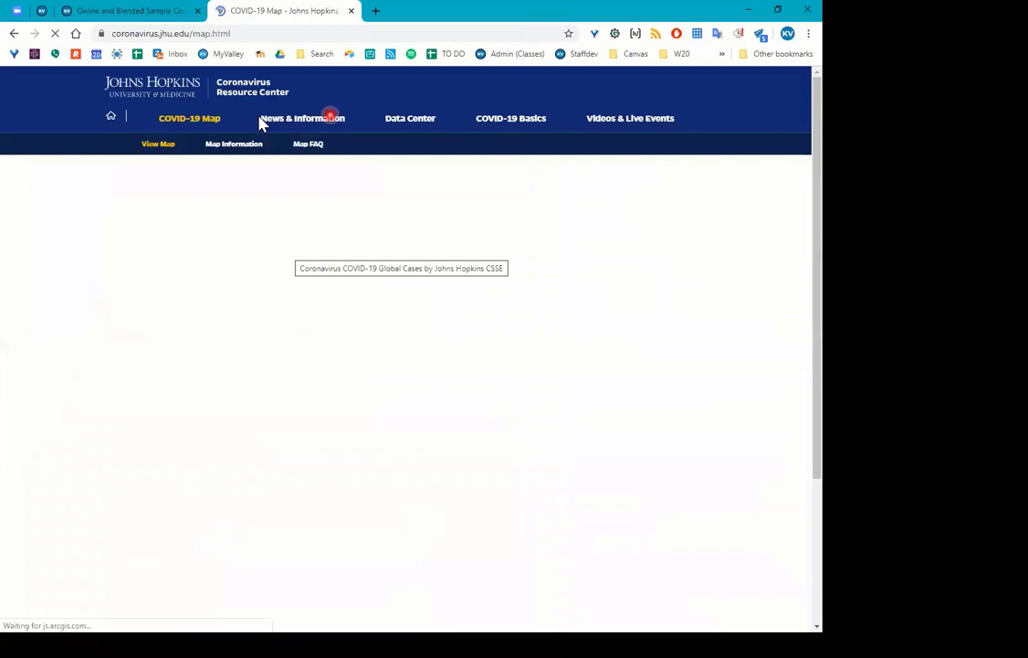
click(206, 32)
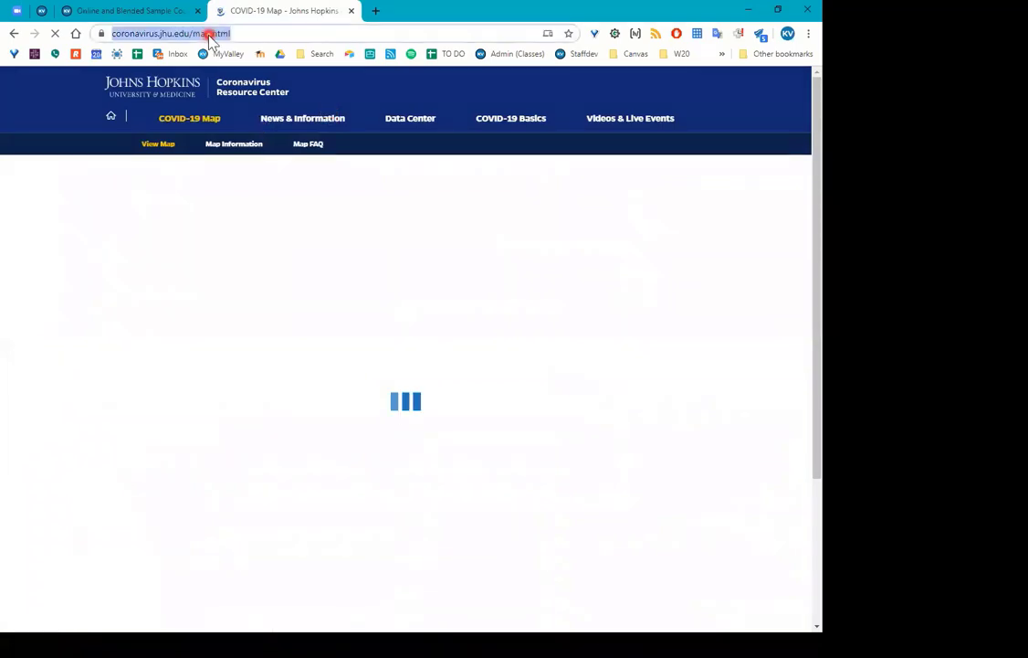
right_click(207, 34)
click(261, 125)
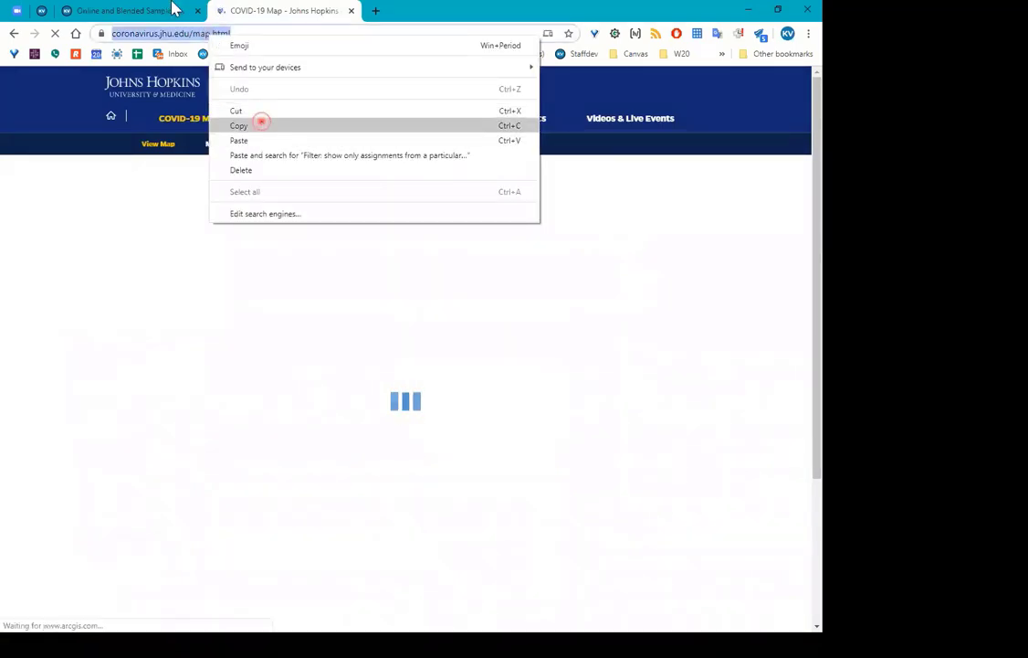
click(174, 10)
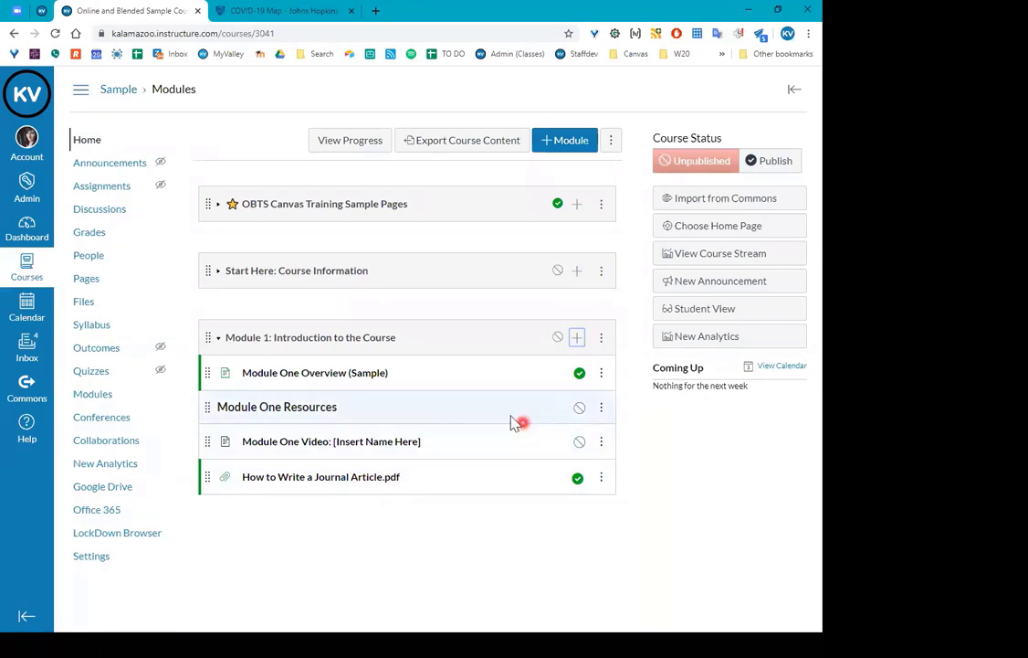
Start a new External URL item in Module 1 and paste the coronavirus.jhu.edu map address.
click(578, 338)
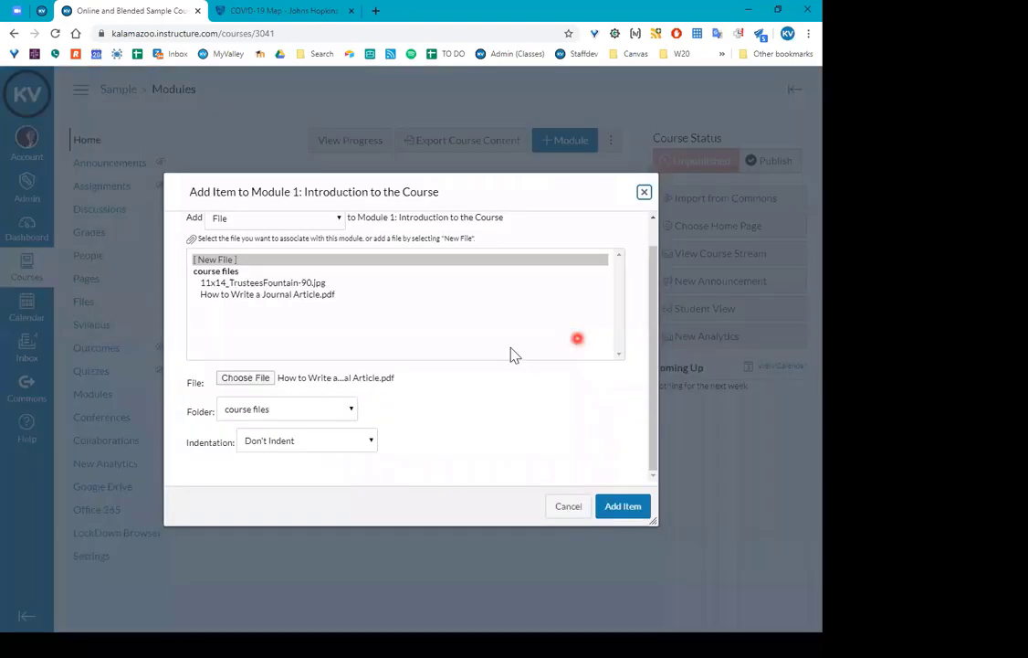
scroll(242, 265, up, 1)
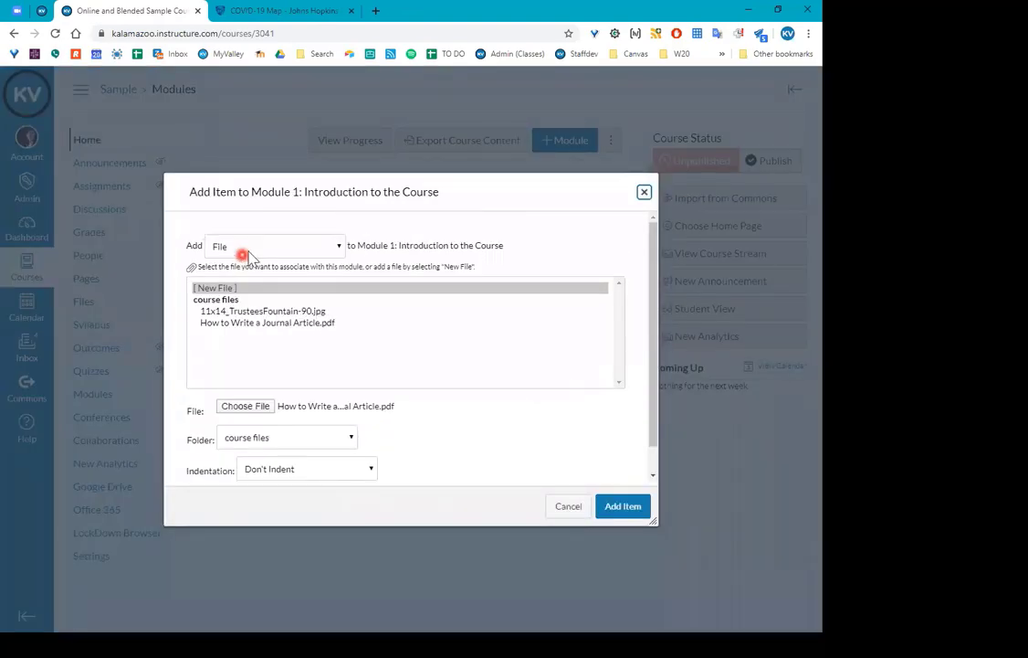
click(264, 248)
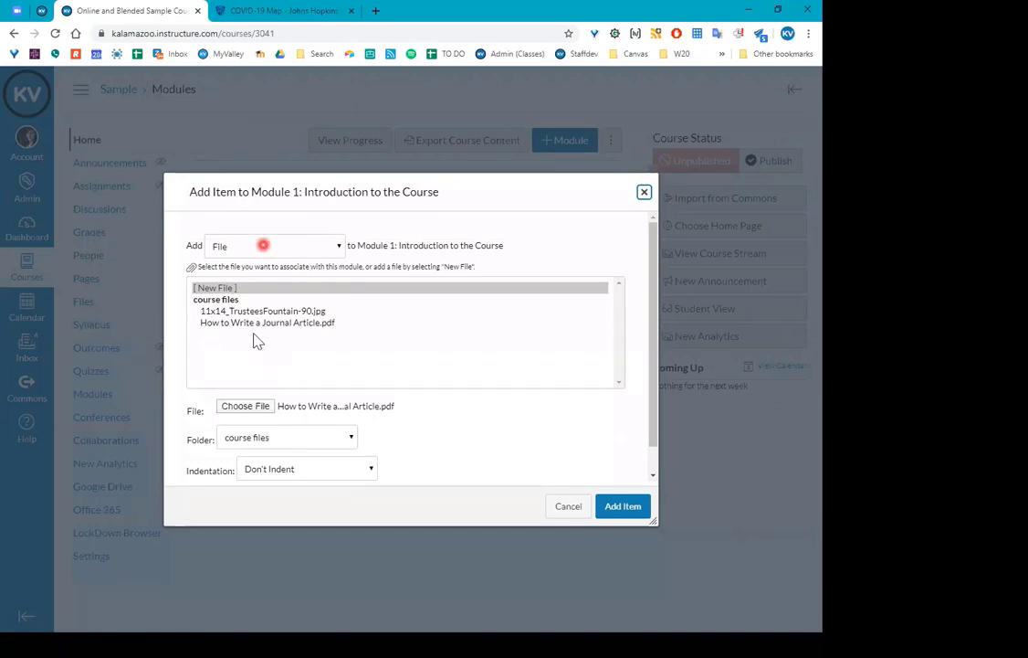
click(294, 394)
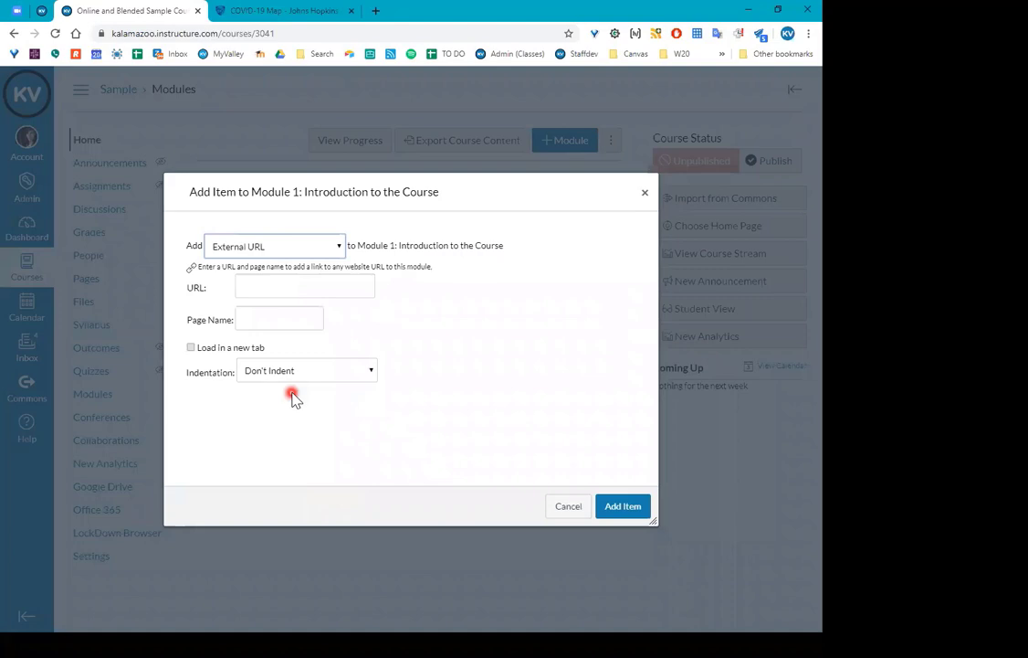
click(327, 418)
click(261, 289)
right_click(262, 290)
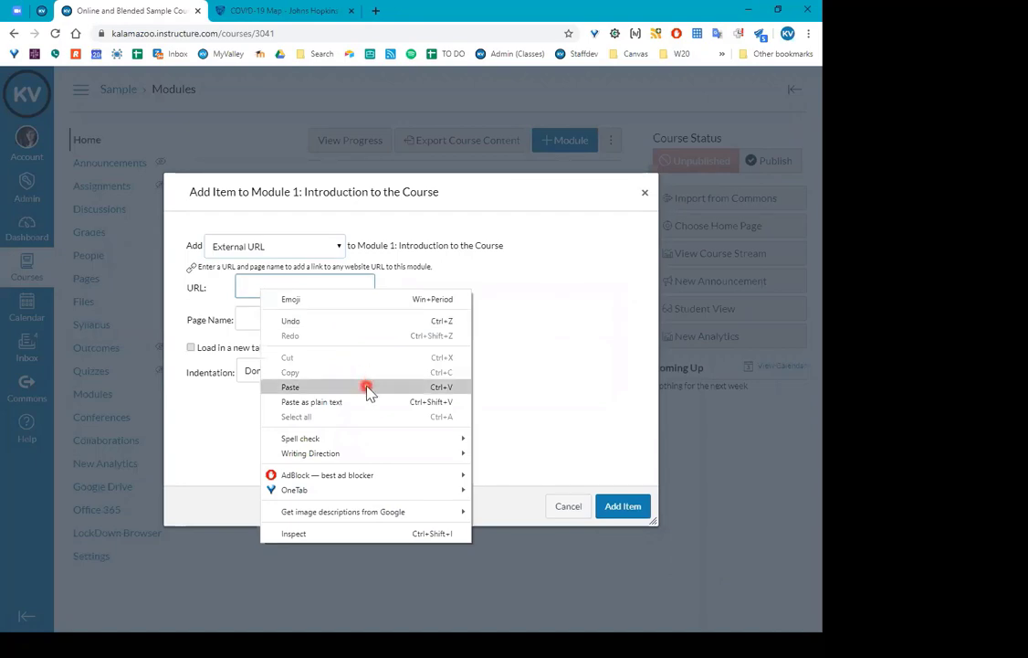
click(368, 390)
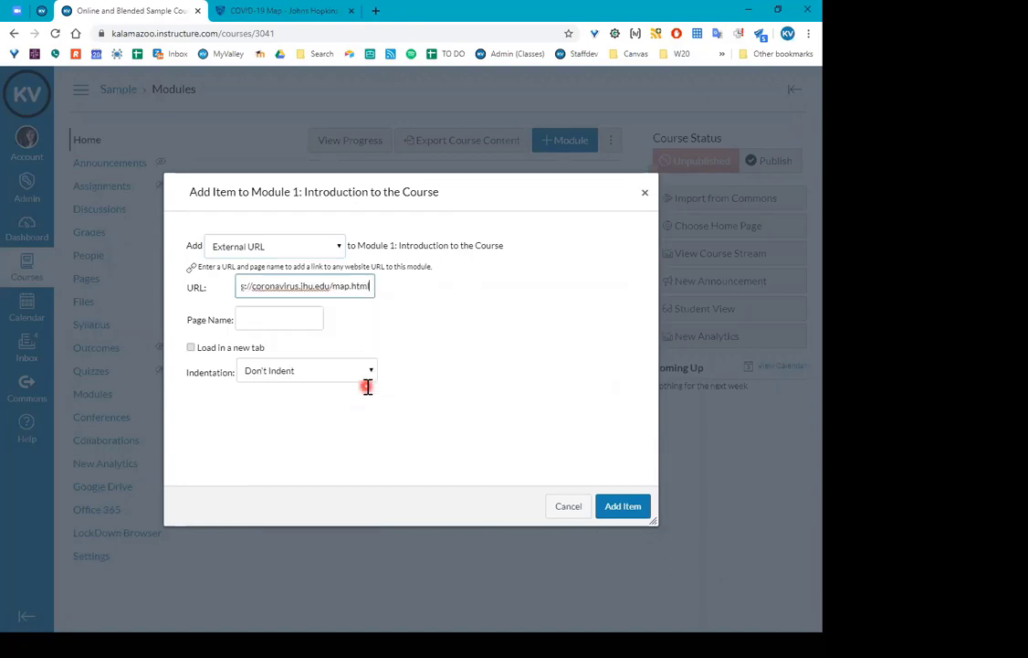
Keep the Johns Hopkins map URL, name the link 'Johns Hopkins Map', and add it to Module 1.
triple_click(309, 285)
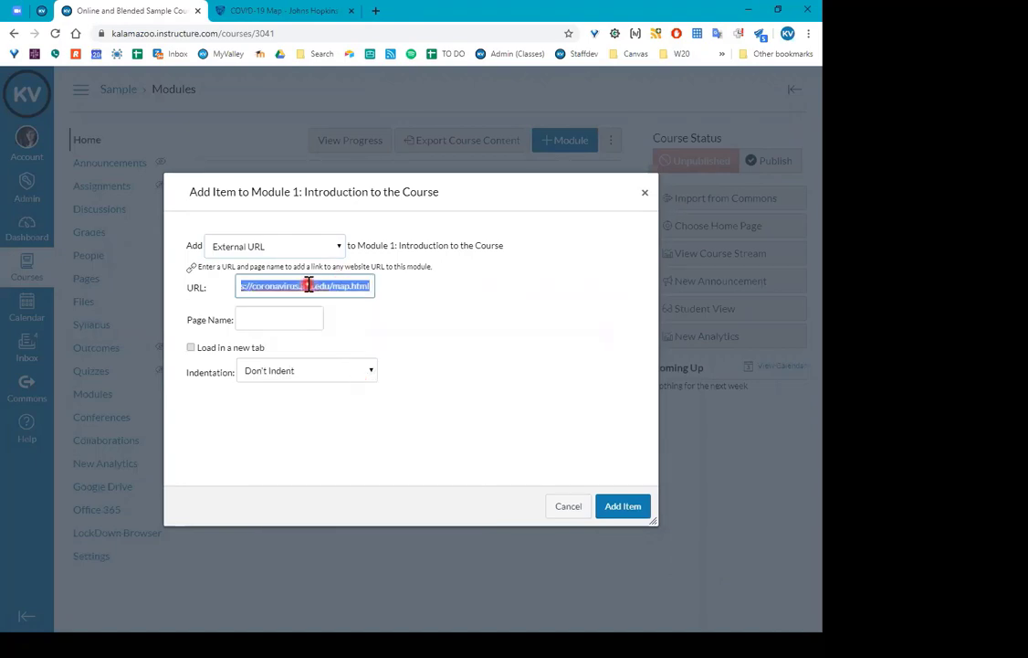
text(ht)
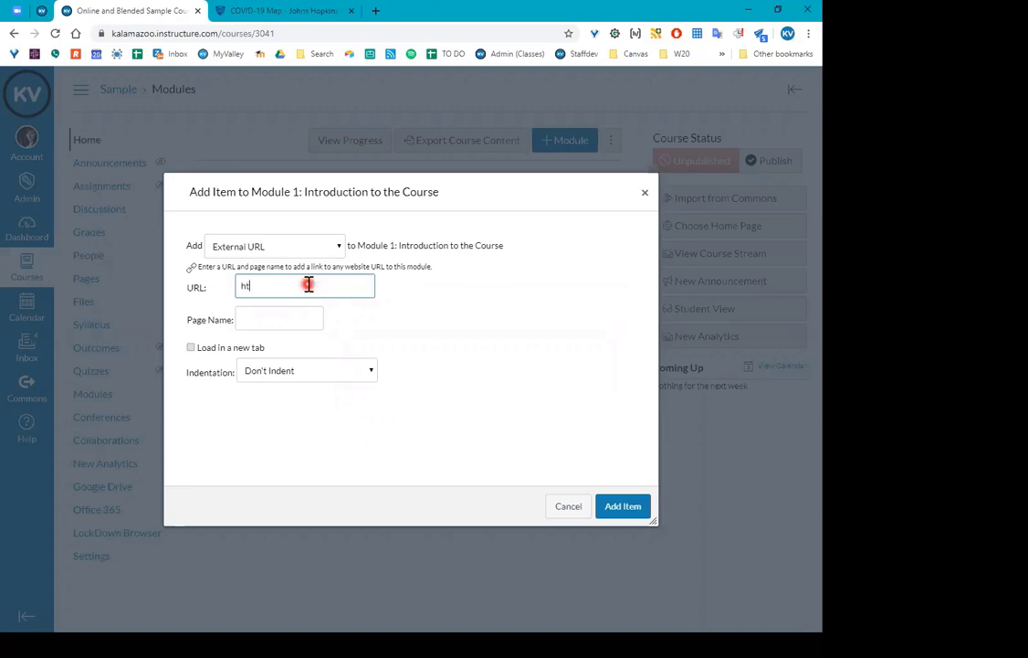
text(tps://google.com)
key(ctrl+a)
key(ctrl+v)
click(299, 318)
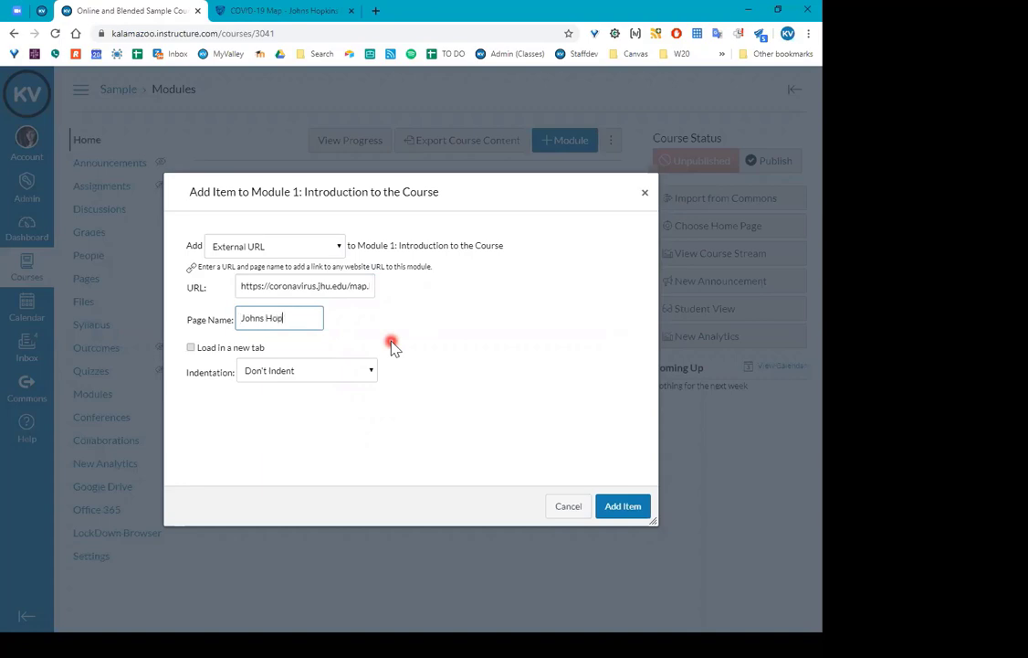
text(Johns Hopkins Map)
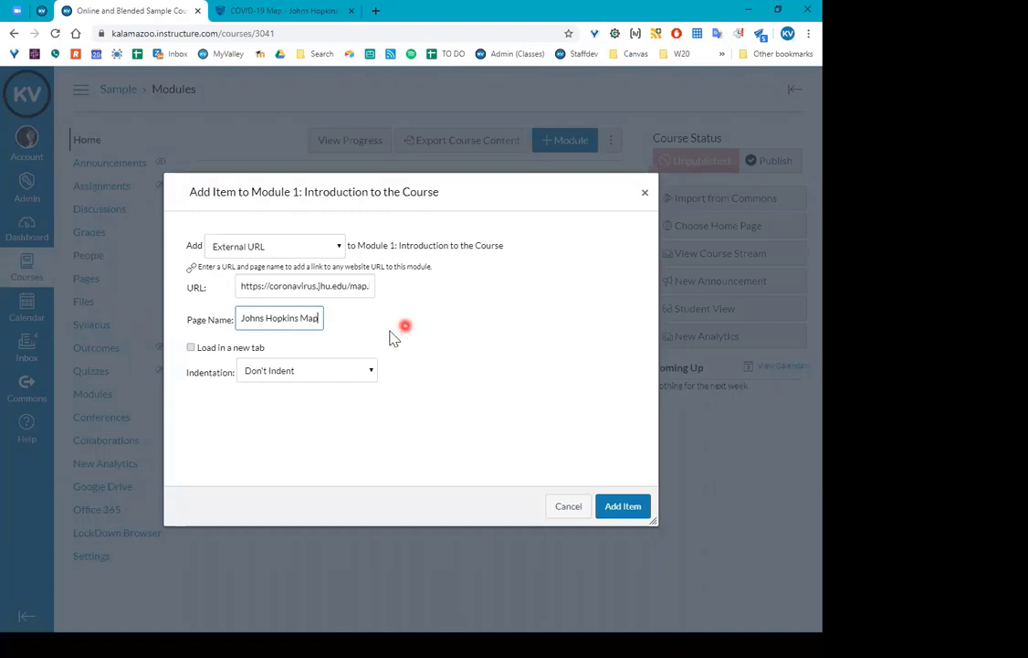
click(630, 509)
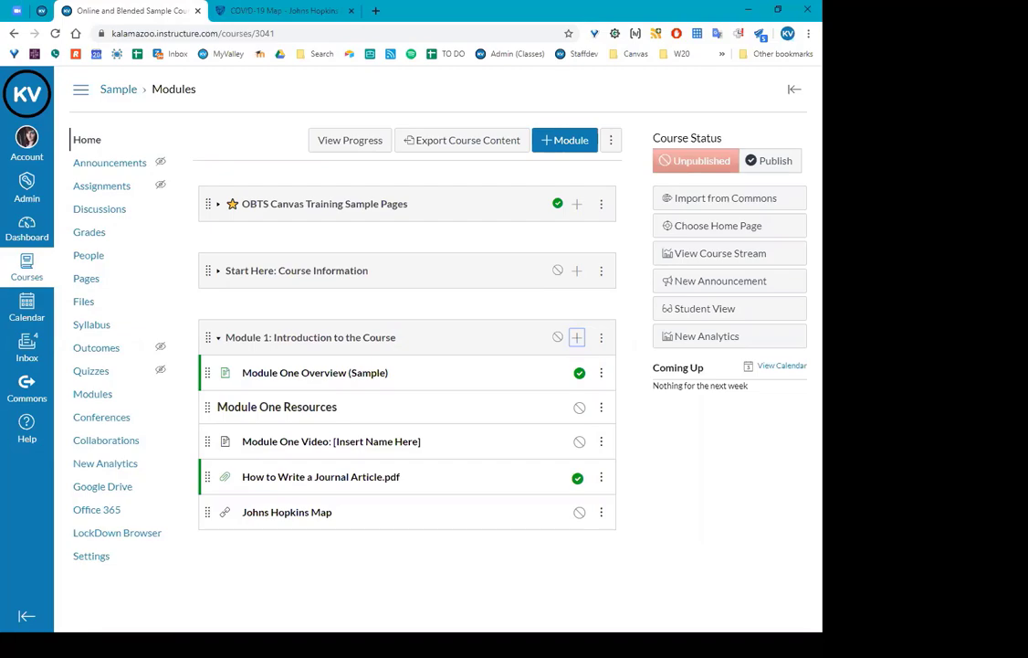
click(4, 637)
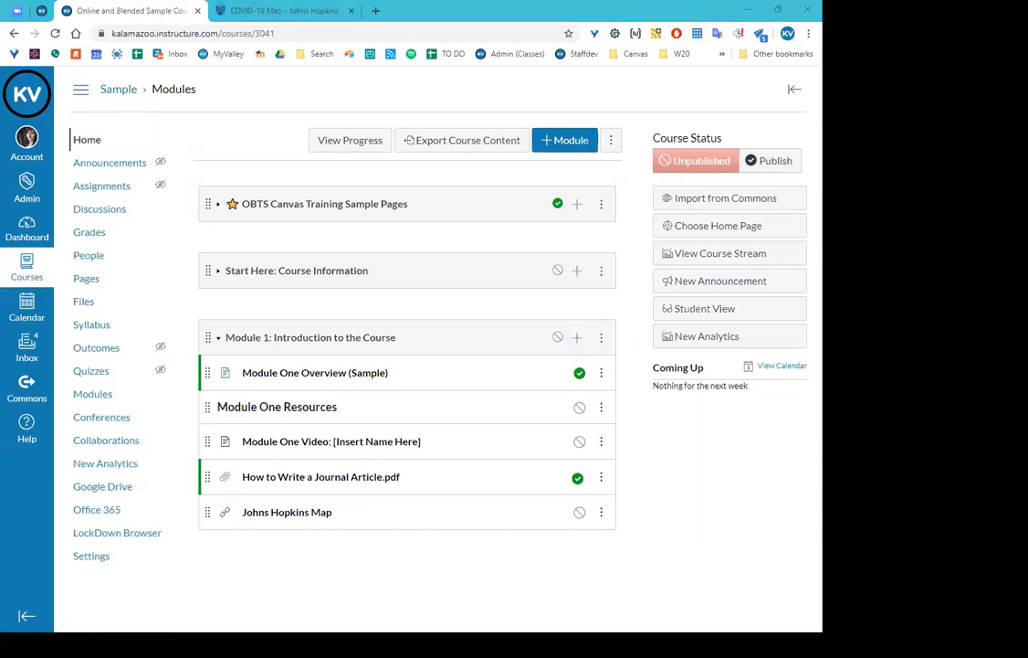
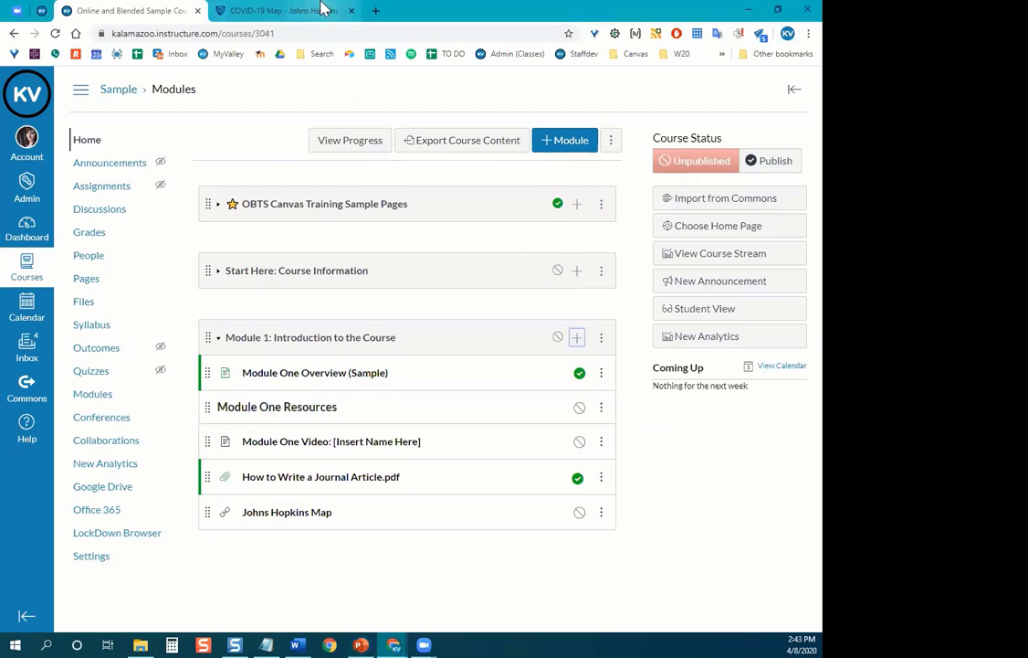
Close the COVID-19 map tab so only the Canvas course tab remains.
click(351, 11)
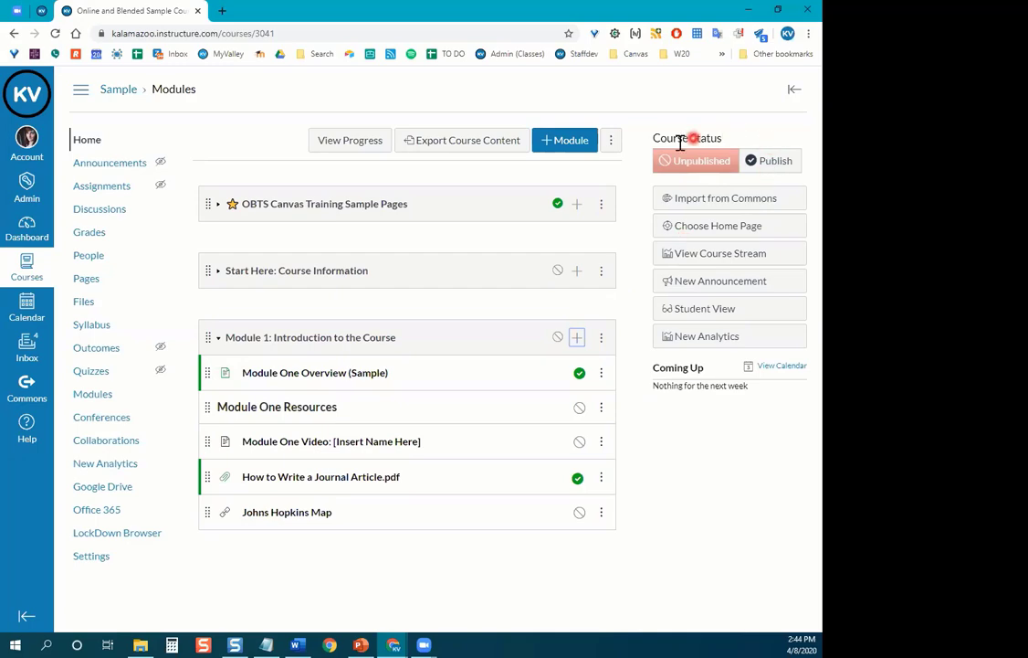
Publish the Sample course, expand Start Here and OBTS training modules, and zoom to 125%.
click(772, 168)
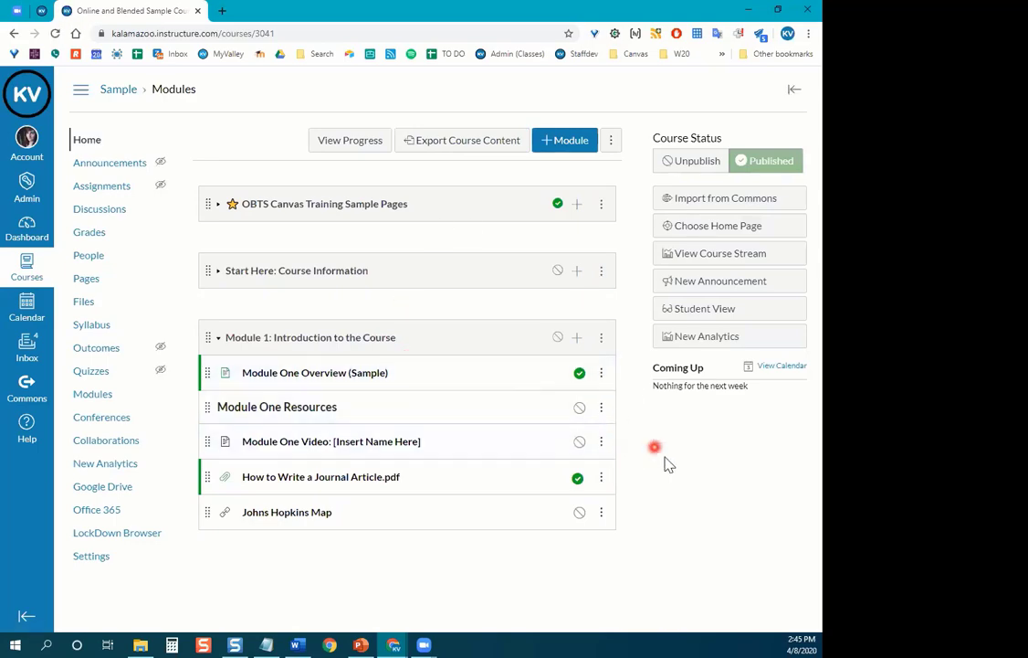
click(217, 271)
click(217, 204)
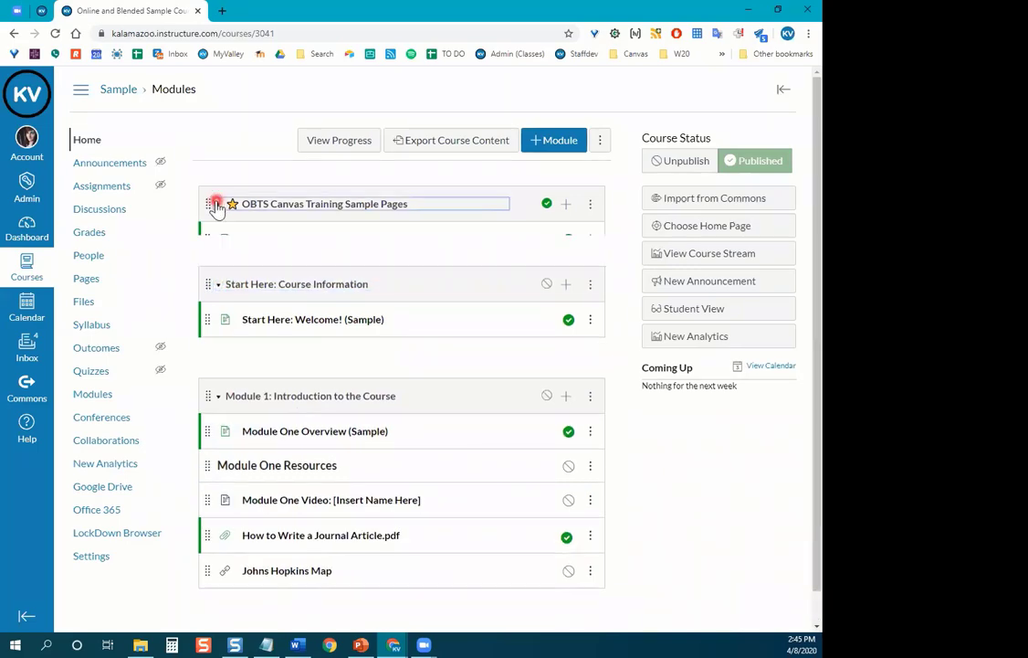
scroll(621, 348, down, 1)
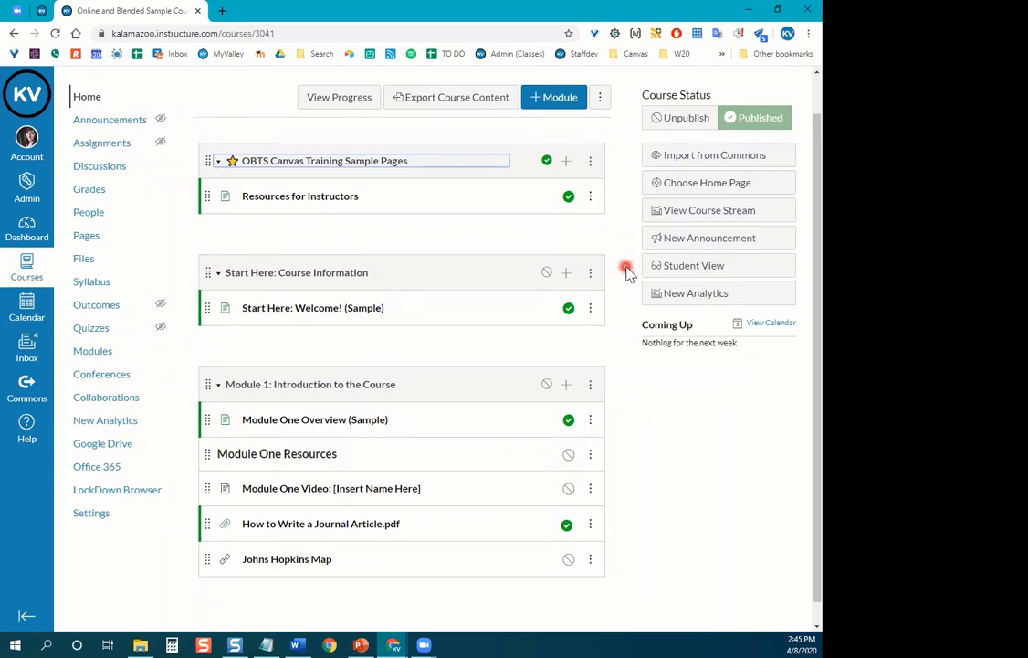
key(ctrl+plus)
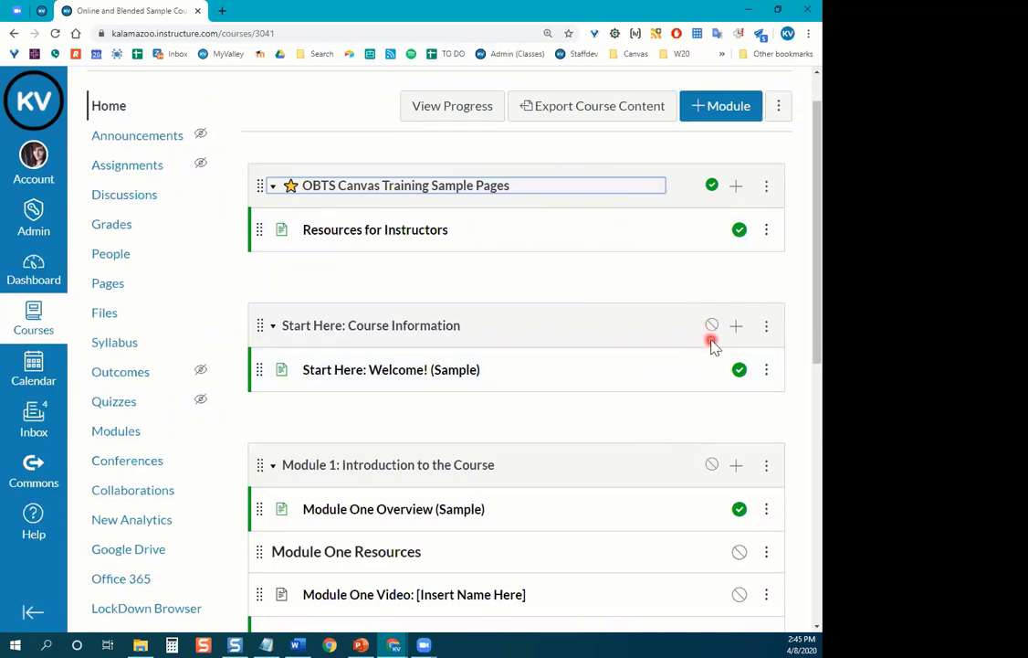
Review the module list, then reset the browser zoom back to 100%.
scroll(626, 392, down, 3)
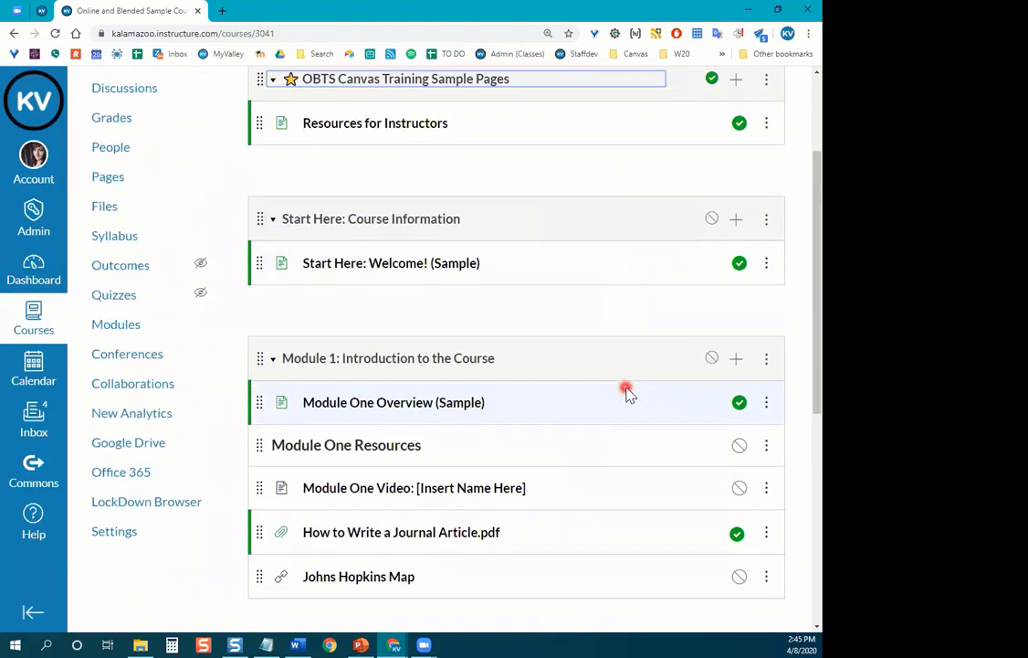
scroll(626, 393, up, 3)
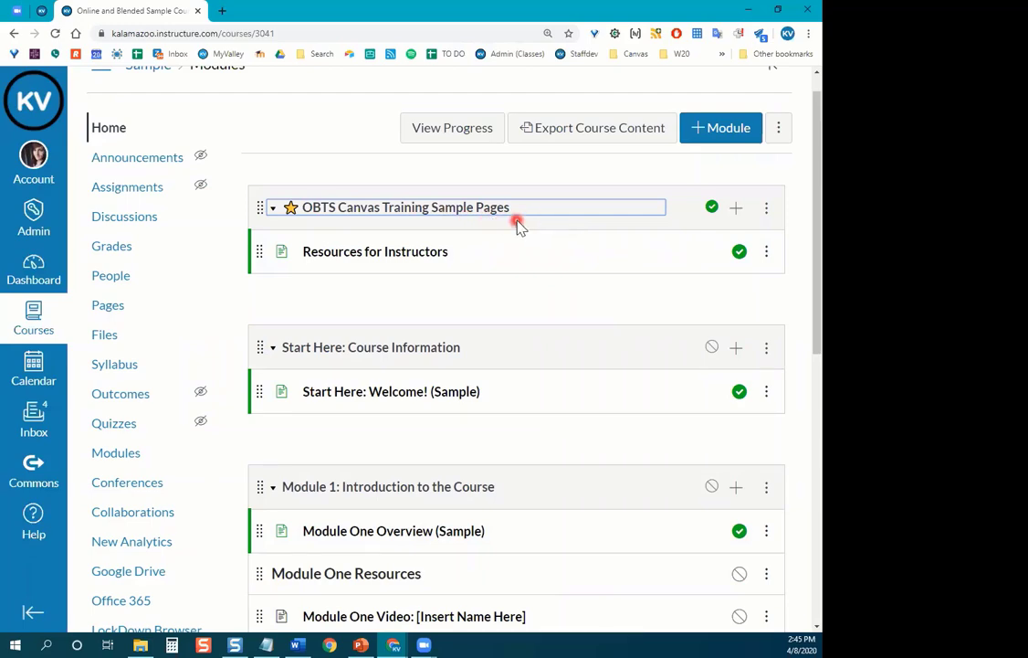
scroll(517, 225, down, 3)
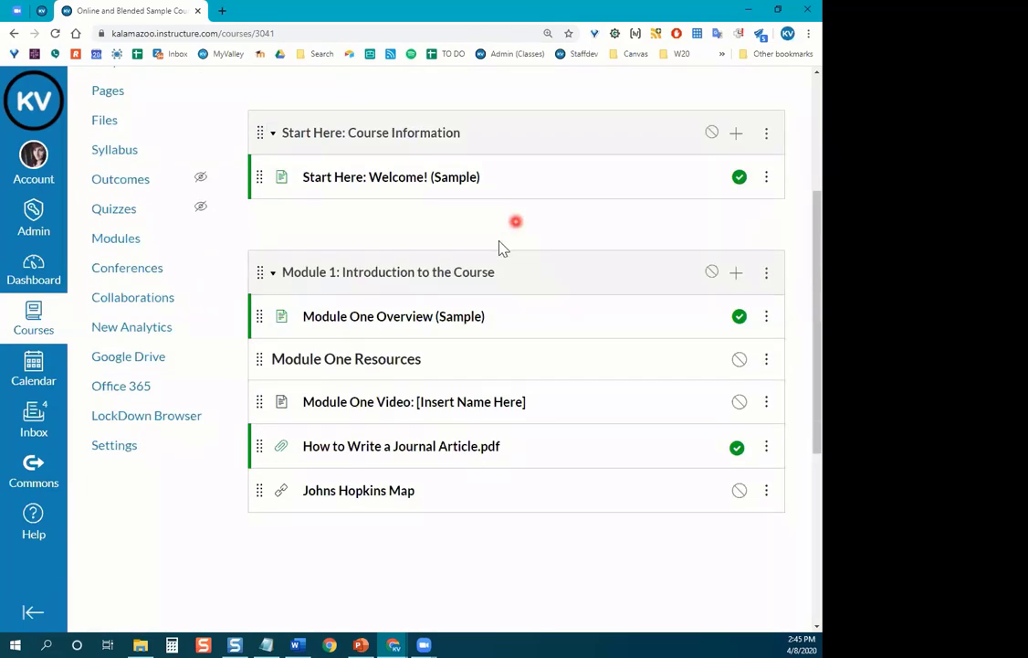
scroll(500, 247, up, 1)
scroll(558, 317, down, 1)
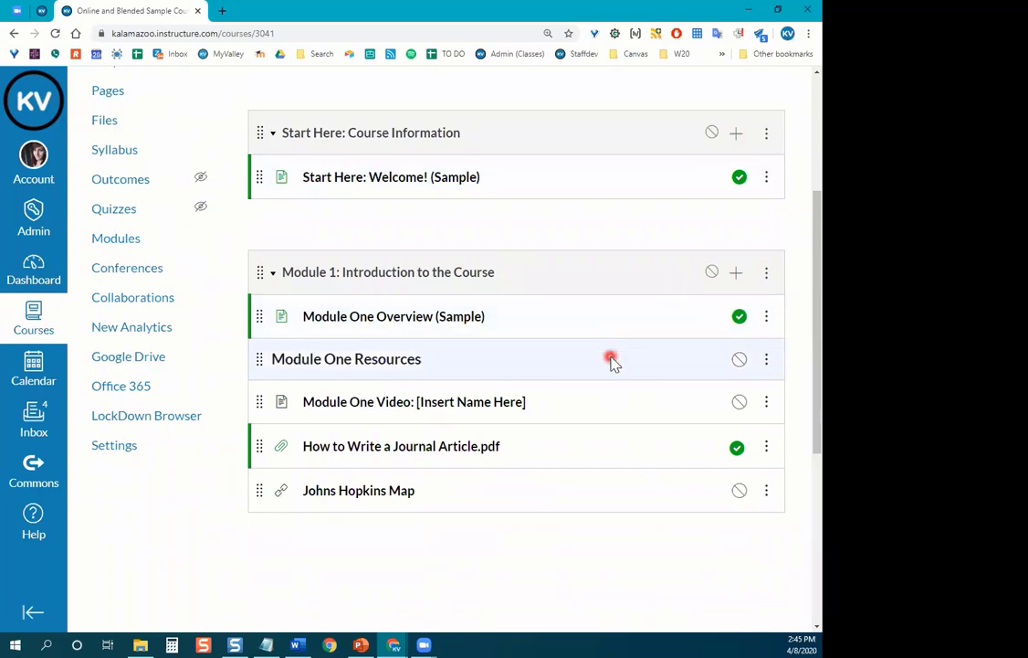
scroll(614, 347, up, 1)
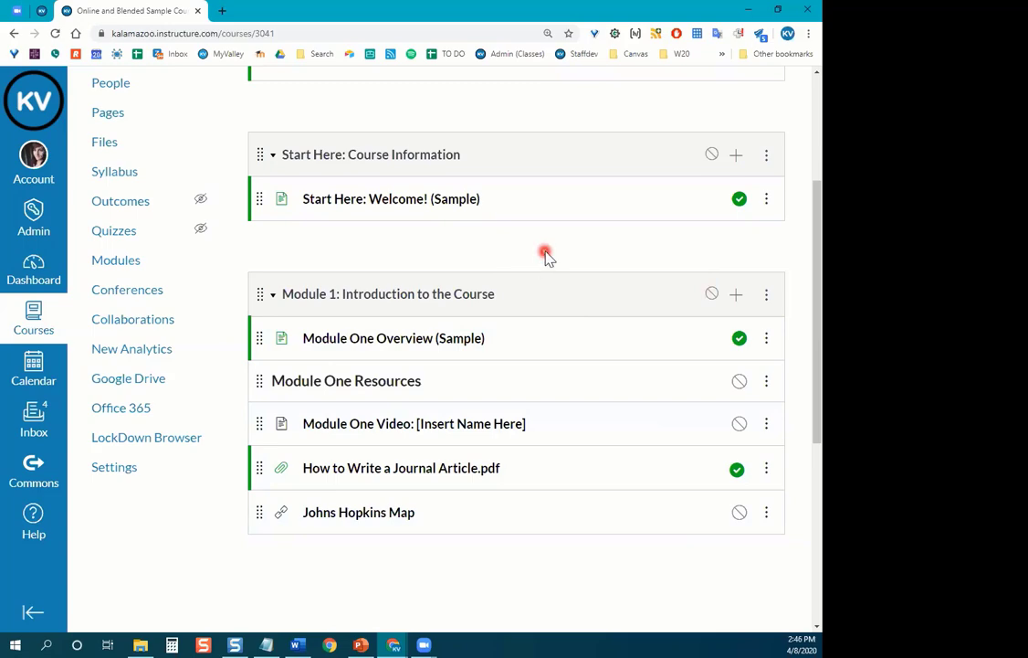
key(ctrl+minus)
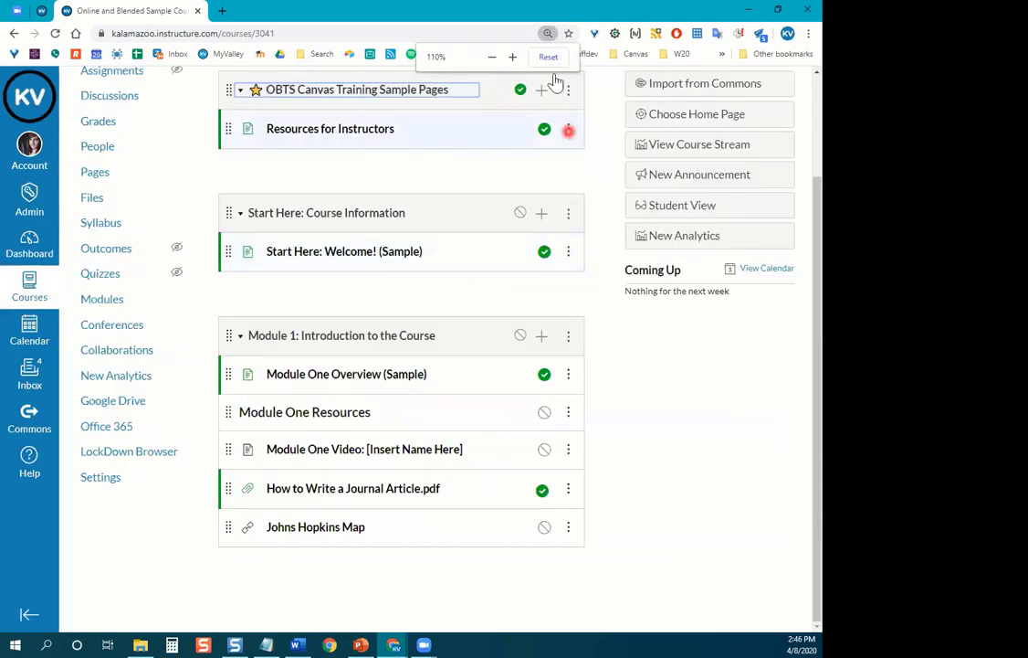
click(557, 63)
scroll(647, 327, up, 2)
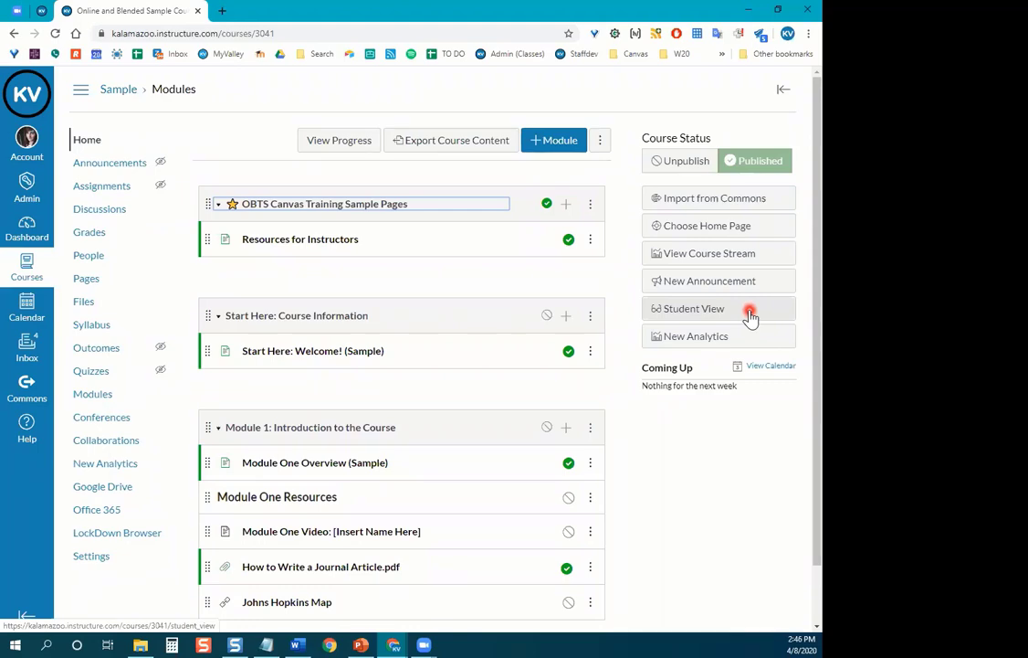
click(750, 314)
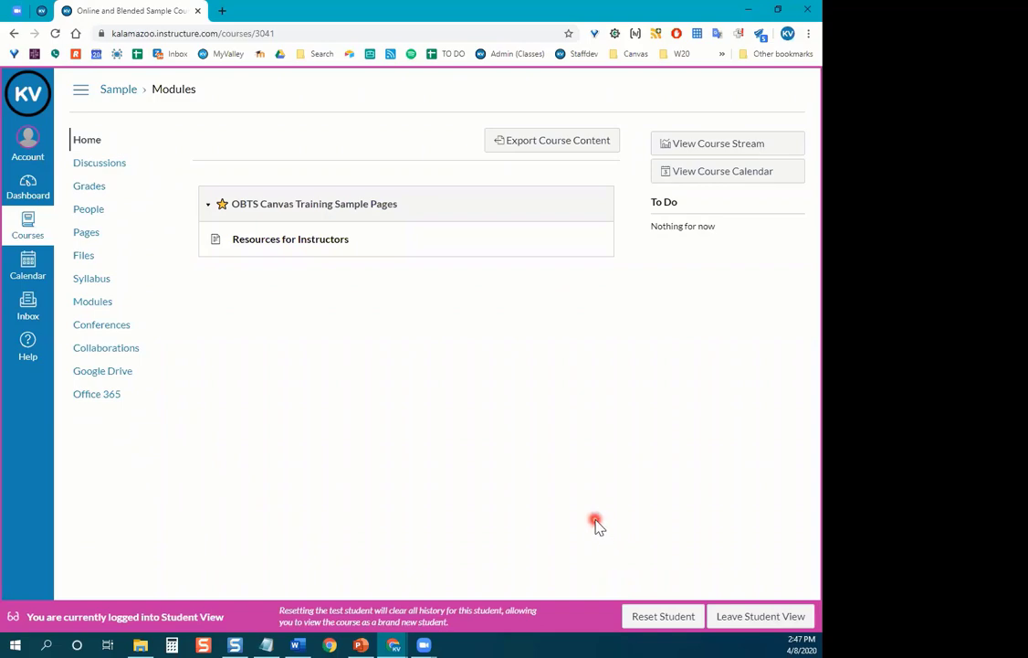
click(744, 628)
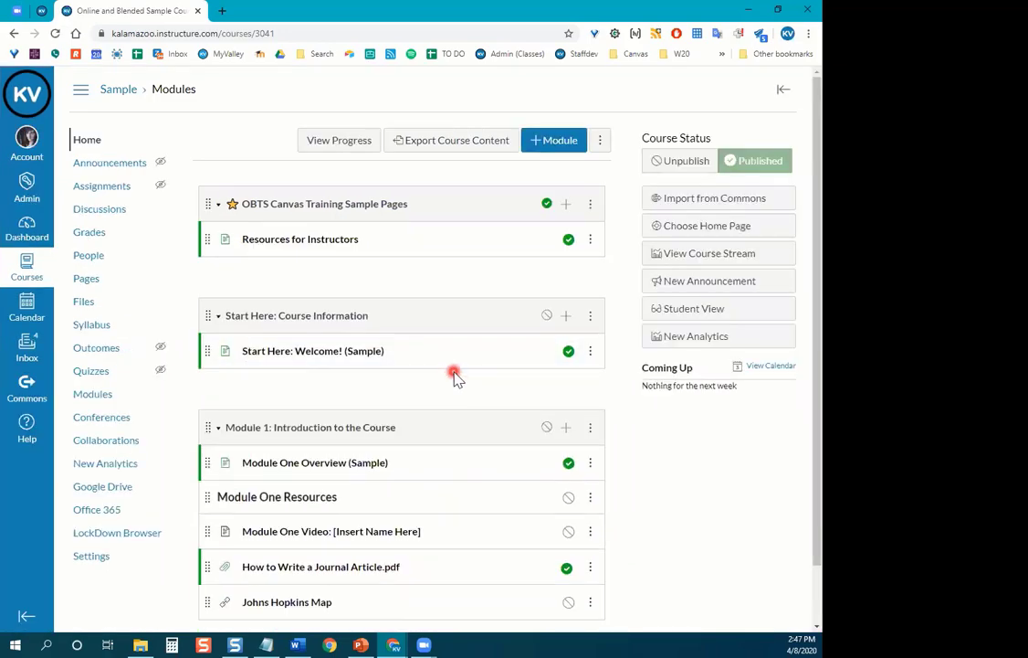
Publish Module 1 with all its items and the Start Here: Course Information module.
scroll(461, 383, down, 1)
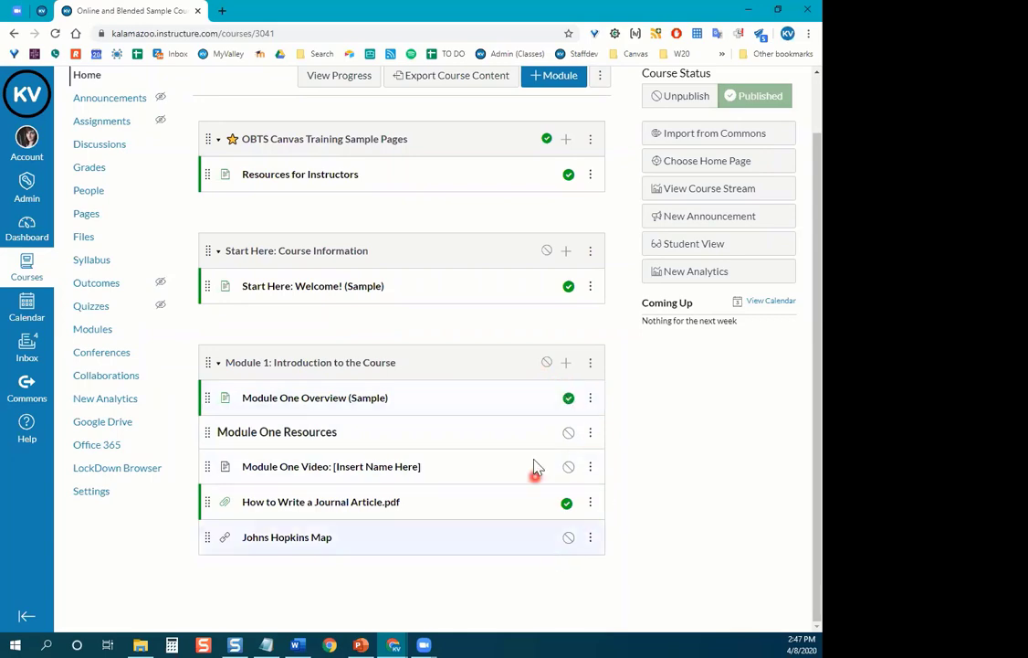
click(545, 363)
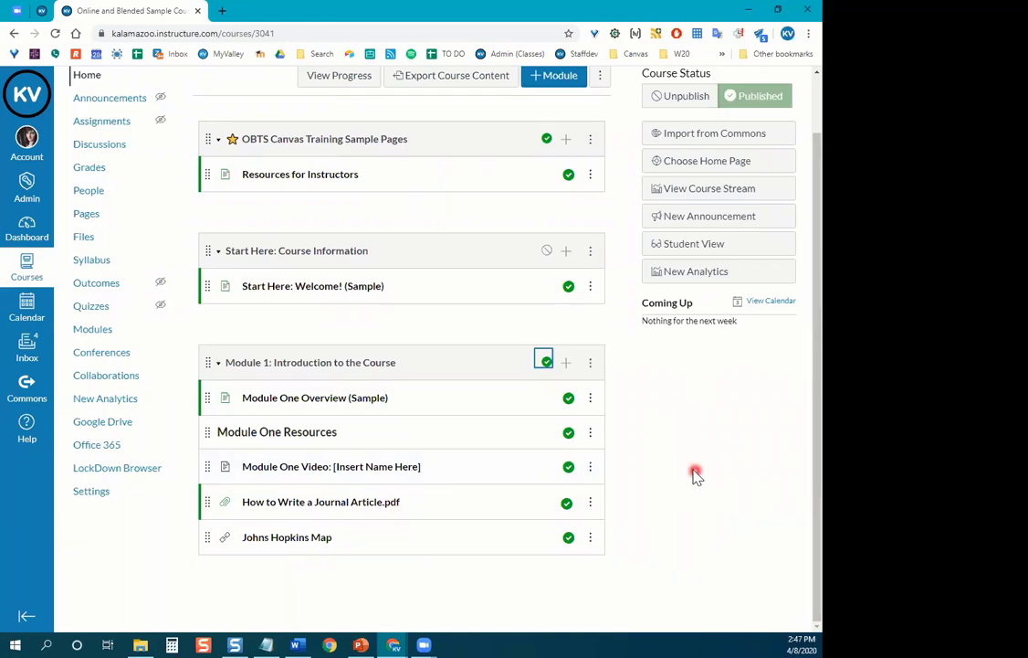
click(568, 537)
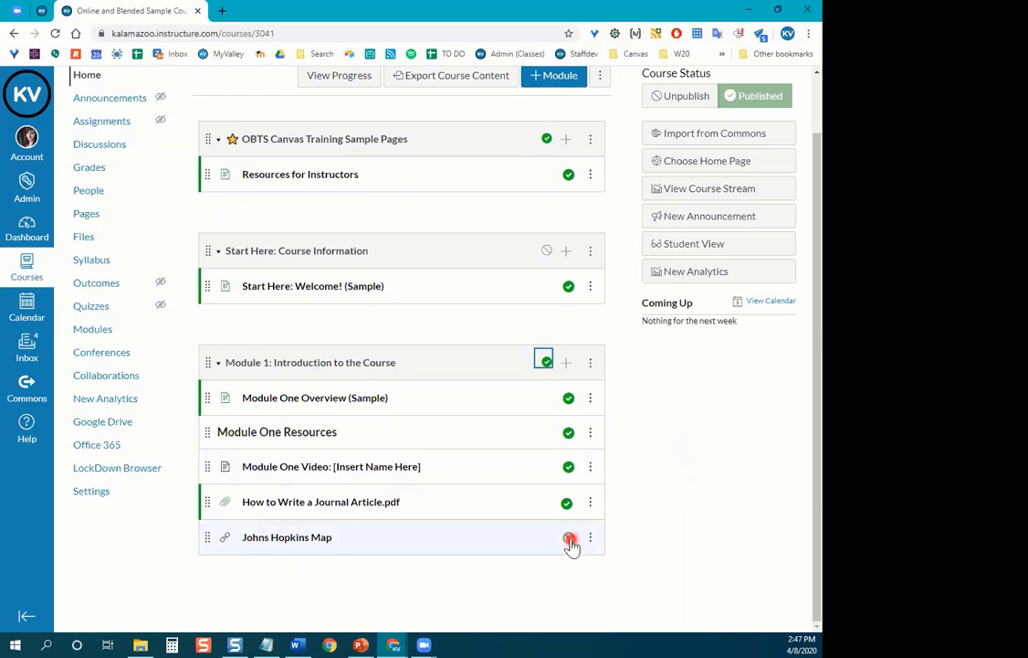
click(568, 467)
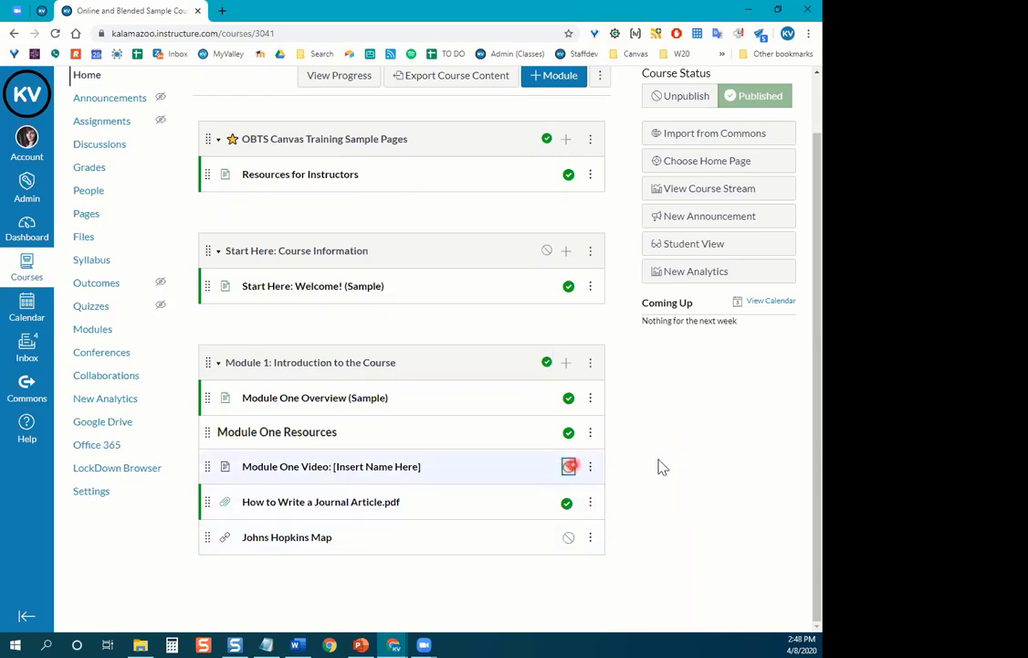
click(568, 466)
click(563, 543)
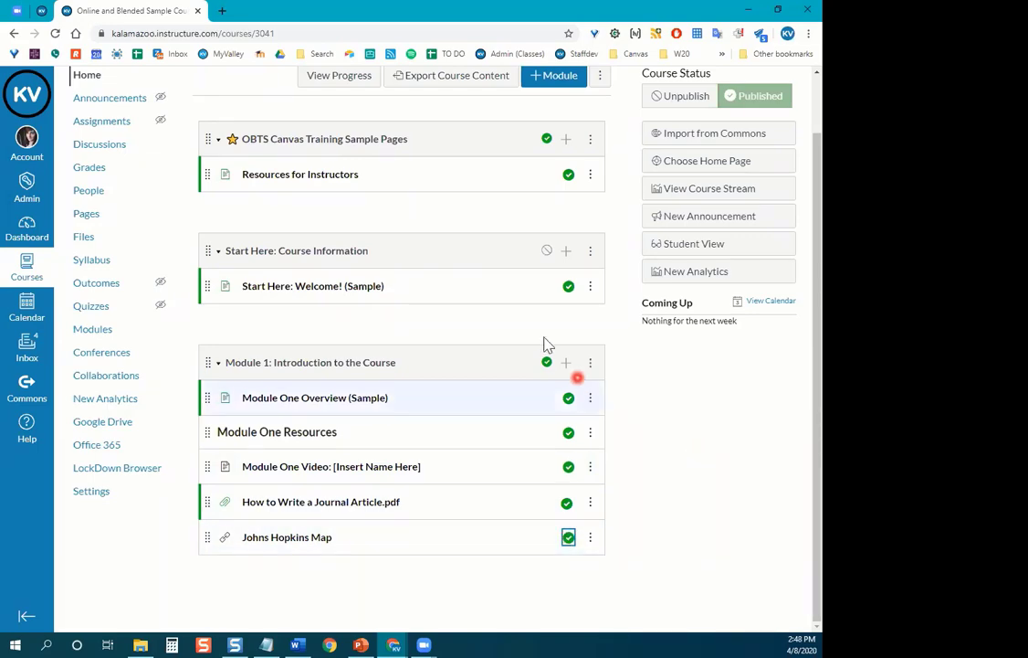
click(545, 252)
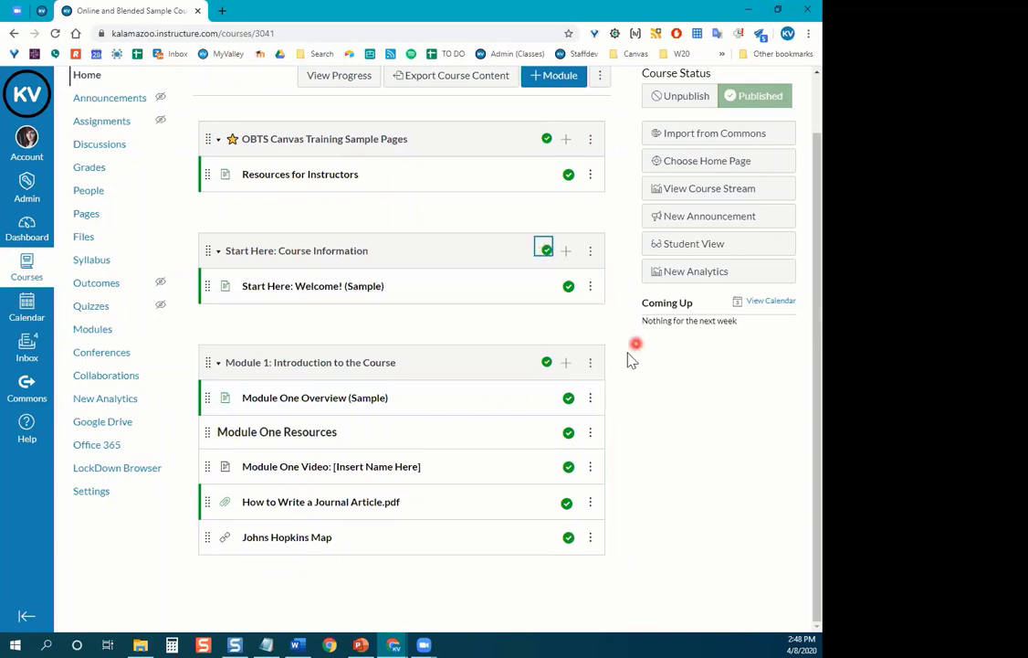
Unpublish the OBTS Canvas Training module and its Resources for Instructors page.
scroll(627, 356, up, 2)
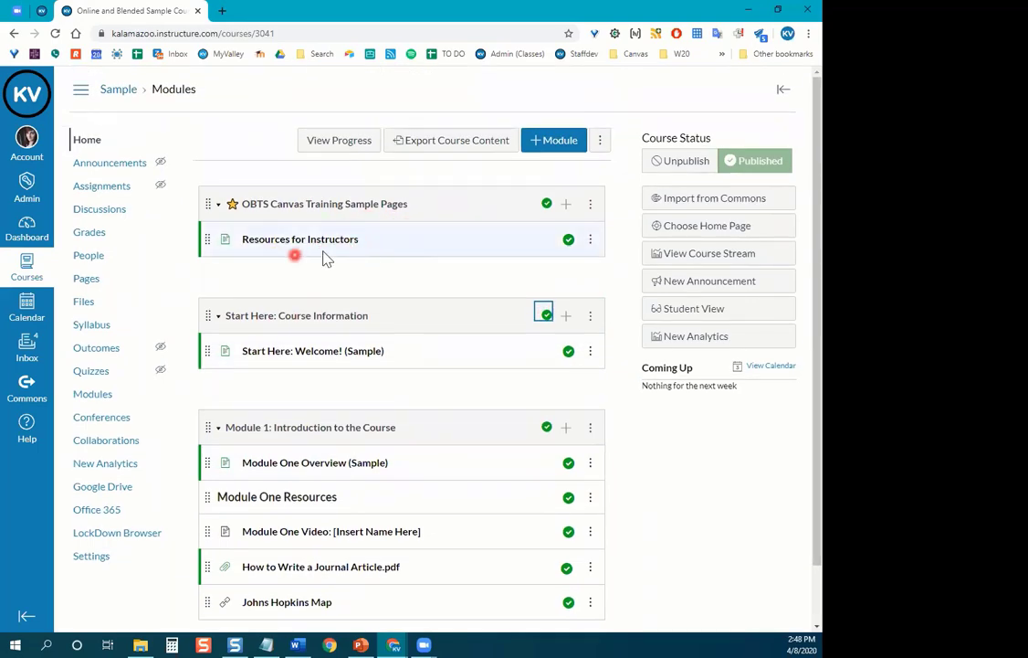
click(545, 203)
click(568, 240)
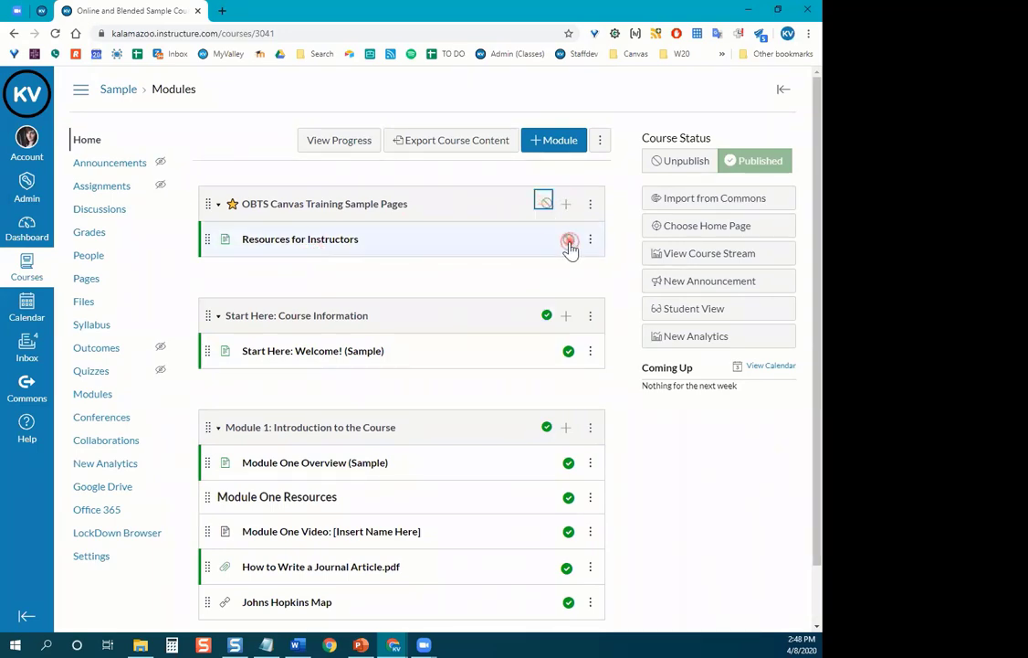
scroll(621, 294, down, 1)
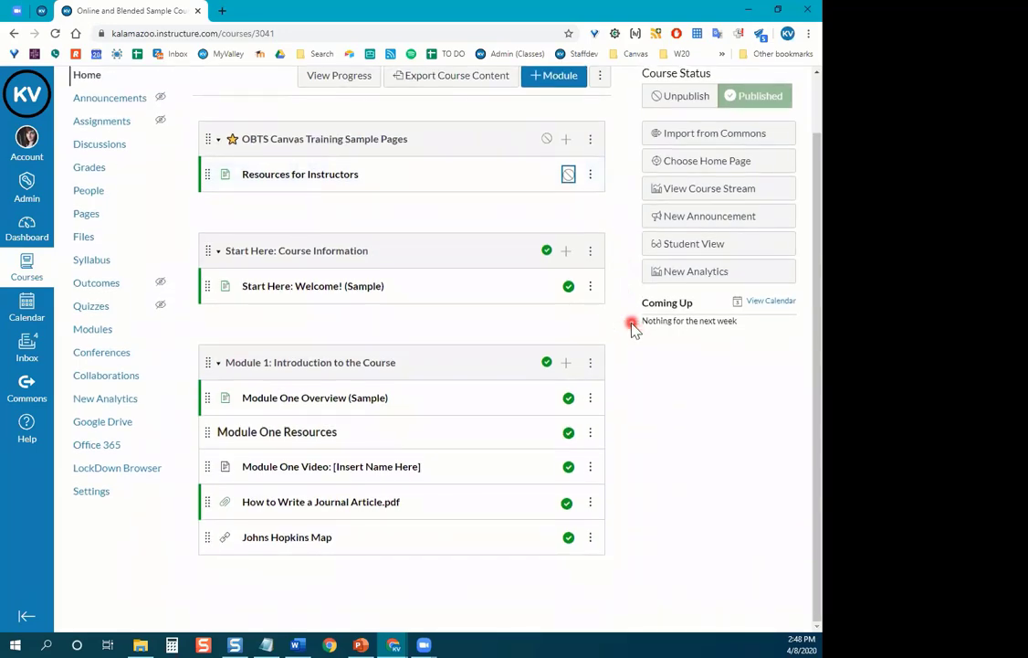
click(682, 254)
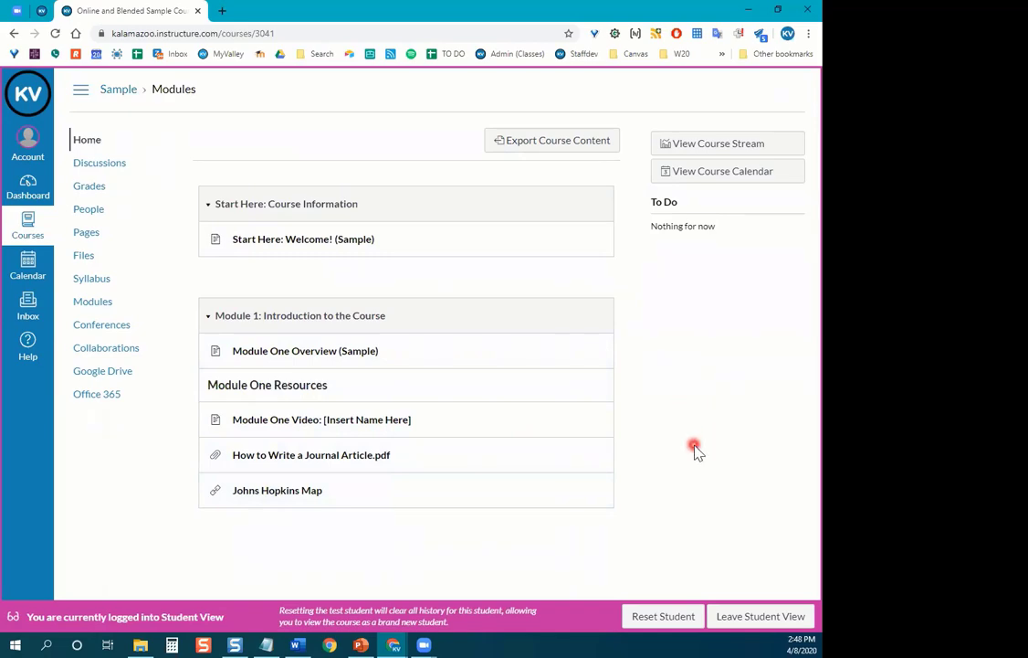
click(734, 621)
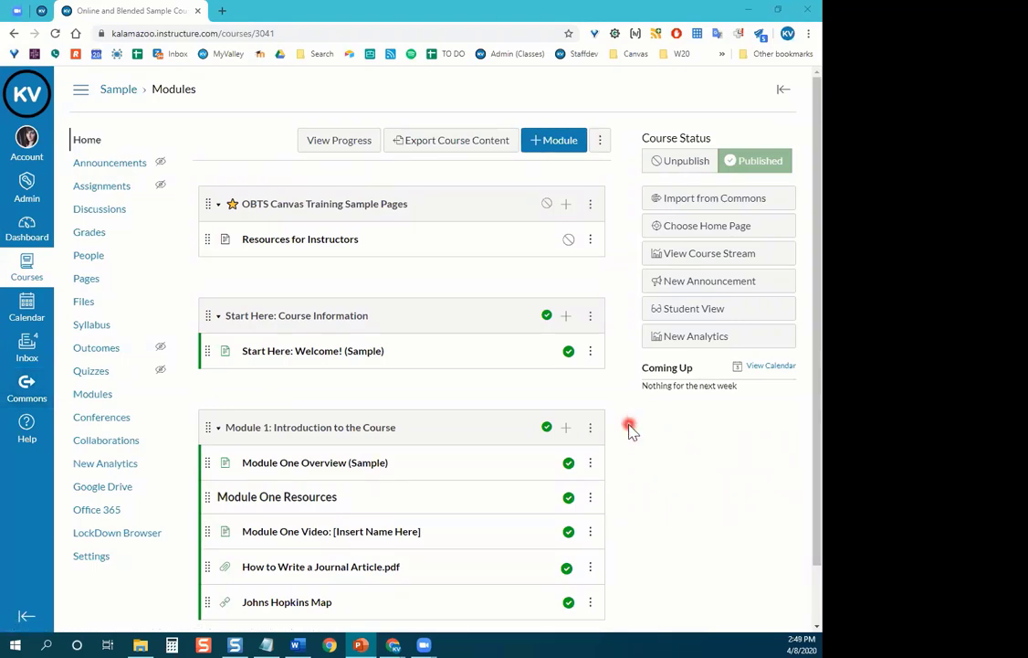
scroll(630, 429, down, 1)
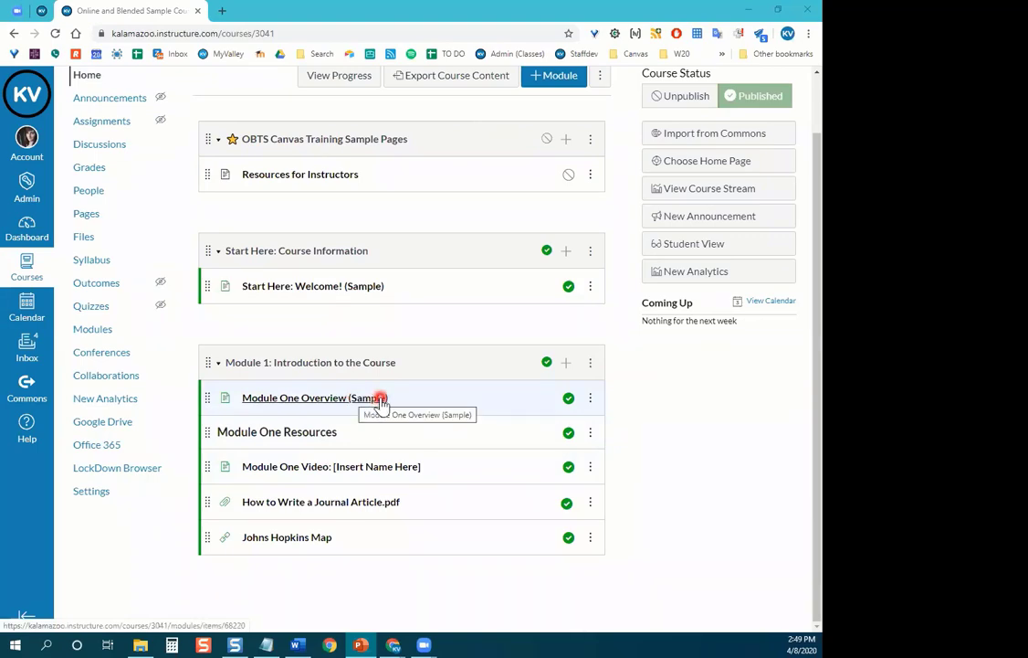
click(336, 399)
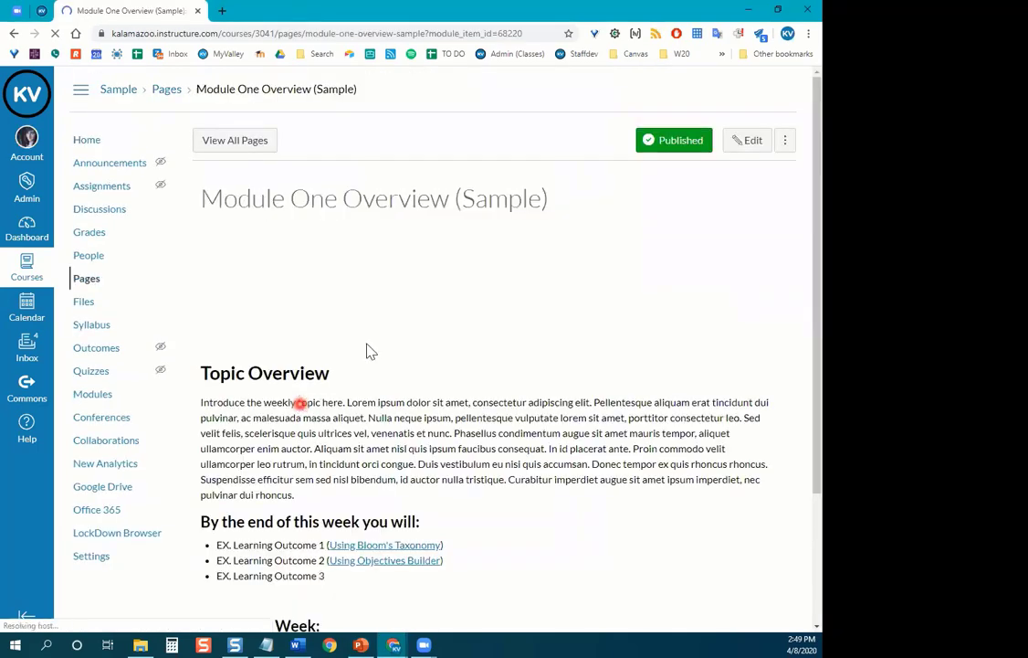
click(87, 142)
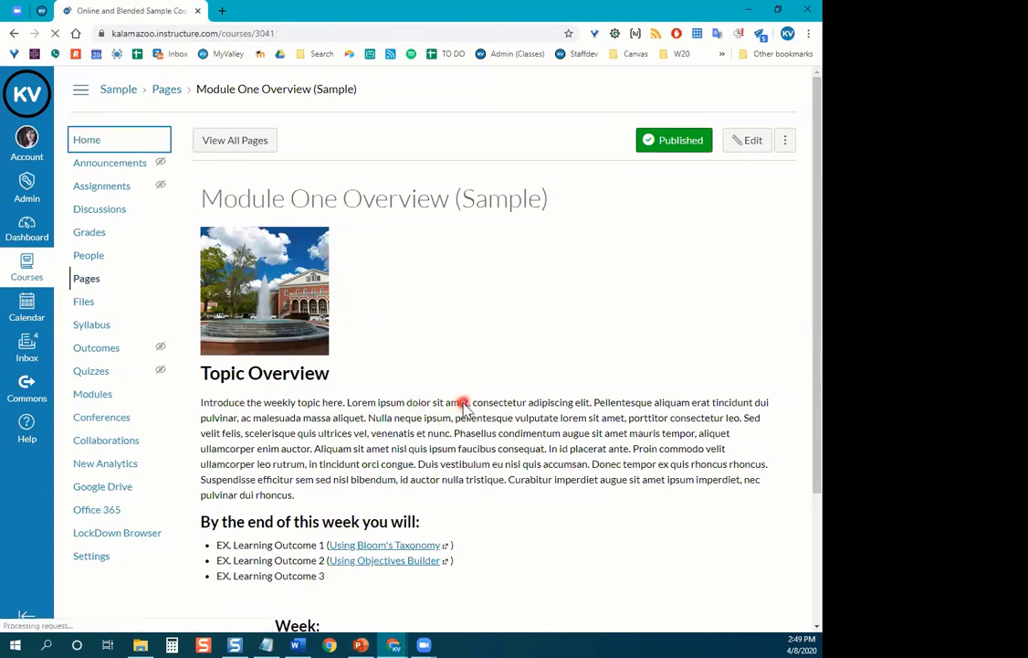
scroll(461, 402, down, 1)
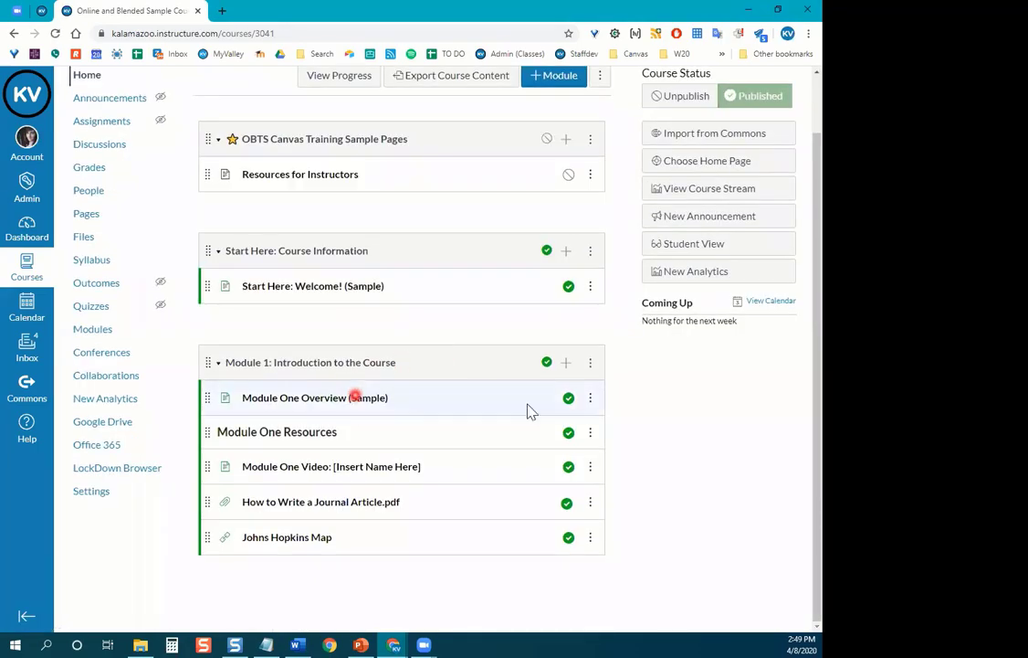
Open the Module One Overview item's details, then cancel without saving.
click(591, 405)
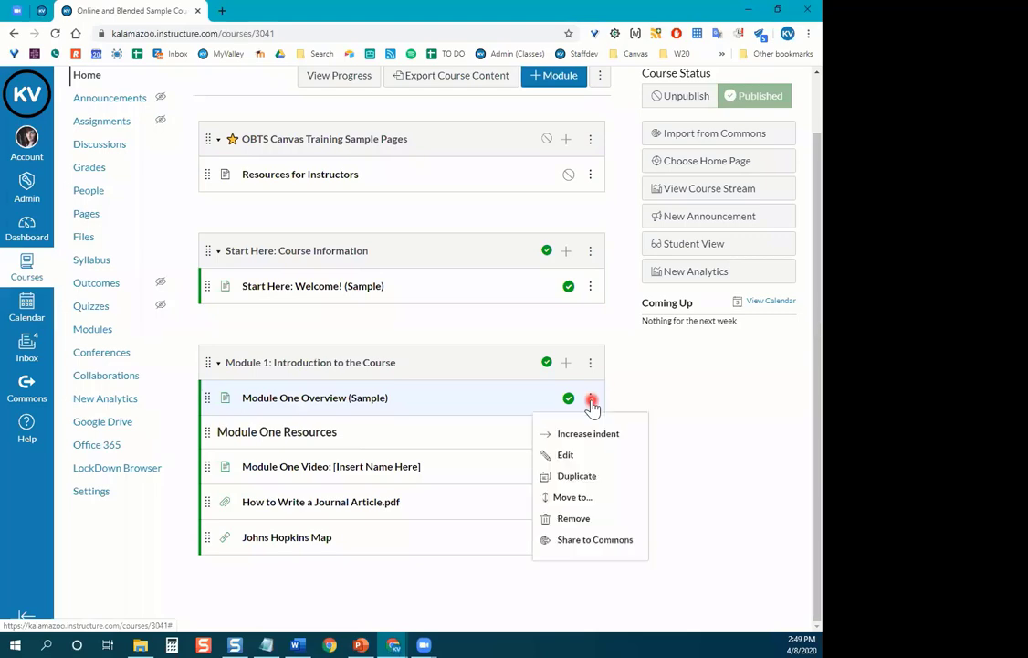
click(567, 455)
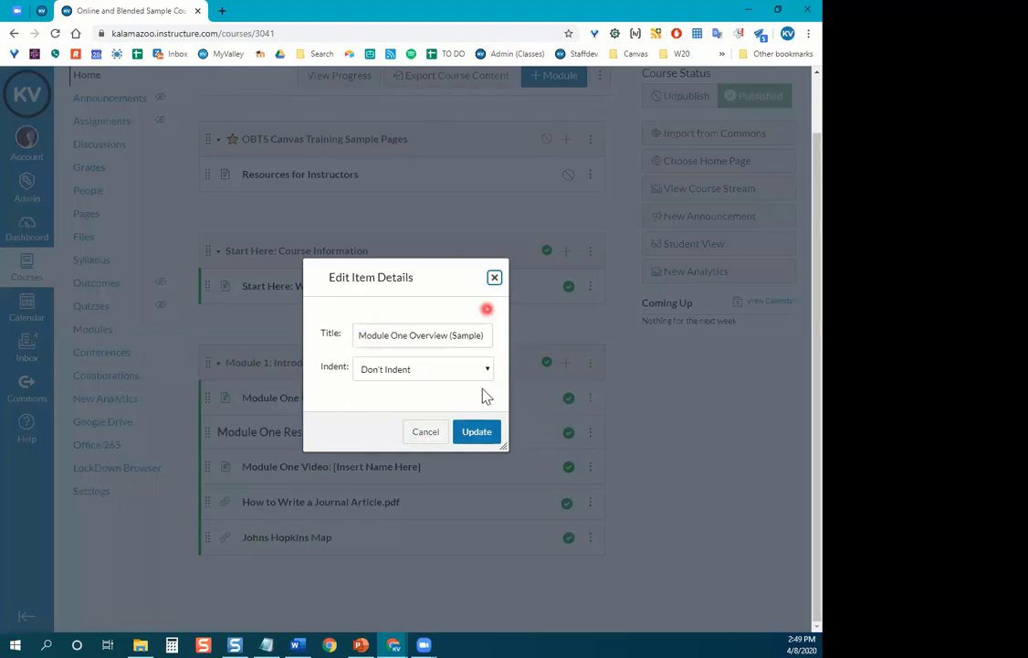
click(430, 432)
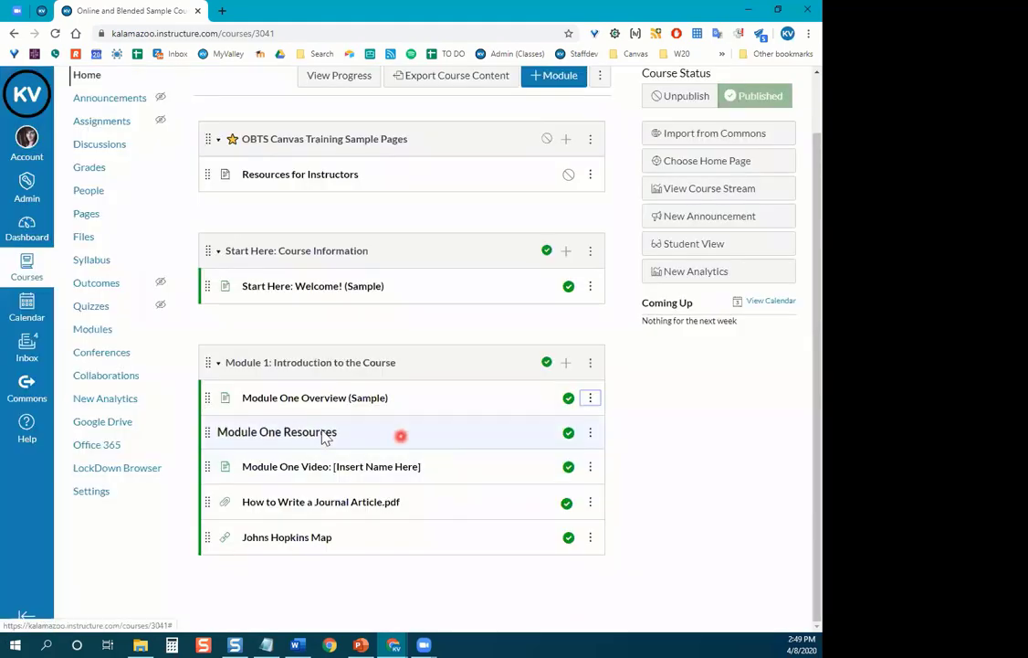
Open the Module One Overview (Sample) page from Module 1.
click(274, 402)
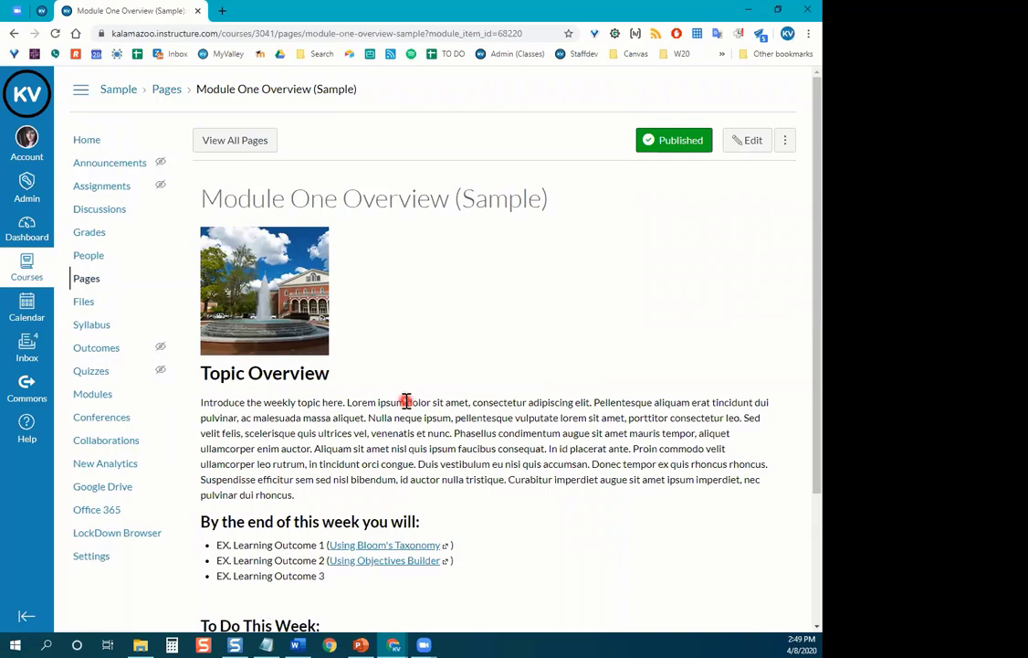
Put Module One Overview (Sample) into edit mode and review its title and content.
click(754, 148)
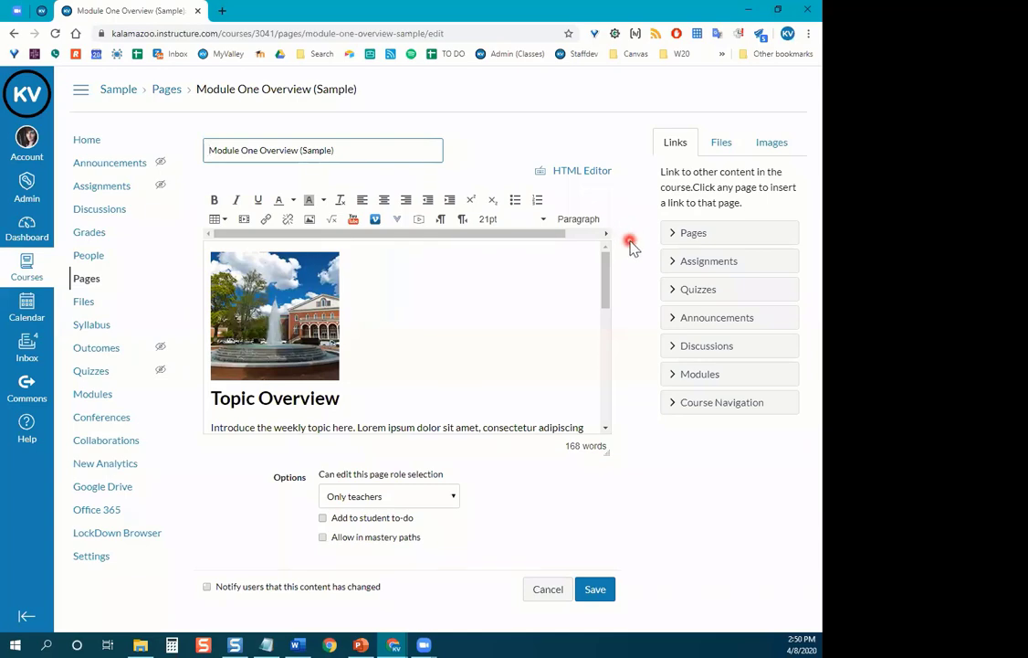
click(366, 151)
drag(366, 151, 223, 152)
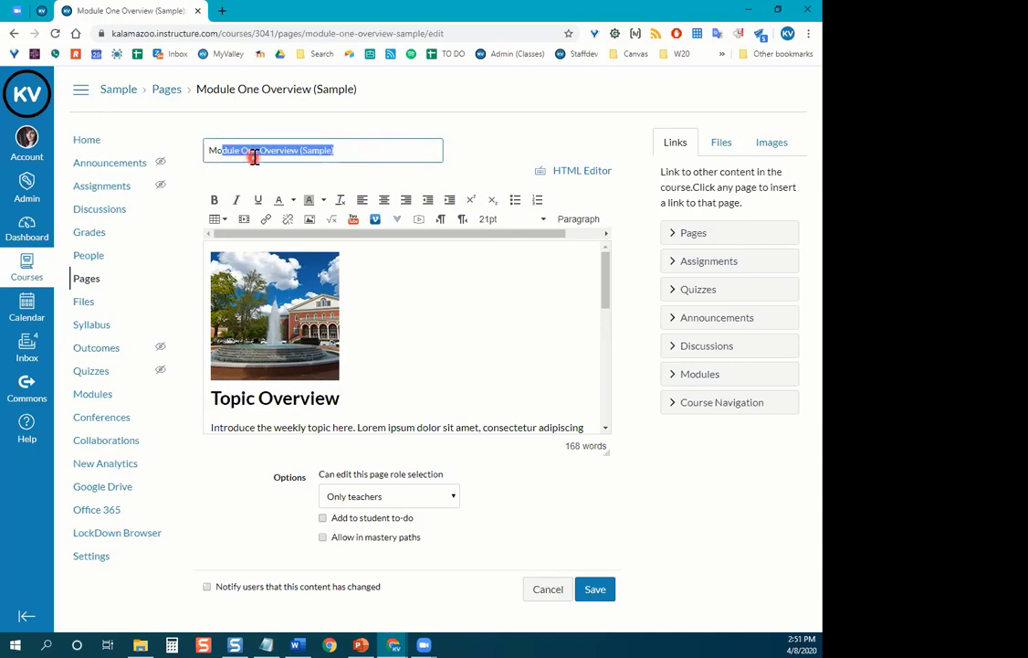
click(356, 155)
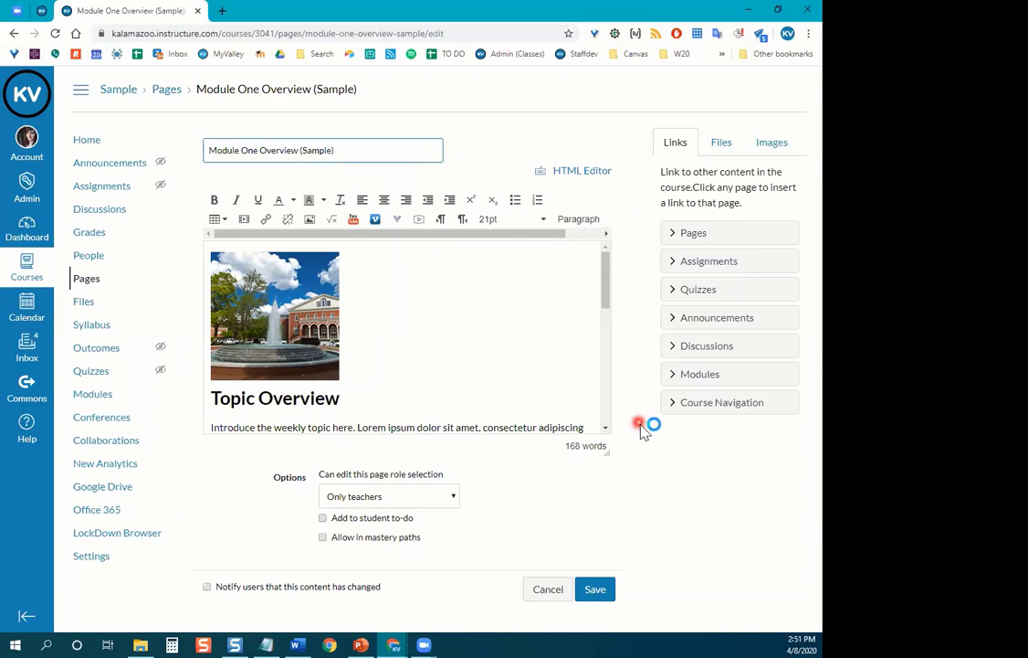
scroll(457, 305, down, 3)
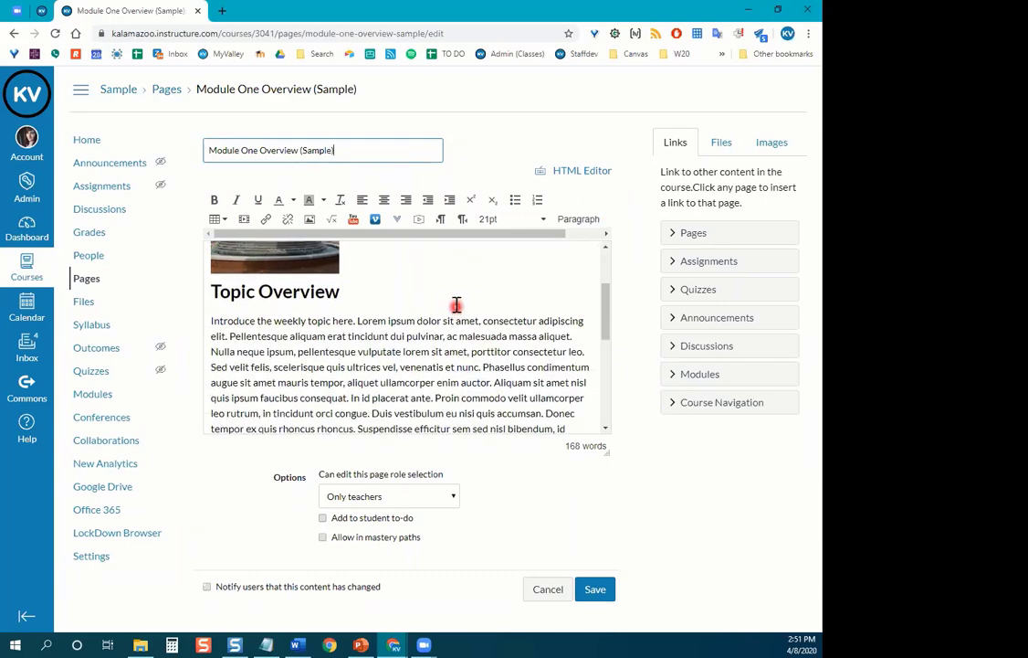
scroll(454, 339, up, 3)
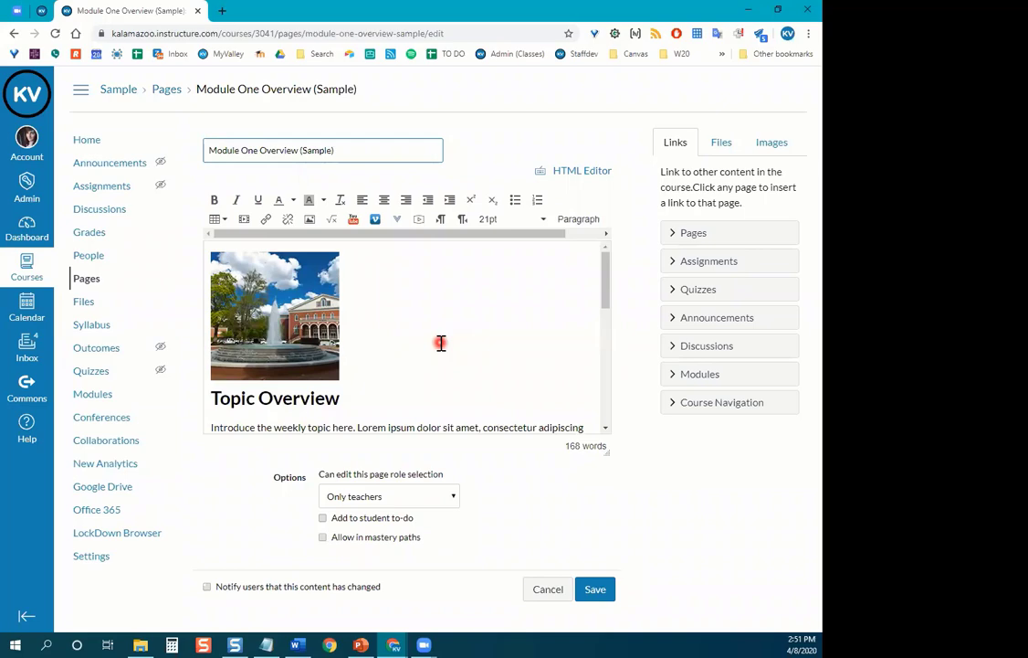
click(570, 174)
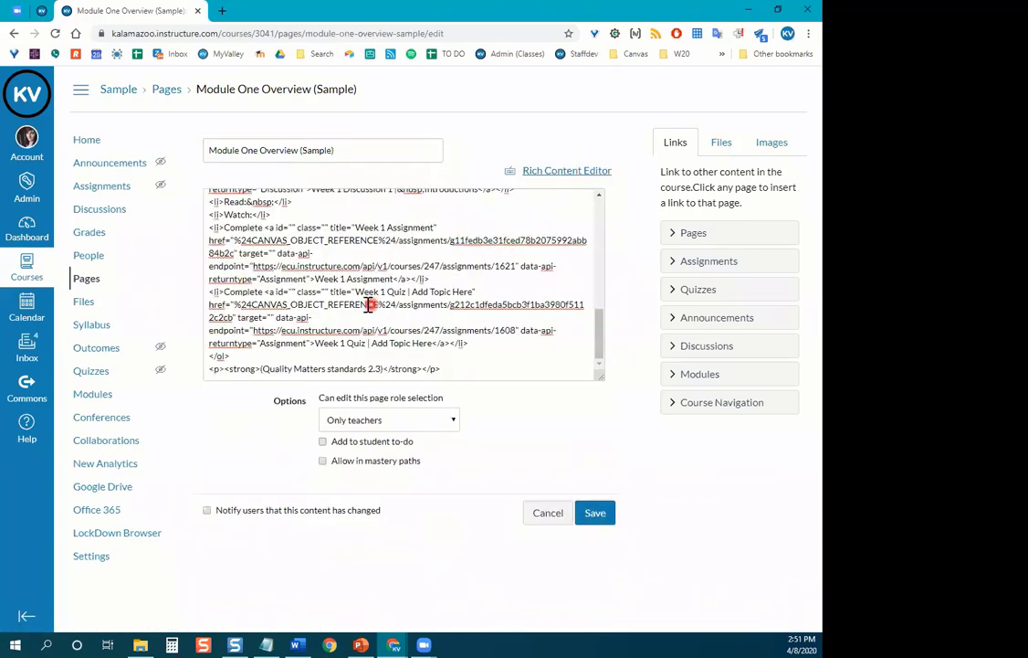
scroll(368, 305, up, 10)
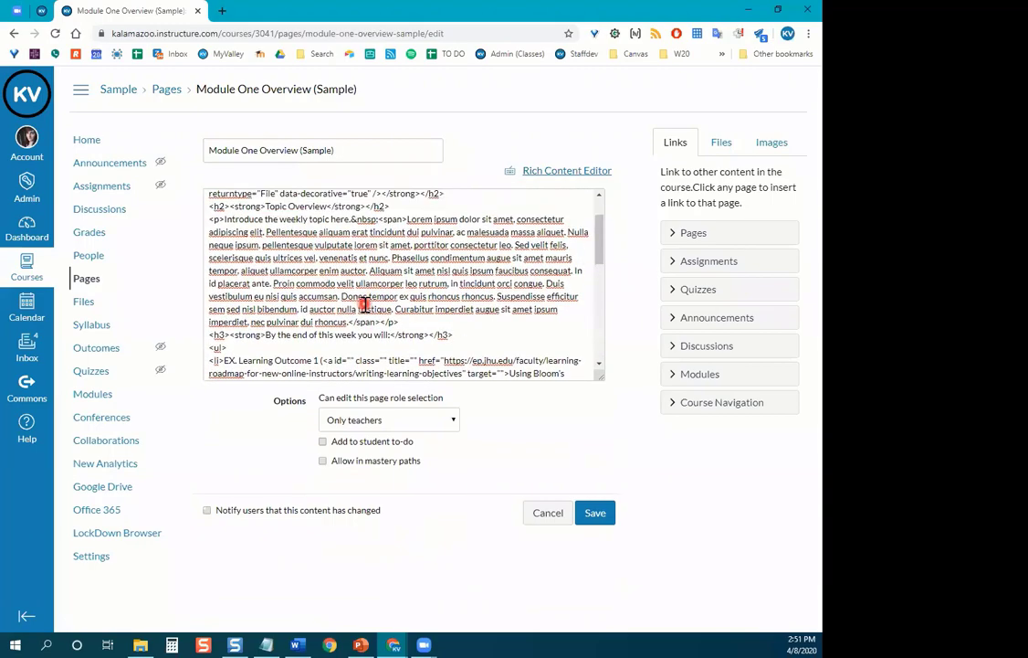
scroll(364, 306, up, 2)
scroll(362, 299, down, 6)
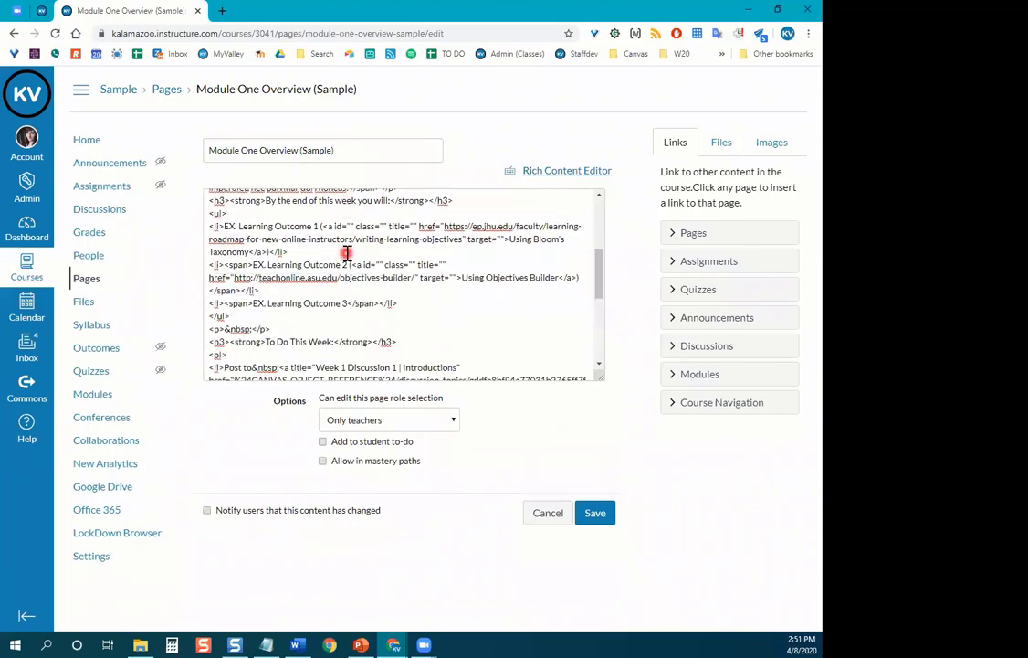
scroll(347, 253, down, 5)
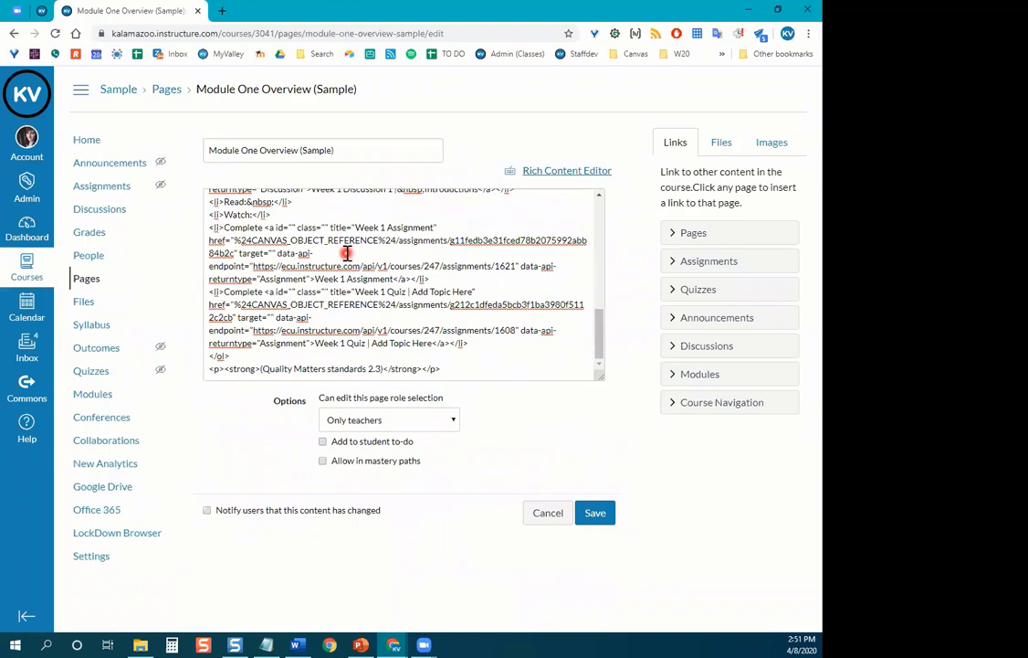
scroll(348, 253, up, 1)
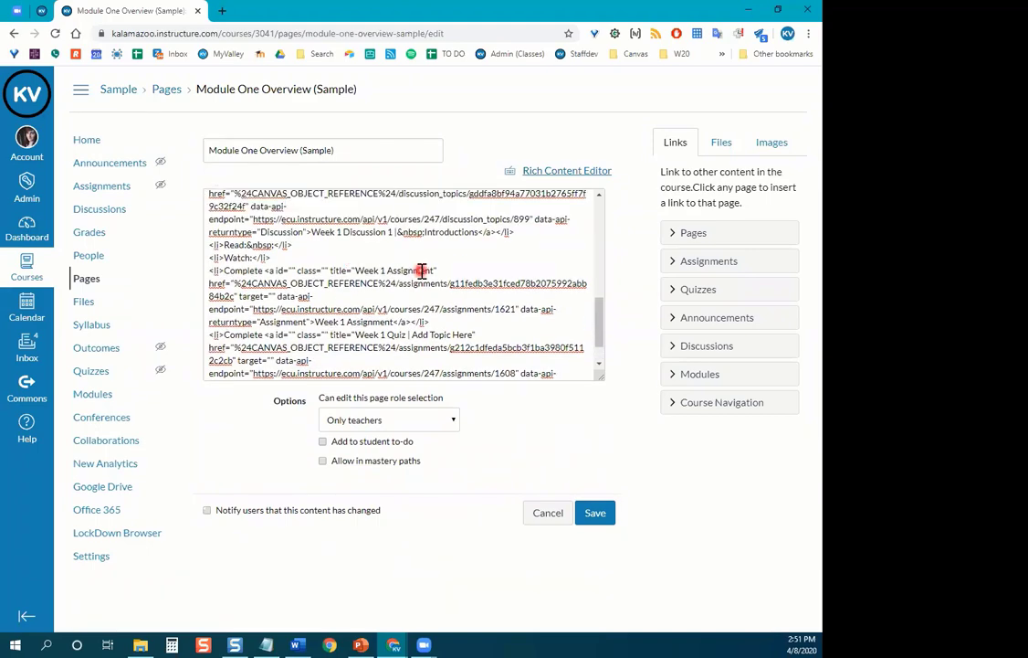
scroll(439, 262, down, 1)
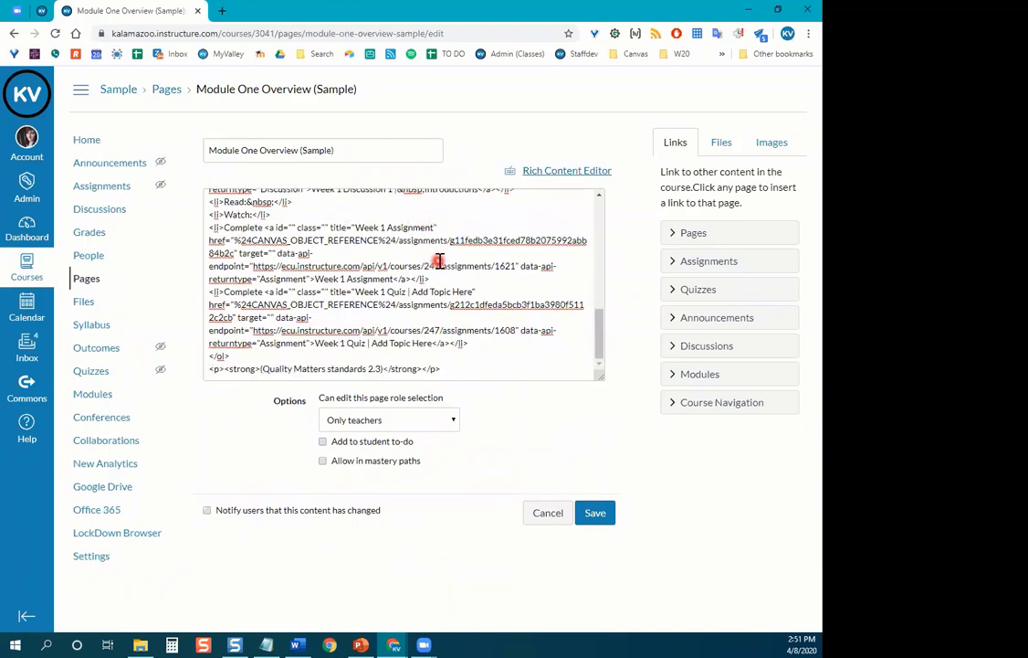
click(577, 174)
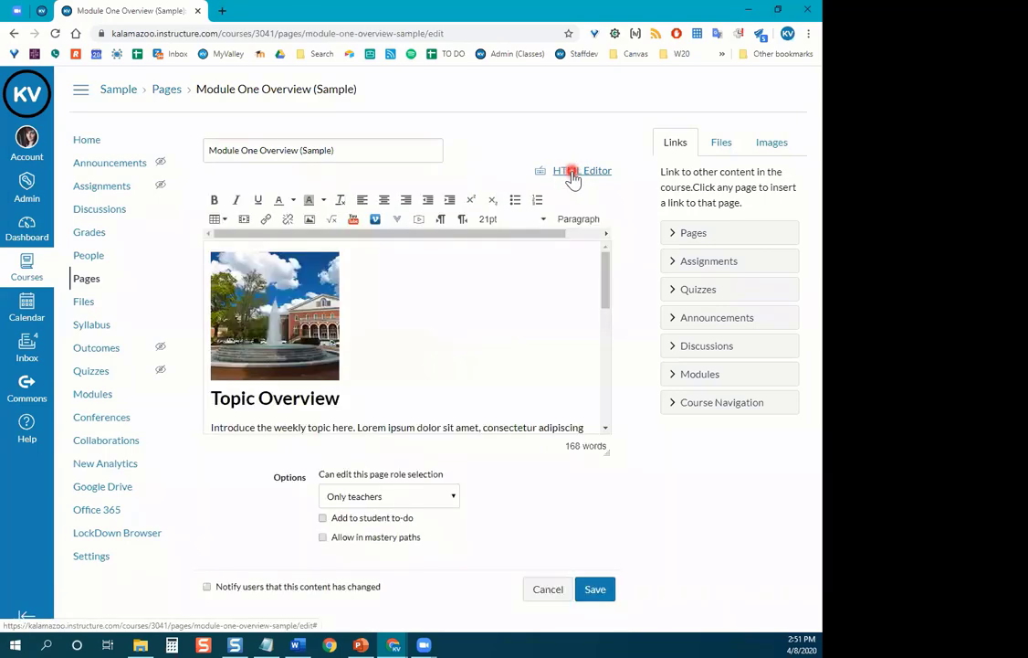
scroll(495, 337, down, 1)
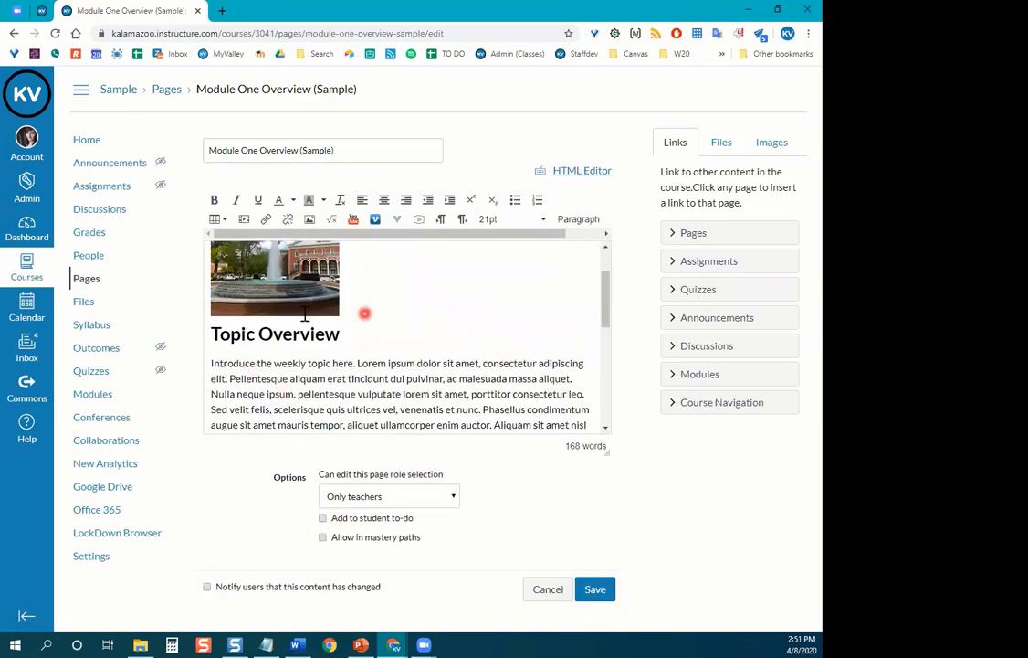
scroll(433, 339, up, 1)
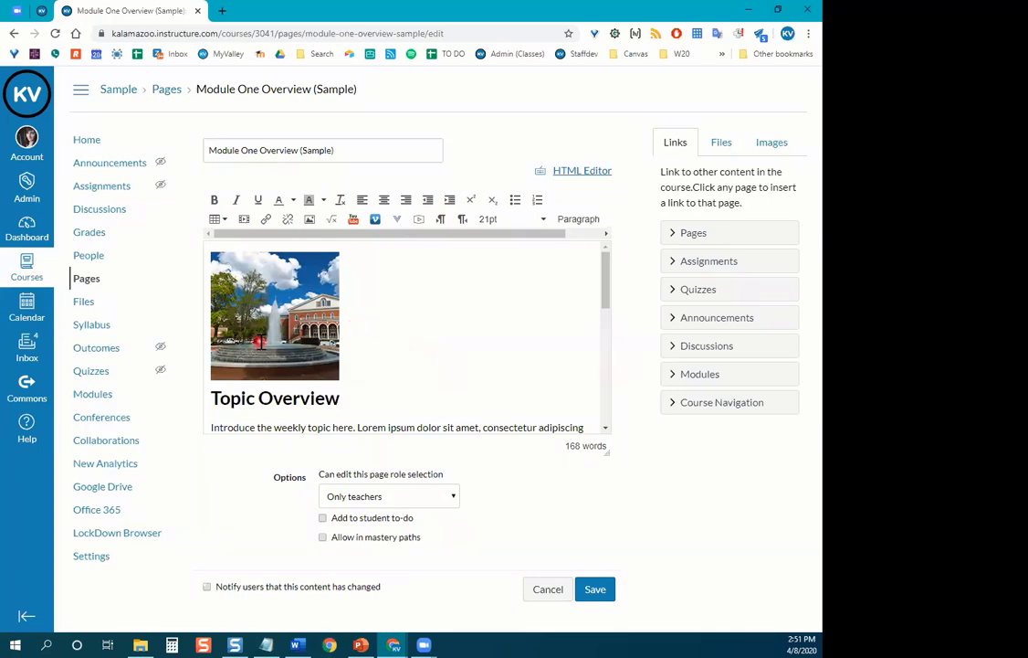
scroll(419, 341, down, 1)
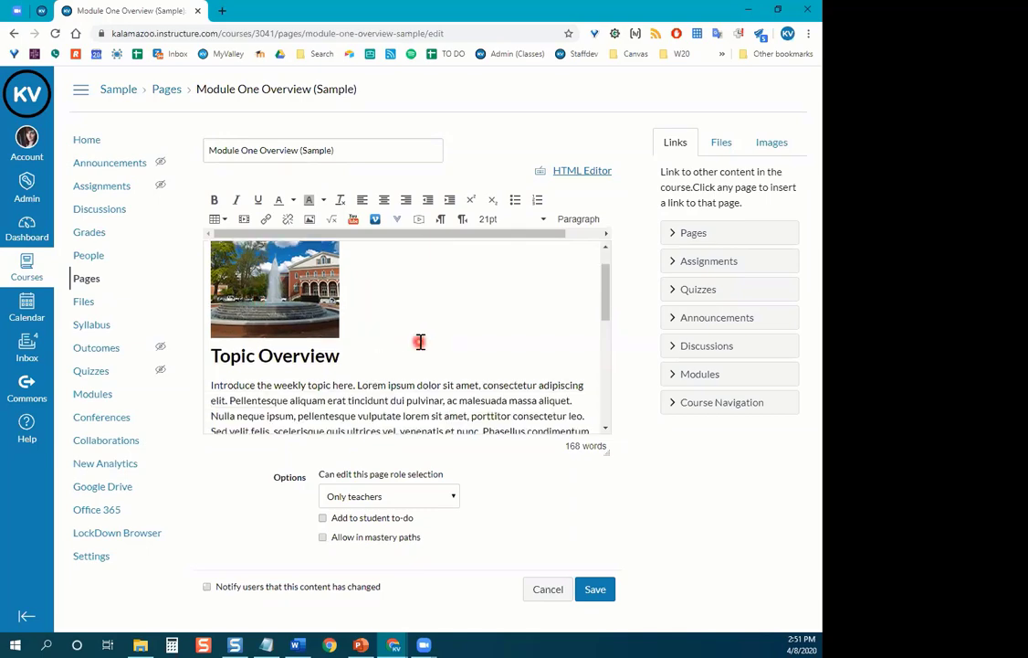
scroll(419, 317, down, 3)
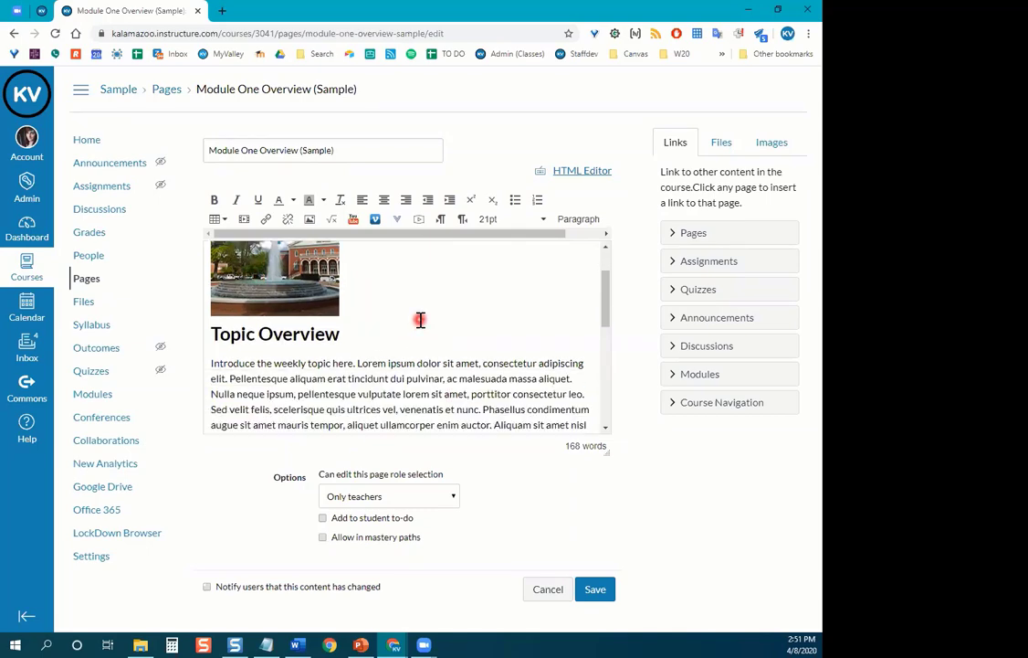
scroll(420, 318, down, 5)
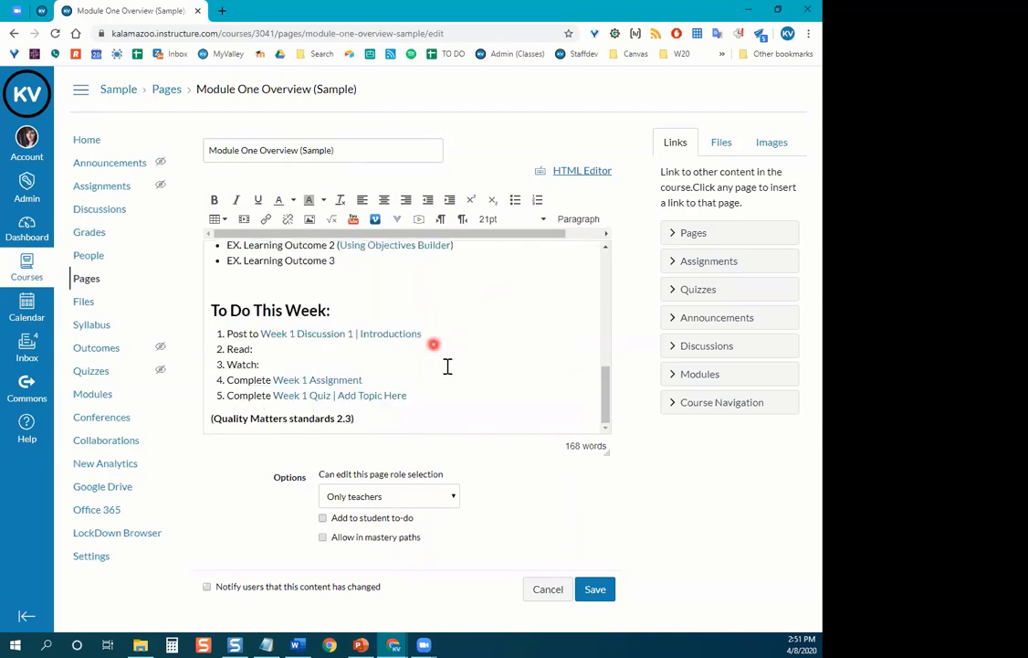
scroll(449, 369, up, 1)
scroll(448, 369, up, 6)
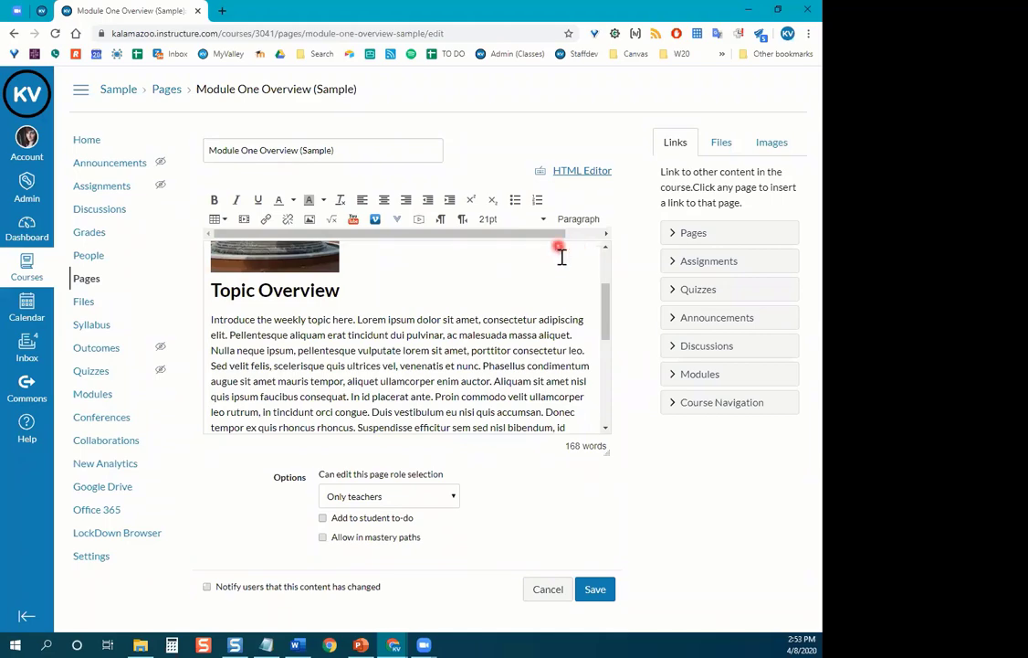
scroll(552, 309, up, 1)
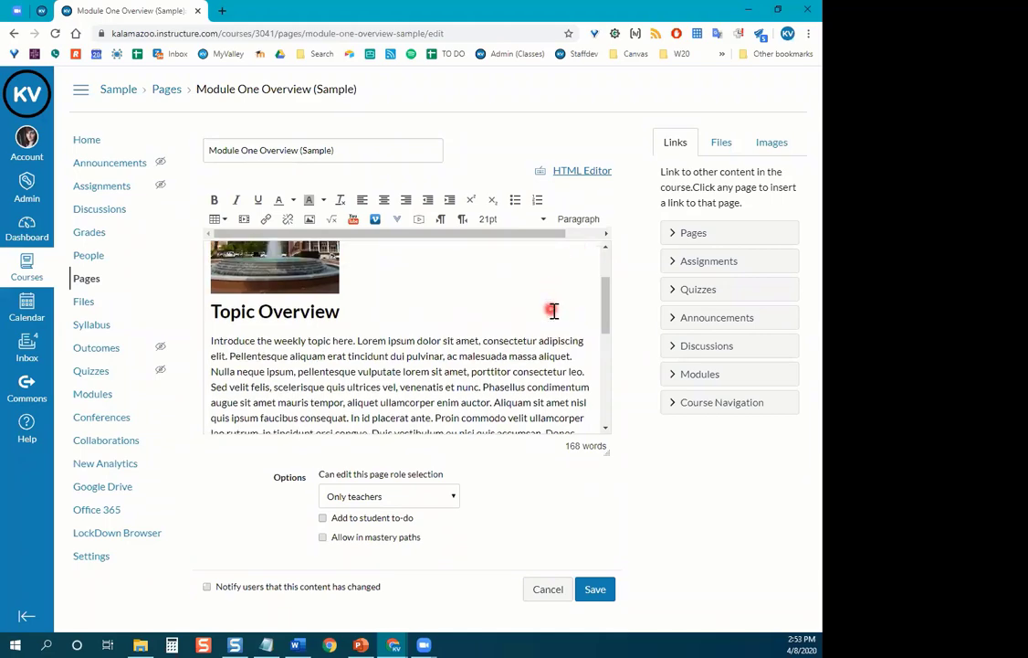
scroll(553, 311, up, 3)
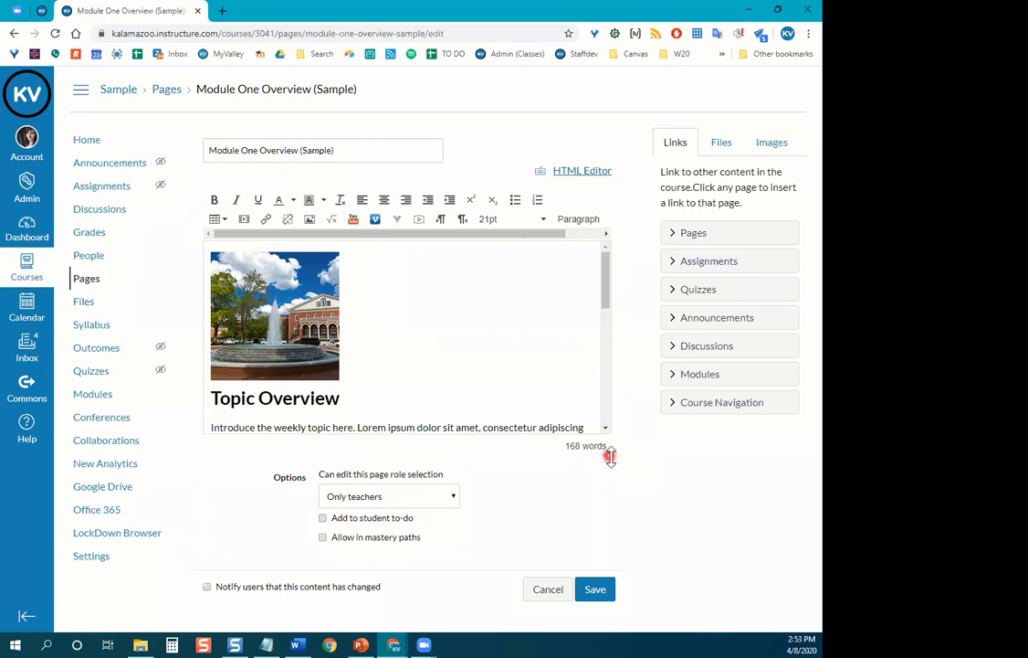
Stretch the editor taller and scroll through the five-item To Do This Week list.
drag(607, 453, 622, 605)
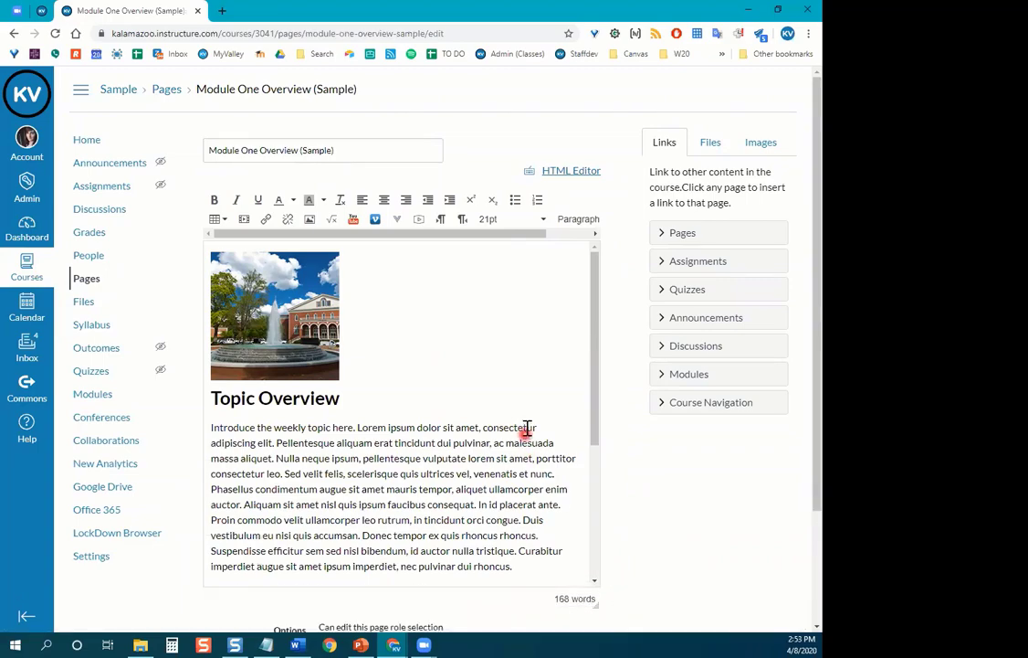
scroll(525, 425, down, 2)
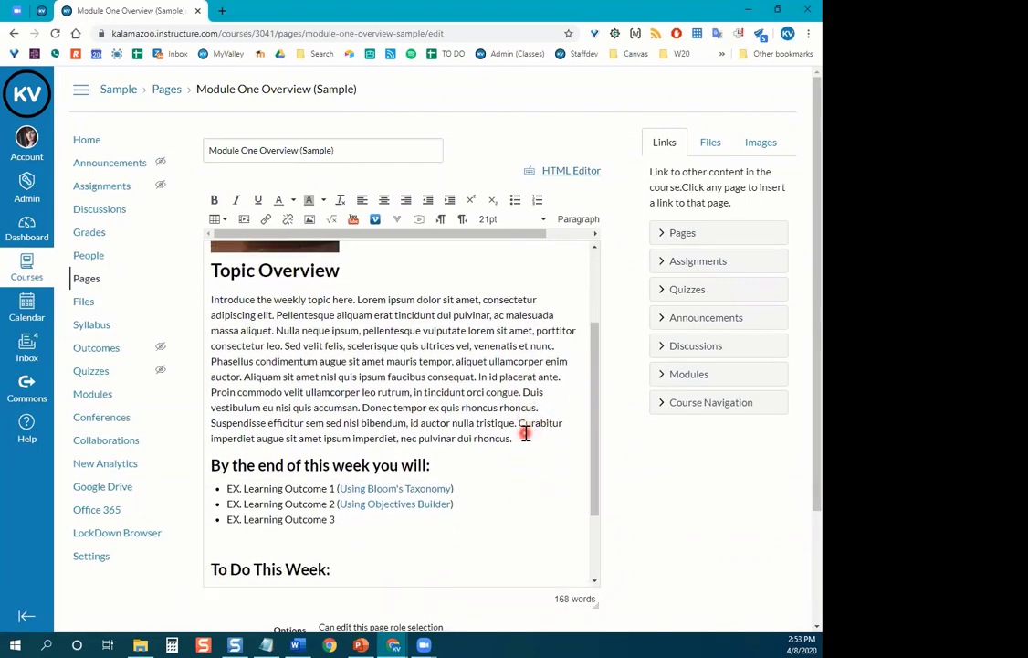
scroll(525, 434, down, 2)
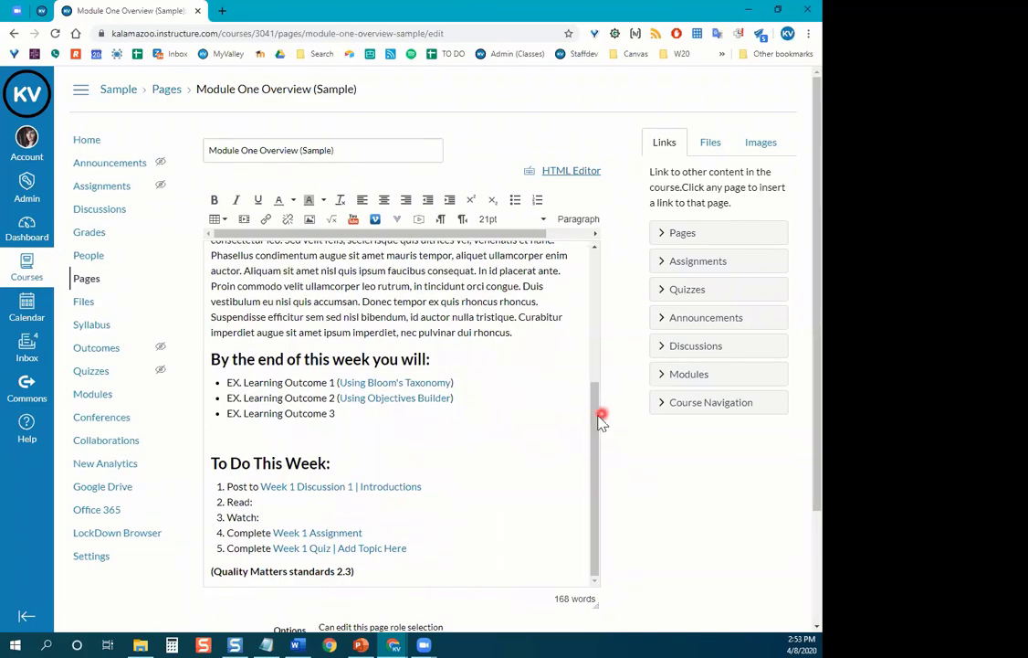
scroll(553, 419, up, 4)
scroll(546, 420, up, 1)
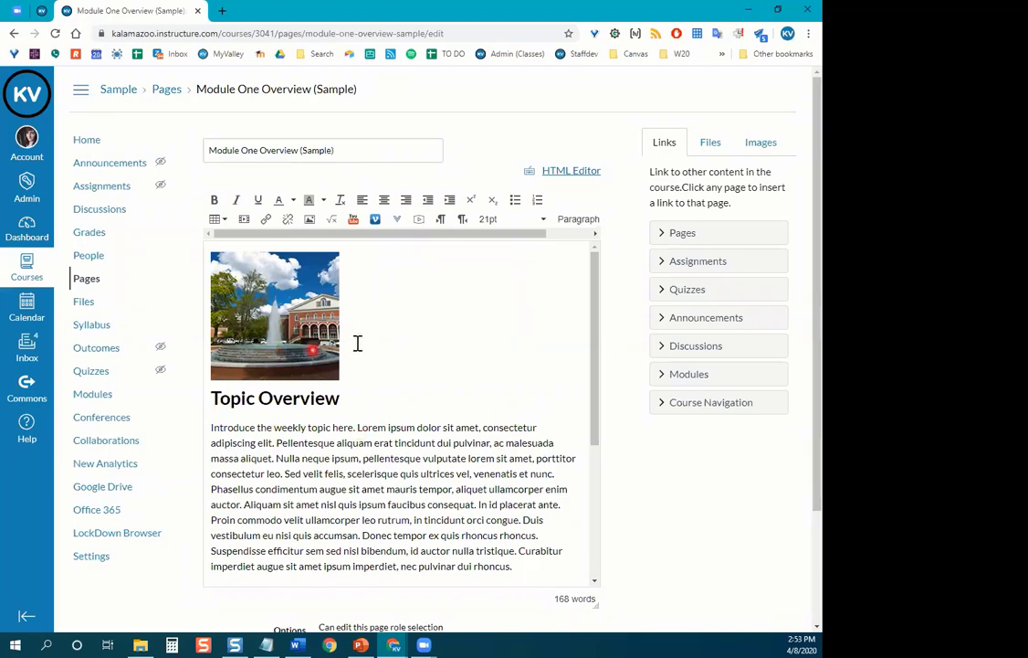
Delete the fountain campus image from the top of the overview page.
click(305, 307)
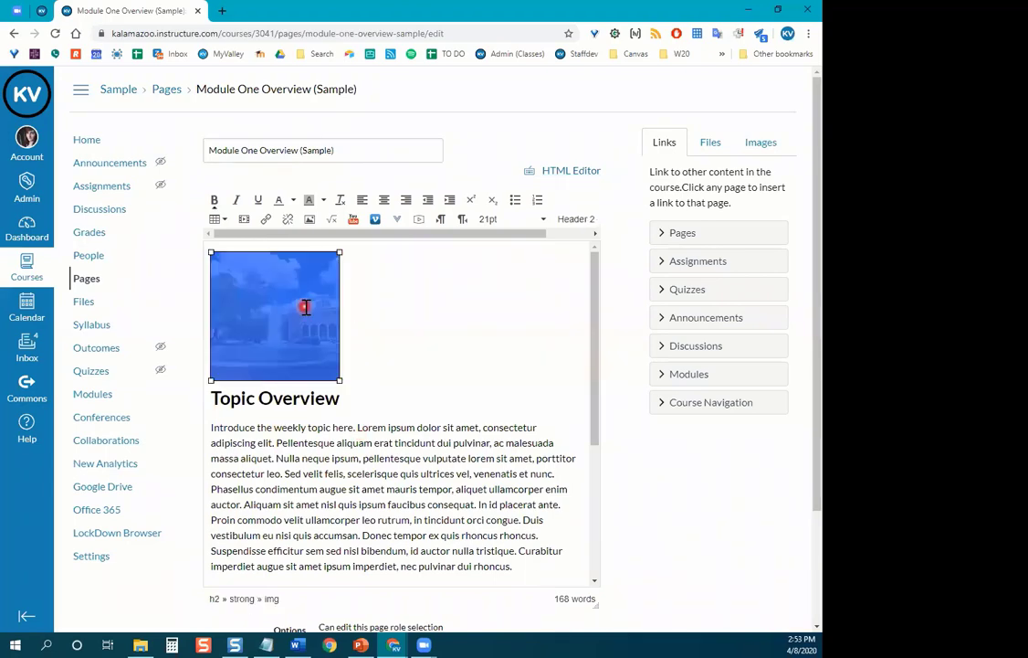
click(367, 314)
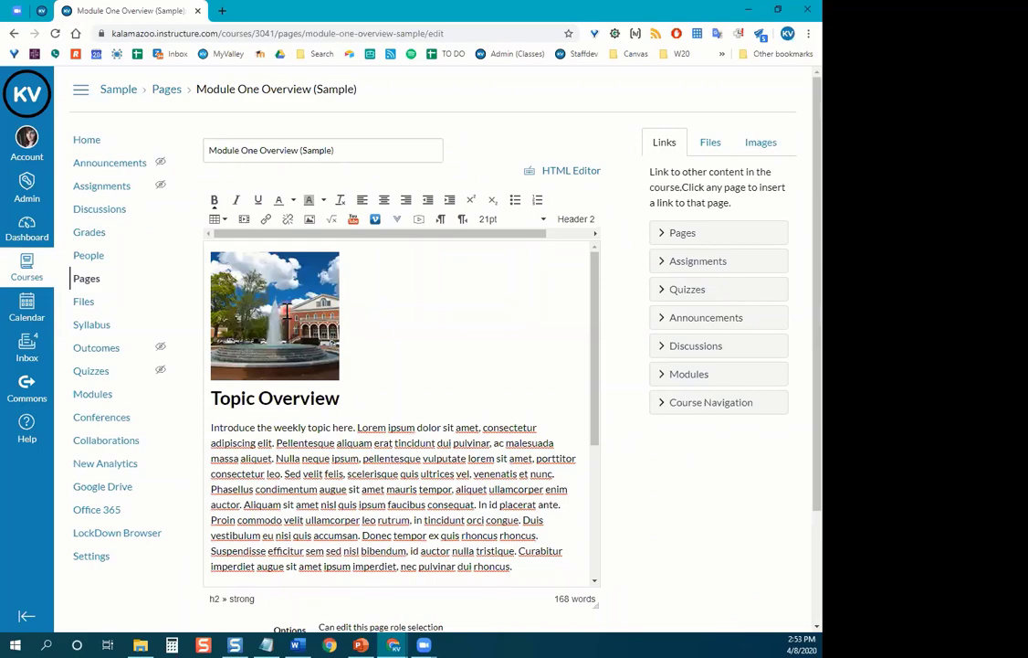
click(285, 307)
click(362, 373)
key(BackSpace)
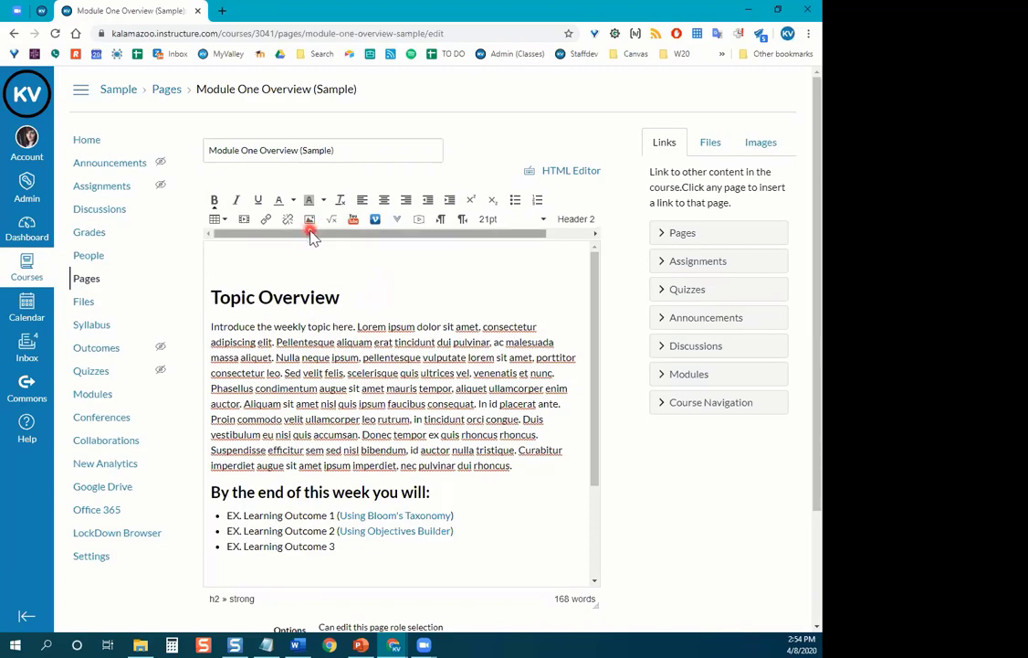
Reset the browser zoom to 100% and place the cursor above Topic Overview.
key(ctrl+plus)
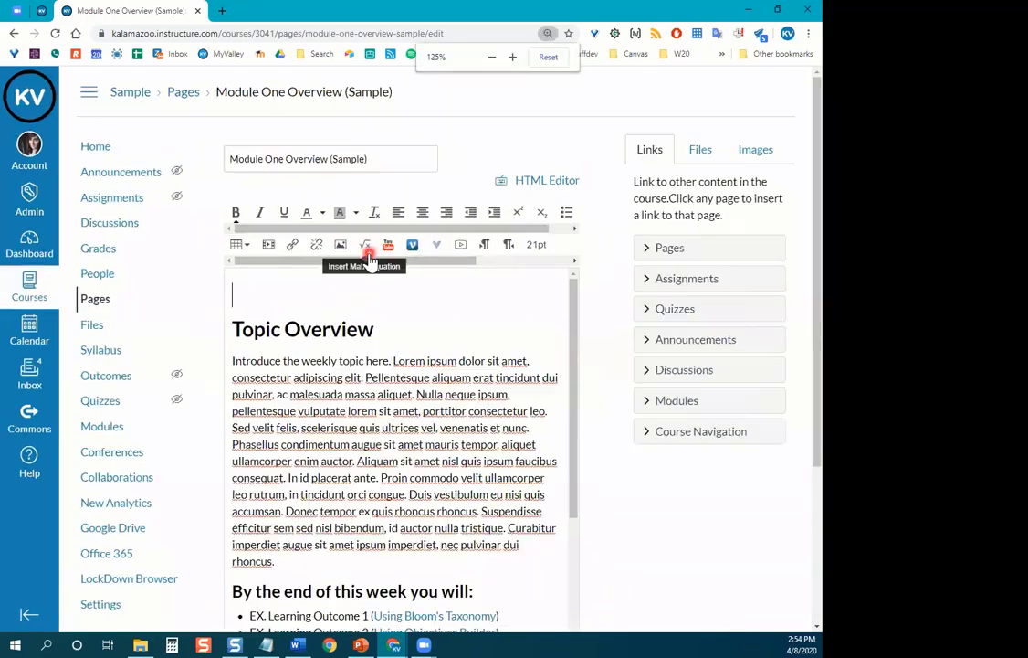
key(ctrl+plus)
key(ctrl+plus)
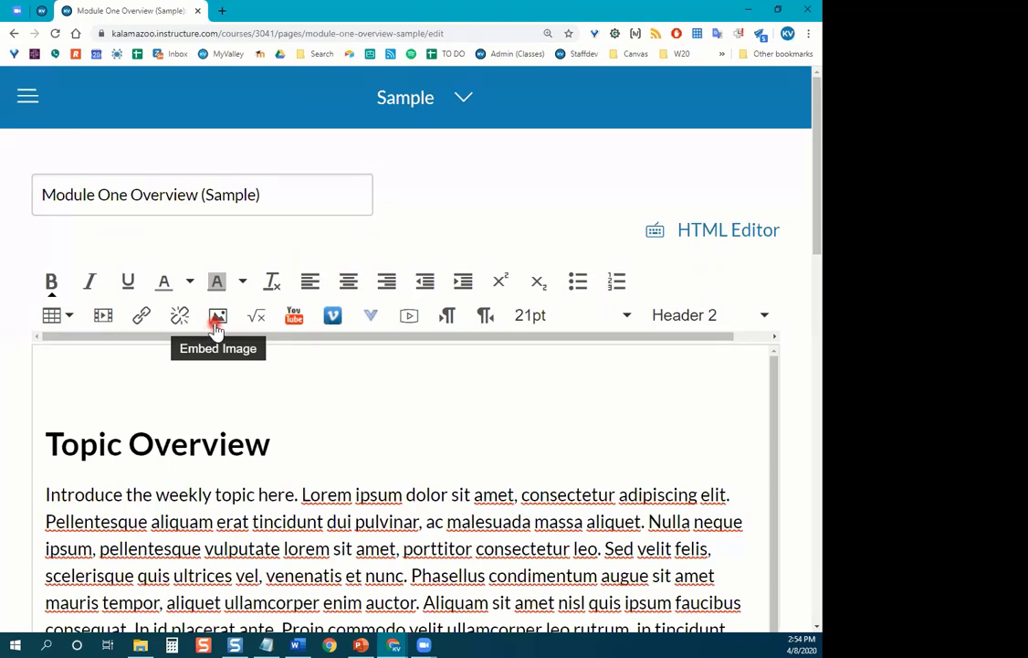
click(548, 33)
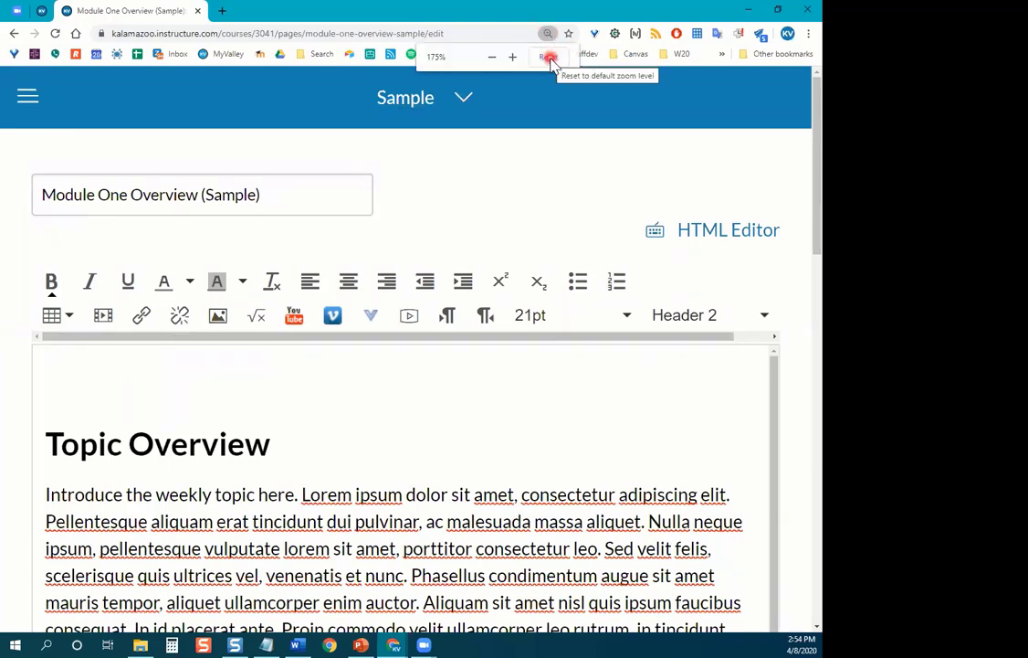
click(549, 57)
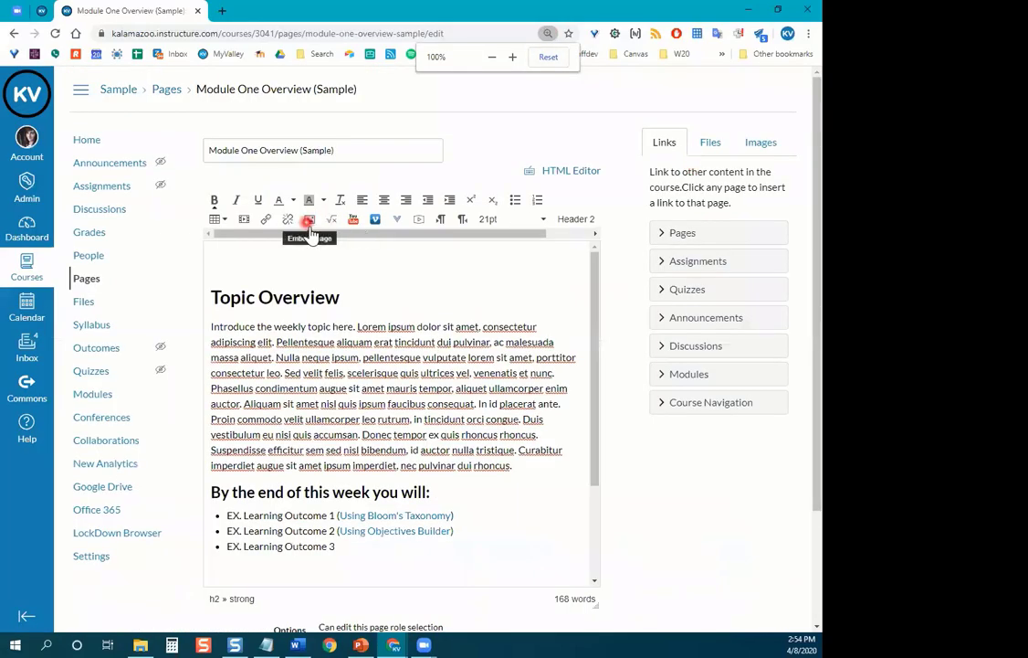
click(318, 255)
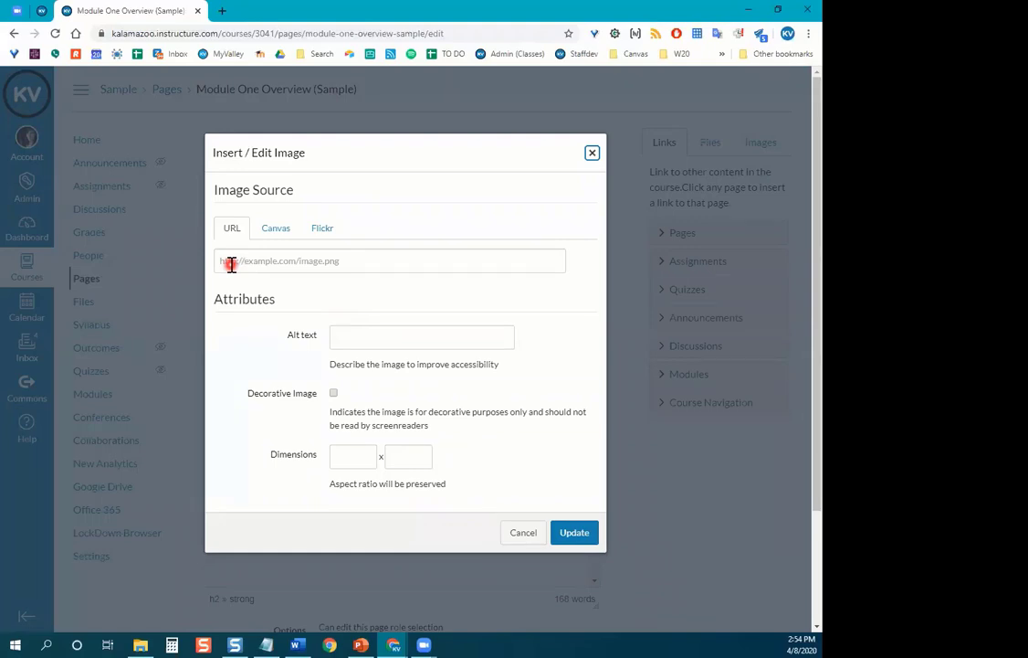
Search Flickr for 'plants' images in the Insert / Edit Image dialog.
click(277, 235)
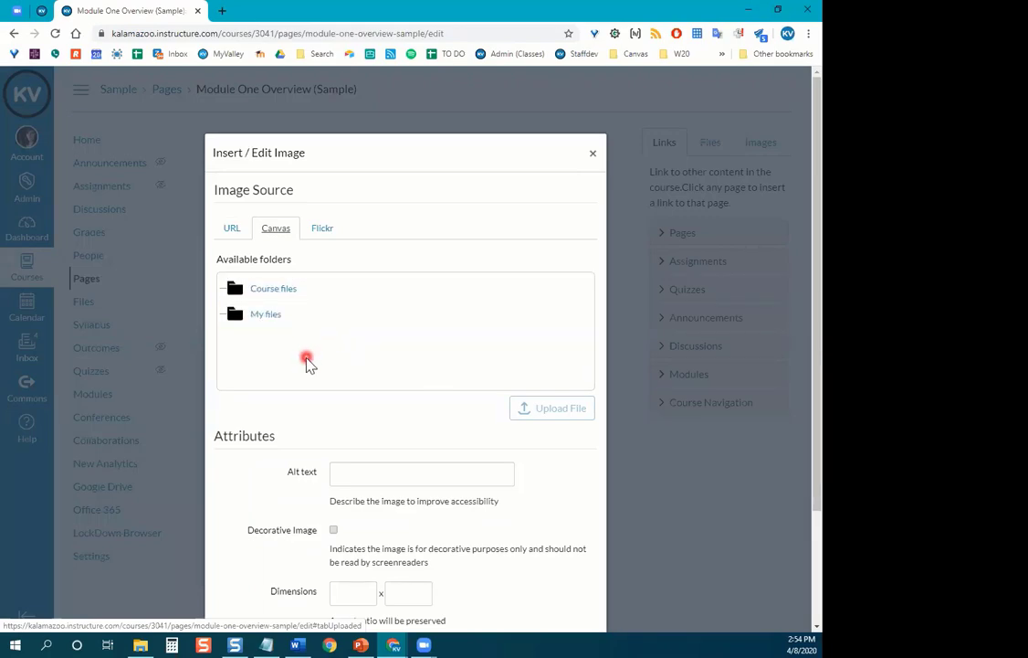
click(325, 239)
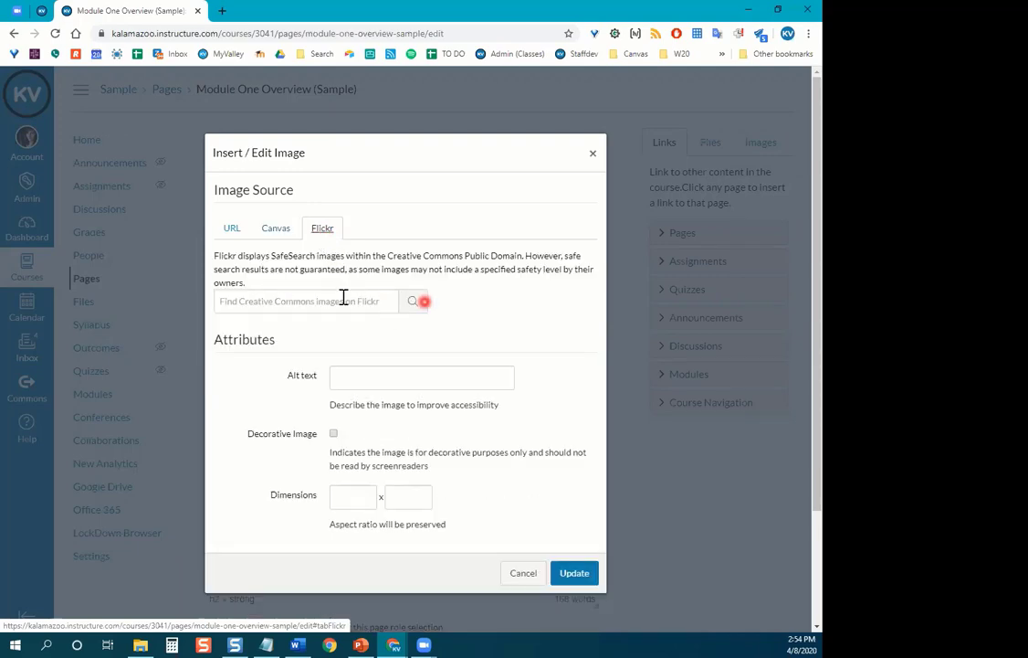
click(309, 301)
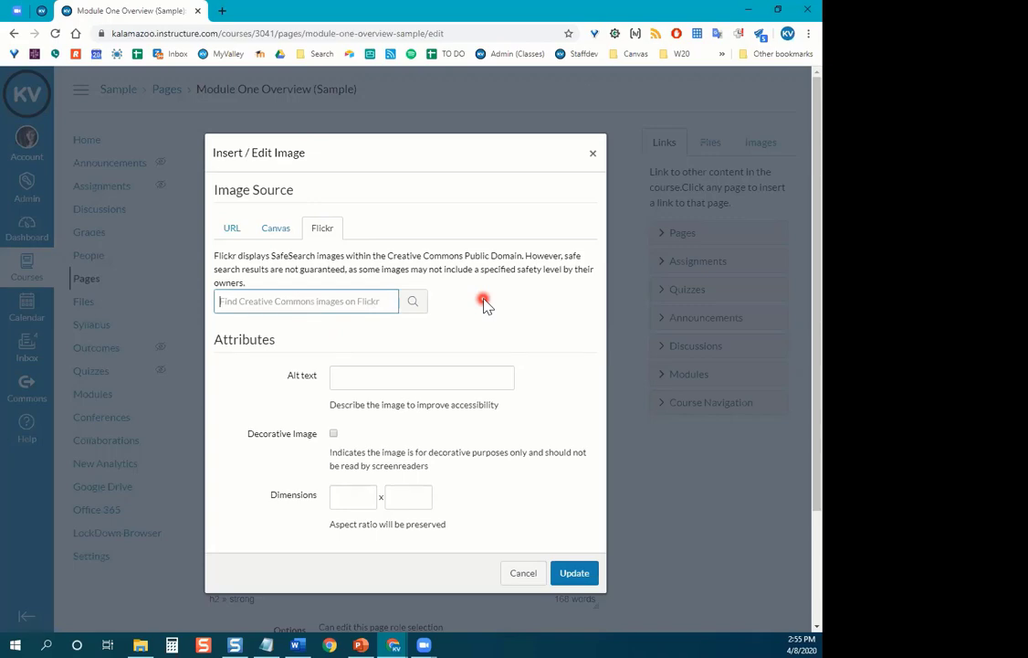
text(gl)
key(BackSpace)
text(pla)
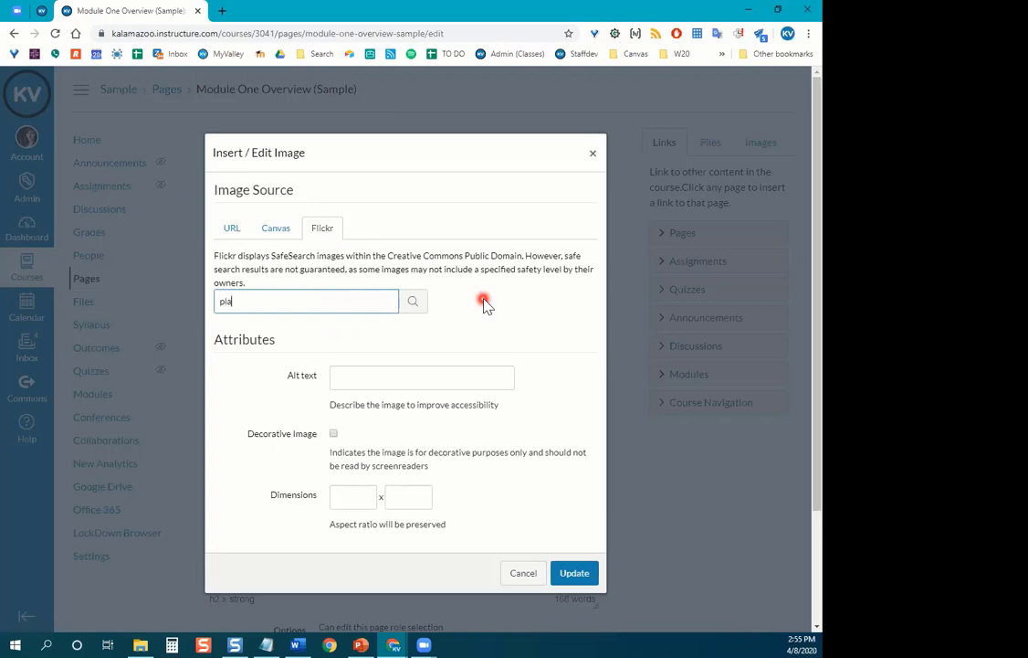
text(nts)
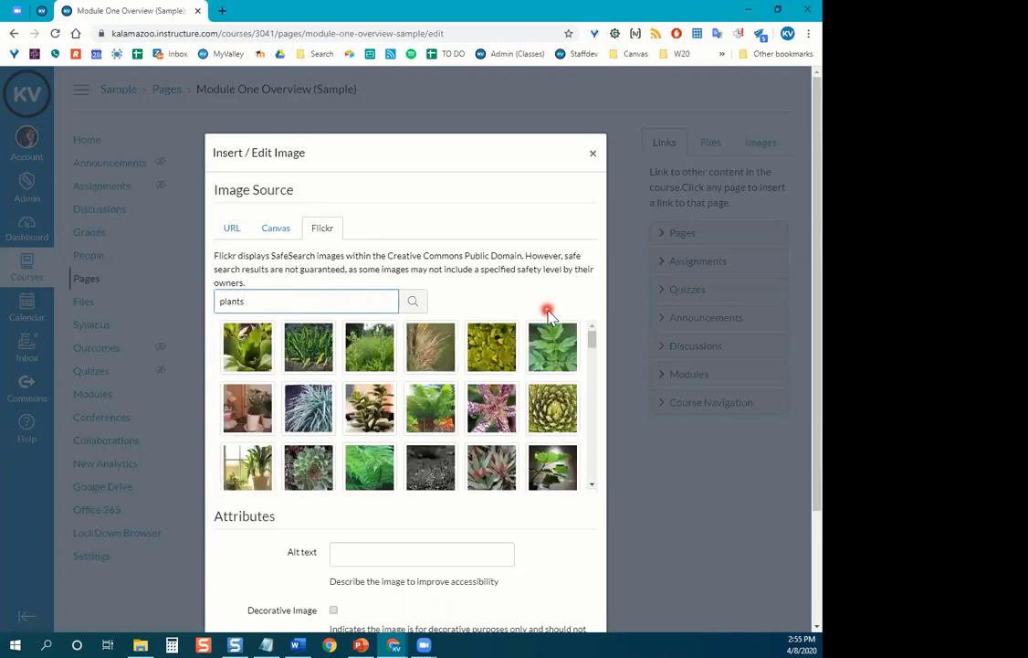
scroll(553, 361, down, 5)
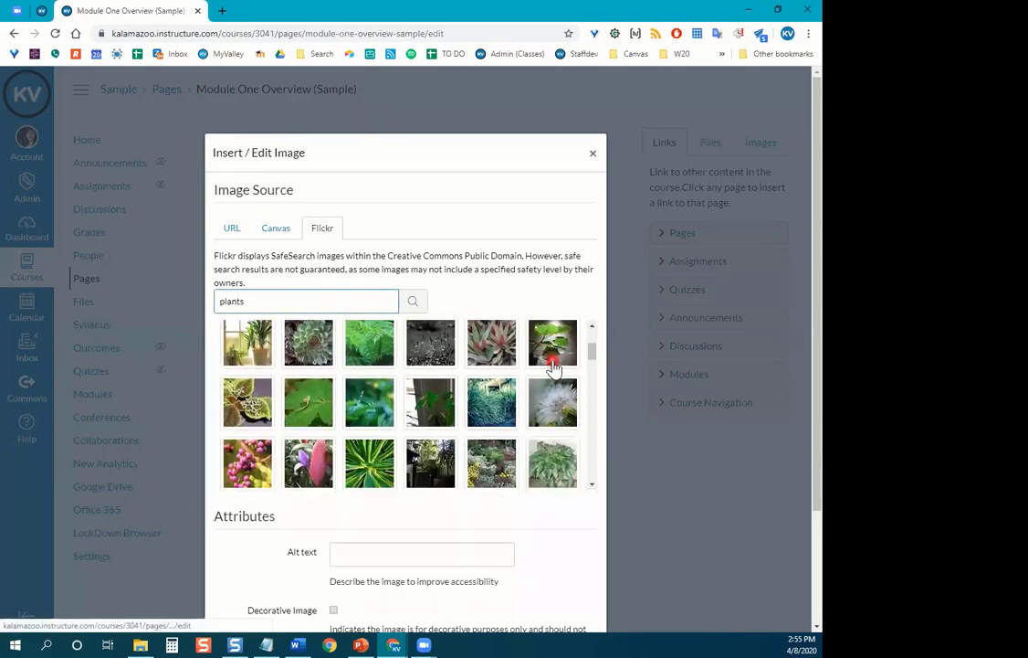
scroll(551, 367, down, 2)
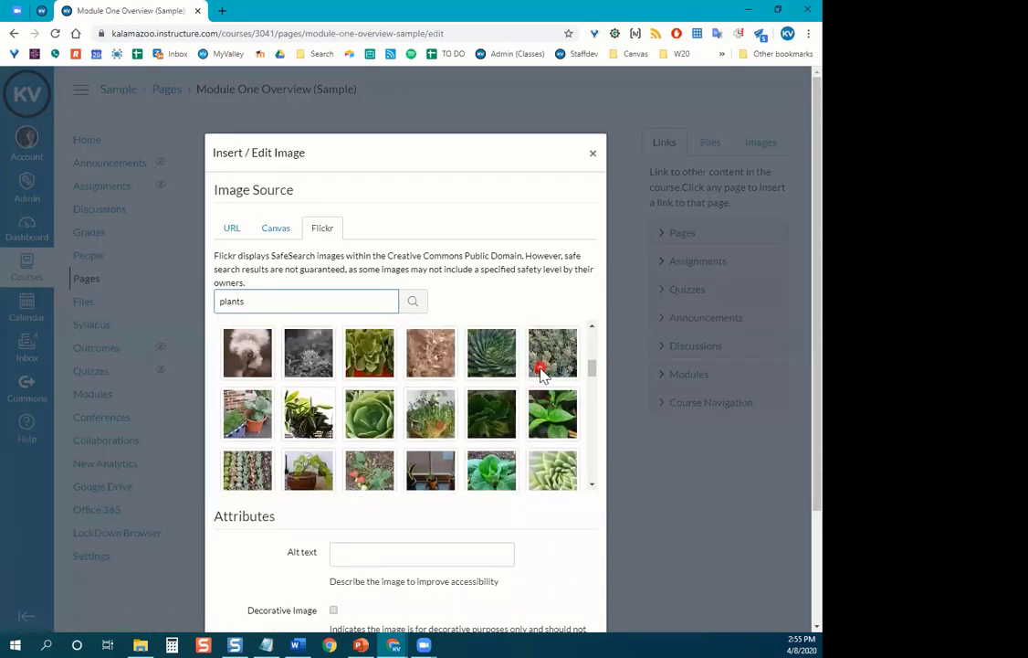
scroll(541, 372, up, 5)
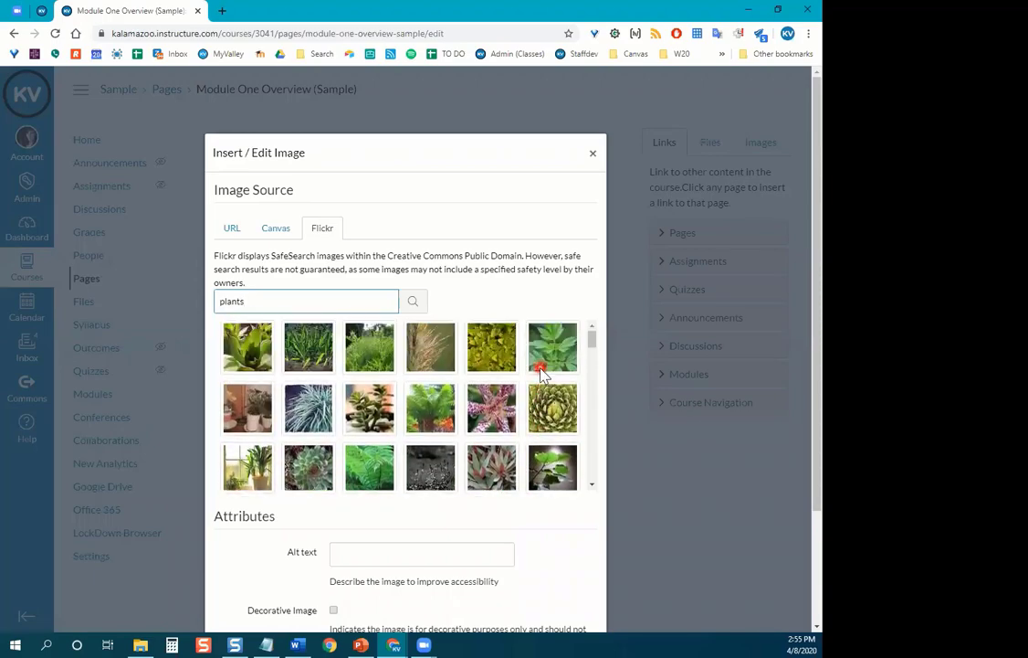
scroll(434, 393, down, 1)
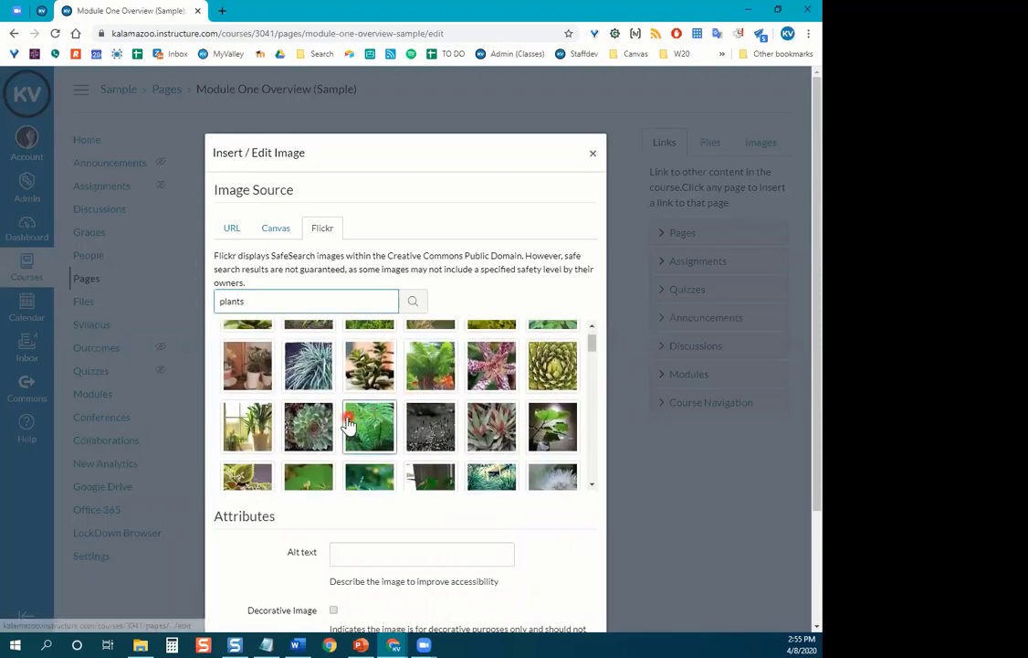
scroll(354, 423, up, 1)
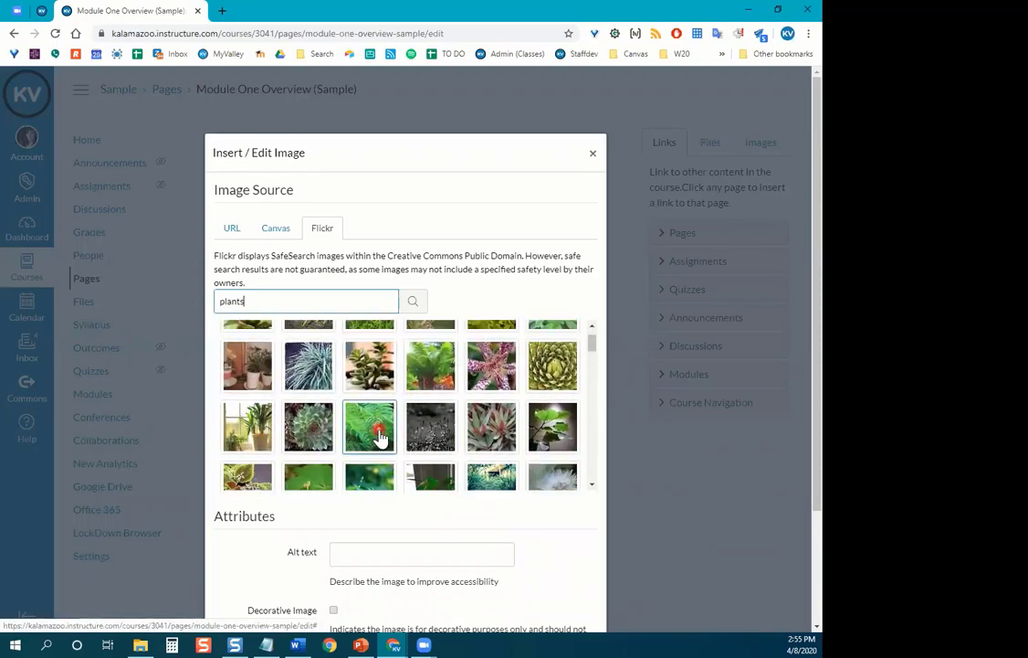
scroll(380, 423, down, 1)
scroll(383, 422, up, 1)
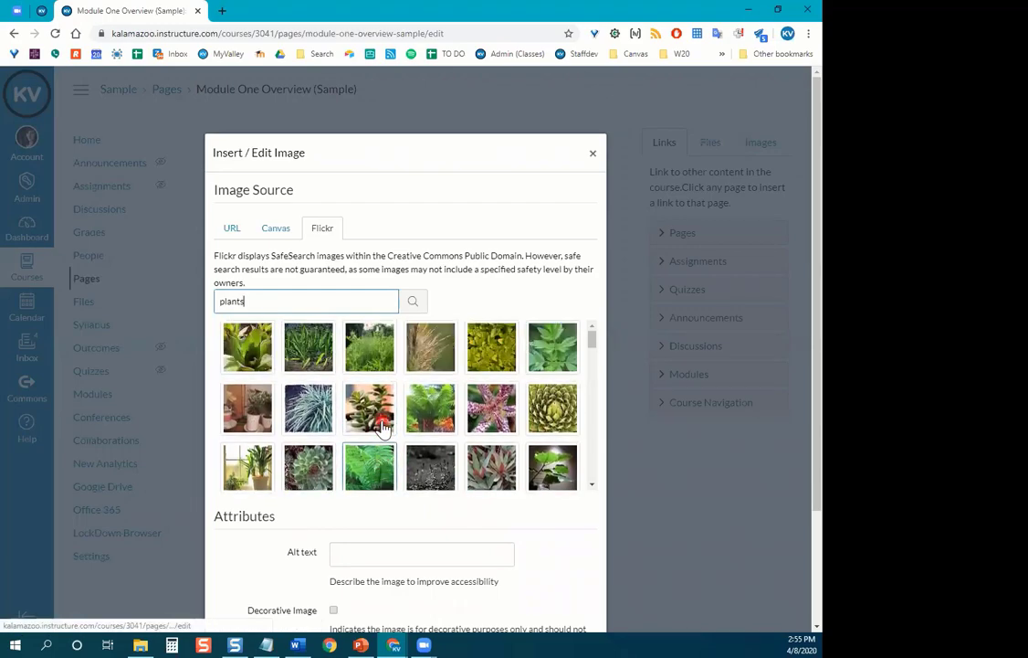
Insert the first Plant photo at 500 × 375, marked as a decorative image.
click(242, 349)
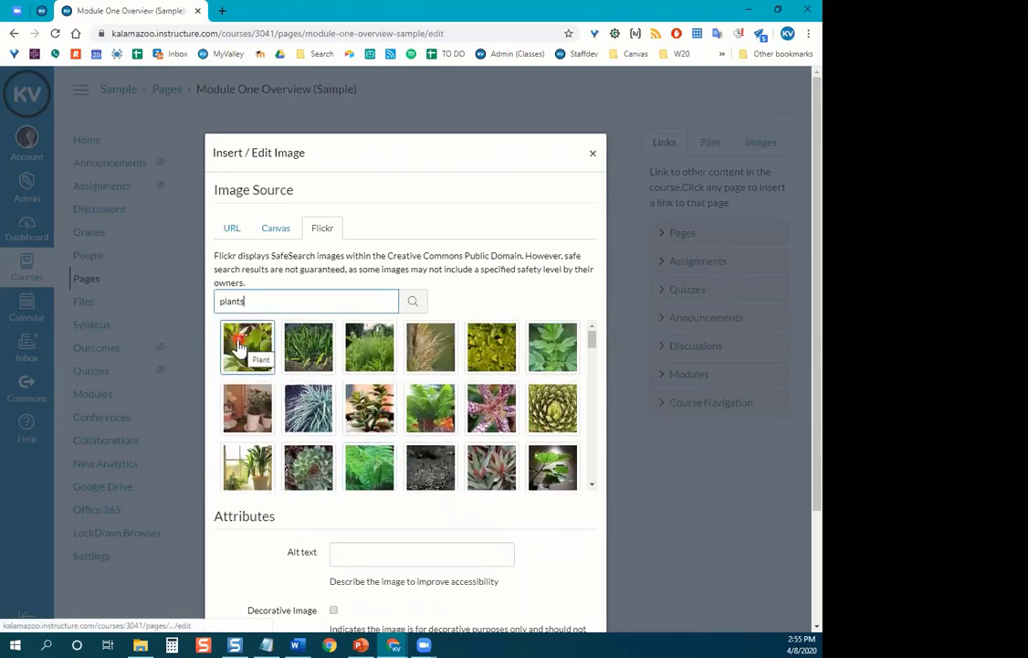
scroll(581, 542, down, 2)
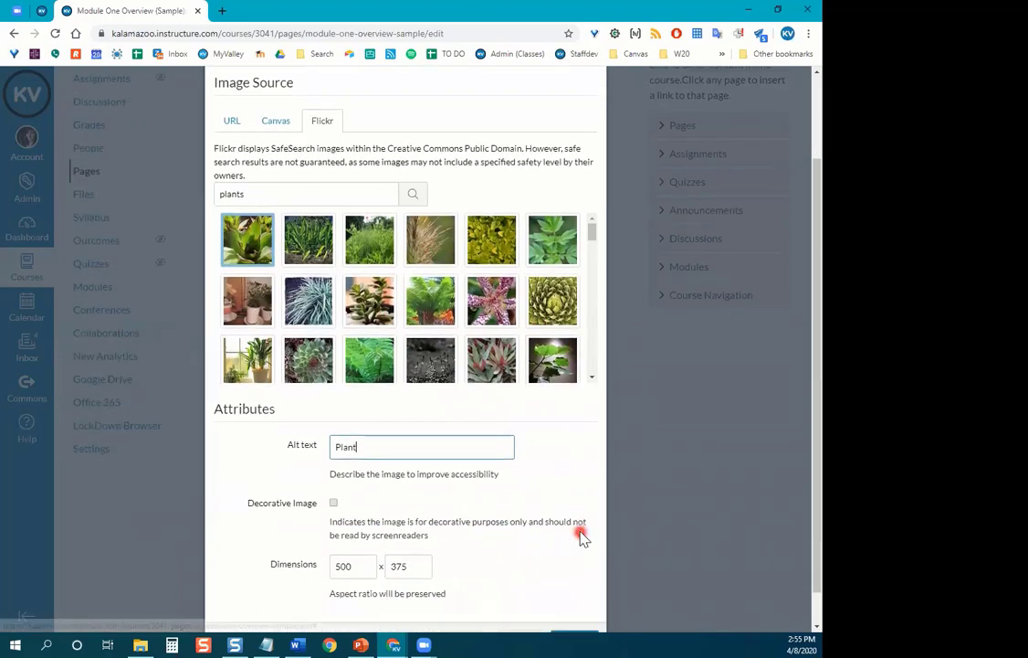
scroll(581, 537, down, 1)
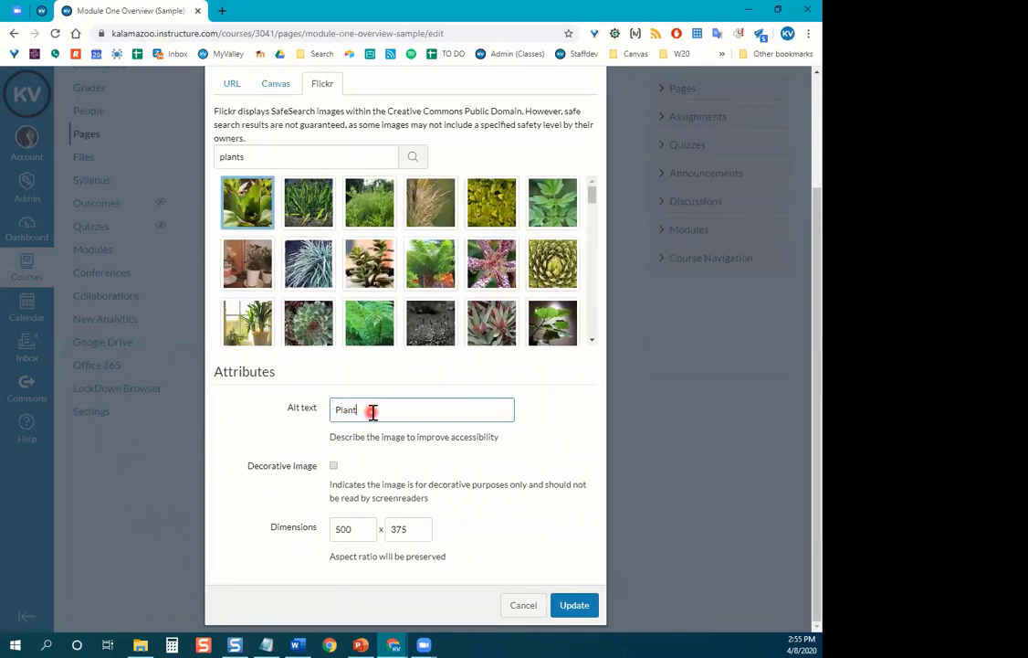
drag(372, 411, 327, 408)
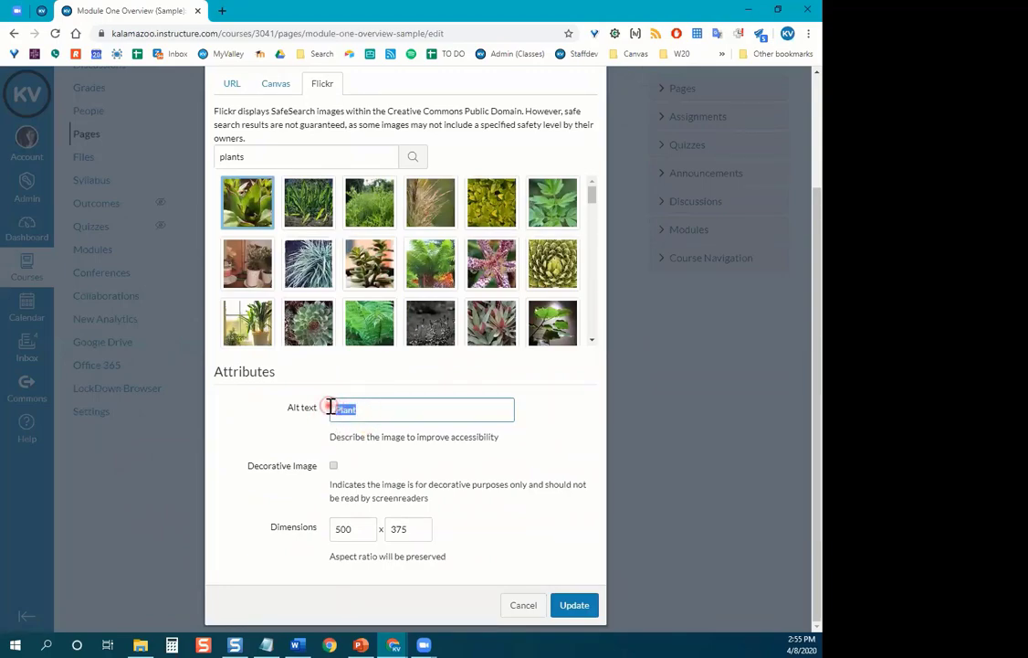
click(276, 443)
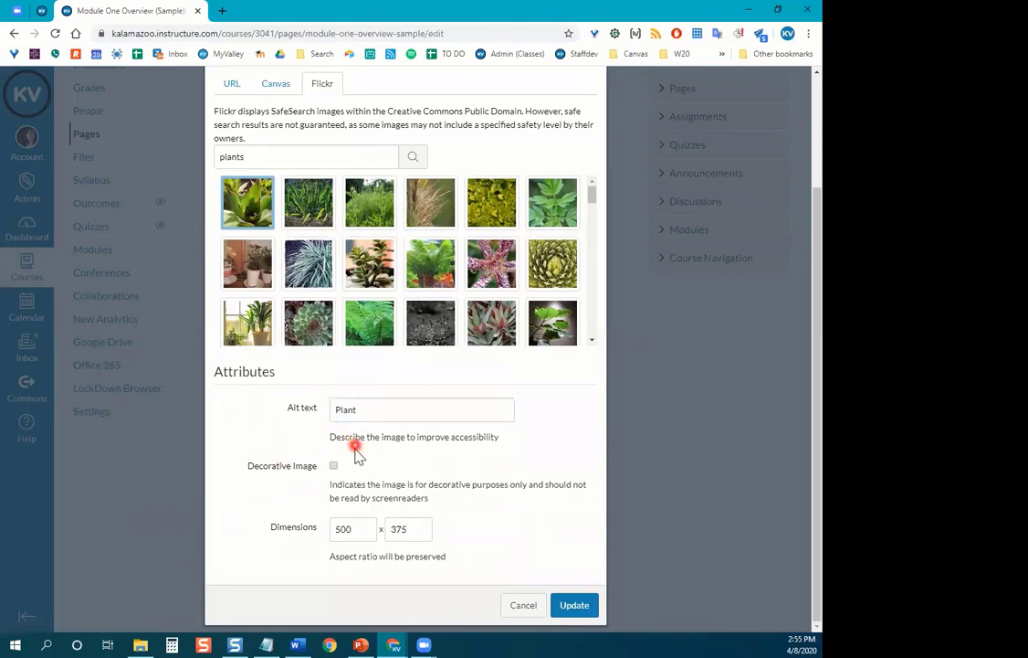
click(333, 467)
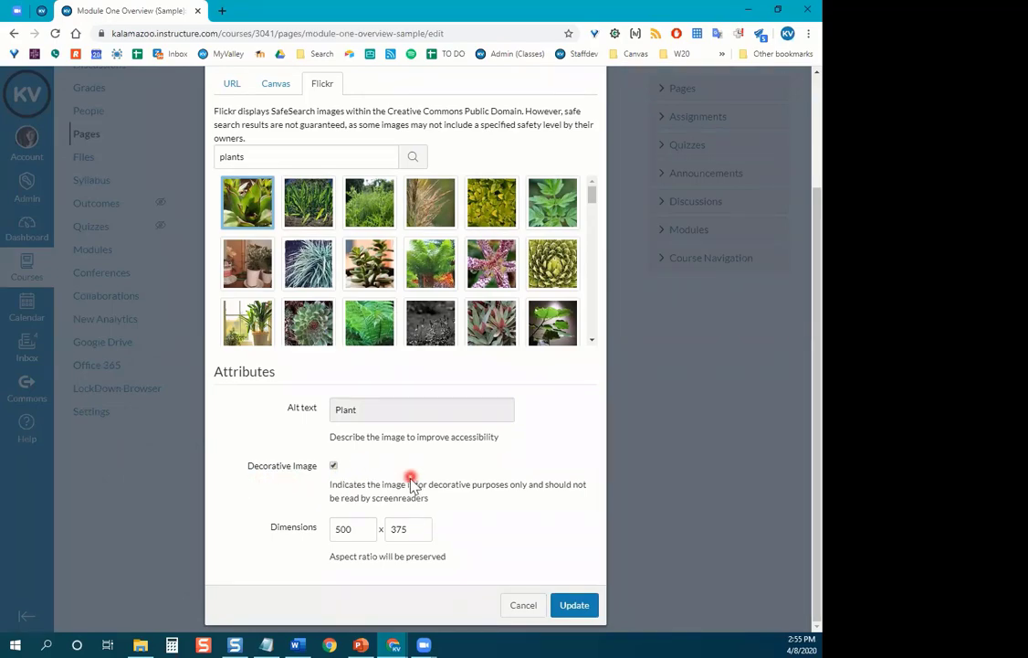
click(580, 617)
Insert the Flickr plant photo at the top of the page and check it sits above Topic Overview.
click(575, 605)
scroll(542, 373, up, 3)
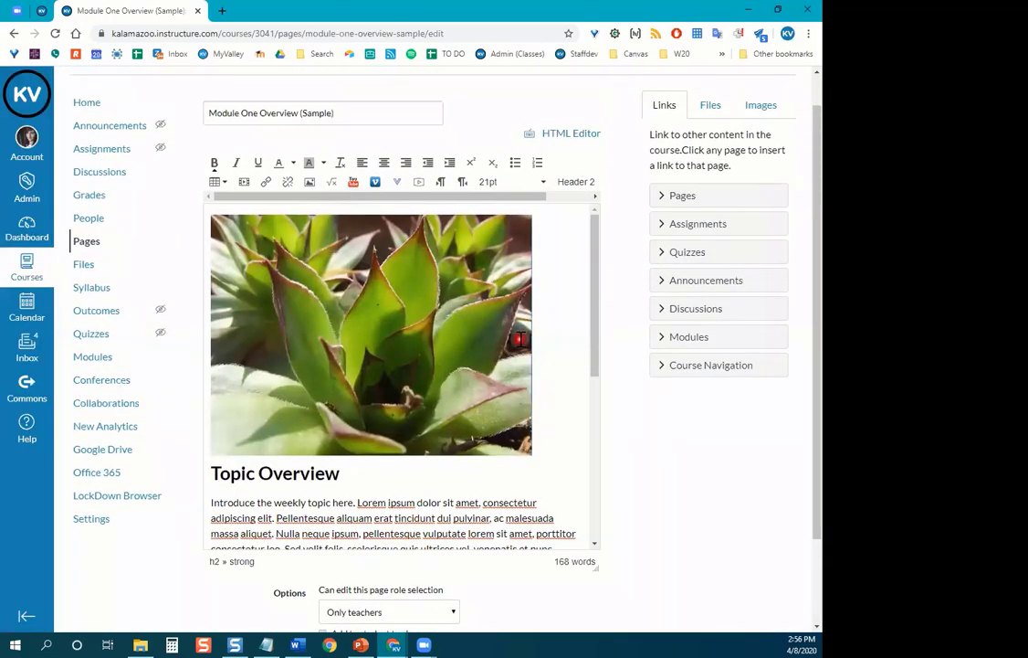
scroll(438, 347, down, 1)
scroll(411, 363, up, 2)
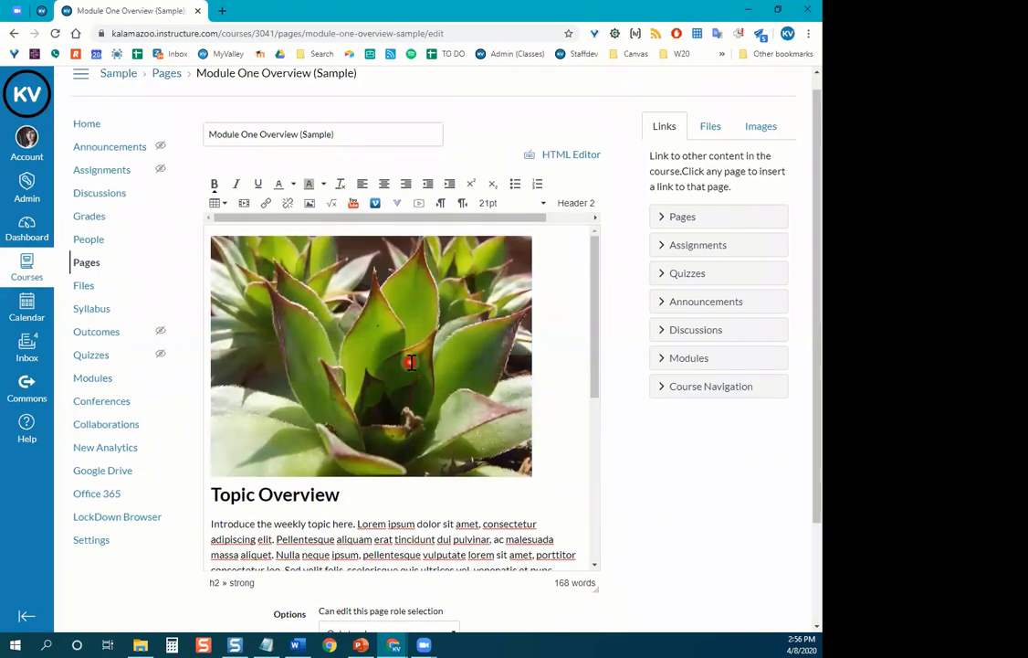
scroll(411, 362, down, 4)
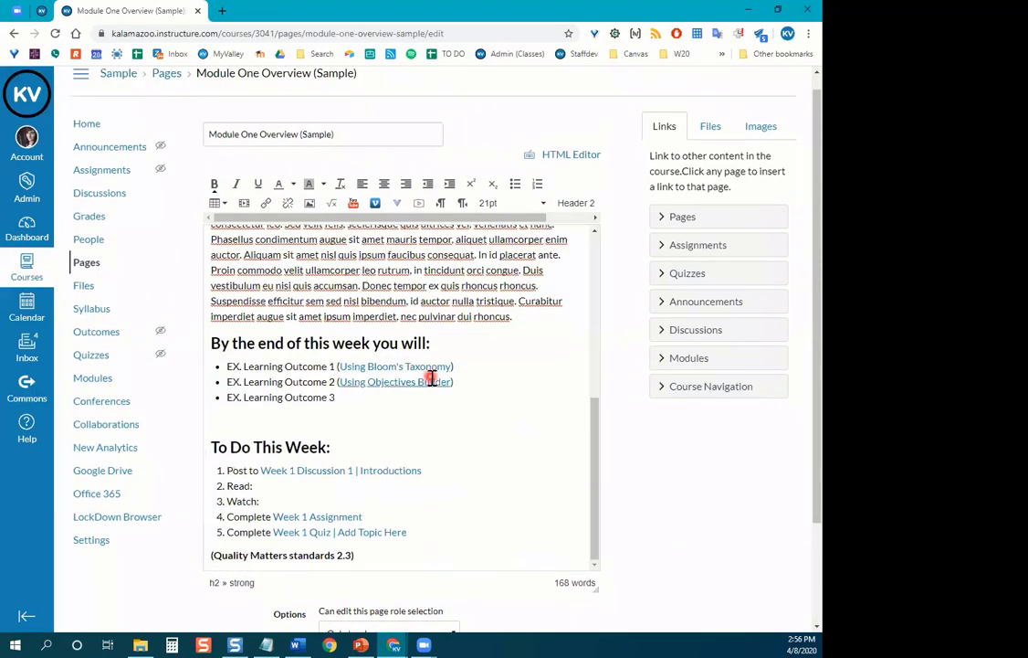
scroll(429, 374, down, 2)
scroll(572, 371, up, 5)
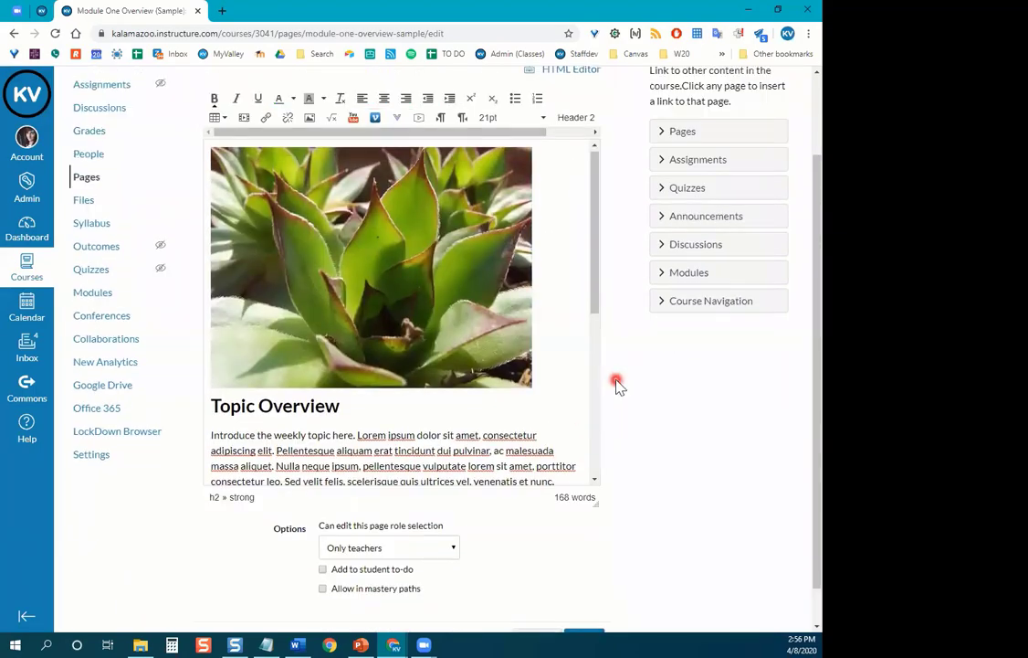
scroll(618, 383, up, 1)
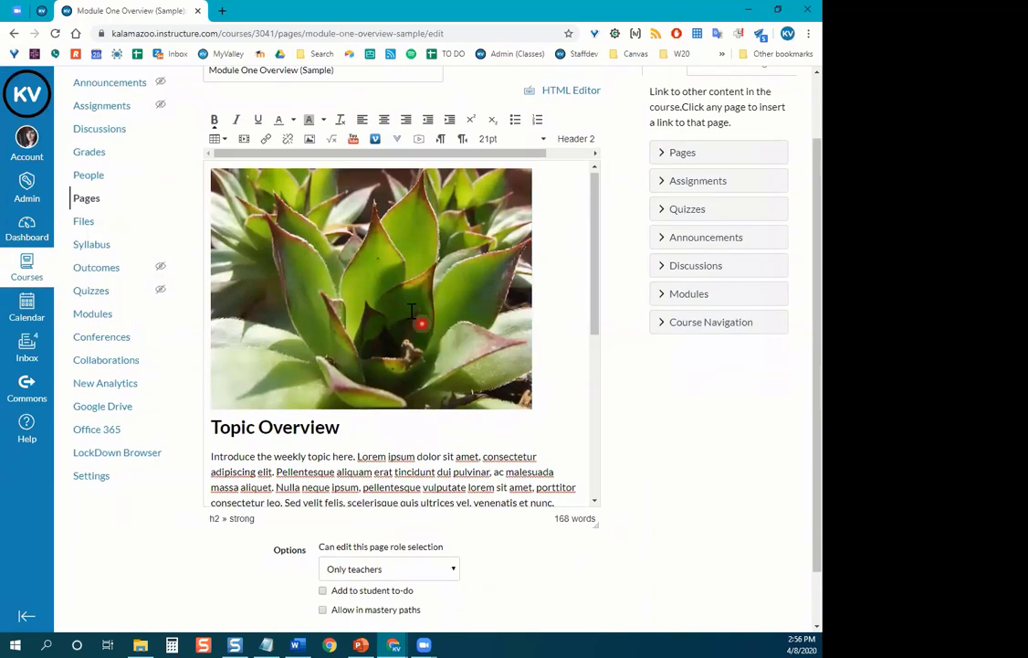
click(343, 256)
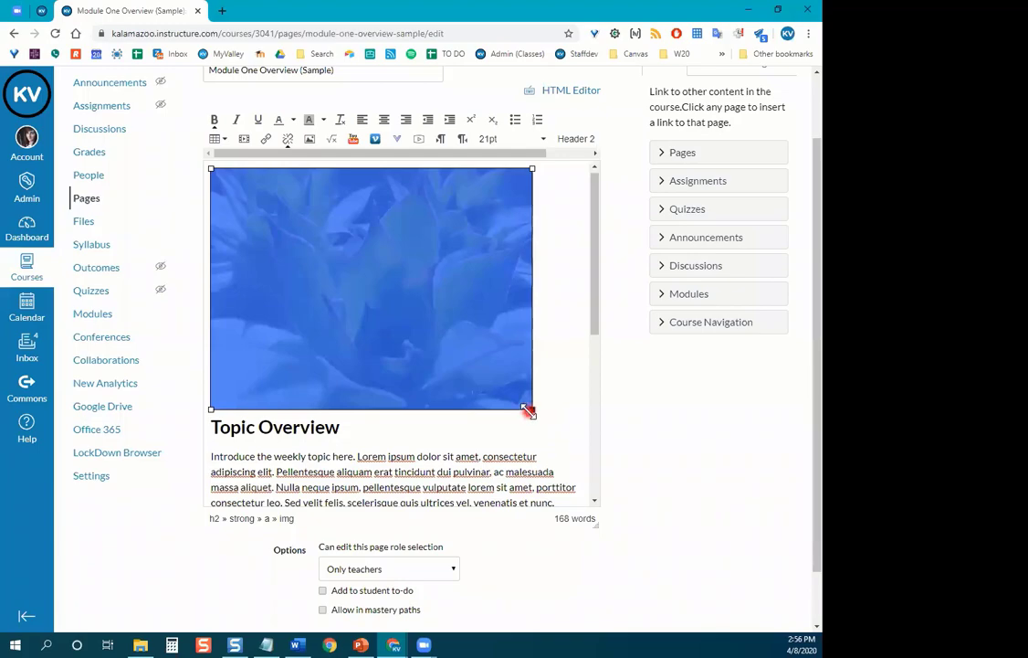
mouse_move(529, 412)
mouse_down()
mouse_move(633, 488)
mouse_move(524, 388)
mouse_move(365, 288)
mouse_move(535, 379)
mouse_move(477, 340)
mouse_move(537, 414)
mouse_move(532, 407)
mouse_up()
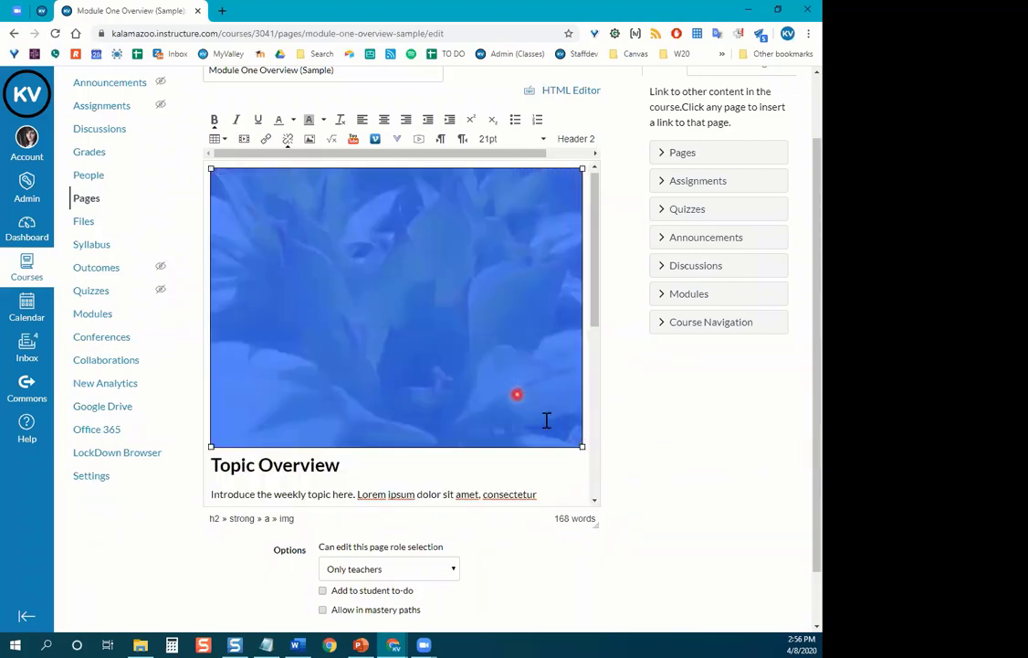
drag(581, 445, 502, 386)
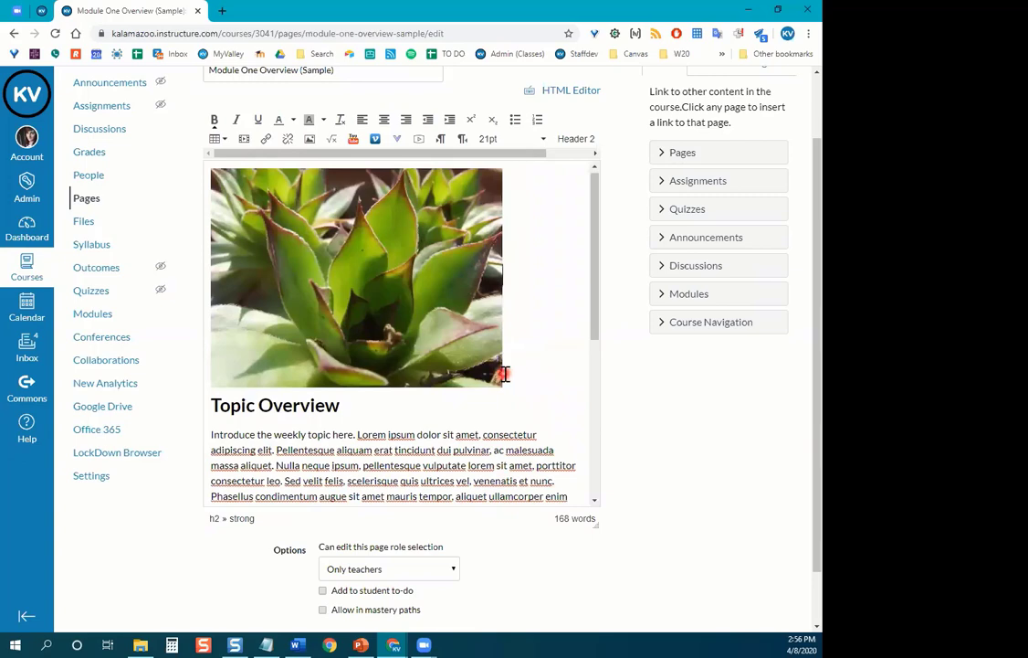
click(485, 350)
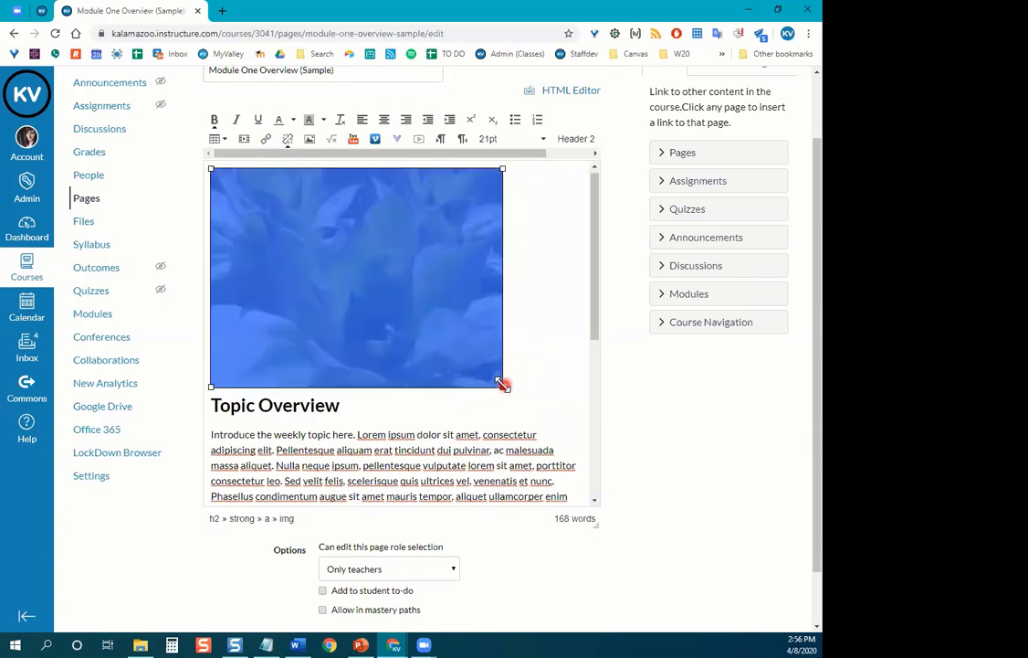
click(521, 382)
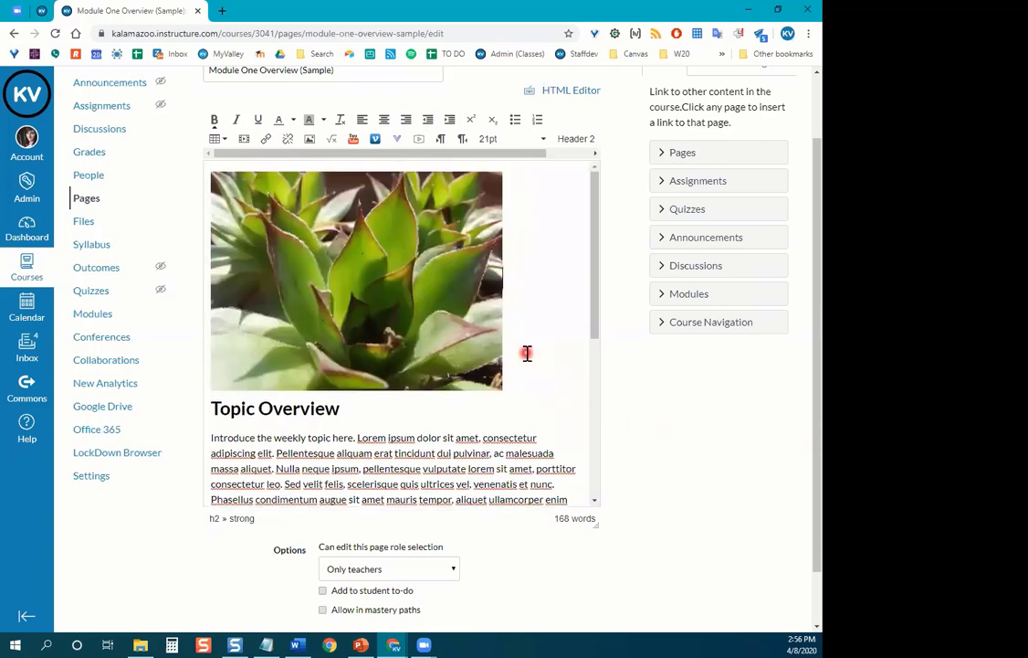
click(530, 378)
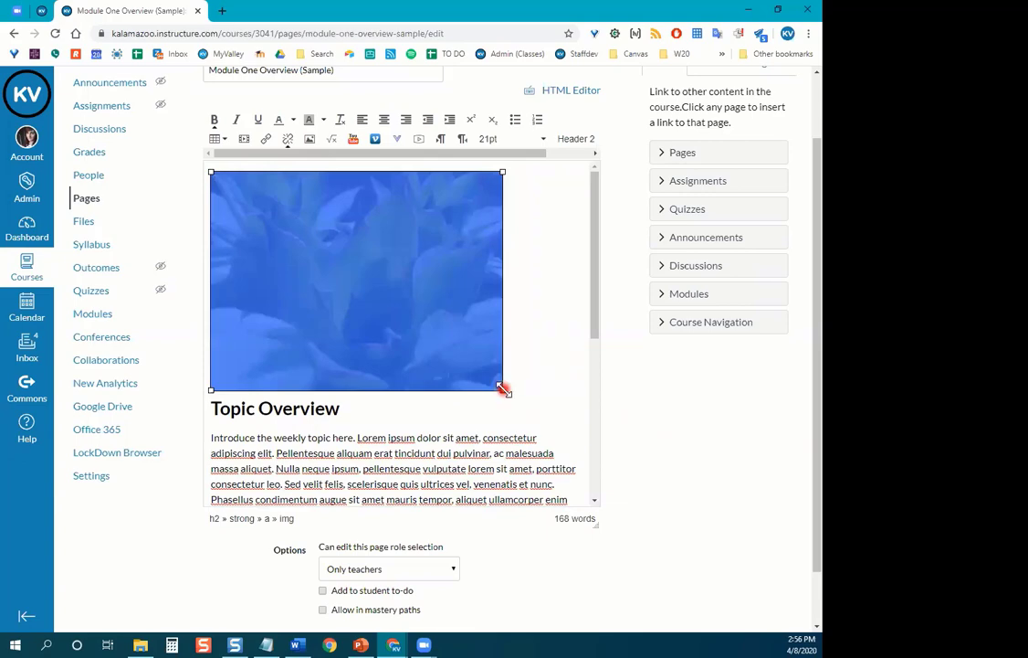
drag(503, 390, 475, 368)
click(544, 321)
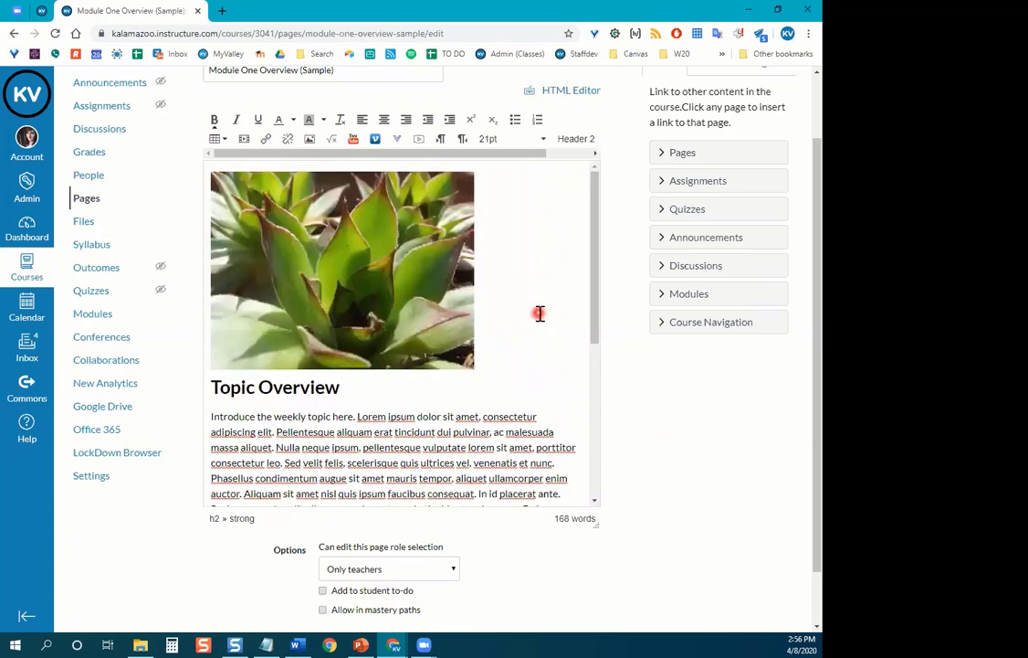
scroll(539, 314, down, 5)
scroll(539, 314, down, 1)
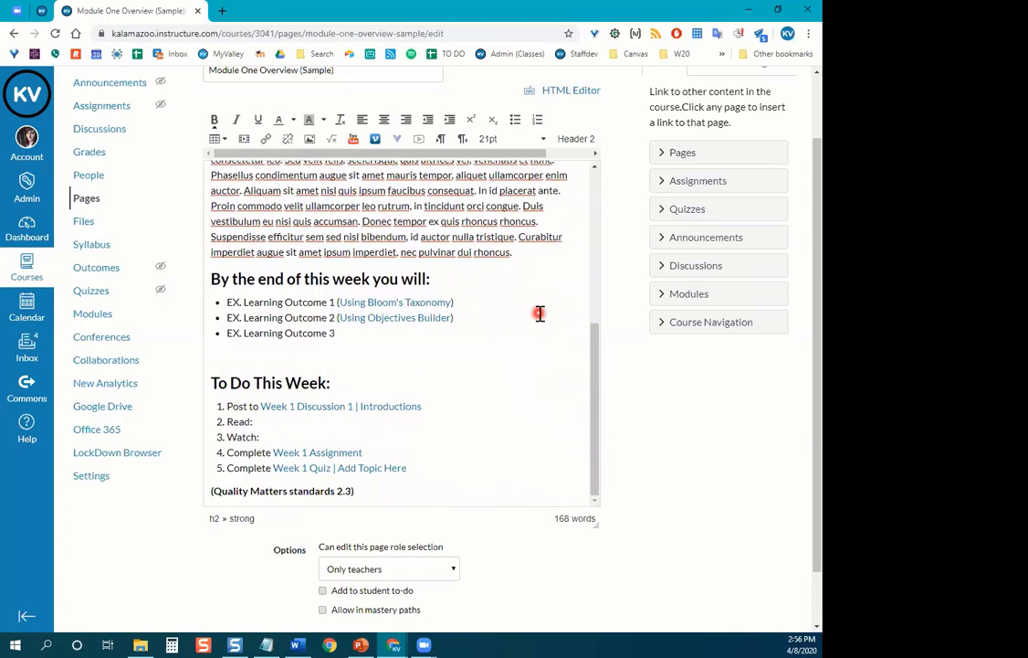
scroll(529, 310, up, 5)
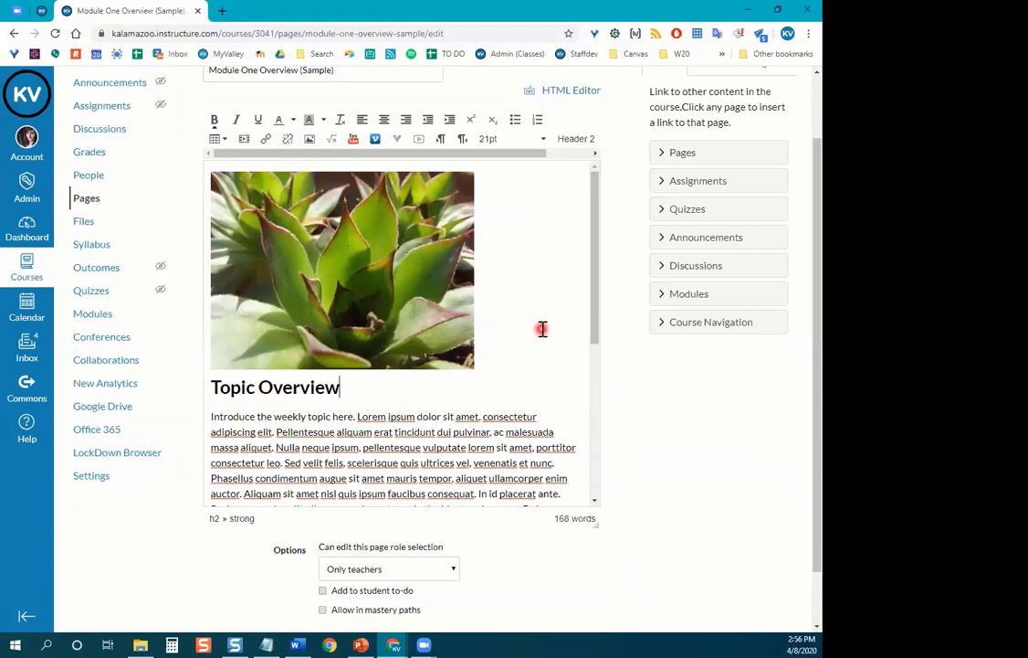
scroll(542, 328, down, 1)
scroll(542, 328, down, 4)
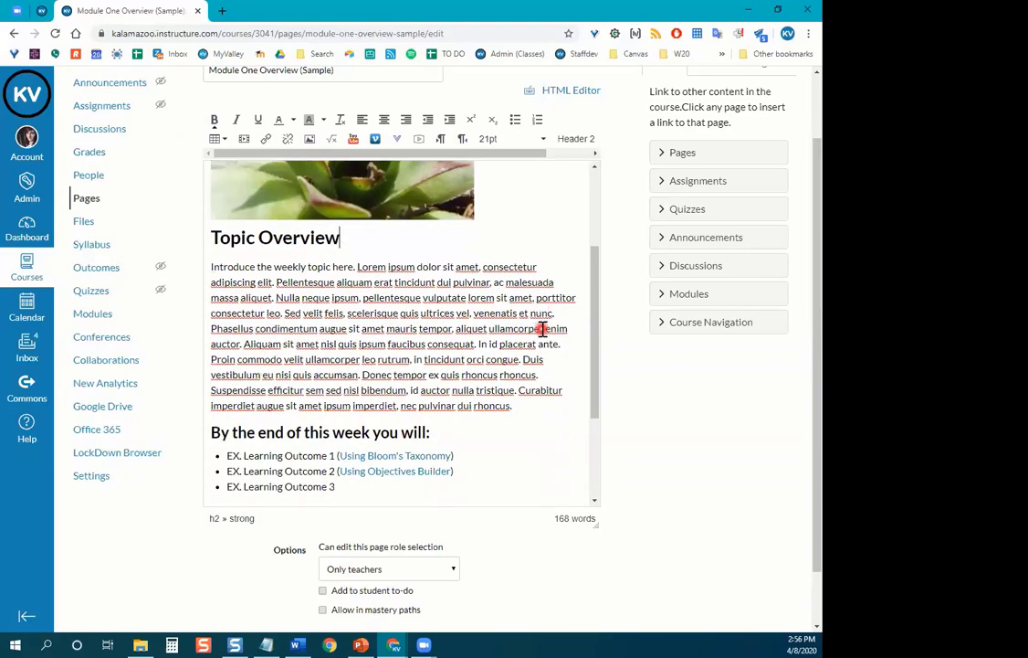
scroll(542, 330, down, 1)
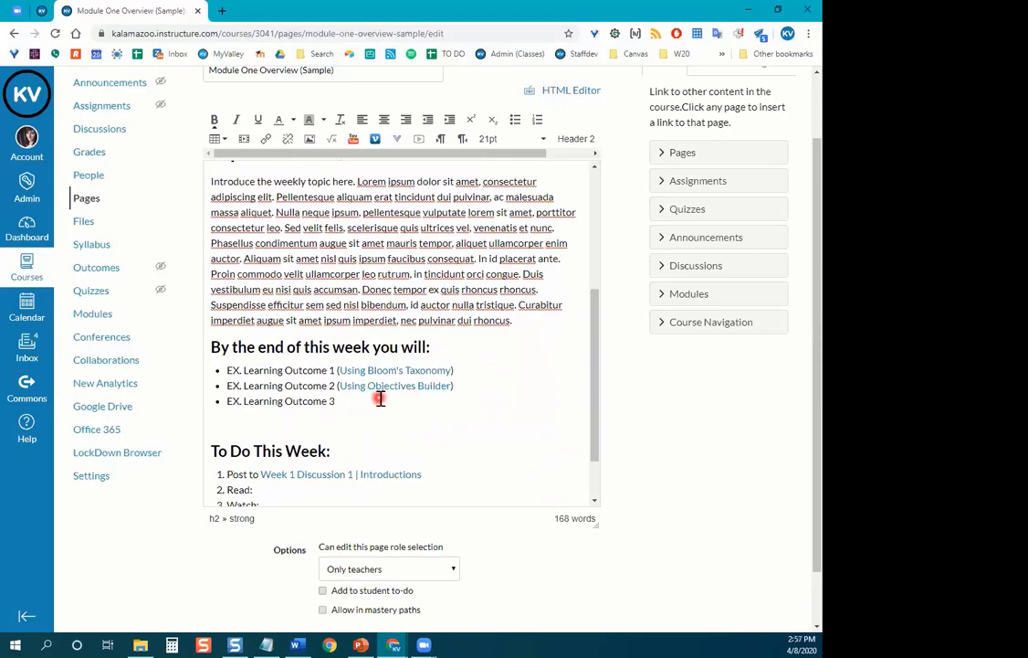
scroll(379, 397, up, 5)
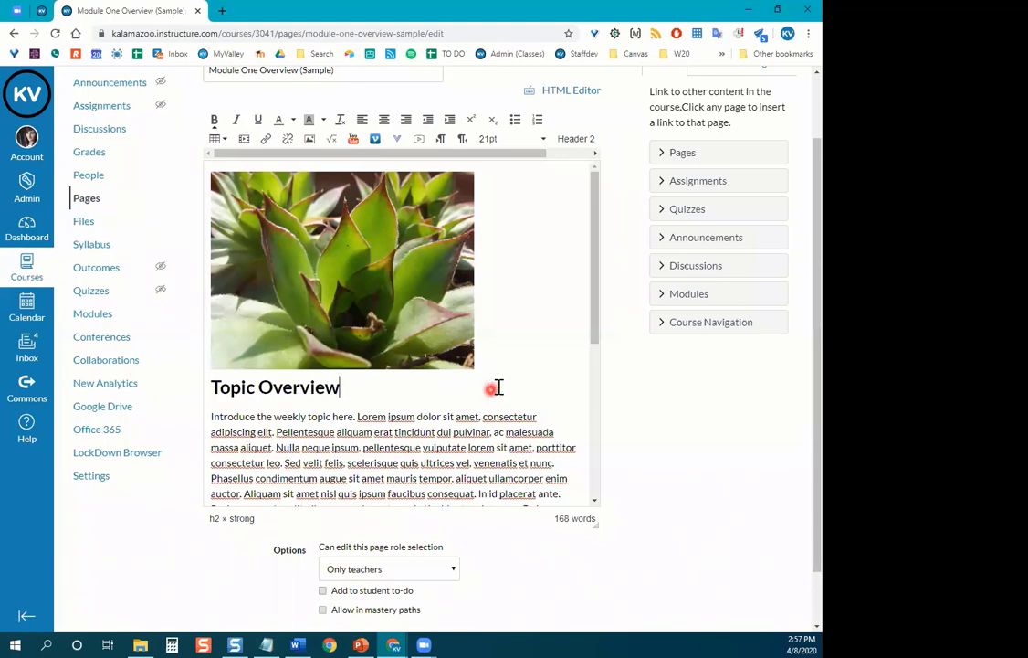
Add a blank paragraph line after the Topic Overview heading.
scroll(521, 379, down, 1)
scroll(531, 377, down, 3)
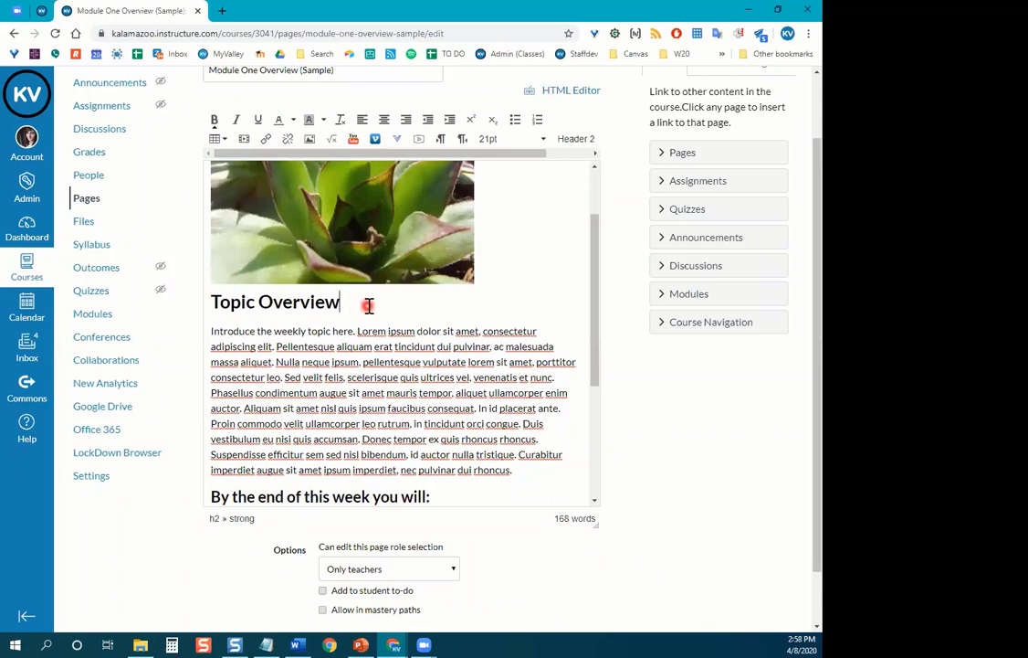
scroll(369, 306, down, 1)
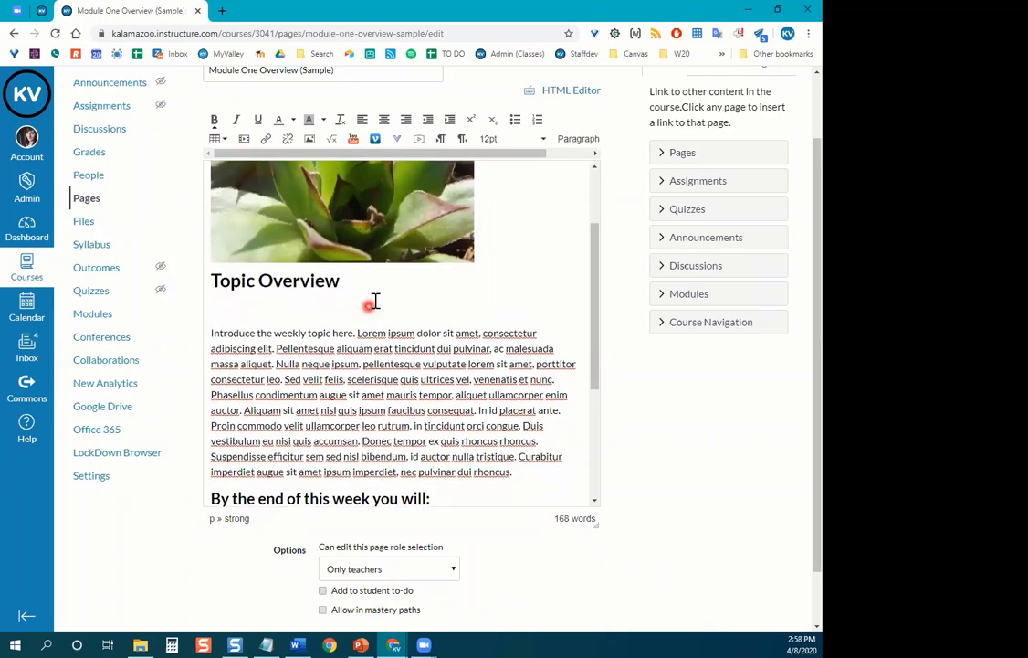
key(Return)
click(220, 312)
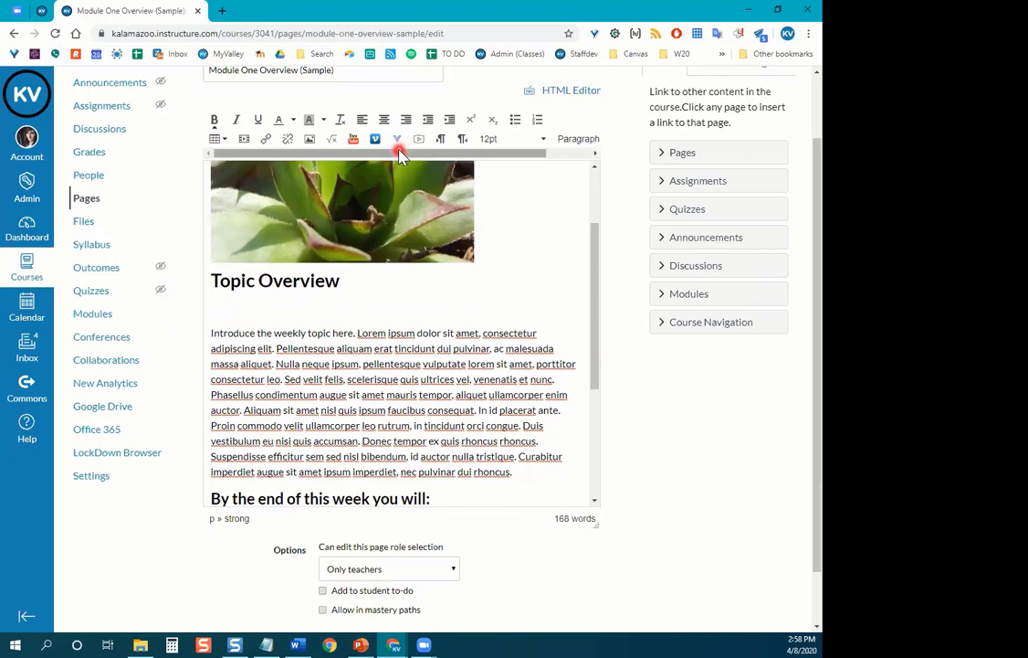
Zoom the browser to about 125% and glance at the More External Tools list.
key(ctrl+plus)
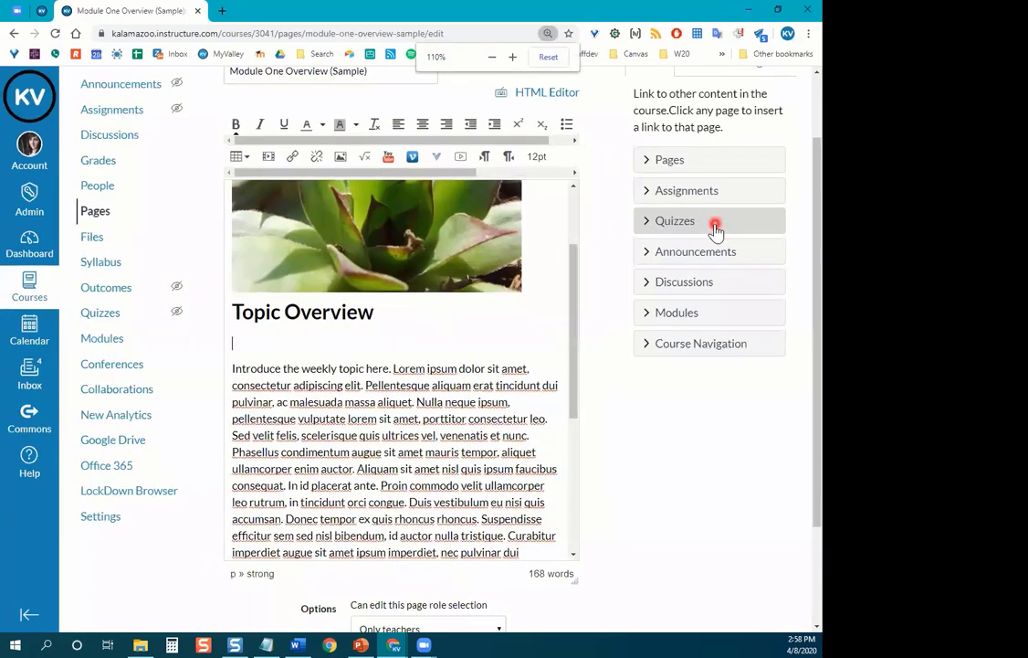
key(ctrl+plus)
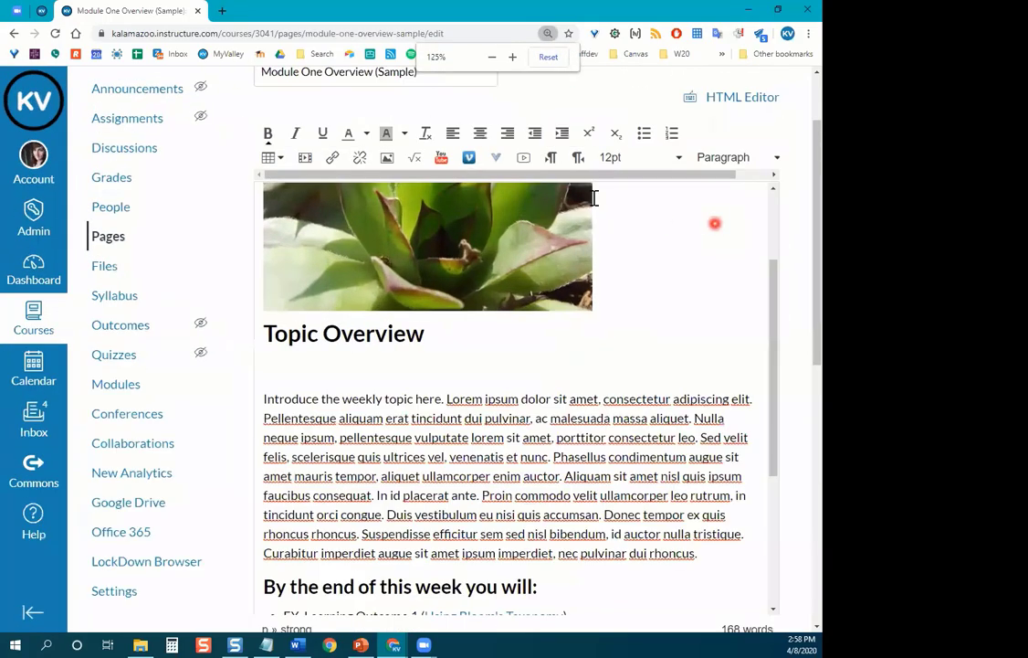
click(501, 161)
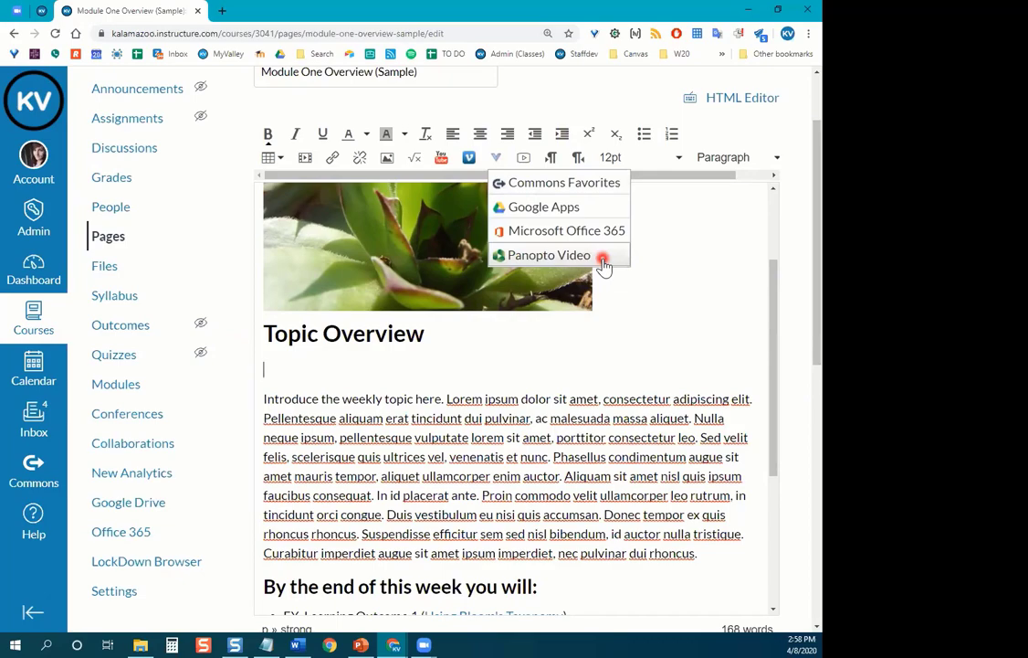
click(291, 368)
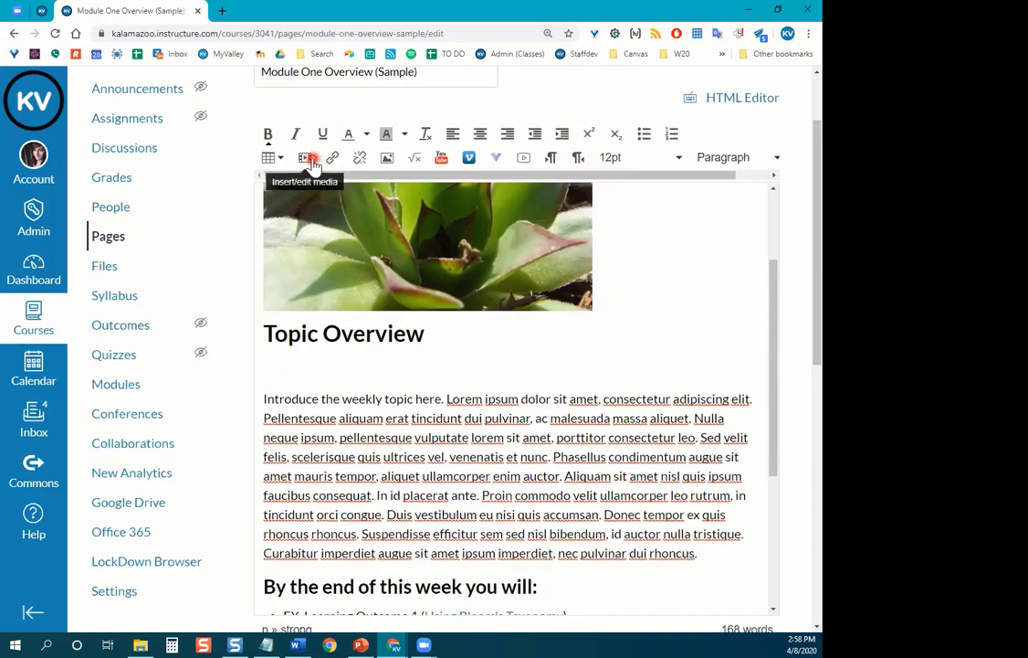
click(310, 161)
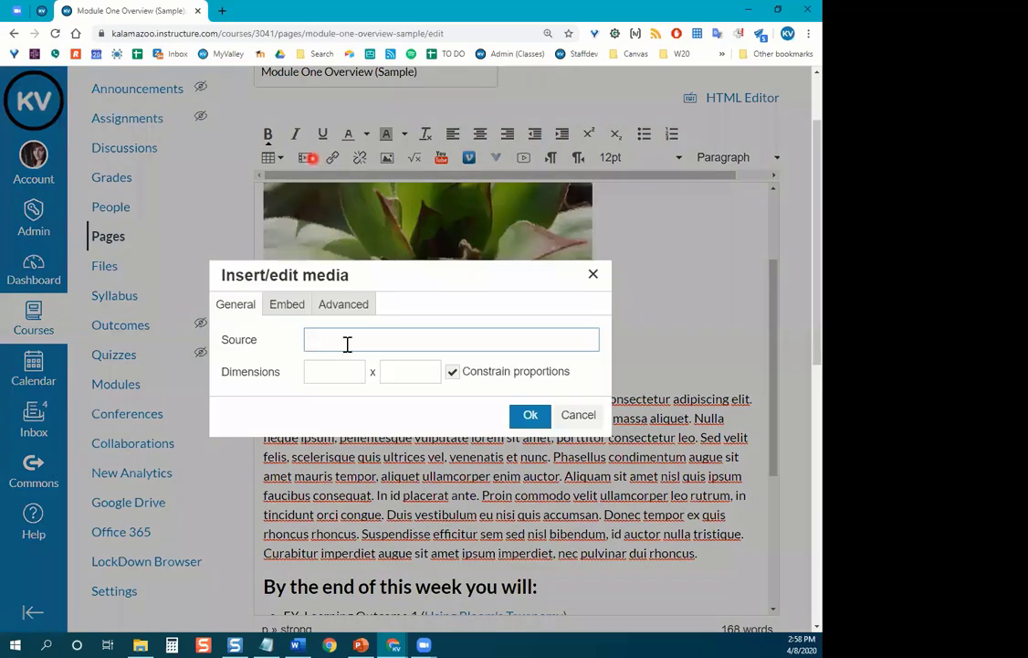
click(288, 305)
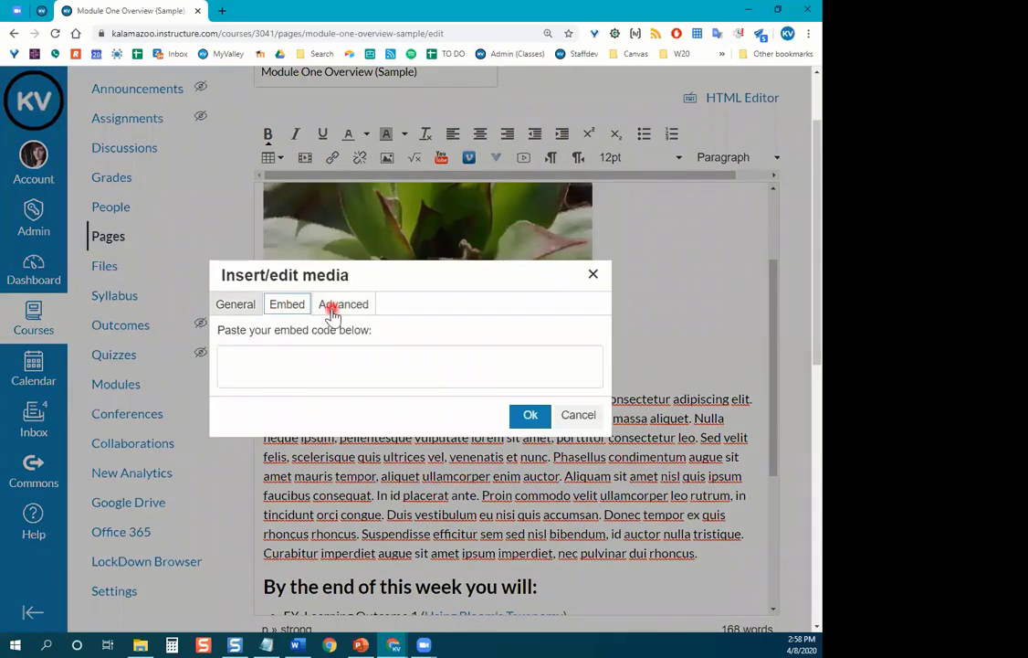
click(333, 310)
click(358, 340)
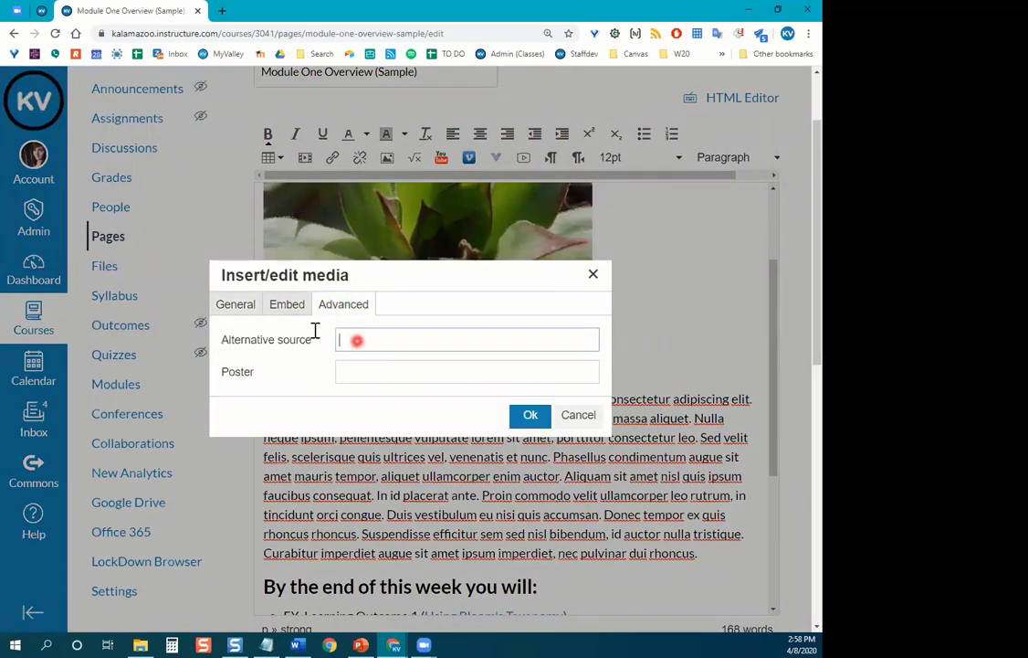
click(287, 310)
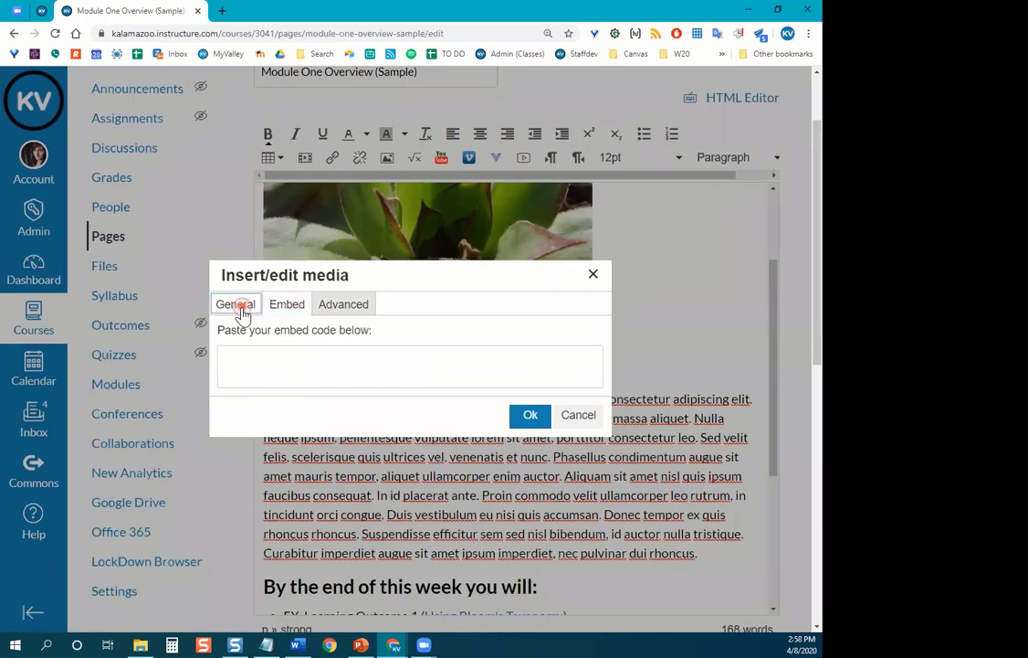
click(239, 307)
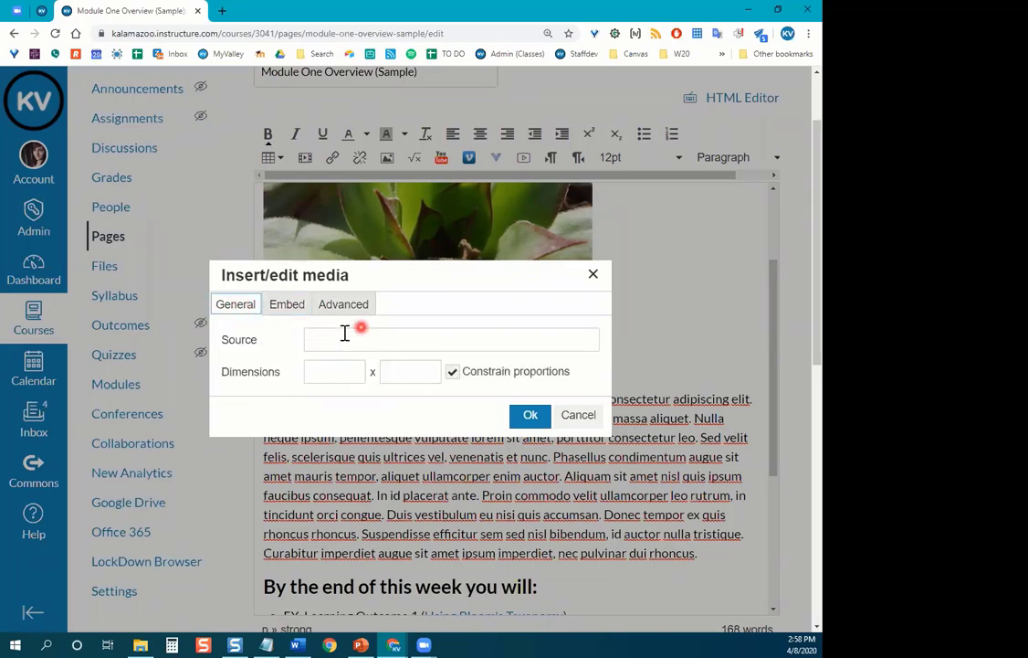
click(584, 418)
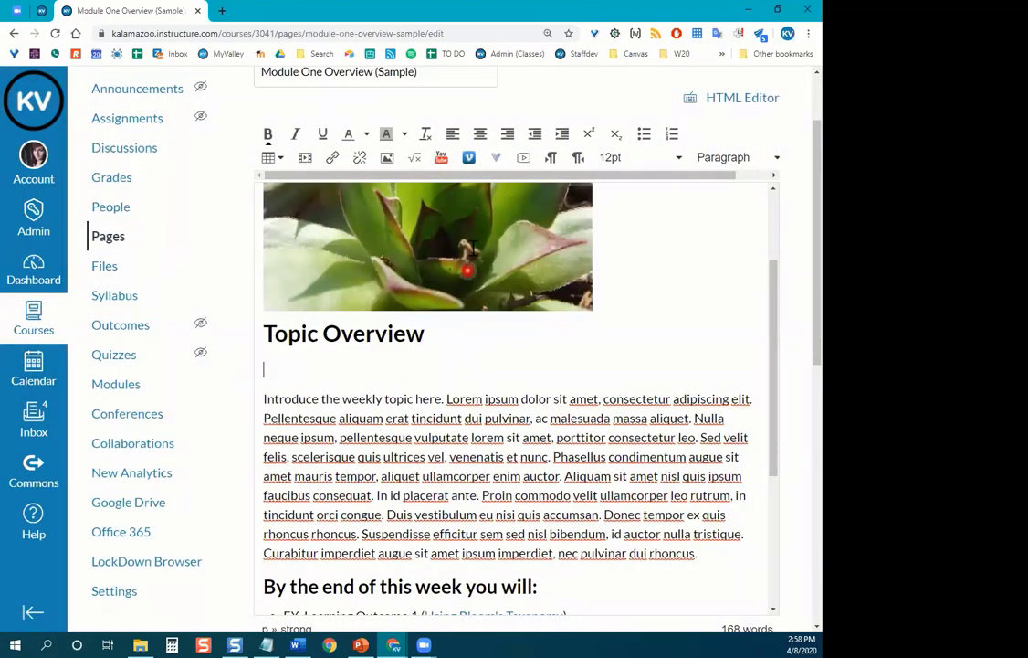
Search YouTube for 'ted talk adversity' and embed the first TEDx result.
click(444, 164)
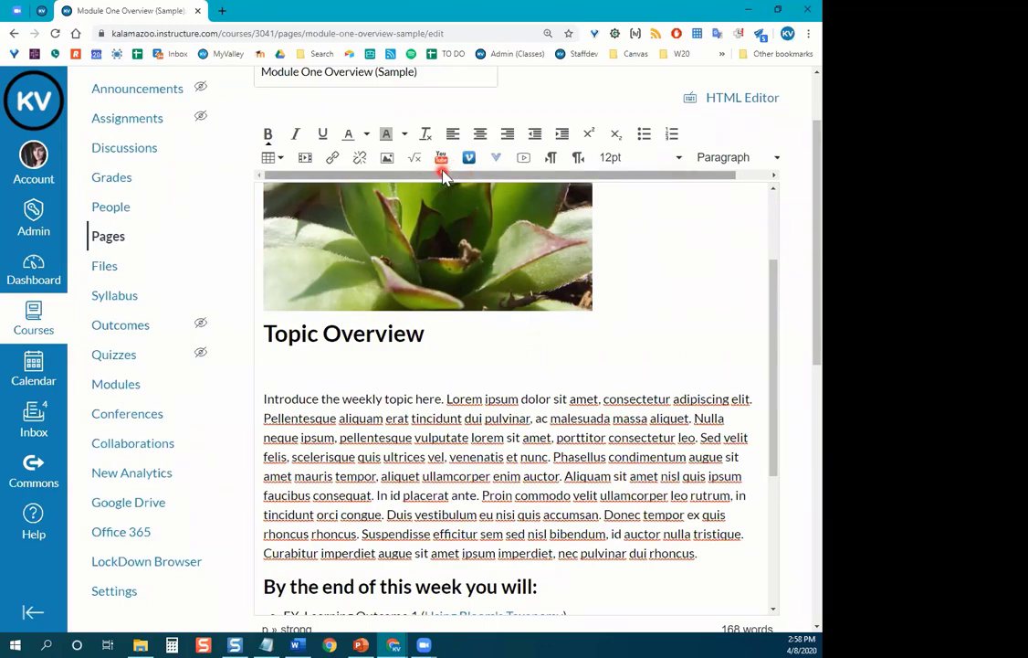
click(442, 164)
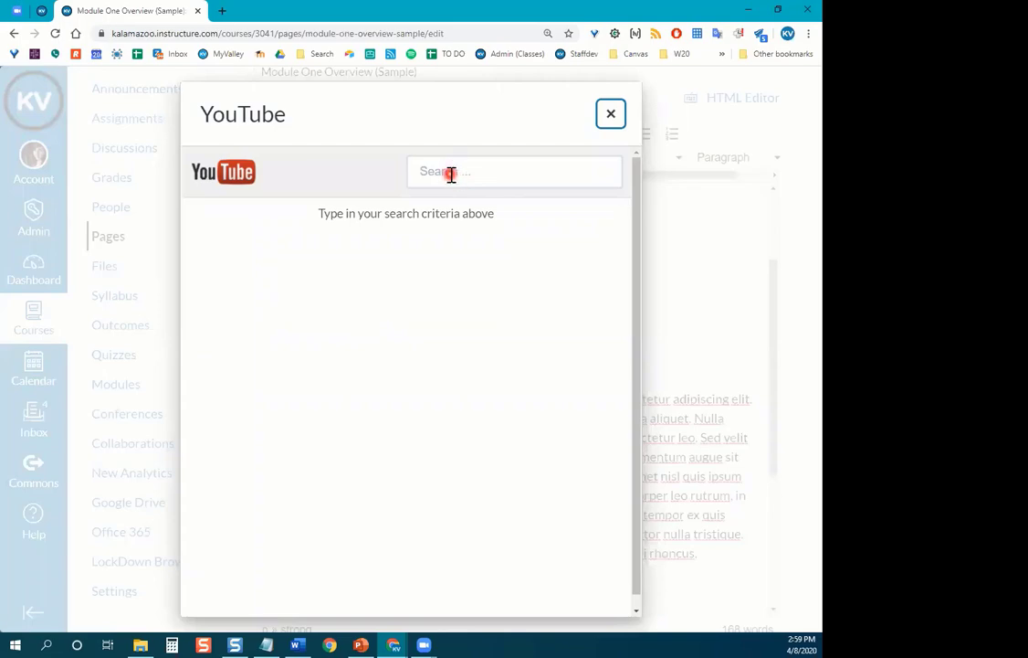
click(452, 173)
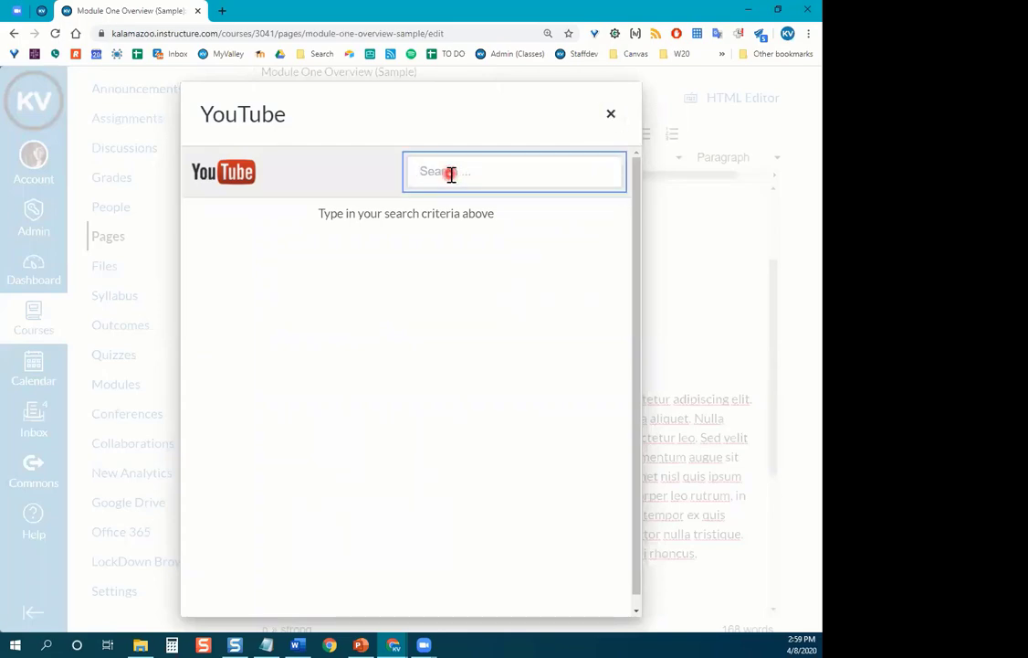
text(ted talk adversity)
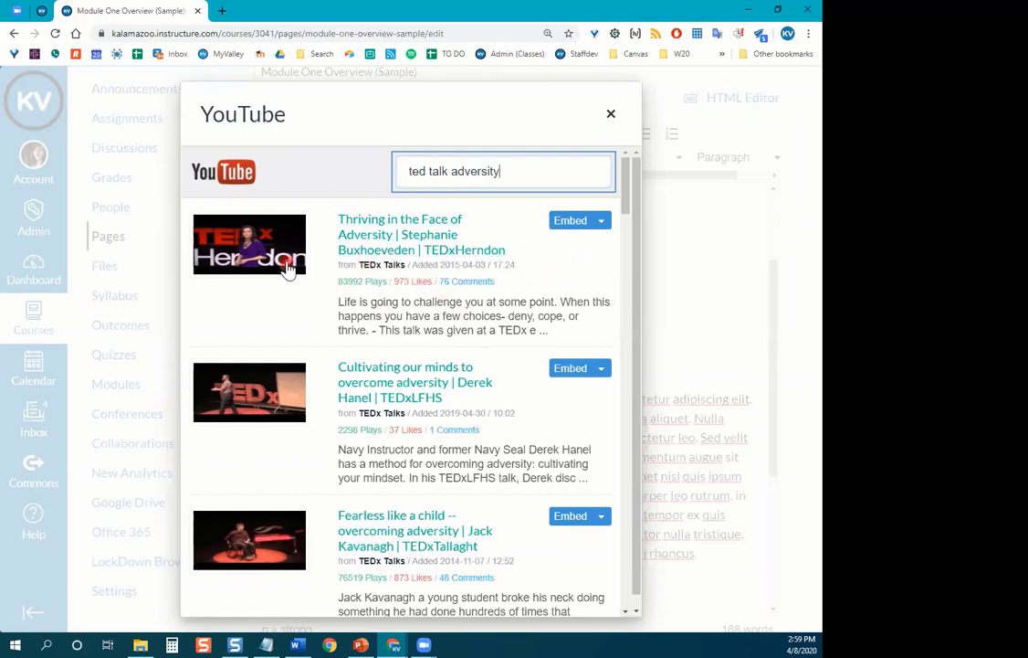
click(570, 222)
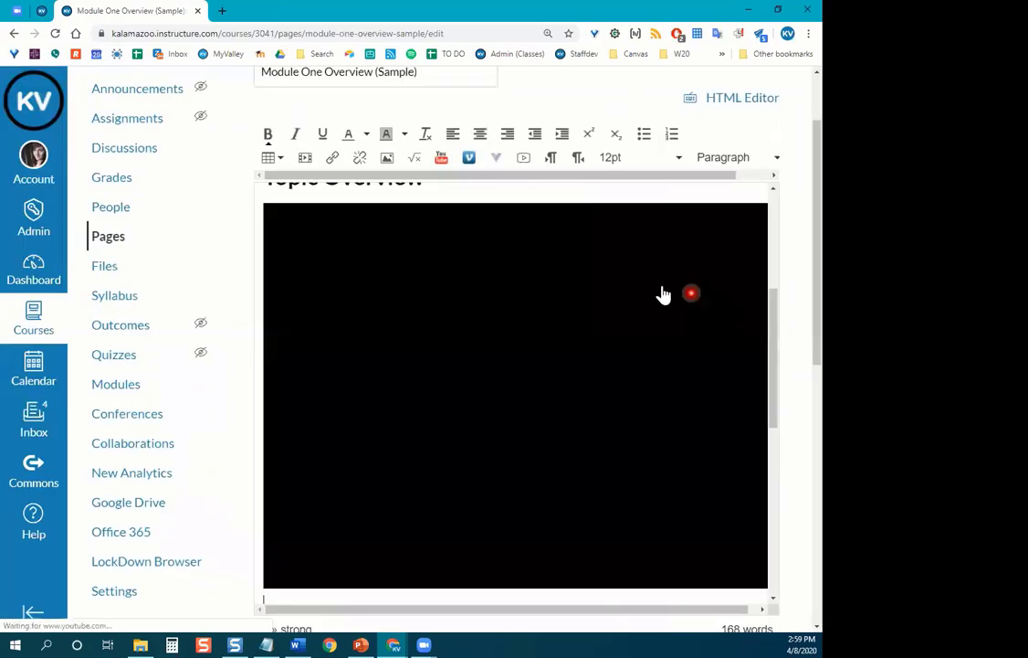
Reset the browser zoom to 100% and review the embedded TEDx talk and To Do list.
scroll(652, 292, up, 5)
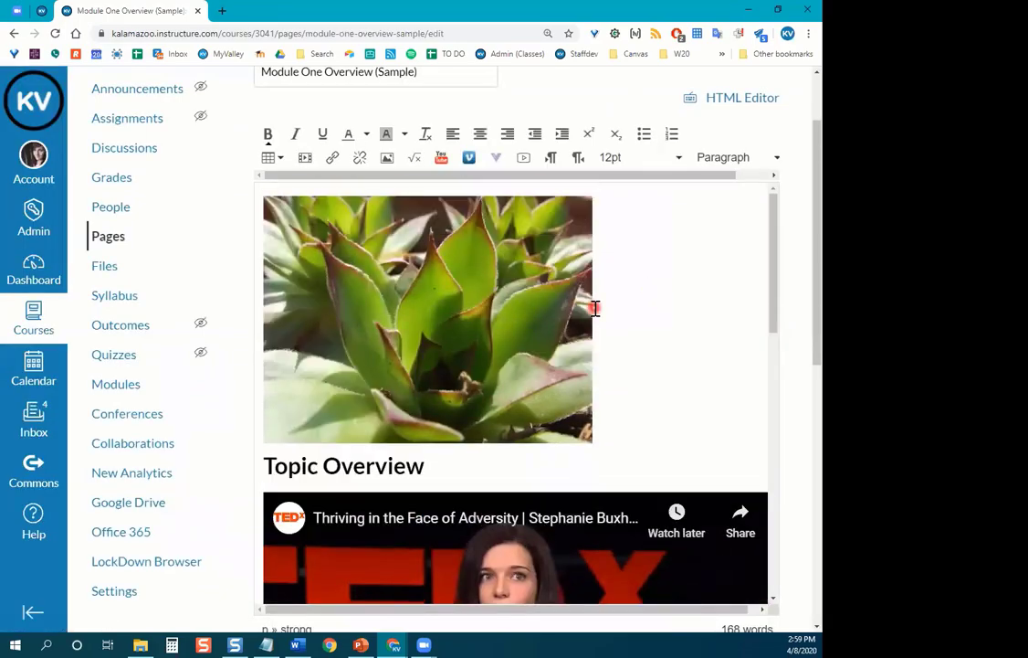
scroll(595, 308, down, 10)
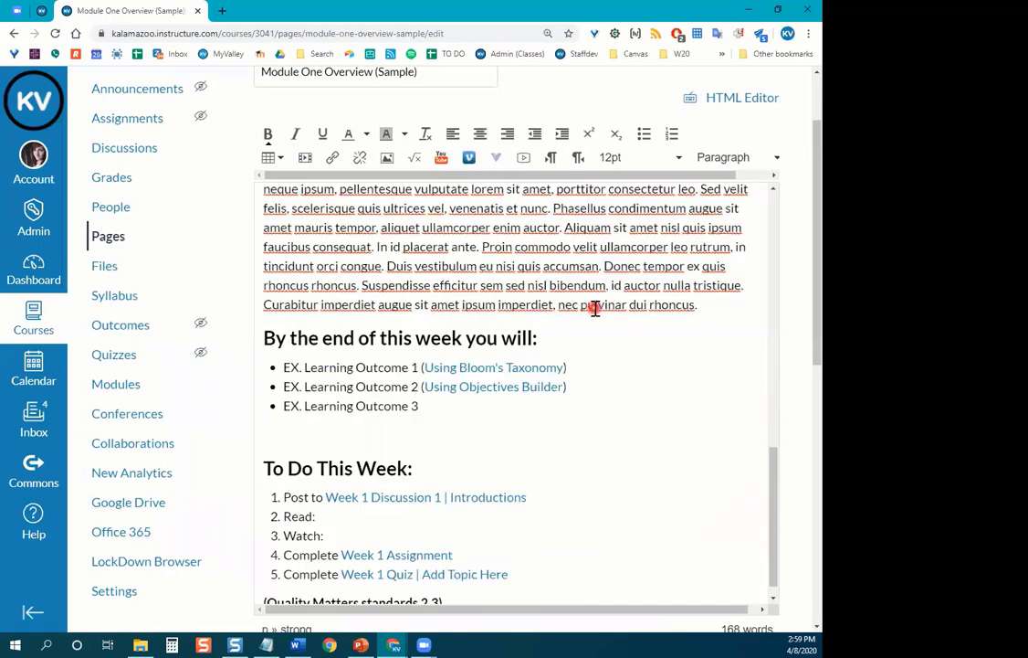
scroll(596, 308, down, 1)
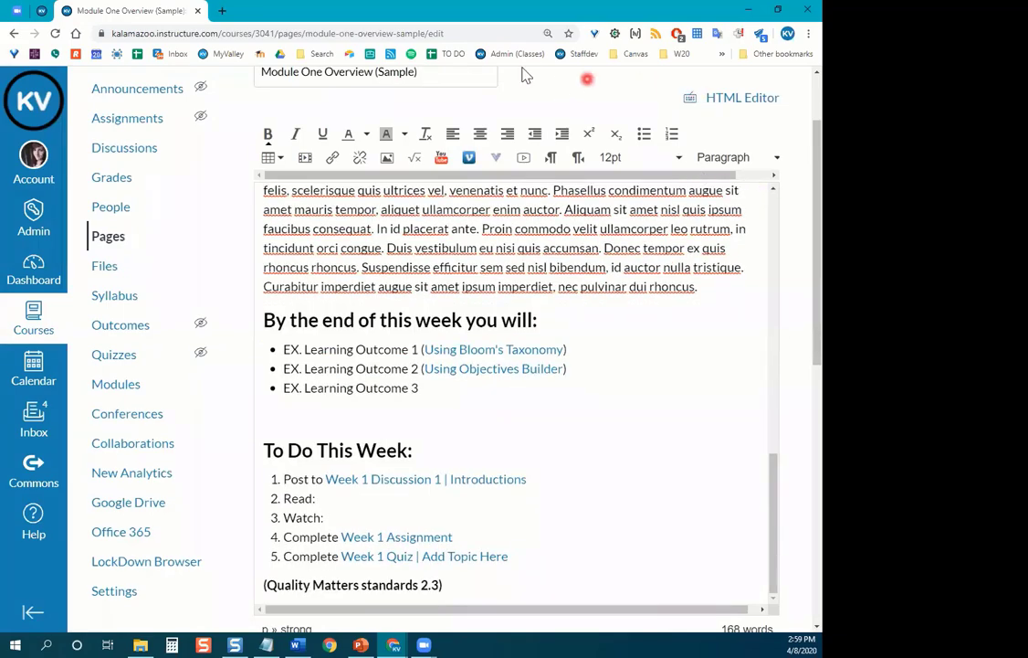
click(548, 36)
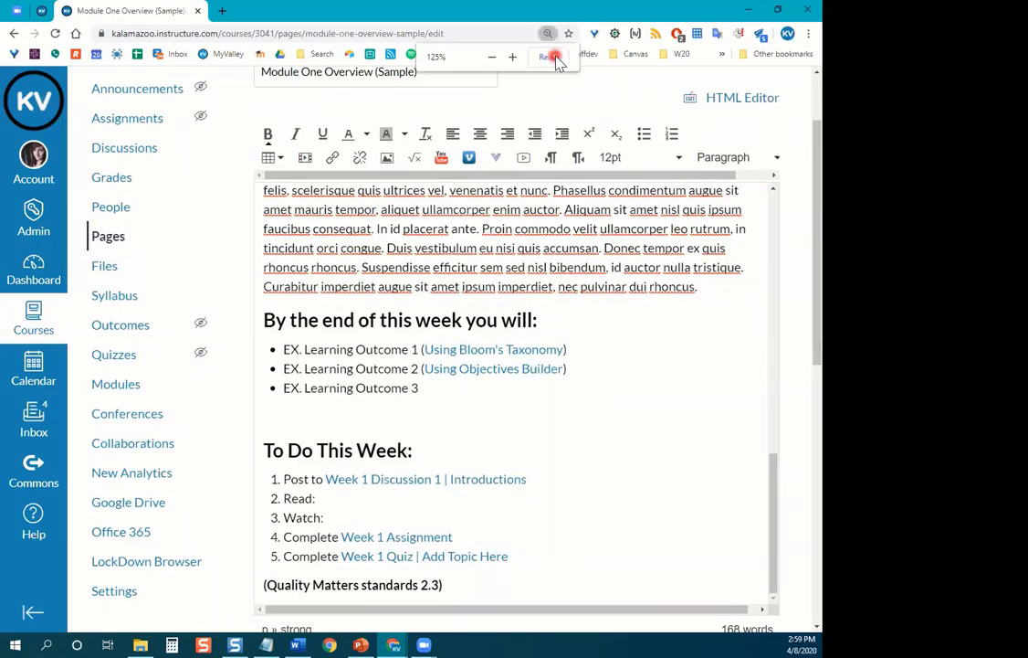
click(551, 56)
scroll(509, 349, up, 5)
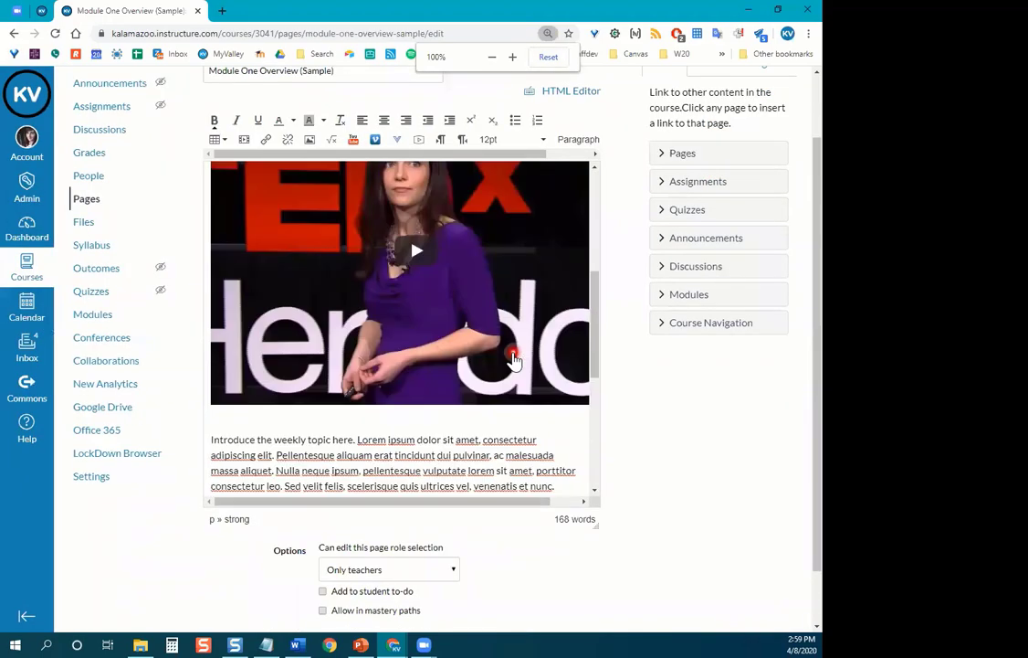
scroll(510, 351, down, 5)
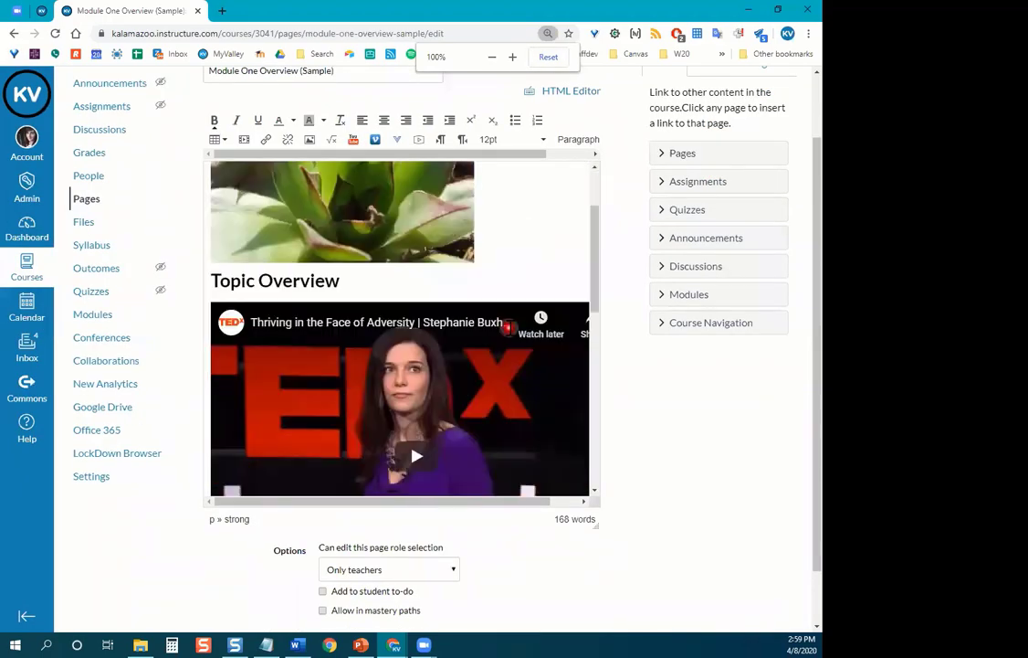
scroll(508, 327, down, 5)
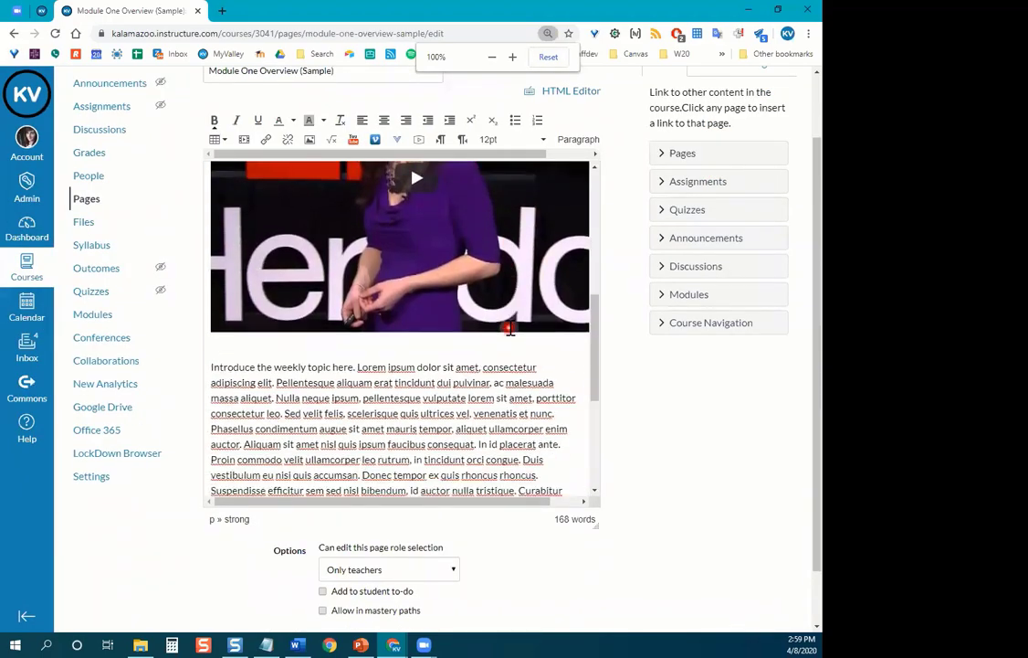
scroll(510, 328, down, 1)
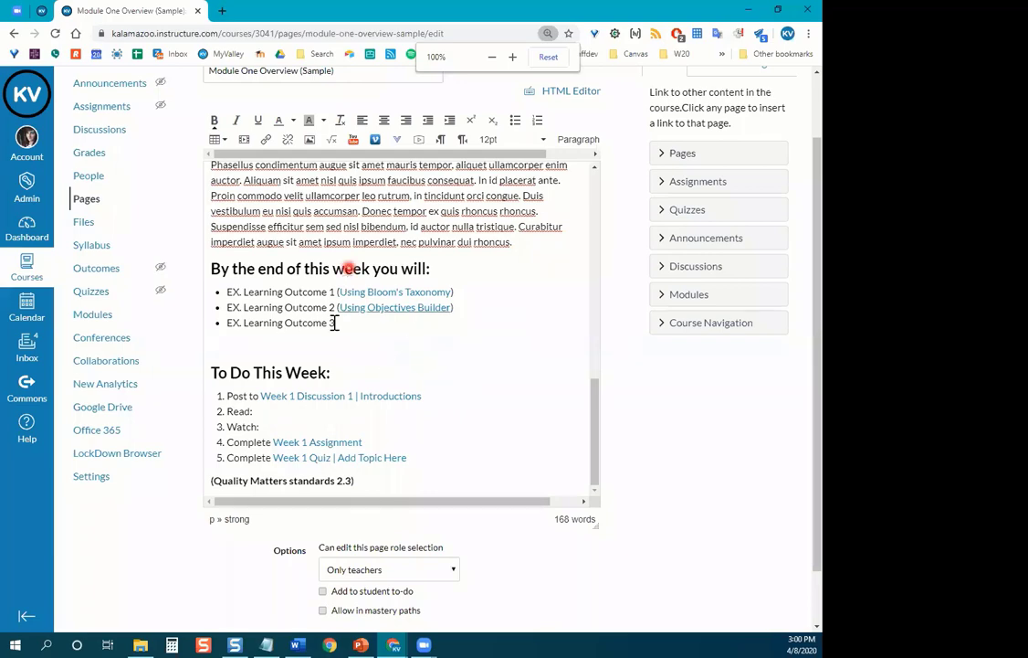
scroll(331, 365, down, 1)
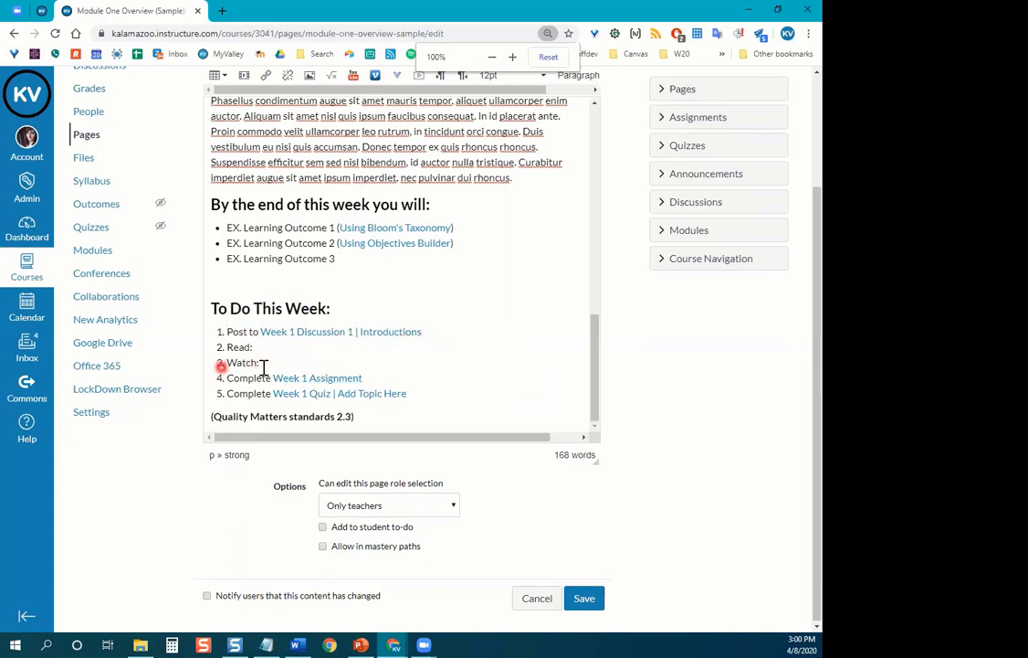
Show the course files tree in the editor sidebar, including How to Write a Journal Article.pdf.
mouse_move(219, 347)
mouse_down()
mouse_move(252, 349)
mouse_move(227, 363)
mouse_up()
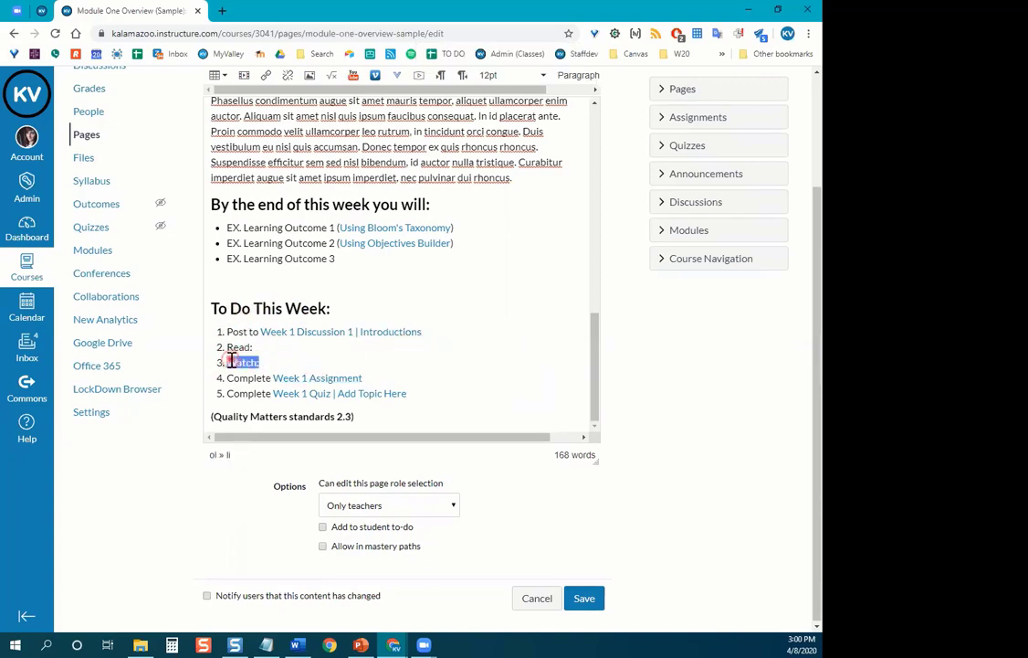
click(282, 348)
scroll(620, 398, up, 1)
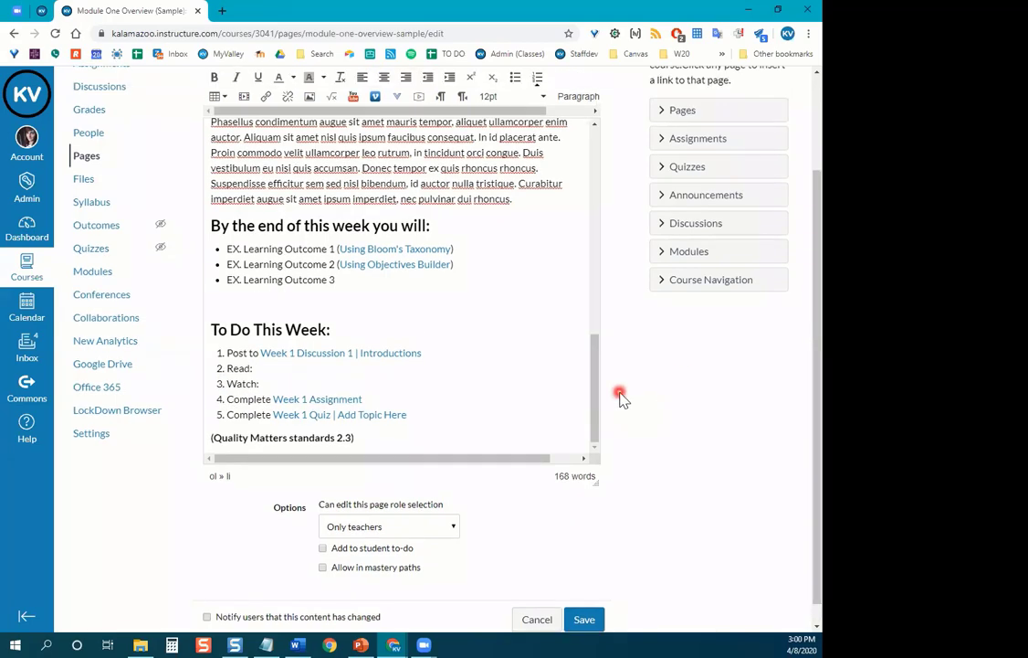
scroll(619, 398, up, 1)
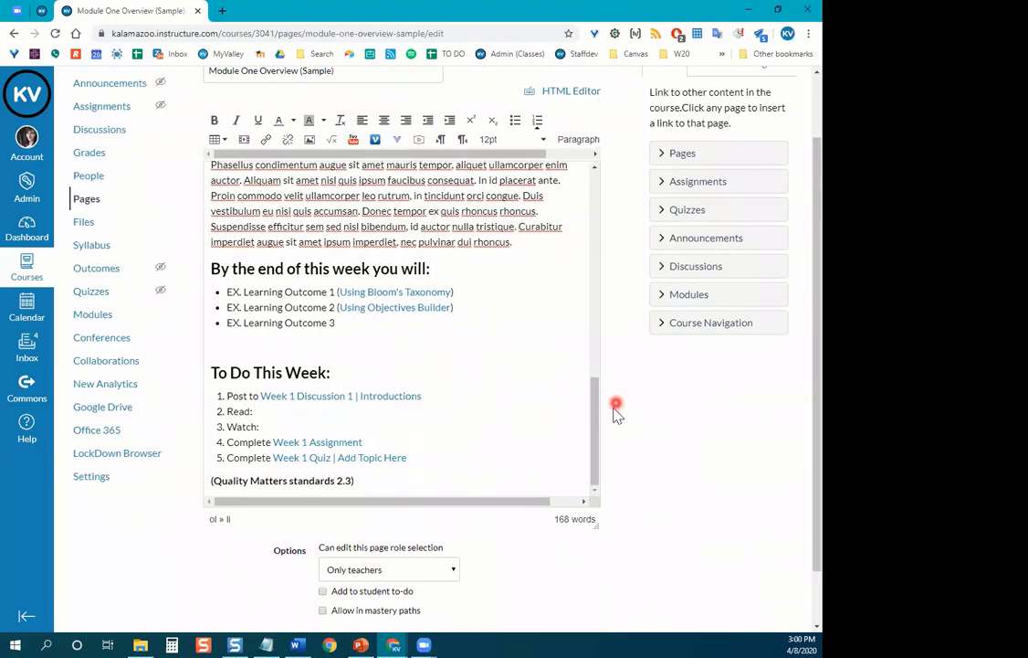
scroll(577, 445, up, 1)
scroll(493, 420, up, 1)
scroll(548, 418, down, 2)
scroll(632, 411, up, 2)
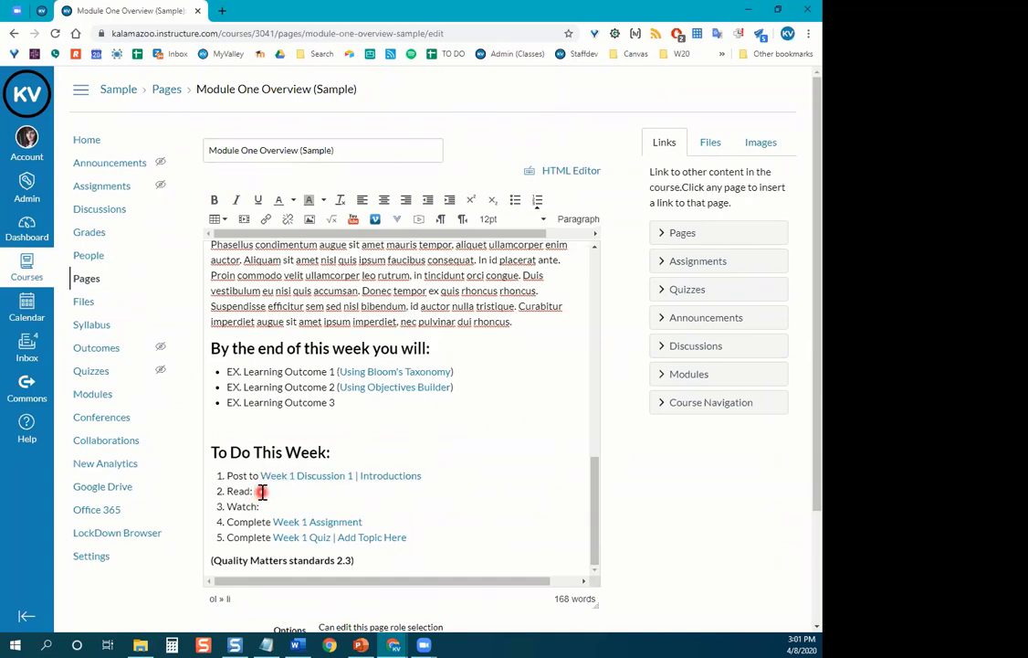
click(728, 155)
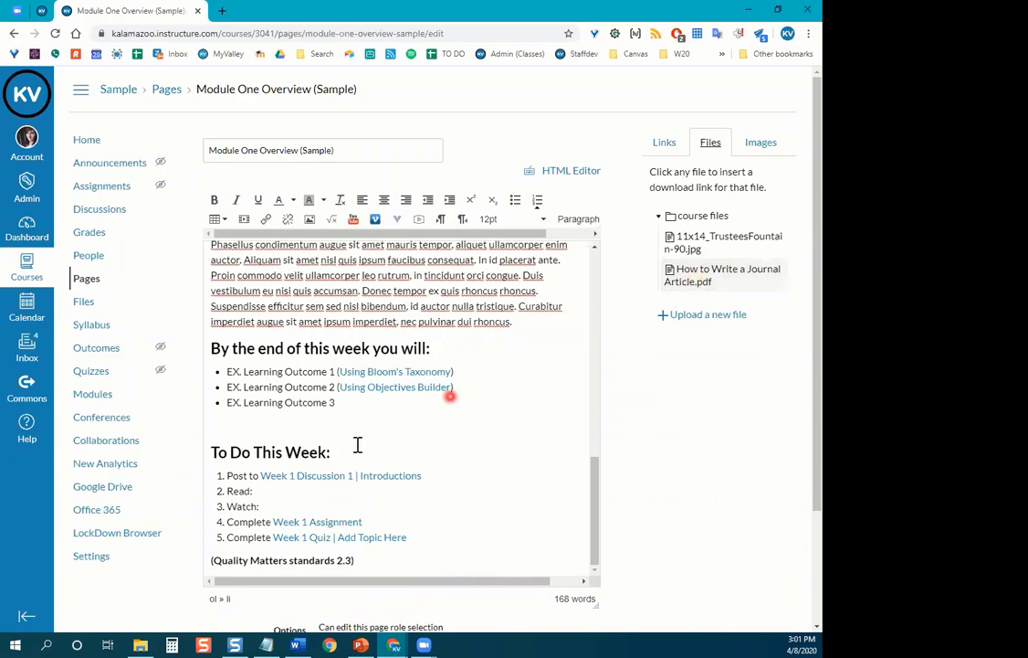
Link How to Write a Journal Article.pdf after "2. Read:" in the To Do list.
click(263, 492)
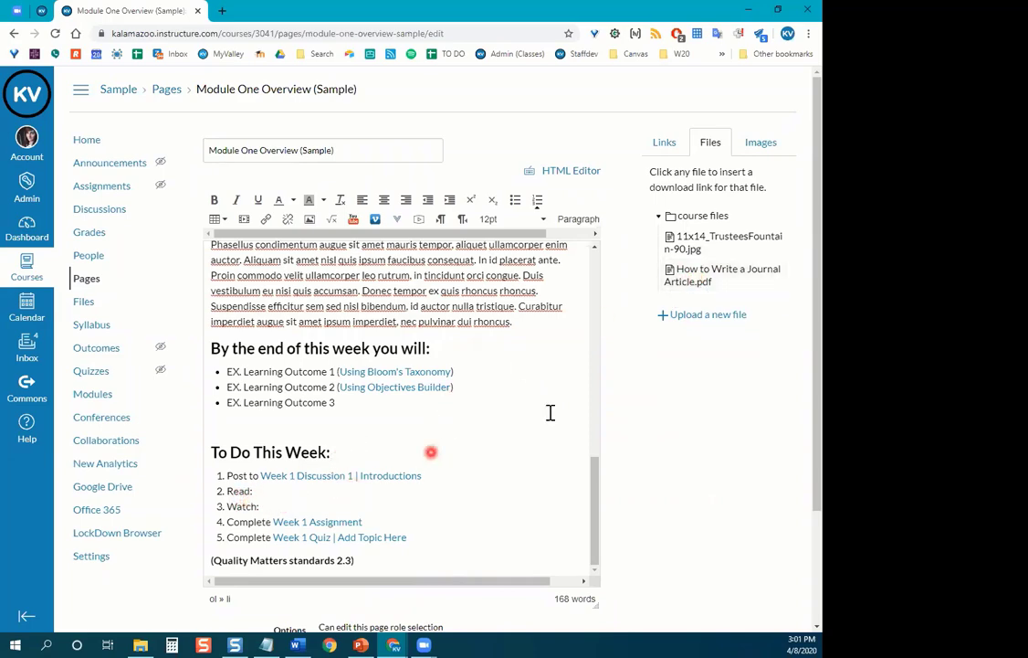
click(717, 274)
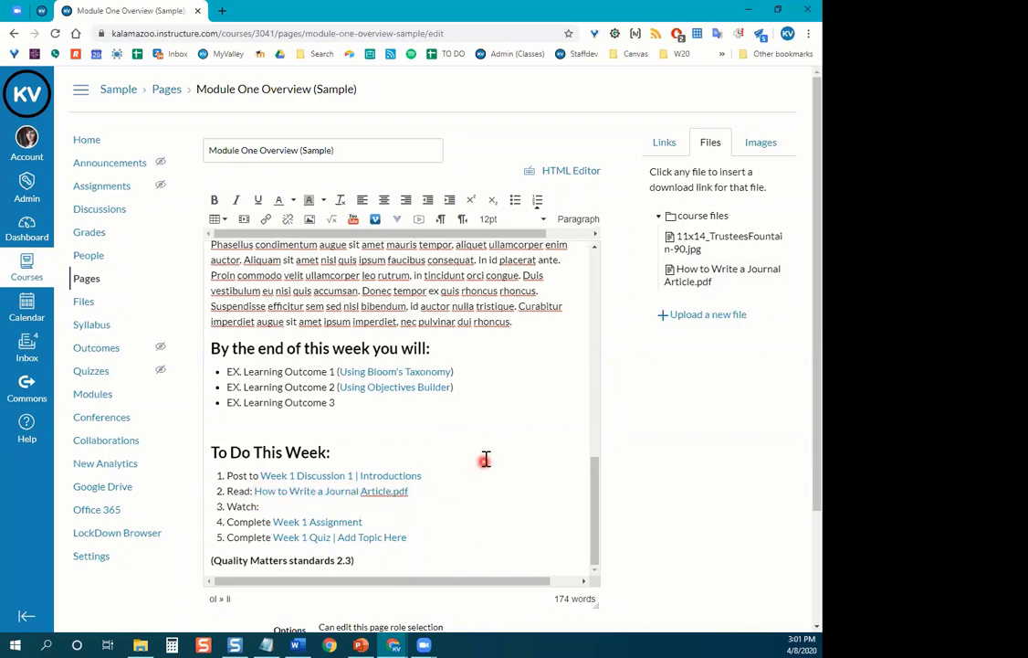
scroll(483, 452, down, 2)
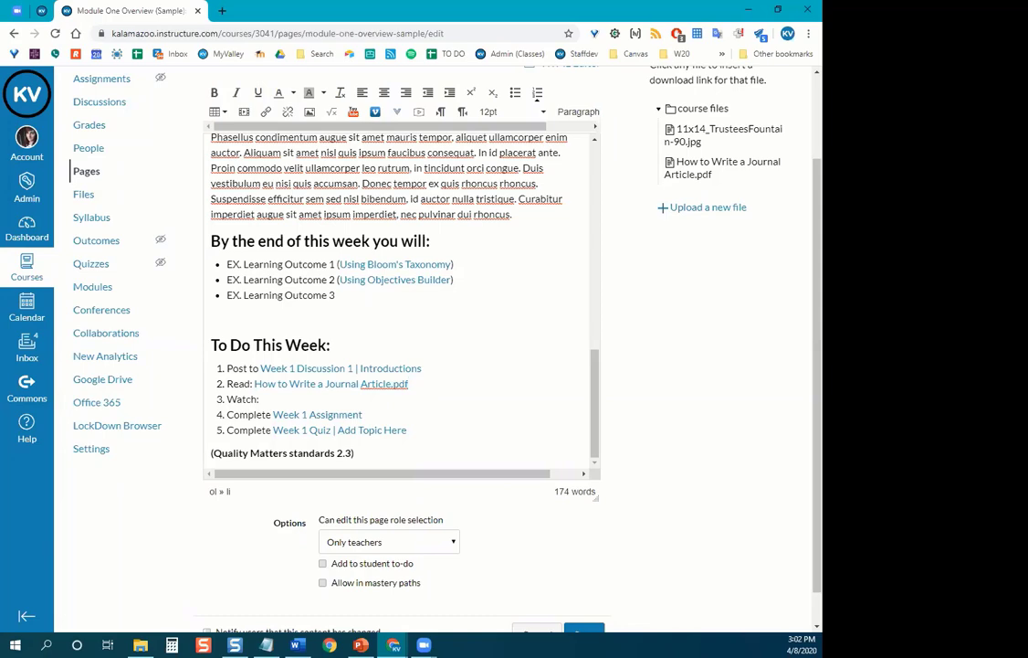
click(274, 399)
click(42, 8)
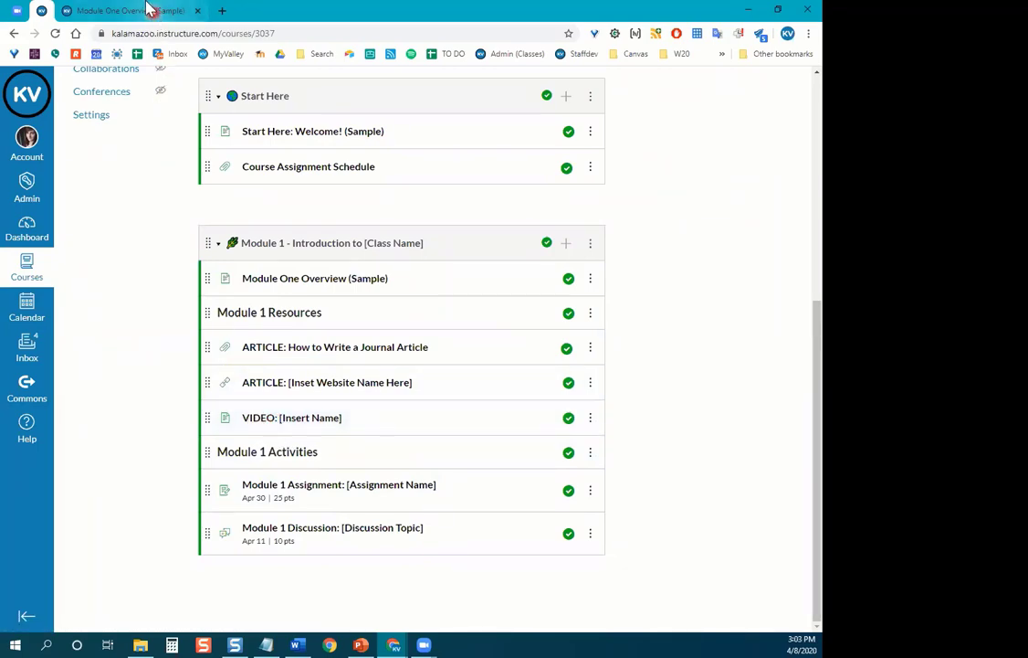
click(146, 9)
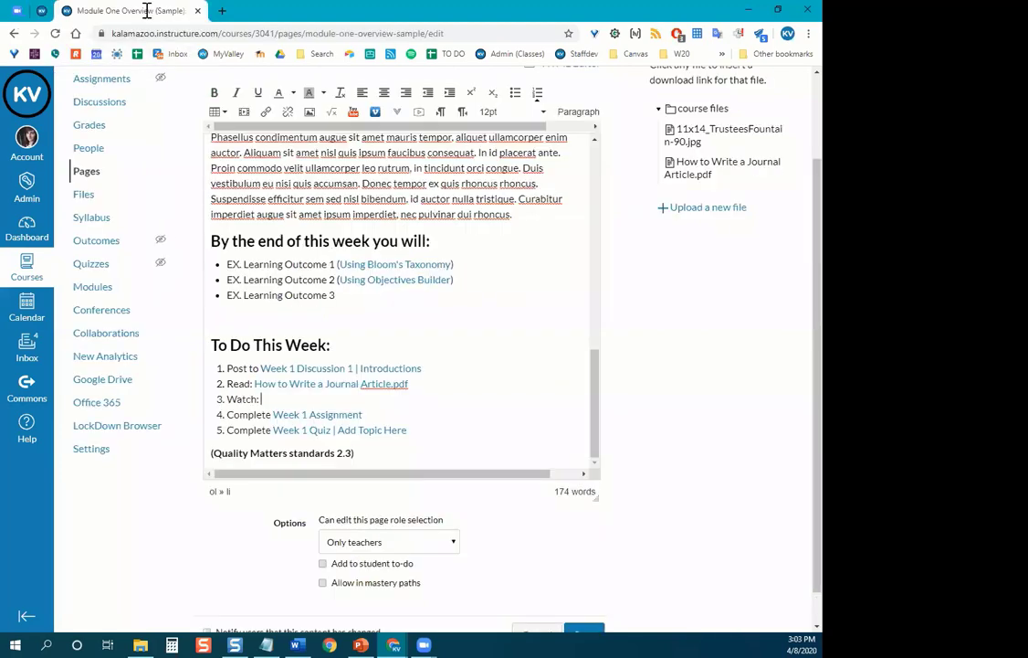
scroll(688, 368, up, 2)
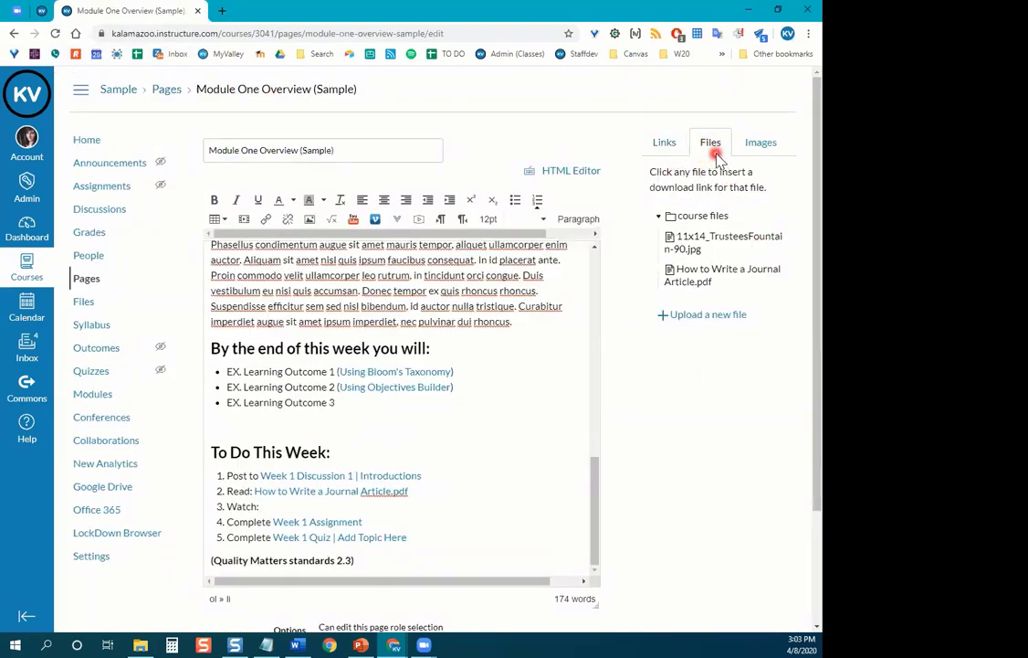
Link the Module One Video: [Insert Name Here] page after "3. Watch:" via the Links sidebar's Pages list.
click(659, 153)
scroll(640, 233, down, 1)
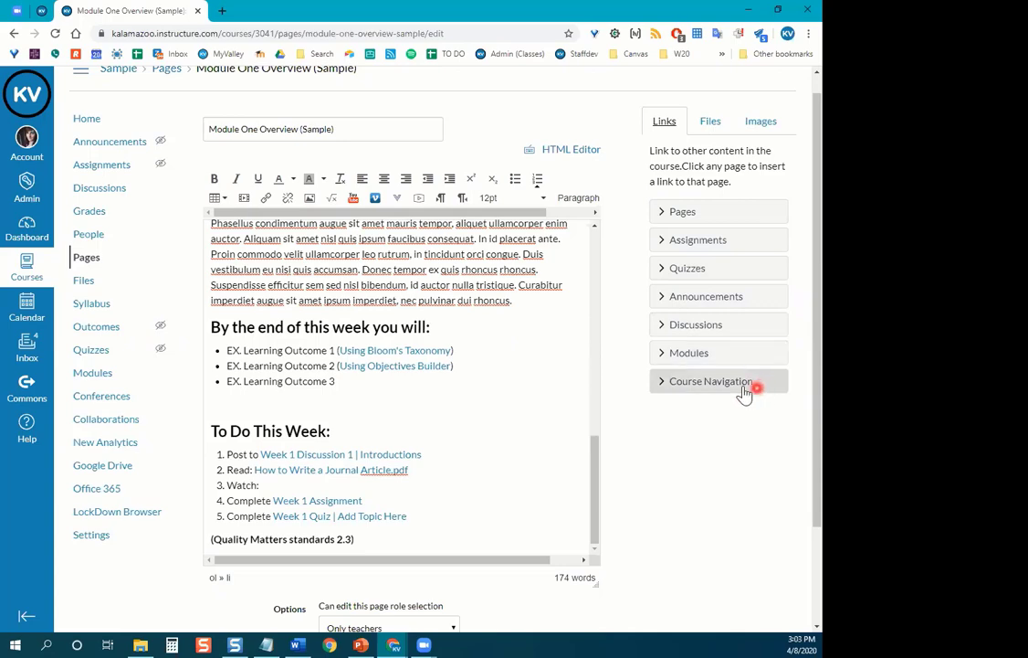
click(719, 213)
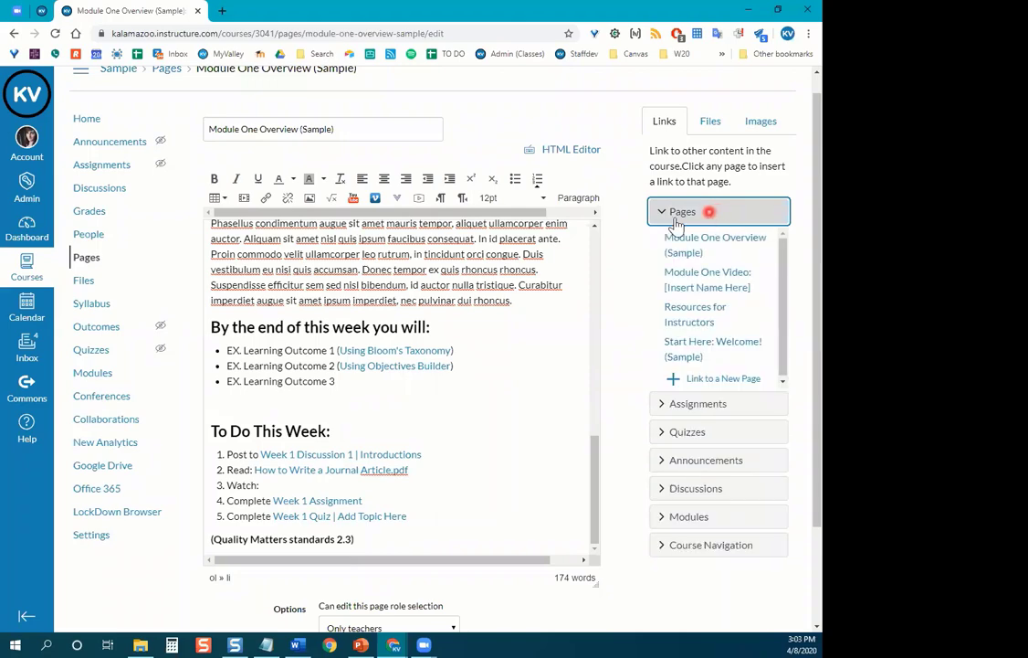
scroll(626, 253, down, 1)
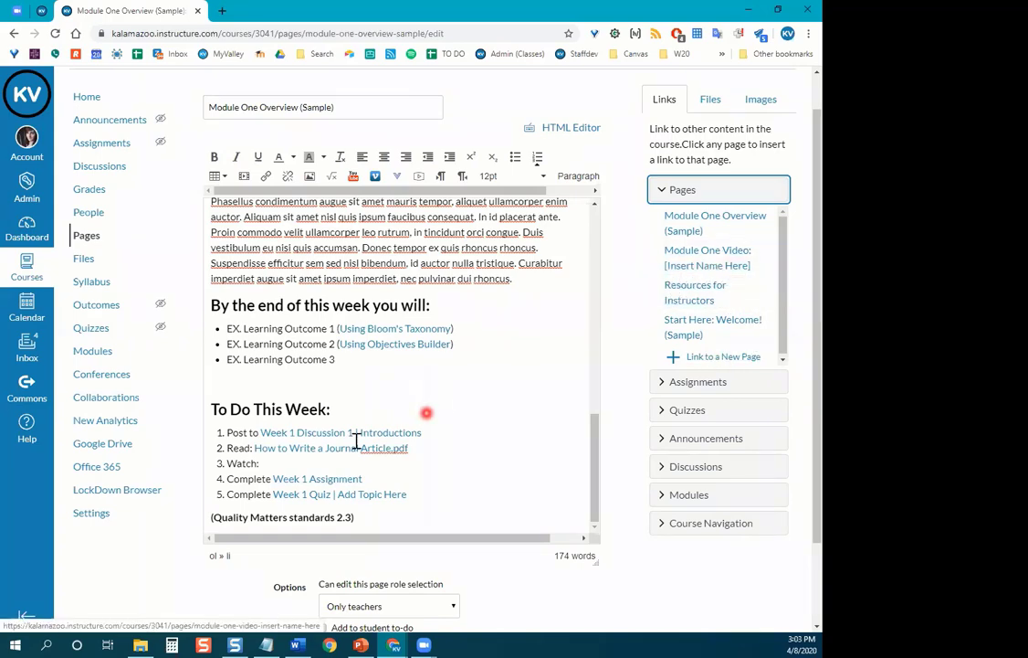
click(268, 464)
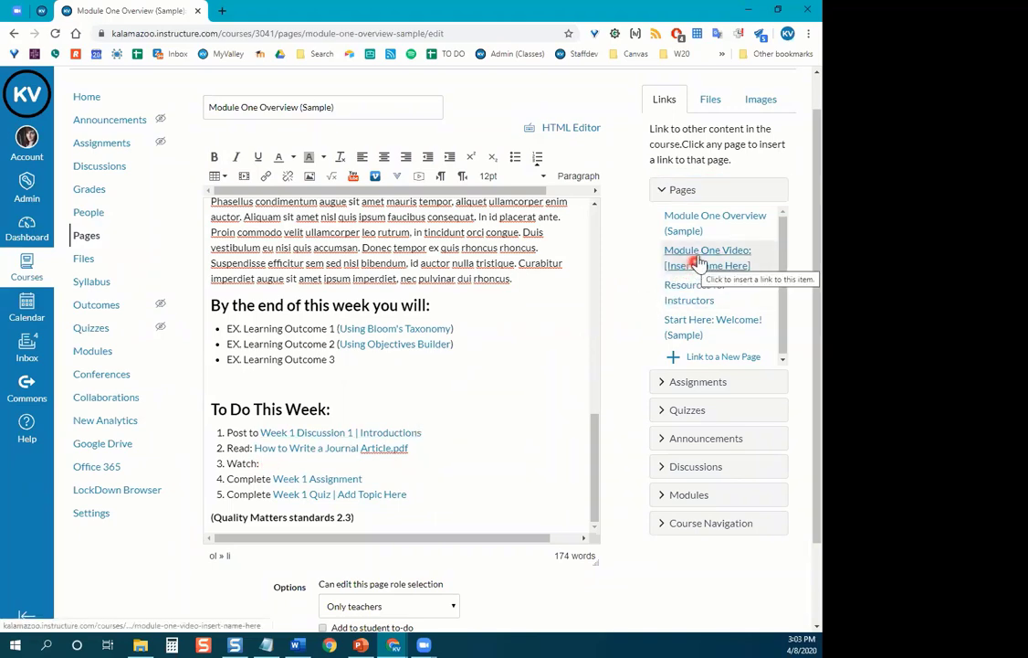
click(748, 261)
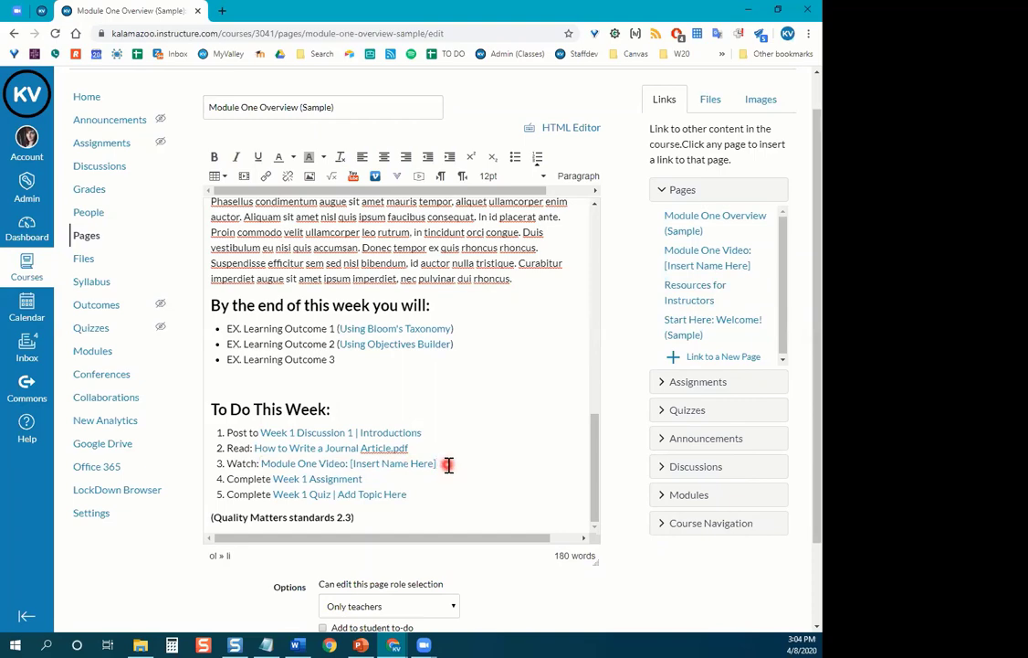
scroll(448, 465, down, 1)
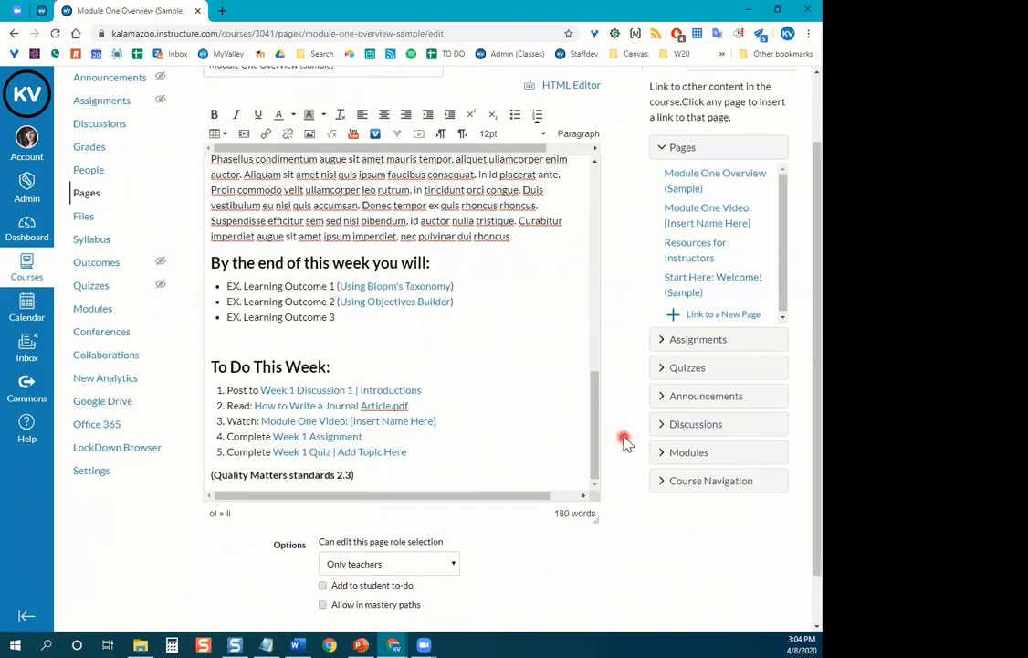
scroll(621, 436, up, 1)
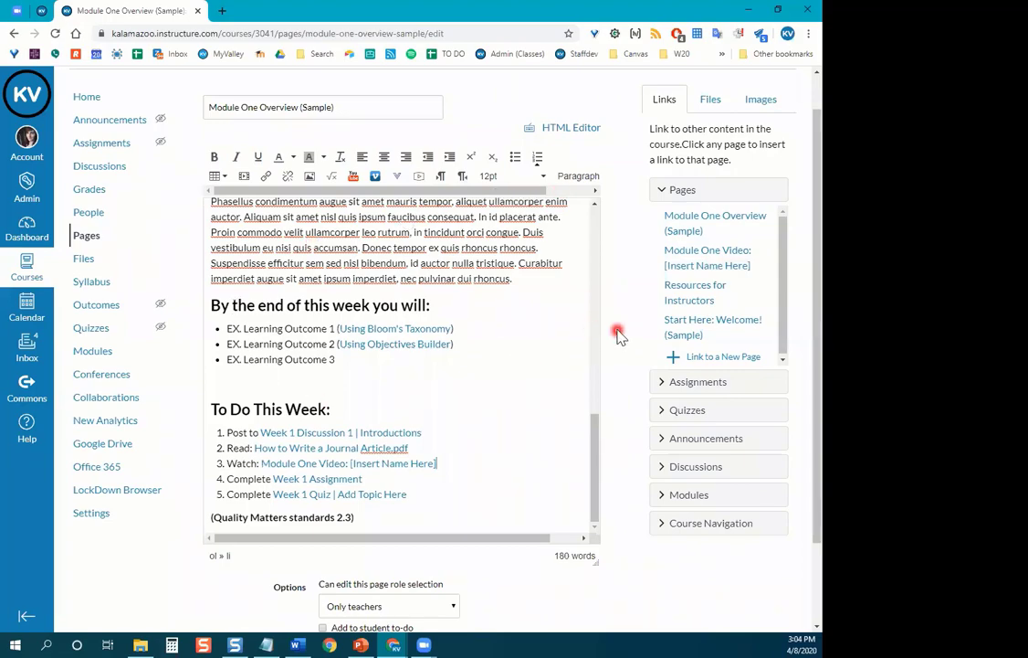
scroll(616, 333, down, 2)
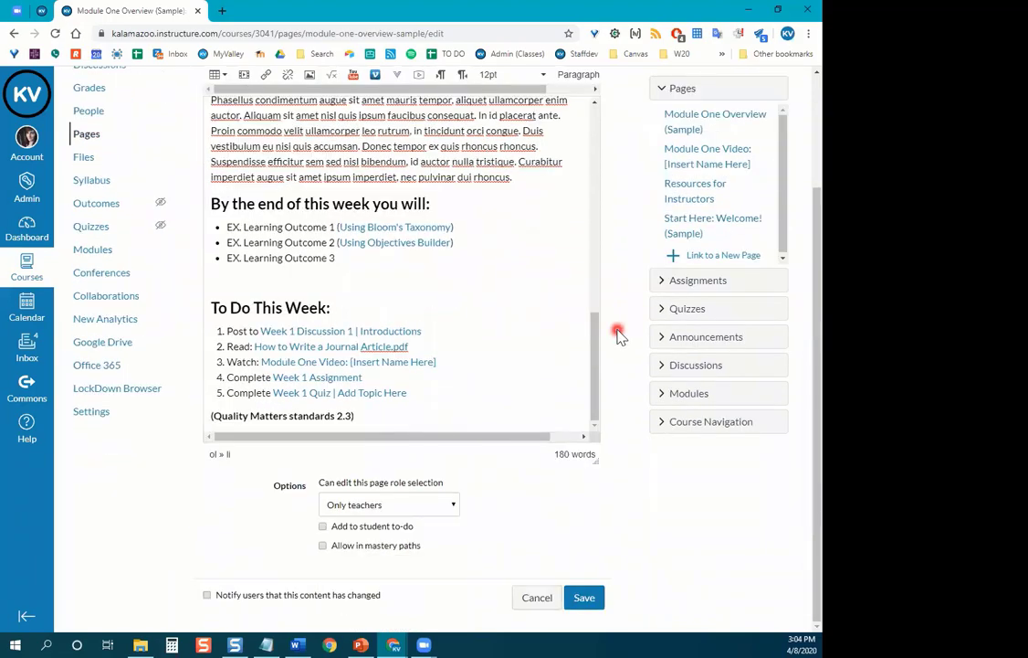
Save the Module One Overview page and review the linked Read and Watch items.
click(592, 601)
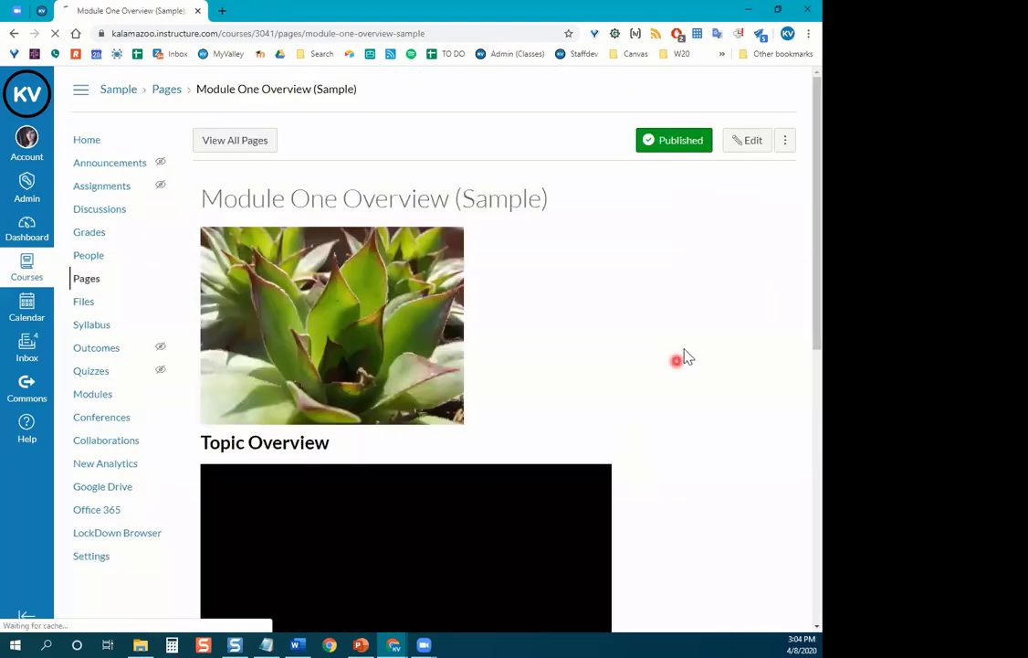
scroll(687, 356, down, 5)
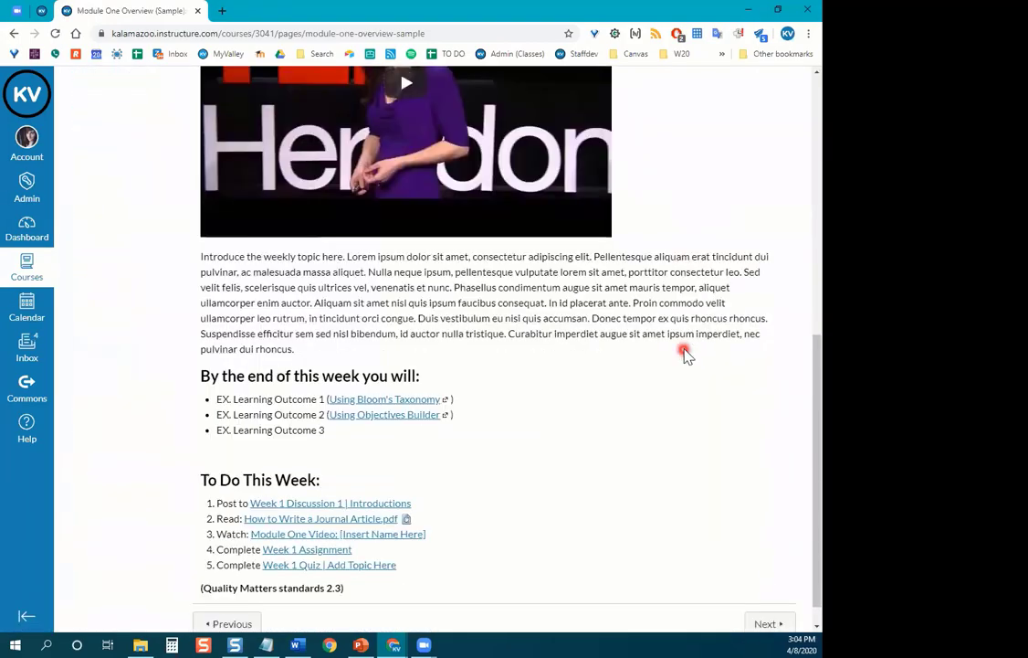
scroll(687, 354, down, 1)
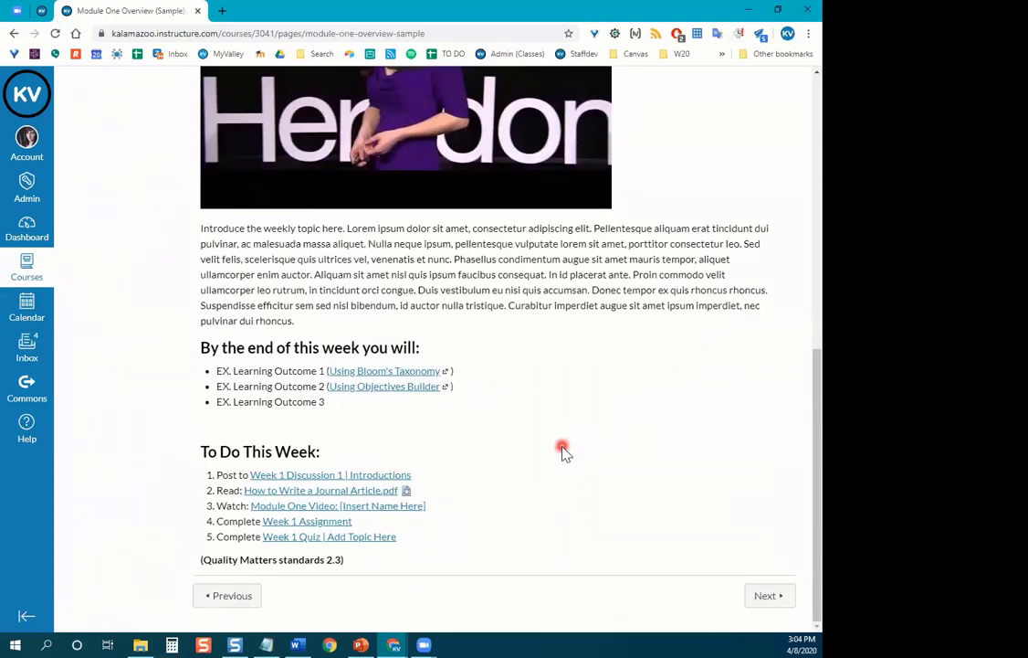
scroll(563, 451, up, 4)
scroll(661, 416, up, 3)
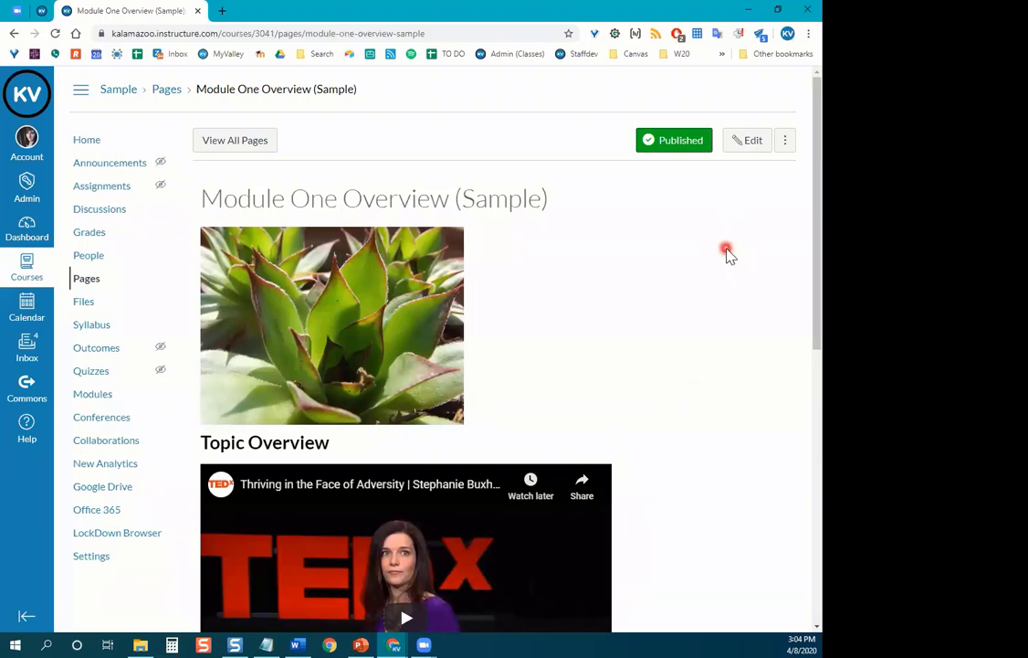
scroll(390, 471, down, 3)
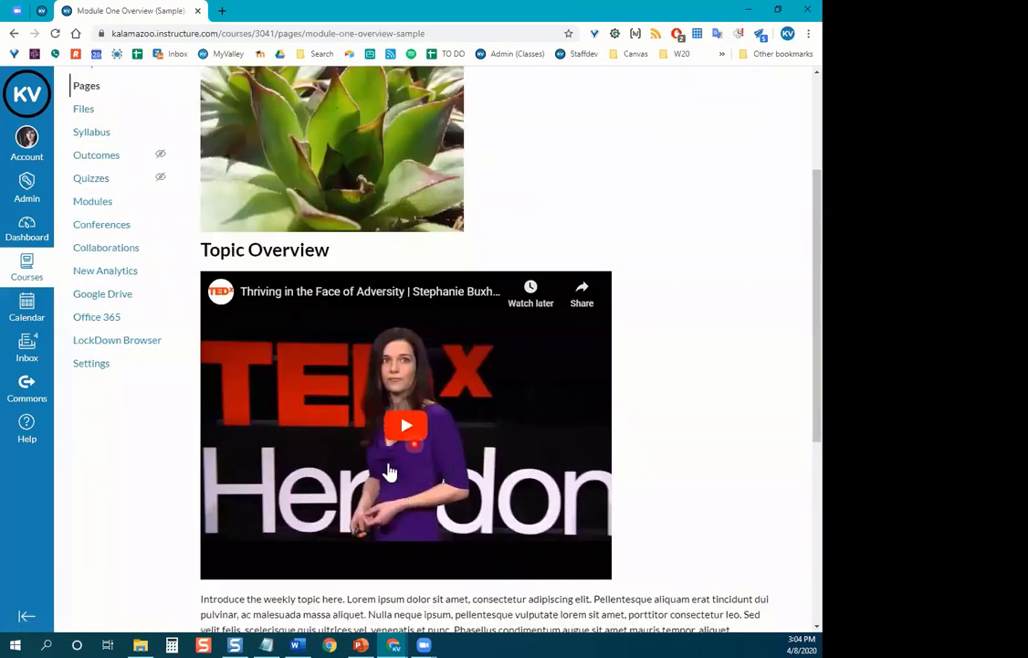
scroll(644, 381, up, 3)
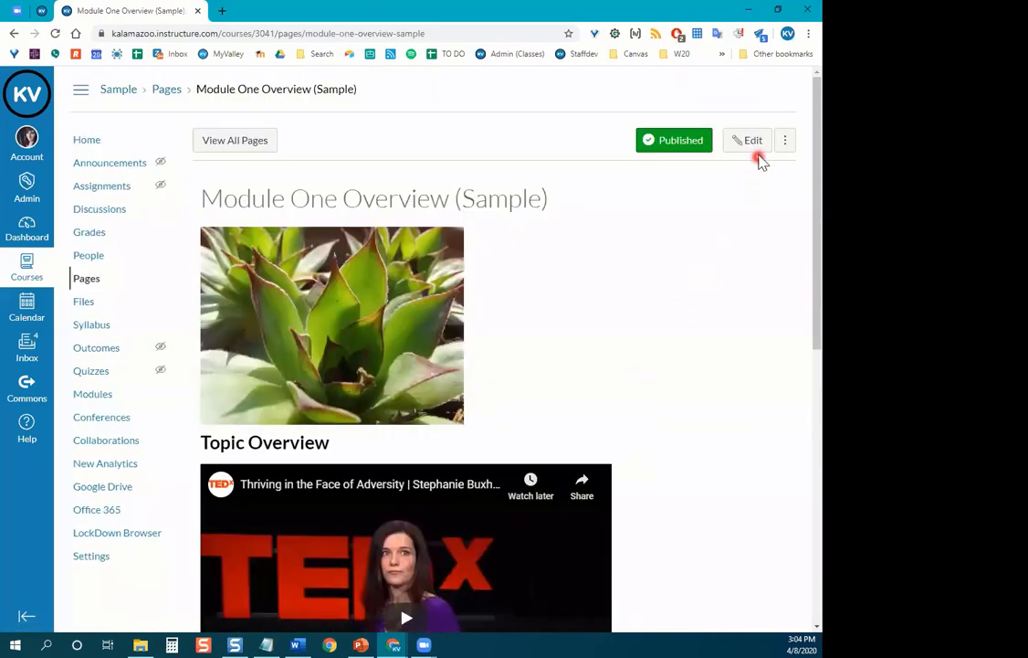
Reopen the Module One Overview page for editing and locate the Topic Overview heading.
click(752, 146)
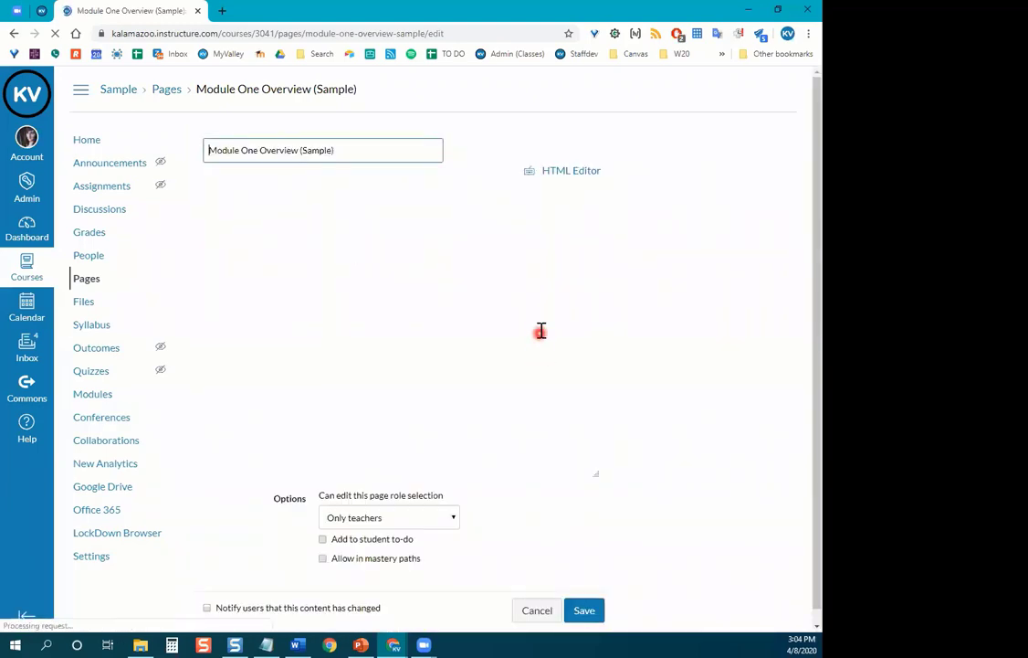
scroll(539, 333, down, 5)
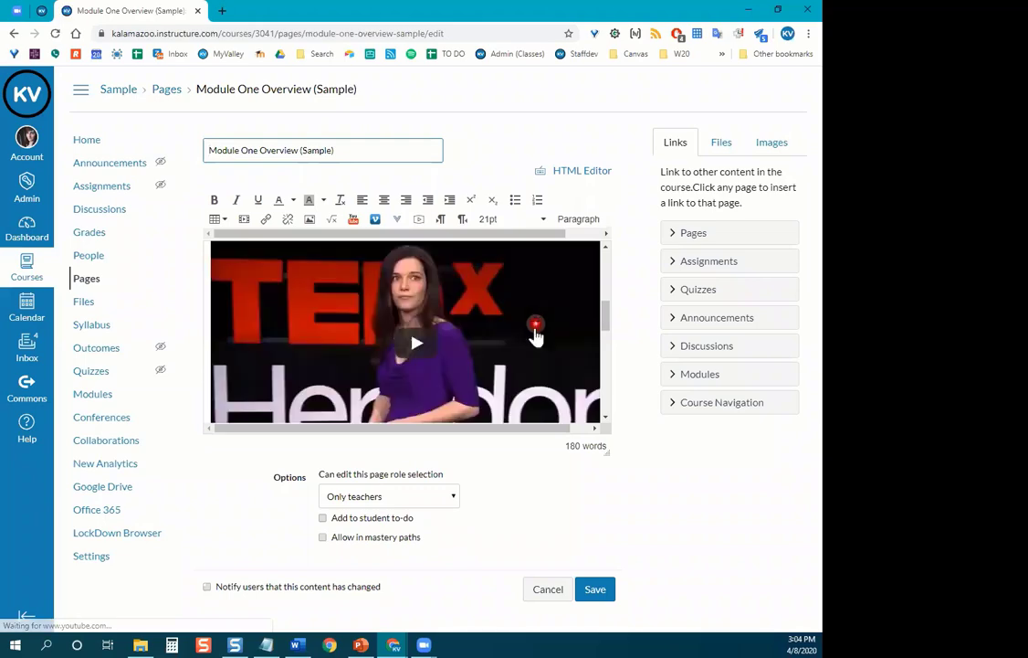
scroll(536, 336, up, 2)
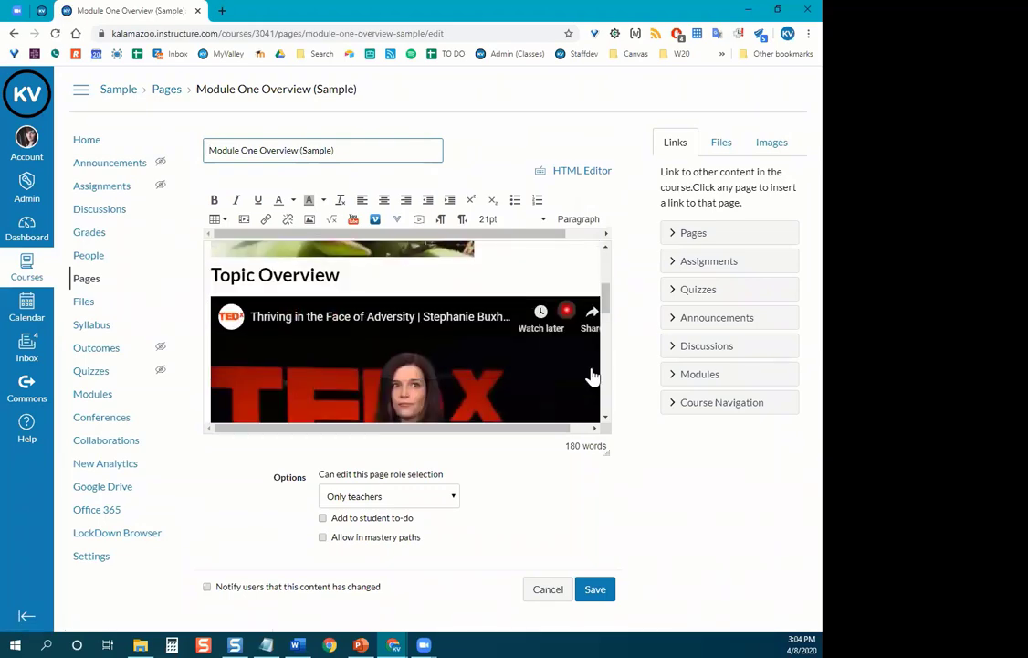
drag(607, 452, 638, 619)
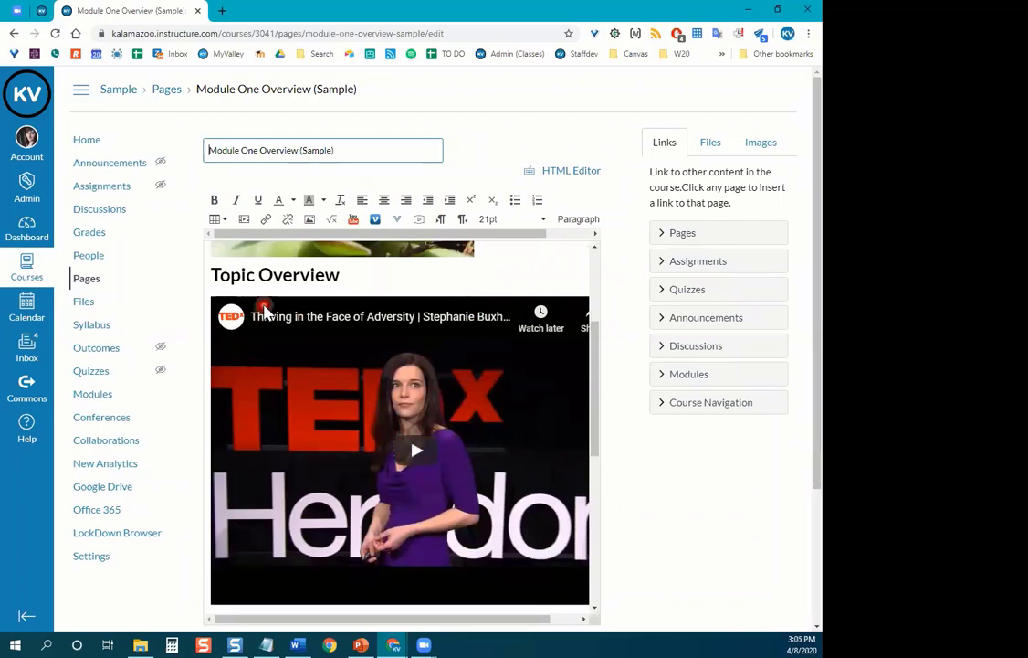
click(337, 268)
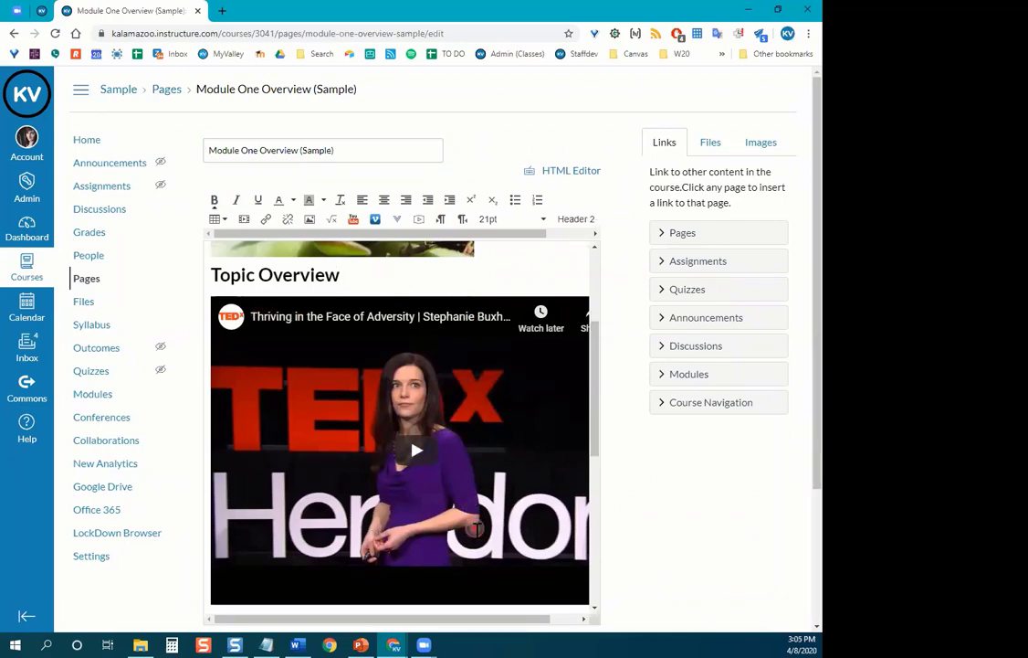
drag(470, 618, 551, 614)
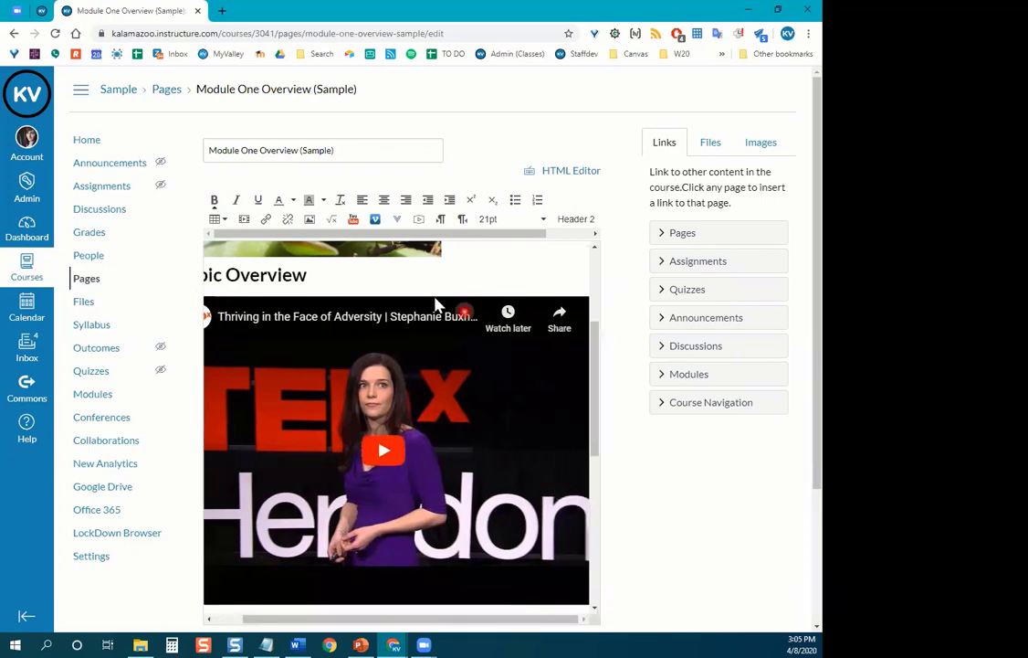
scroll(354, 280, down, 1)
drag(392, 620, 266, 620)
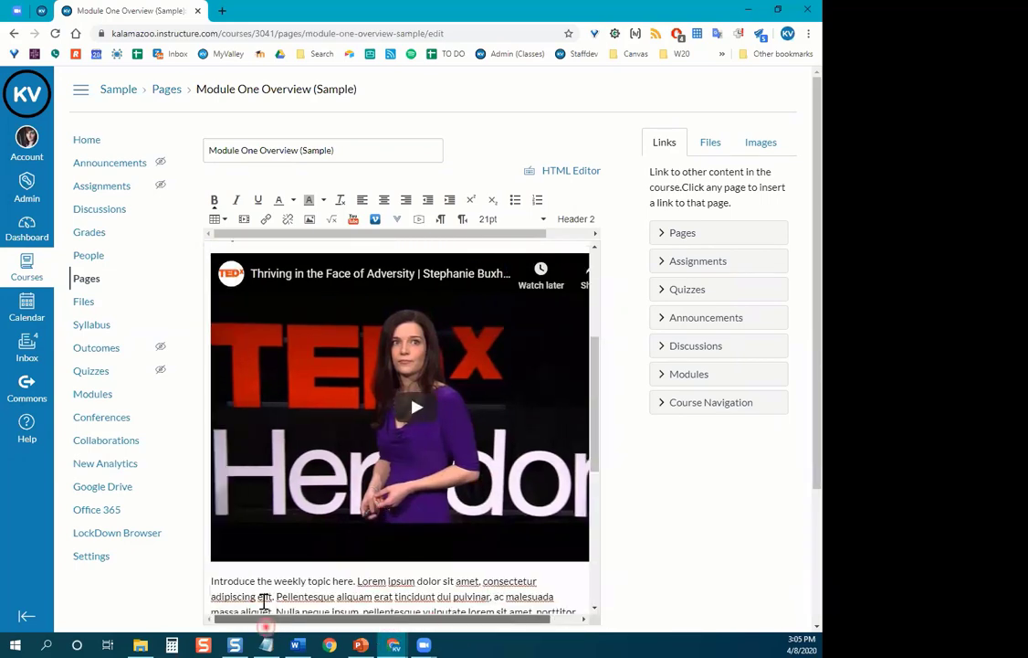
Insert an empty line beneath Topic Overview, undoing a stray backspace first.
click(212, 581)
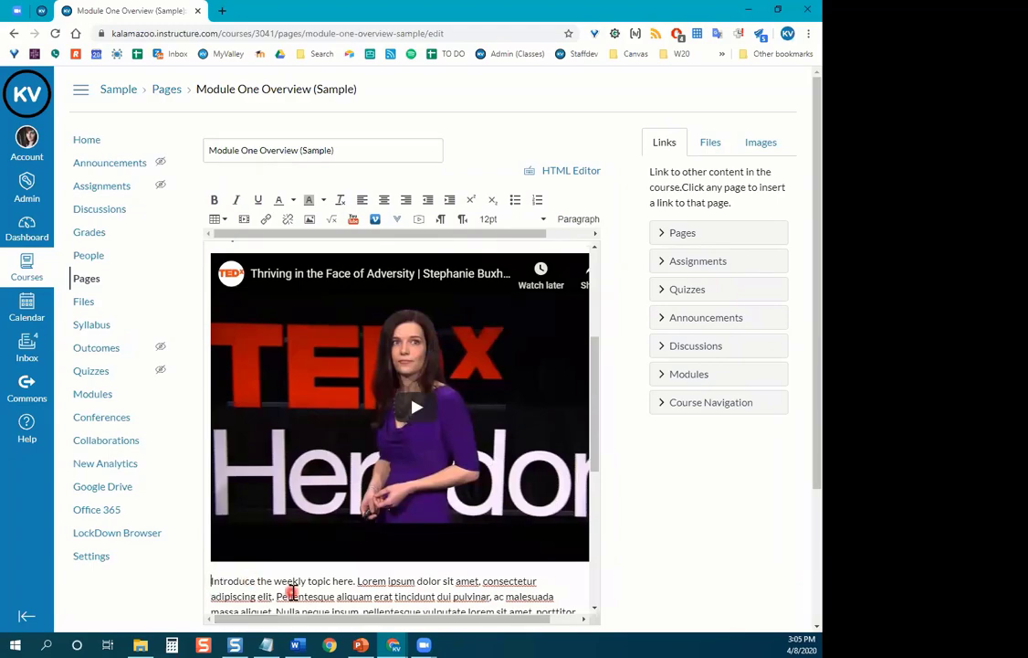
key(BackSpace)
key(BackSpace)
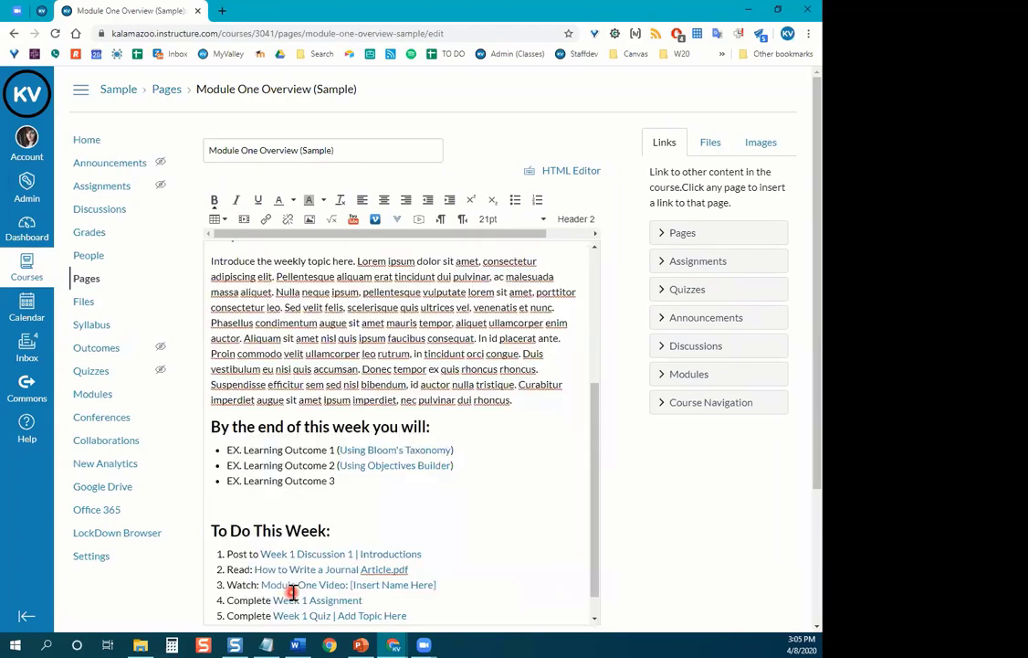
scroll(384, 438, down, 1)
key(ctrl+z)
key(ctrl+z)
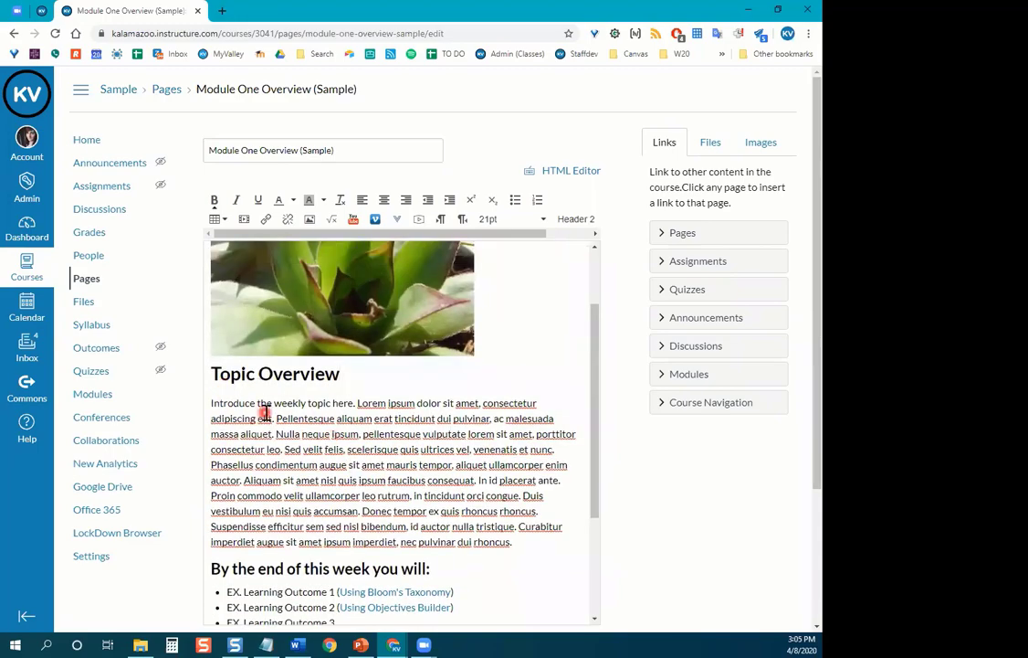
key(Return)
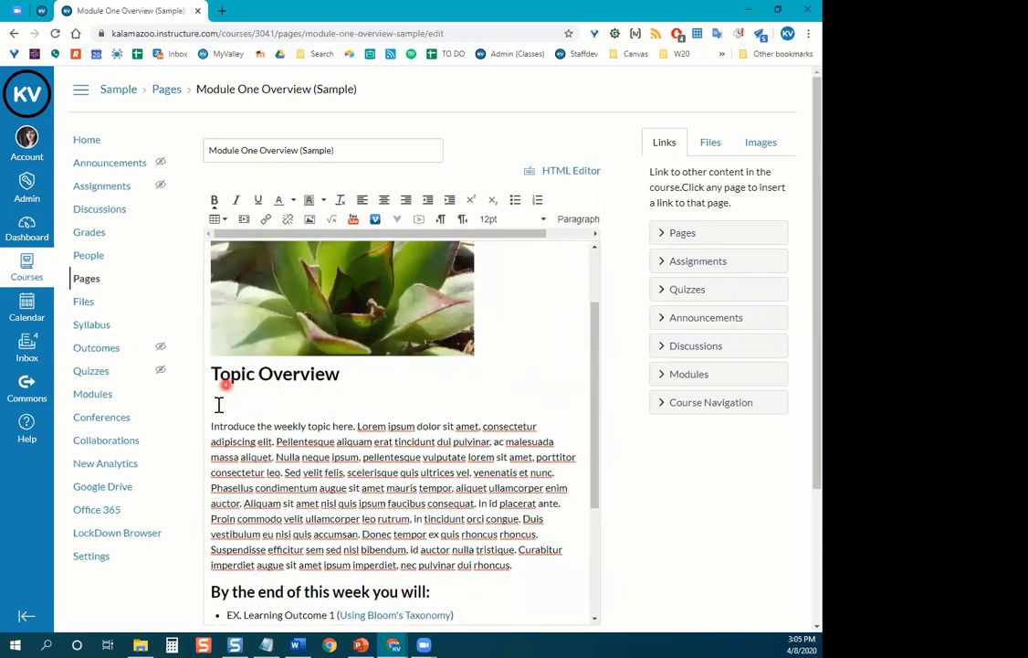
Search YouTube for 'ted talk adversity' and embed the first result at small size.
click(354, 225)
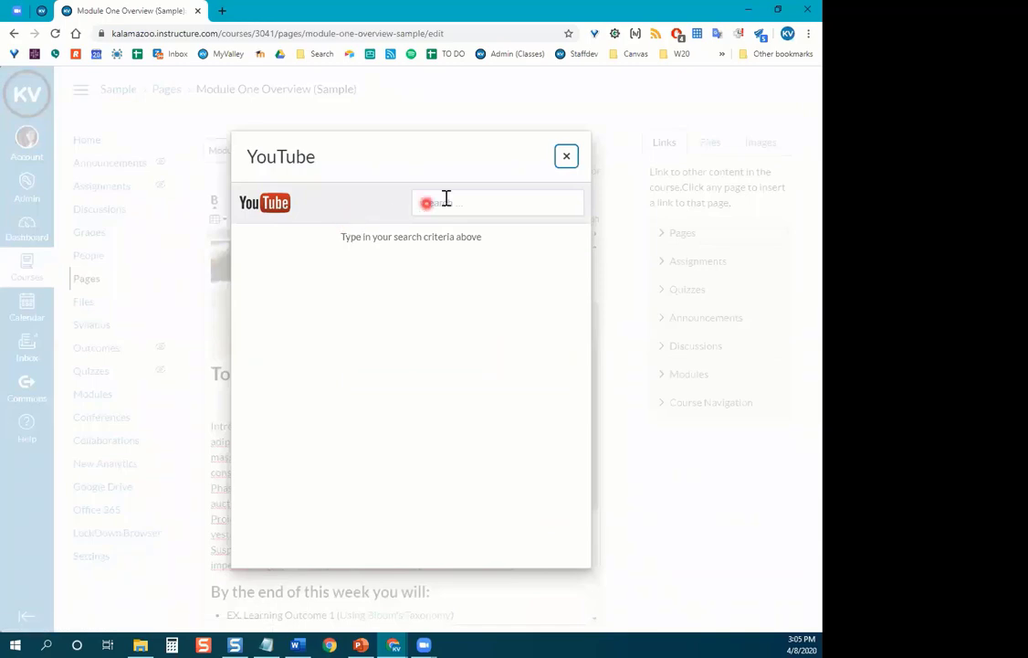
click(447, 201)
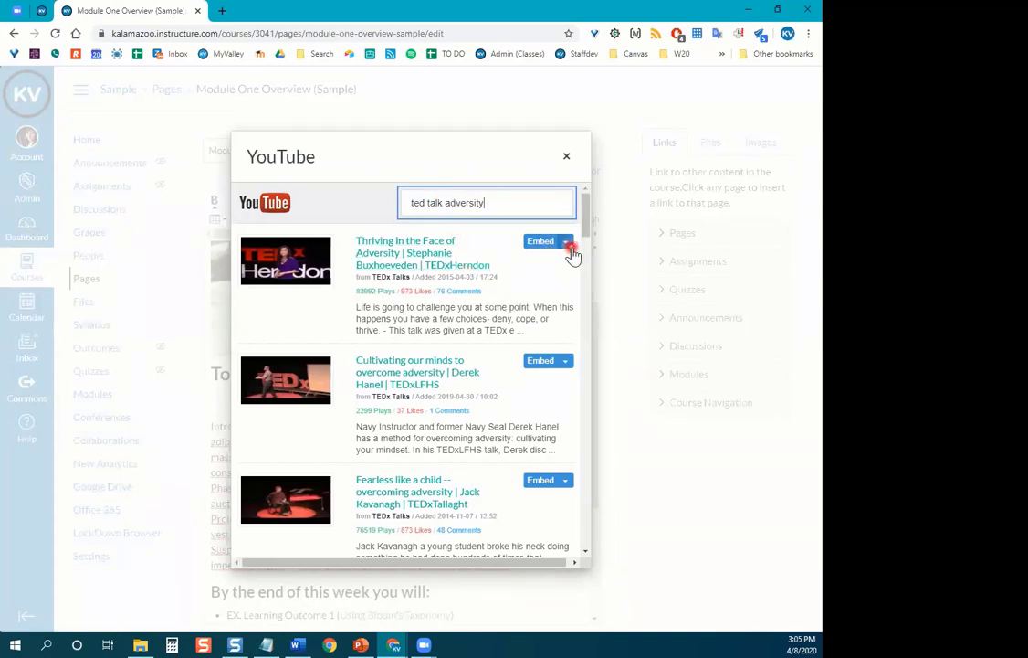
click(569, 246)
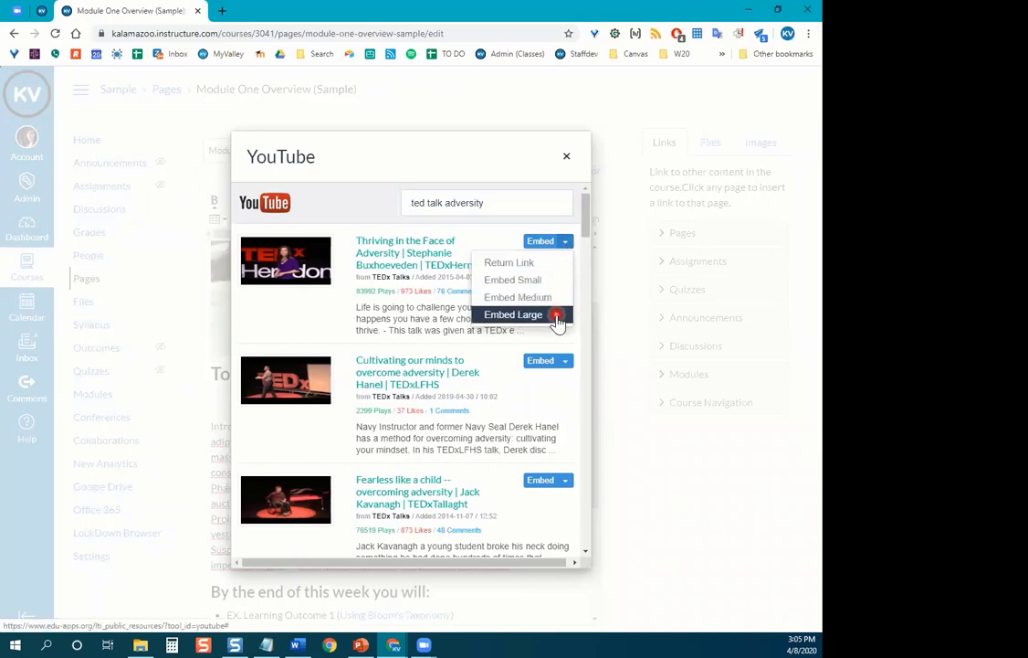
click(553, 283)
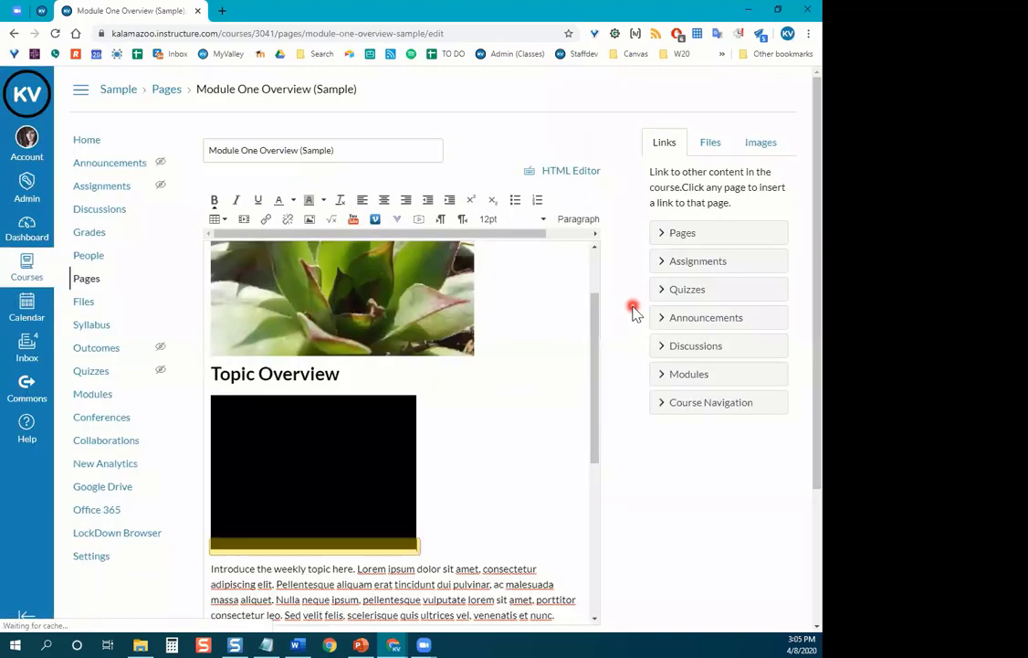
Save the Module One Overview page with the small TEDx video embedded.
scroll(551, 388, down, 3)
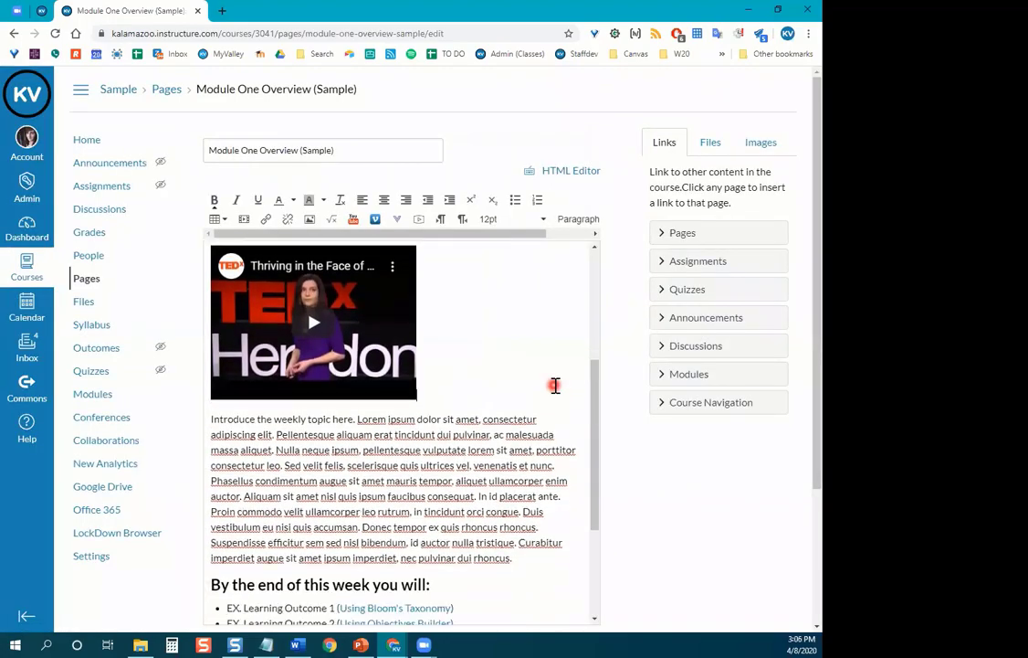
scroll(546, 385, up, 2)
scroll(490, 396, down, 1)
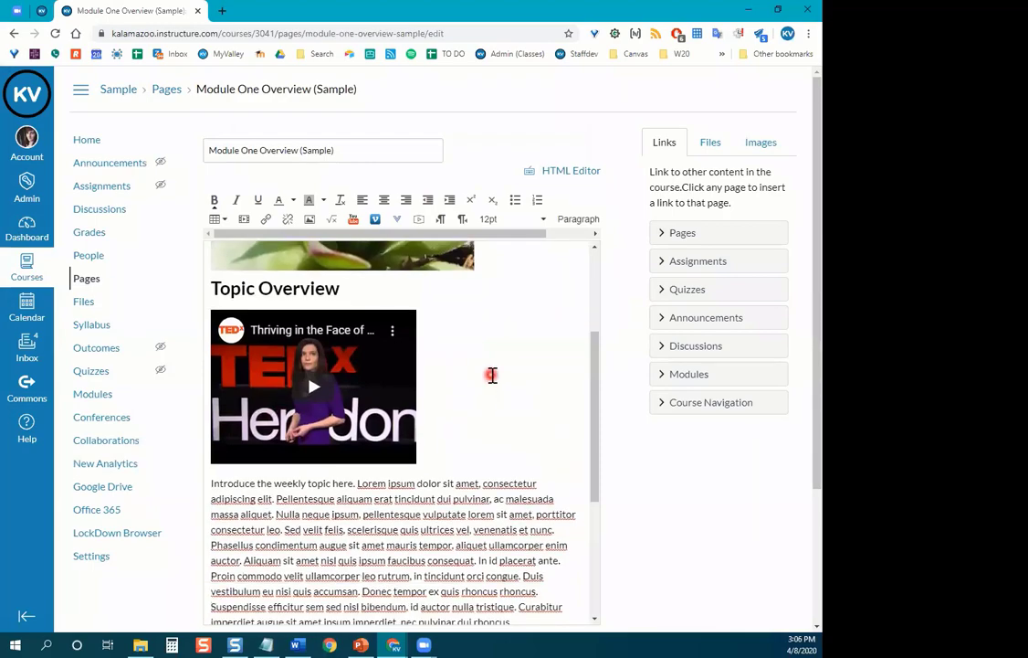
scroll(497, 375, down, 5)
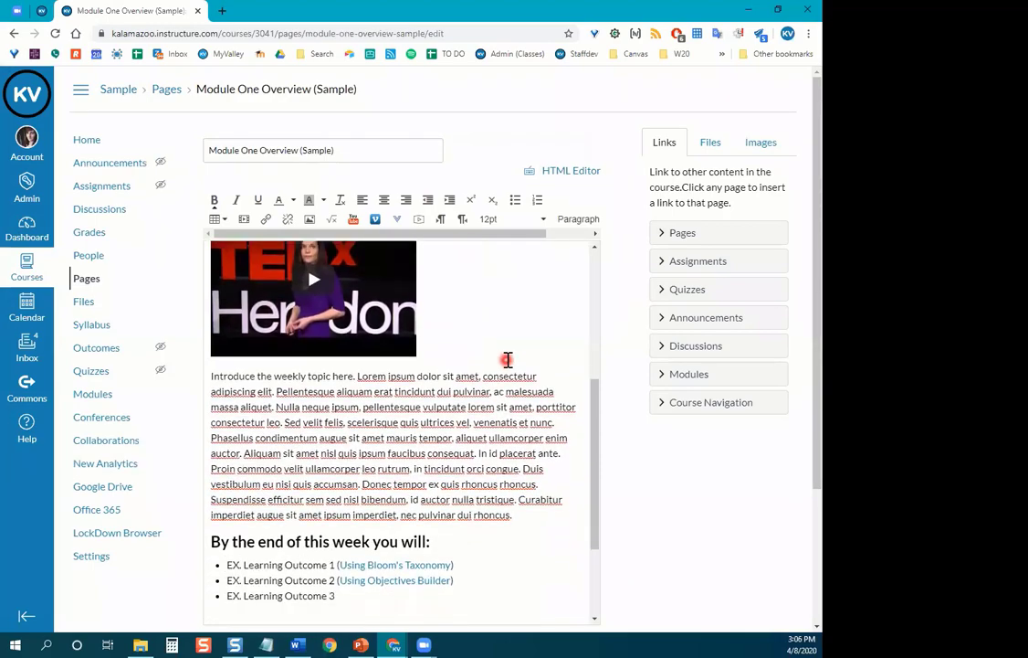
scroll(504, 385, down, 3)
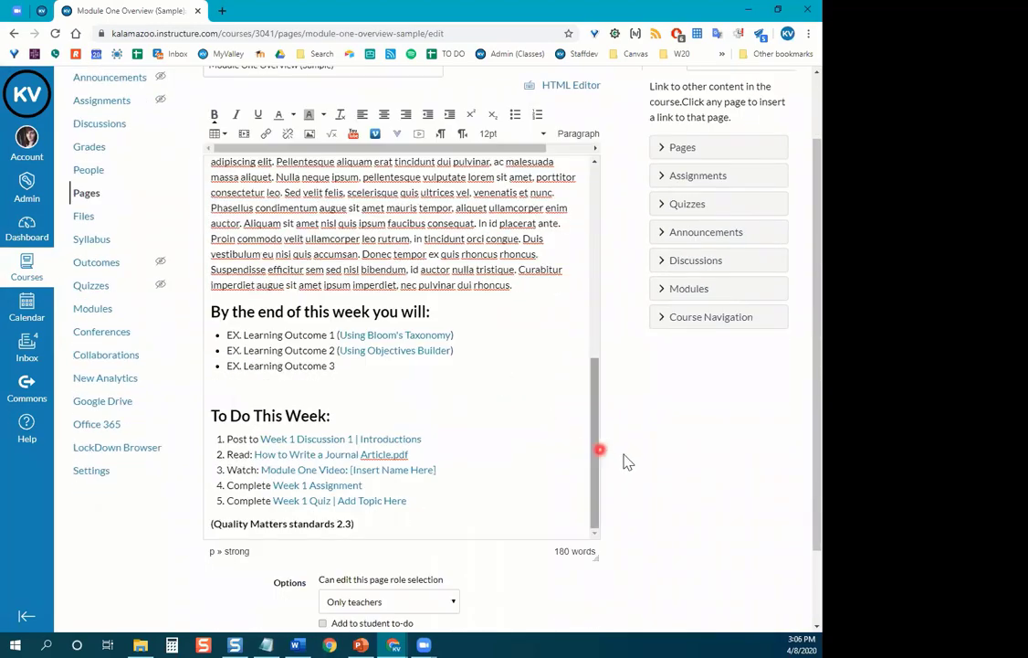
scroll(640, 461, down, 2)
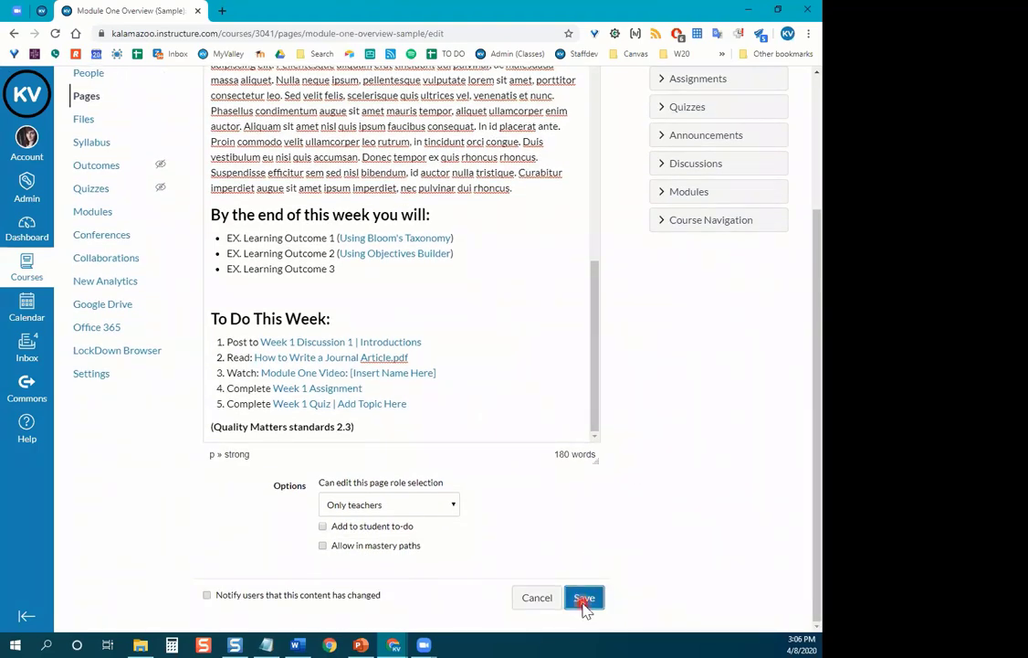
click(582, 599)
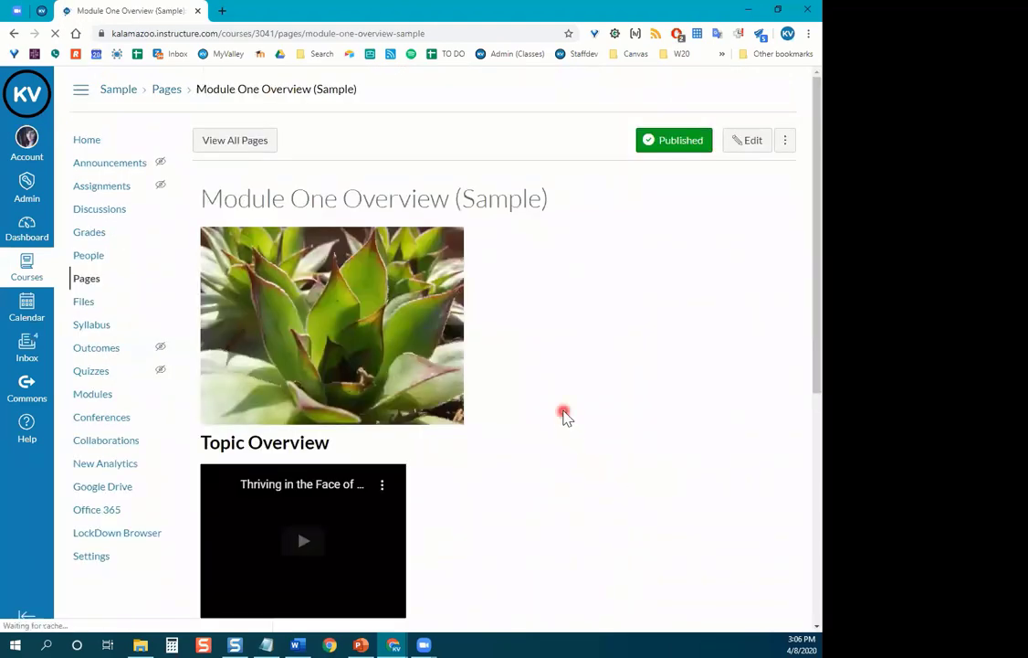
scroll(568, 355, down, 3)
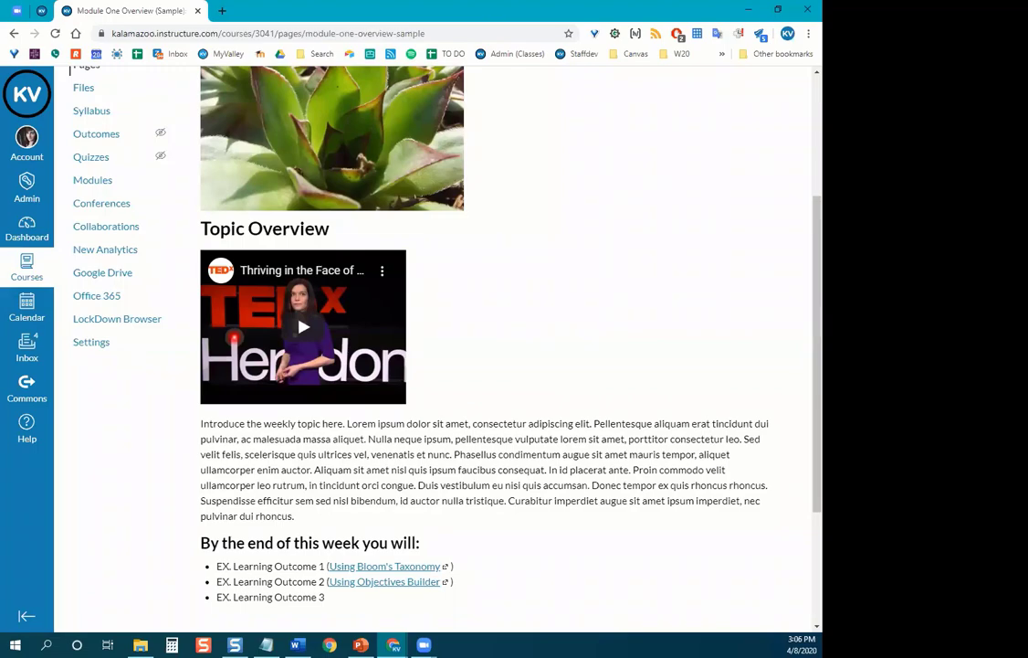
key(alt+Tab)
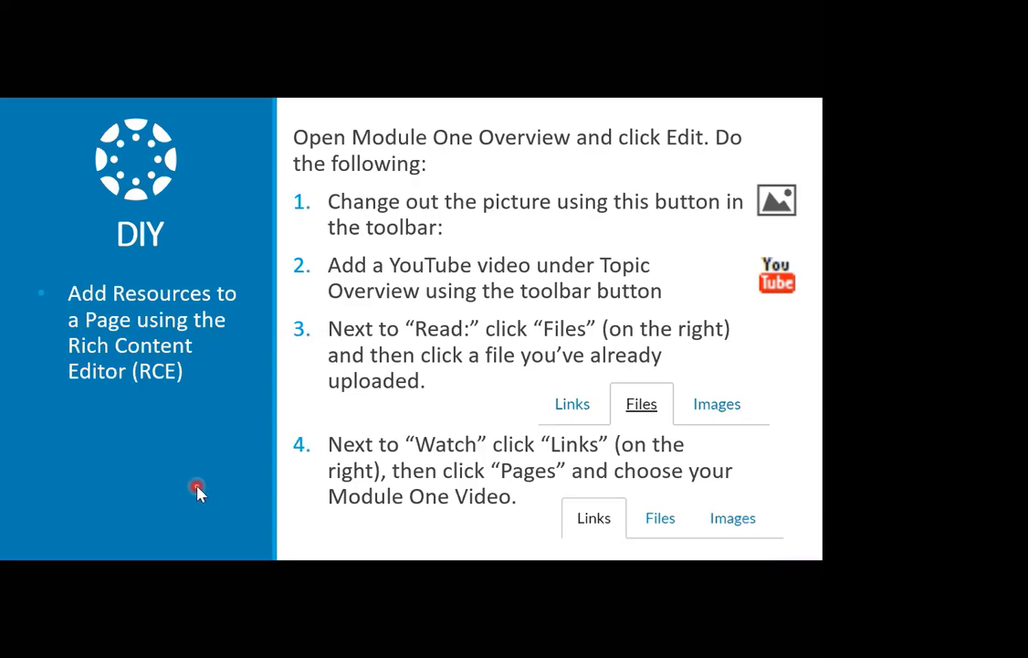
key(Escape)
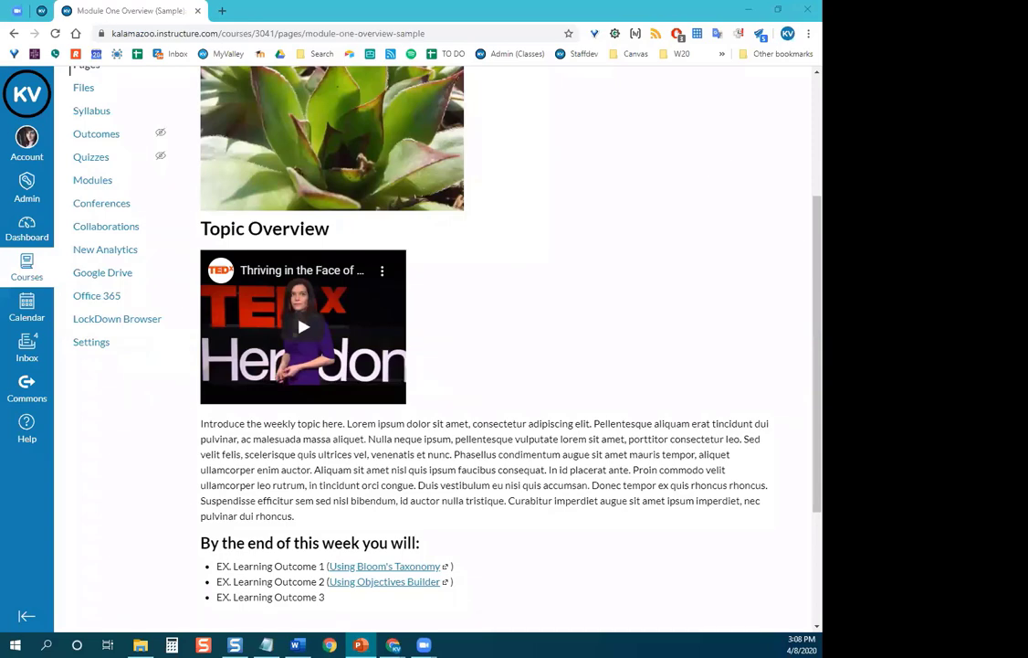
Return to the Sample course home page and scroll through Module 1: Introduction to the Course.
scroll(438, 347, up, 3)
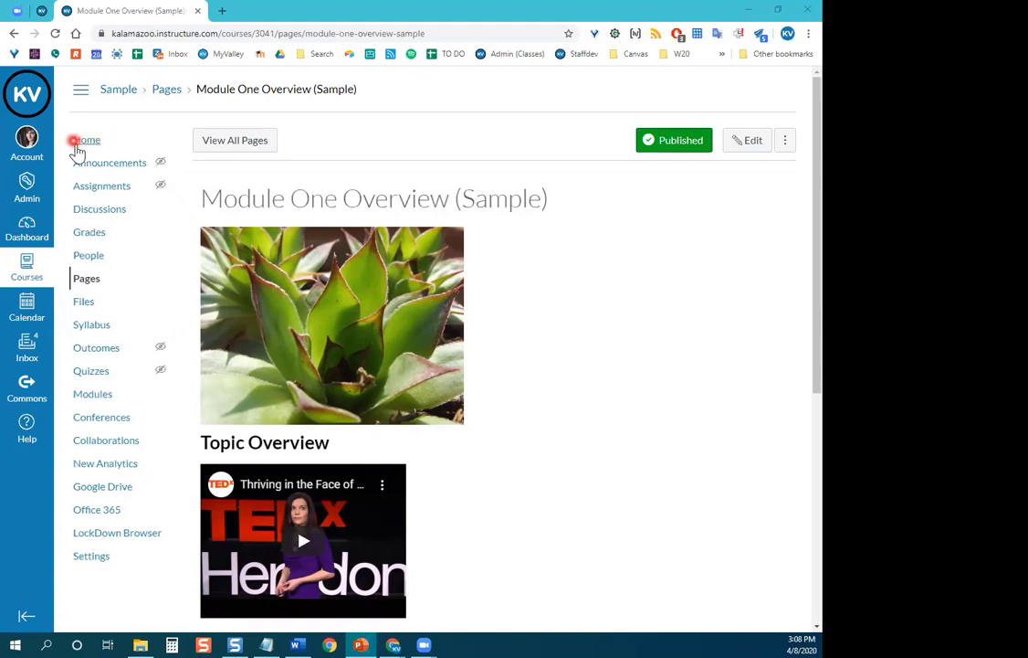
click(86, 142)
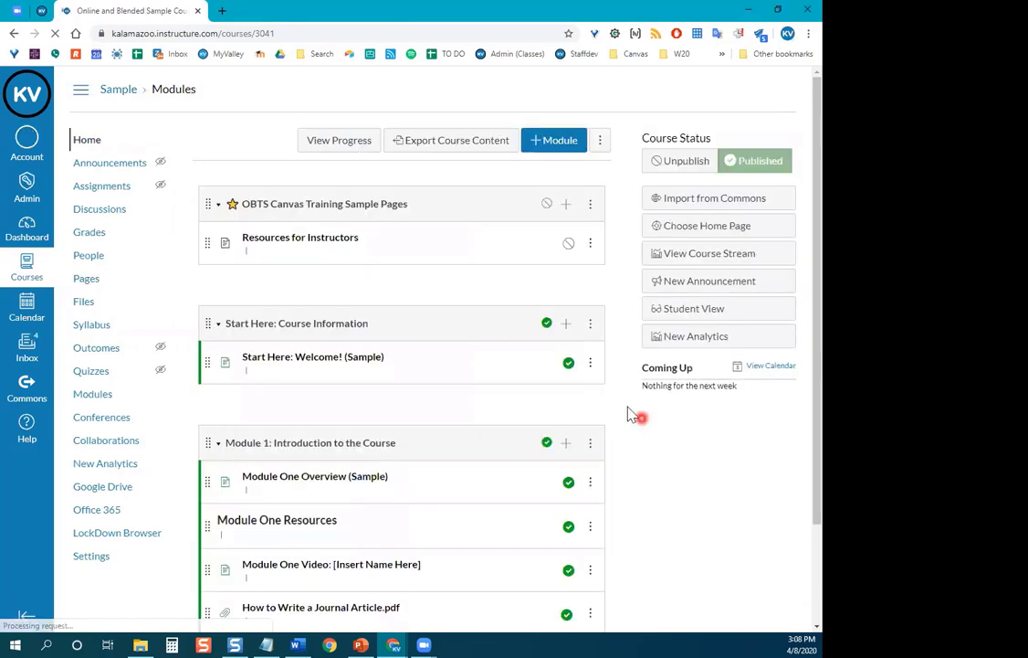
scroll(603, 388, down, 1)
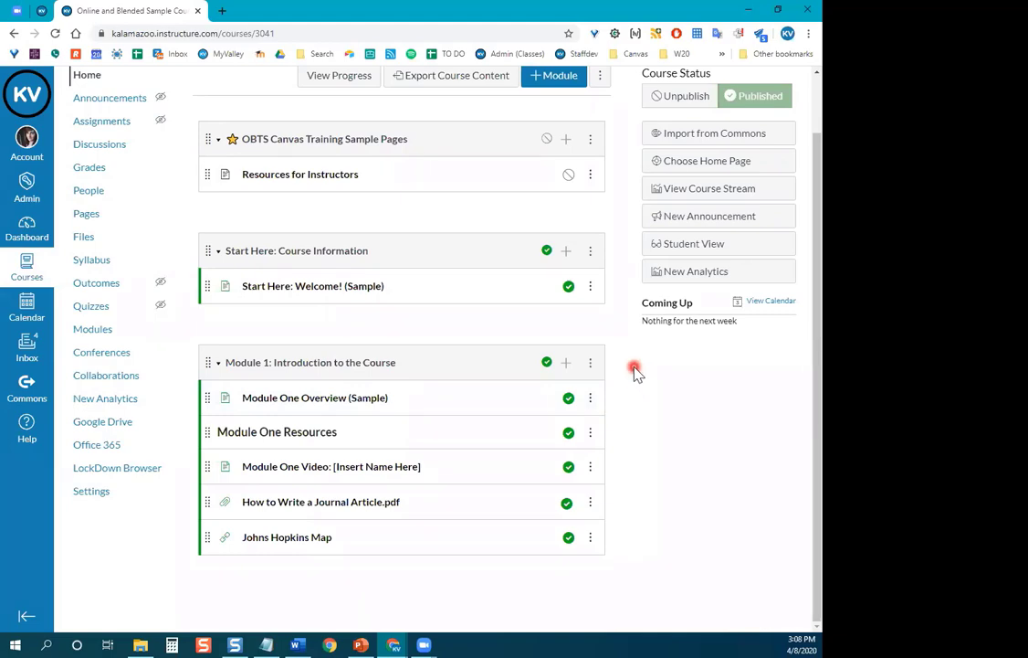
scroll(635, 368, up, 1)
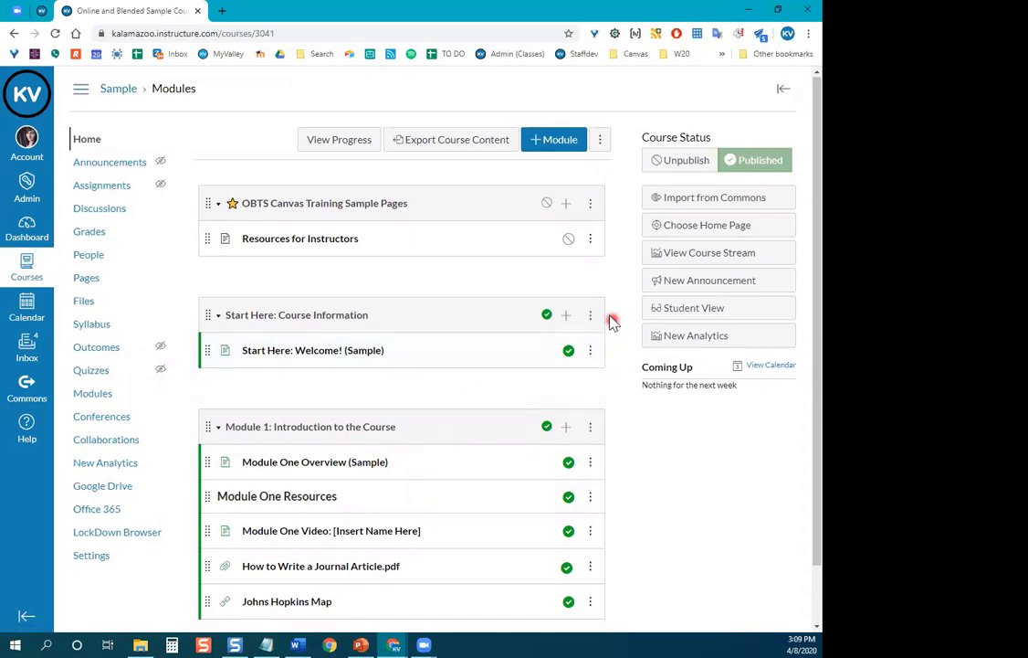
scroll(620, 317, down, 1)
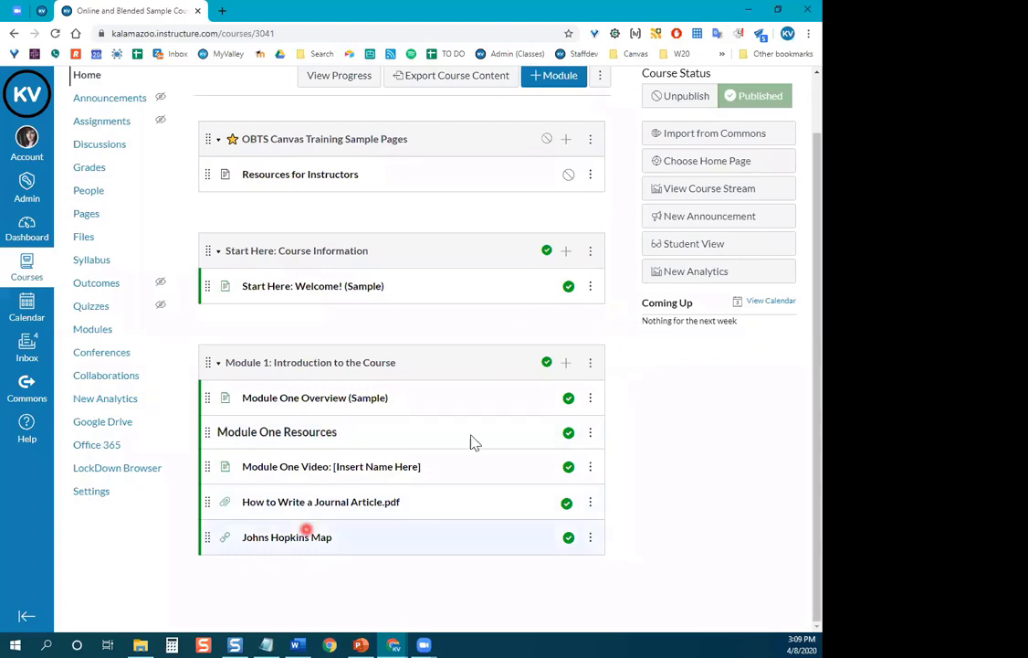
Start a new assignment in Module 1 named 'Week One Assignment: [Name]'.
click(566, 368)
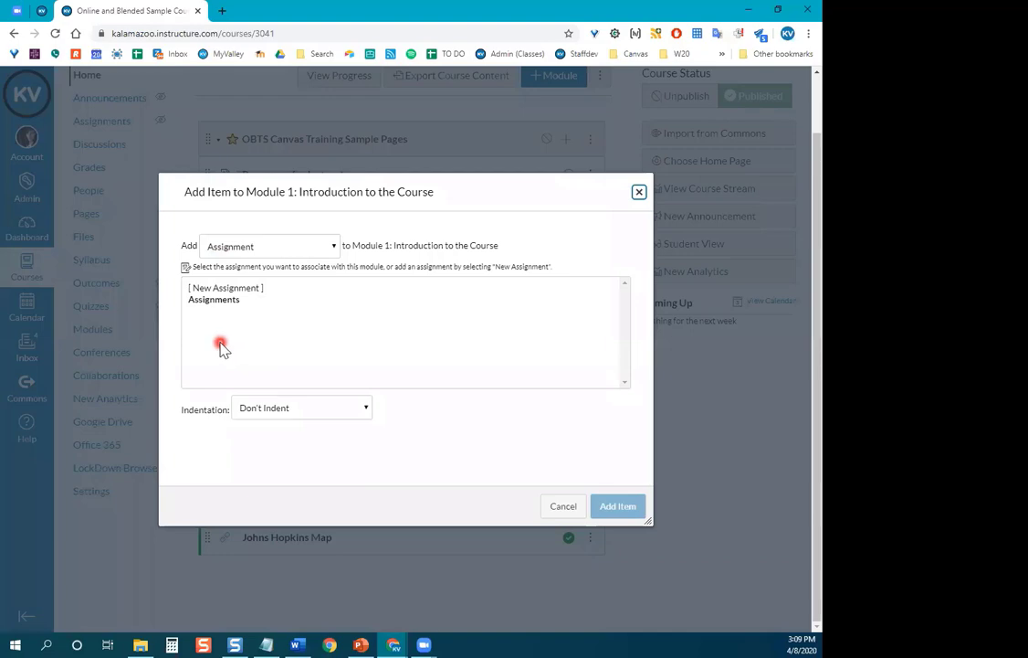
click(263, 288)
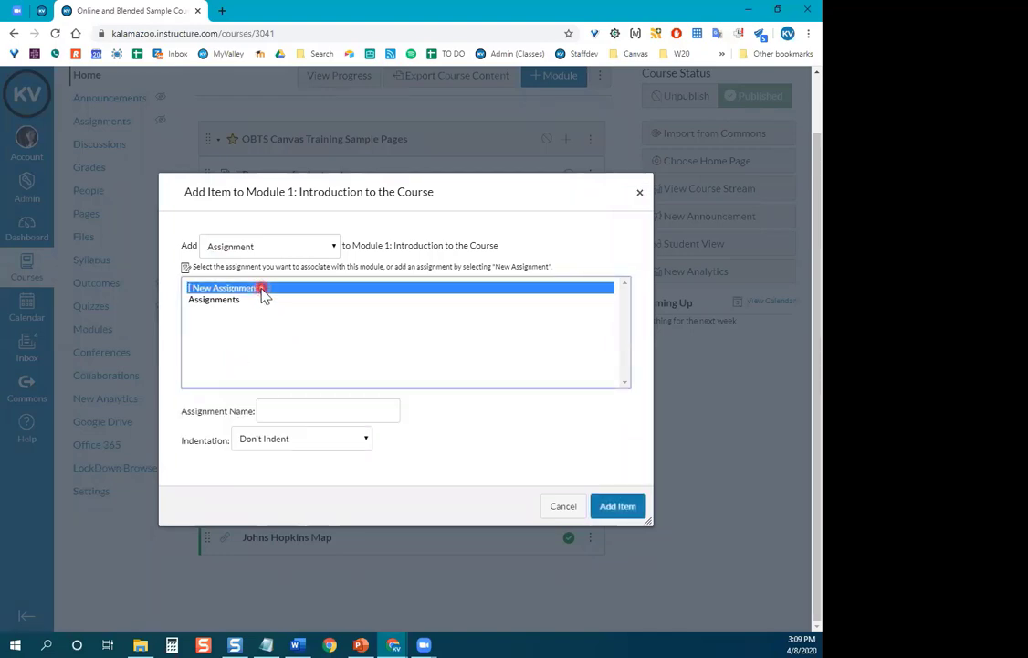
click(336, 413)
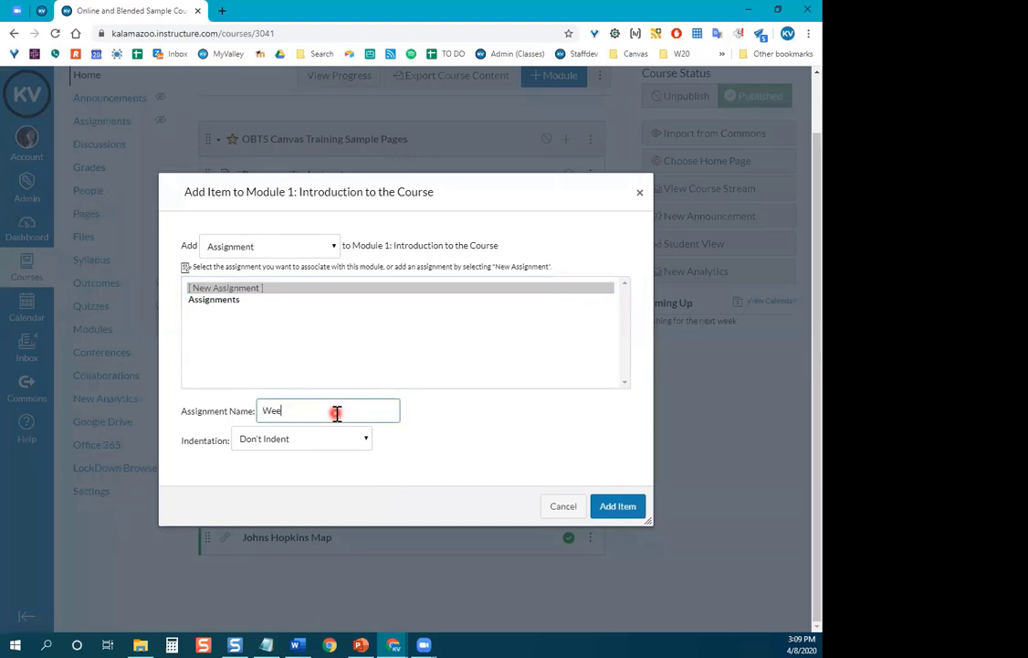
text(Week One Assignment: [Na)
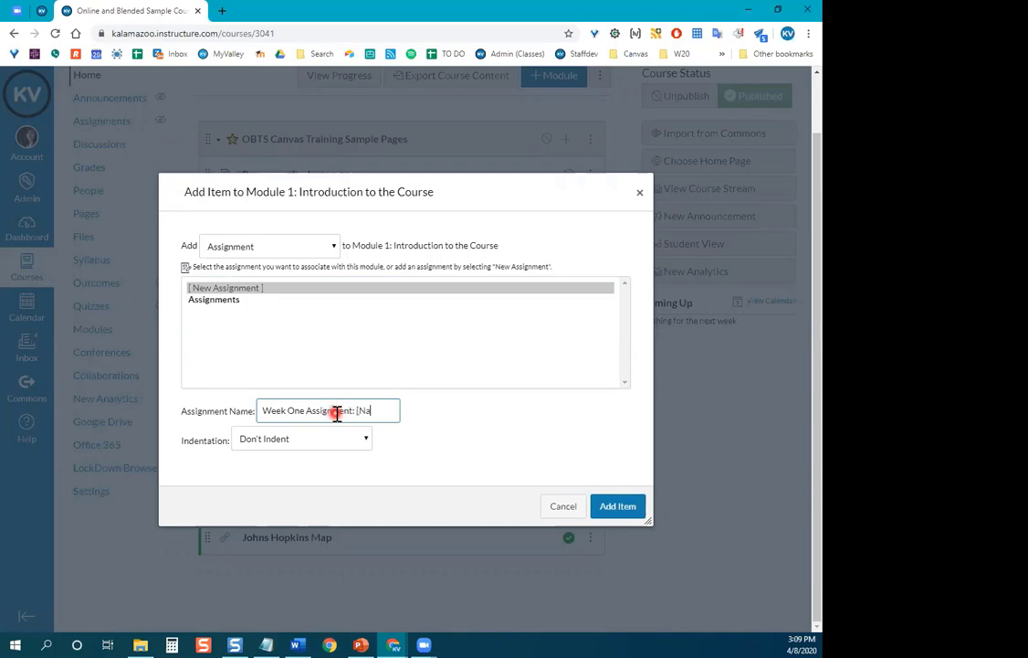
text(me])
Add the Week One Assignment: [Name] item to the end of Module 1.
click(642, 518)
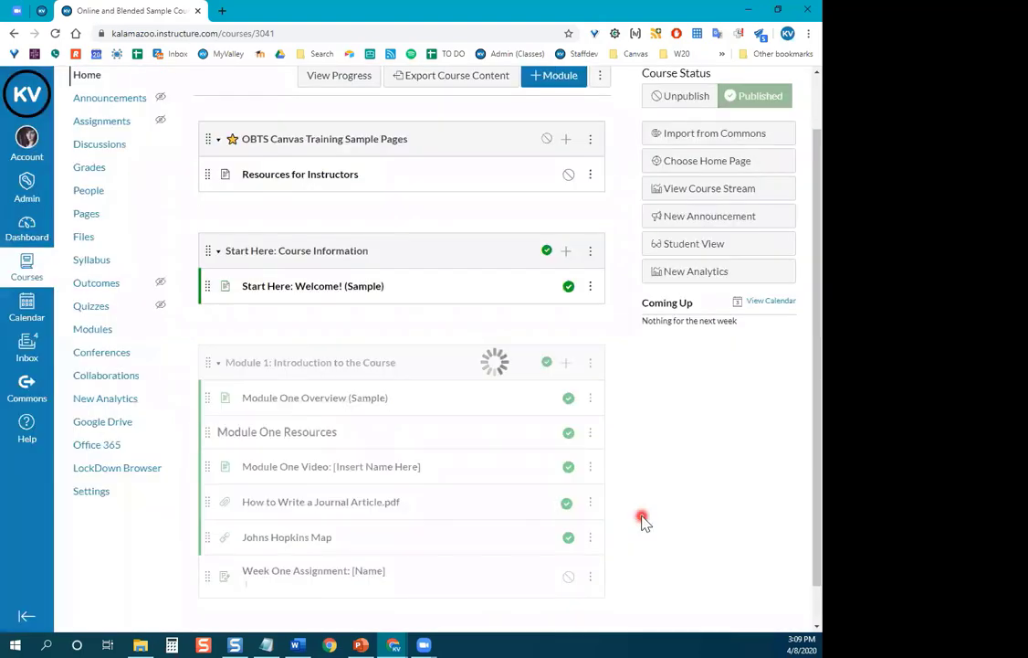
scroll(672, 432, down, 1)
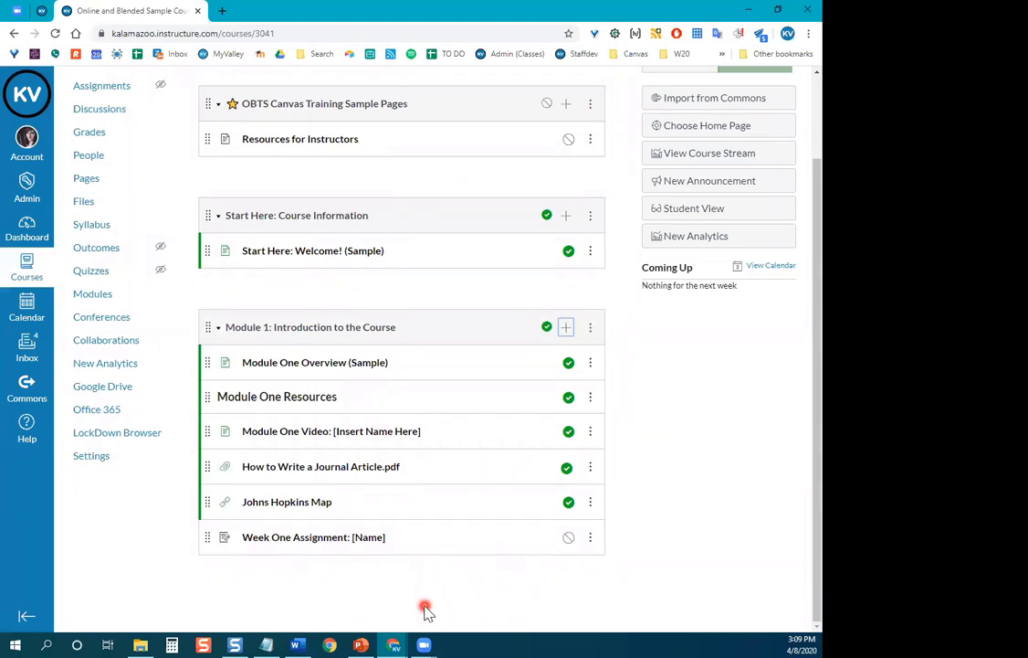
Open Week One Assignment: [Name] from Module 1 and bring up its edit form.
click(276, 542)
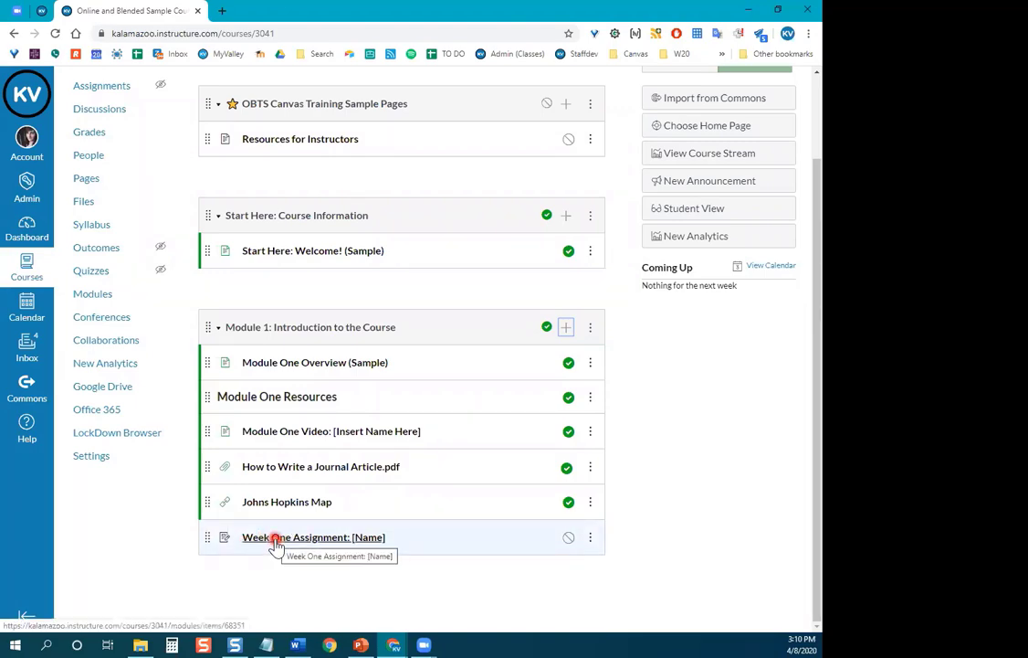
click(275, 543)
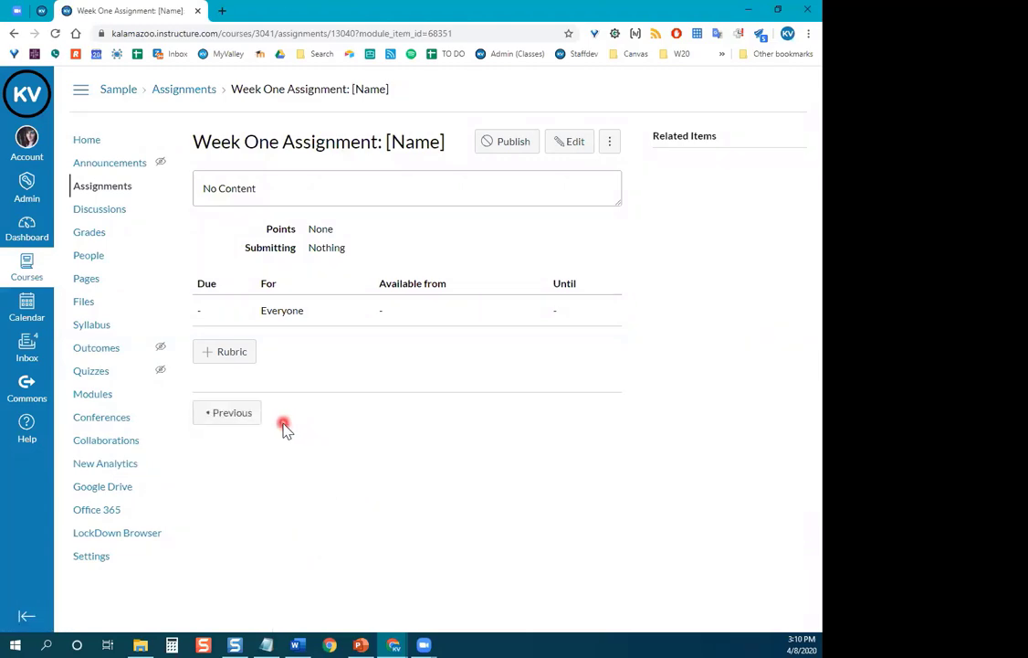
click(587, 146)
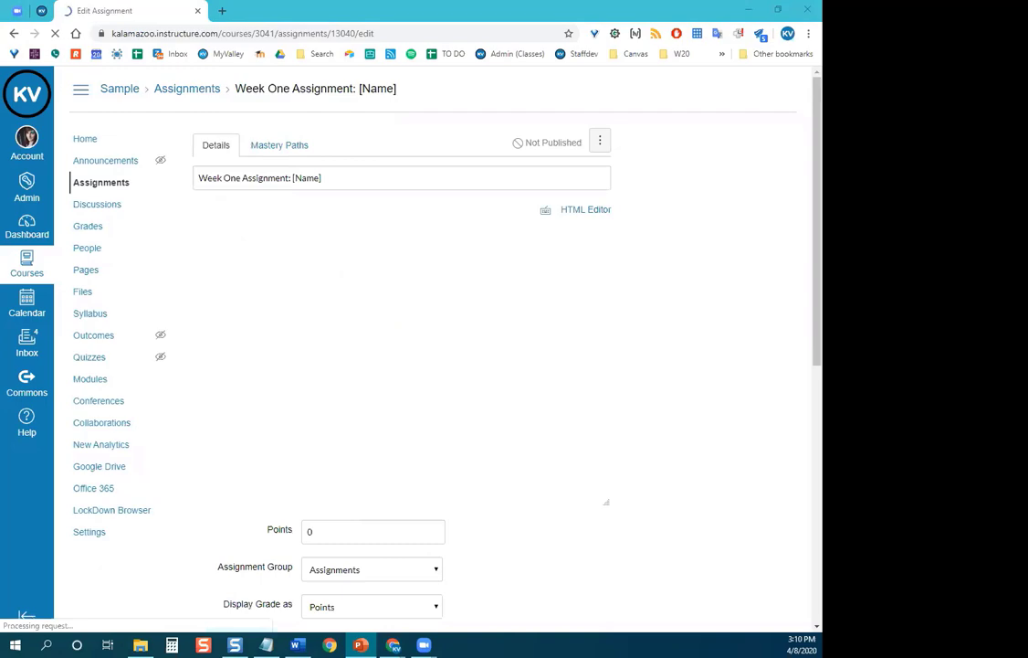
click(387, 345)
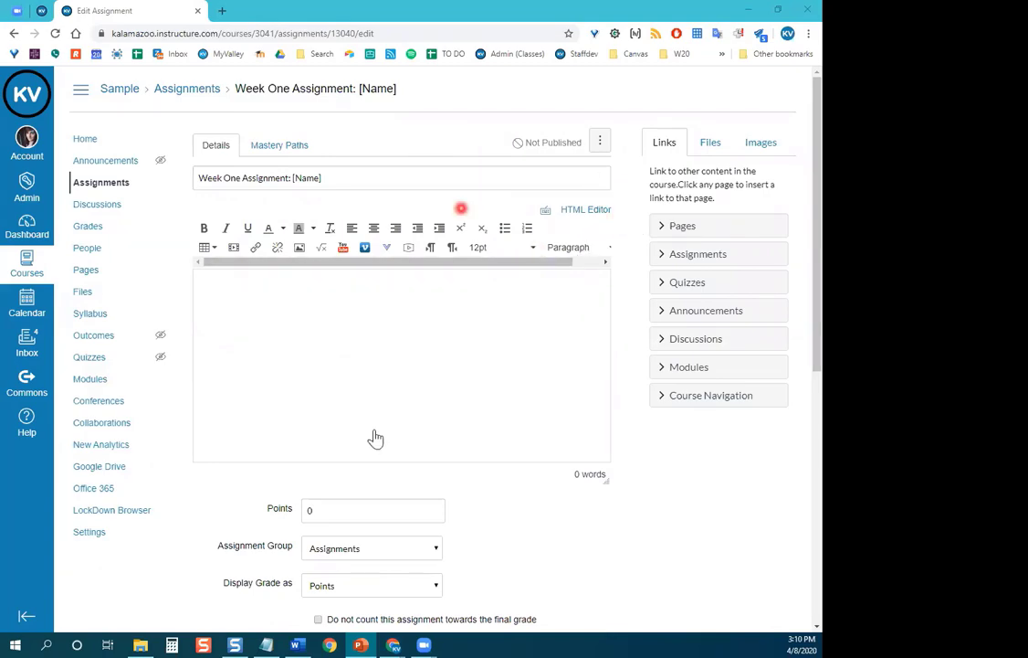
scroll(493, 389, down, 1)
scroll(493, 389, down, 5)
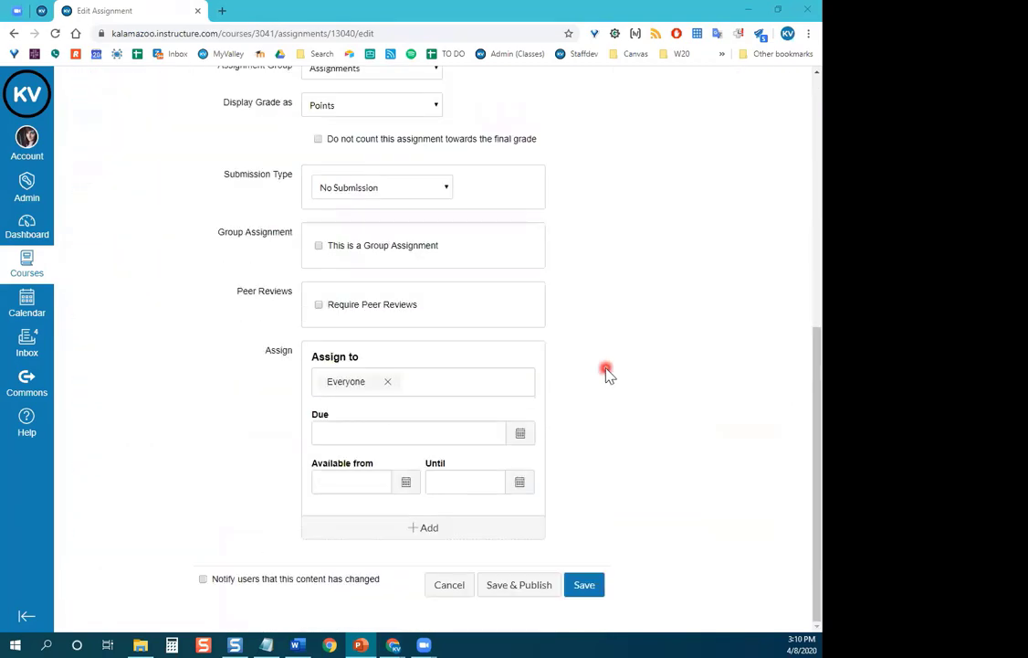
scroll(607, 373, up, 6)
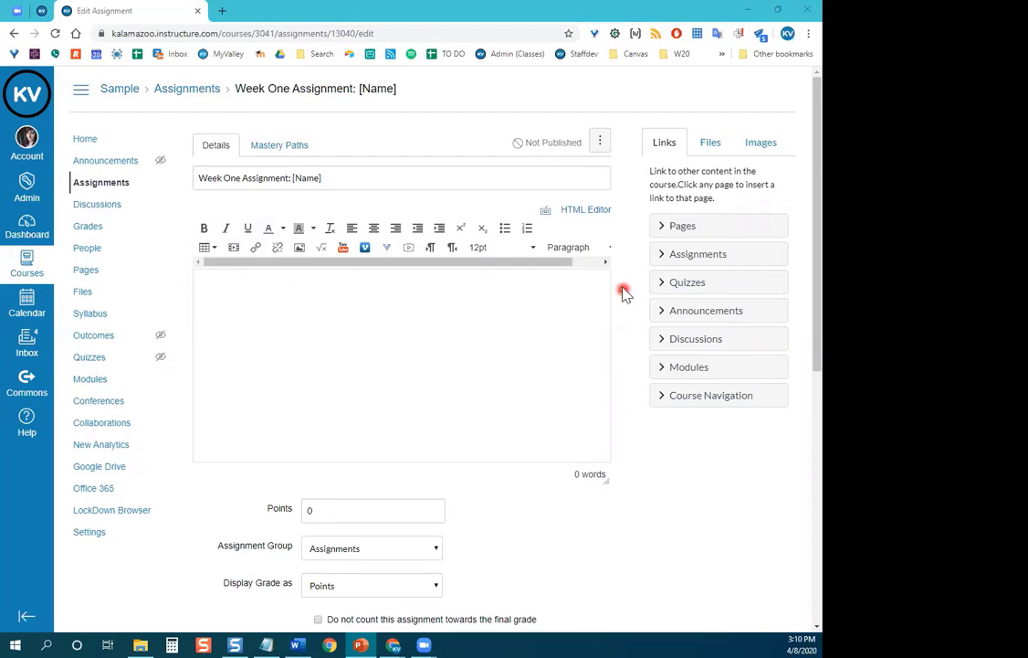
drag(351, 174, 189, 178)
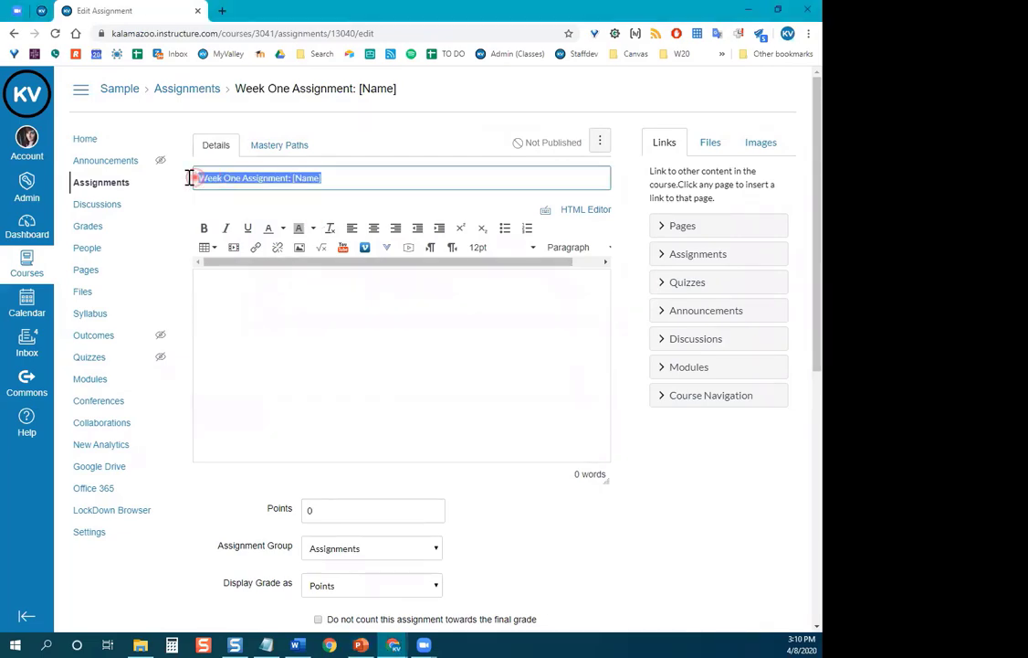
click(211, 304)
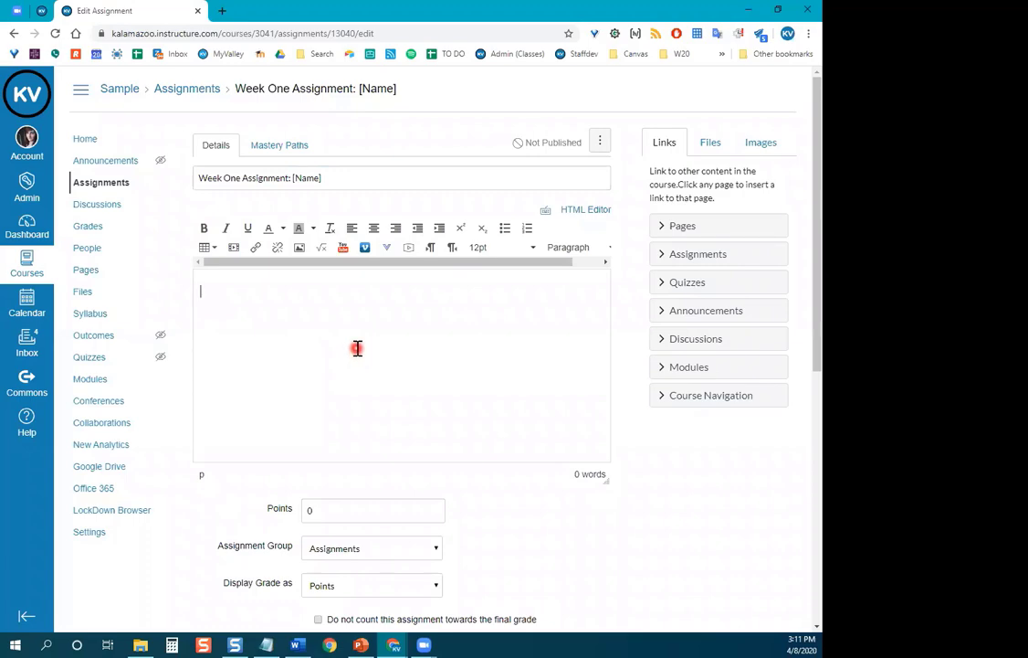
Write the description 'Read Chapter 2 in your textbook. Answer questions 1 - 12 on page 67.'.
click(716, 149)
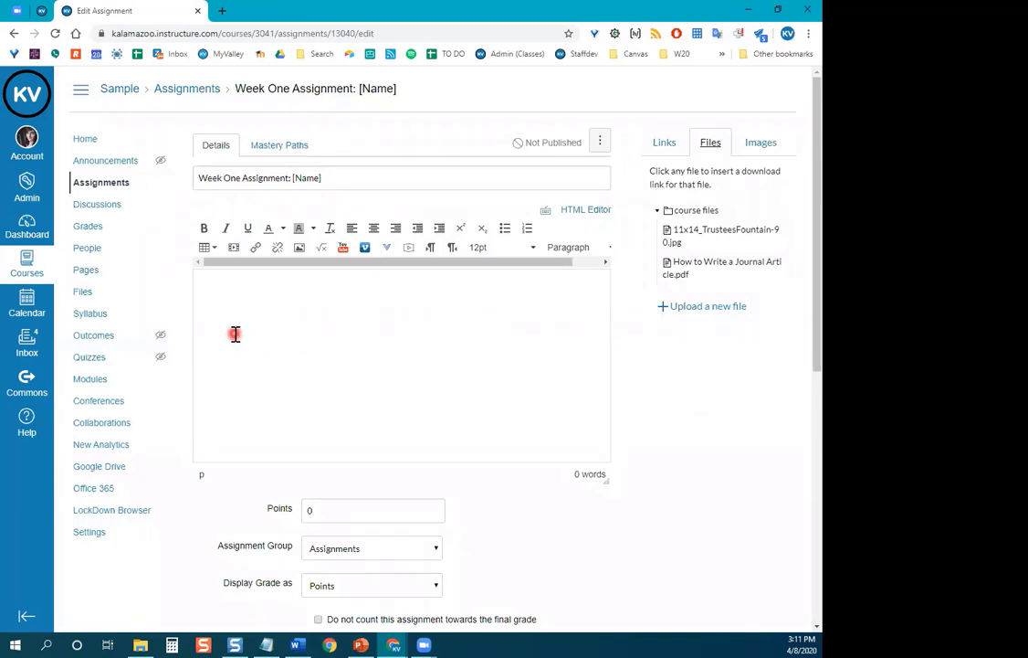
click(215, 299)
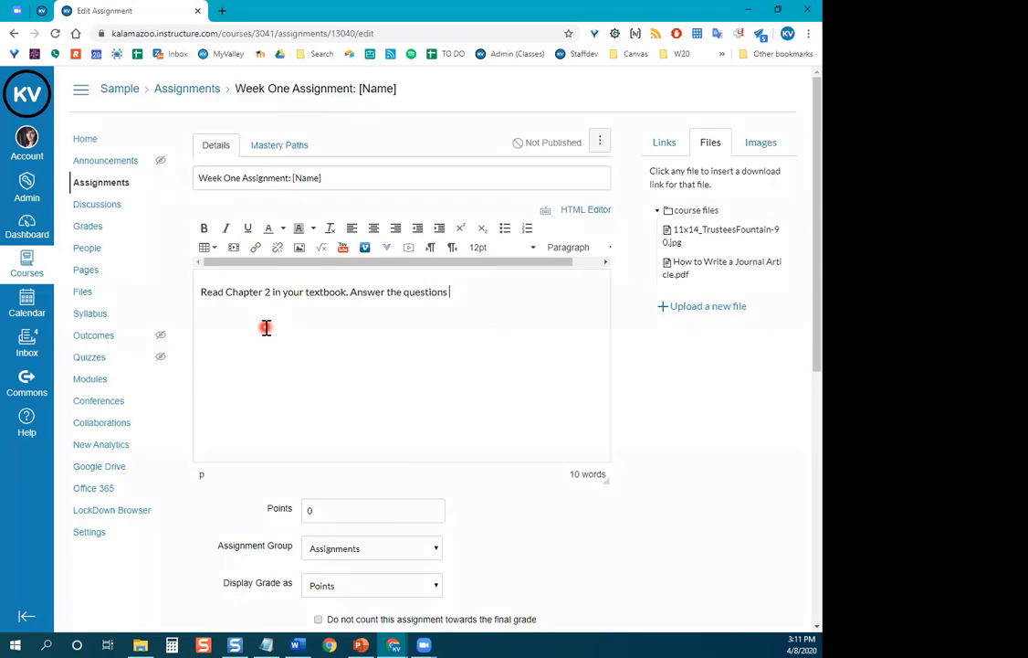
key(BackSpace)
key(BackSpace)
key(BackSpace)
key(BackSpace)
key(BackSpace)
key(BackSpace)
key(BackSpace)
key(BackSpace)
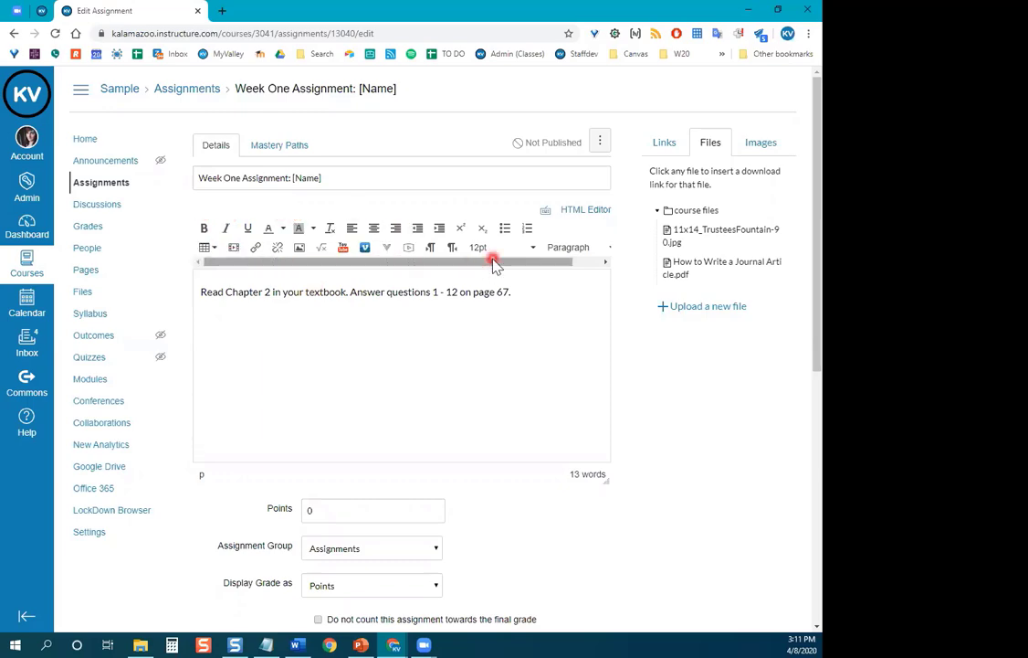
Make the whole description sentence bold and green.
drag(528, 292, 196, 294)
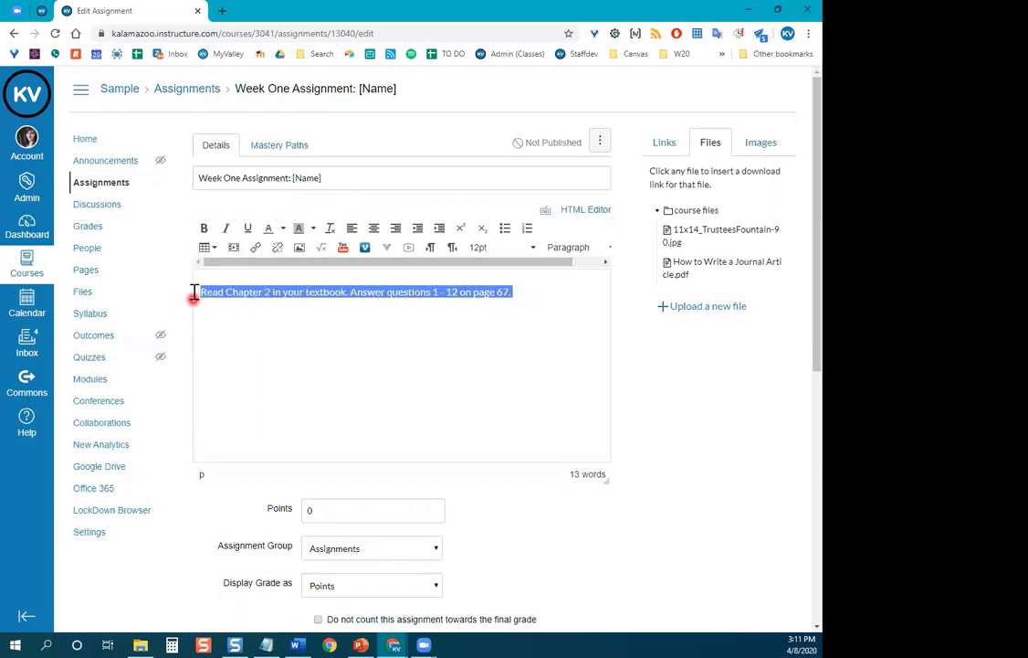
click(201, 229)
click(284, 229)
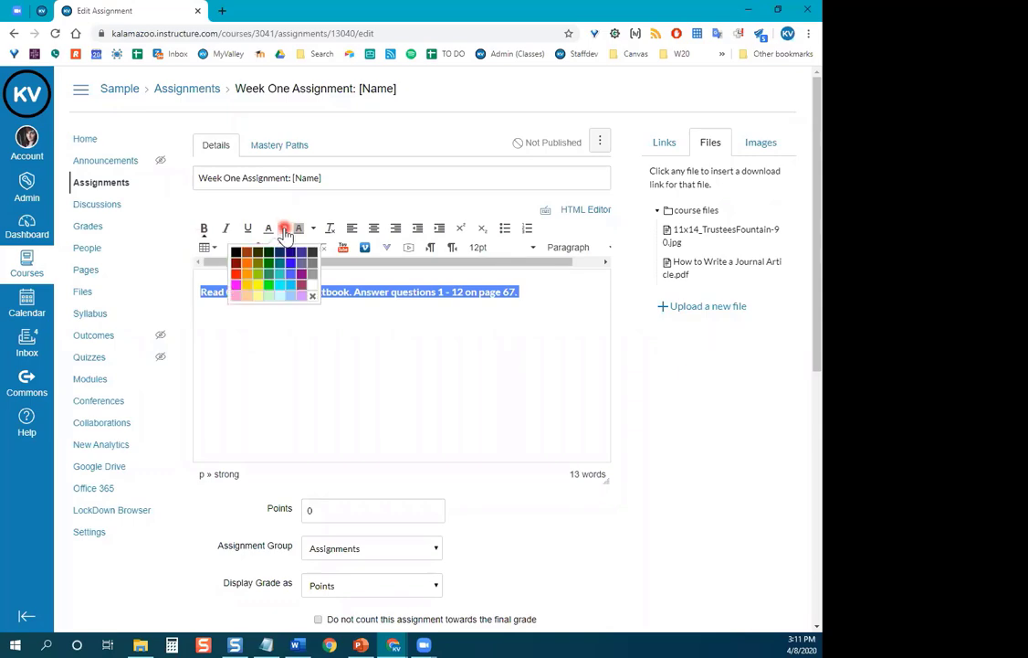
click(269, 265)
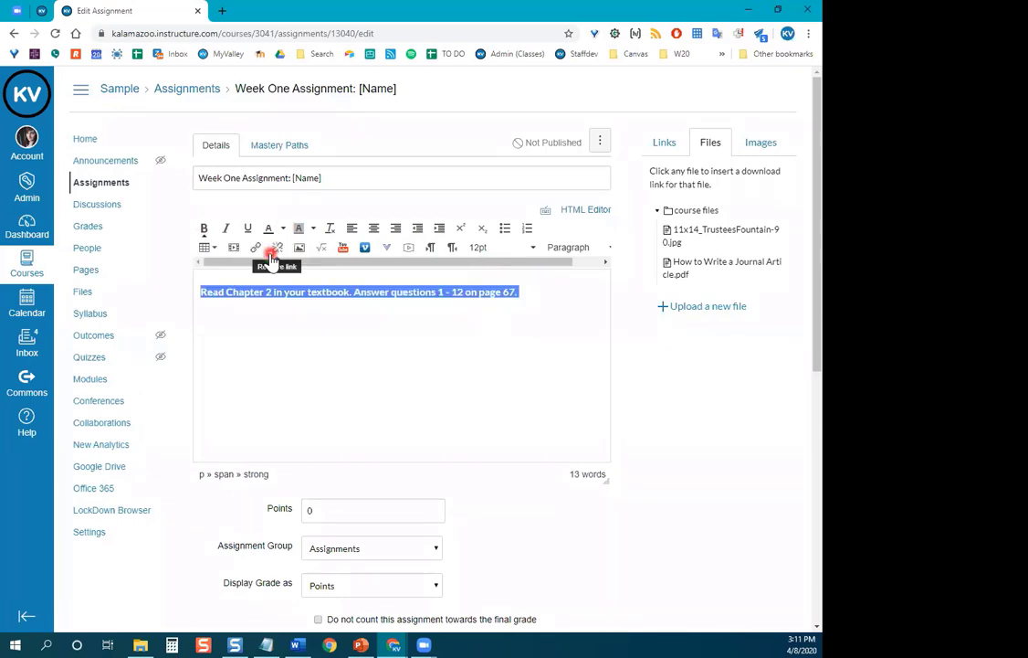
click(335, 329)
click(535, 289)
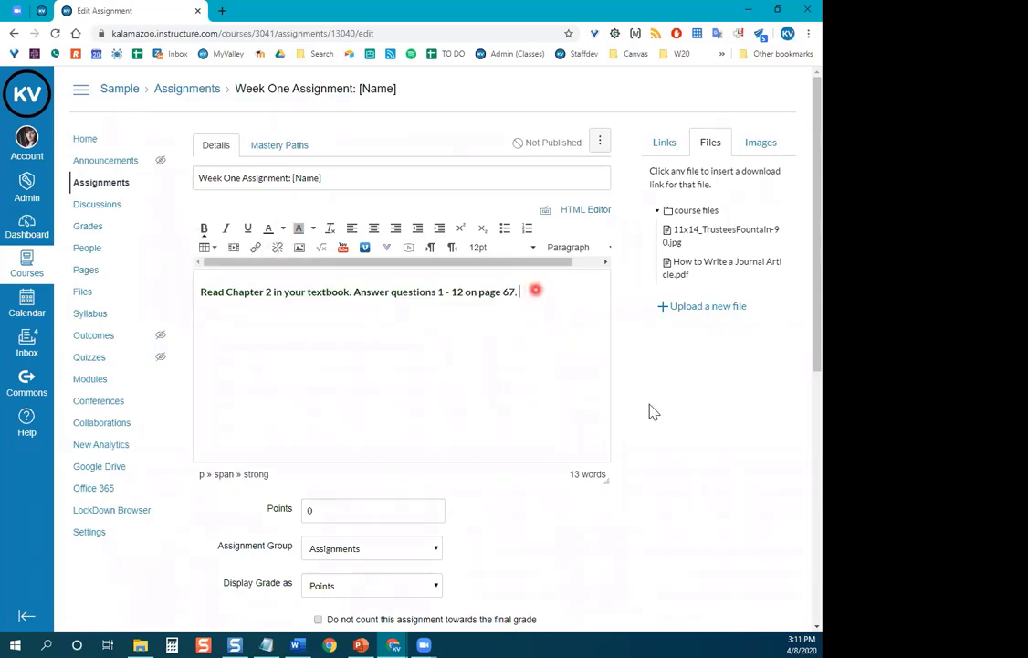
Change the assignment's Points value from 0 to 20.
scroll(646, 383, down, 2)
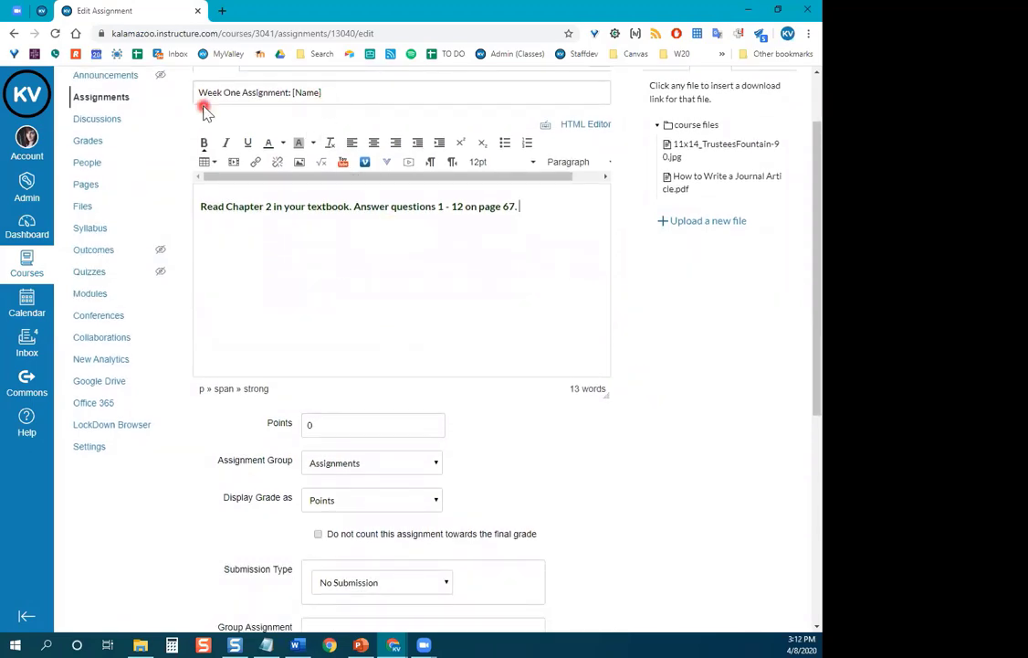
scroll(530, 311, down, 3)
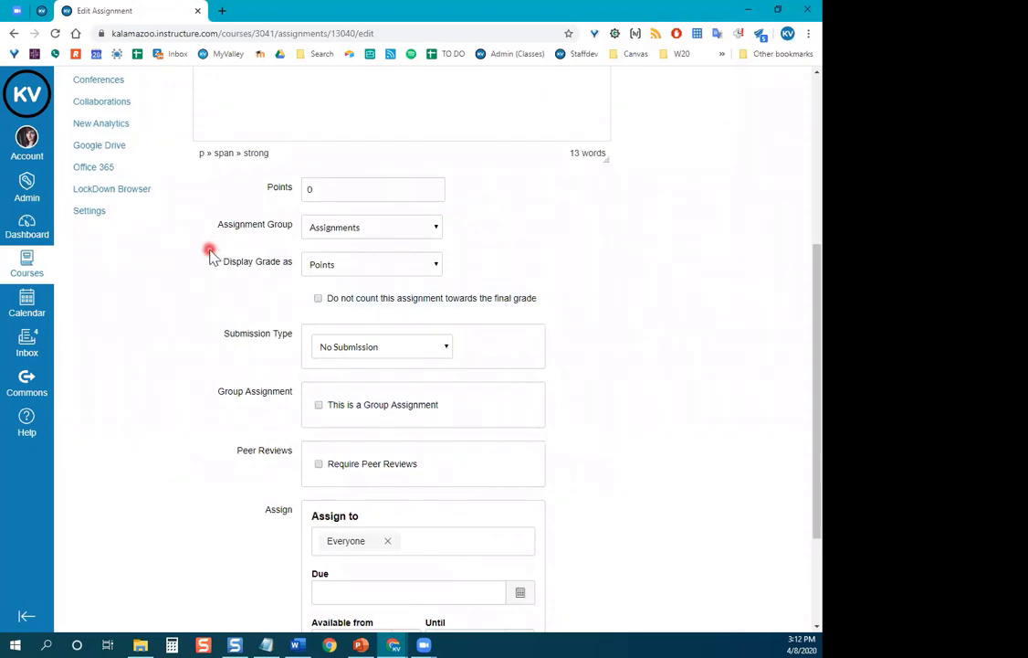
click(345, 191)
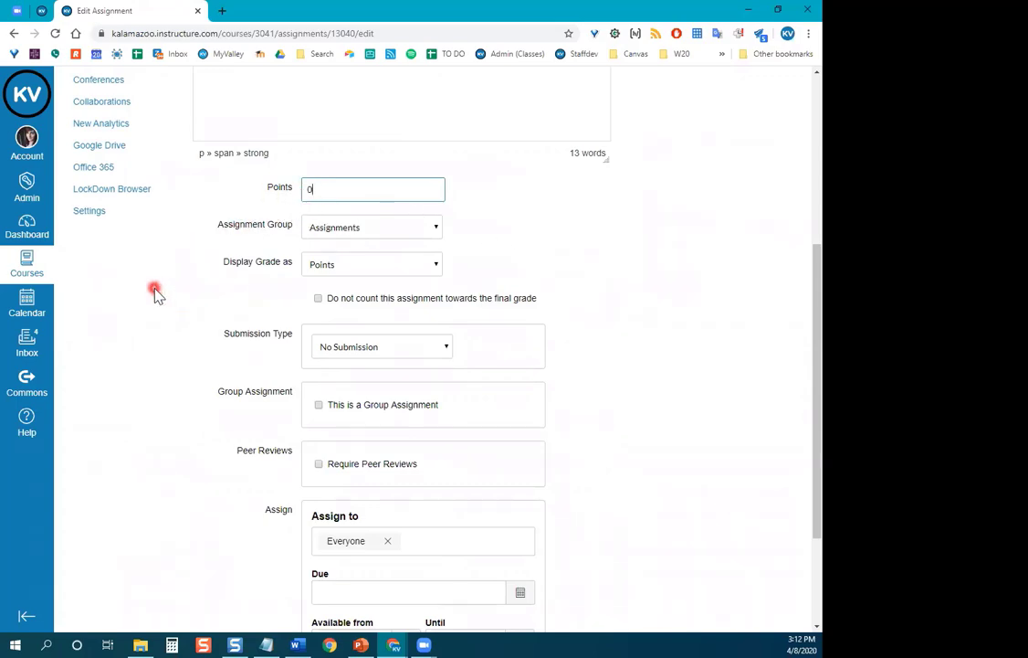
scroll(176, 321, up, 1)
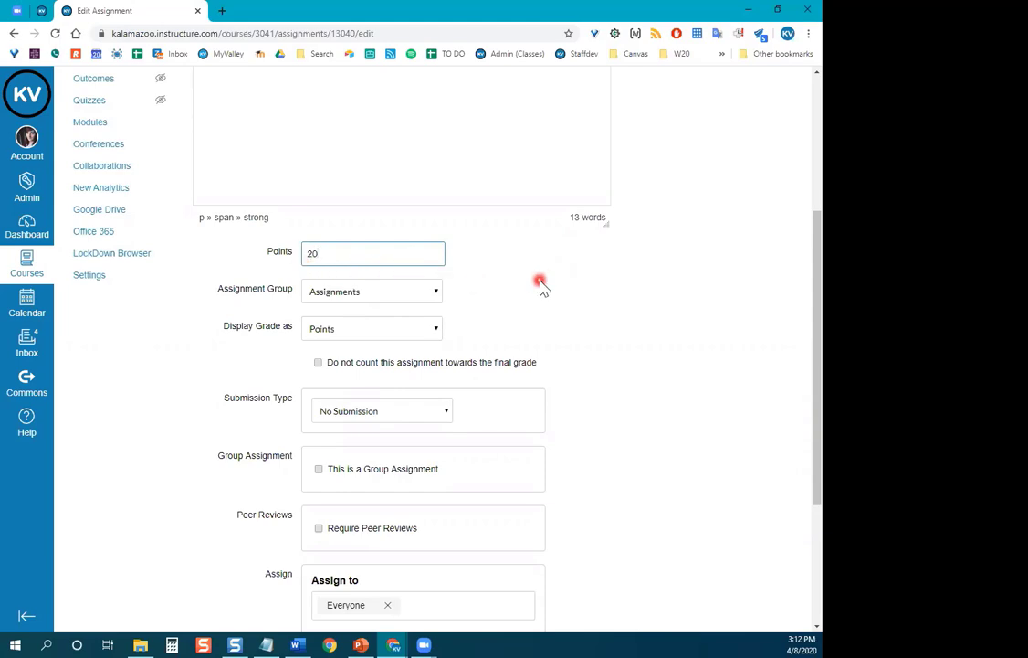
scroll(542, 287, down, 2)
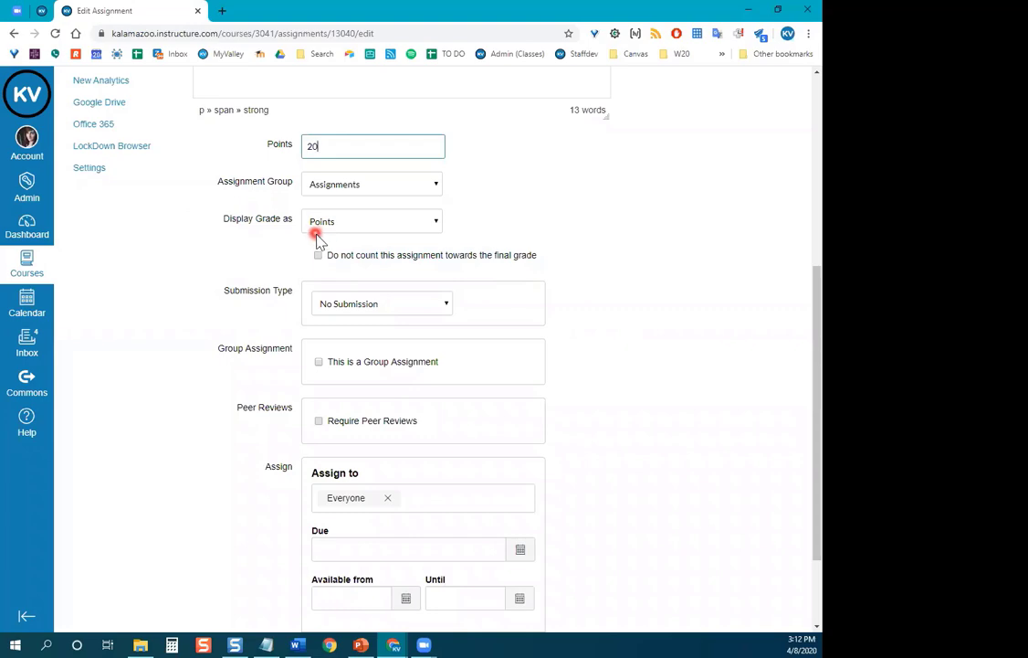
click(438, 223)
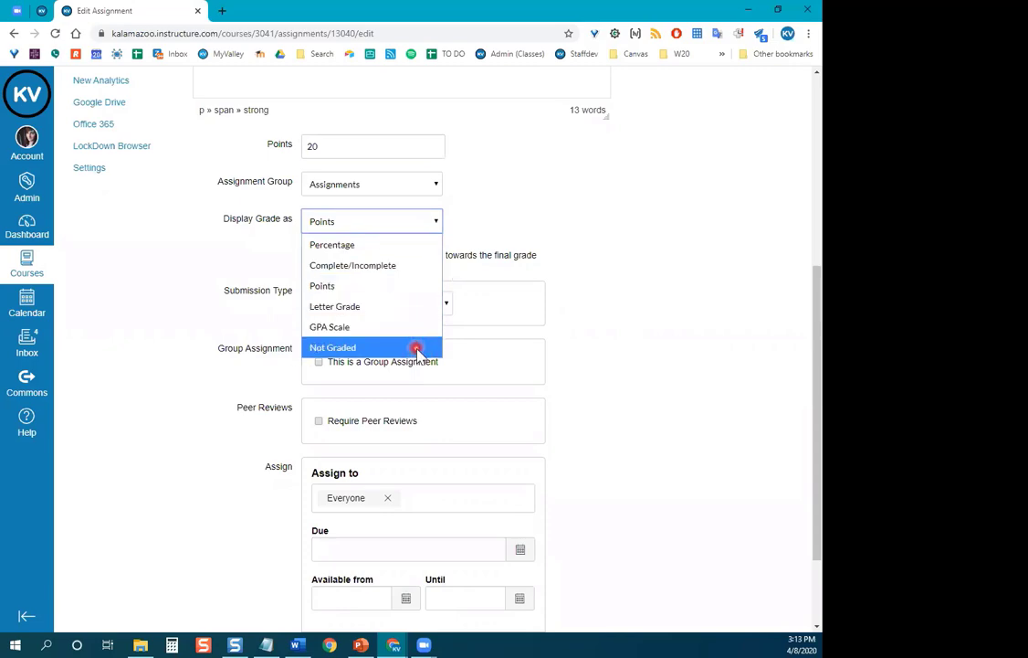
click(544, 234)
scroll(634, 259, down, 2)
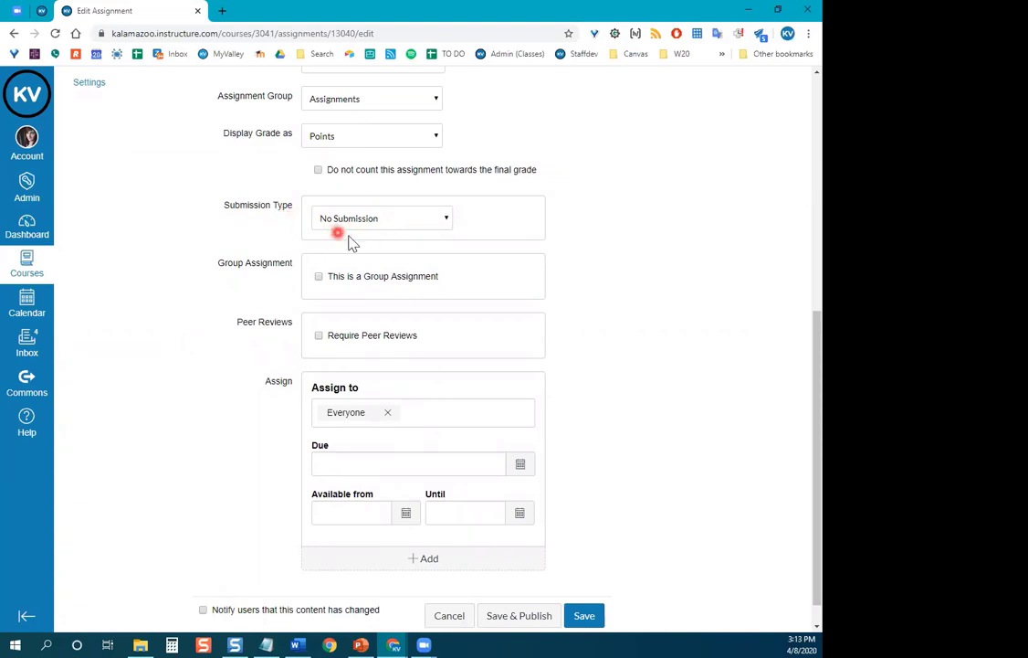
Set the Submission Type to Online.
click(447, 224)
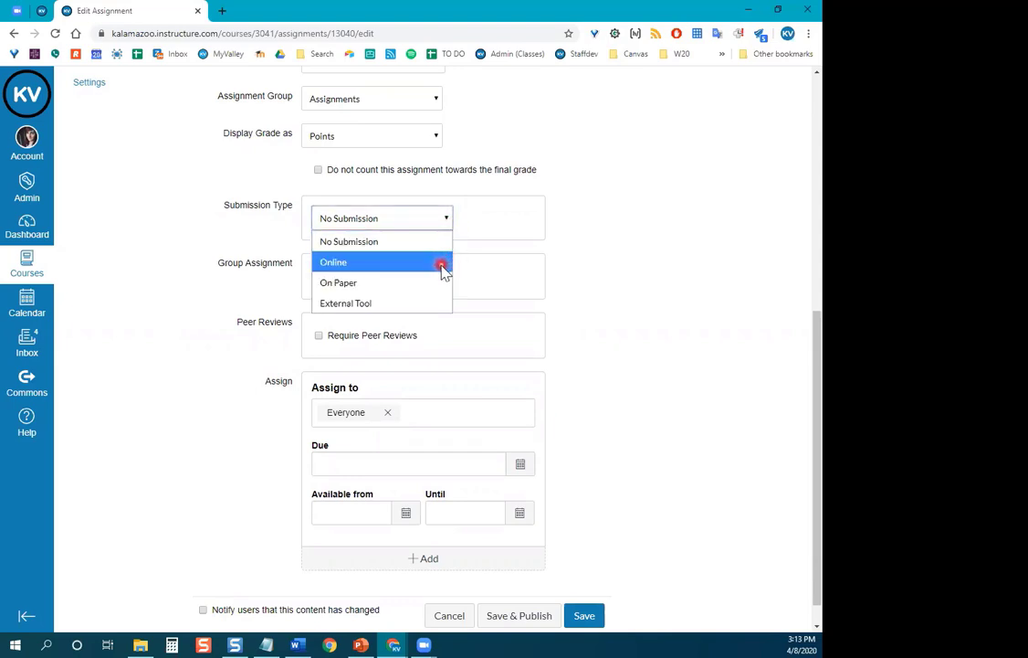
click(443, 266)
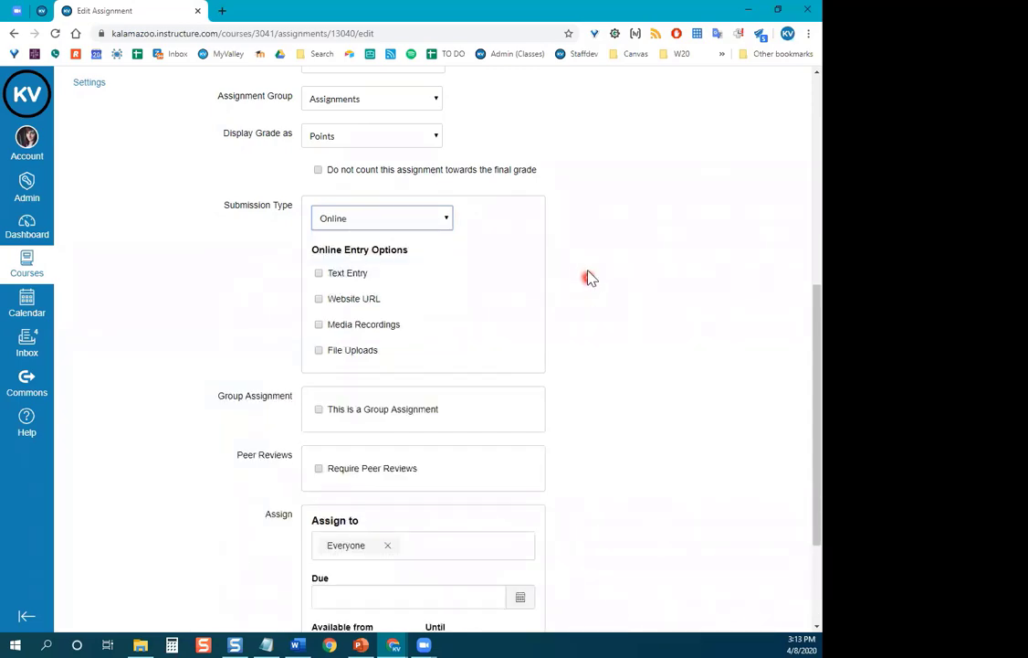
scroll(566, 269, down, 1)
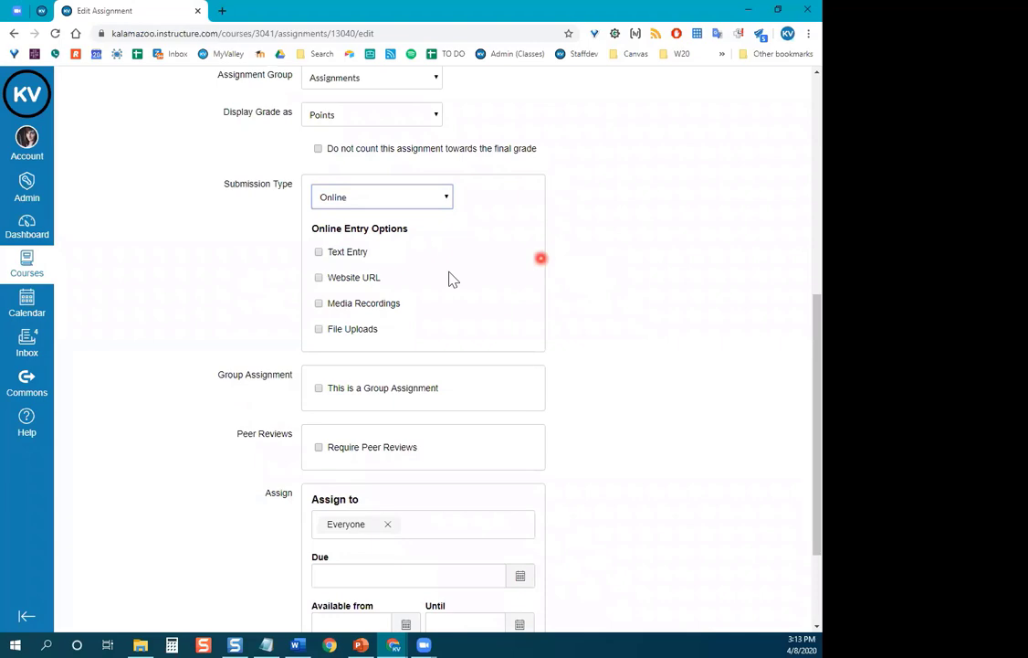
Tick Text Entry as the online entry option.
click(377, 256)
scroll(220, 338, up, 5)
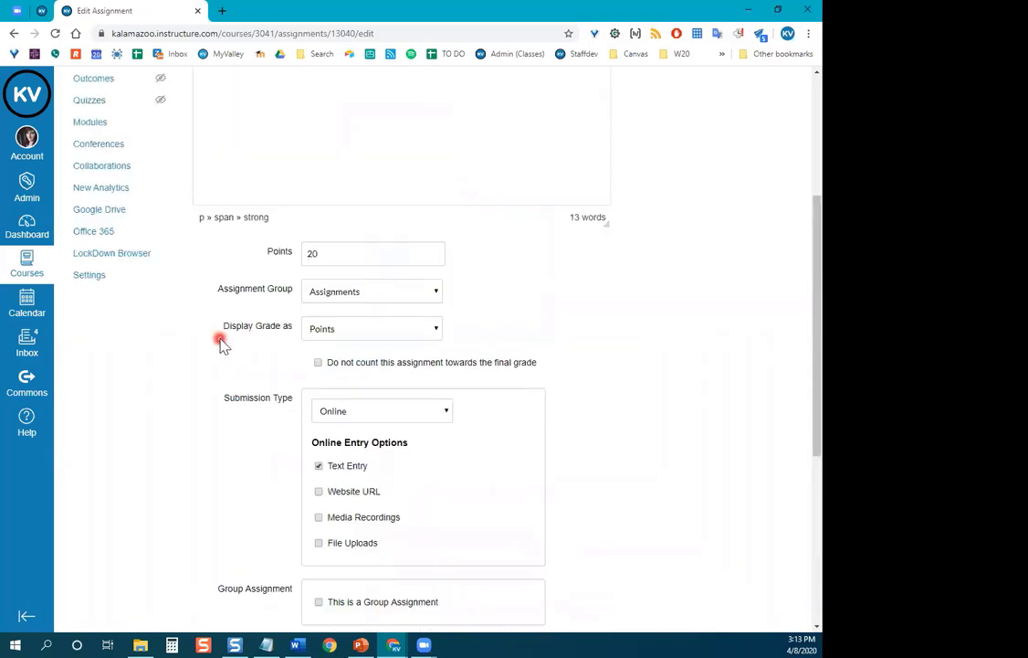
scroll(441, 190, up, 3)
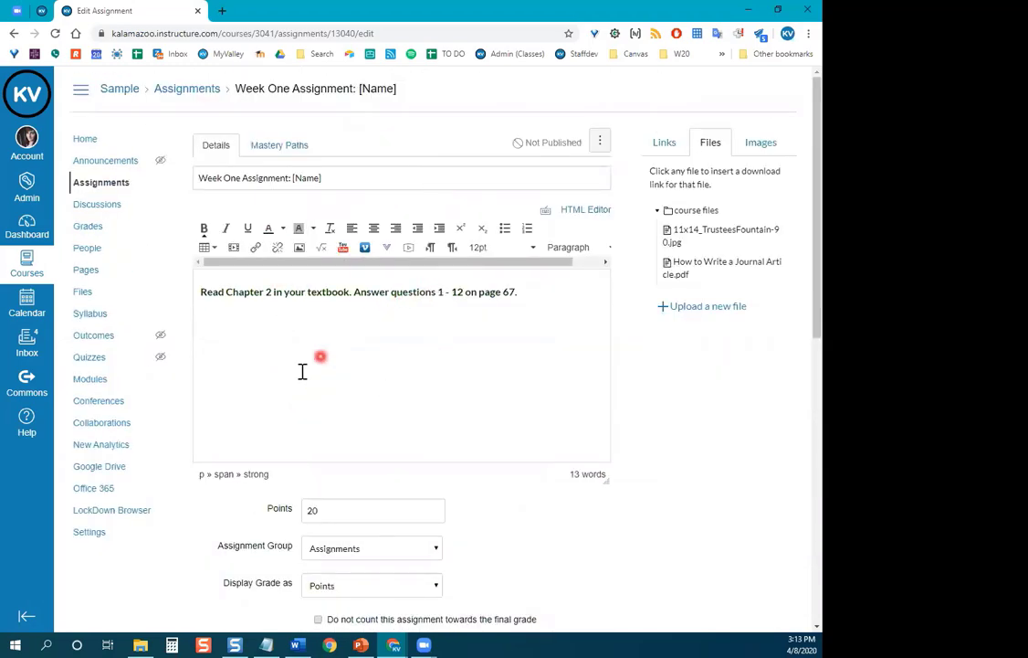
scroll(274, 360, down, 1)
scroll(200, 385, down, 4)
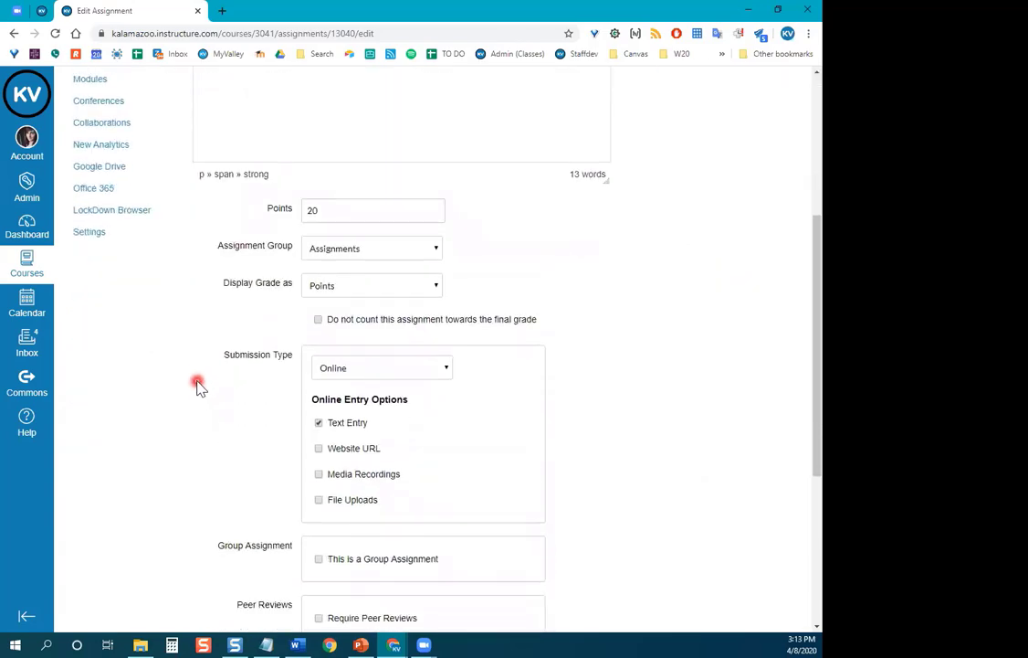
scroll(177, 391, down, 1)
scroll(169, 387, down, 1)
scroll(223, 397, up, 4)
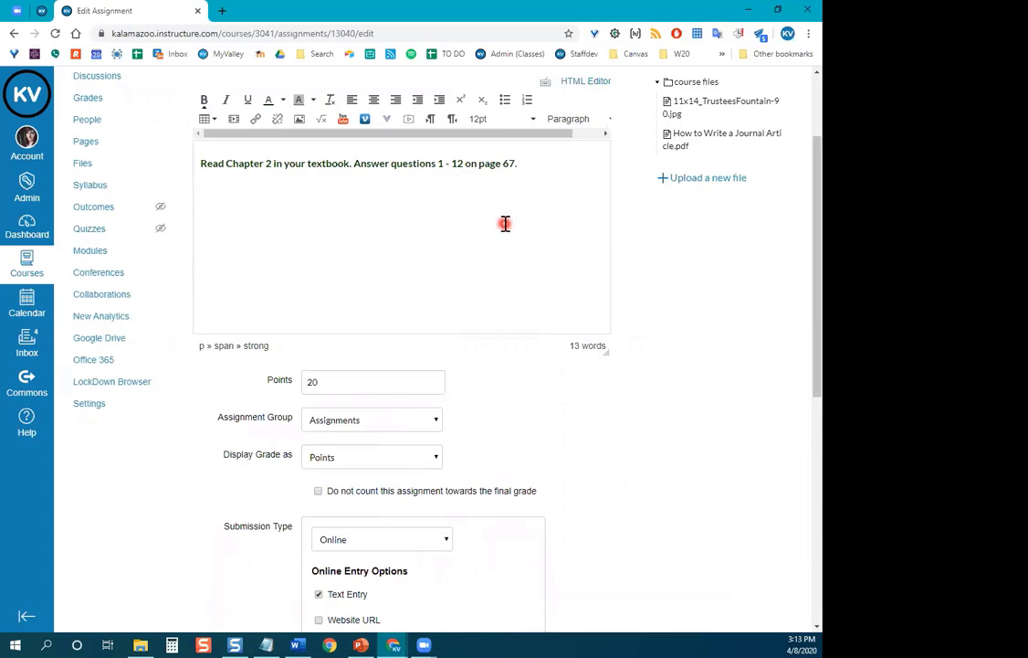
scroll(578, 372, down, 4)
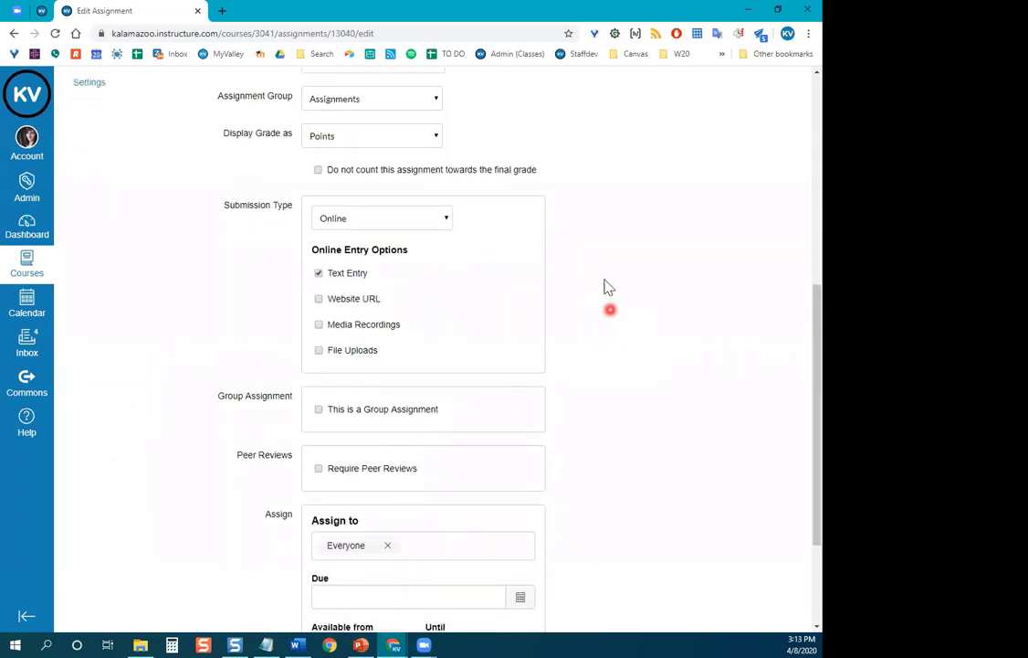
scroll(599, 264, down, 1)
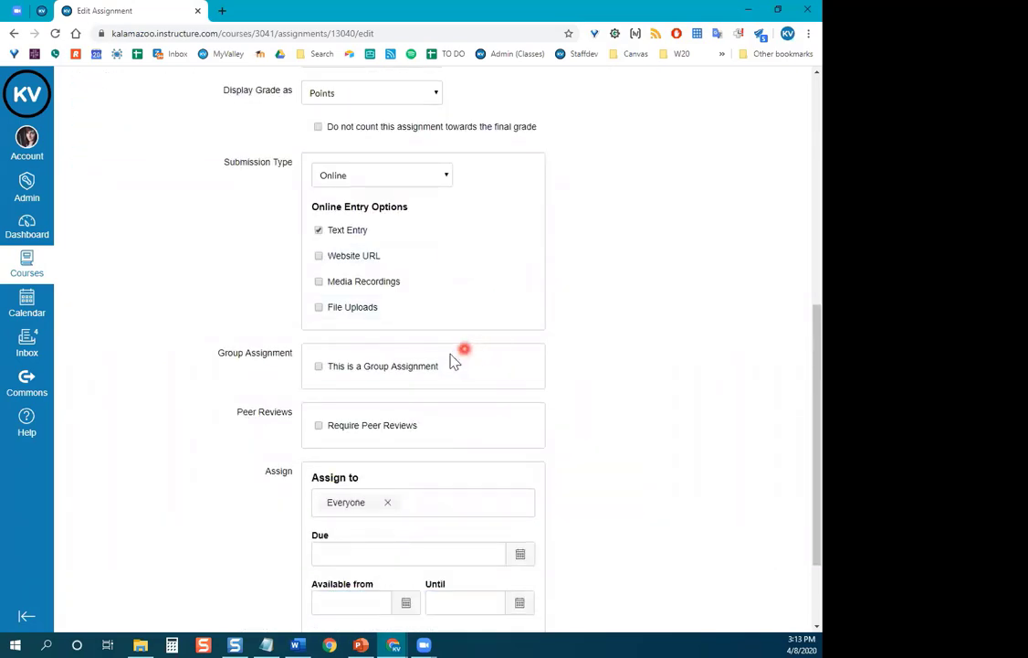
Enable File Uploads with Restrict Upload File Types on, and begin entering an allowed extension.
click(369, 309)
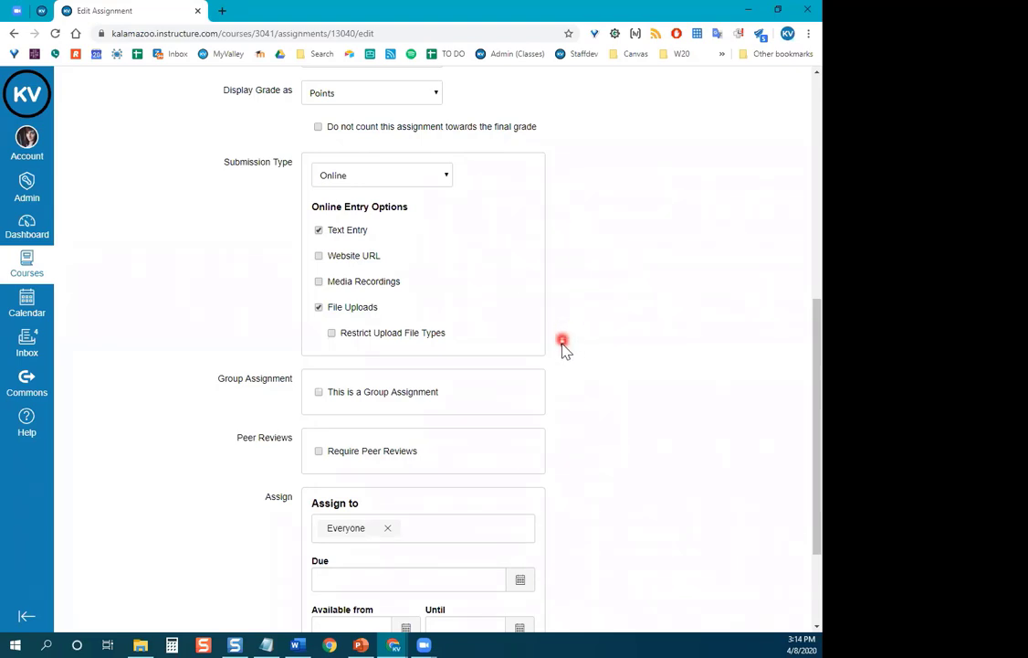
click(368, 334)
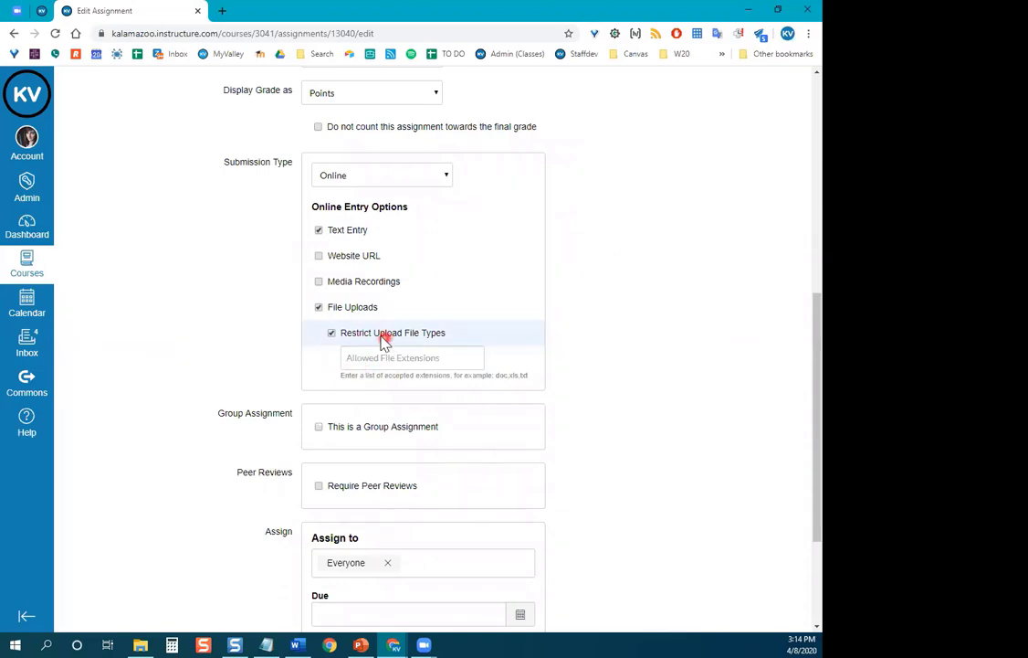
click(388, 357)
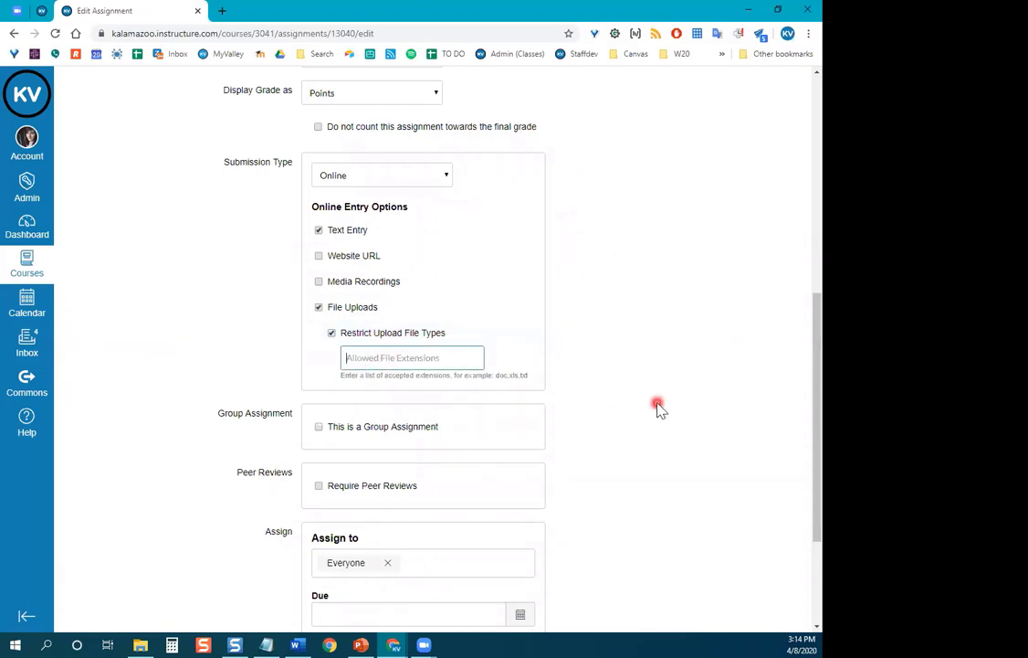
text(.doc,.docx)
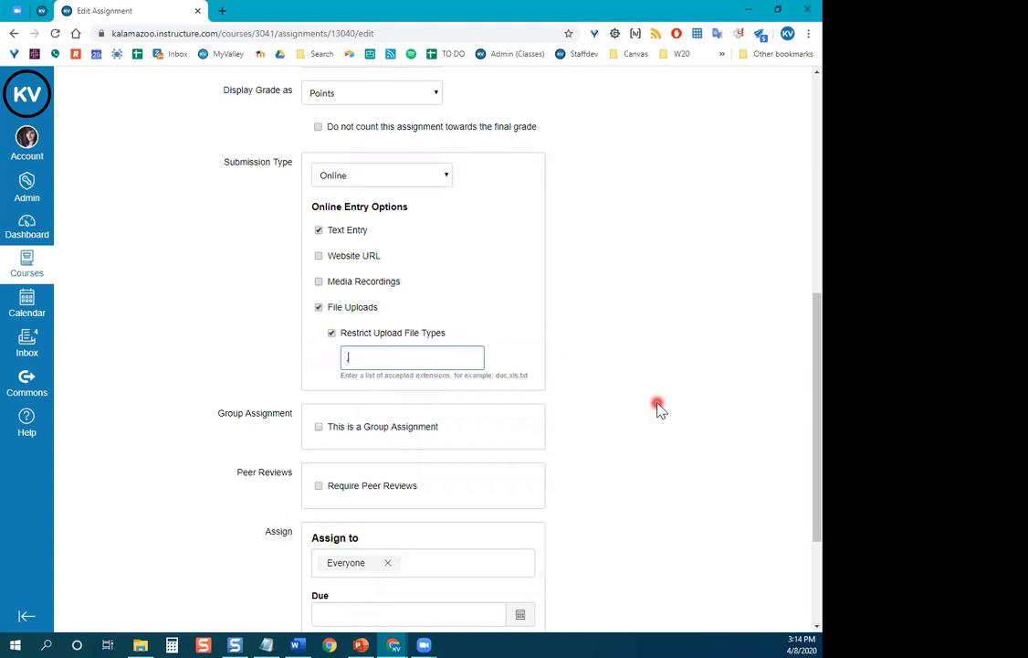
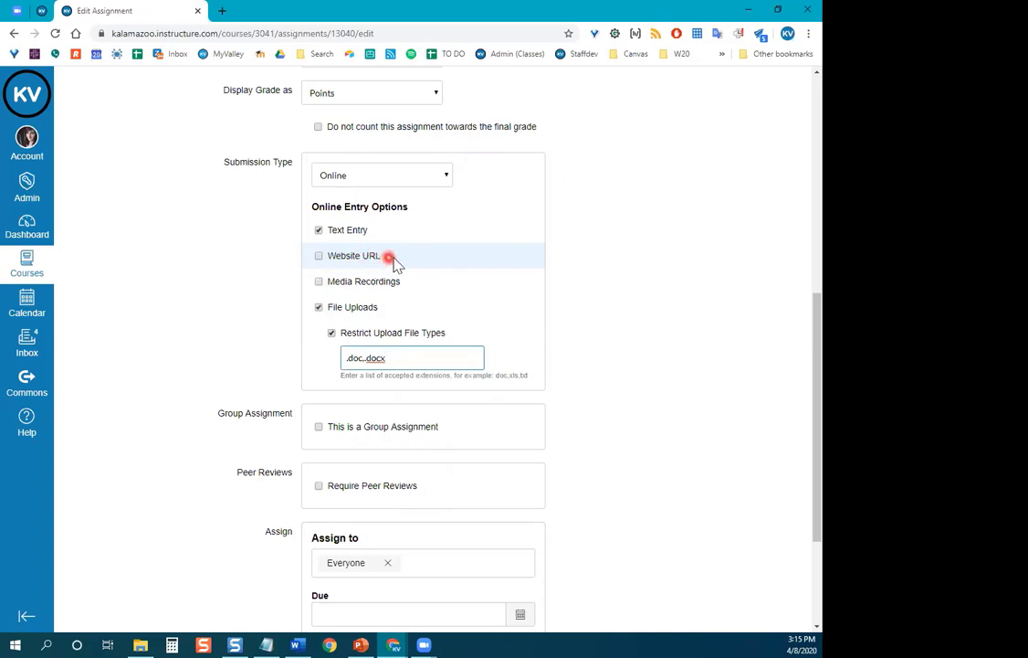
Turn Media Recordings on and back off, keeping only Text Entry and File Uploads.
scroll(502, 251, down, 1)
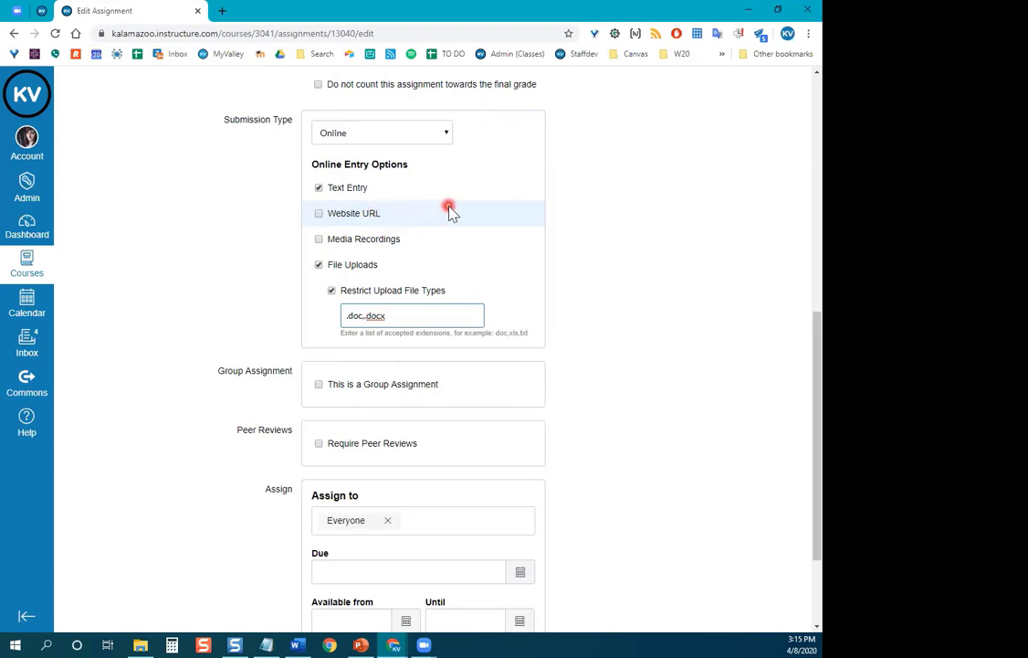
click(339, 243)
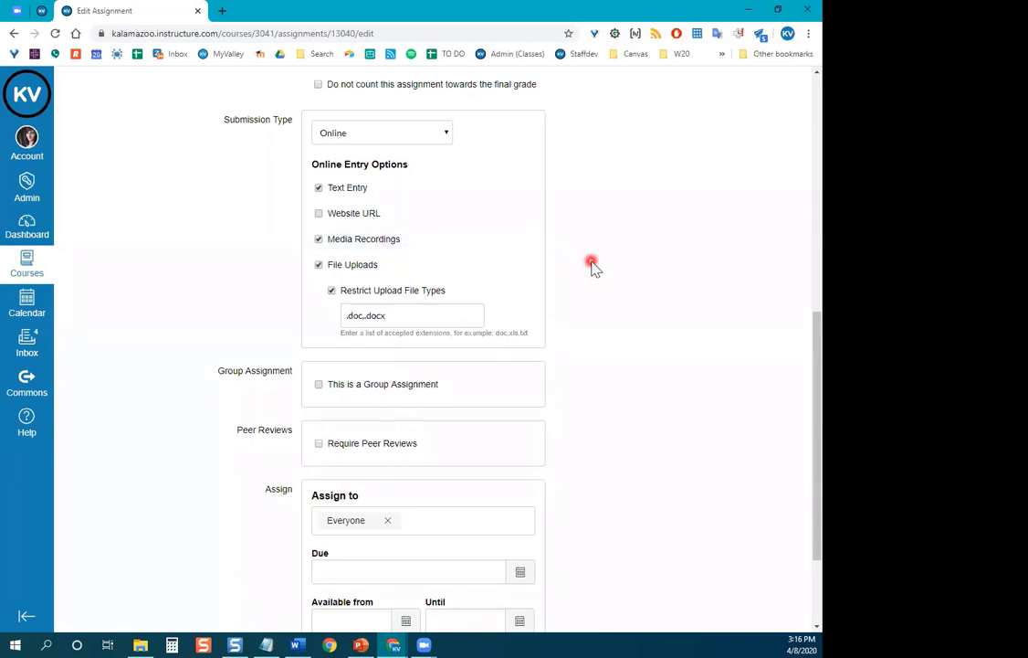
scroll(584, 259, down, 1)
scroll(585, 259, down, 1)
click(420, 157)
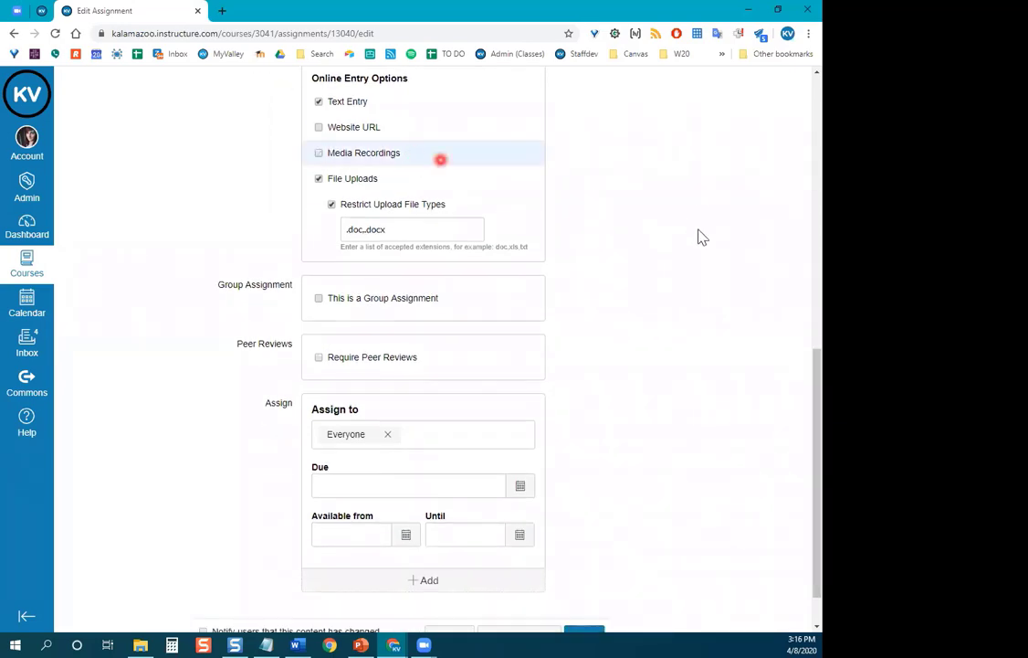
Show the Submission Type dropdown options.
scroll(672, 253, down, 1)
scroll(670, 253, down, 1)
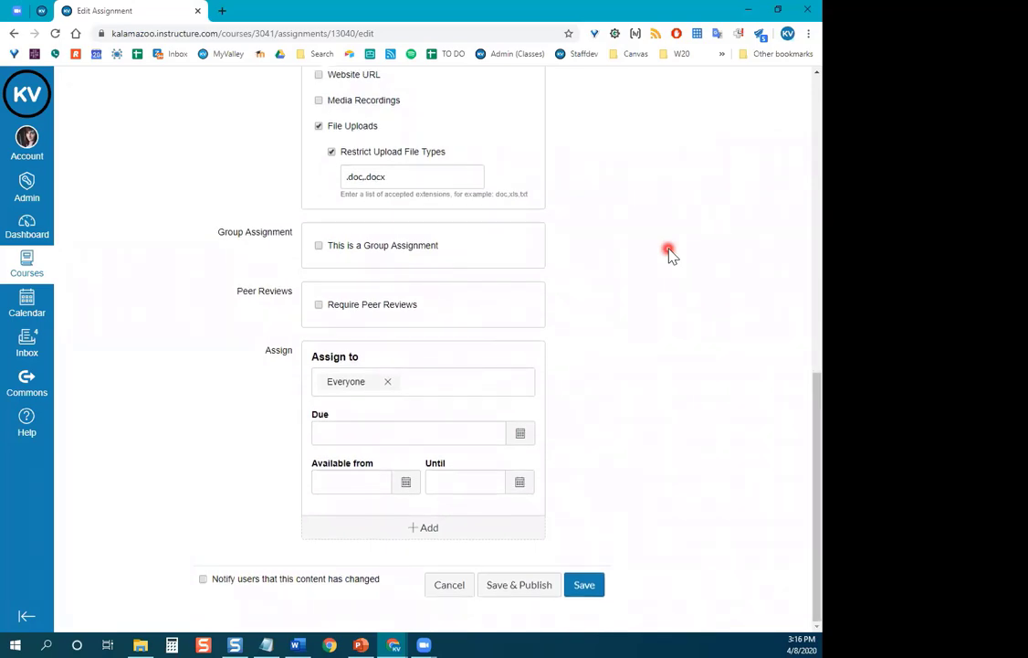
scroll(666, 260, up, 5)
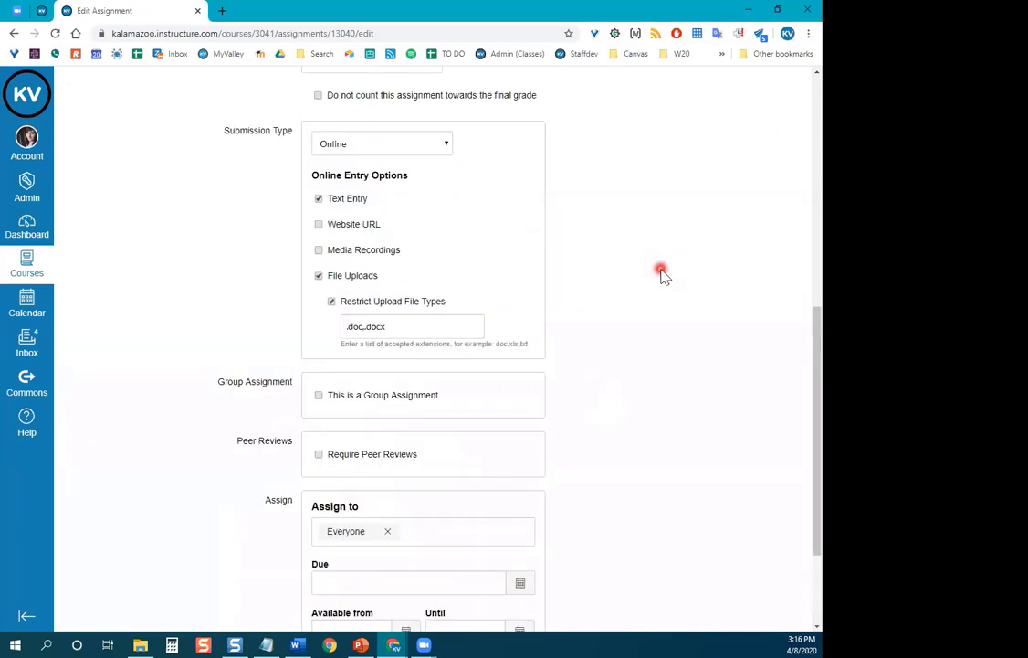
click(429, 254)
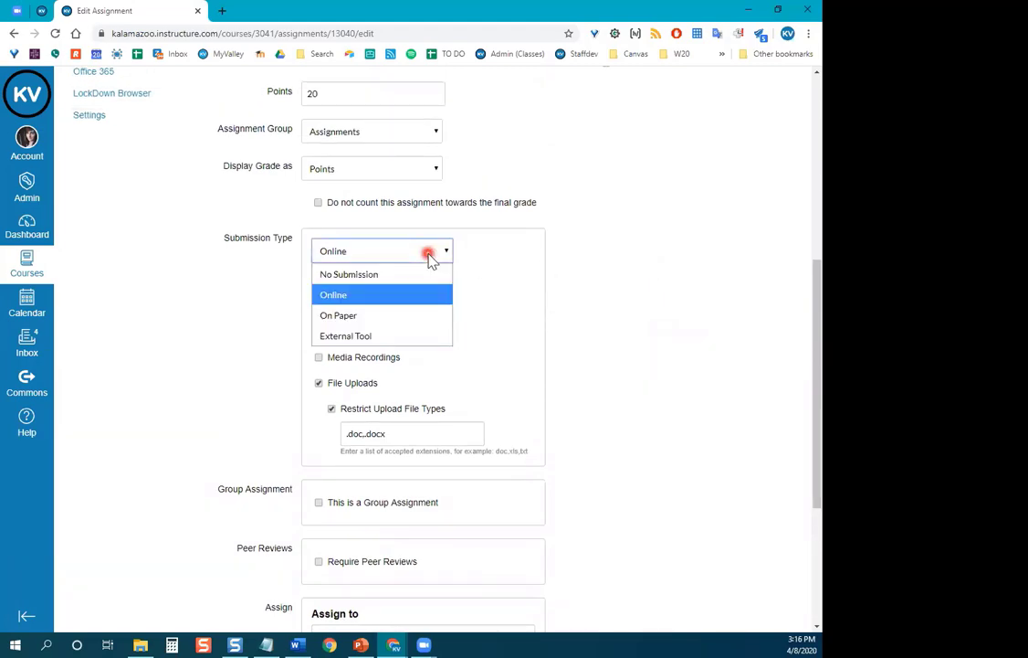
click(391, 337)
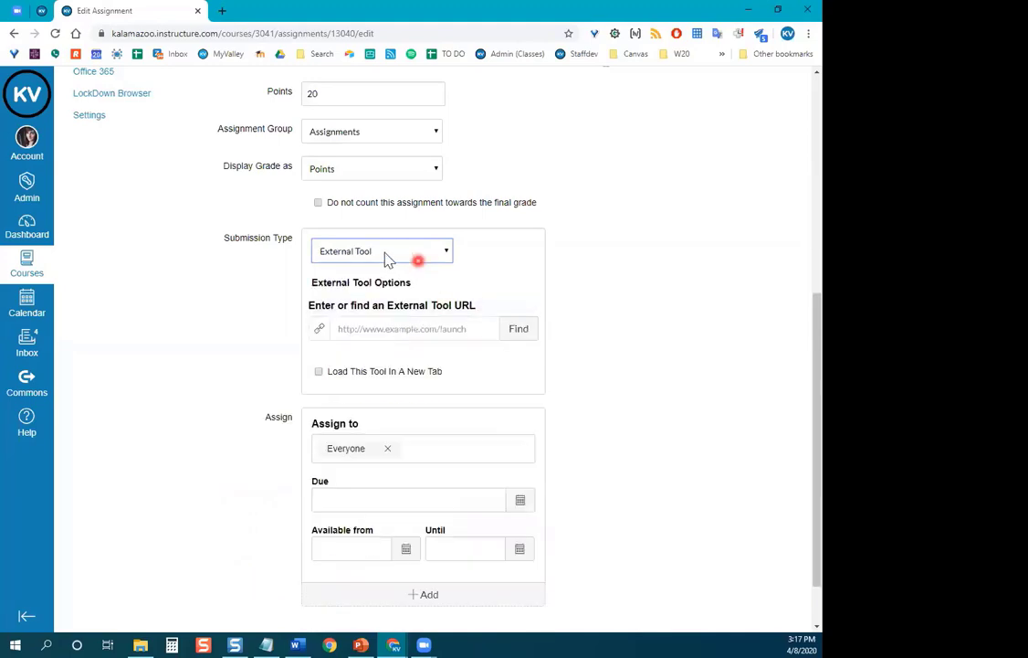
click(531, 333)
scroll(466, 349, down, 3)
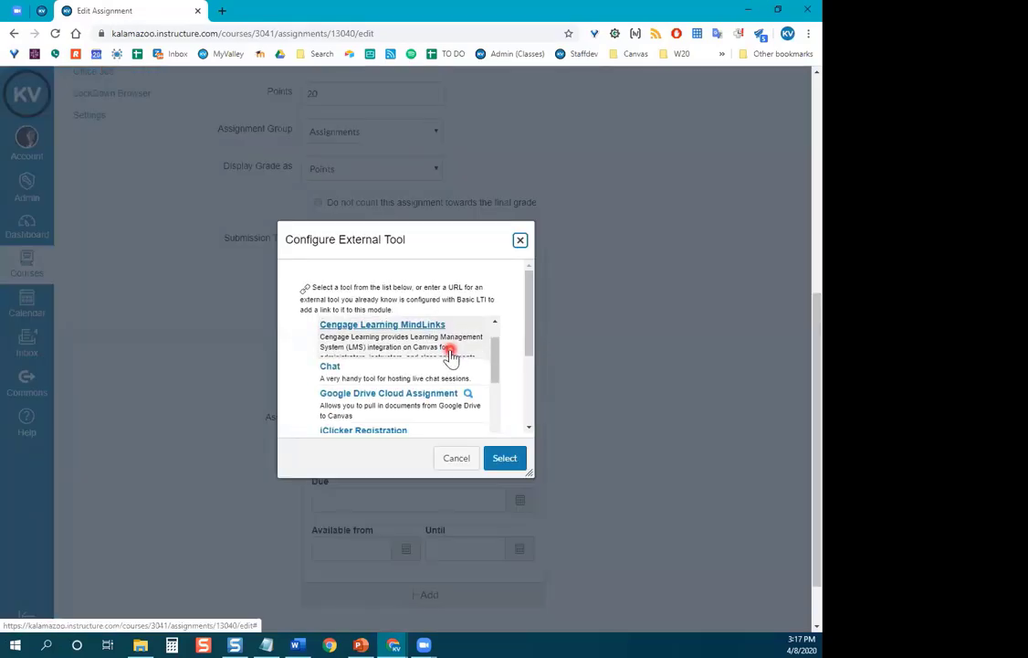
scroll(467, 373, down, 3)
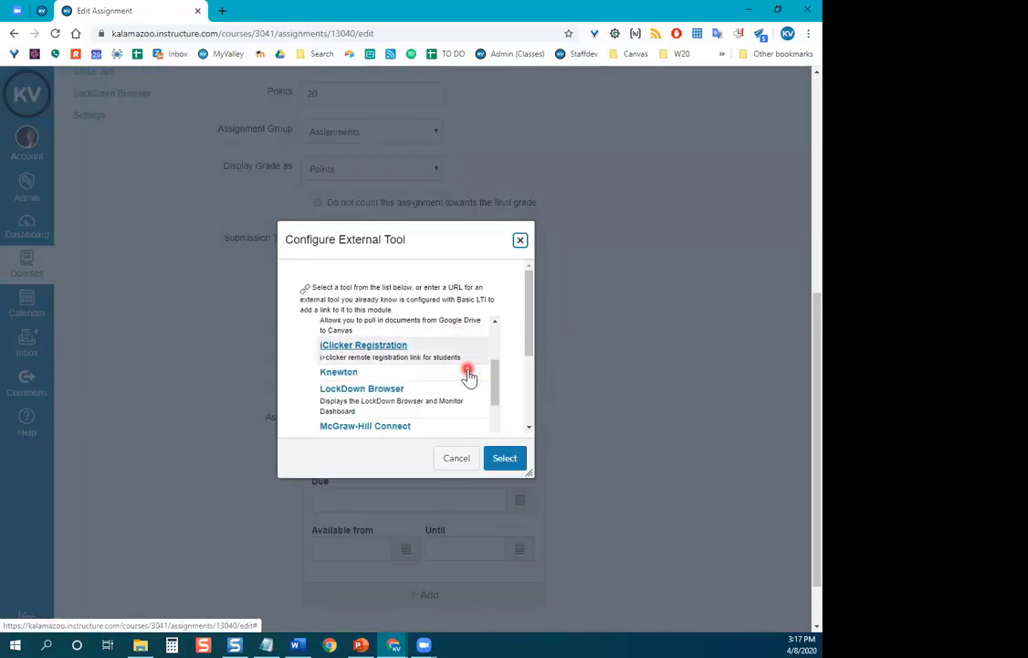
scroll(467, 374, down, 4)
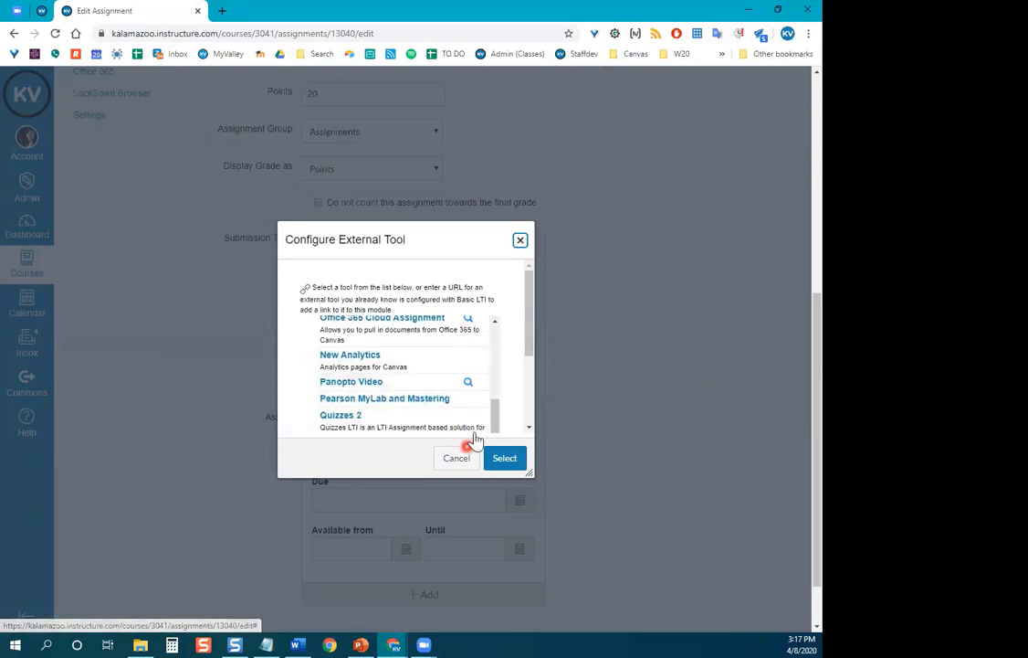
click(461, 461)
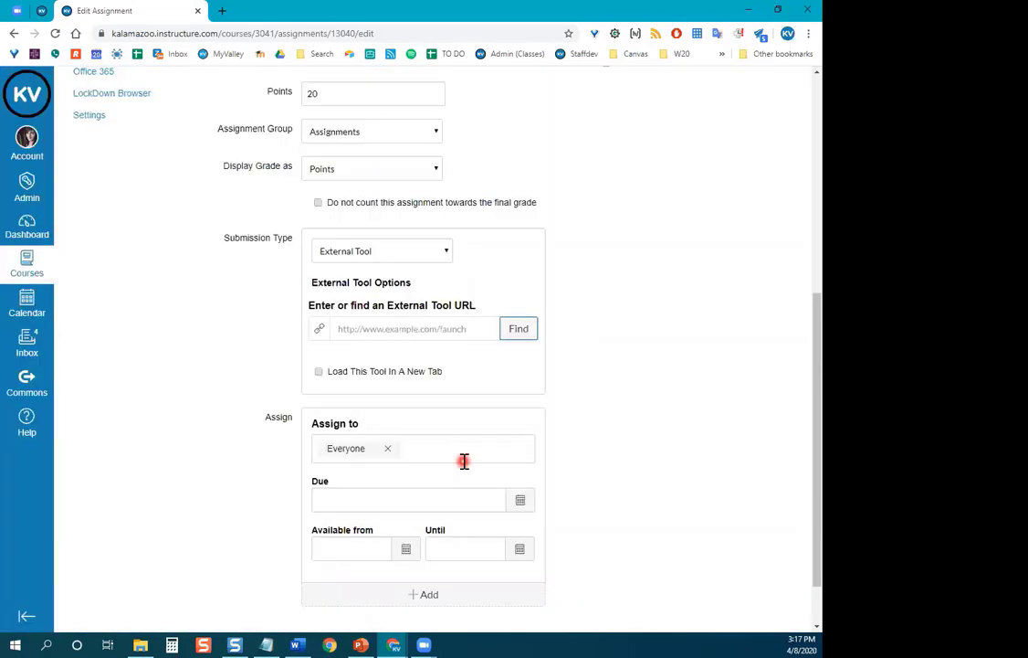
click(422, 250)
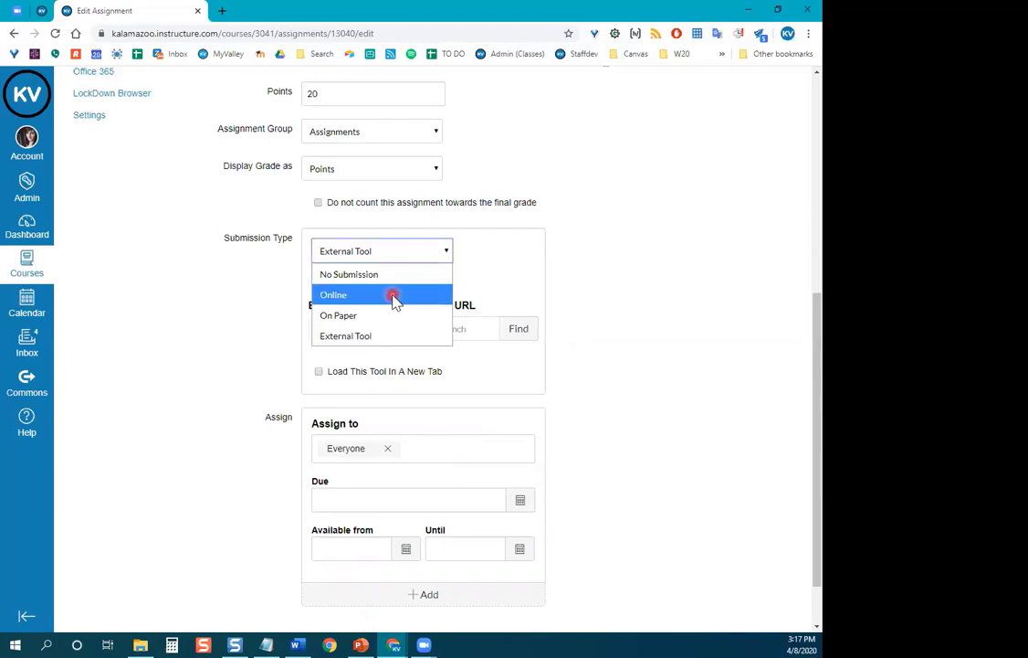
click(392, 295)
Turn off Restrict Upload File Types so uploads are no longer limited to .doc,.docx.
scroll(567, 282, down, 1)
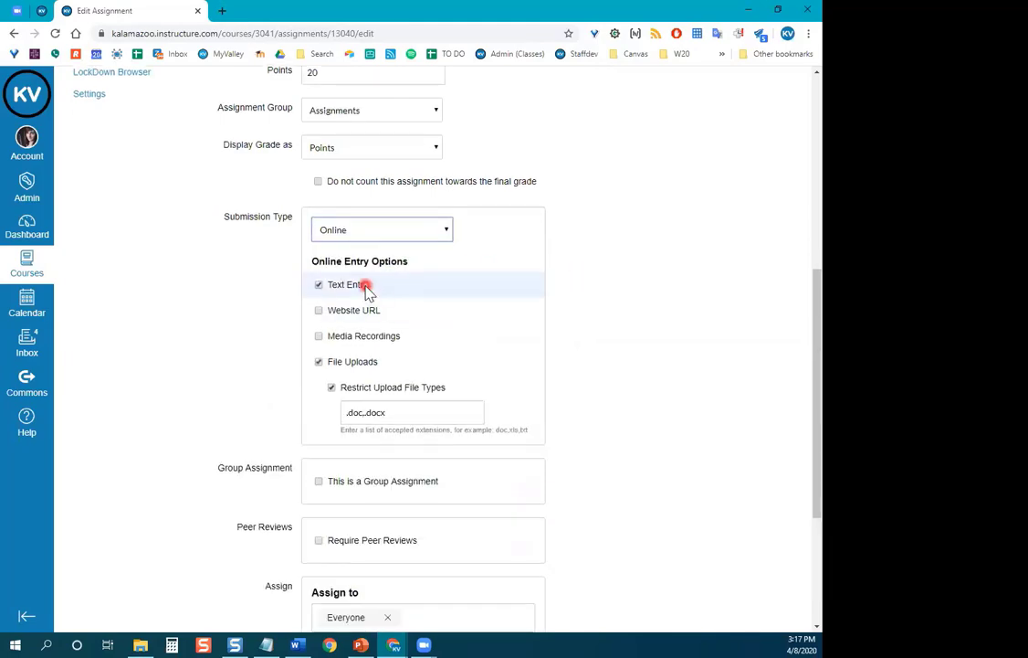
click(336, 389)
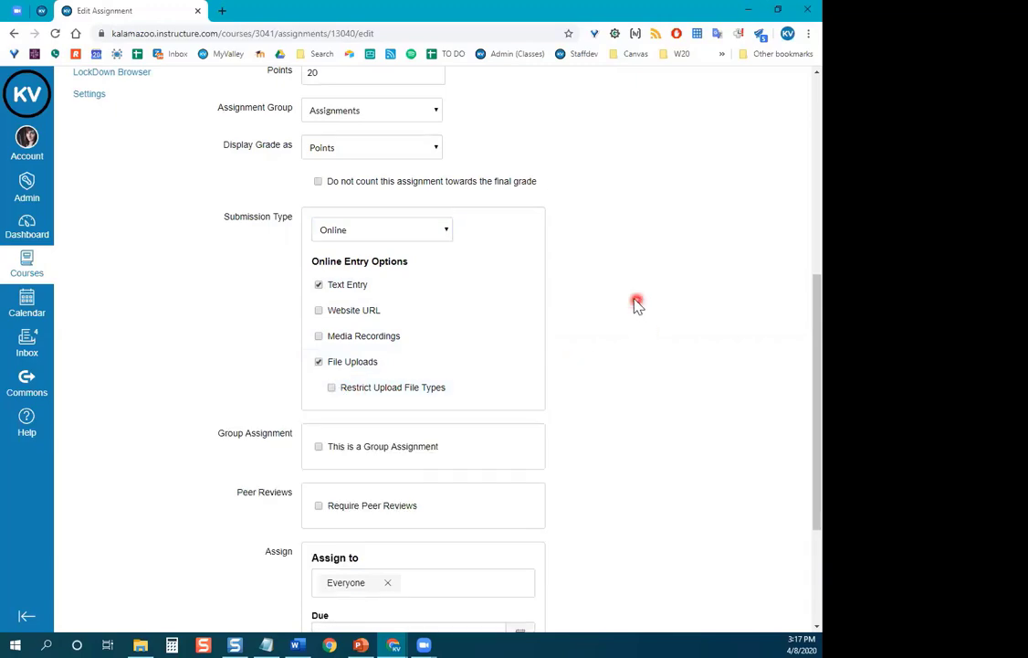
scroll(709, 328, down, 1)
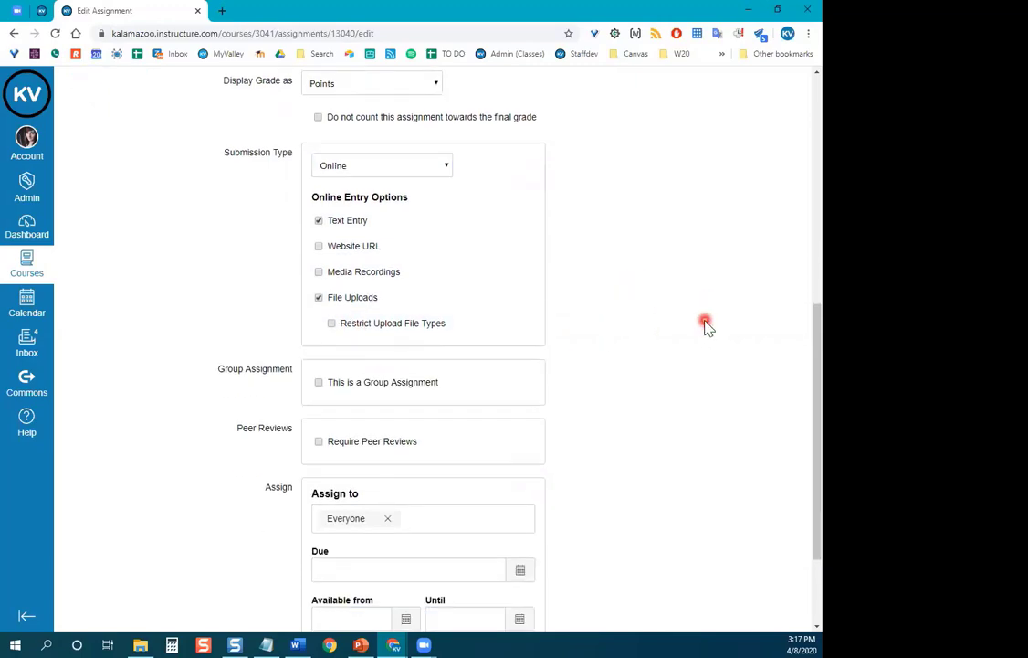
click(374, 325)
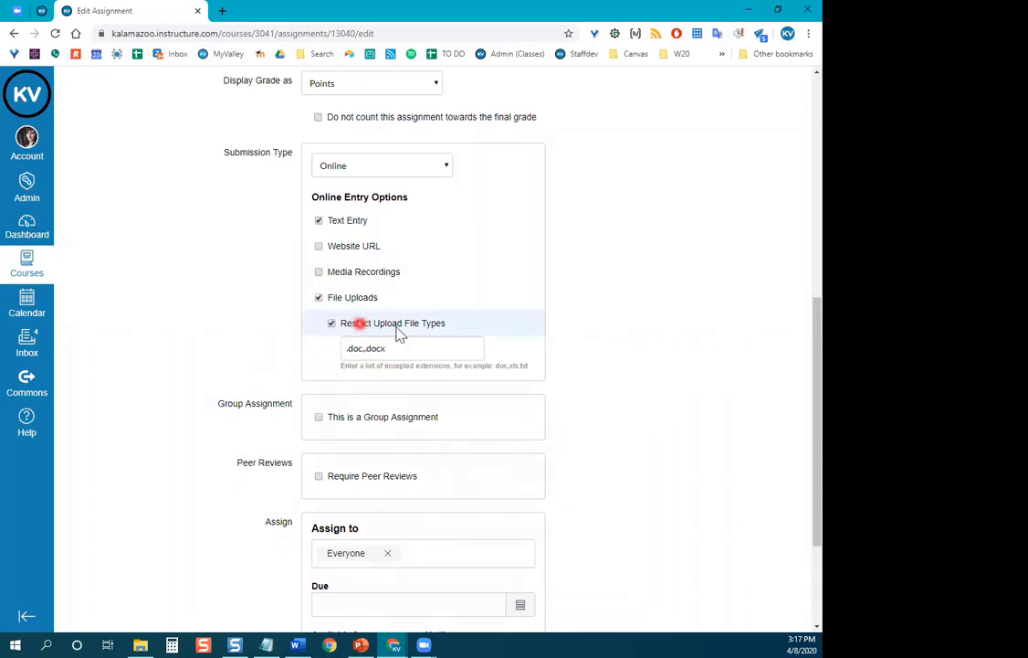
click(397, 330)
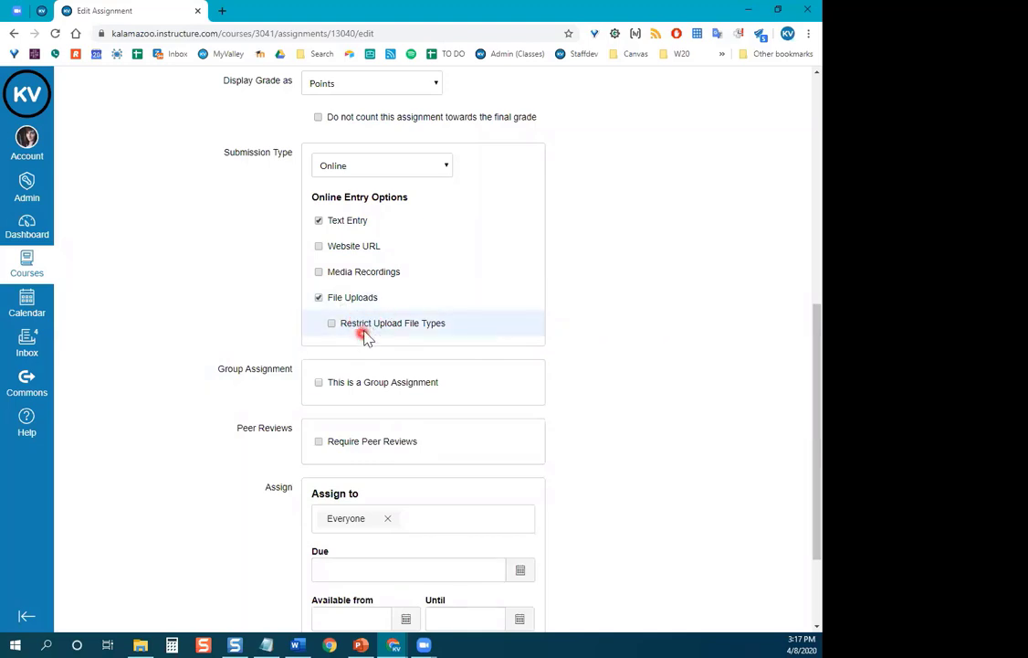
scroll(610, 315, down, 1)
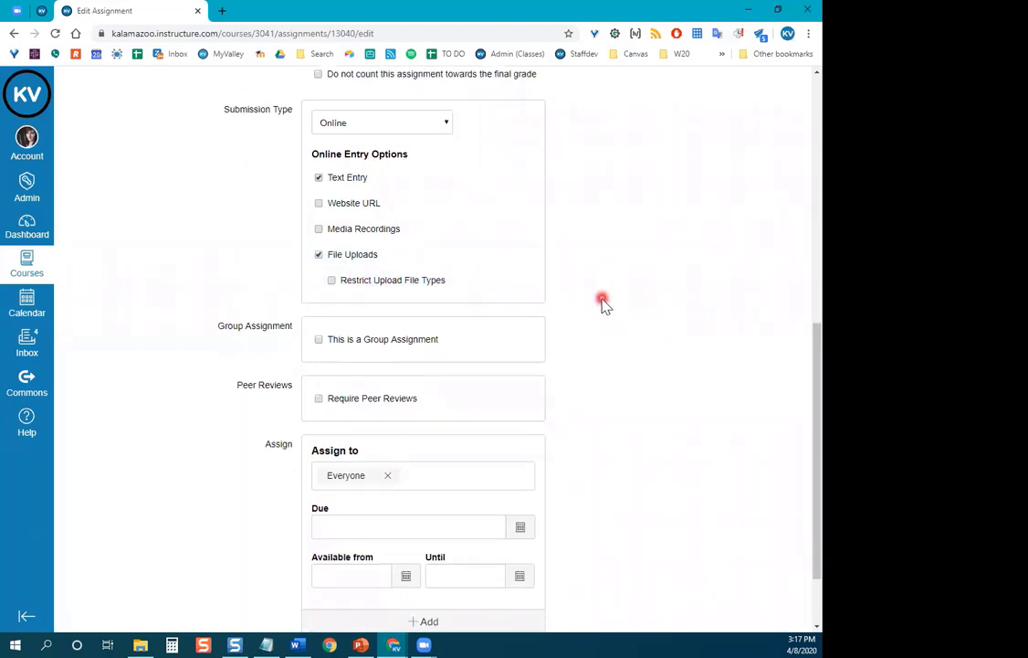
scroll(602, 302, down, 1)
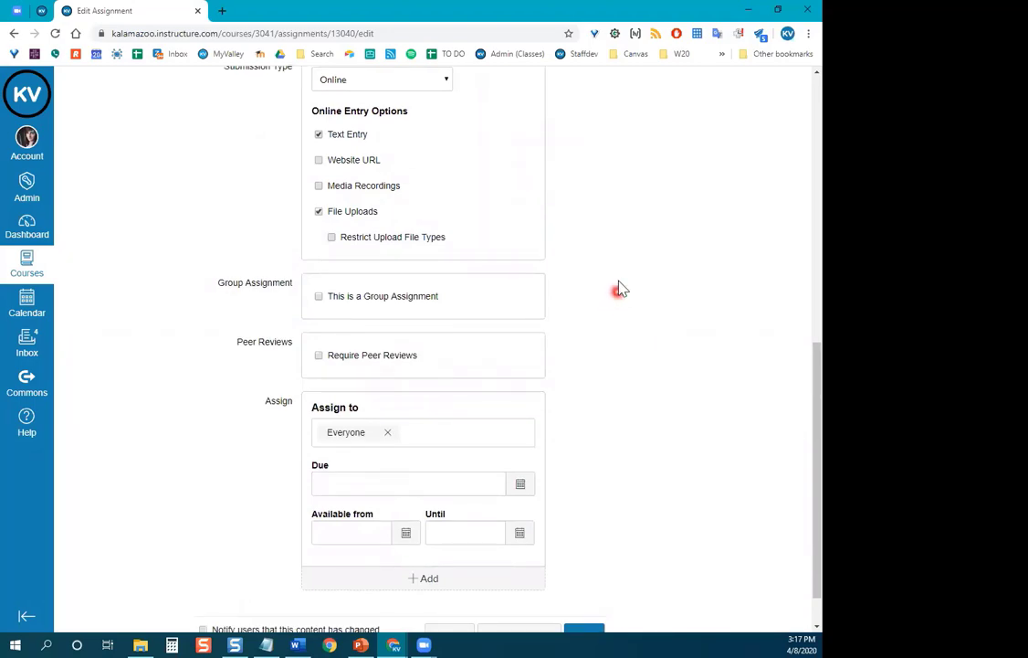
scroll(613, 278, down, 1)
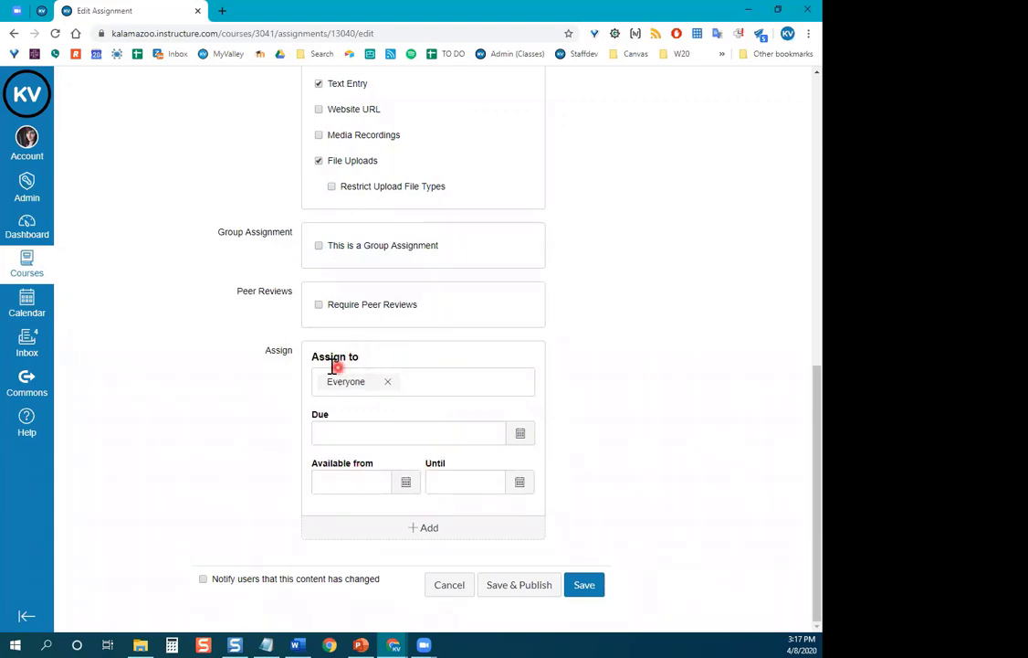
Set the due date to Sunday, April 12, 2020 at 11:59pm from the calendar.
click(326, 432)
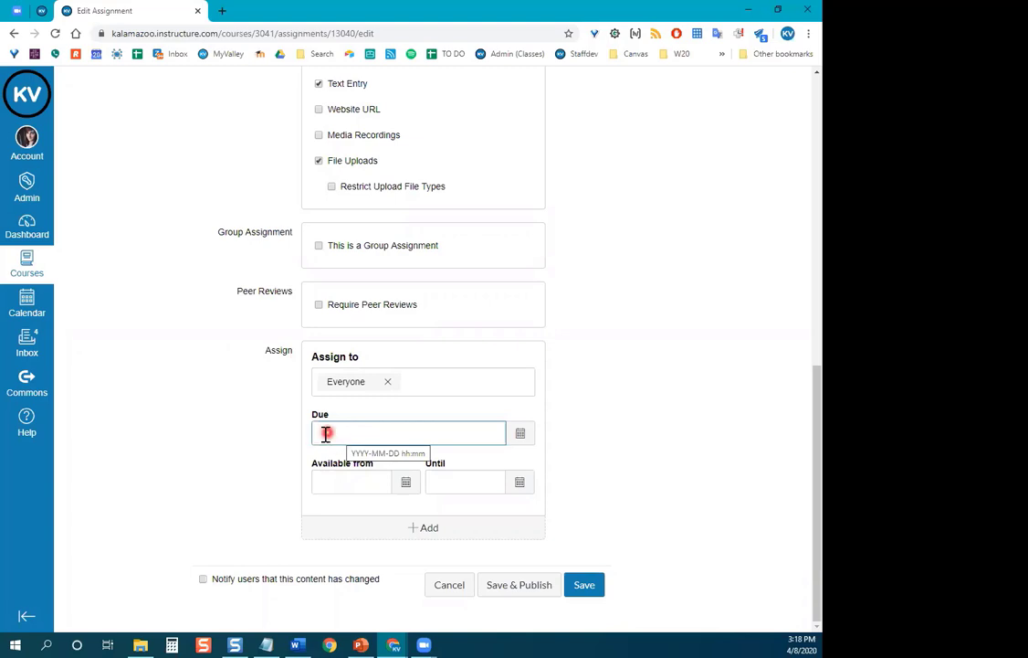
click(527, 442)
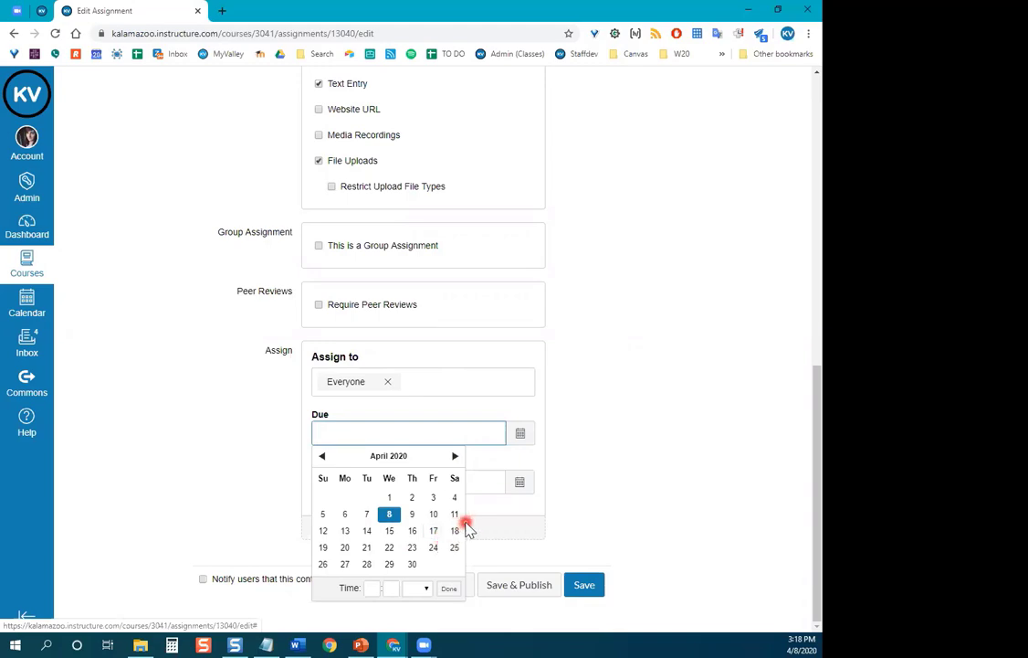
click(324, 532)
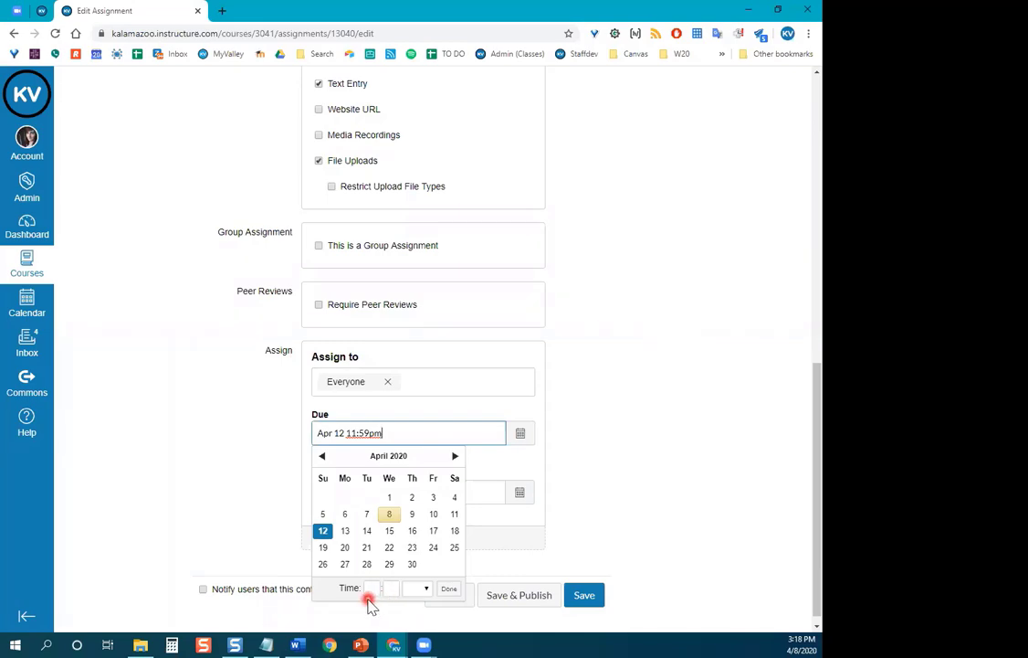
click(456, 592)
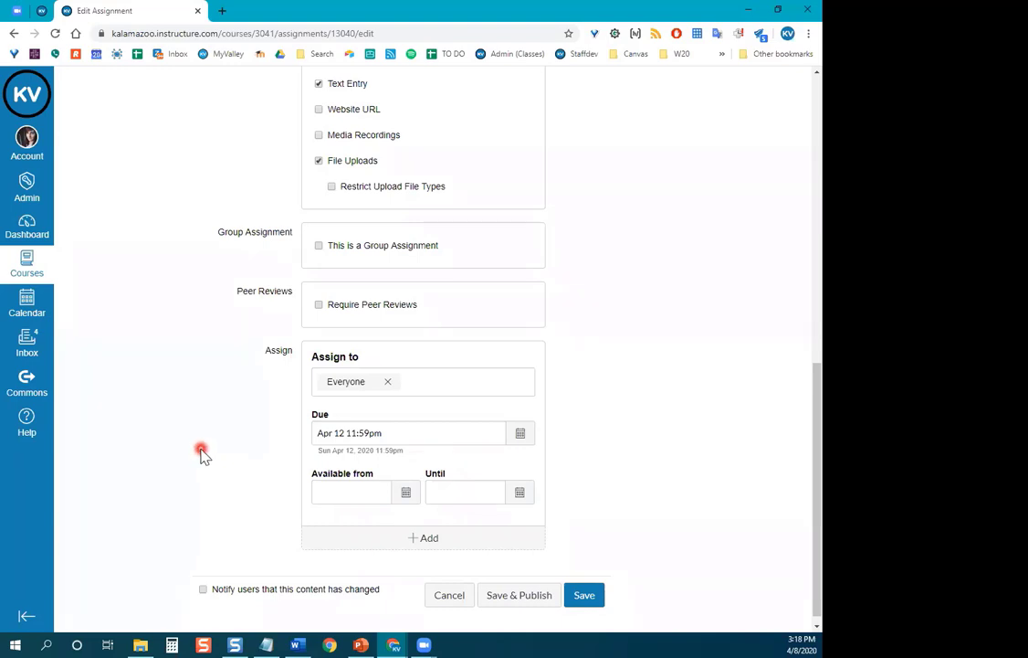
click(319, 492)
click(441, 478)
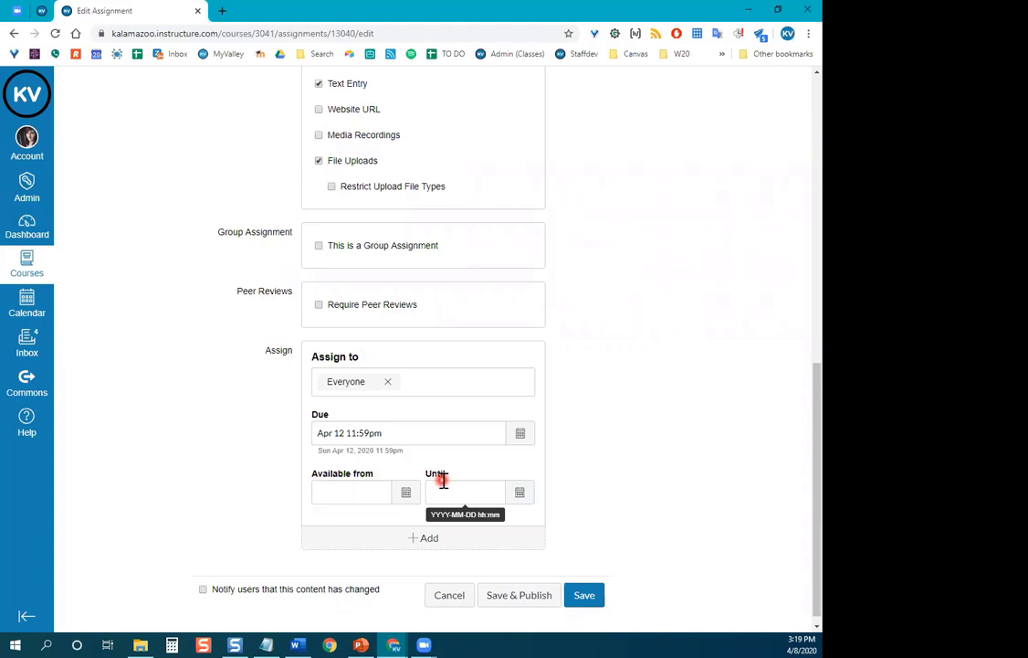
Set the Until availability date to April 19, 2020 at 11:59pm.
click(323, 448)
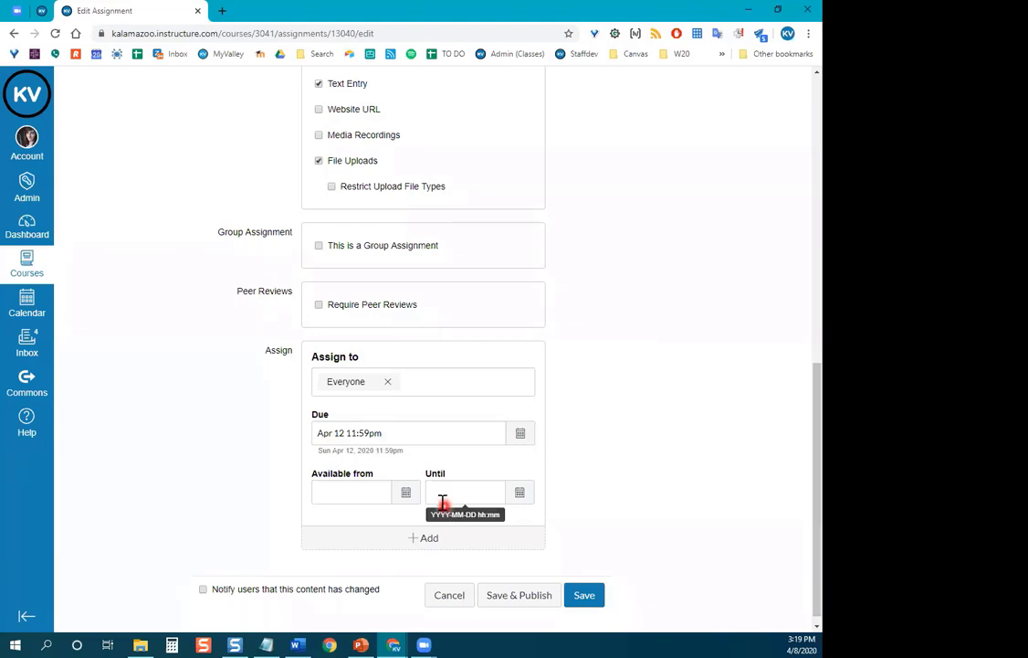
click(532, 508)
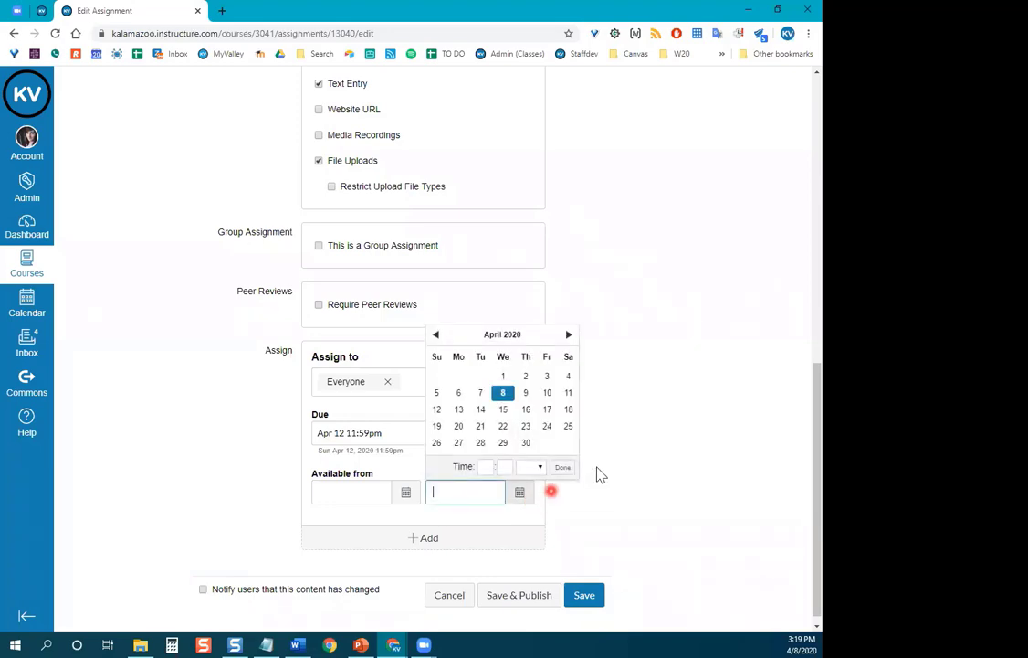
click(440, 427)
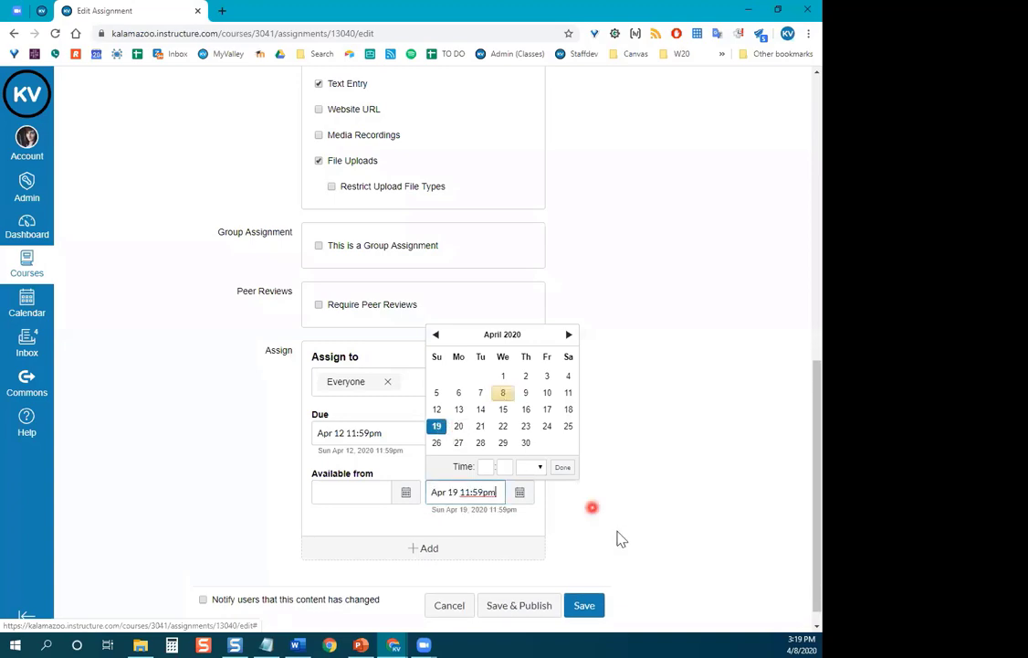
click(559, 468)
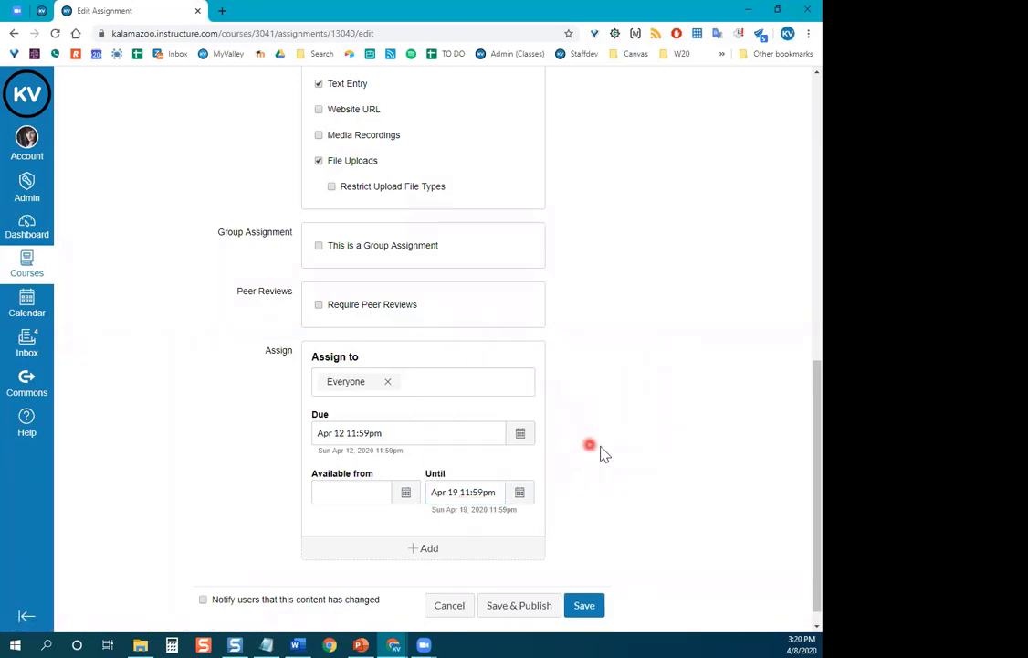
scroll(605, 411, down, 1)
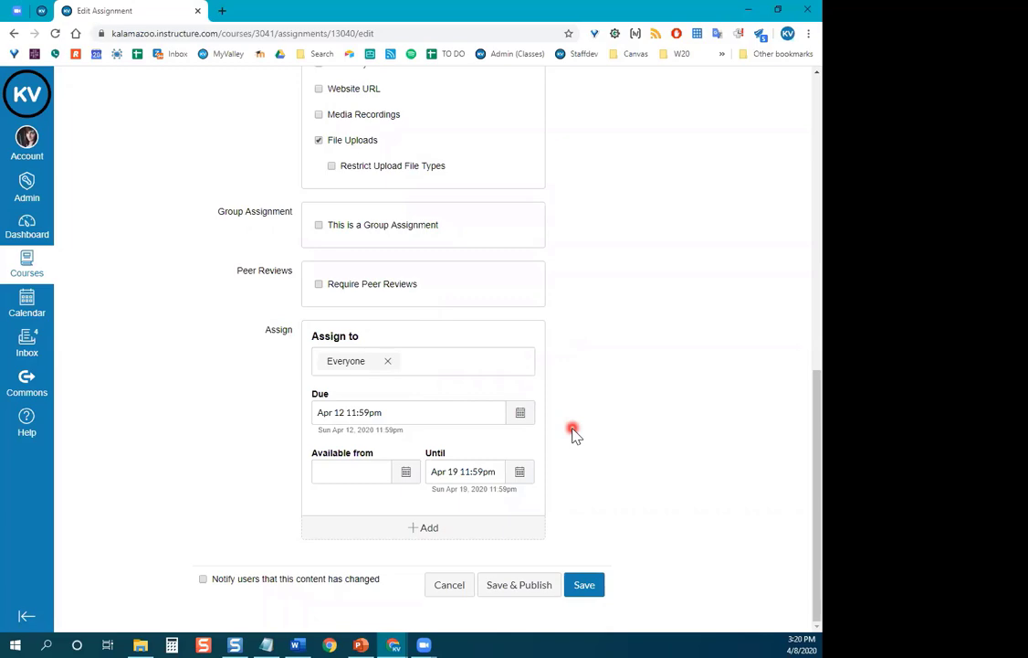
scroll(569, 436, up, 8)
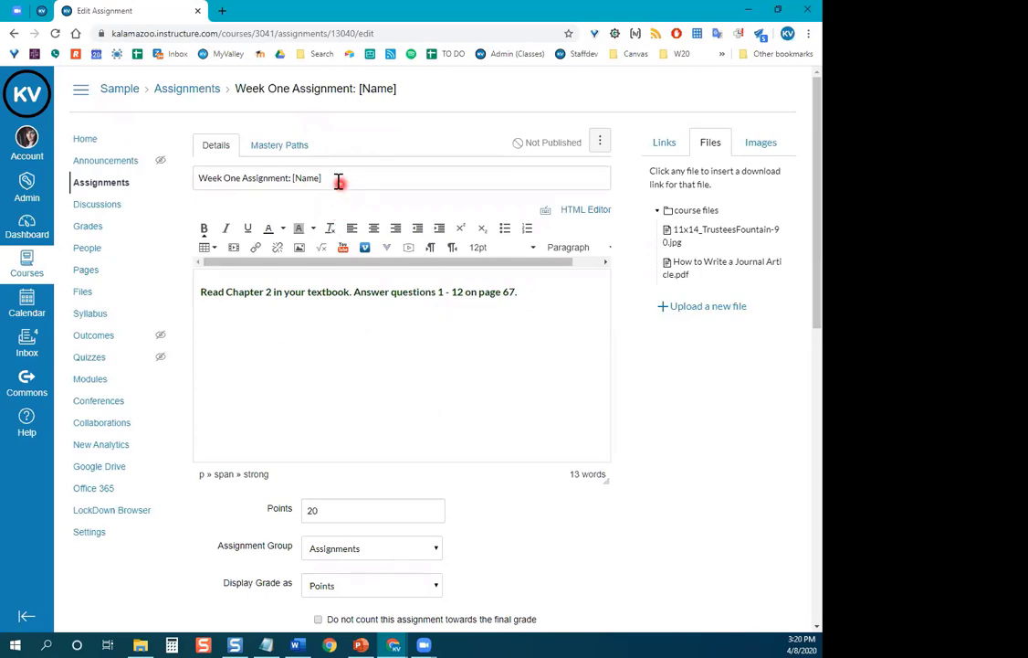
scroll(280, 385, down, 3)
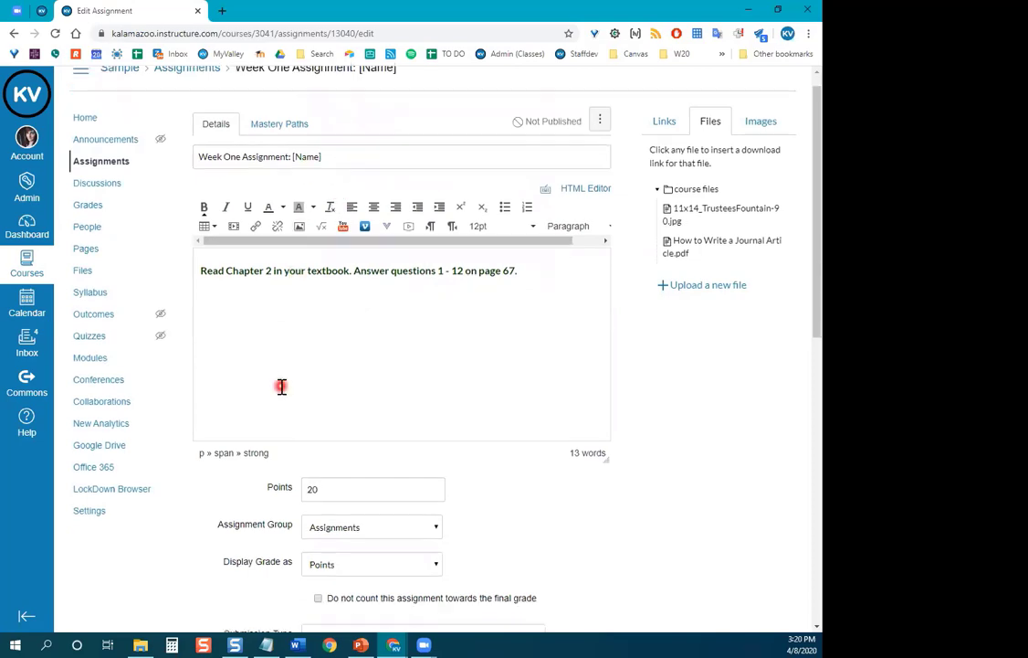
scroll(422, 402, down, 4)
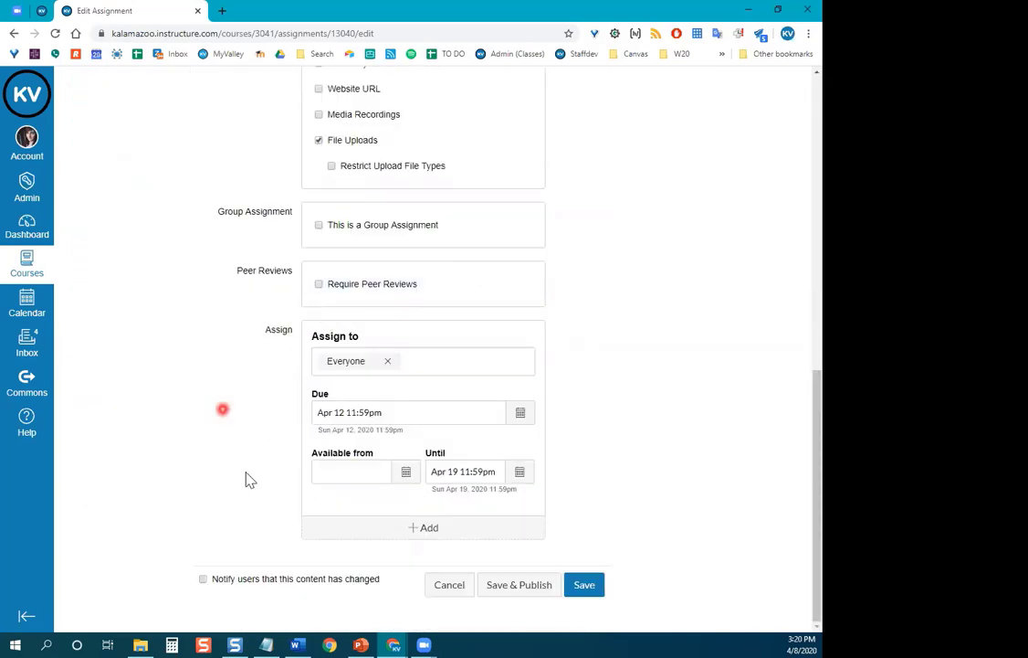
Add a second, empty Assign block below the Everyone dates.
click(445, 535)
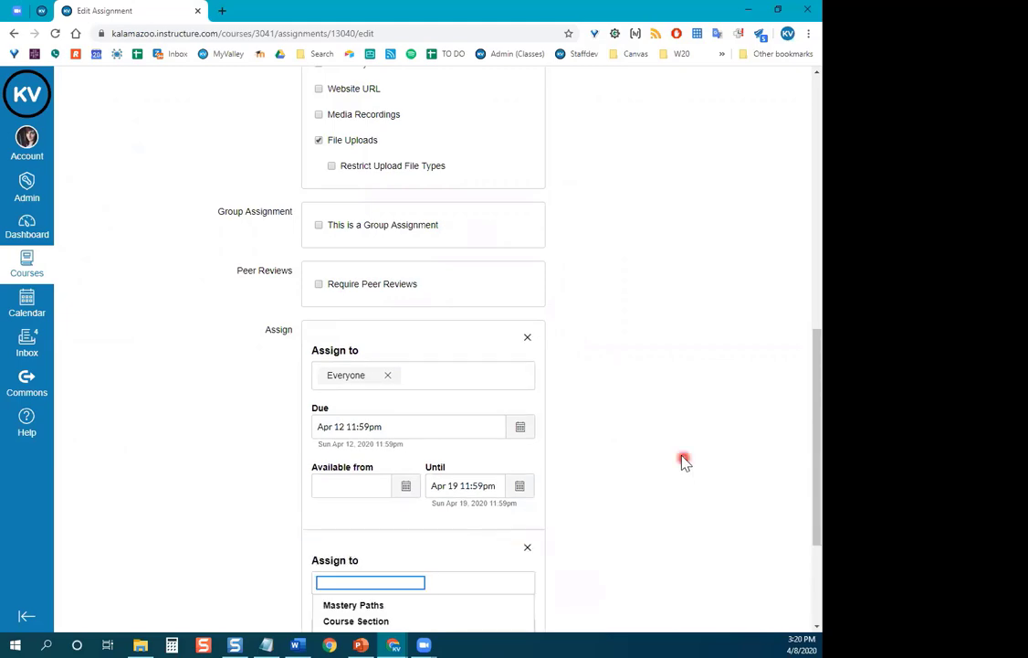
scroll(665, 447, down, 2)
scroll(665, 442, down, 1)
scroll(650, 425, up, 2)
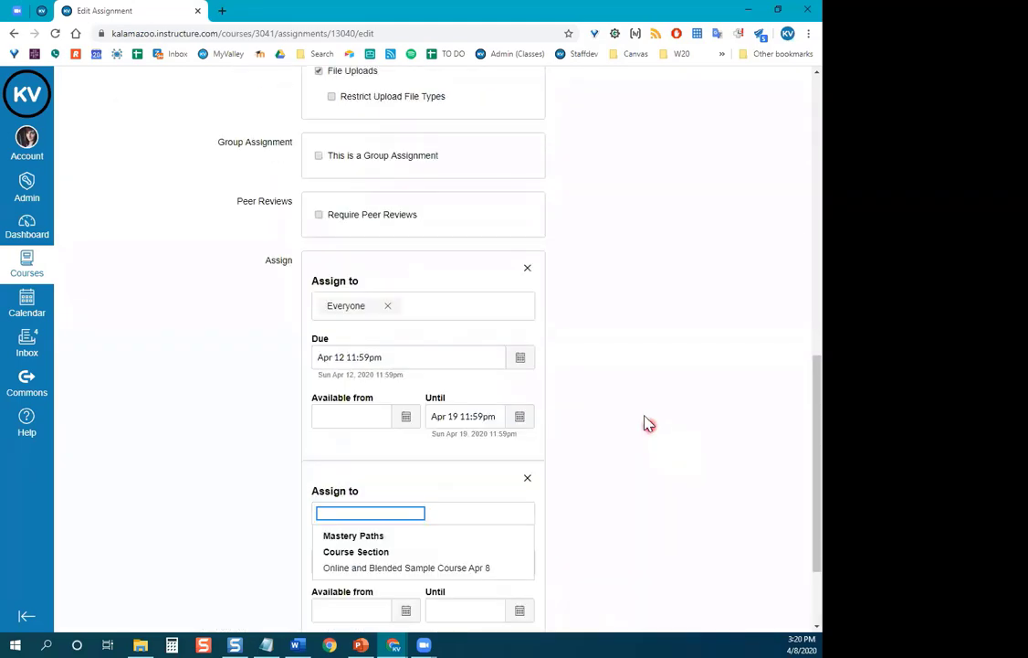
scroll(634, 384, down, 1)
scroll(643, 370, down, 1)
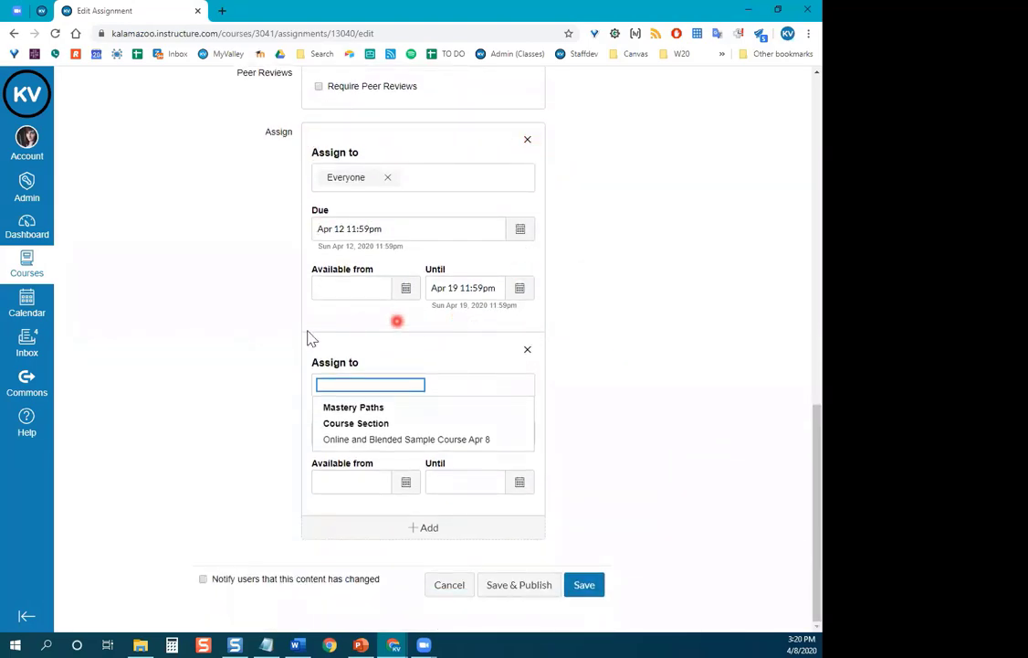
click(587, 381)
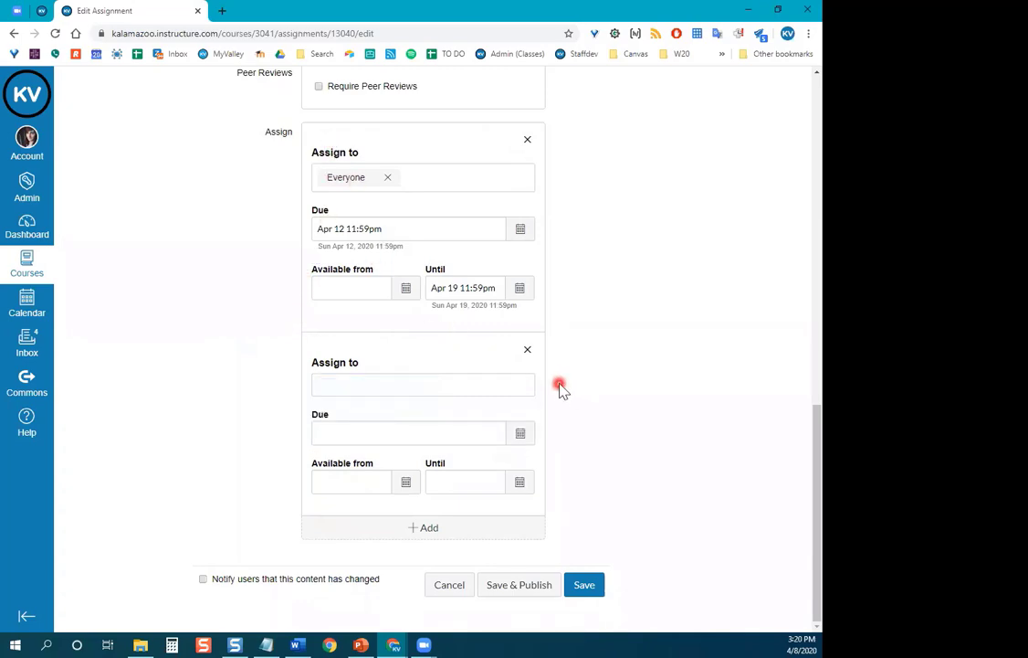
click(342, 386)
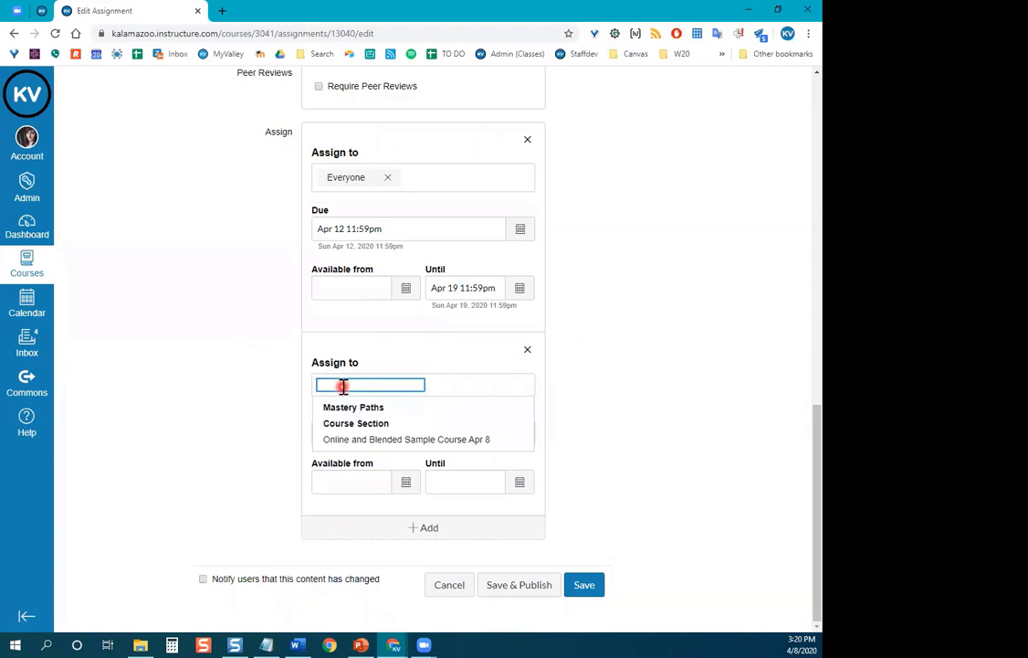
text(test stud)
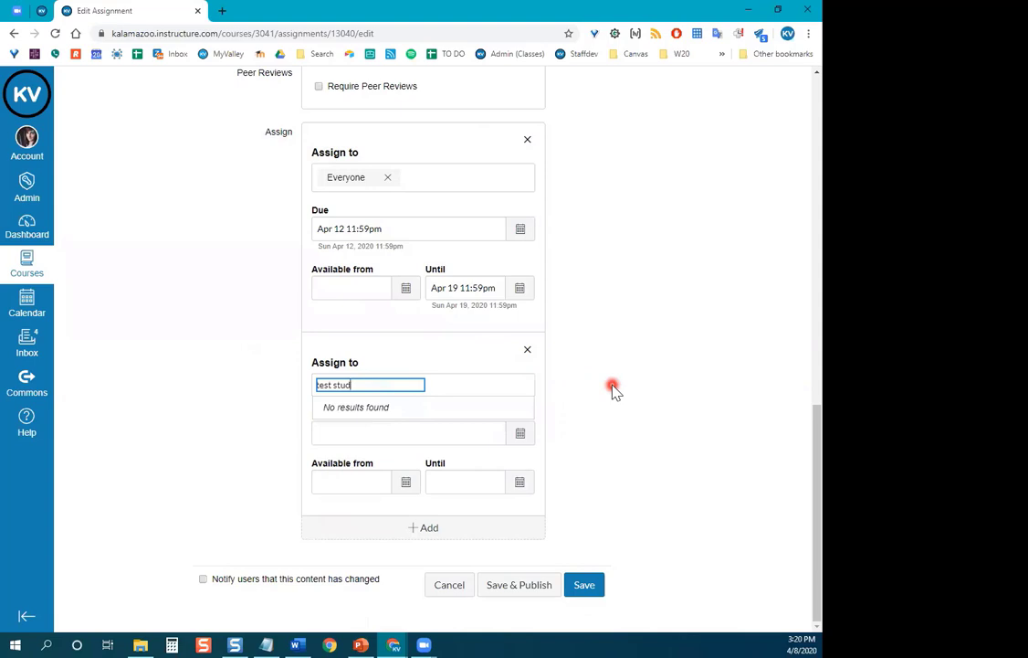
click(357, 411)
key(Return)
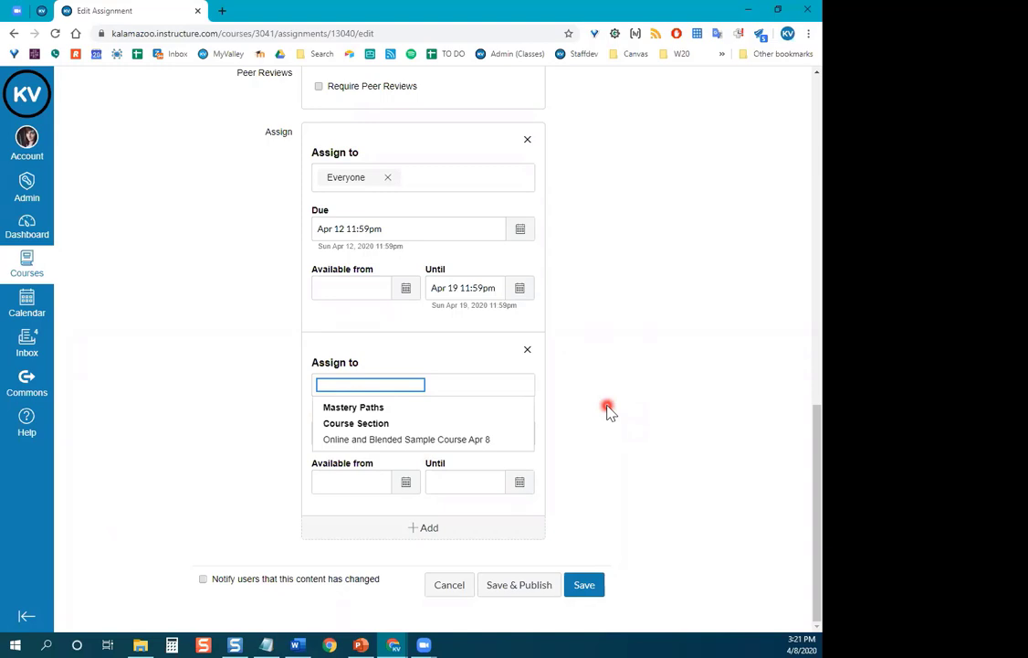
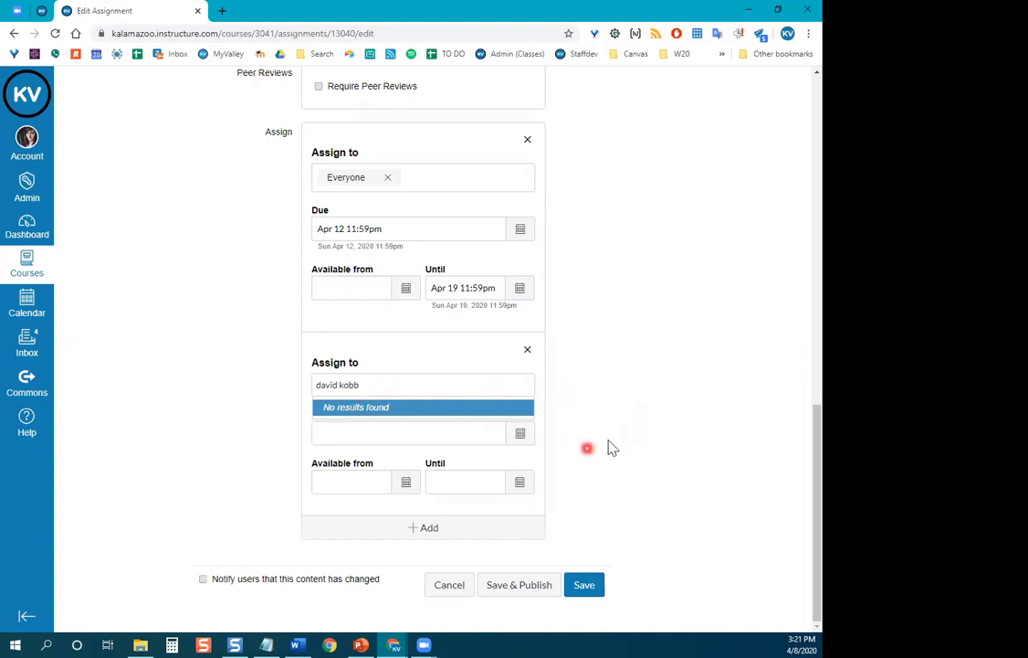
click(587, 429)
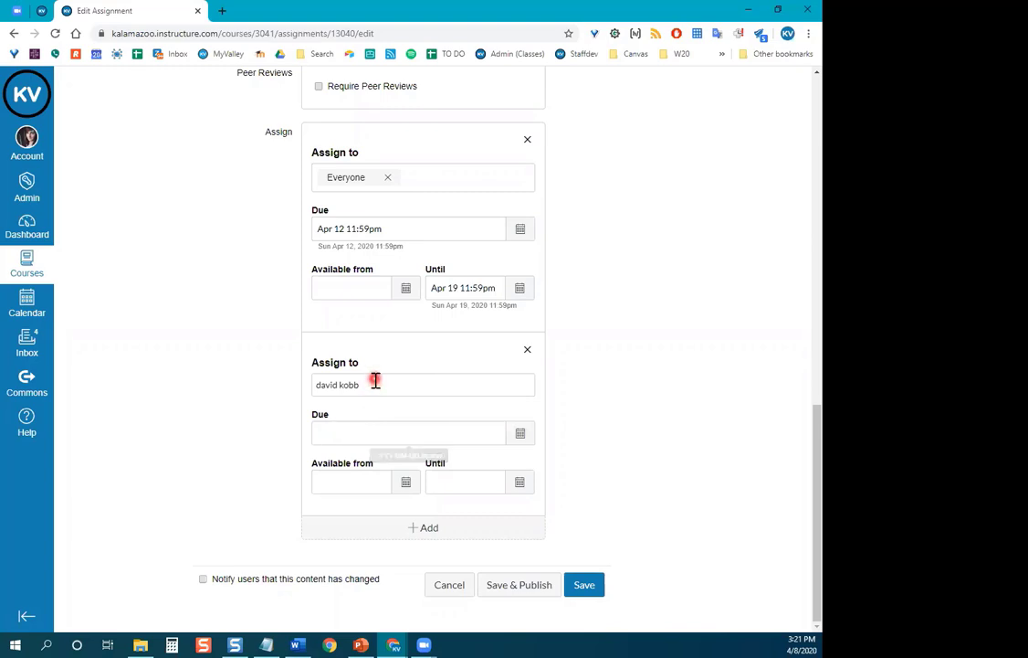
drag(379, 385, 312, 387)
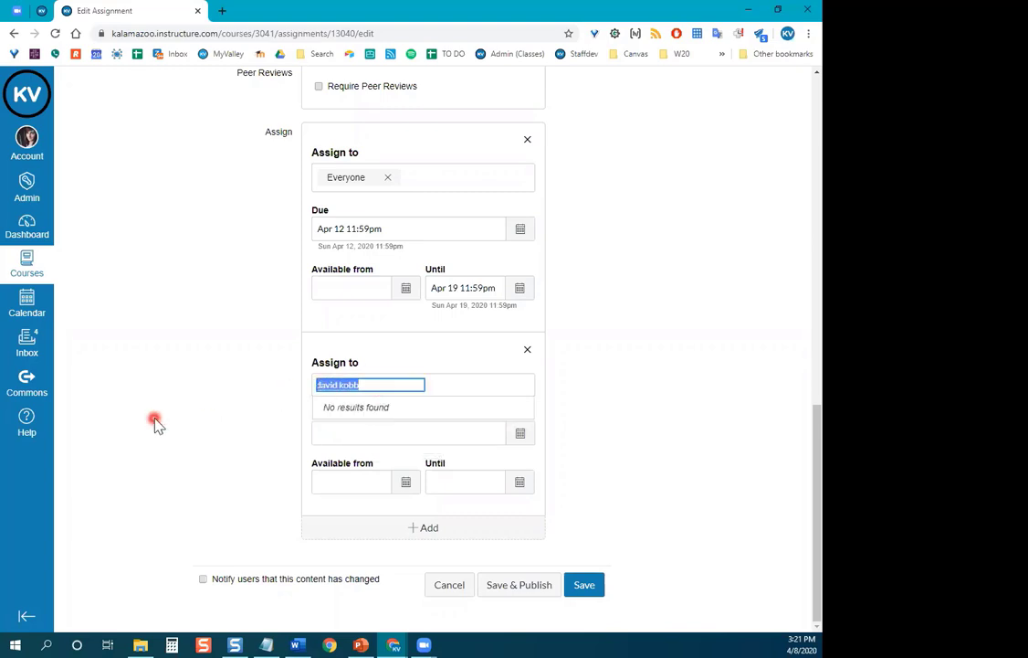
key(BackSpace)
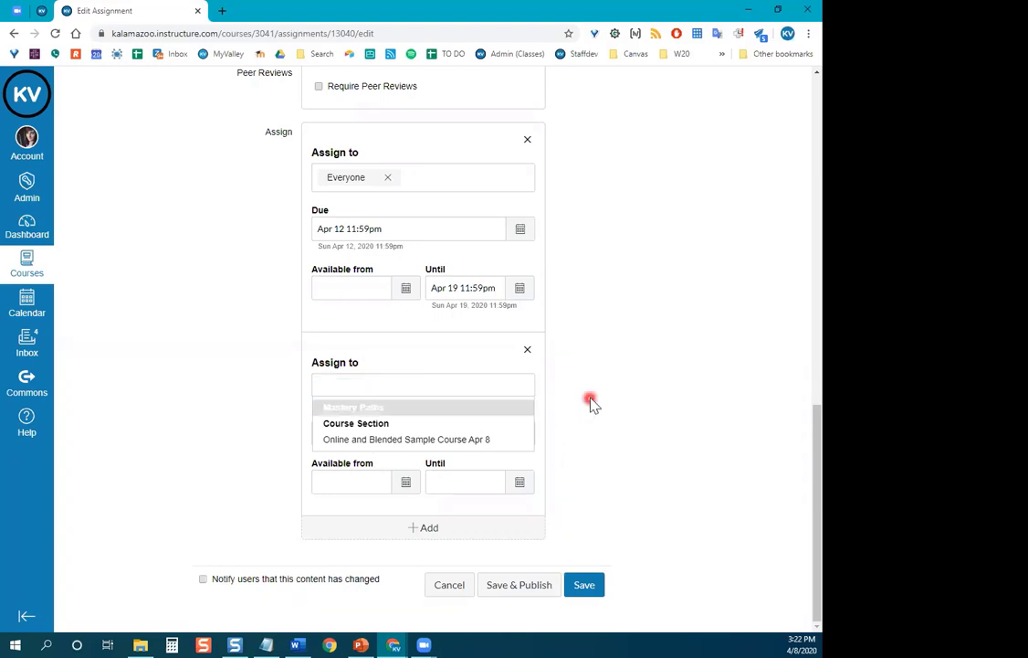
click(418, 382)
Remove the empty second Assign card and save Week One Assignment.
click(590, 370)
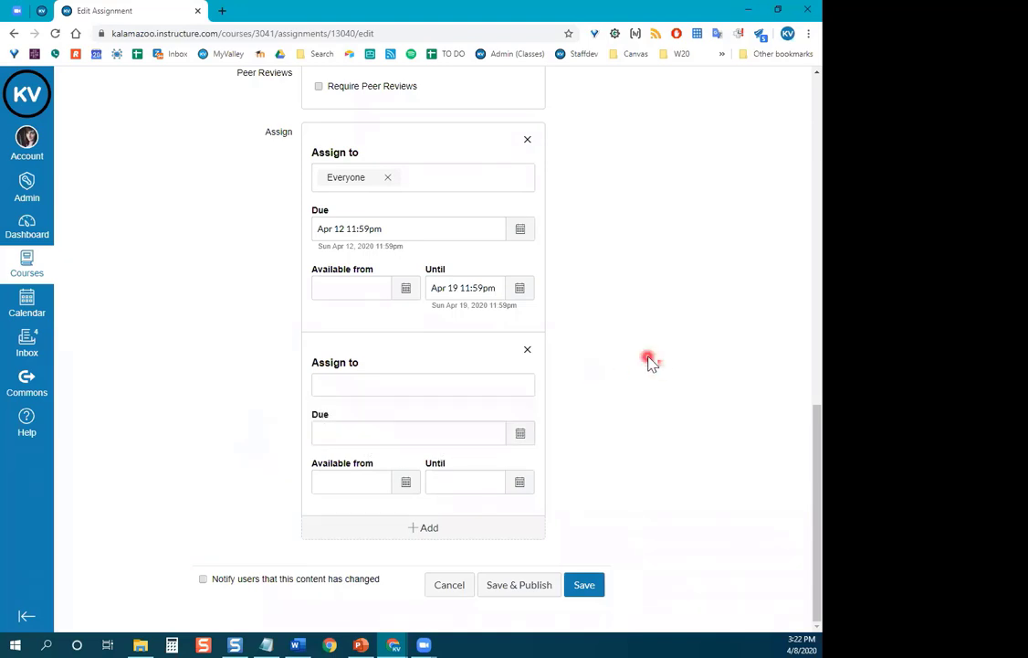
click(528, 353)
click(608, 335)
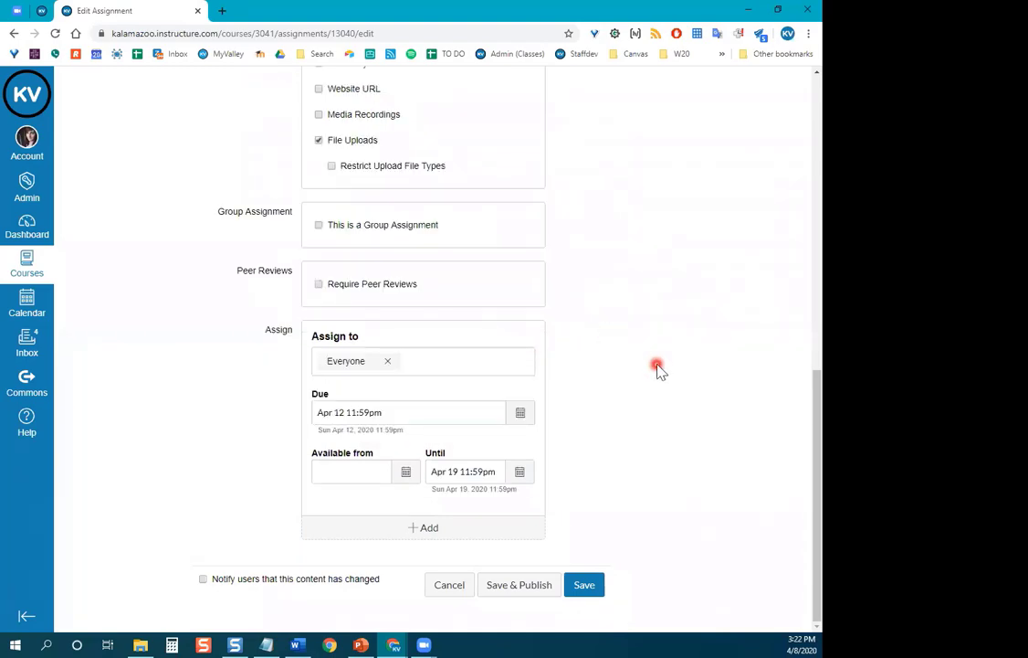
click(600, 595)
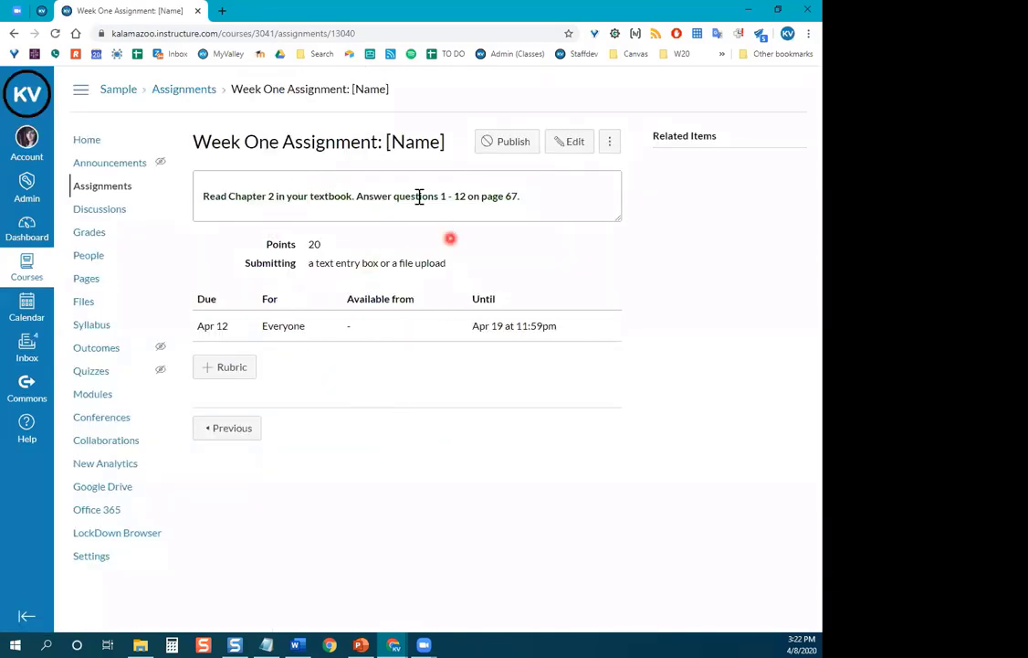
From the course Home page, publish Week One Assignment in Module 1.
click(89, 144)
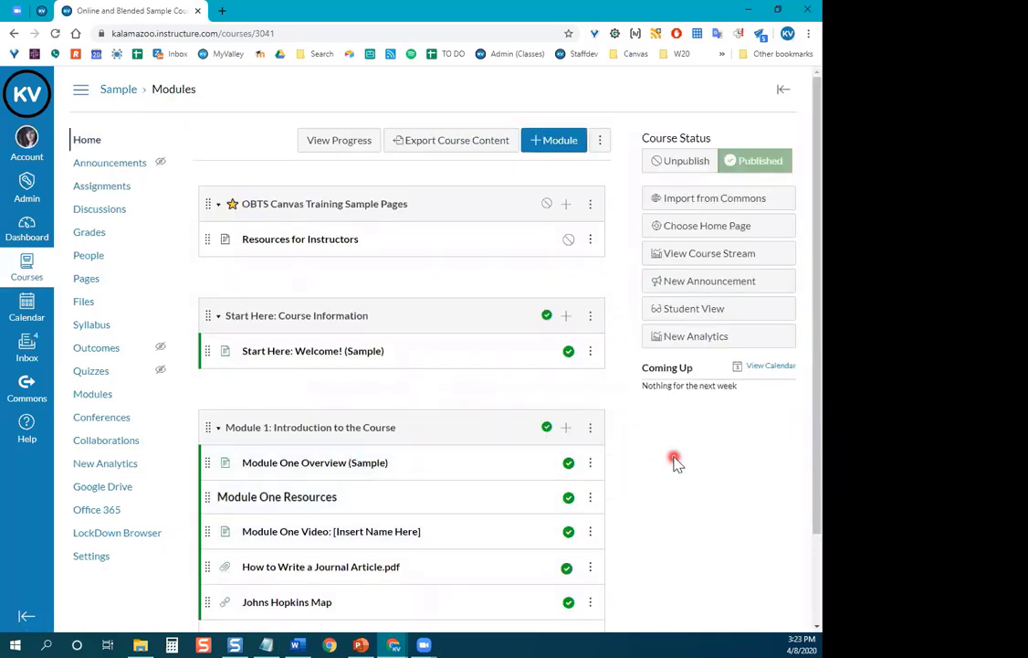
scroll(676, 466, down, 1)
scroll(699, 459, down, 1)
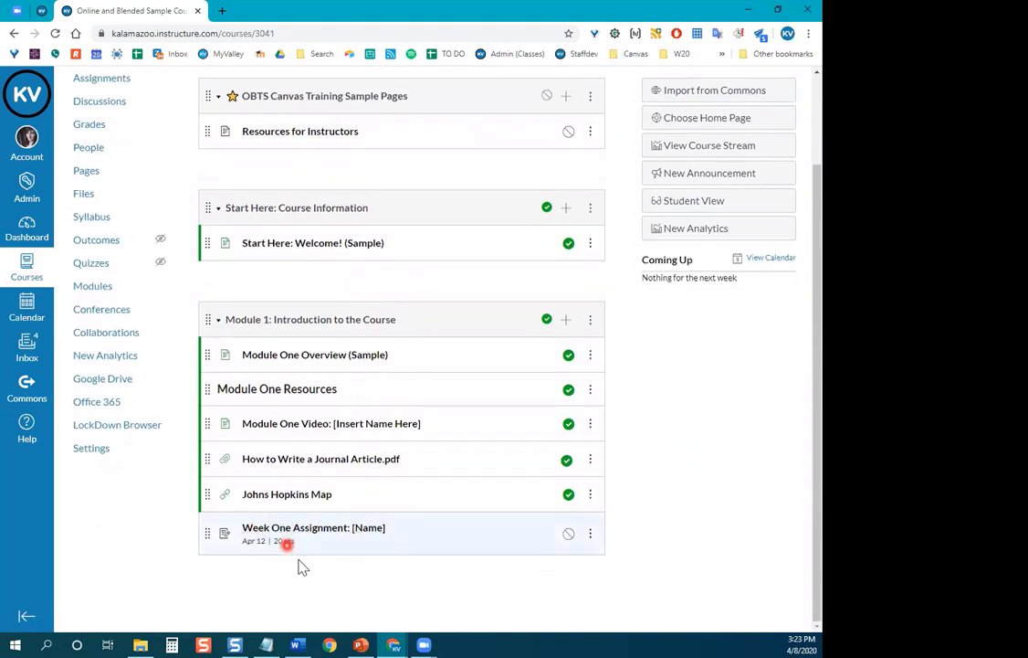
click(568, 536)
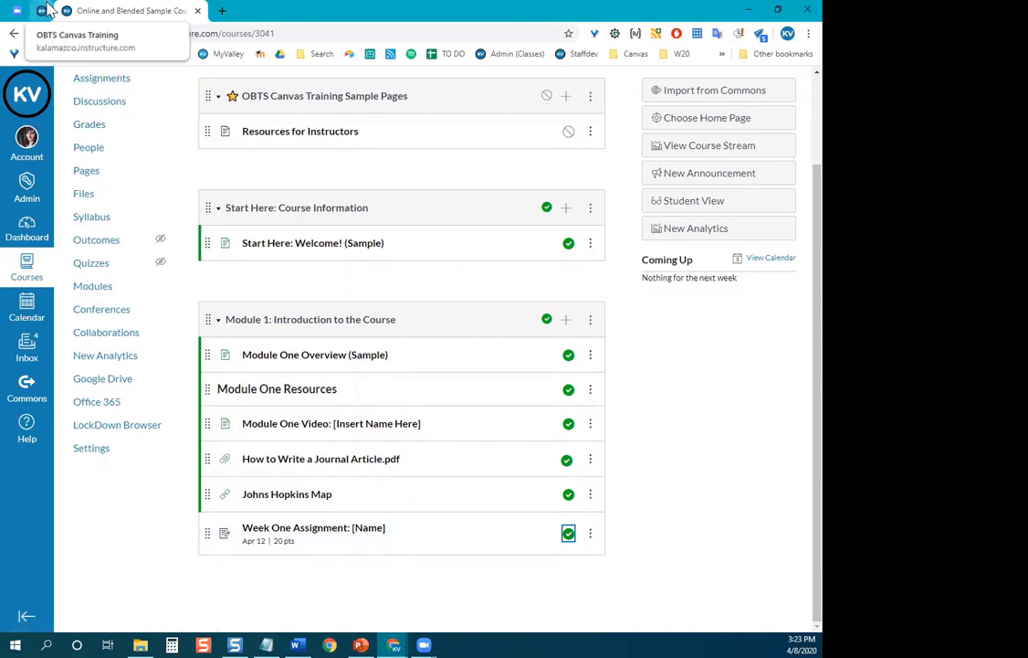
click(48, 10)
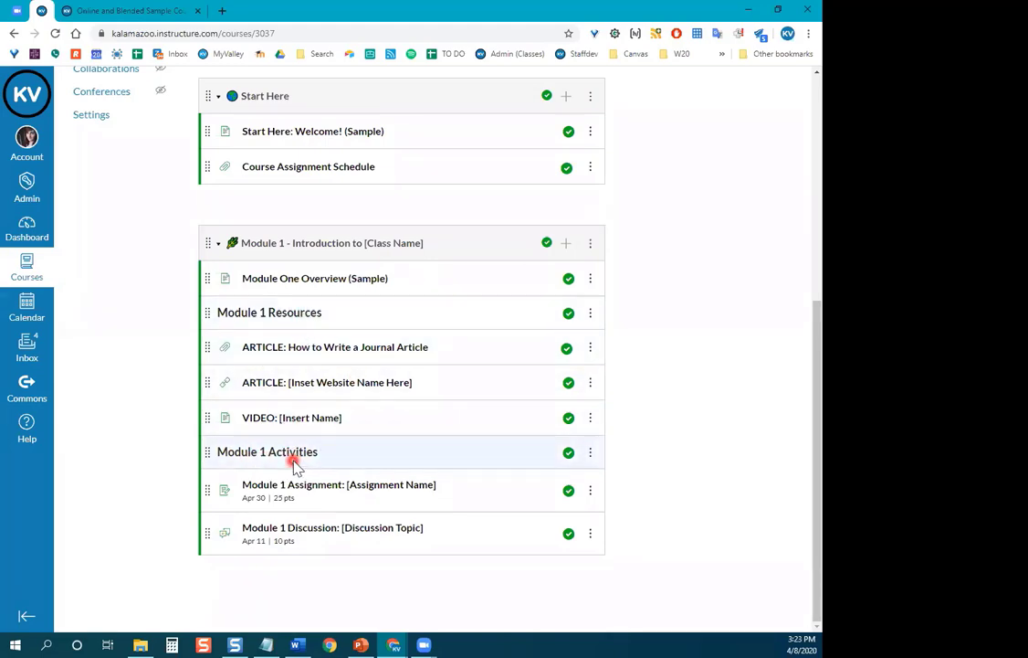
click(127, 9)
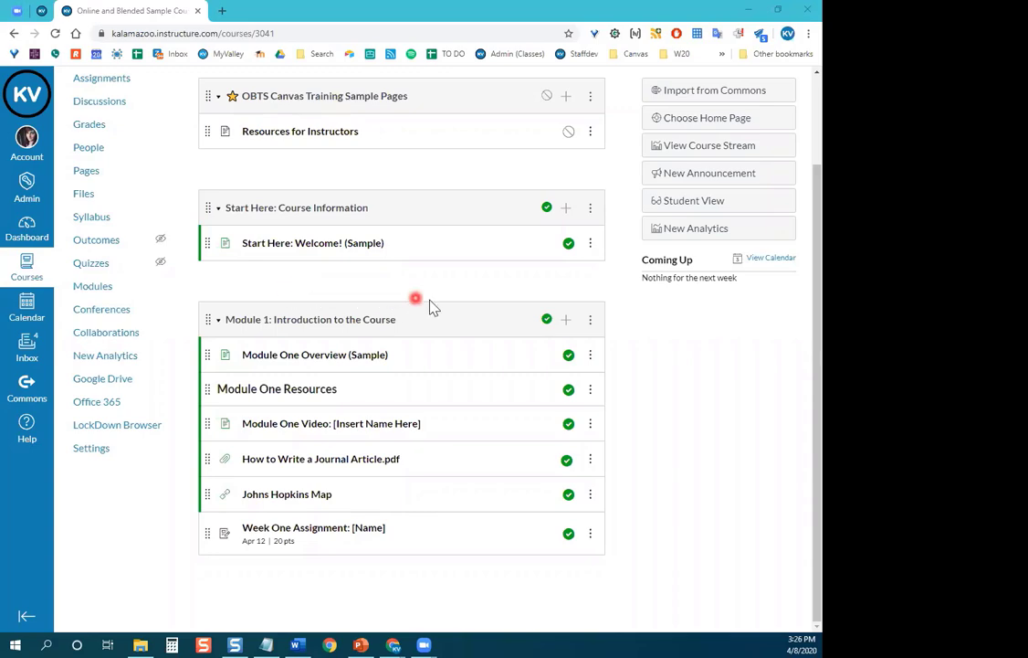
Edit the Start Here: Course Information module, toggling Lock until on and back off.
scroll(430, 305, up, 2)
scroll(393, 337, down, 2)
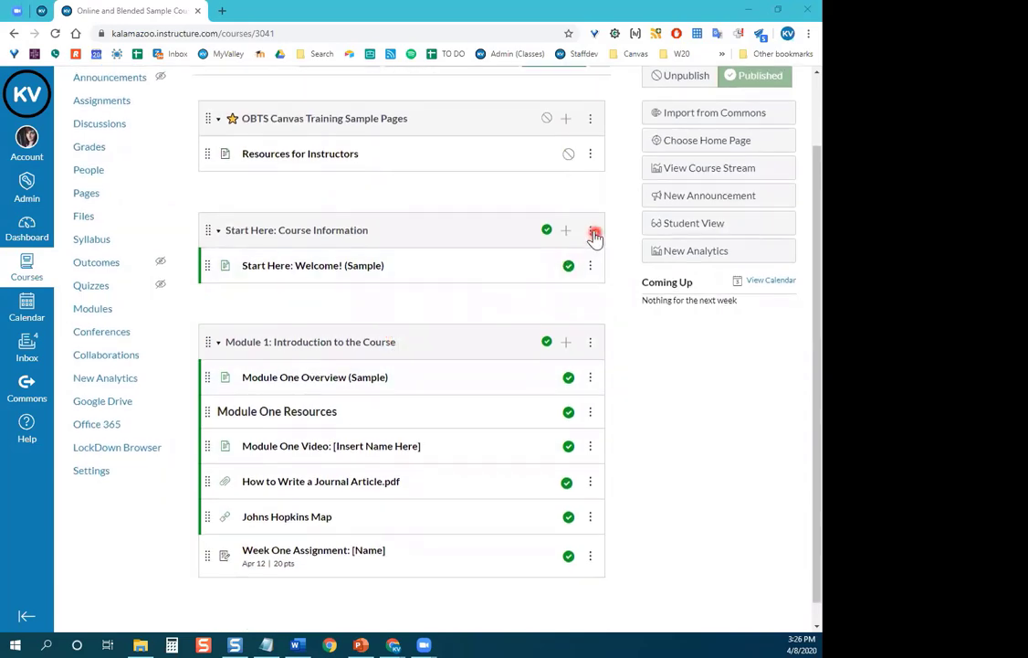
click(591, 231)
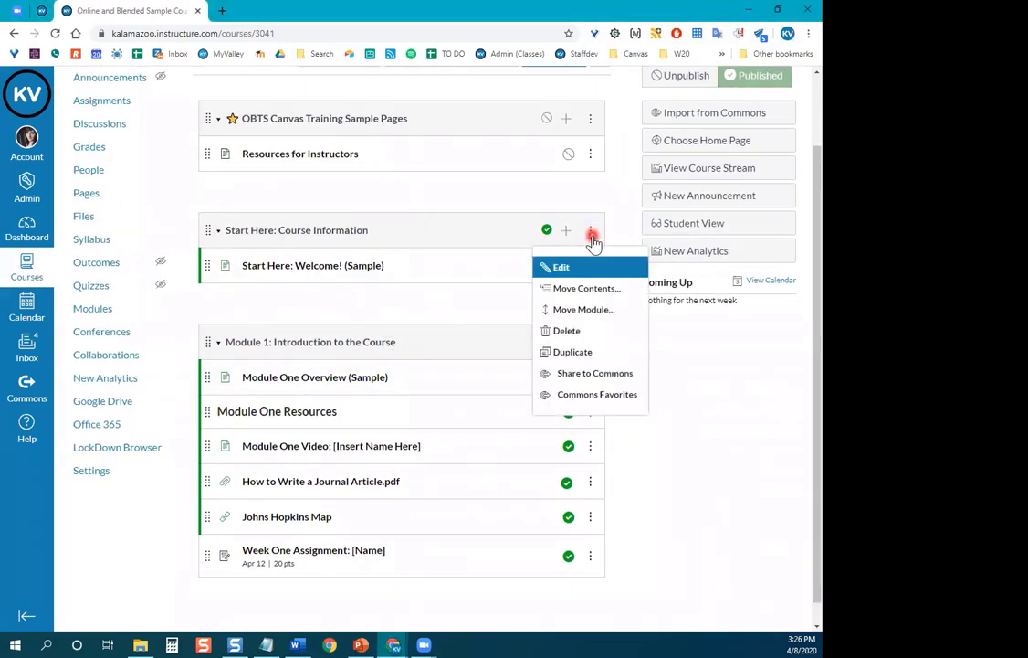
click(589, 269)
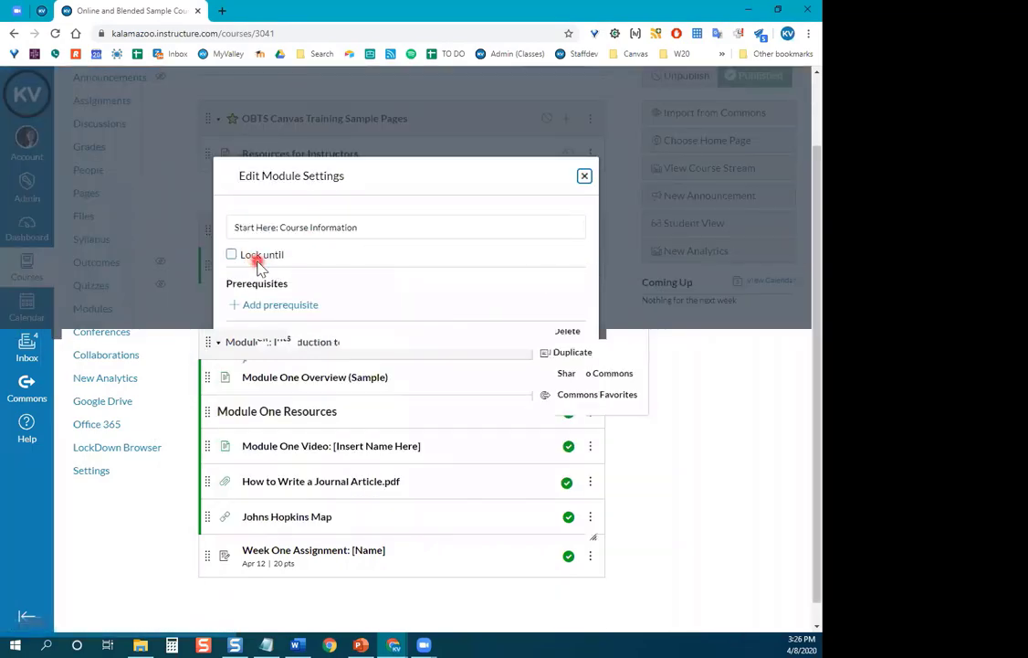
click(253, 260)
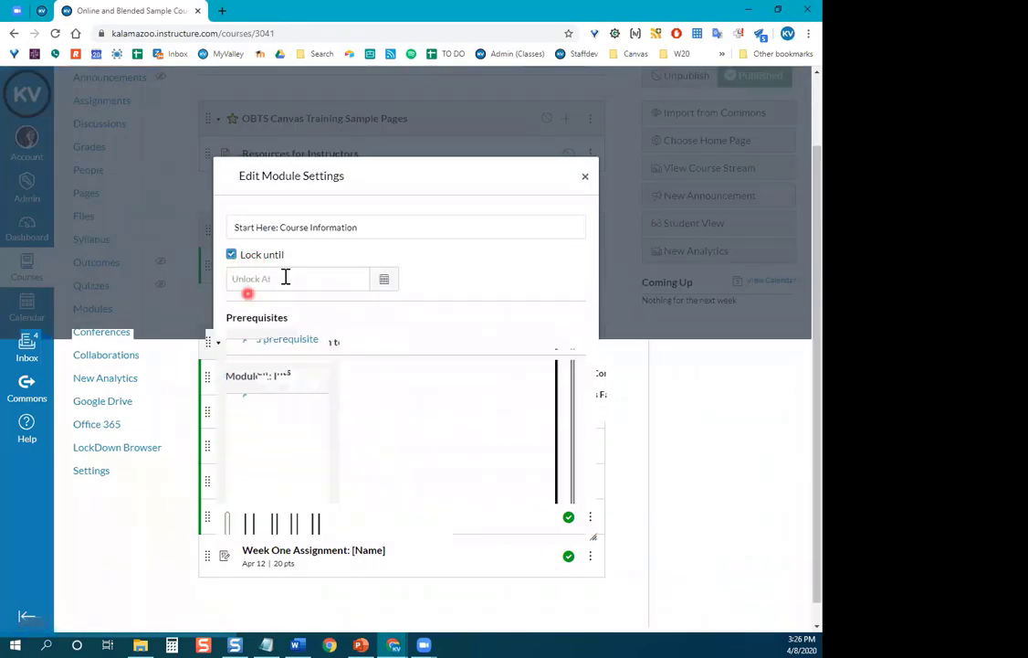
click(230, 257)
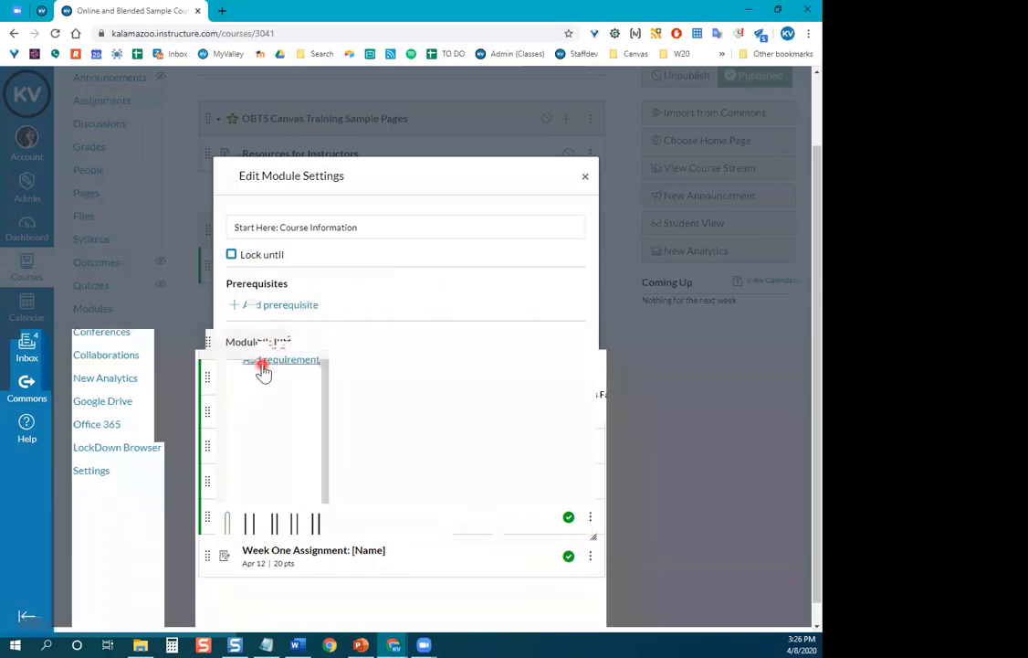
Add and then remove a completion requirement, and cancel the module settings.
click(263, 362)
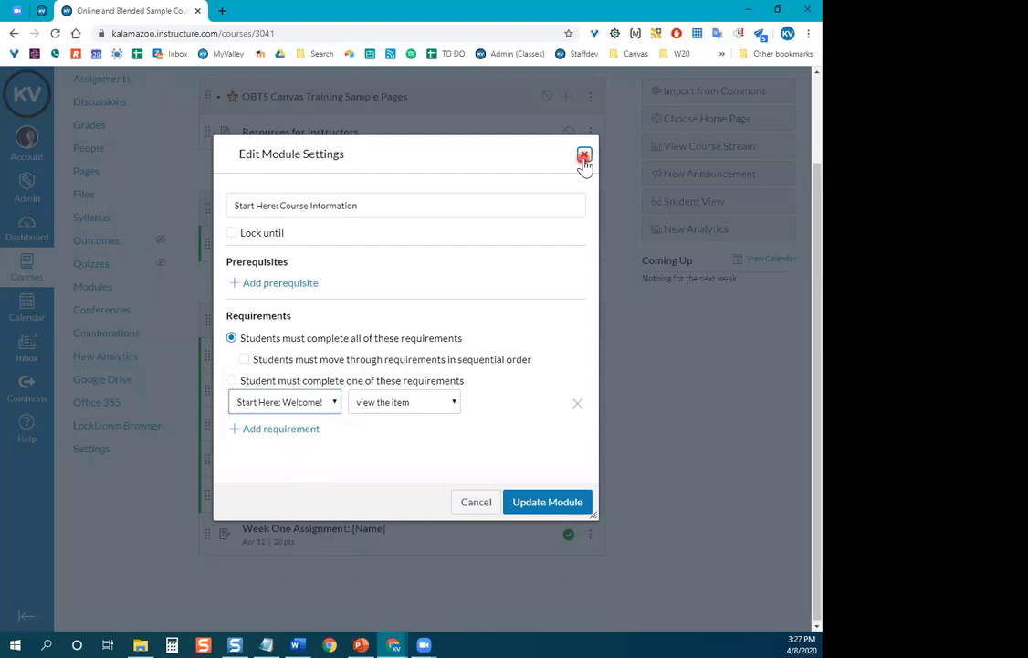
click(575, 402)
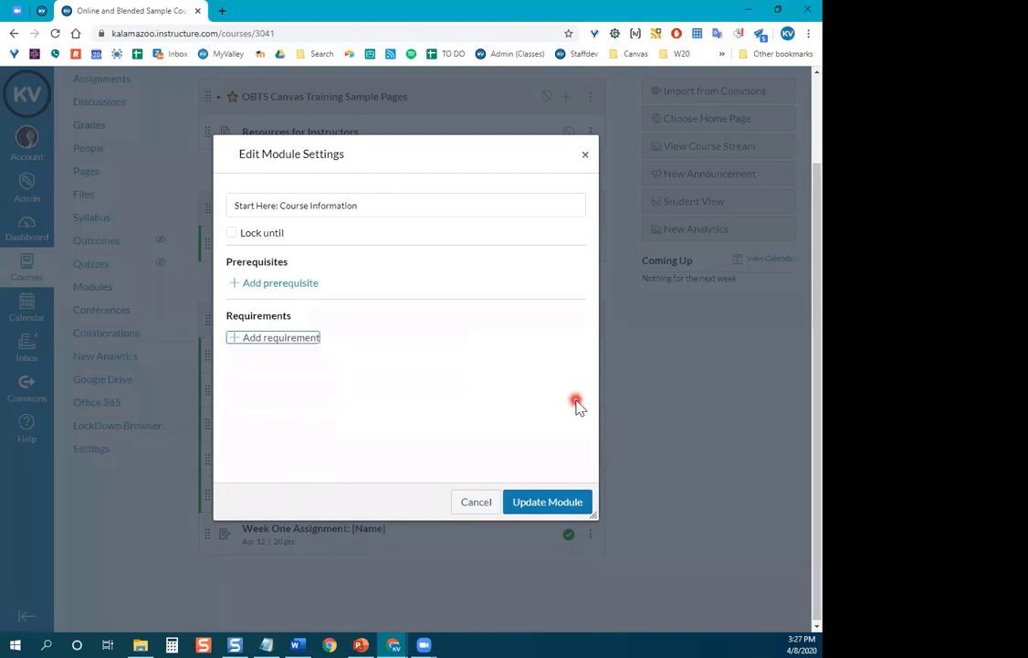
click(476, 502)
scroll(429, 493, up, 2)
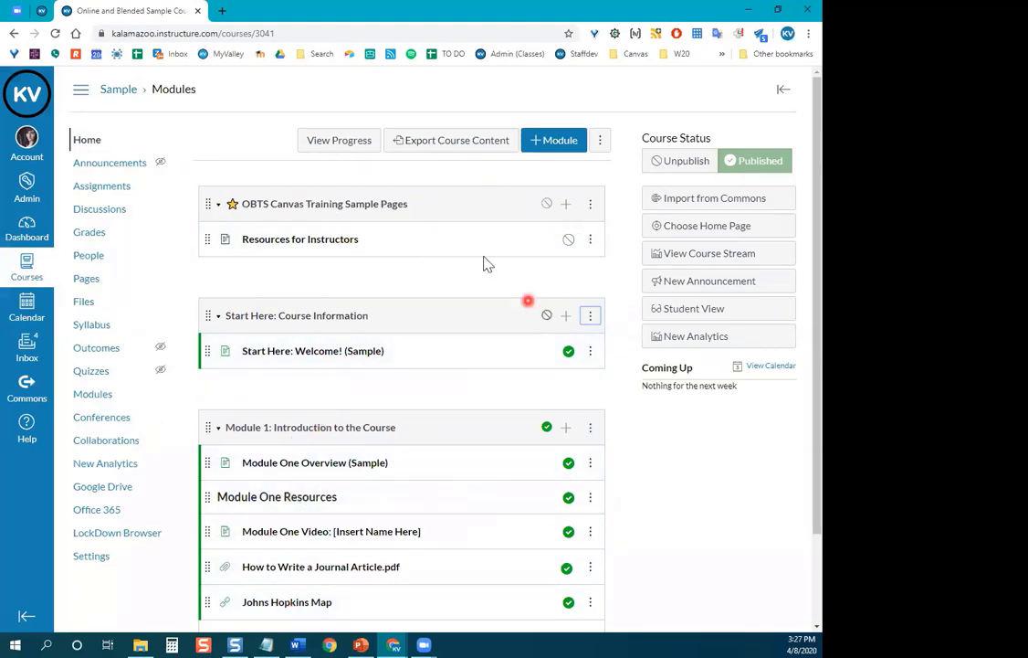
scroll(480, 256, down, 2)
scroll(410, 469, up, 2)
scroll(332, 386, down, 1)
scroll(256, 366, down, 1)
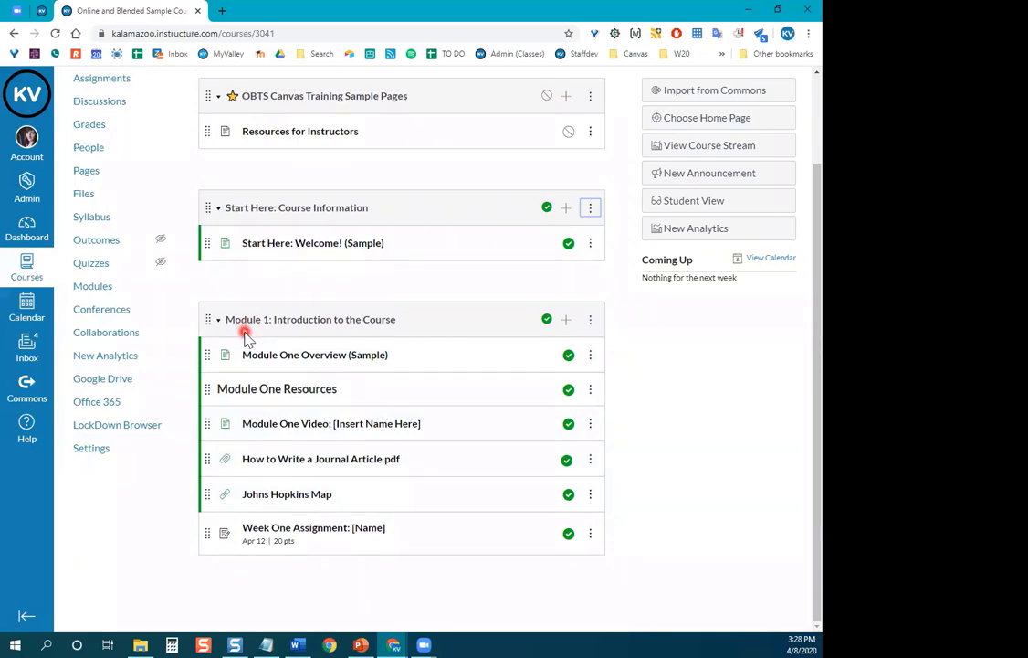
scroll(644, 422, up, 1)
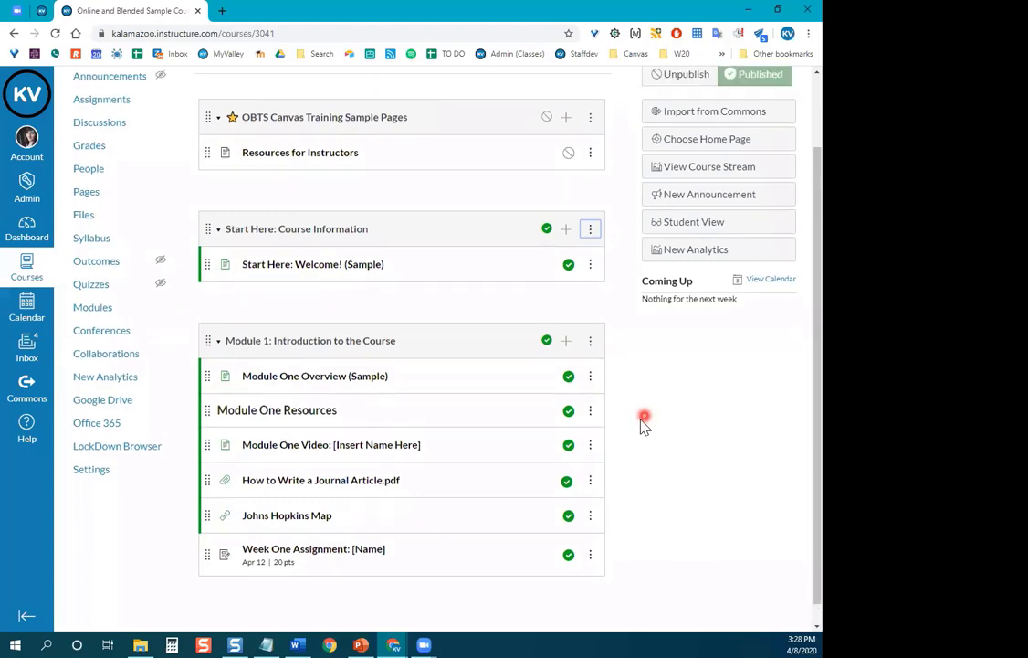
scroll(644, 422, up, 2)
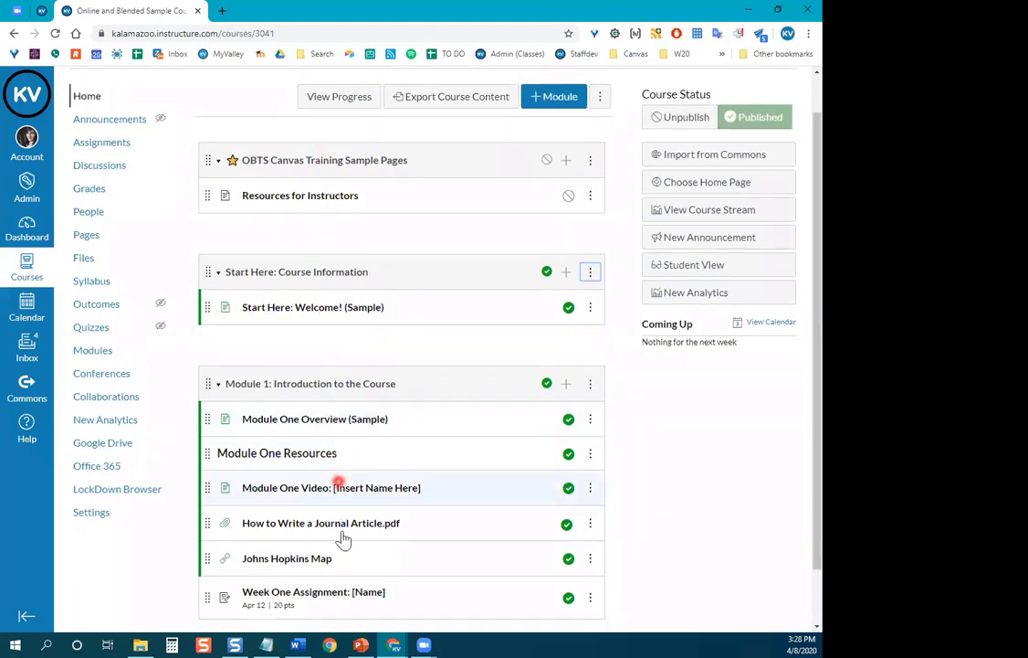
scroll(343, 540, down, 3)
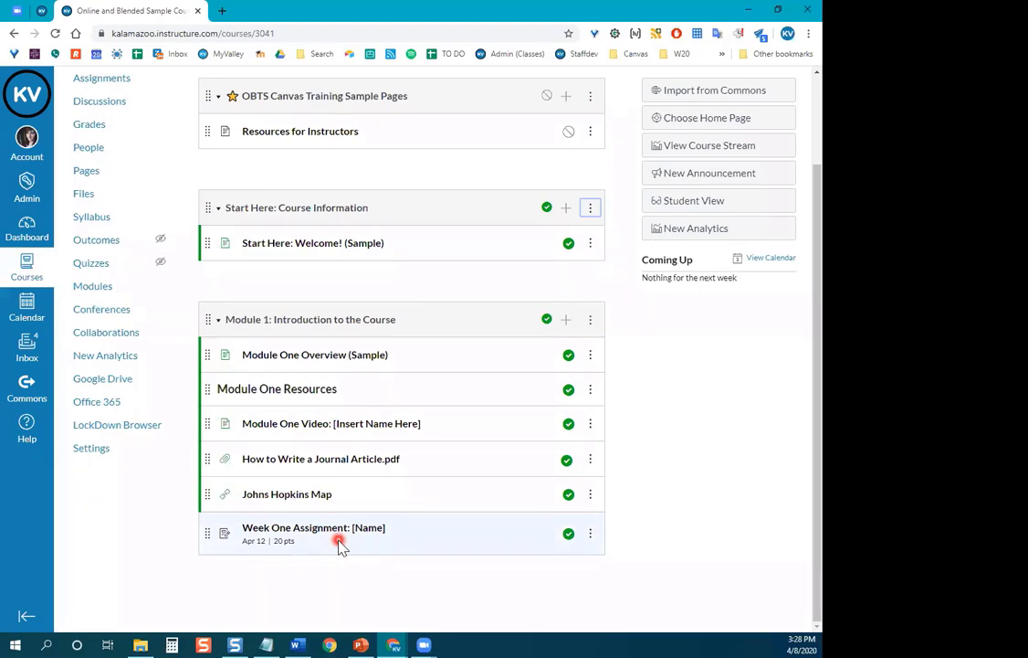
scroll(371, 491, up, 5)
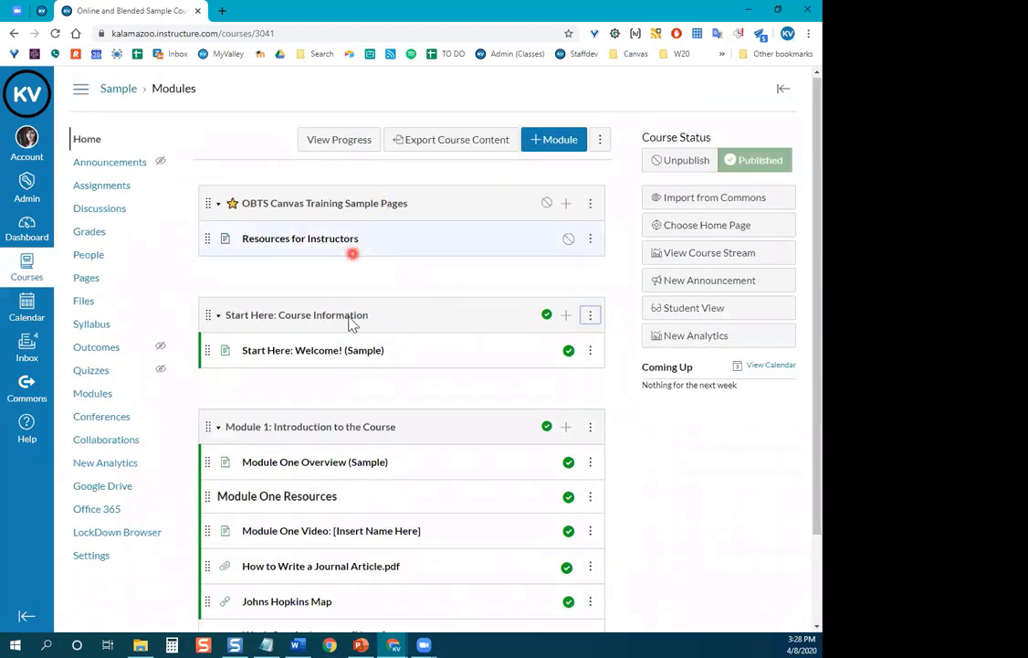
scroll(349, 492, down, 5)
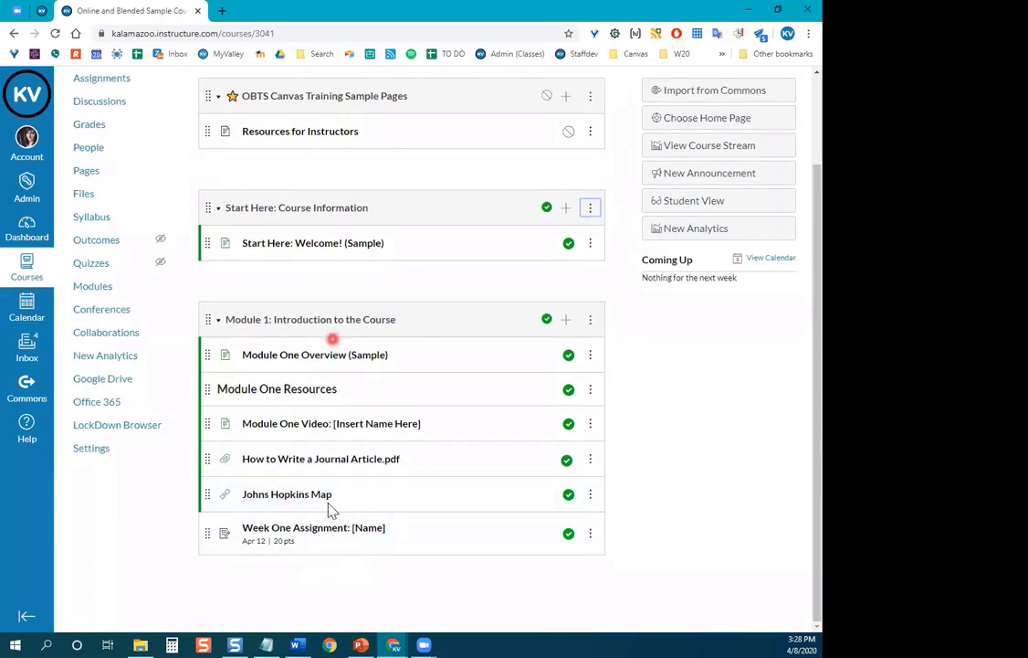
scroll(471, 518, up, 4)
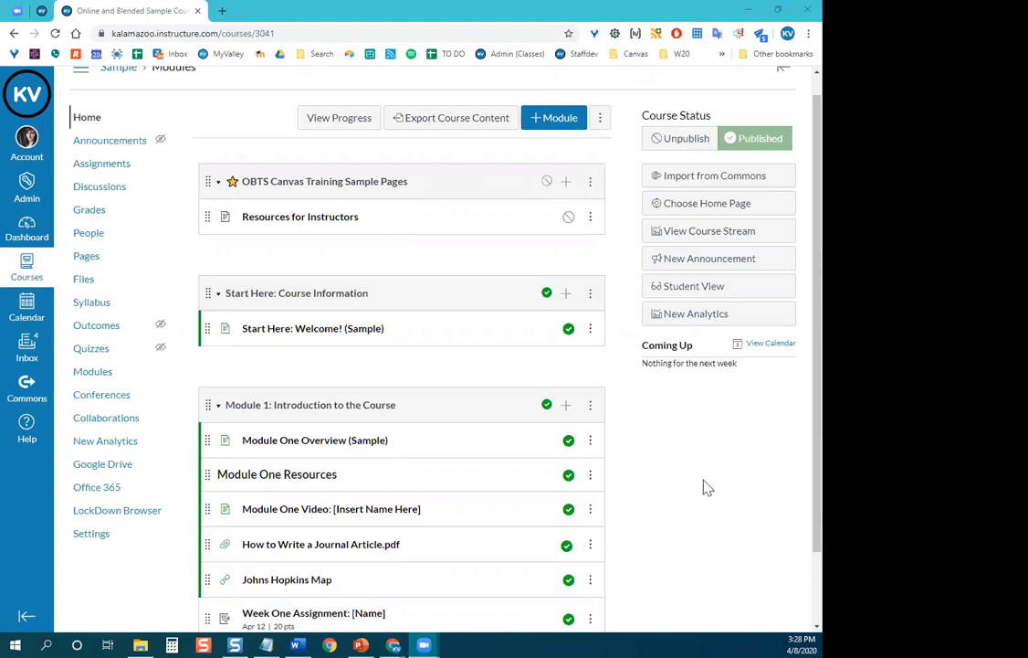
scroll(694, 480, down, 2)
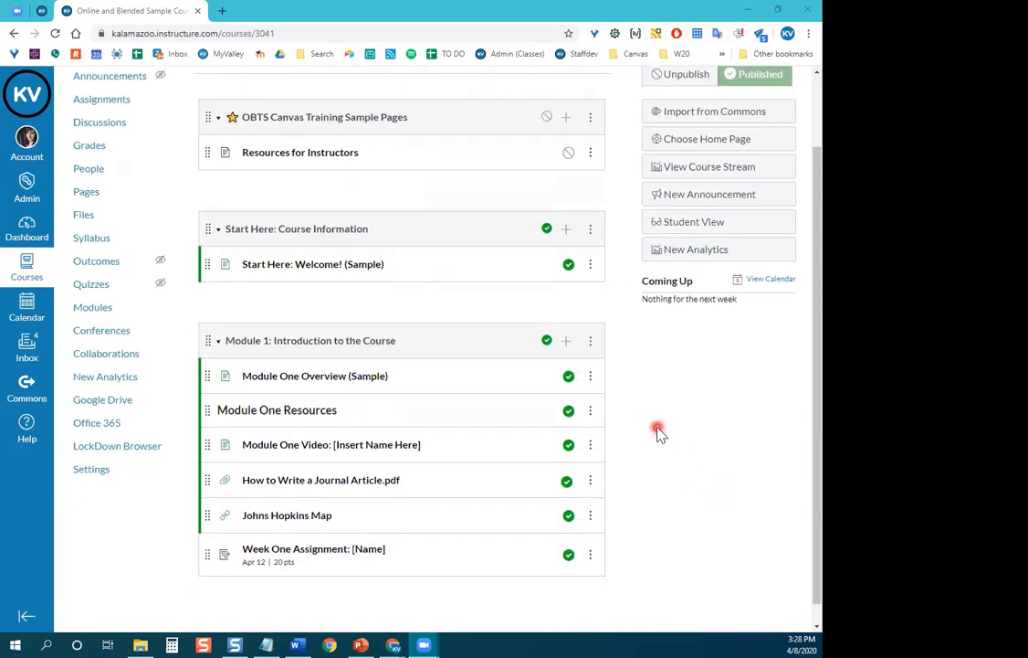
scroll(612, 457, up, 2)
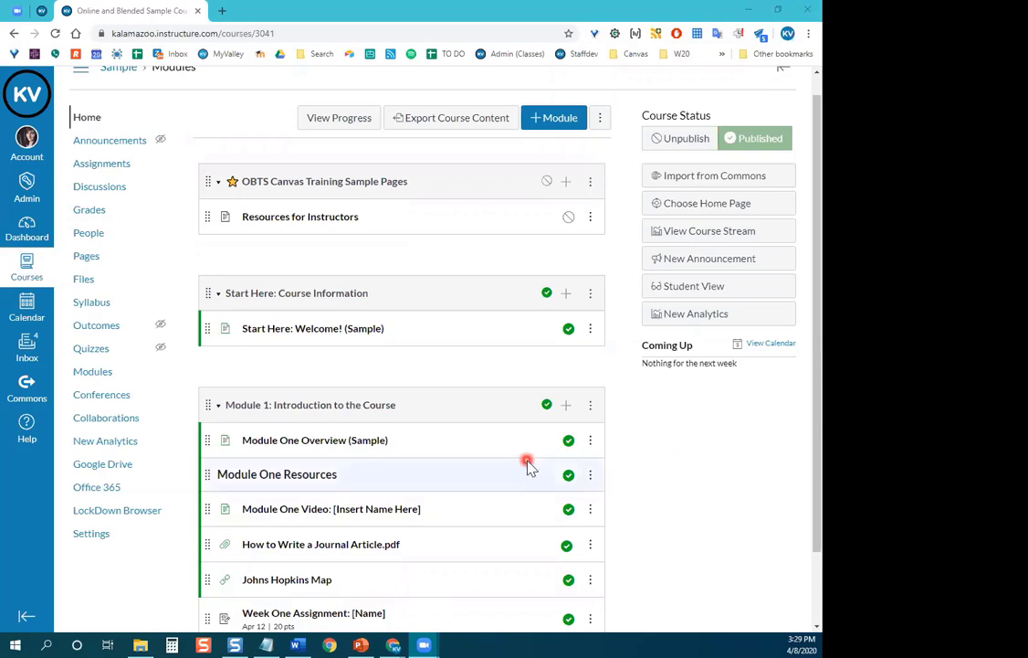
View the Grades page, then go to the course's Assignments list.
click(87, 212)
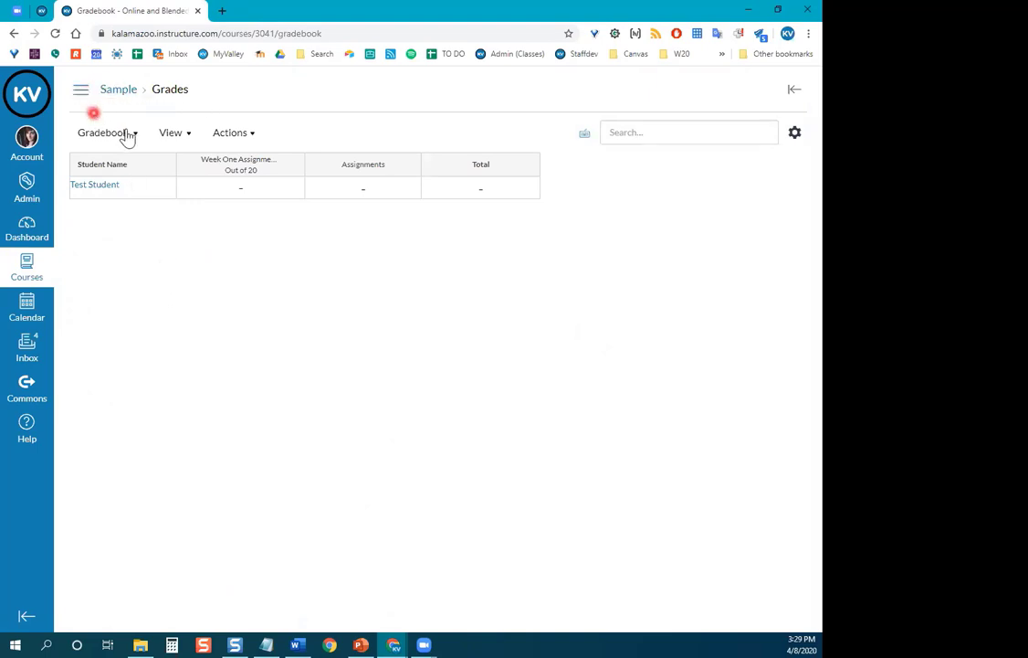
click(81, 95)
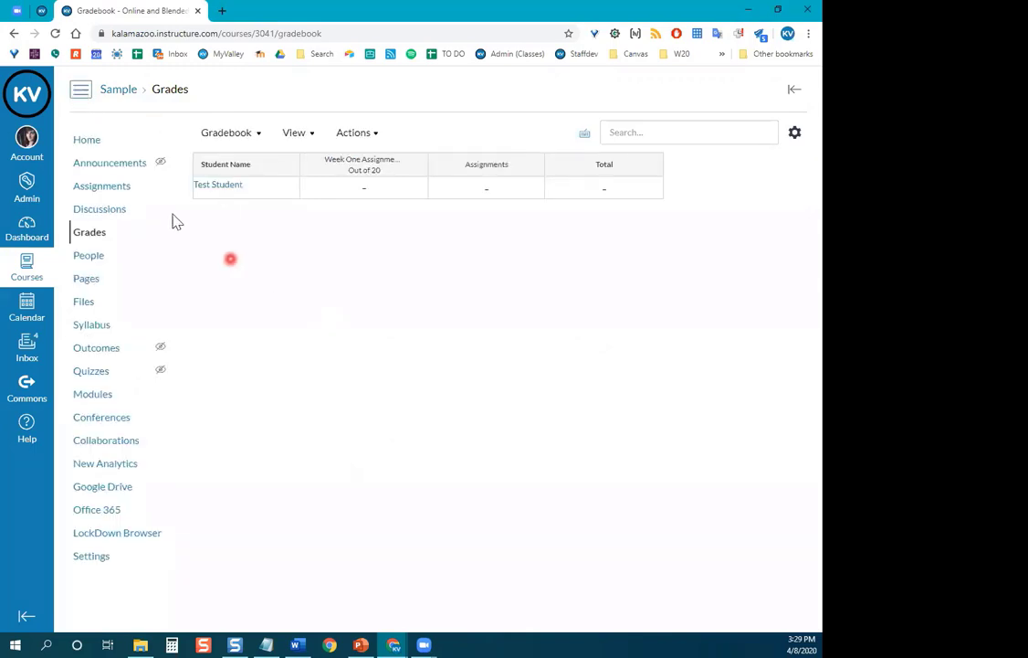
click(95, 187)
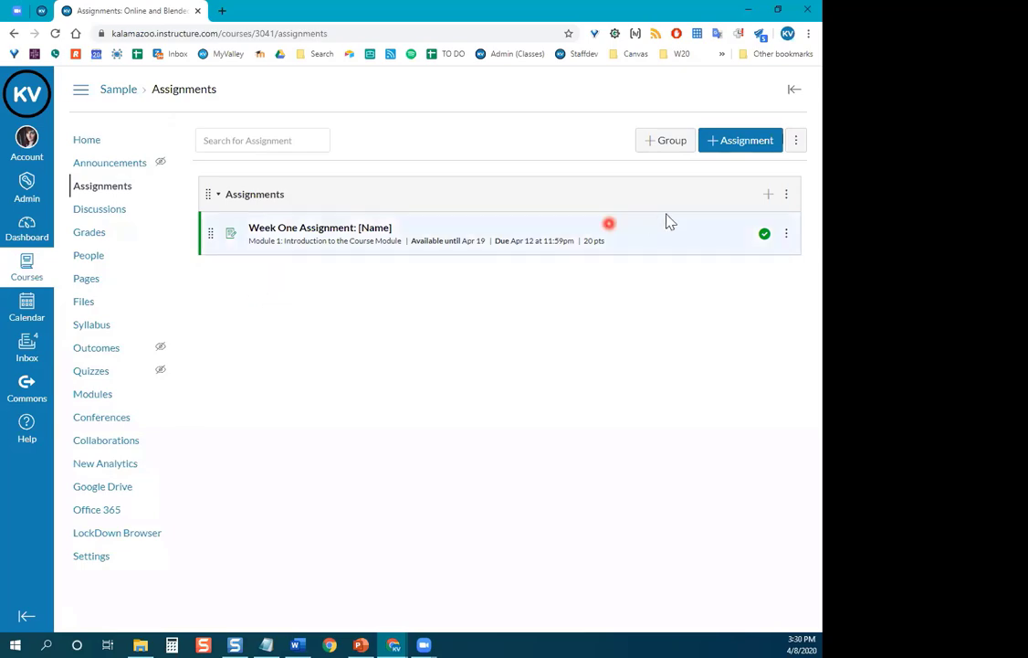
Return to the course home, open Start Here's Add Item dialog, then cancel it without adding anything.
click(89, 142)
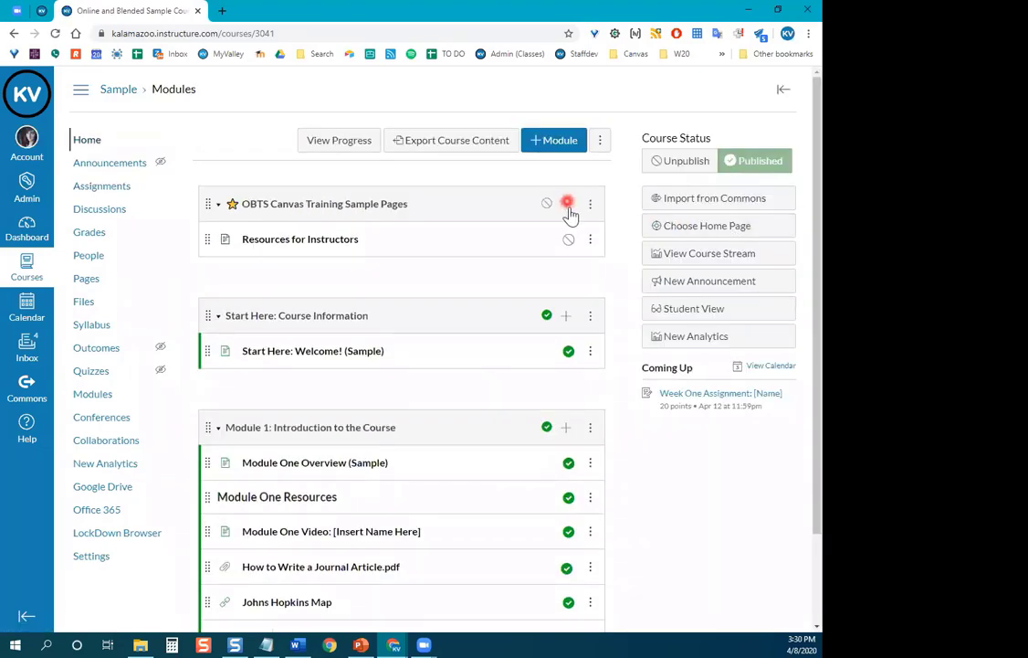
click(566, 313)
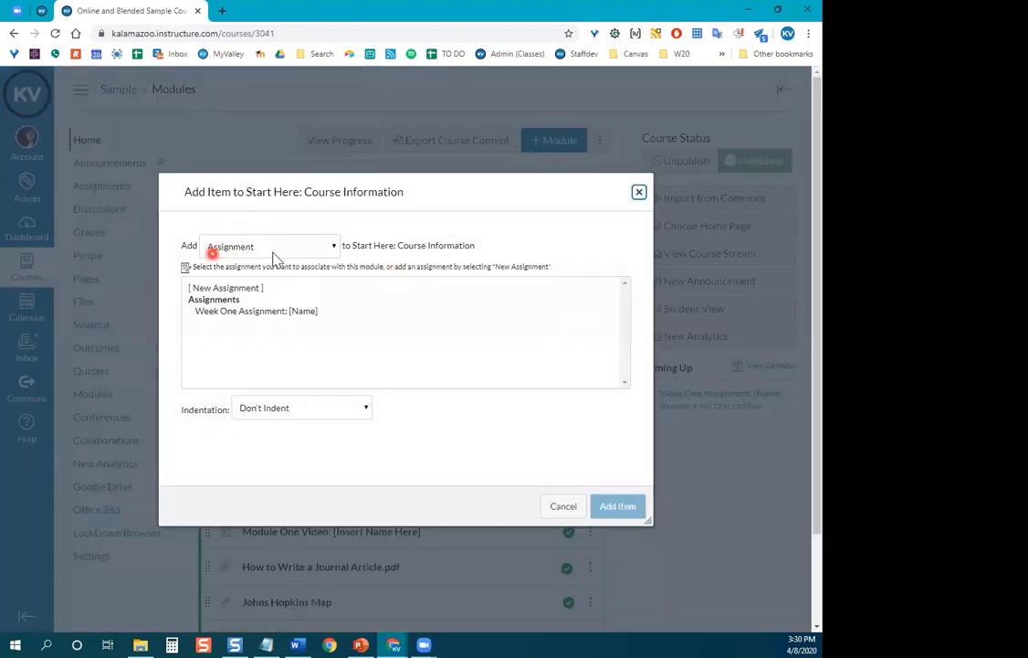
click(293, 252)
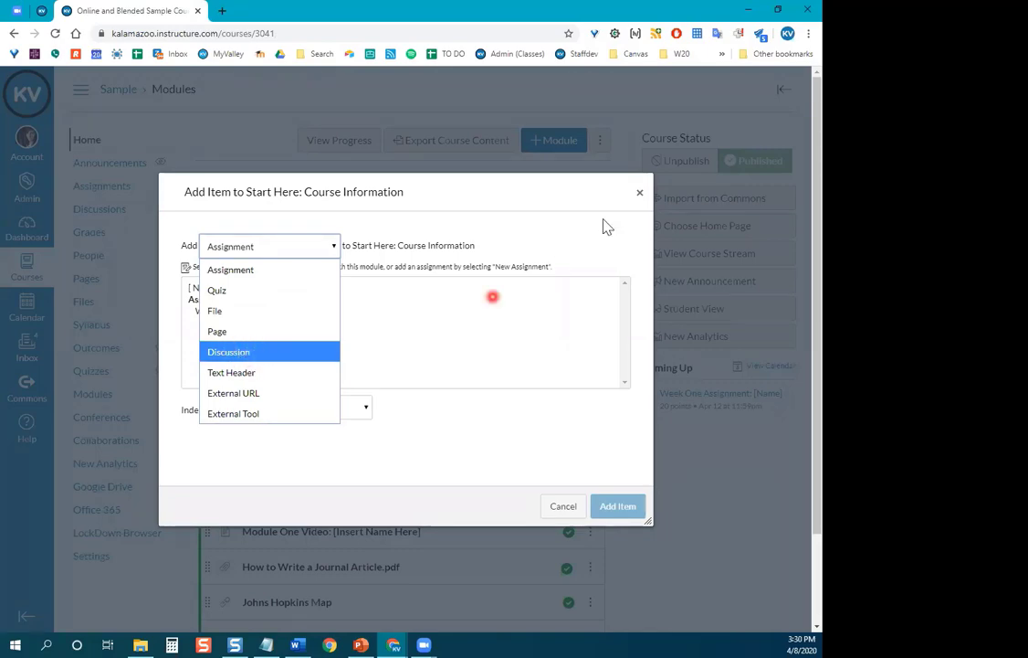
click(563, 507)
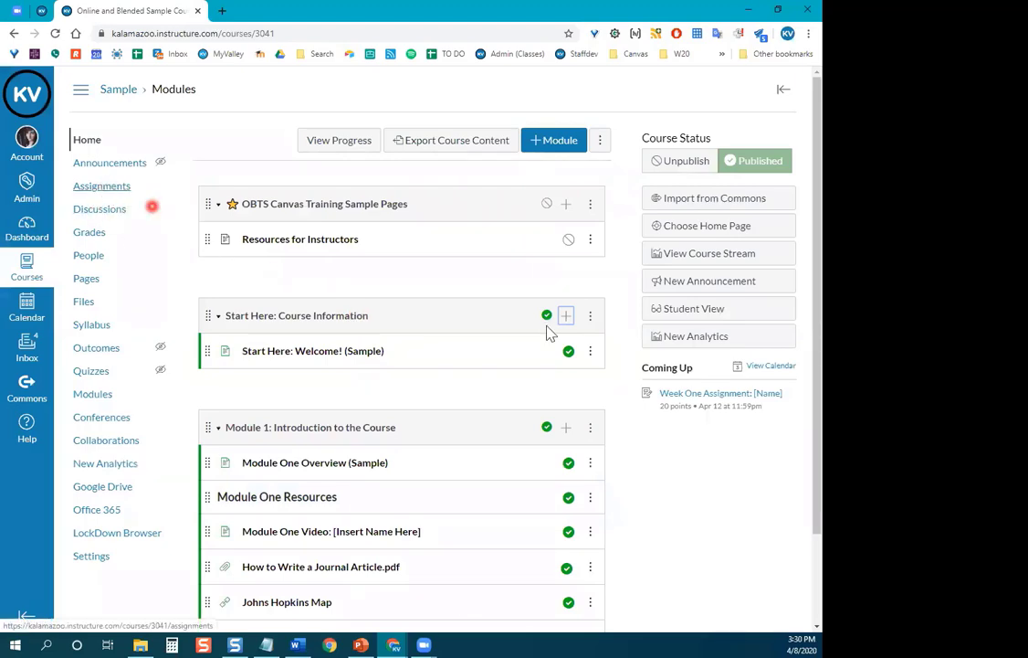
scroll(557, 311, down, 2)
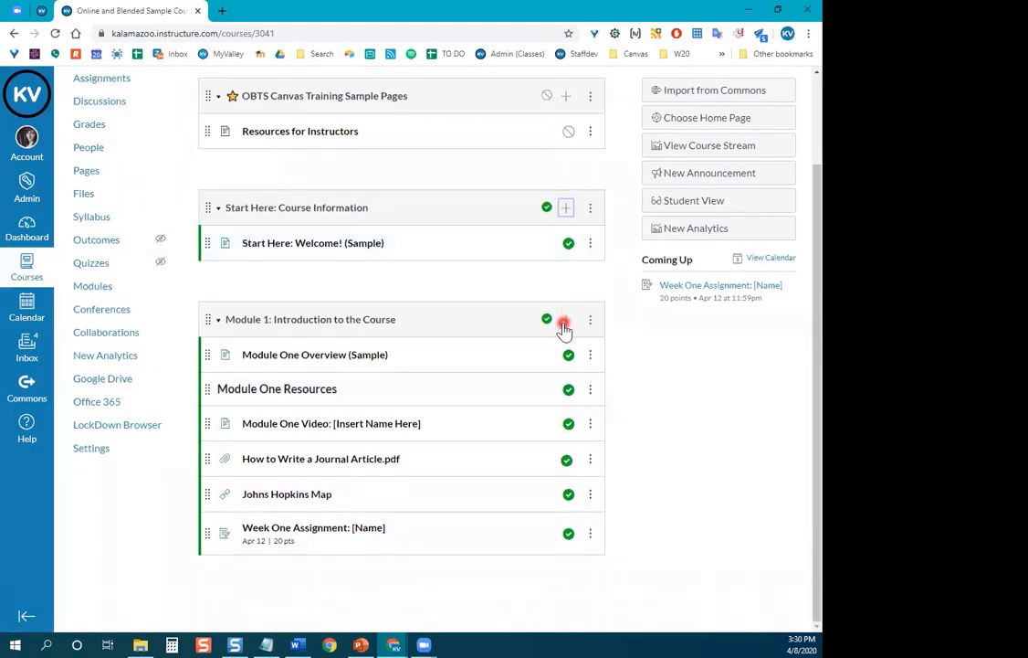
In Module 1's Add Item dialog, create a [ New Topic ] discussion named 'Module One Discussion'.
click(565, 322)
click(273, 244)
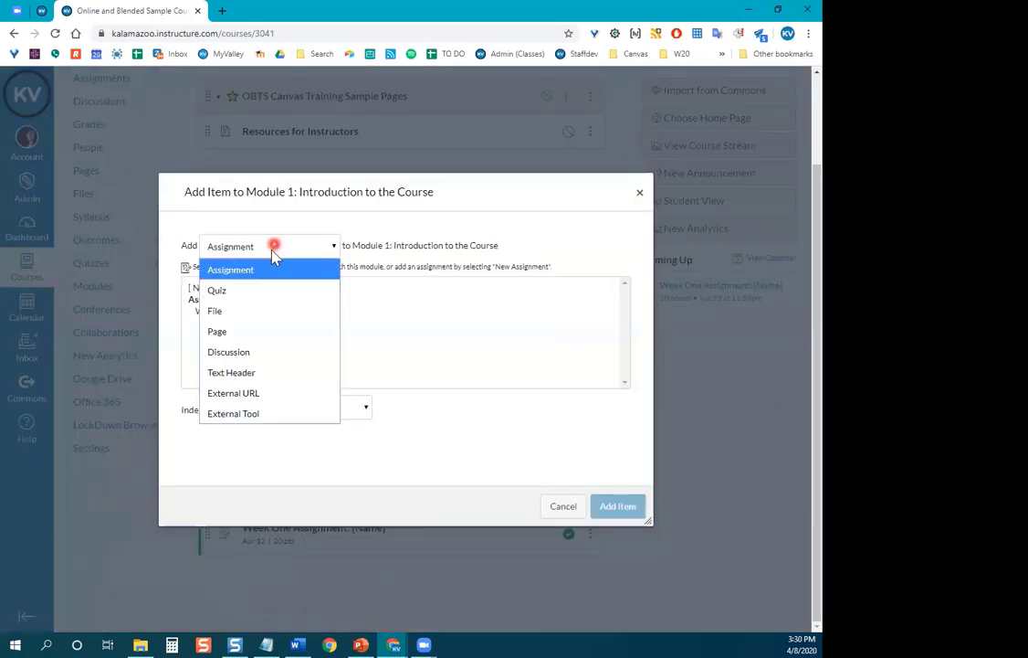
click(253, 352)
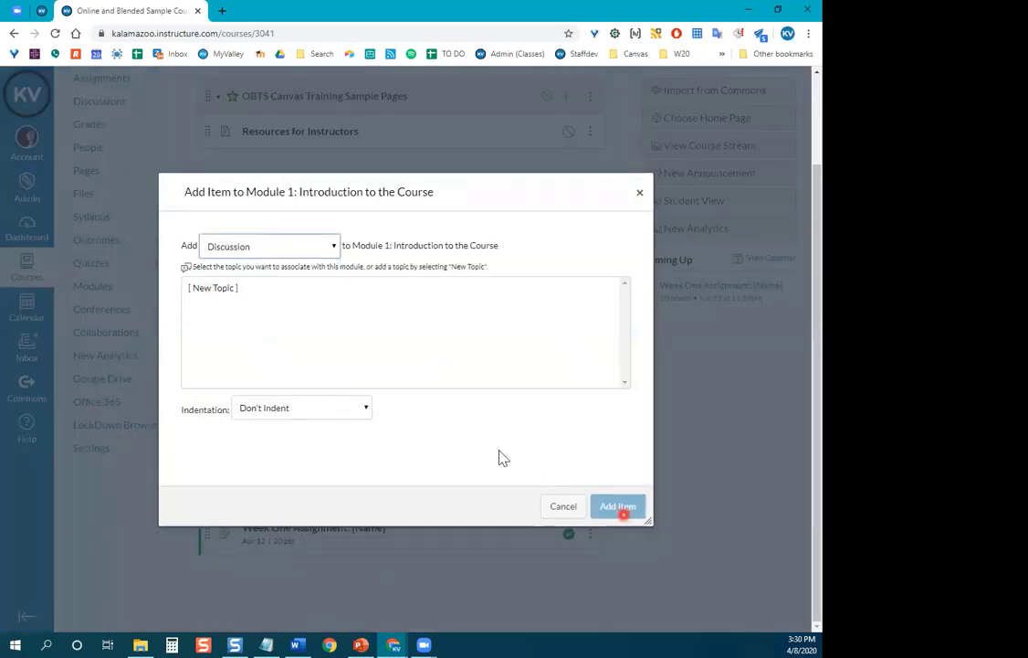
click(260, 245)
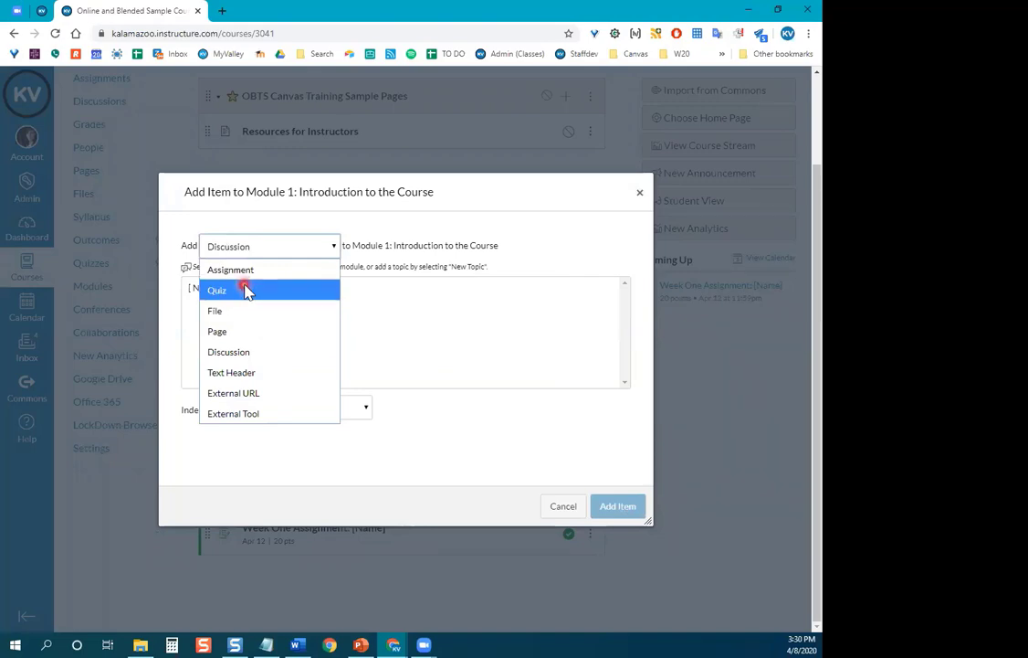
click(245, 290)
click(278, 253)
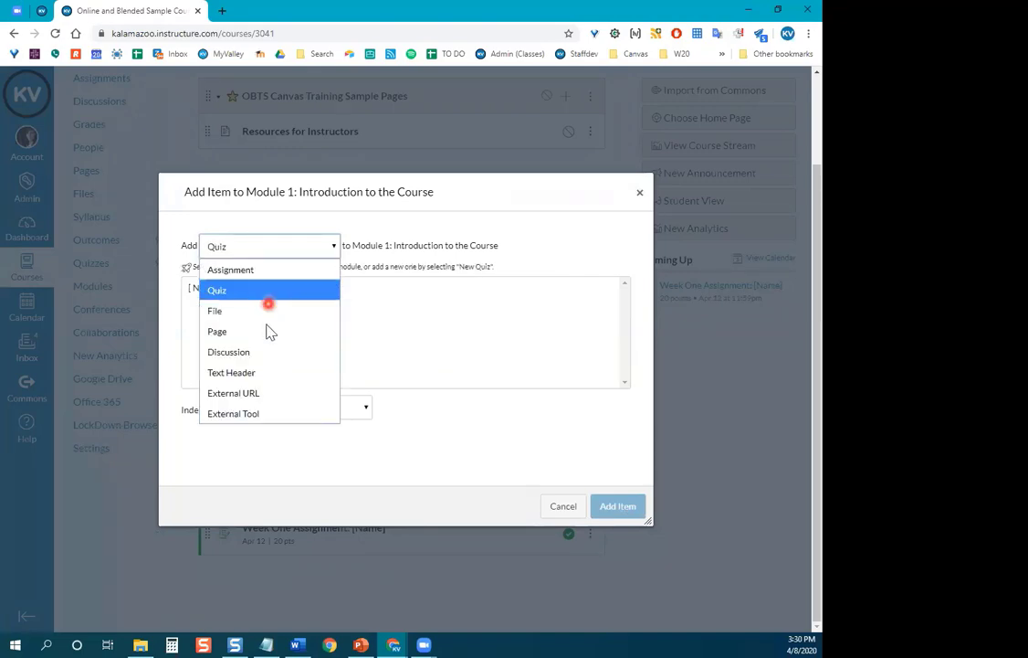
click(273, 352)
click(221, 291)
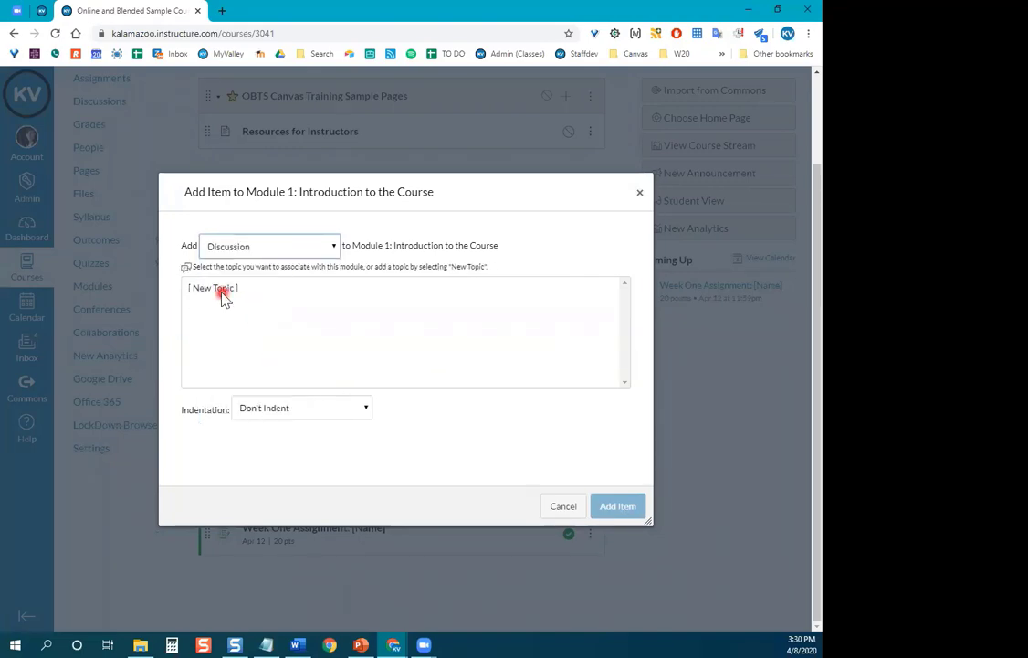
click(280, 414)
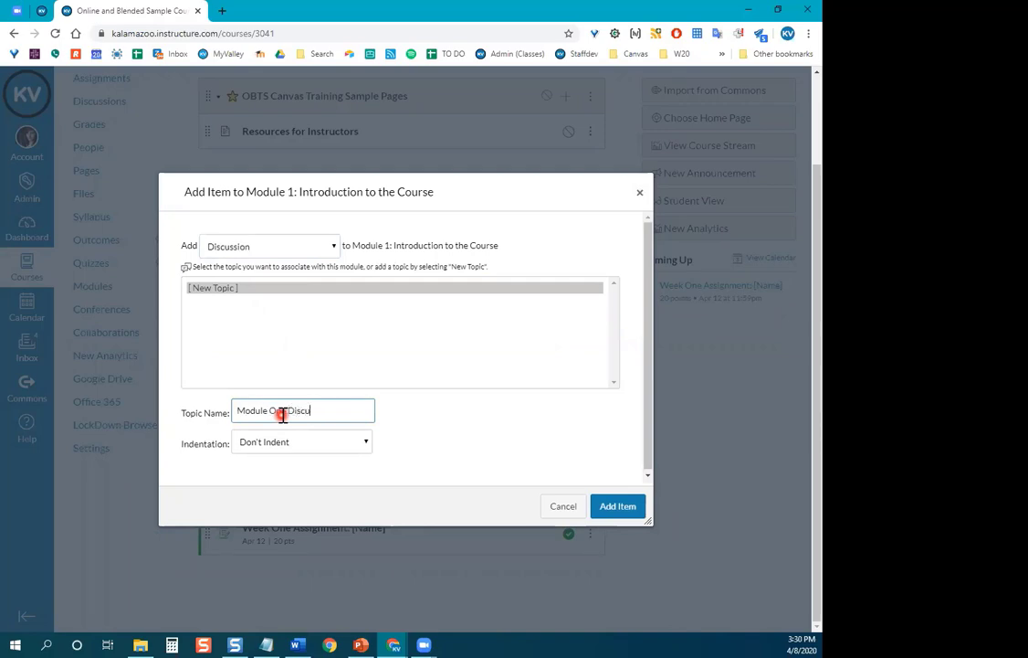
click(621, 507)
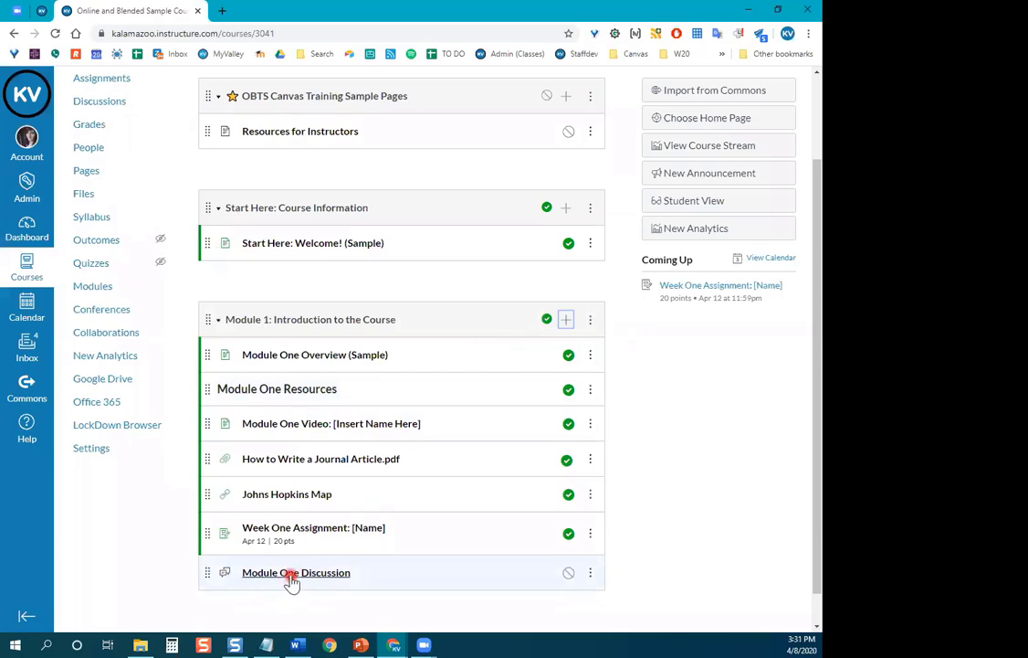
Edit Module One Discussion to be graded, worth 10 points, due April 15, then save and publish it.
click(292, 575)
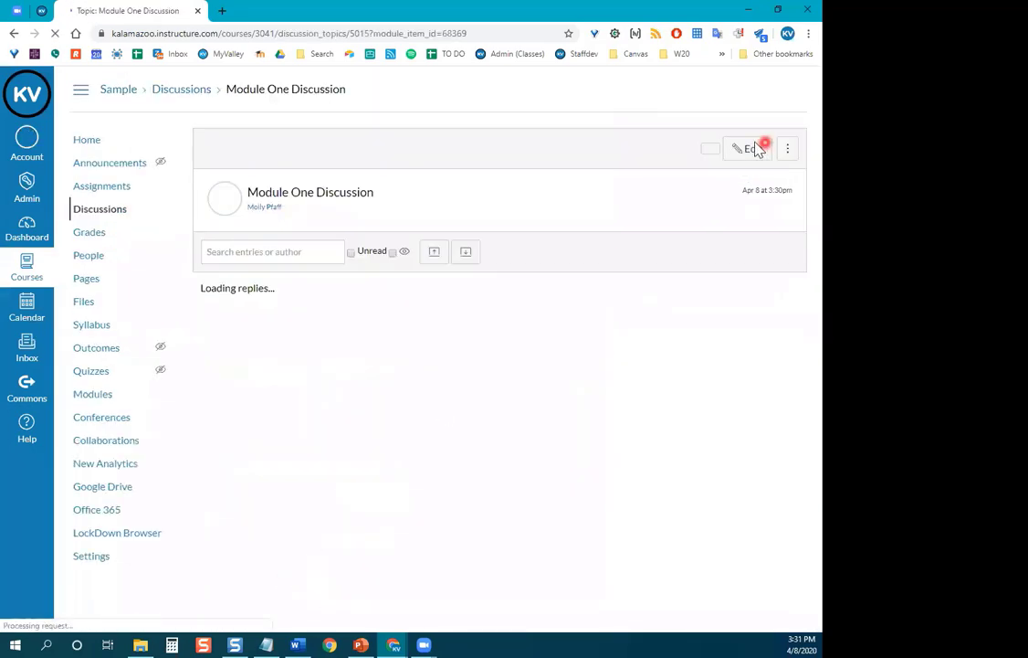
click(571, 150)
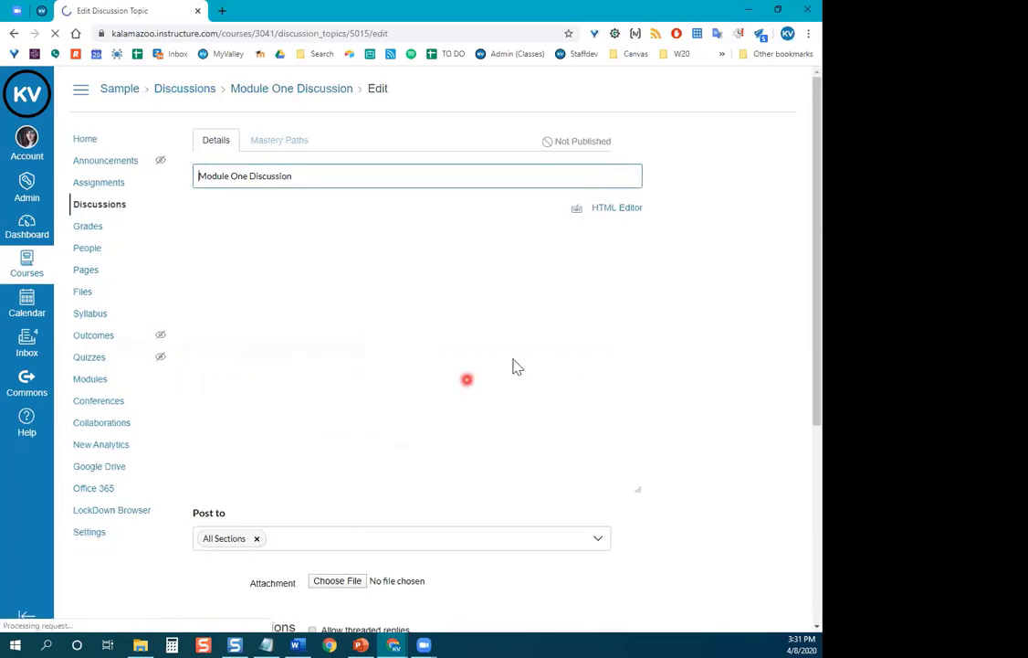
scroll(514, 361, down, 4)
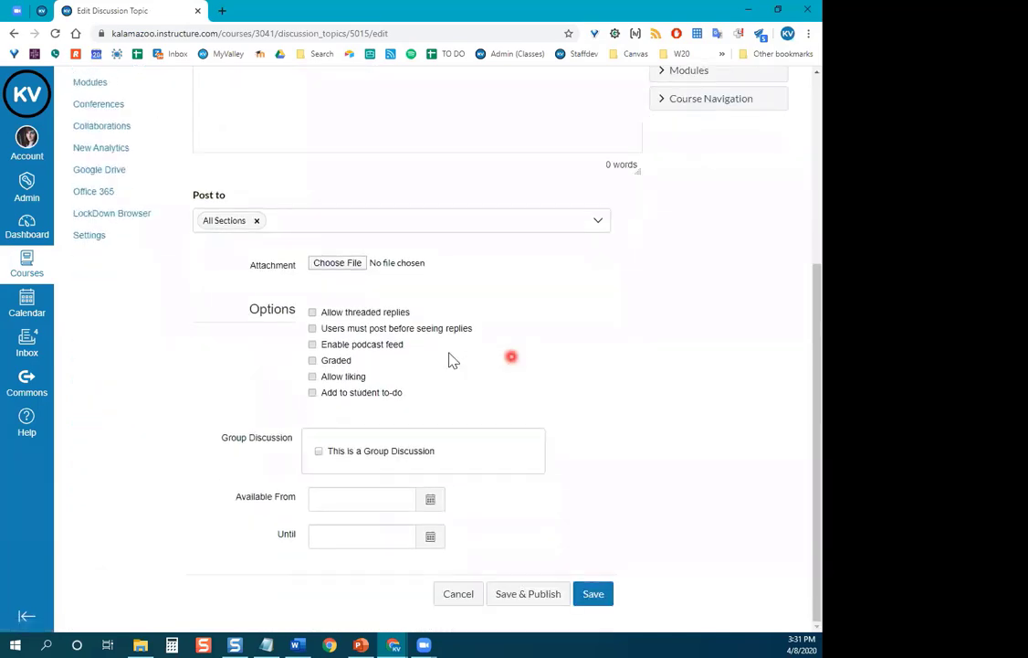
click(336, 360)
scroll(337, 362, down, 2)
drag(333, 376, 310, 377)
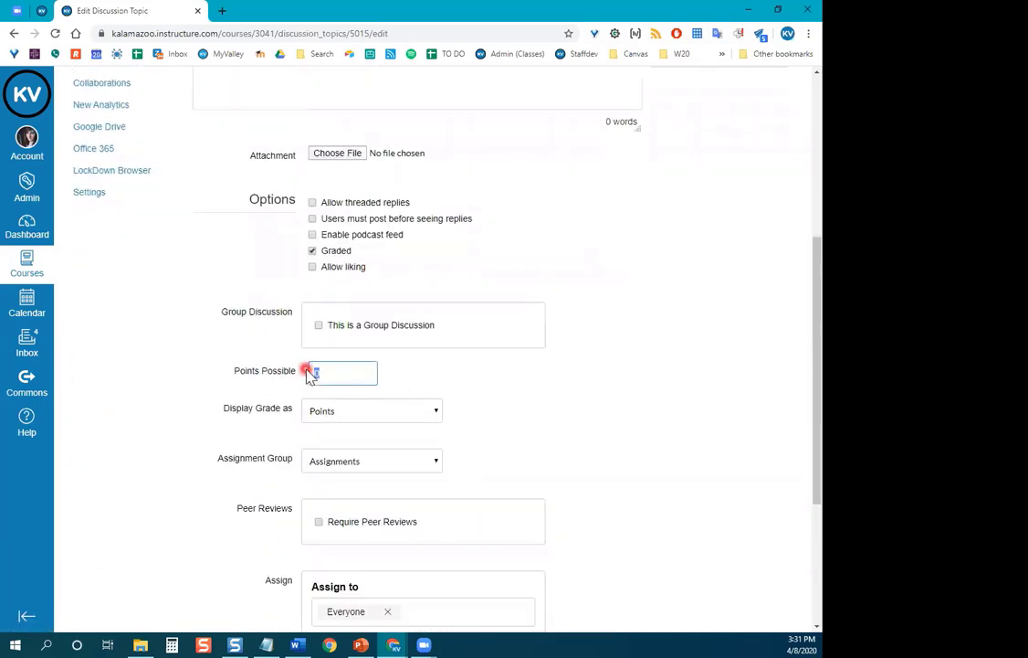
scroll(685, 366, down, 3)
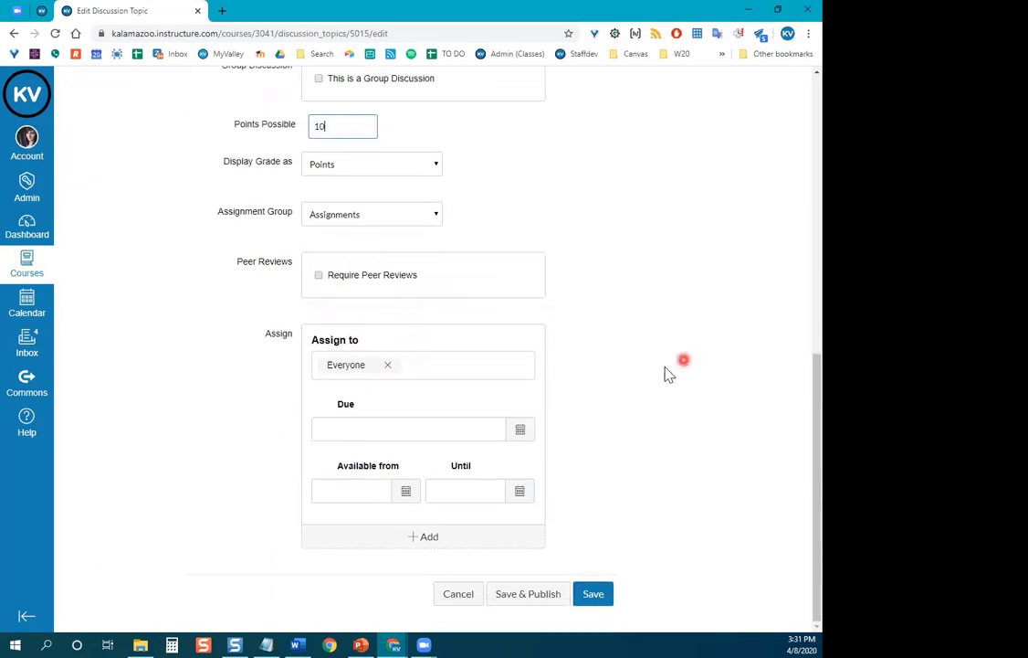
click(520, 429)
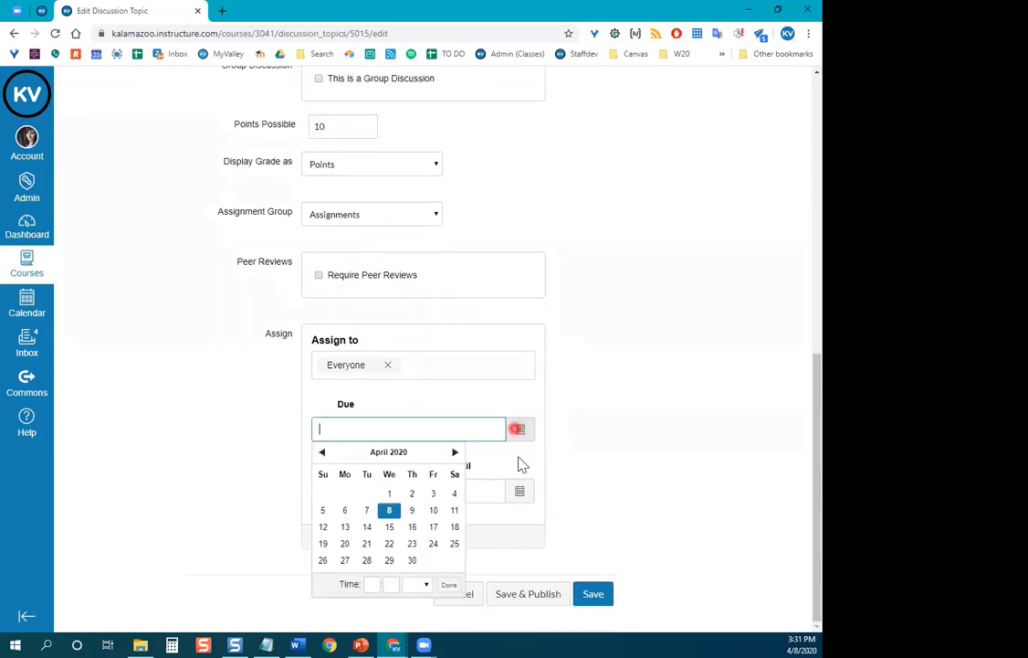
click(389, 527)
click(635, 505)
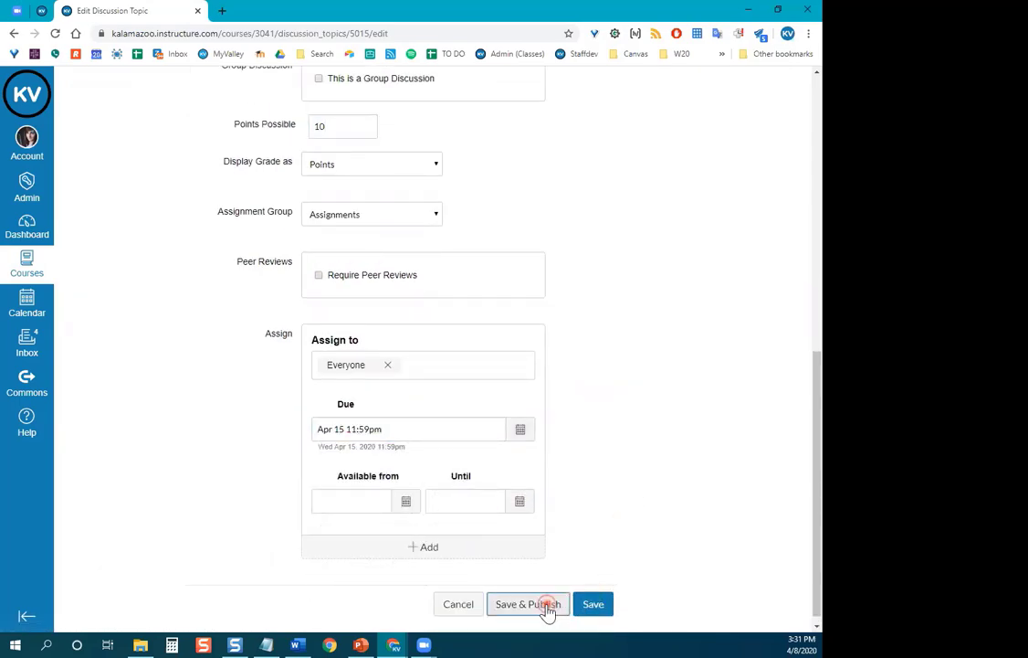
click(546, 607)
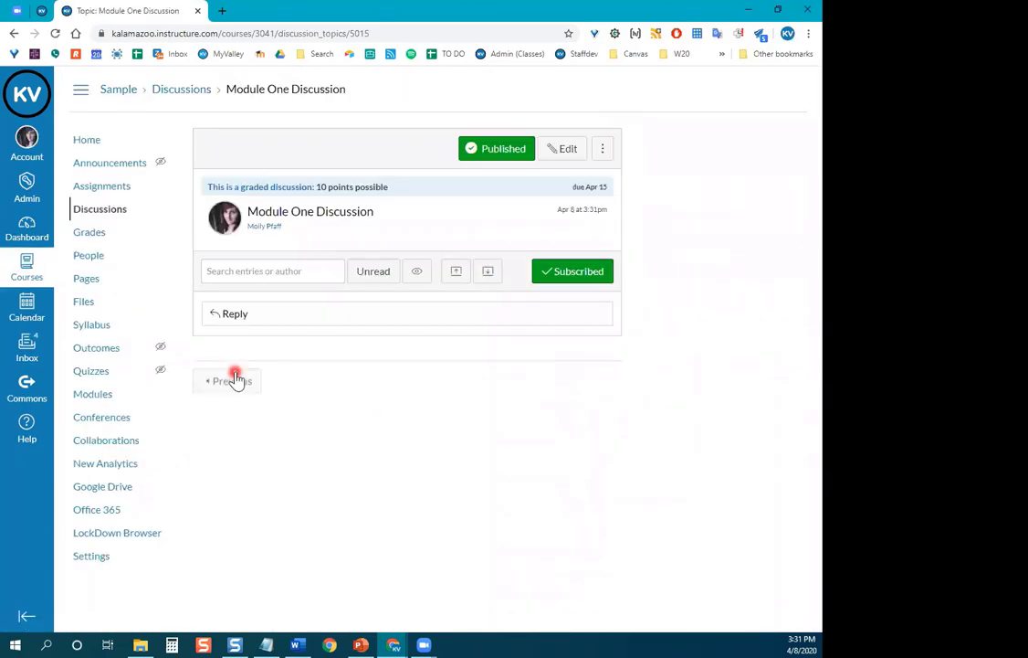
Show the Assignments page and open the course home in a new browser tab.
click(102, 187)
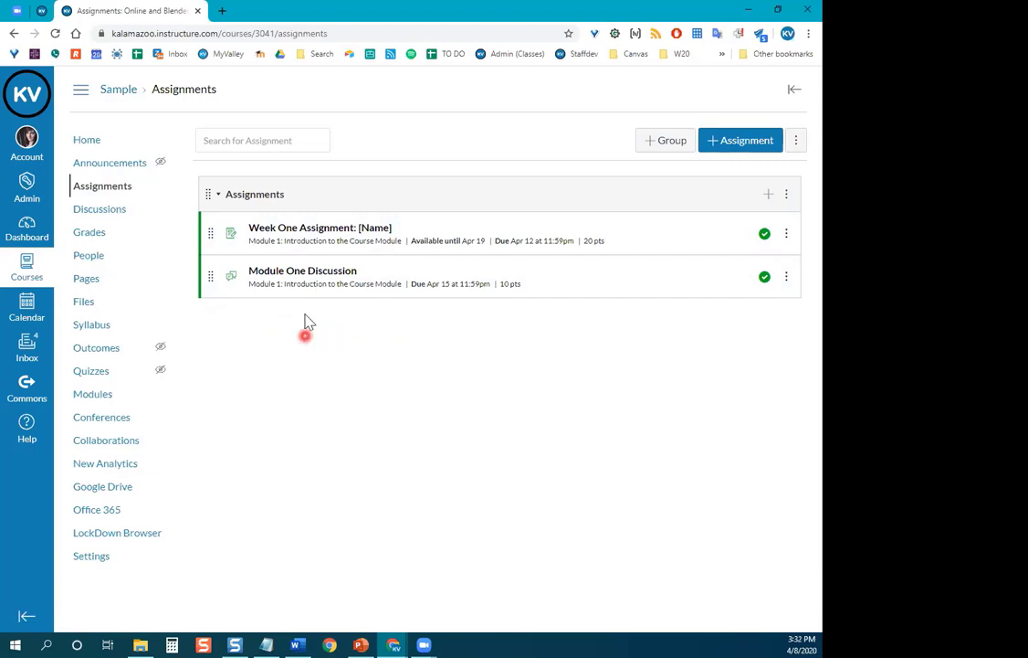
ctrl+click(91, 141)
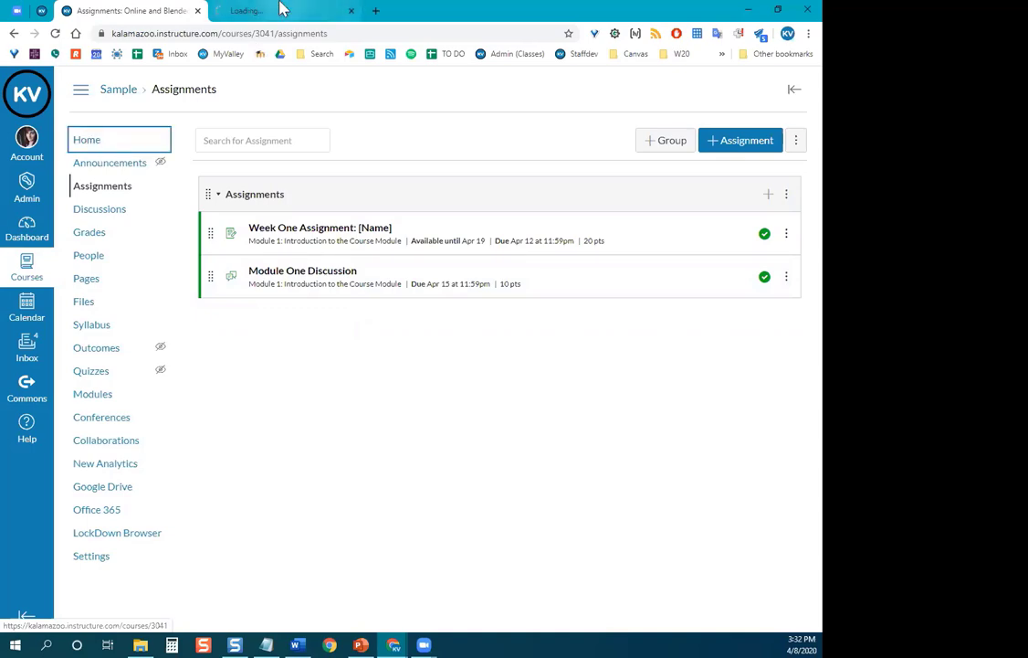
In the course home tab, confirm Module One Discussion is published, then close that tab.
click(281, 10)
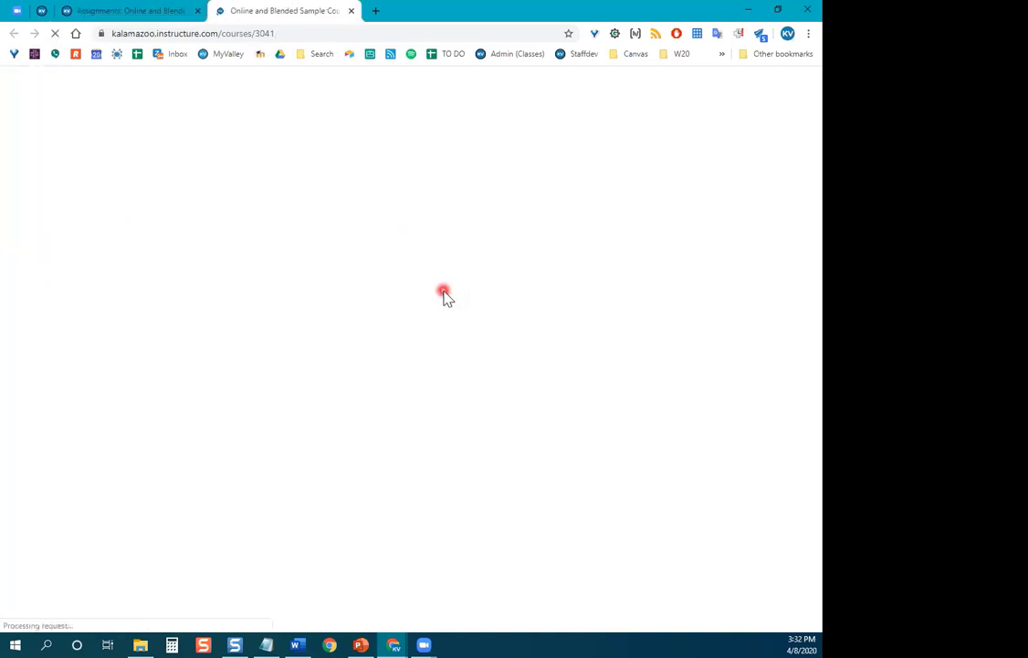
scroll(447, 297, down, 1)
scroll(445, 297, down, 1)
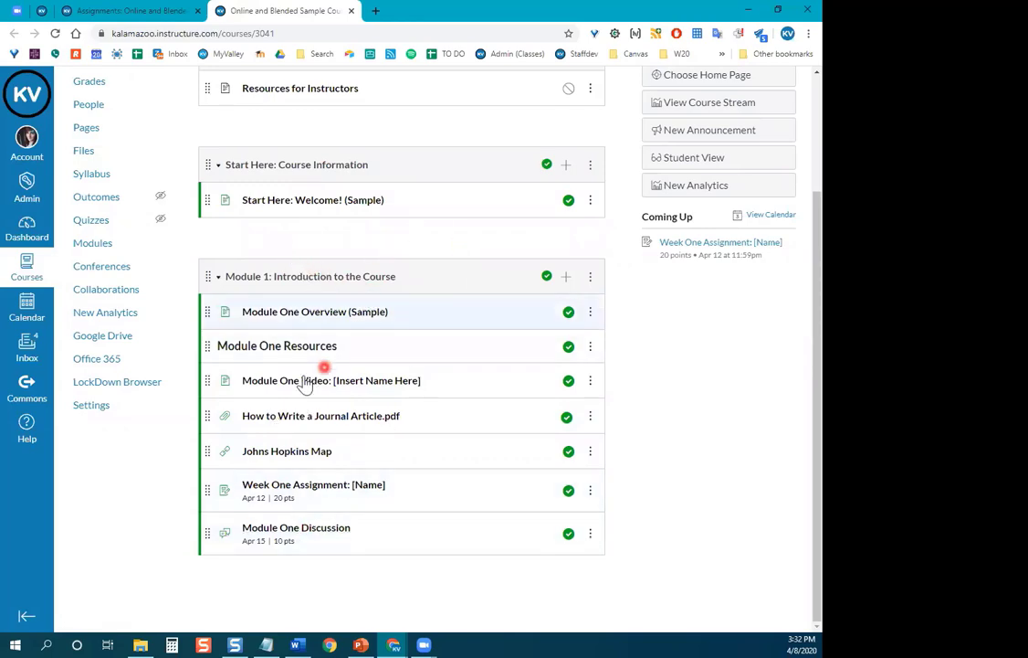
scroll(337, 270, up, 1)
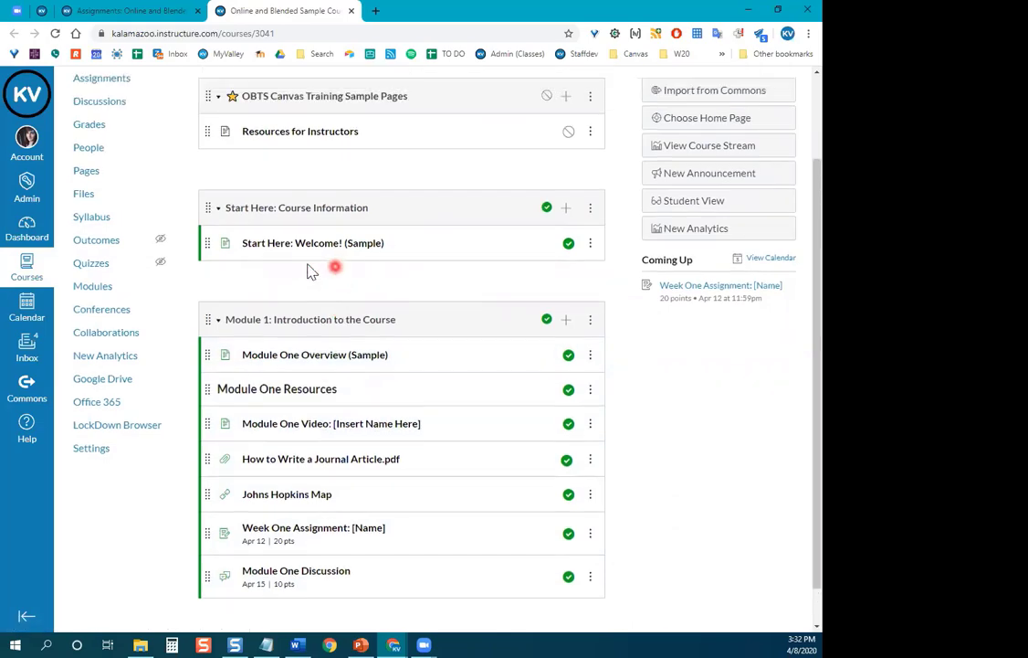
click(350, 11)
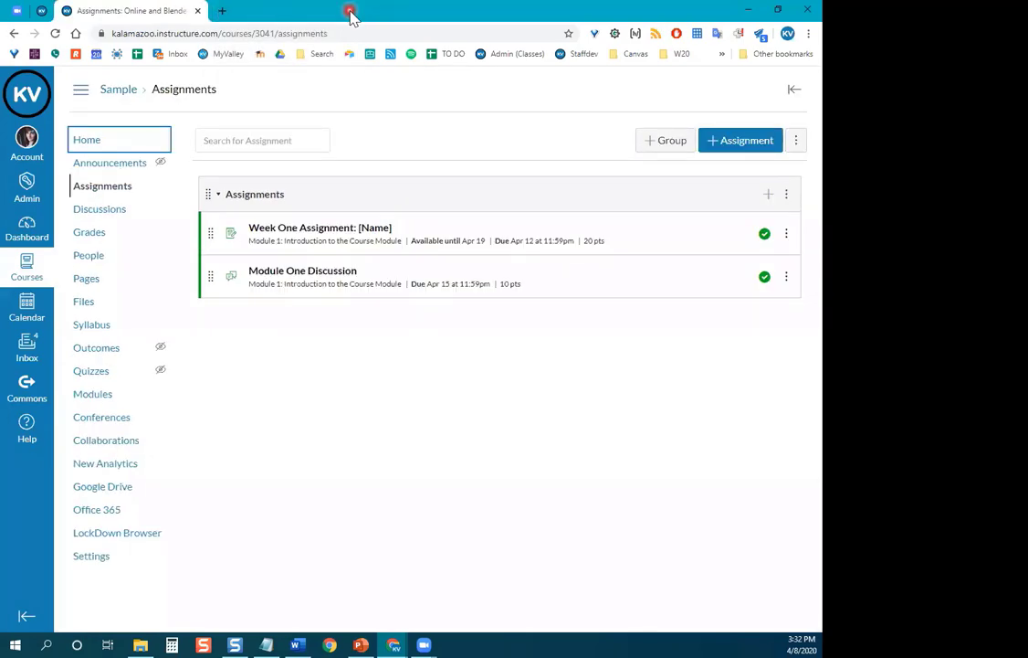
click(384, 353)
From the Assignments page, open a blank new-assignment form and look over its fields.
click(88, 192)
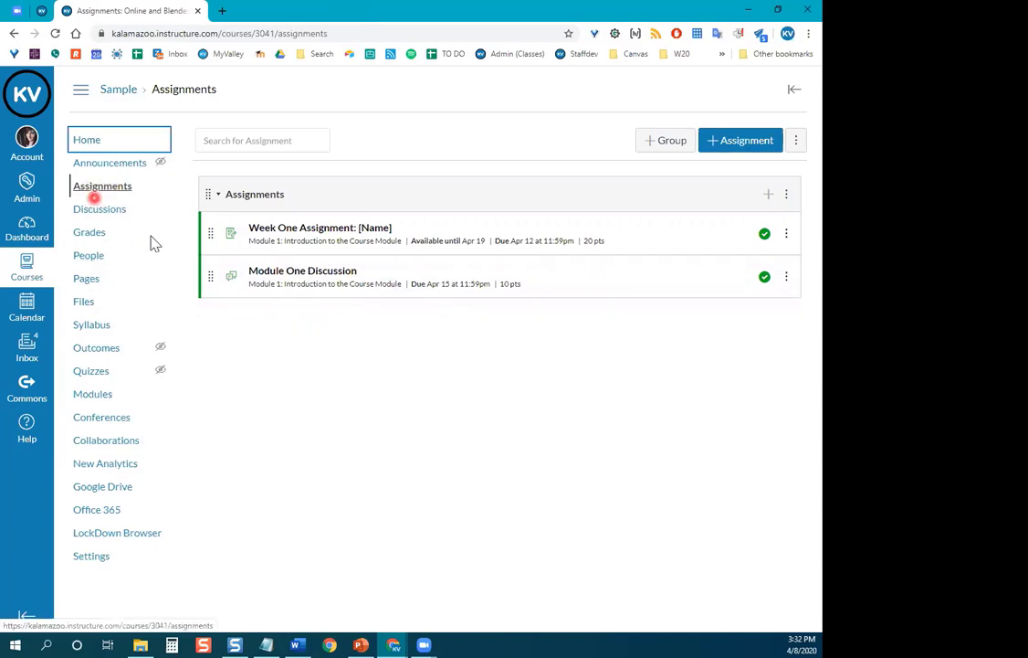
click(749, 152)
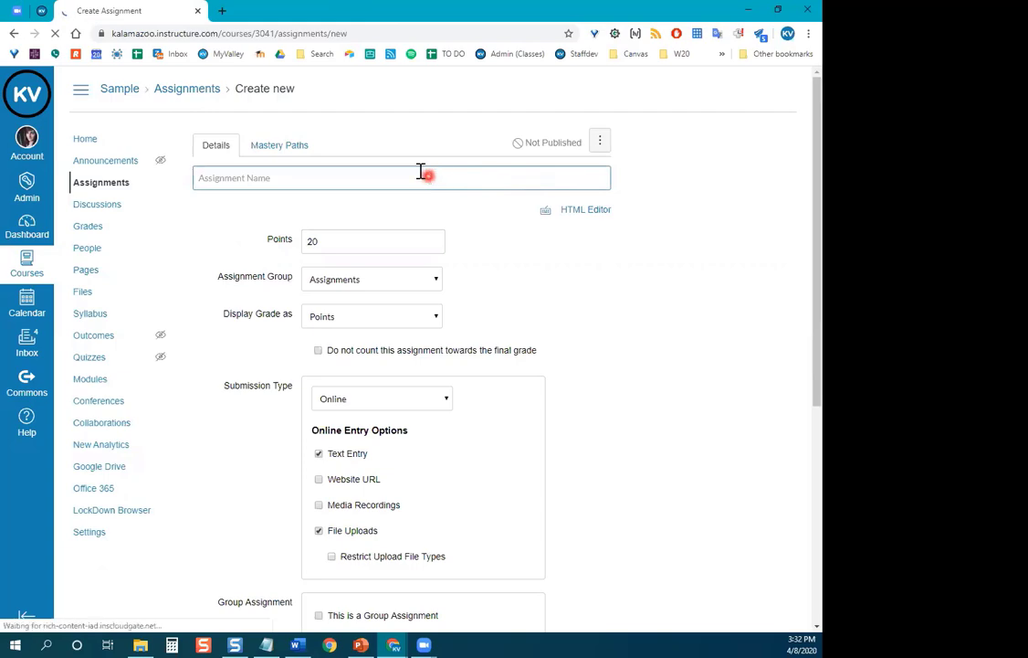
scroll(618, 276, down, 4)
scroll(618, 276, down, 5)
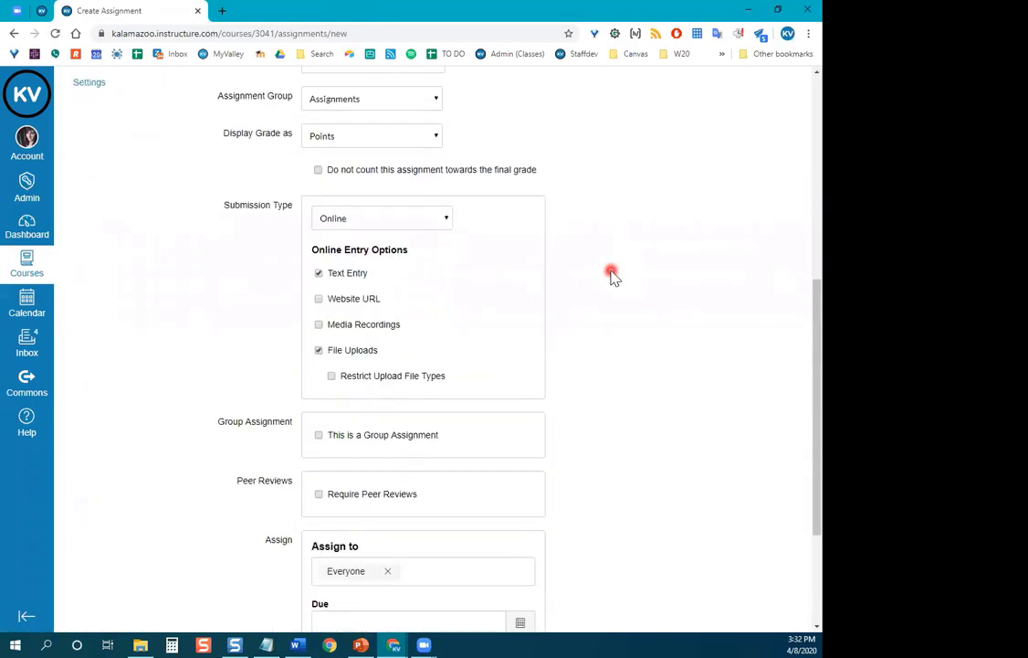
scroll(612, 275, up, 6)
scroll(429, 326, up, 1)
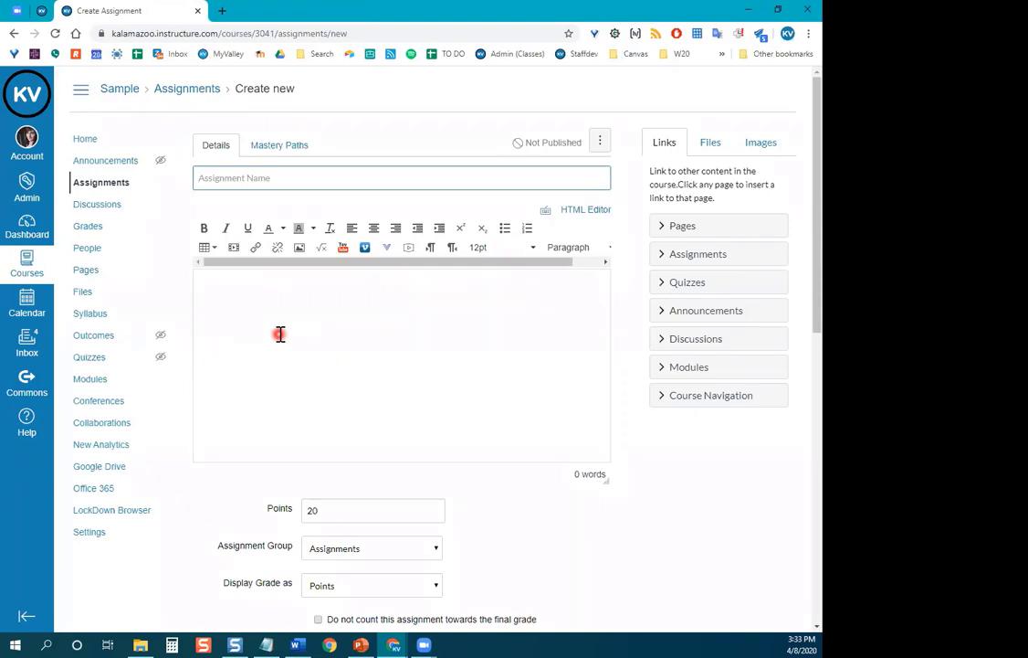
scroll(286, 352, down, 2)
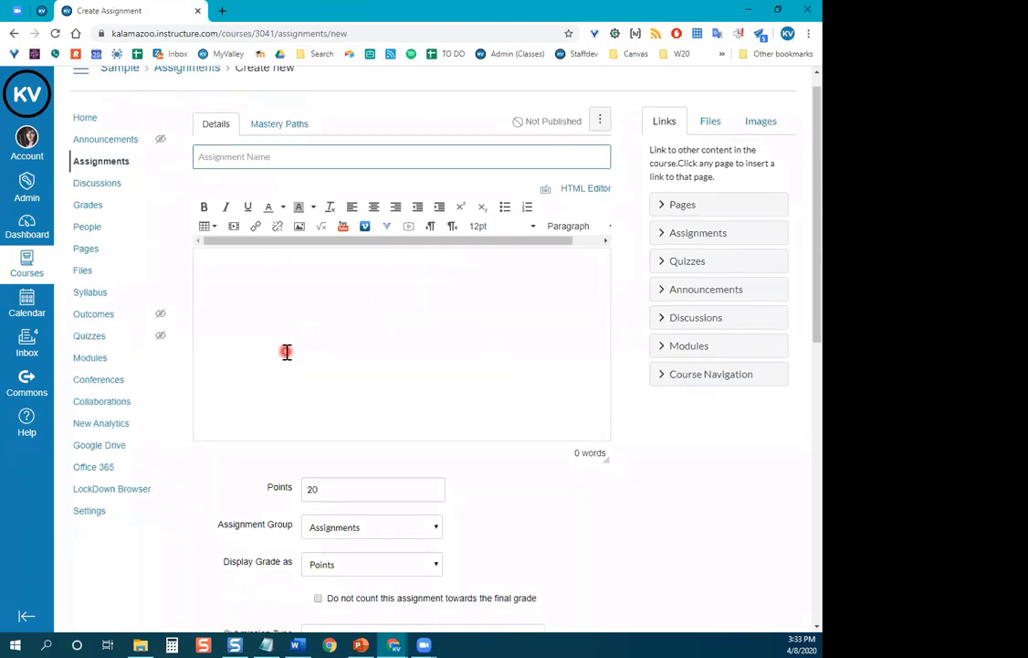
scroll(286, 352, up, 2)
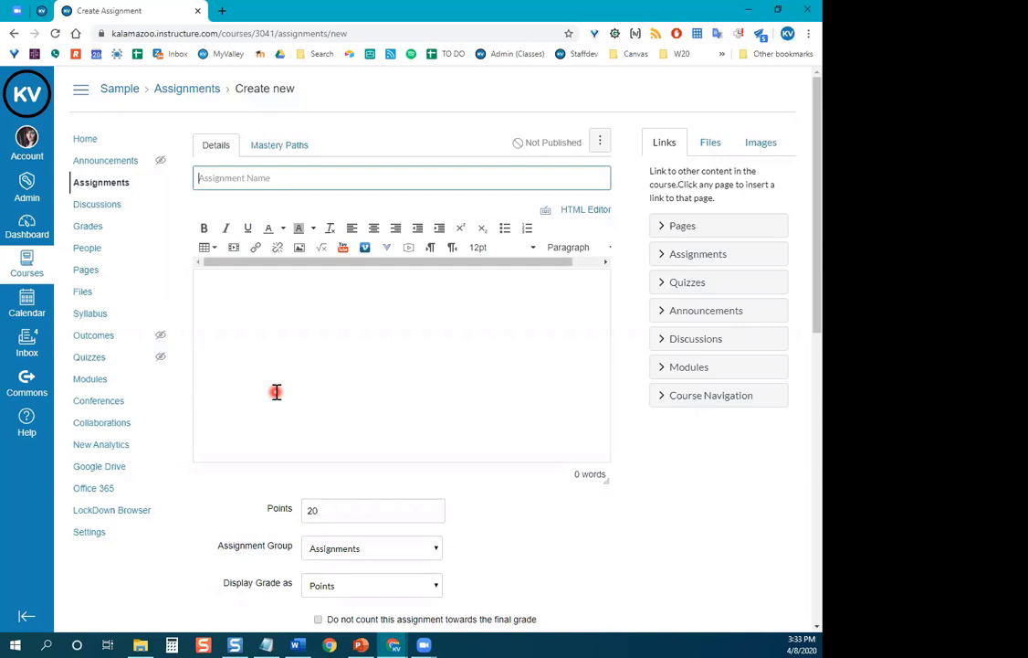
text(Extra Credit)
scroll(417, 328, down, 1)
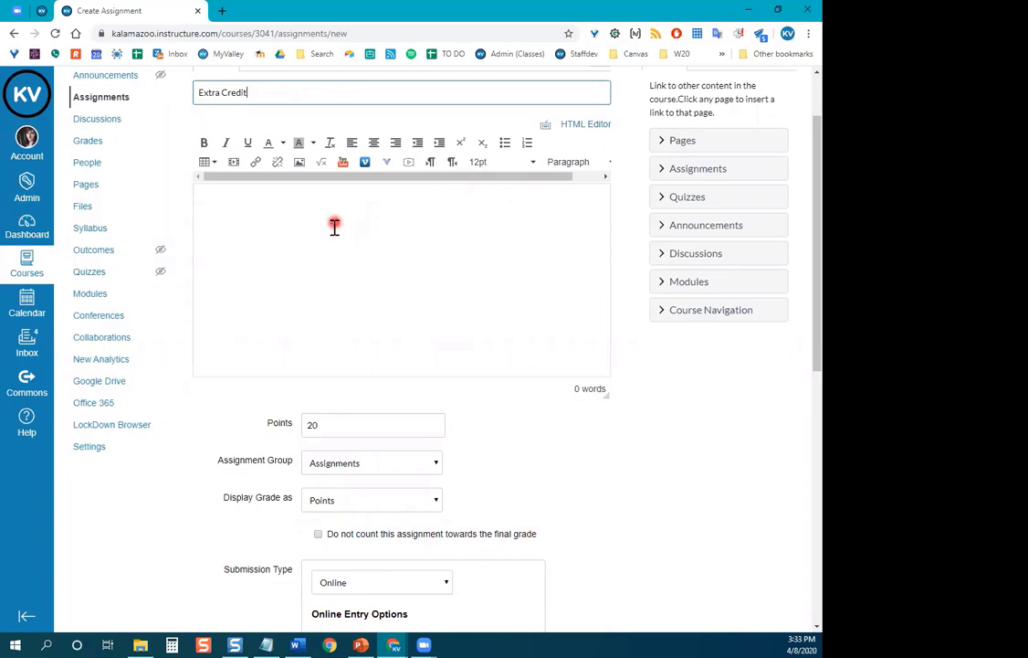
scroll(330, 240, down, 1)
scroll(331, 240, down, 2)
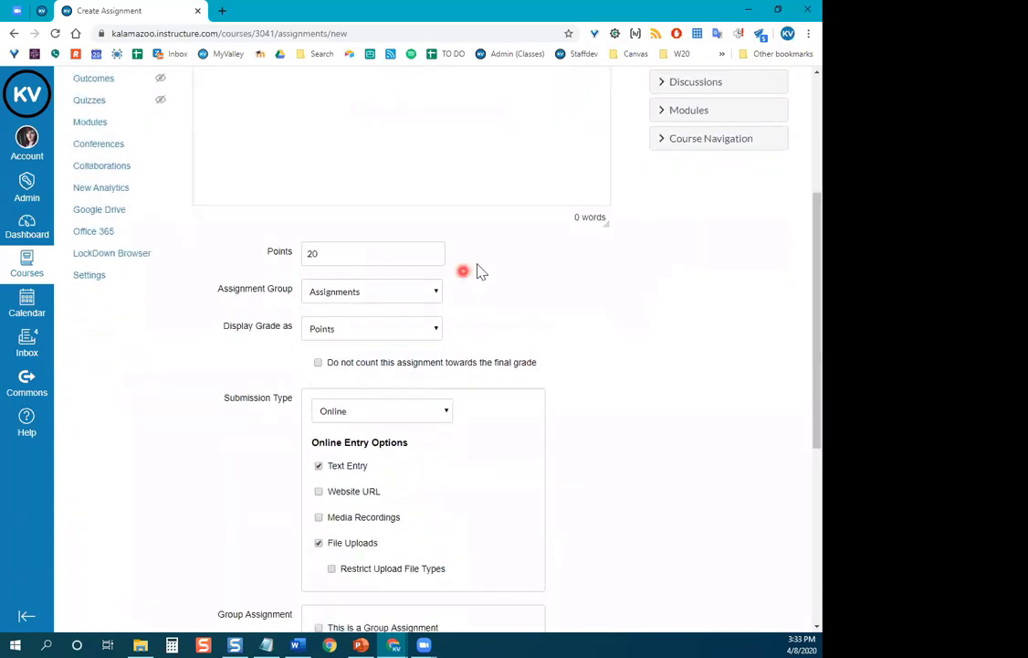
drag(350, 211, 271, 211)
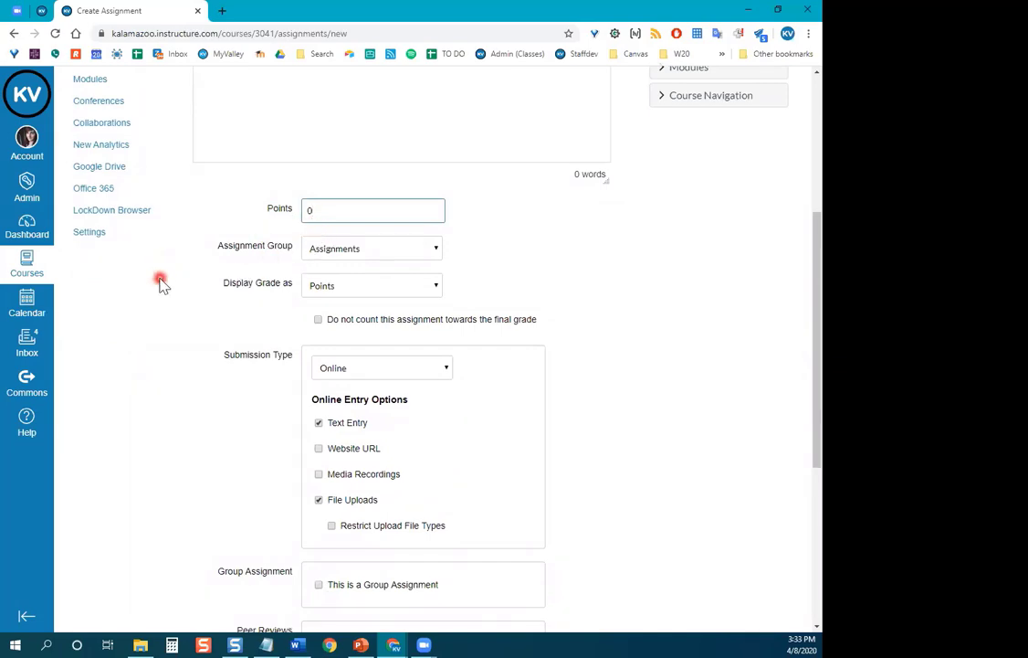
scroll(135, 276, down, 2)
scroll(137, 274, down, 1)
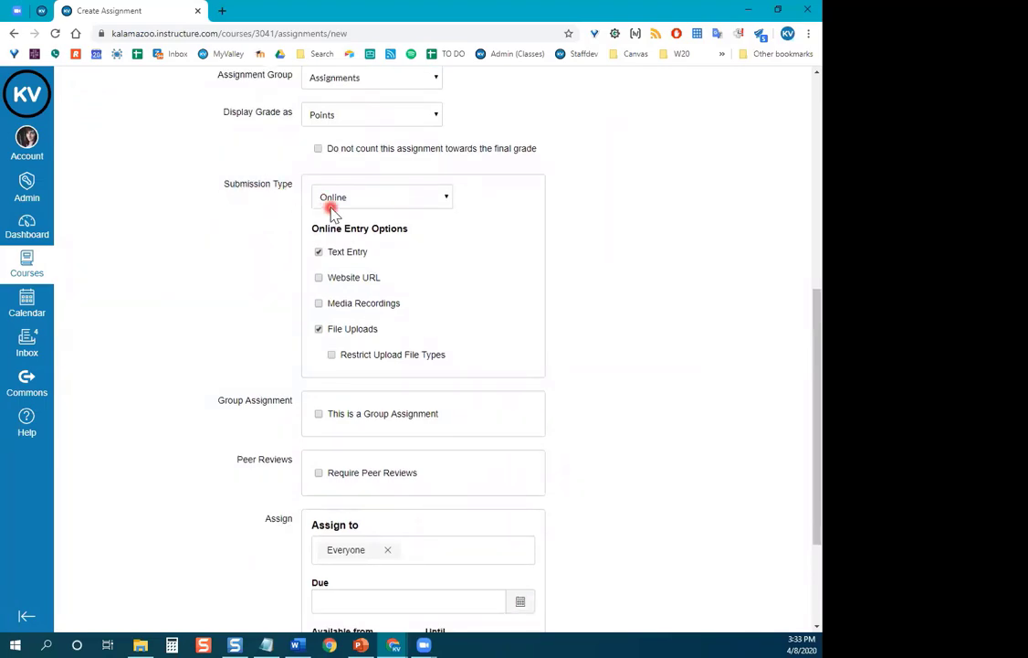
Change the new assignment's Submission Type to No Submission.
click(447, 200)
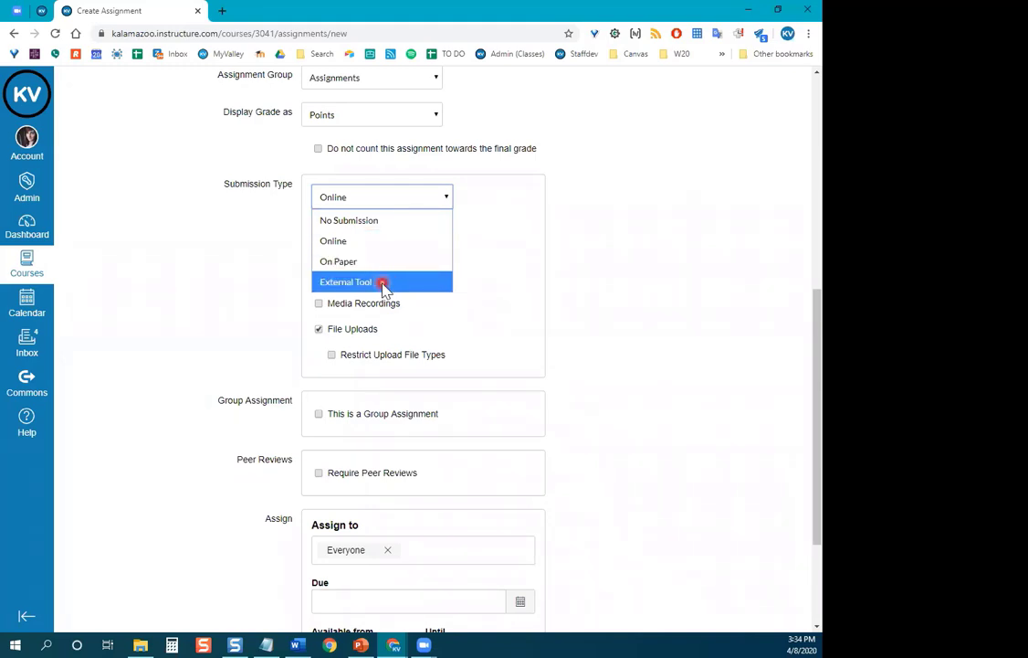
click(387, 223)
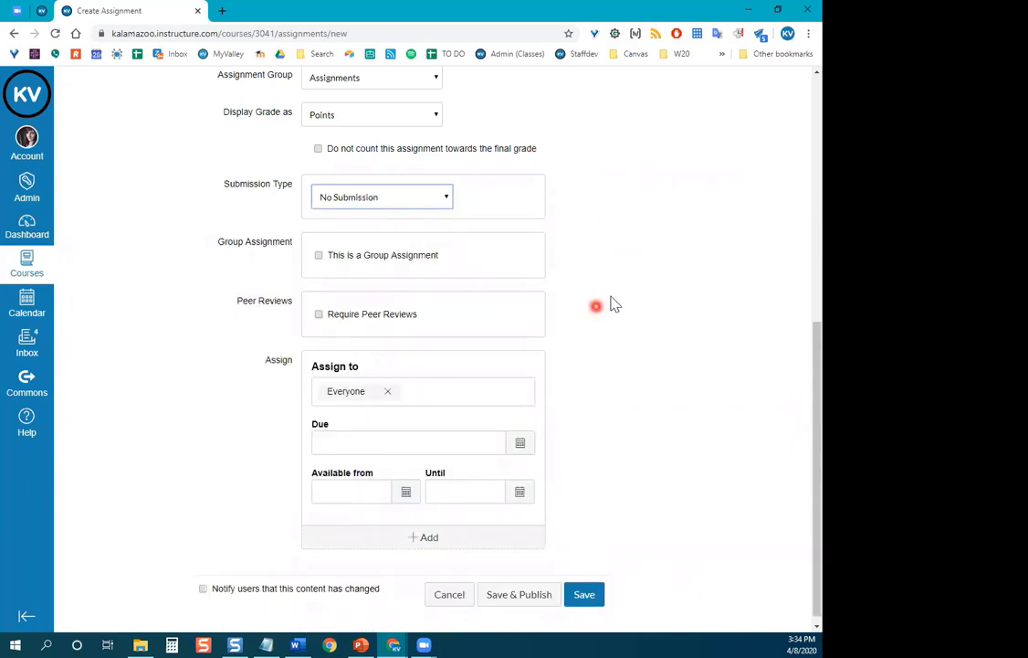
scroll(615, 299, down, 1)
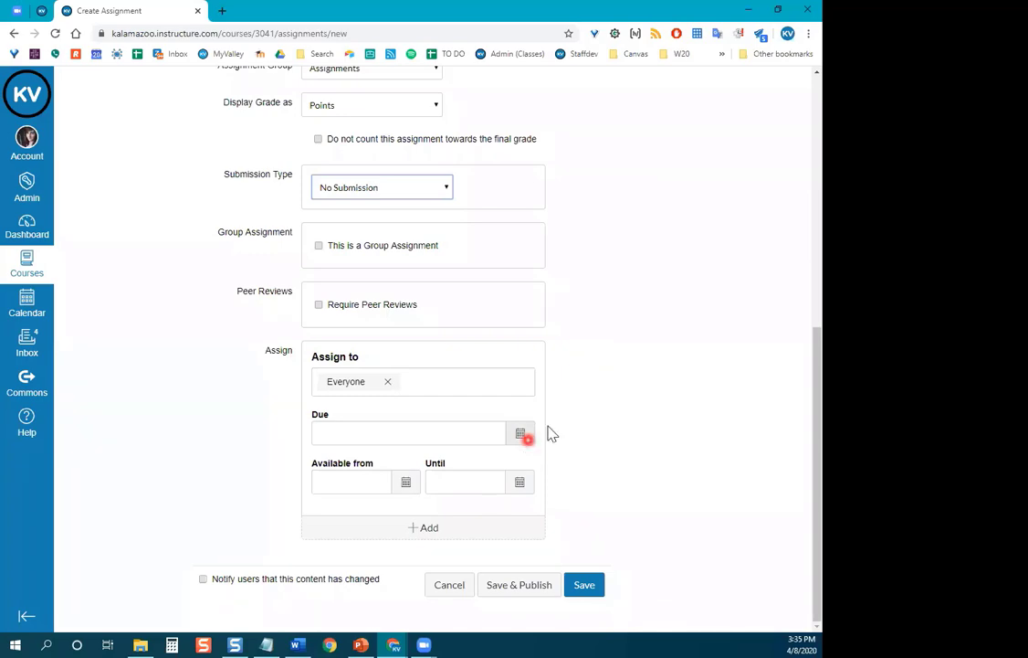
scroll(605, 445, up, 5)
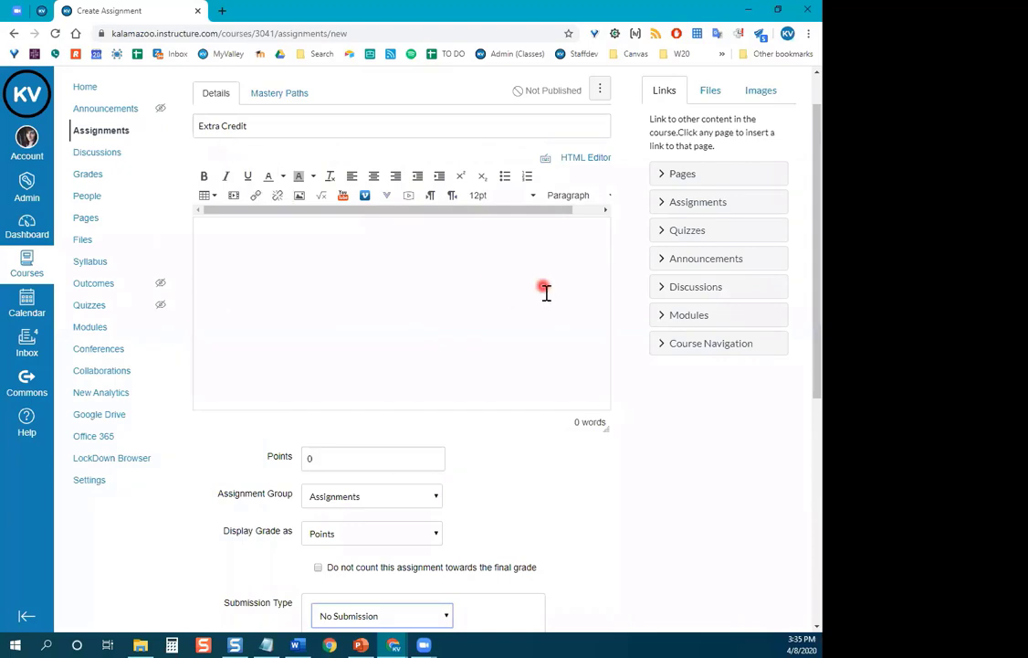
scroll(548, 310, down, 5)
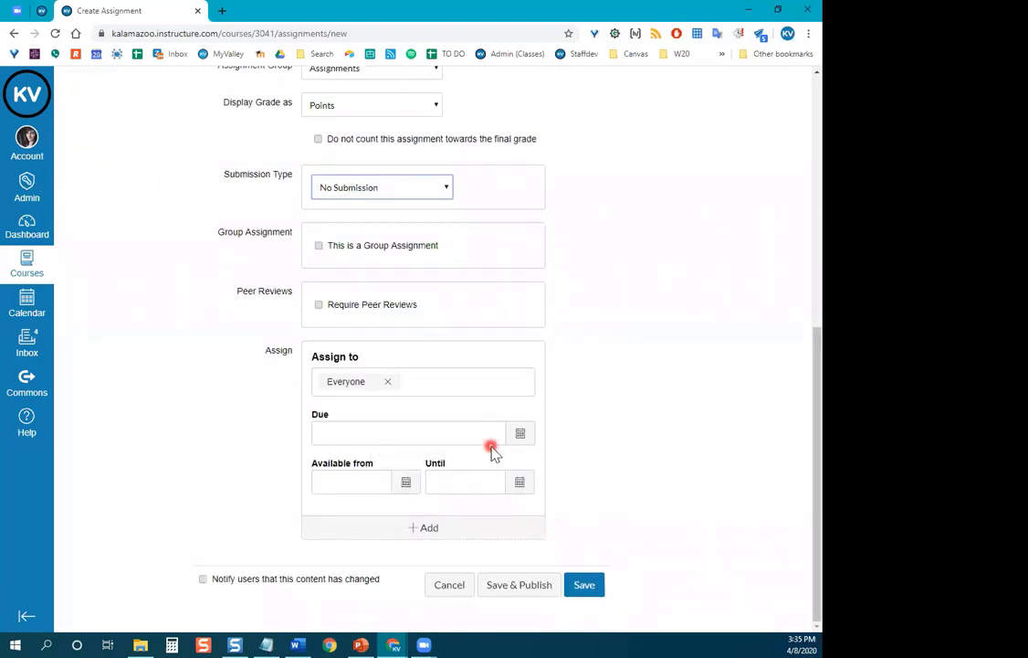
scroll(514, 452, up, 5)
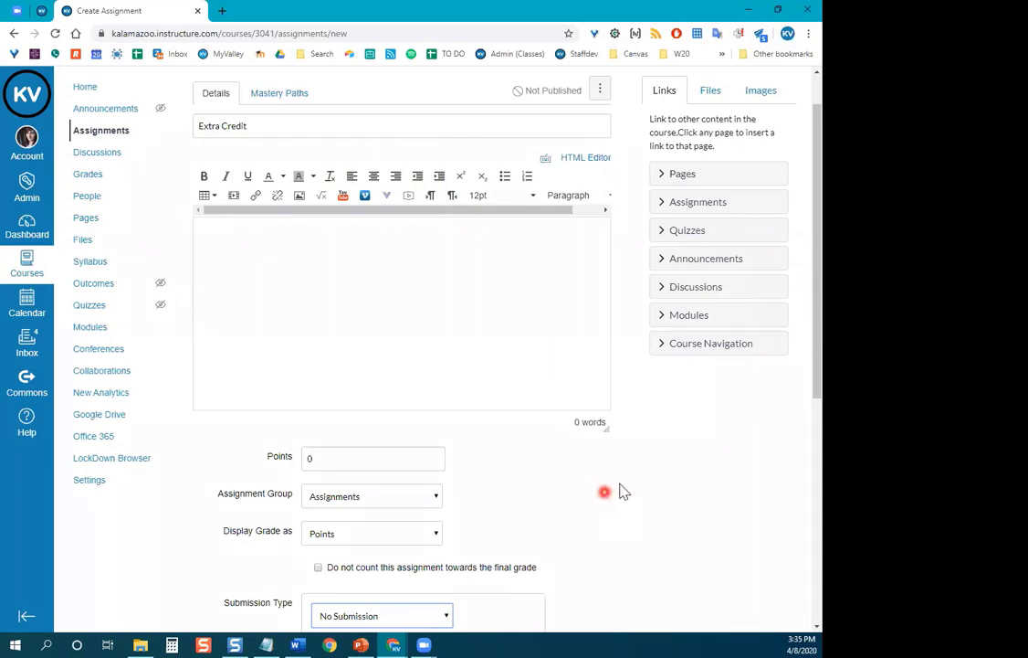
scroll(620, 491, down, 5)
scroll(644, 429, up, 3)
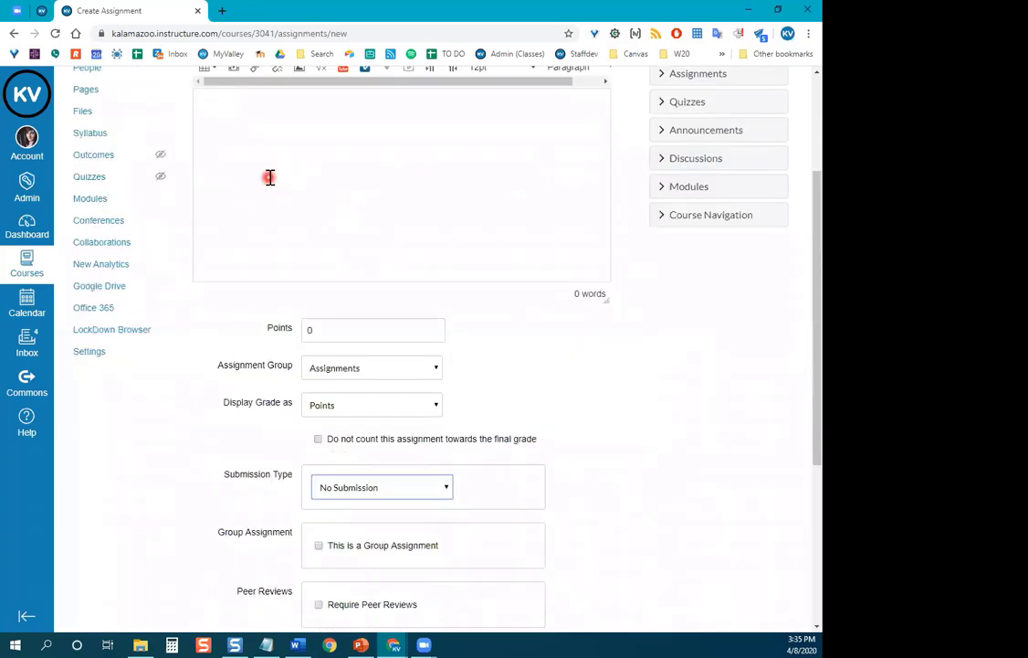
scroll(604, 357, down, 3)
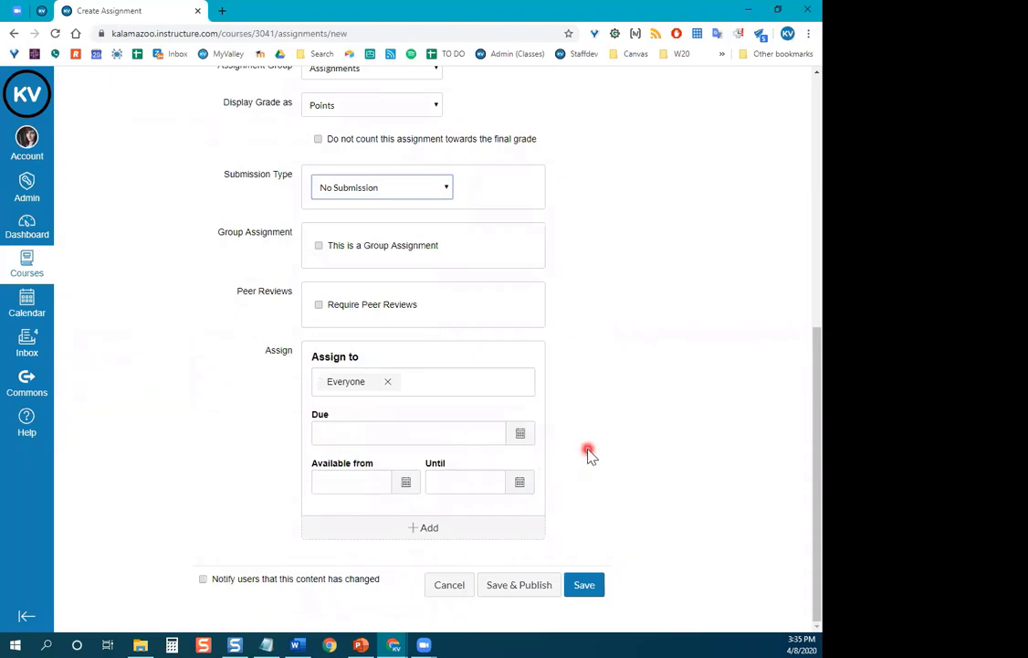
scroll(589, 454, up, 5)
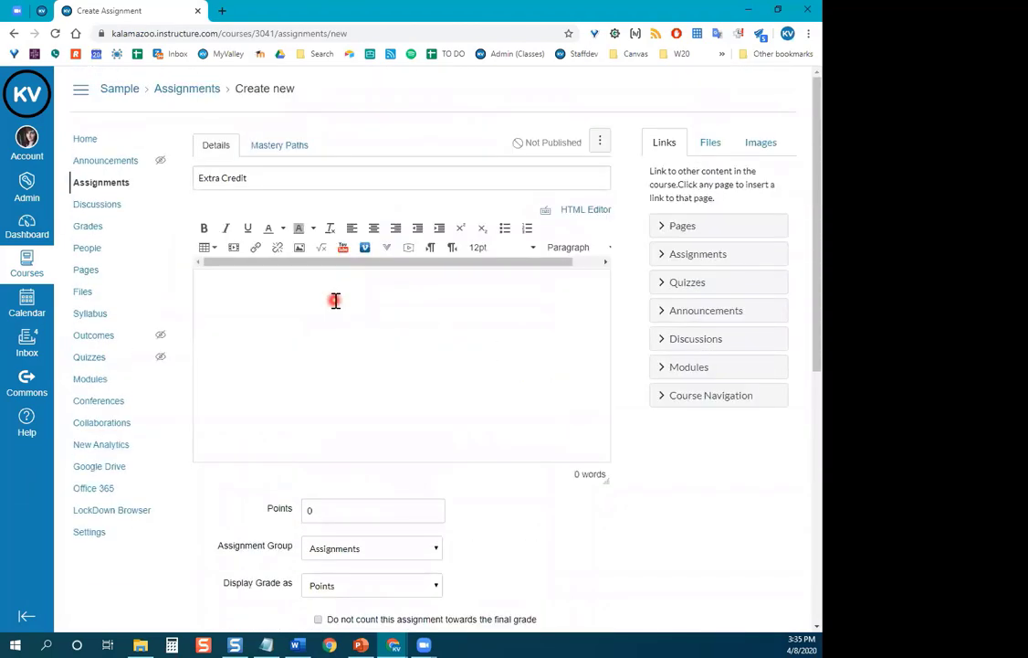
drag(273, 174, 202, 174)
scroll(333, 337, down, 2)
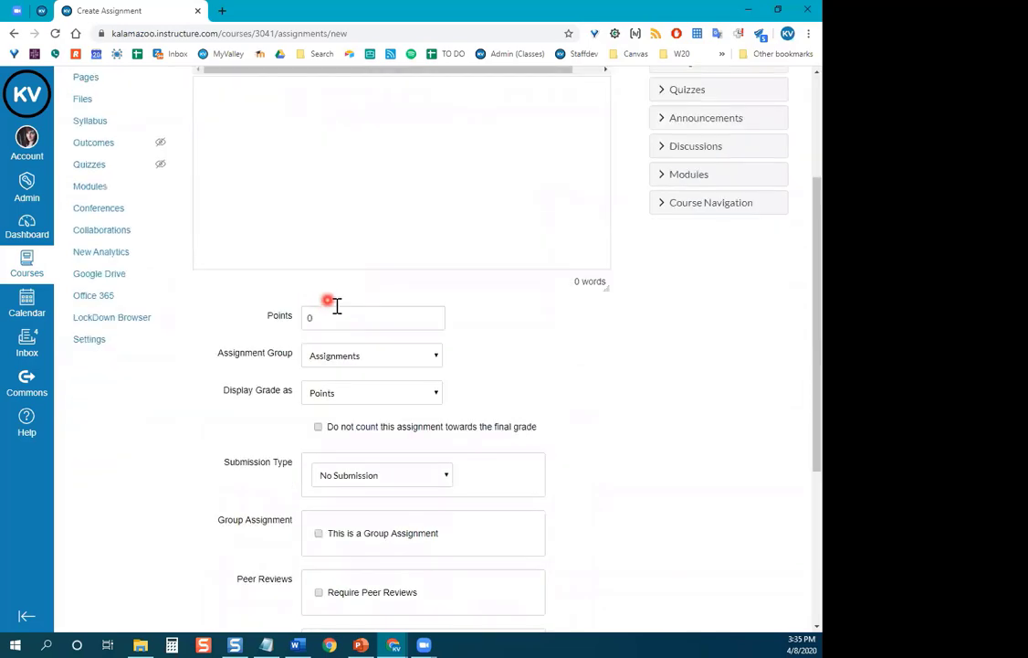
drag(312, 316, 286, 311)
scroll(228, 379, down, 3)
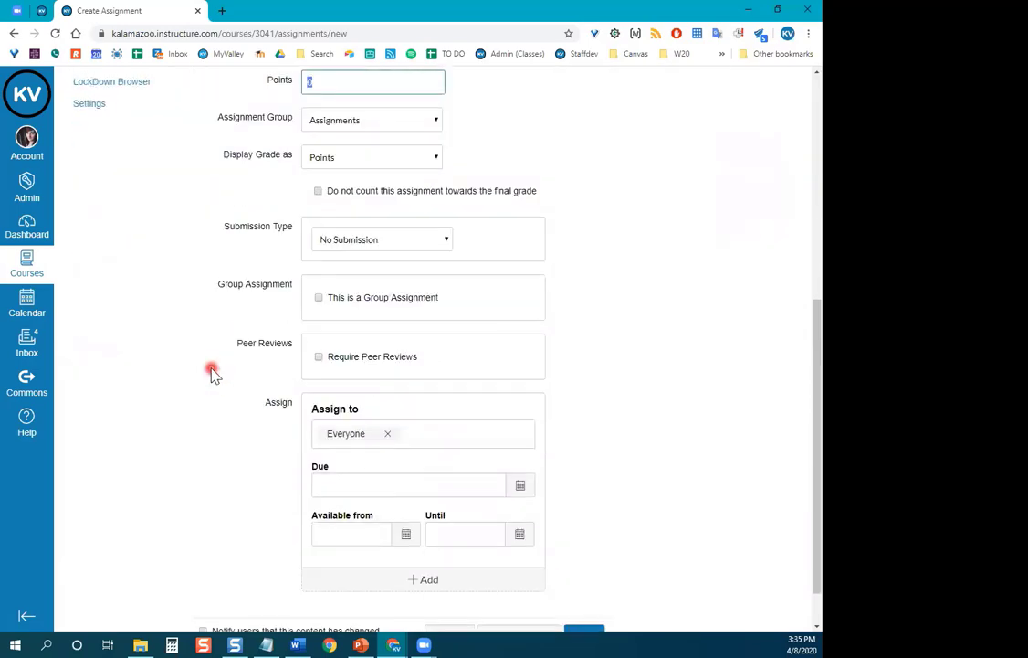
scroll(211, 369, down, 1)
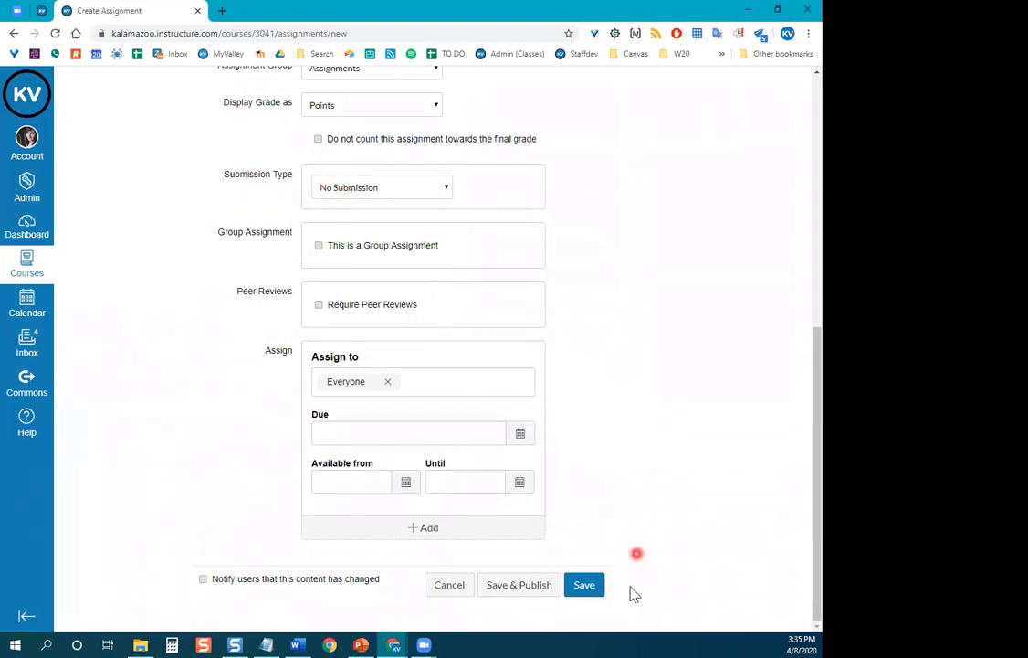
Save the Extra Credit assignment and go back to the Assignments list.
click(587, 592)
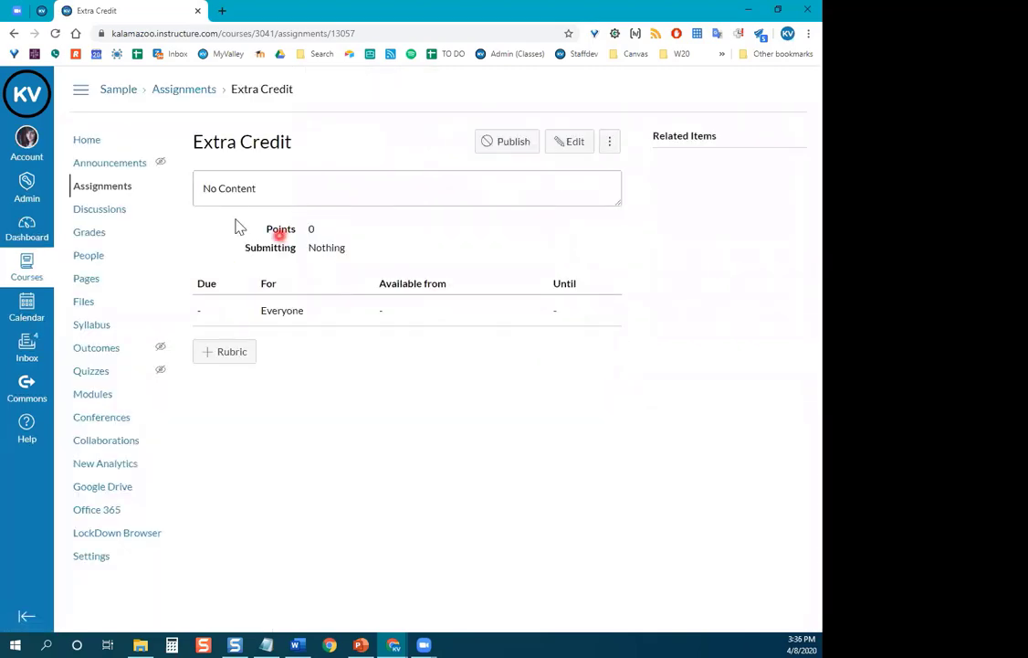
click(89, 192)
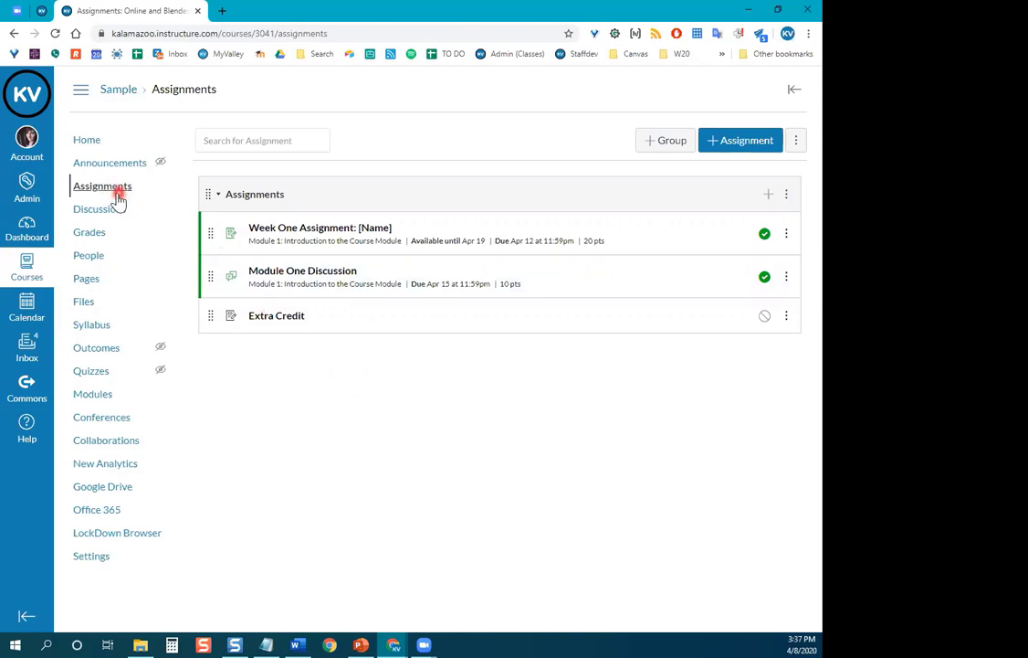
Create an assignment group named 'Discussions' and drag Module One Discussion into it.
click(667, 143)
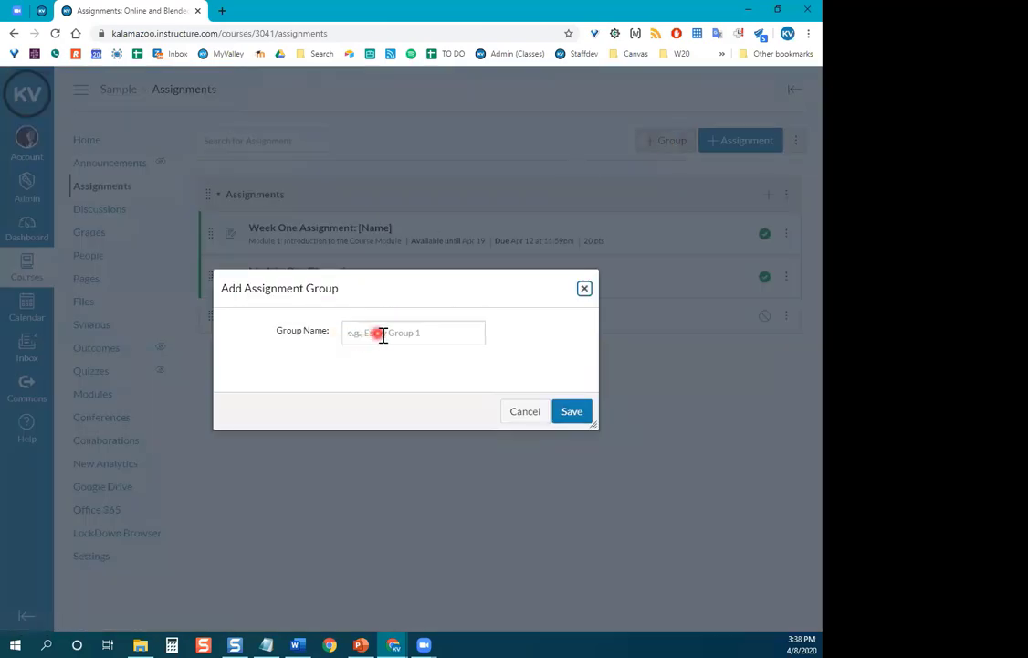
click(382, 334)
drag(394, 275, 374, 351)
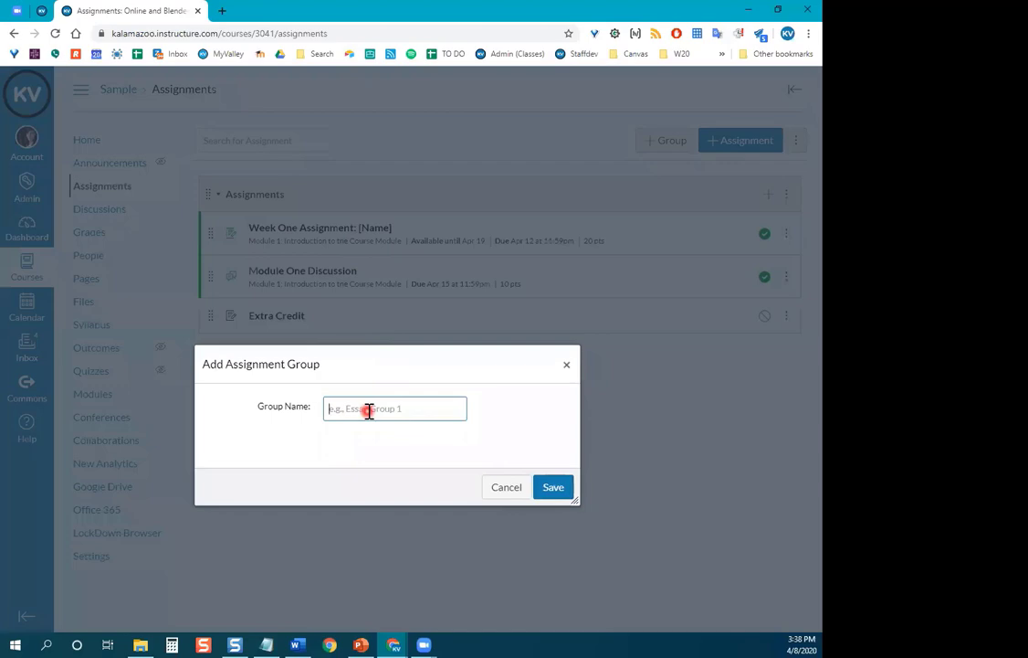
text(Discussions)
click(567, 487)
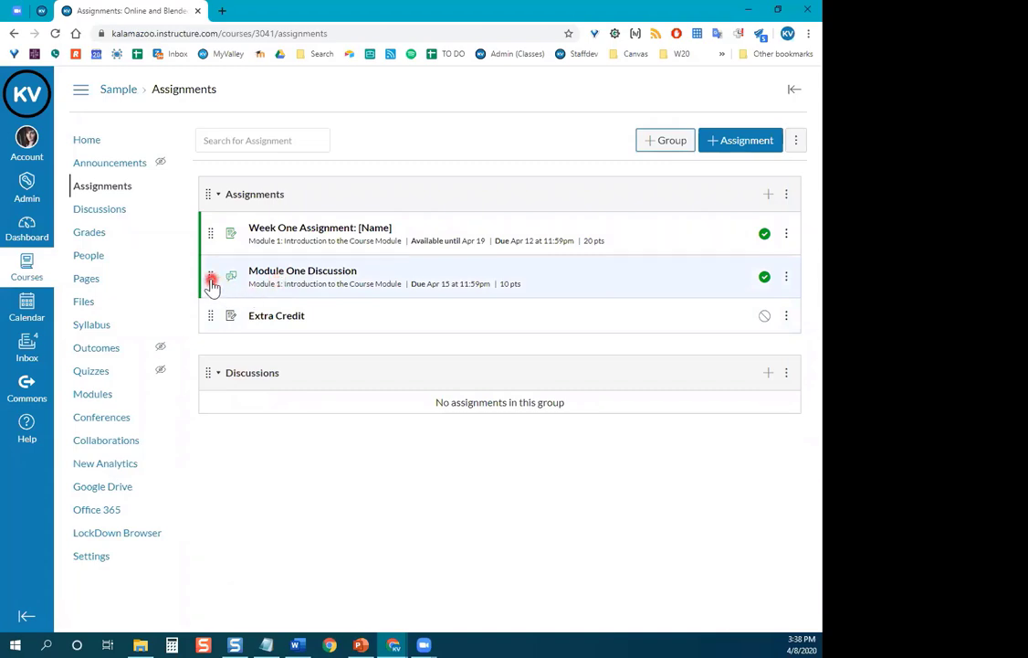
drag(211, 287, 218, 394)
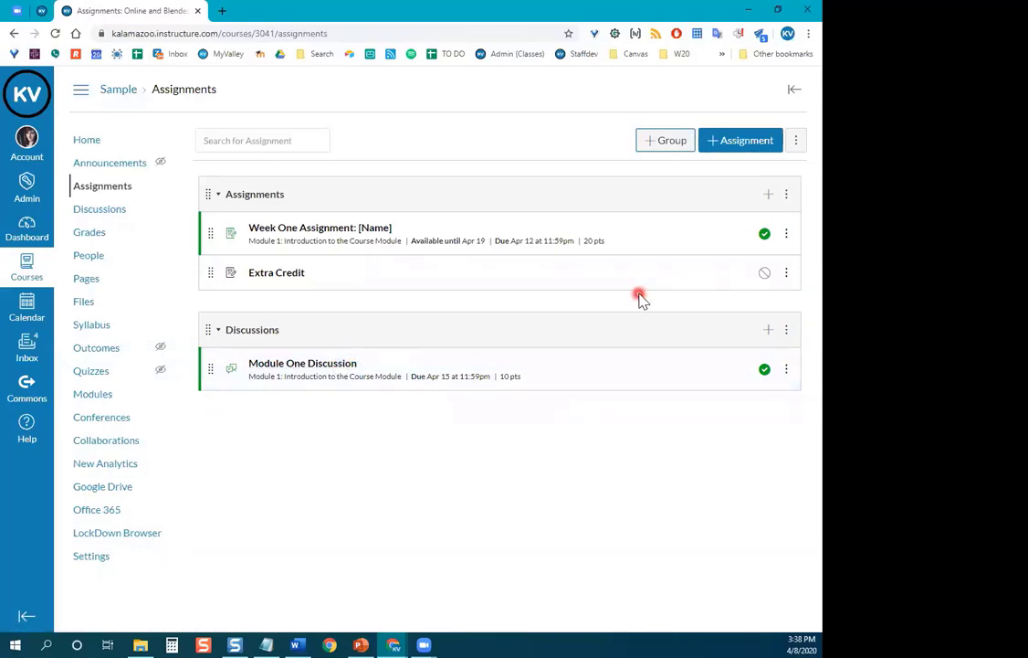
Add an empty 'Quizzes' assignment group, then try repositioning Extra Credit in the list.
click(665, 140)
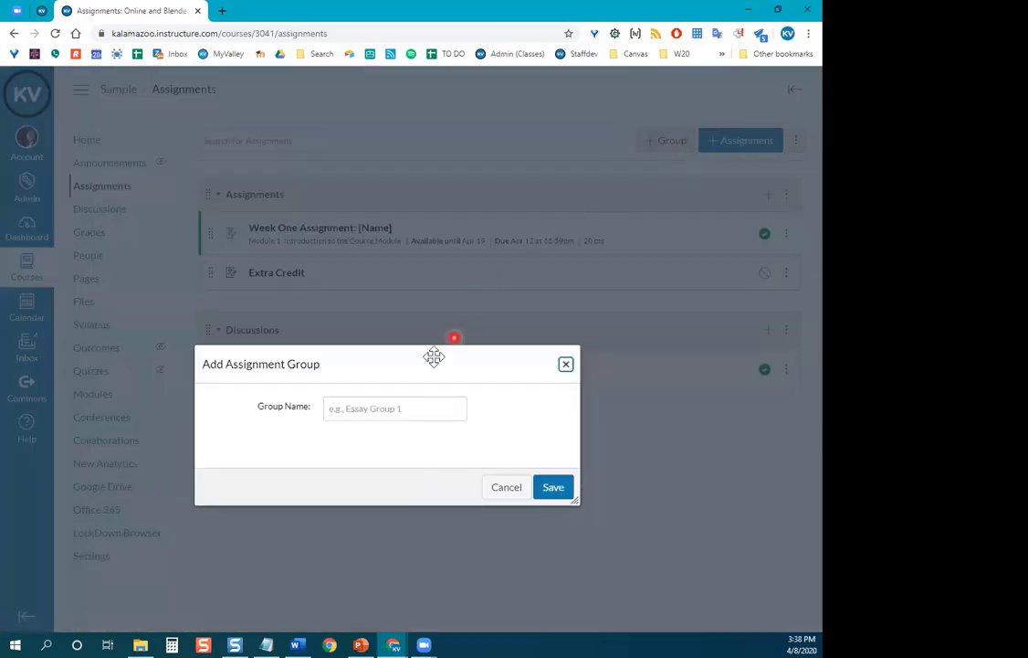
click(393, 409)
text(Quize)
key(BackSpace)
text(zes)
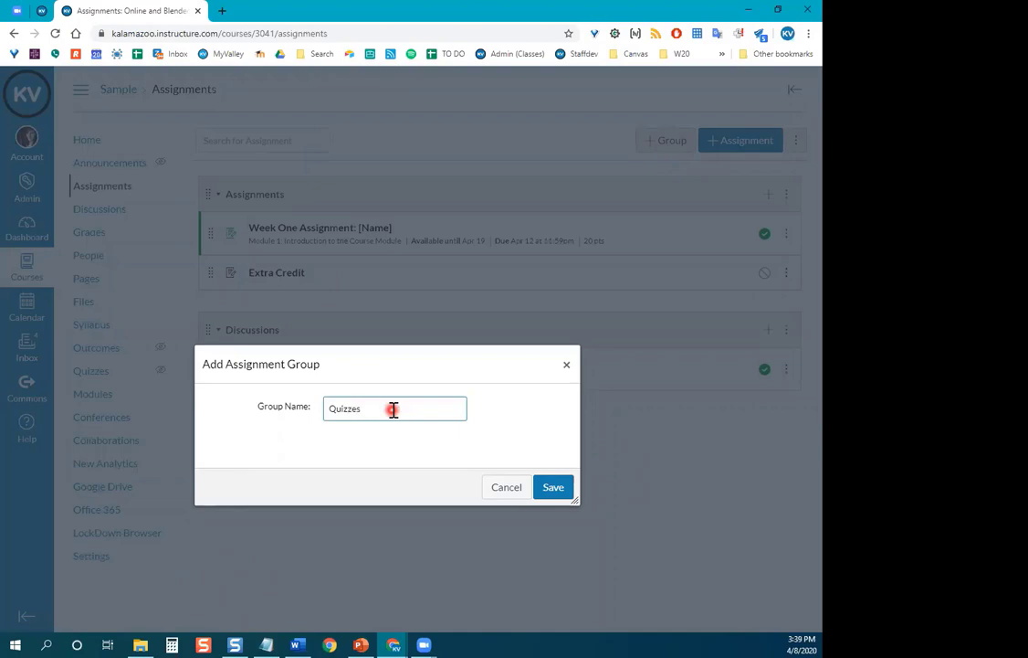
click(557, 488)
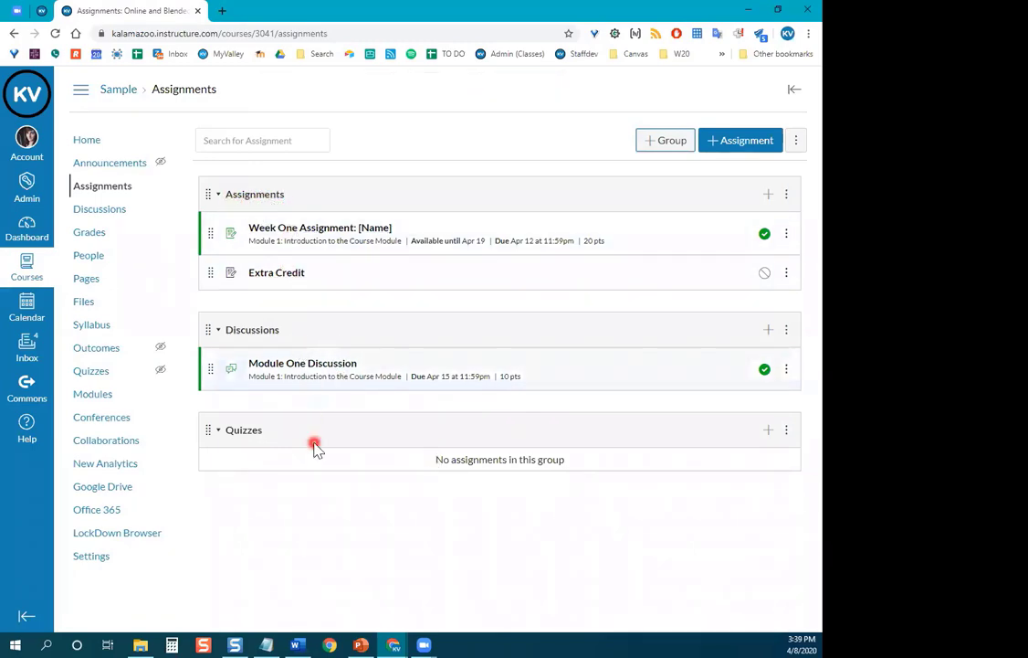
drag(211, 273, 220, 298)
mouse_move(228, 253)
mouse_down()
mouse_move(251, 517)
mouse_move(238, 501)
mouse_move(232, 229)
mouse_move(228, 270)
mouse_up()
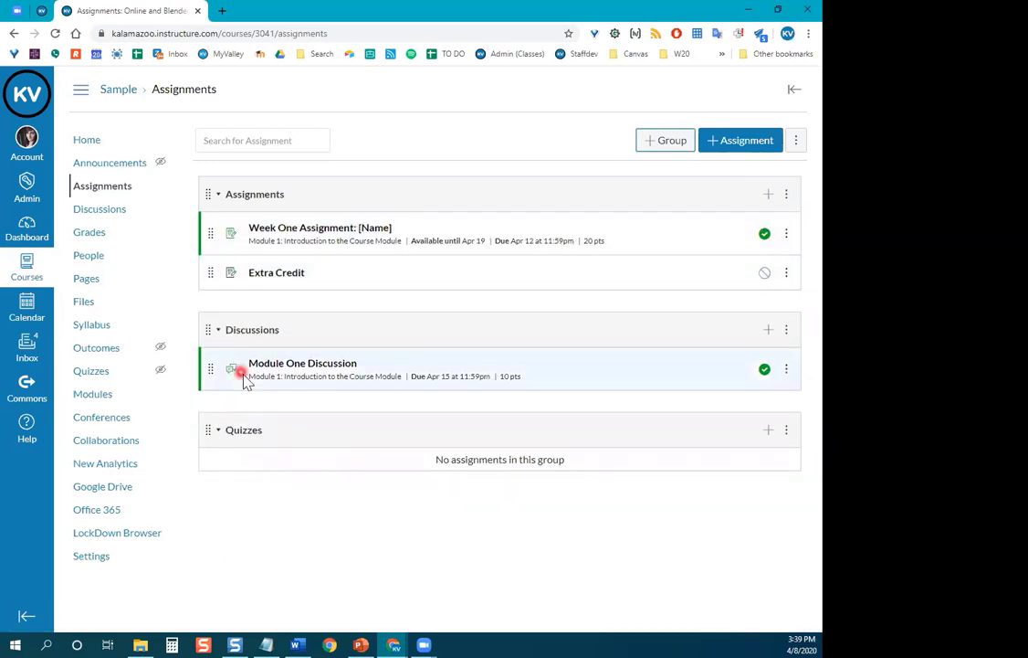
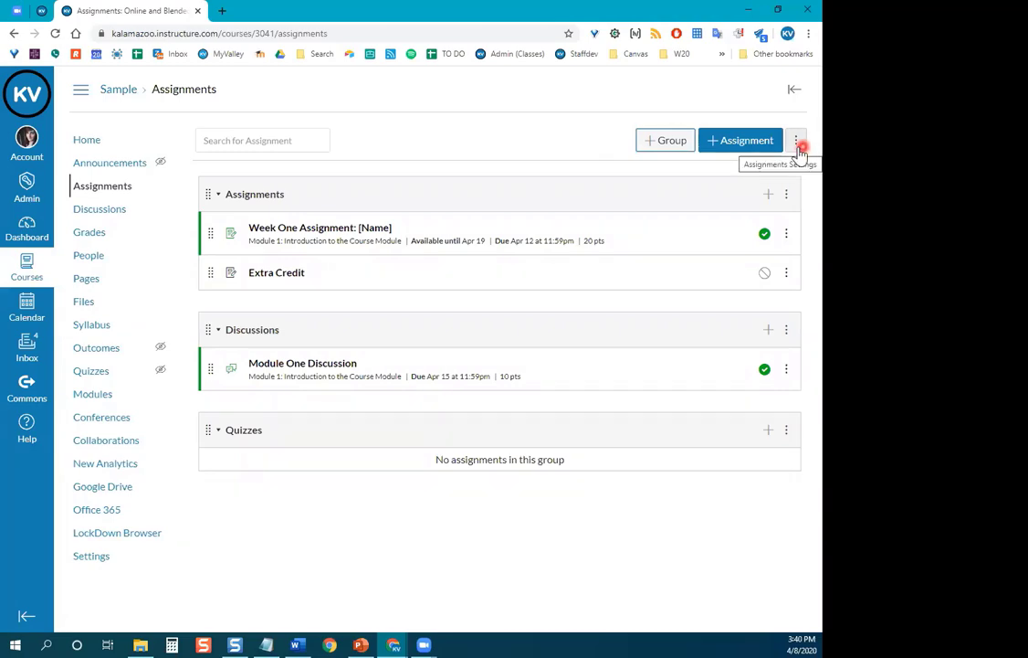
Turn on 'Weight final grade based on assignment group' in the Assignment Groups Weight dialog.
click(797, 146)
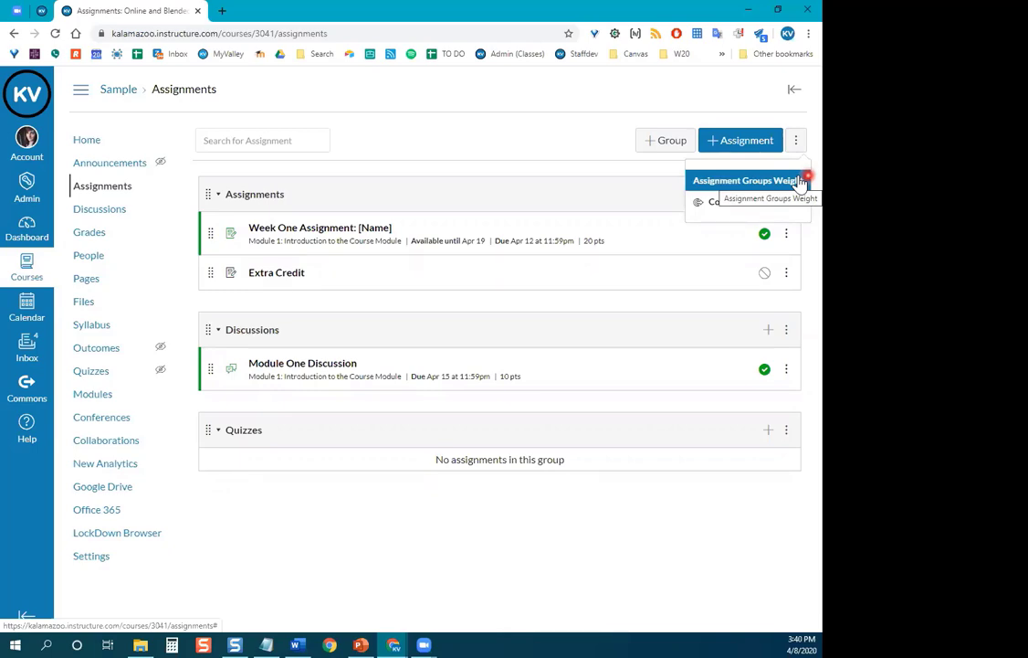
click(712, 184)
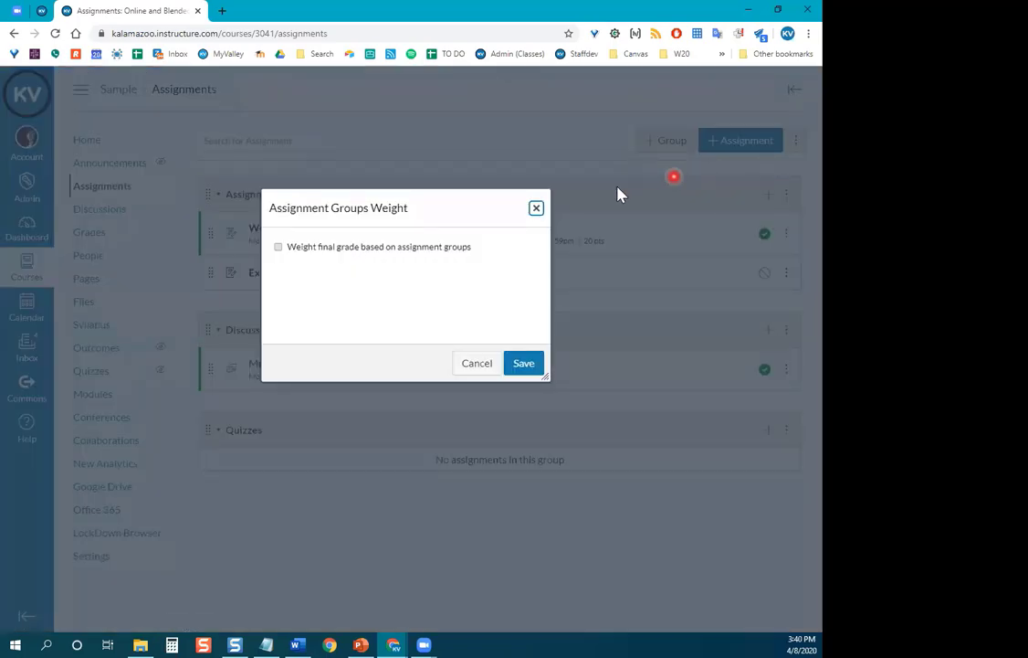
click(278, 252)
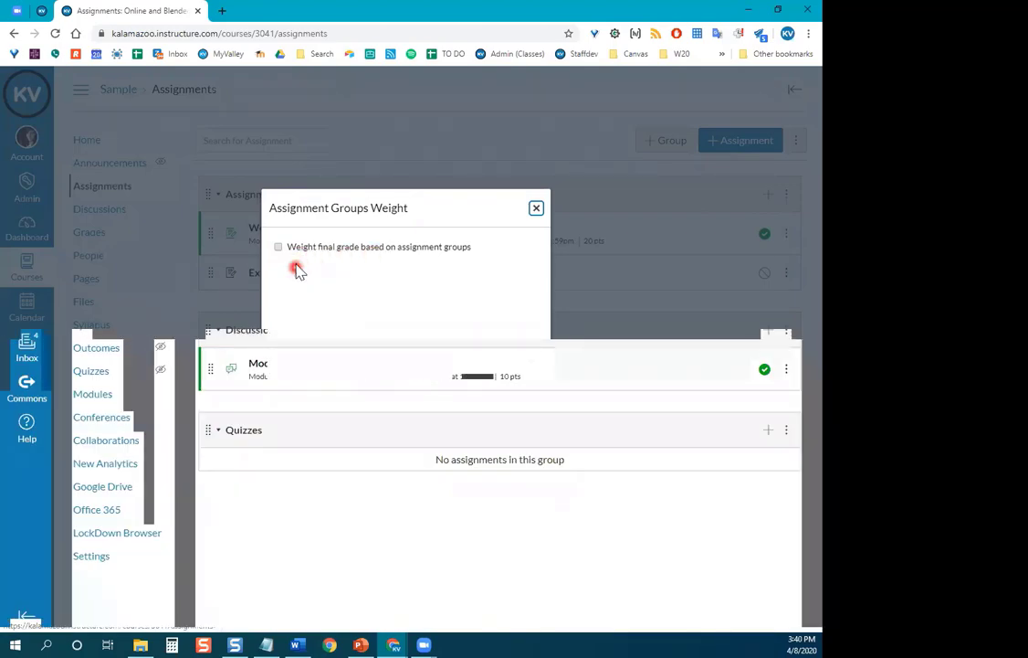
click(278, 248)
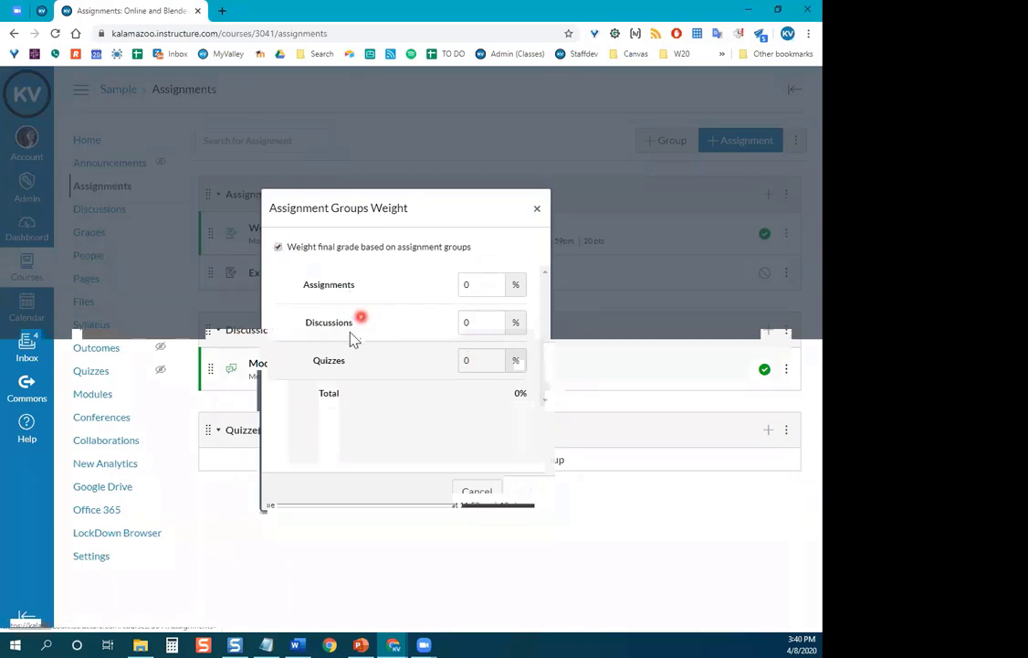
Enter weights of 25% for Assignments, 15% for Discussions and 15% for Quizzes.
click(487, 288)
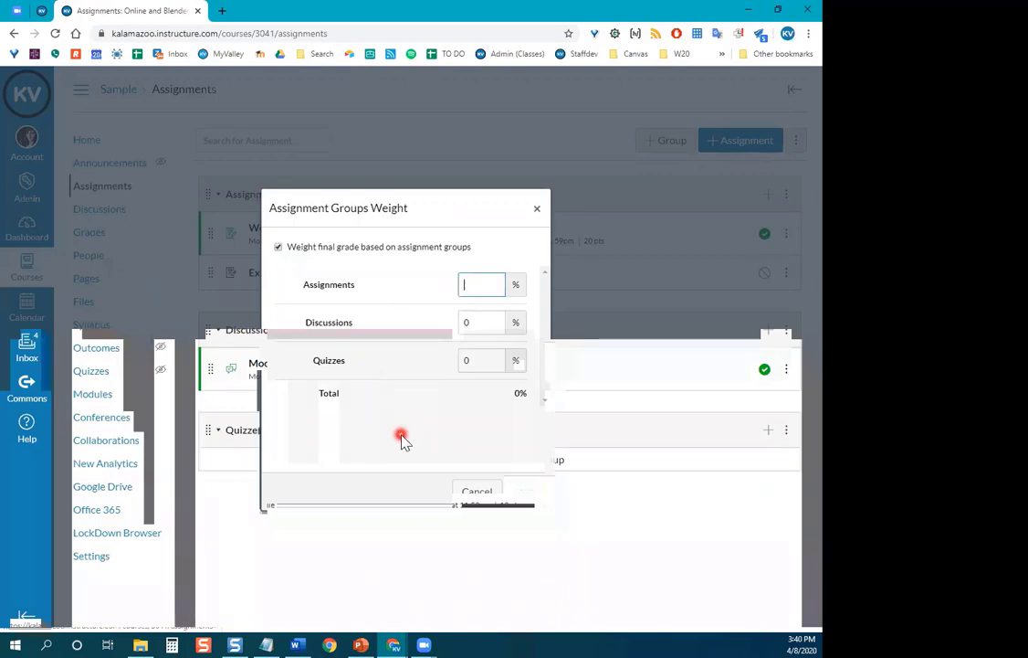
text(25)
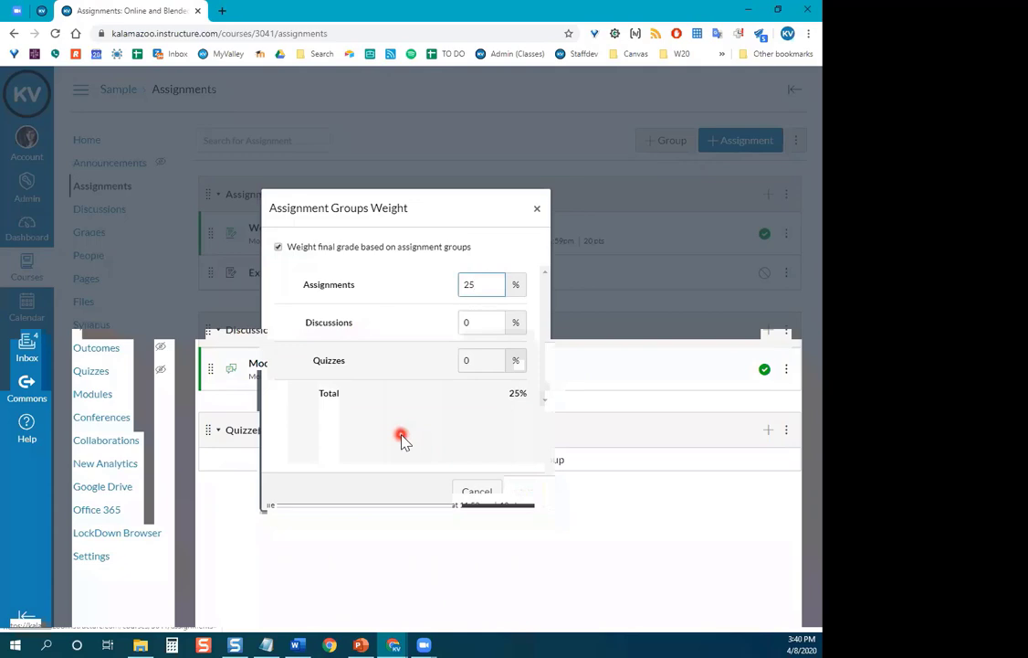
key(Tab)
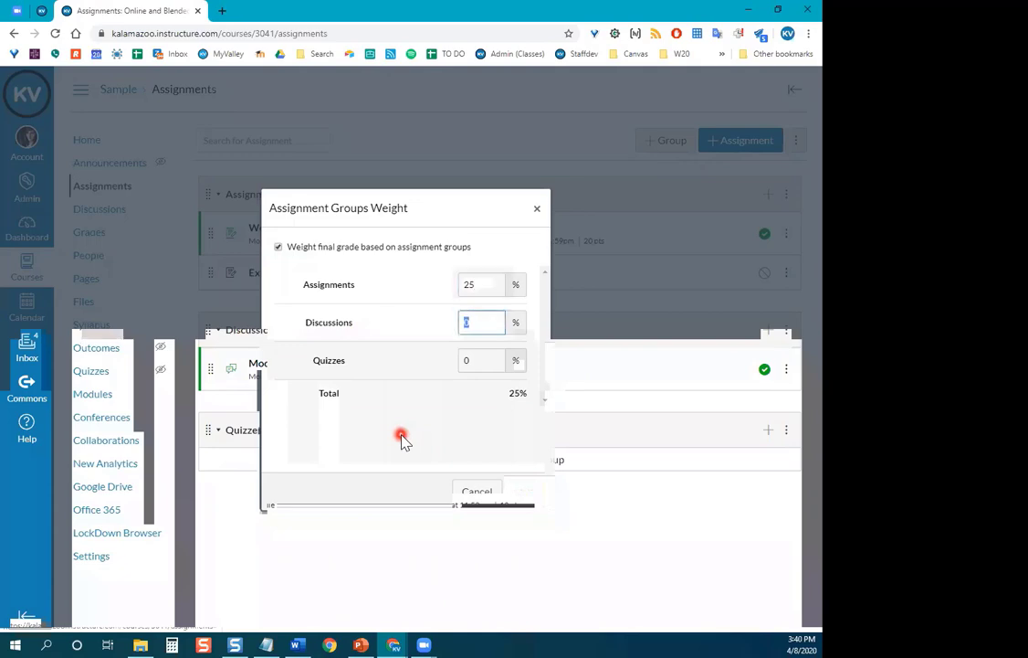
text(15)
key(Tab)
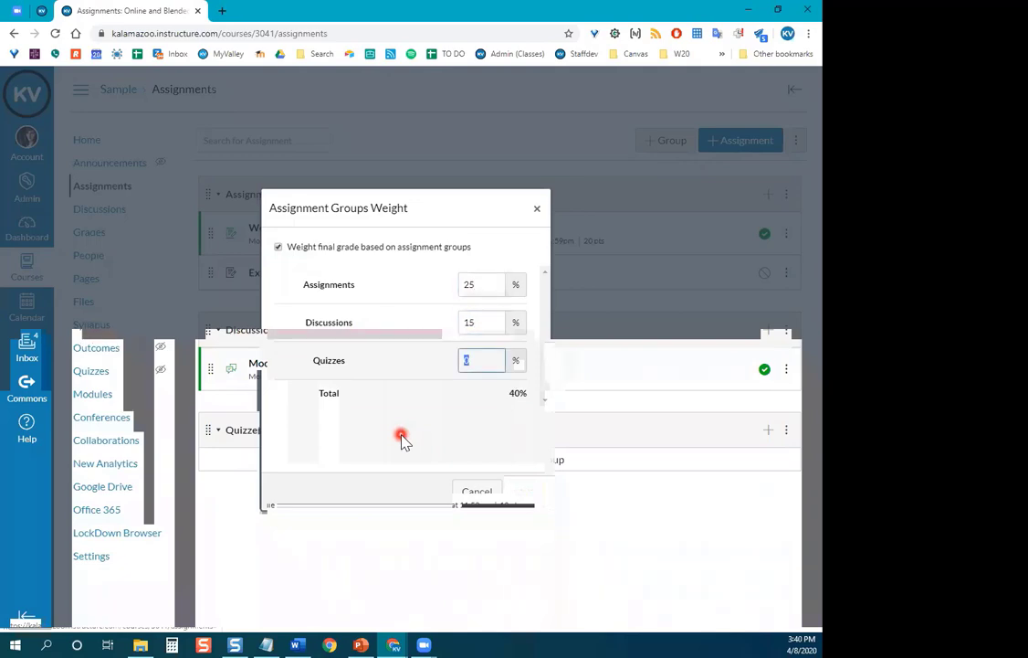
text(15)
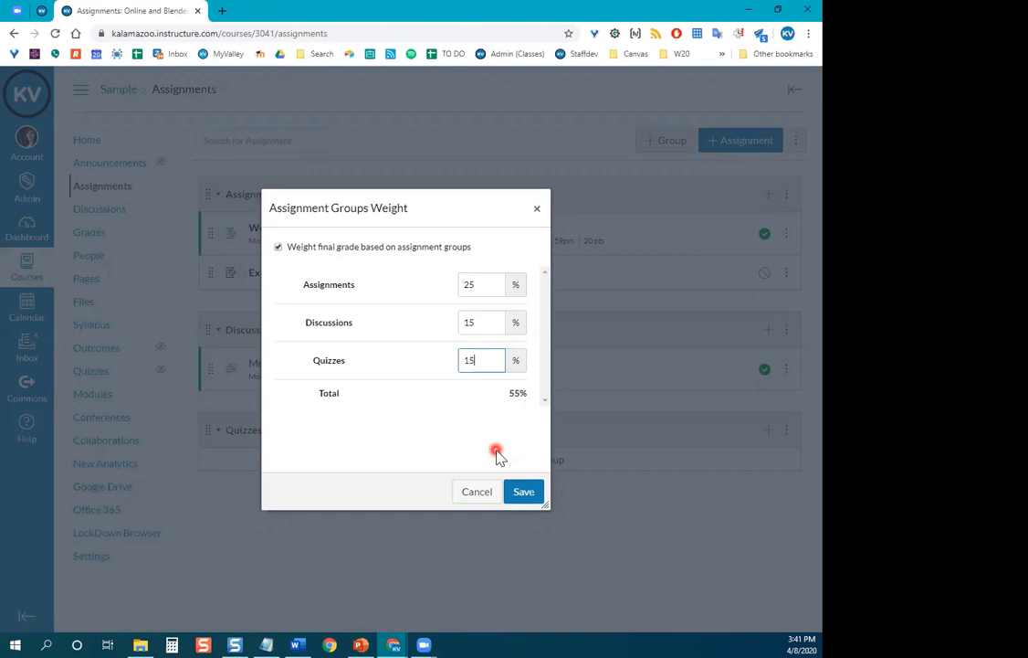
Save the 25%, 15% and 15% assignment group weights.
click(534, 493)
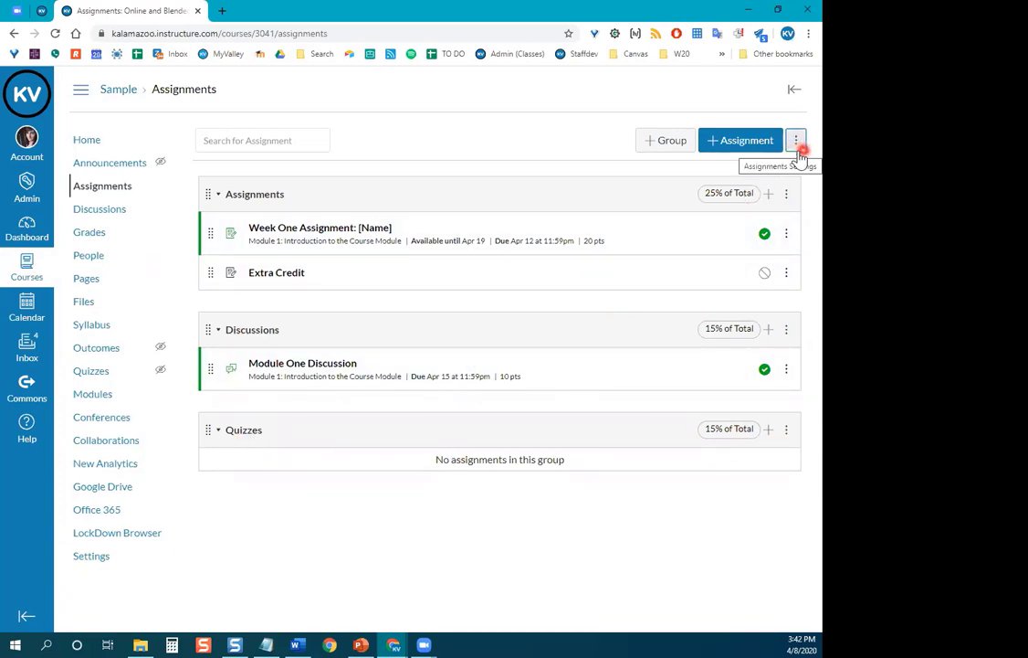
click(789, 431)
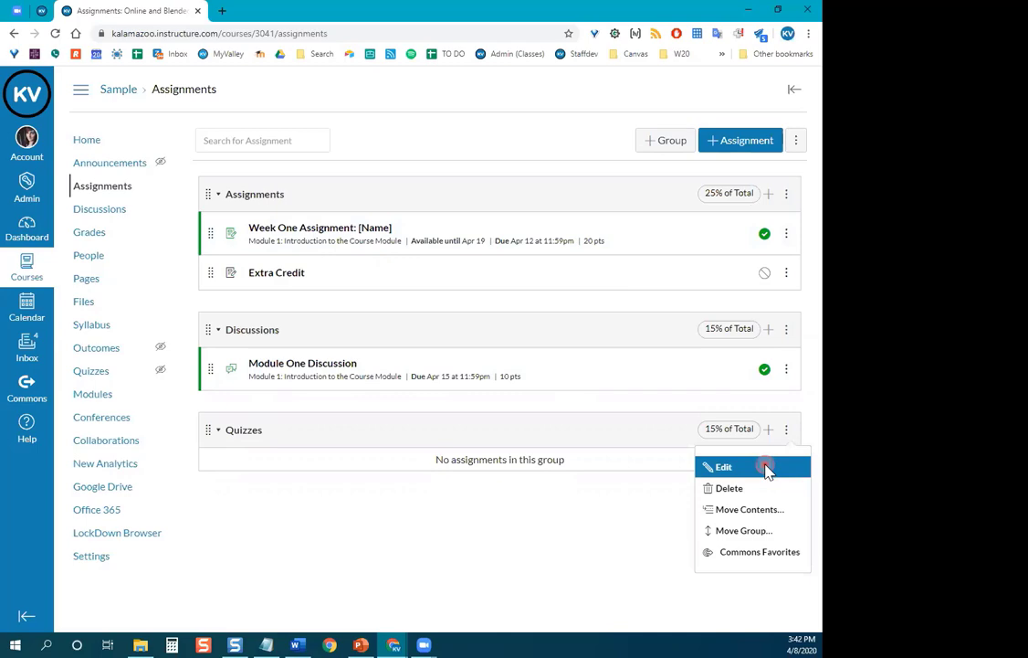
click(765, 468)
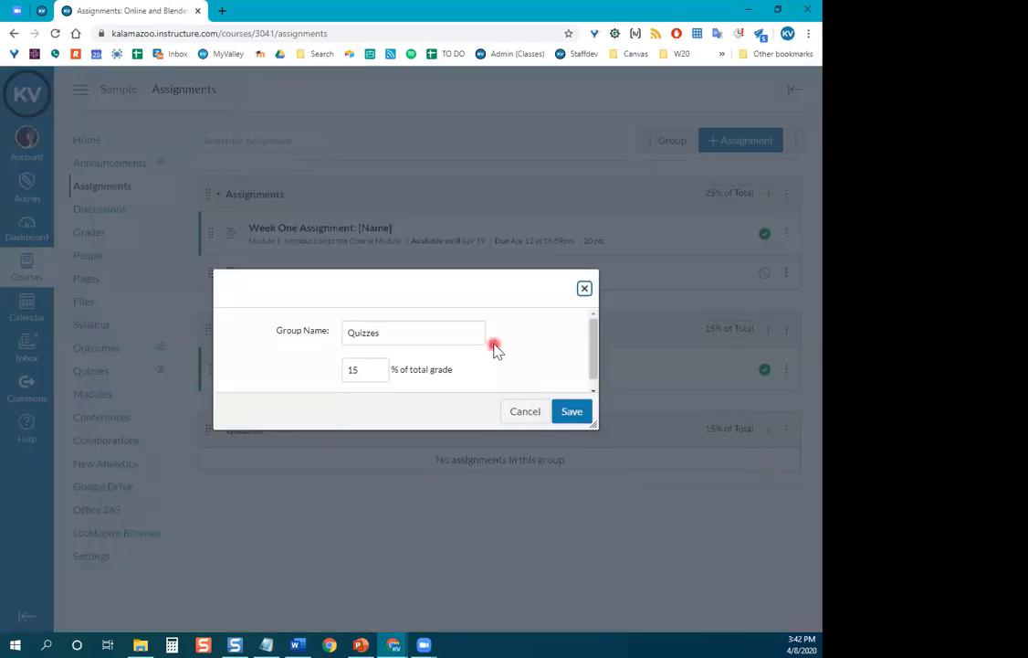
scroll(482, 361, up, 1)
click(525, 413)
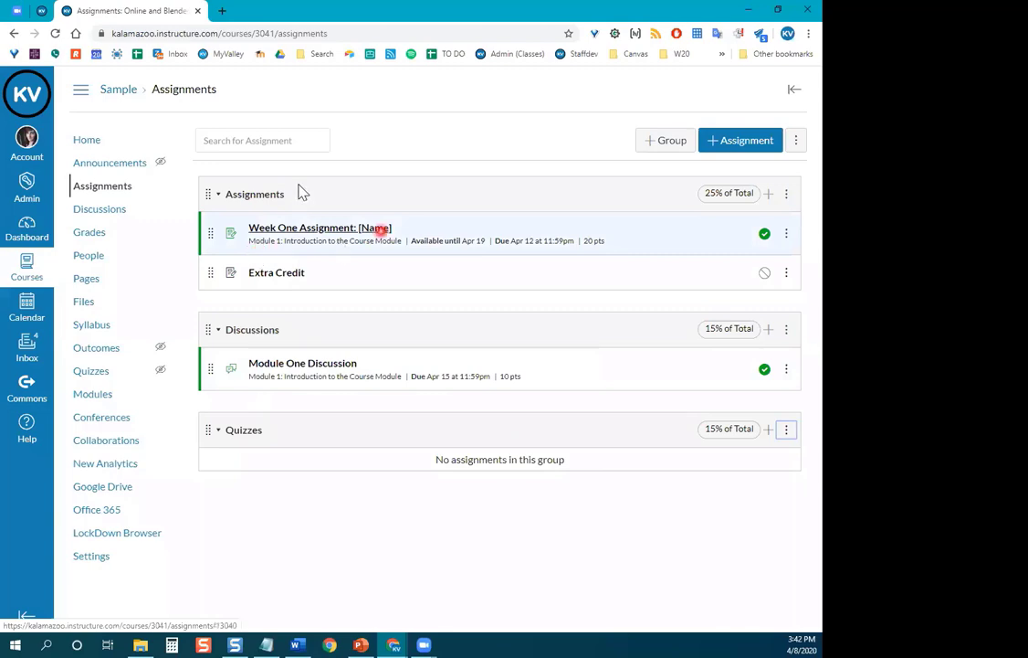
click(787, 199)
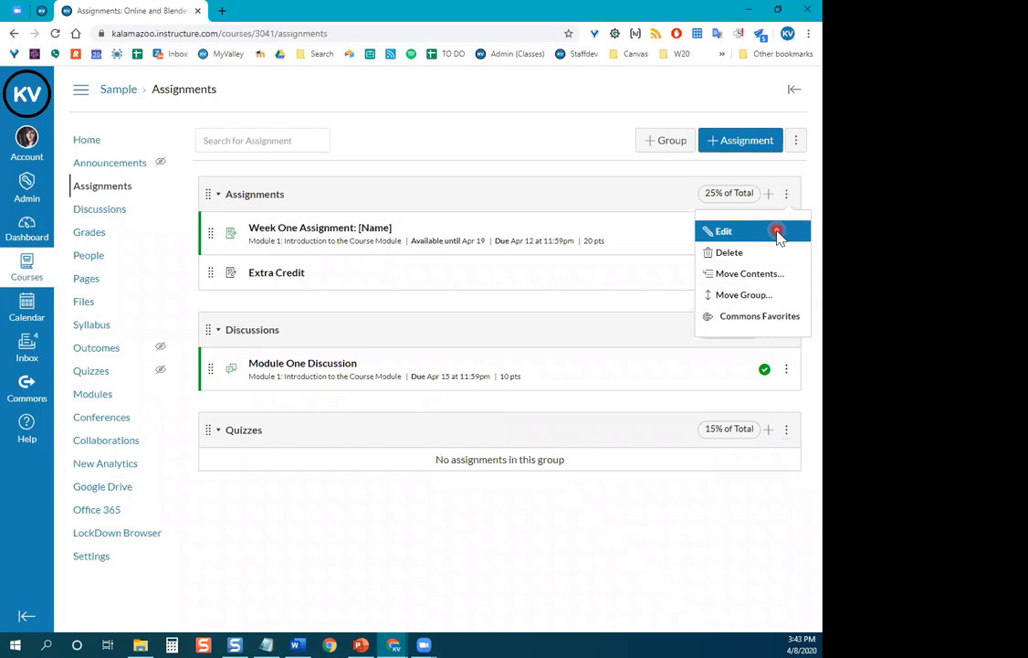
Change the Quizzes group weight from 15 to 90% and save.
click(796, 141)
click(775, 181)
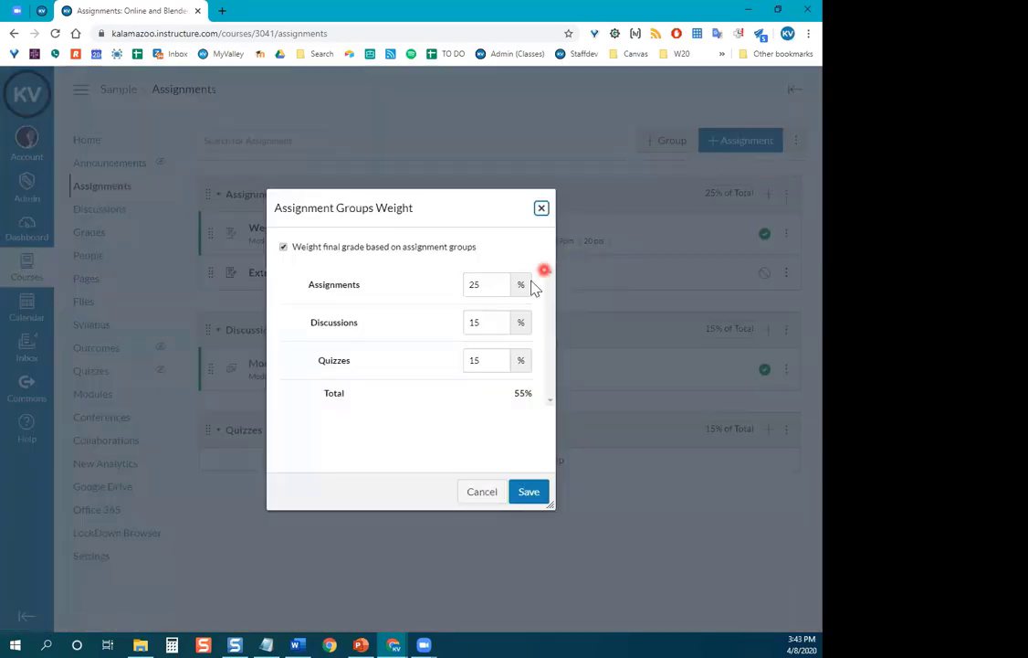
drag(525, 284, 473, 373)
click(418, 376)
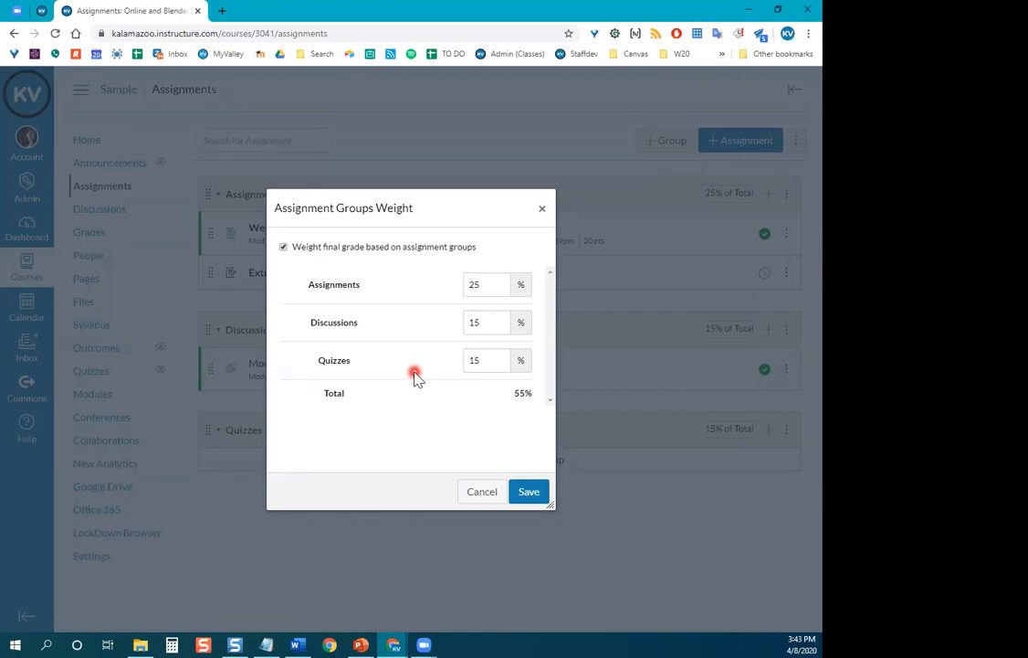
click(489, 360)
drag(490, 361, 404, 402)
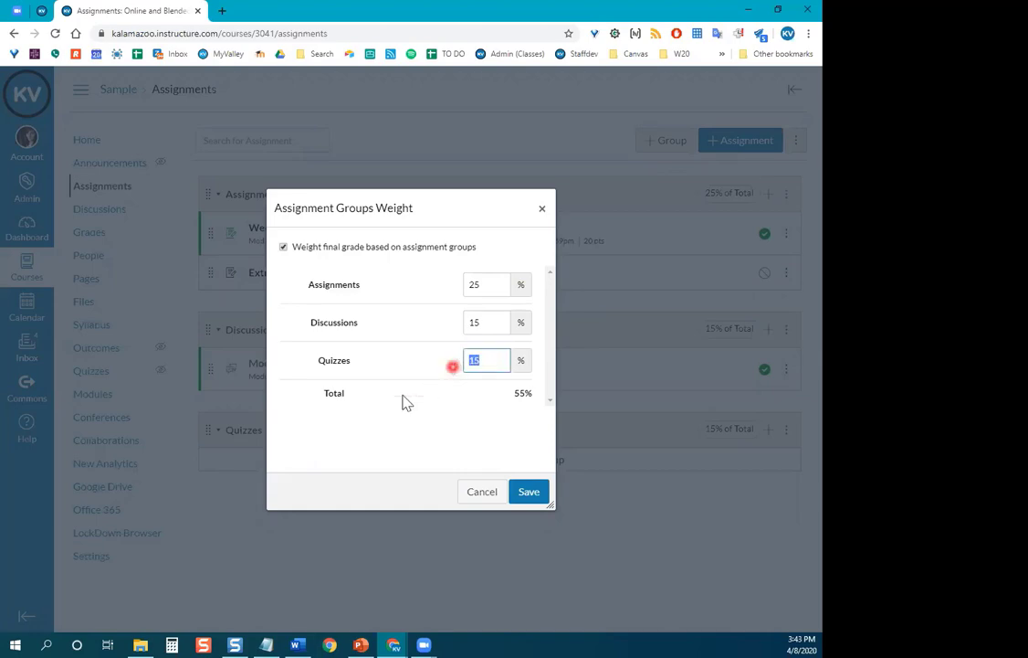
text(90)
click(528, 493)
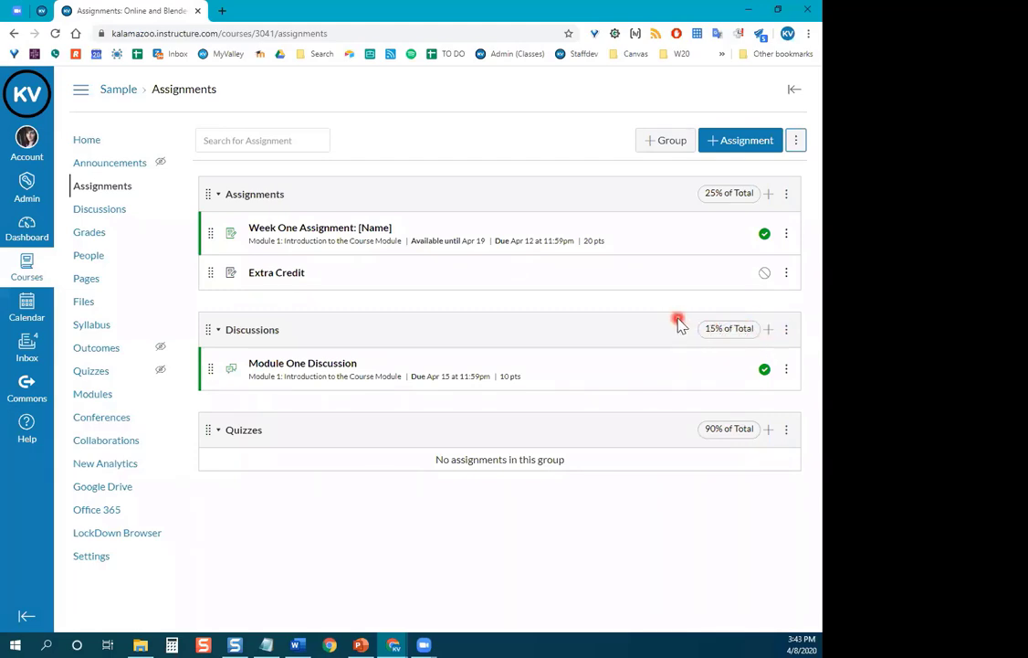
Replace the Quizzes group weight of 90 with 30% and save.
click(796, 140)
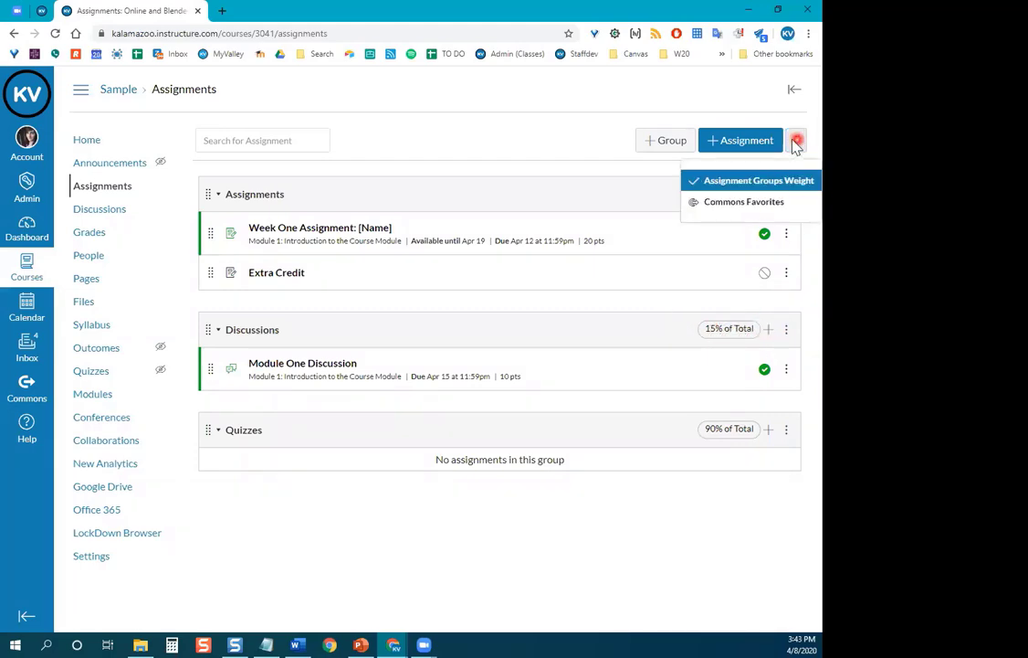
click(751, 179)
drag(484, 361, 450, 376)
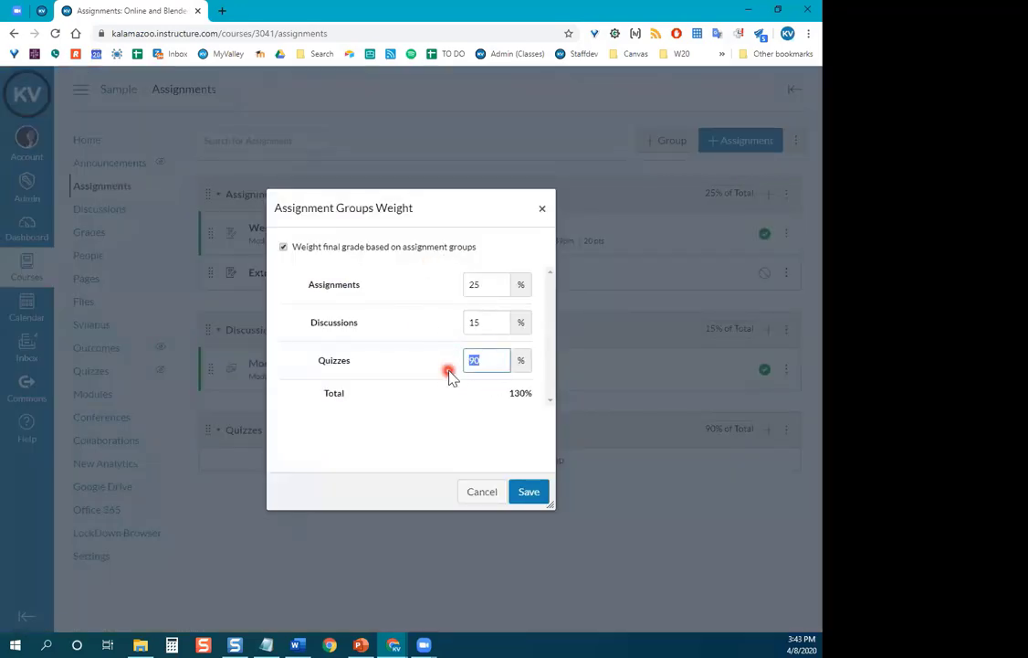
text(3)
click(522, 492)
click(533, 494)
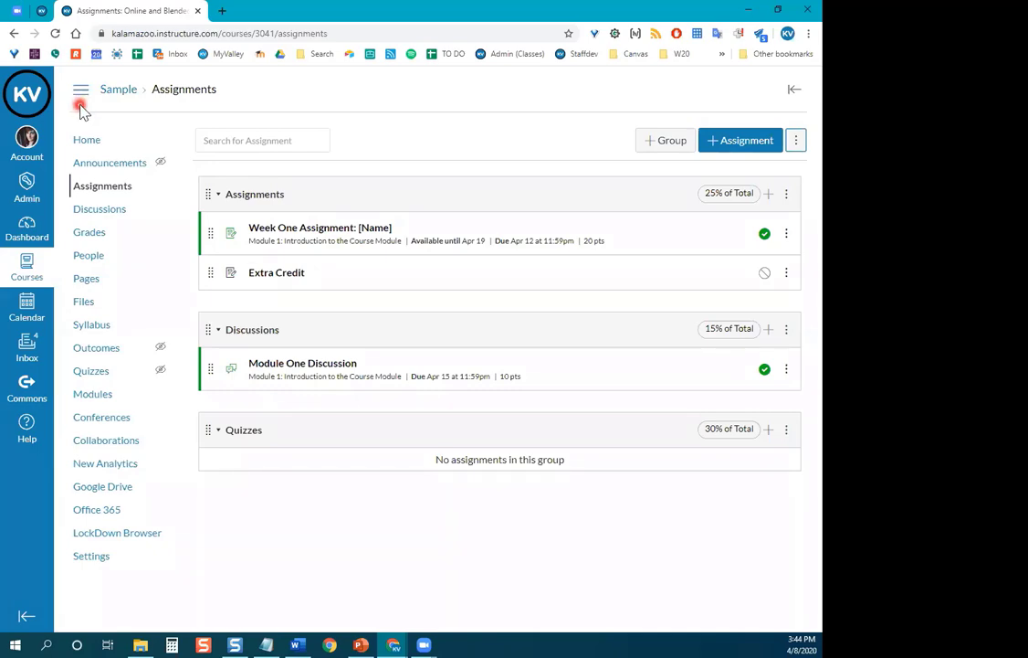
Set the Assignments group to drop each student's lowest 1 score.
click(787, 201)
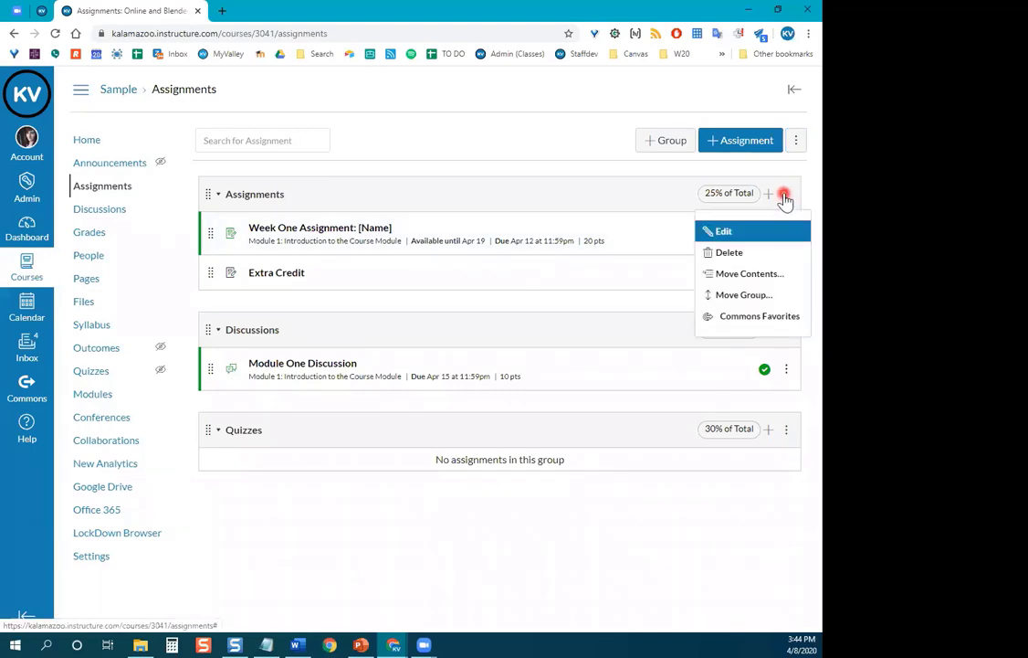
click(730, 232)
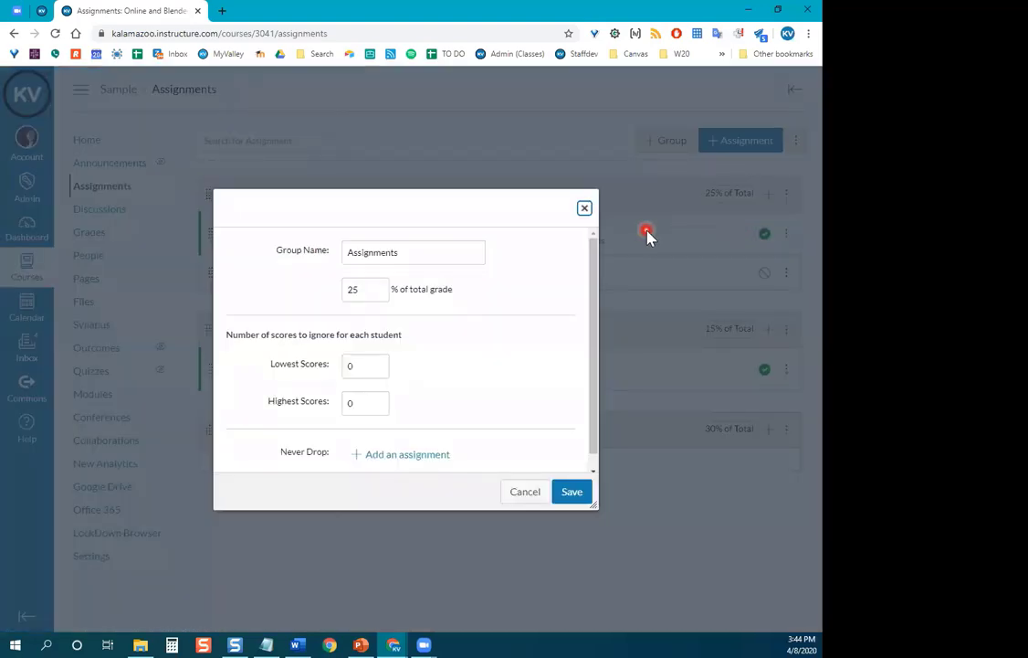
scroll(462, 377, down, 1)
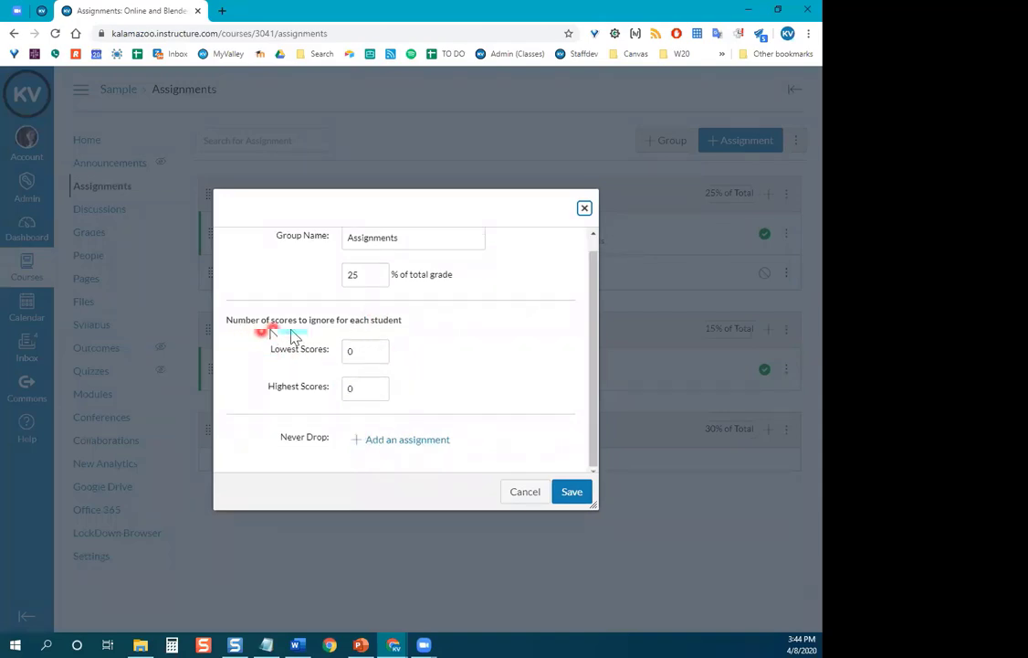
click(357, 350)
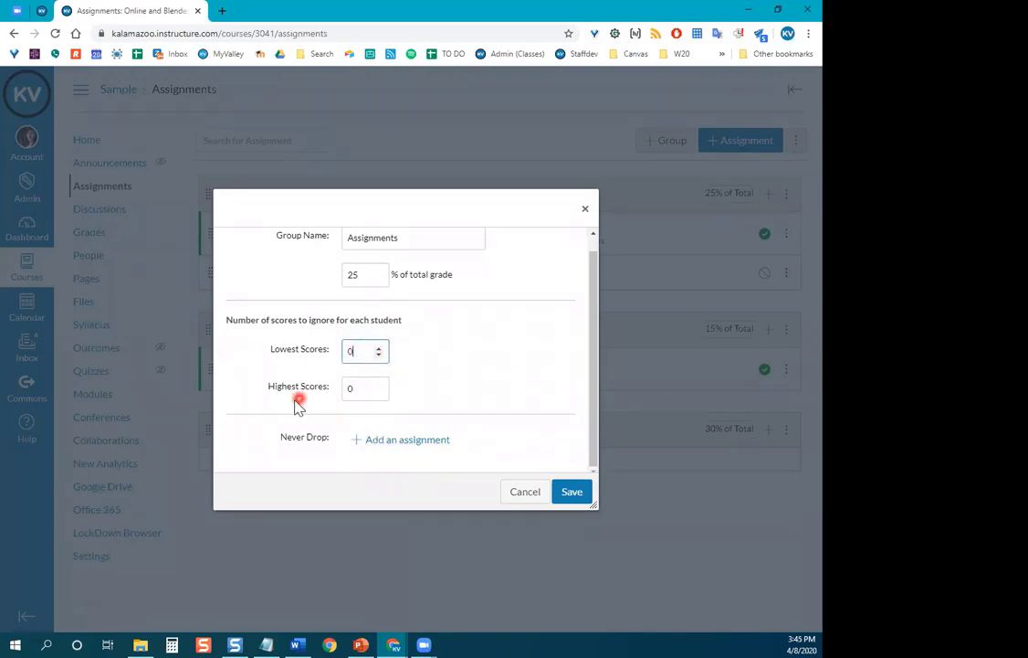
click(357, 391)
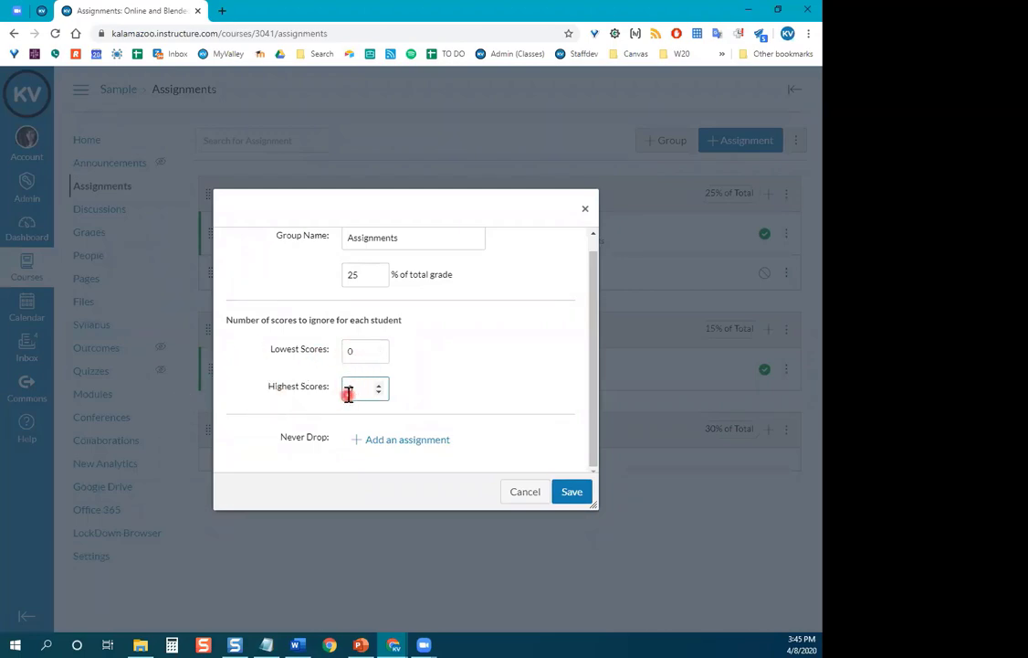
click(359, 349)
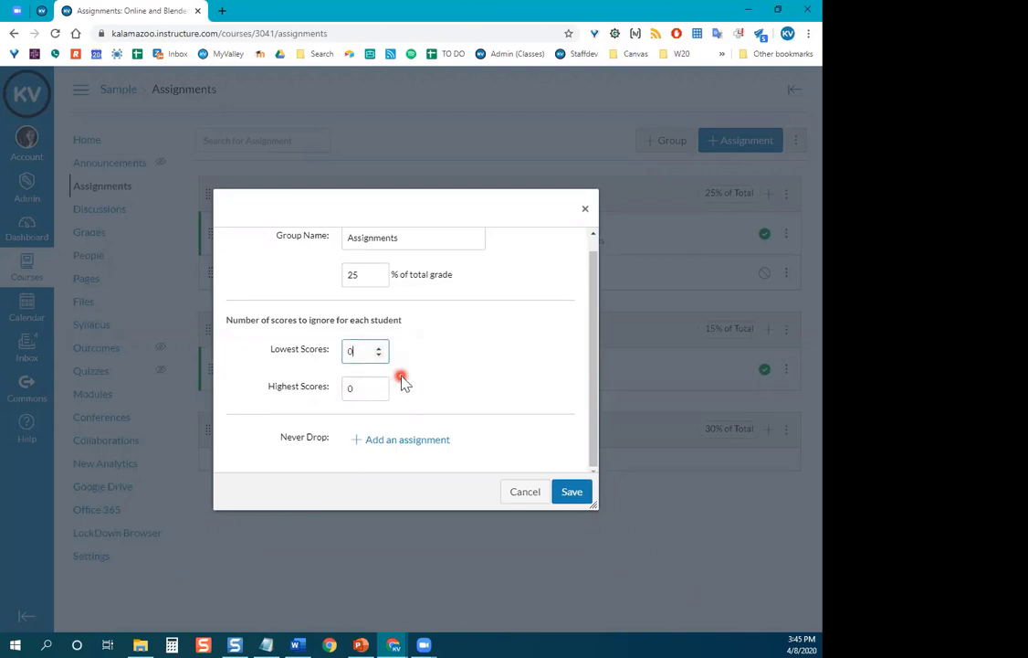
click(378, 348)
Add and then remove a Never Drop assignment, and reload the Assignments list.
click(407, 441)
scroll(322, 438, down, 1)
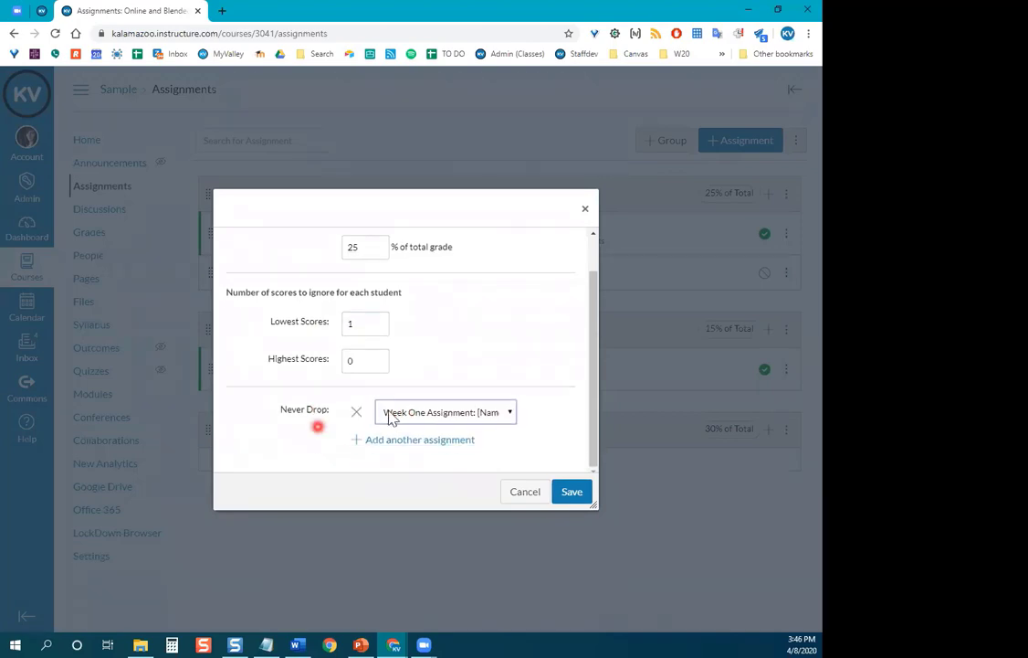
click(509, 413)
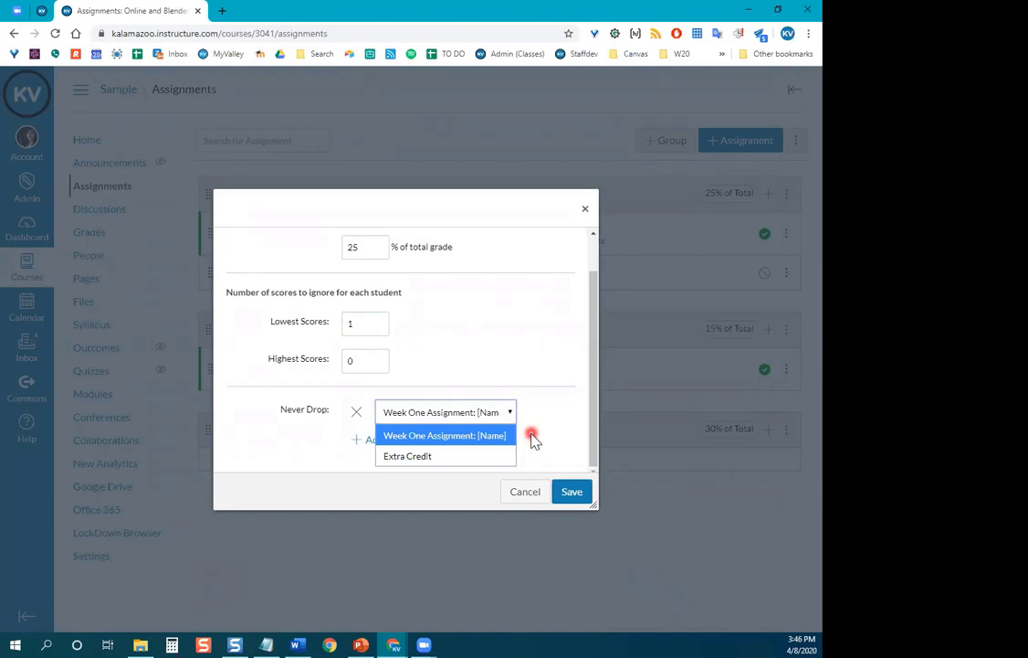
click(533, 439)
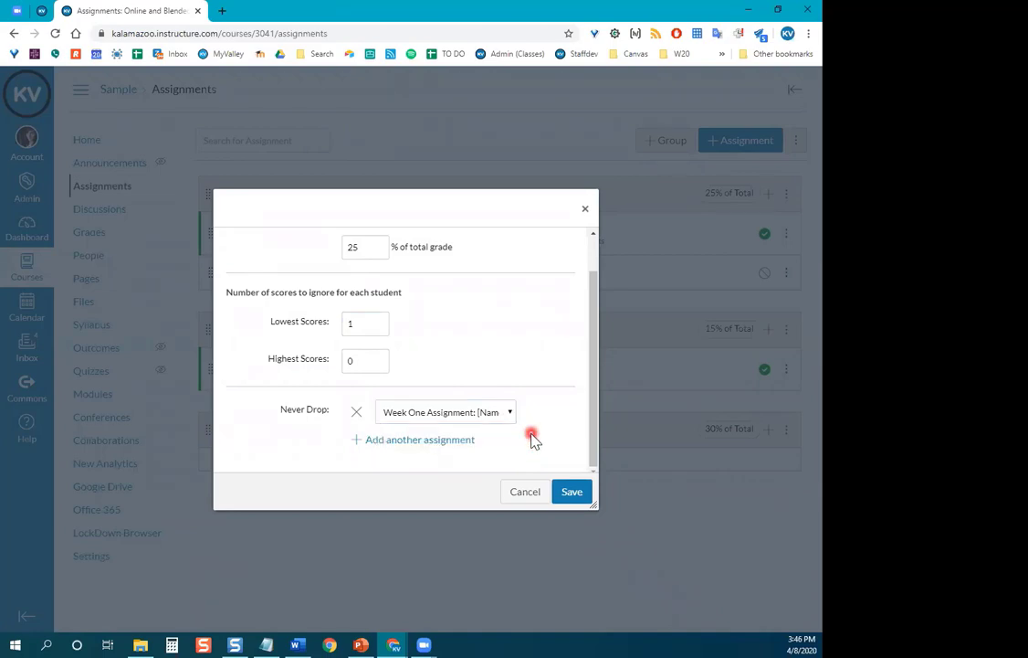
click(355, 415)
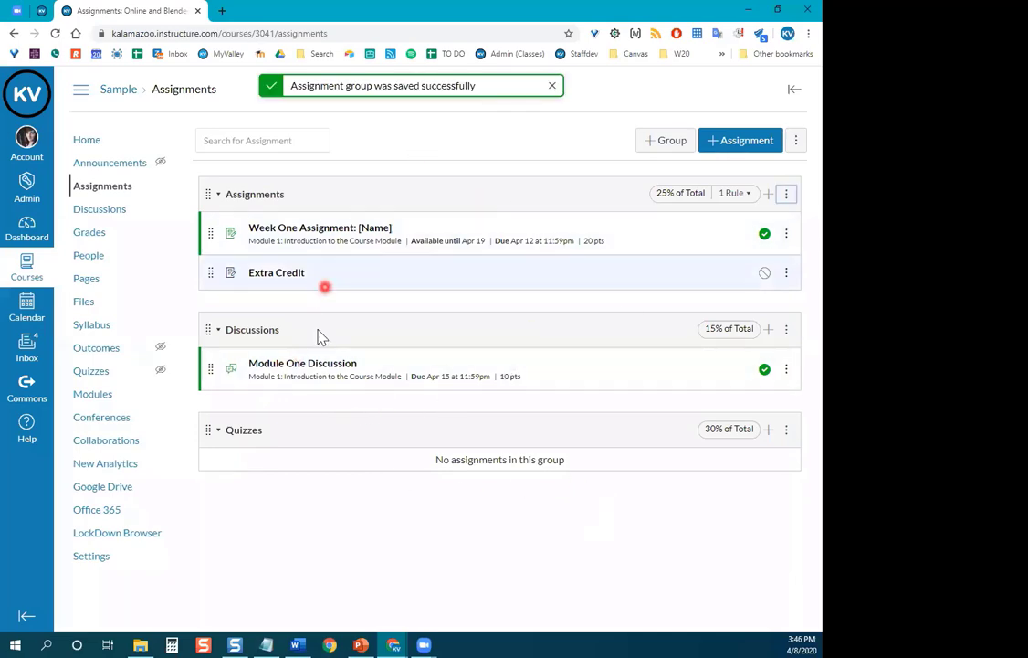
click(88, 190)
click(403, 232)
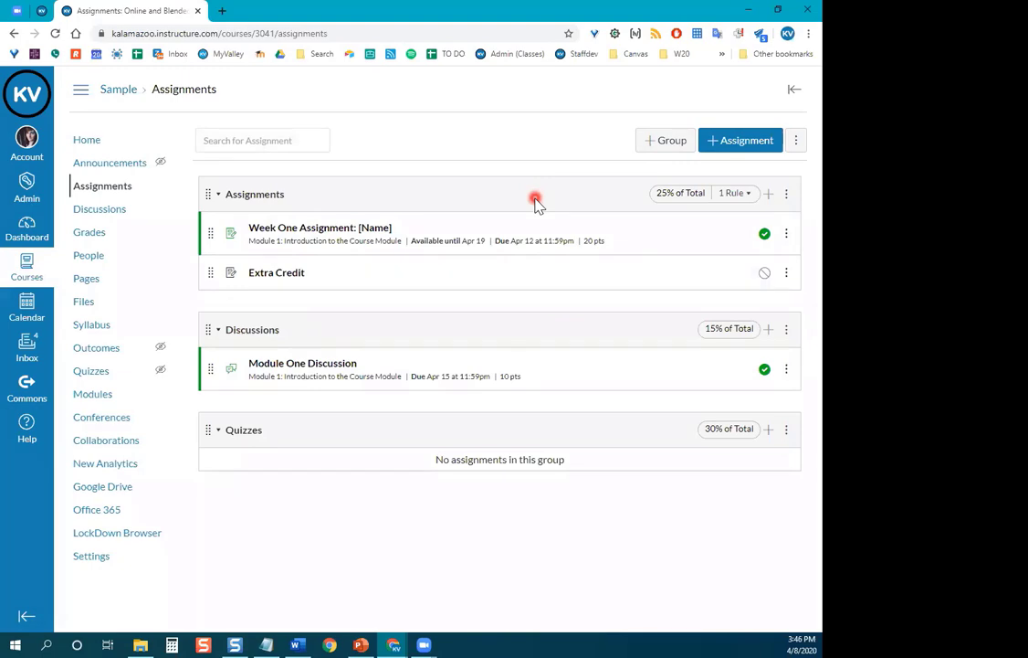
click(800, 140)
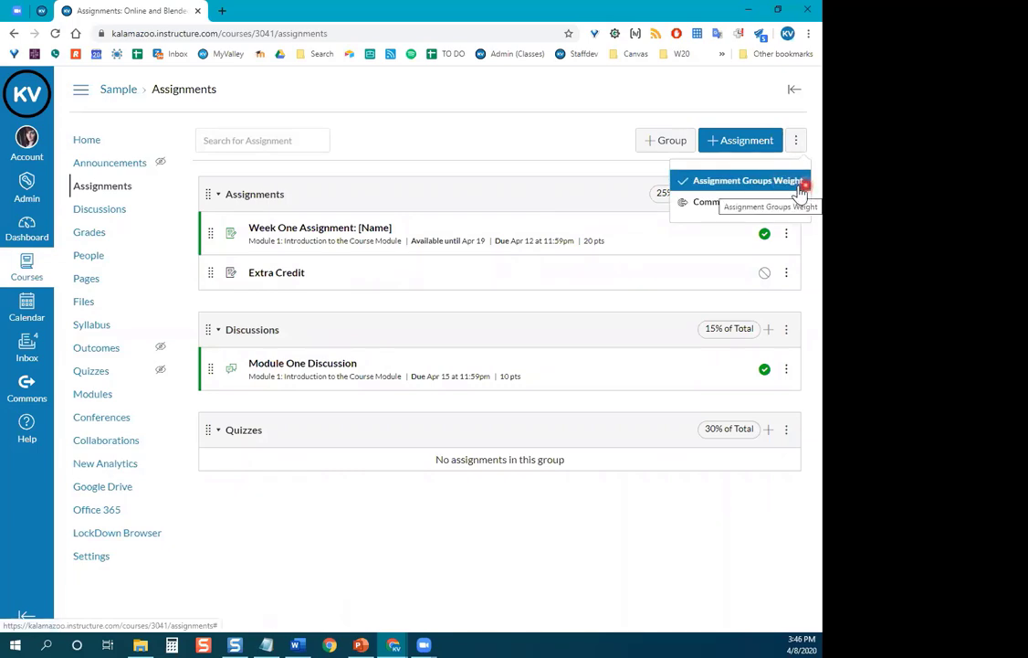
click(798, 182)
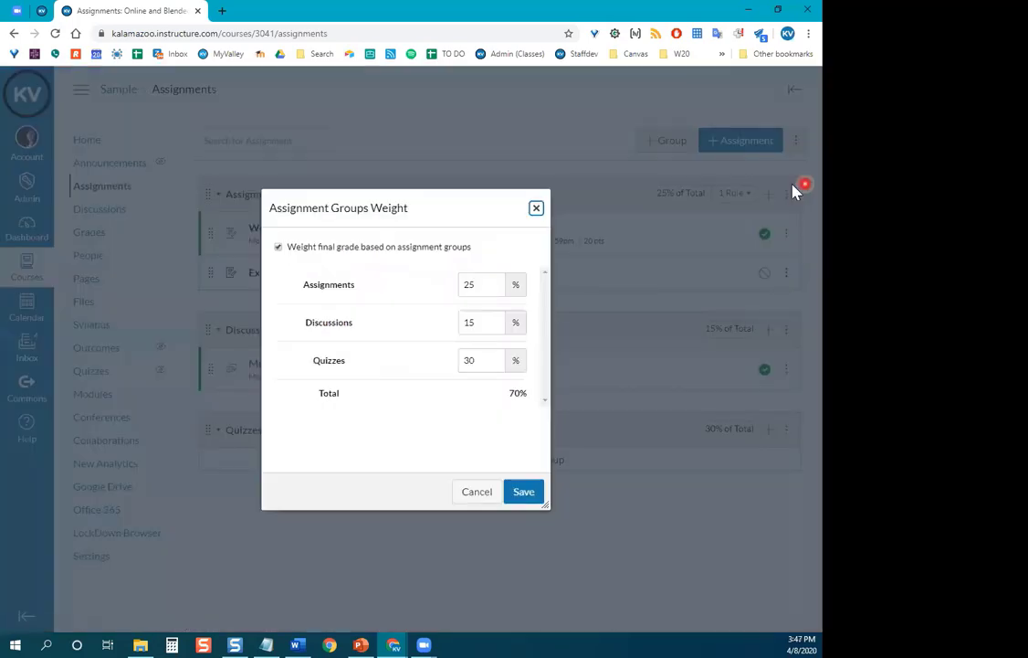
click(280, 248)
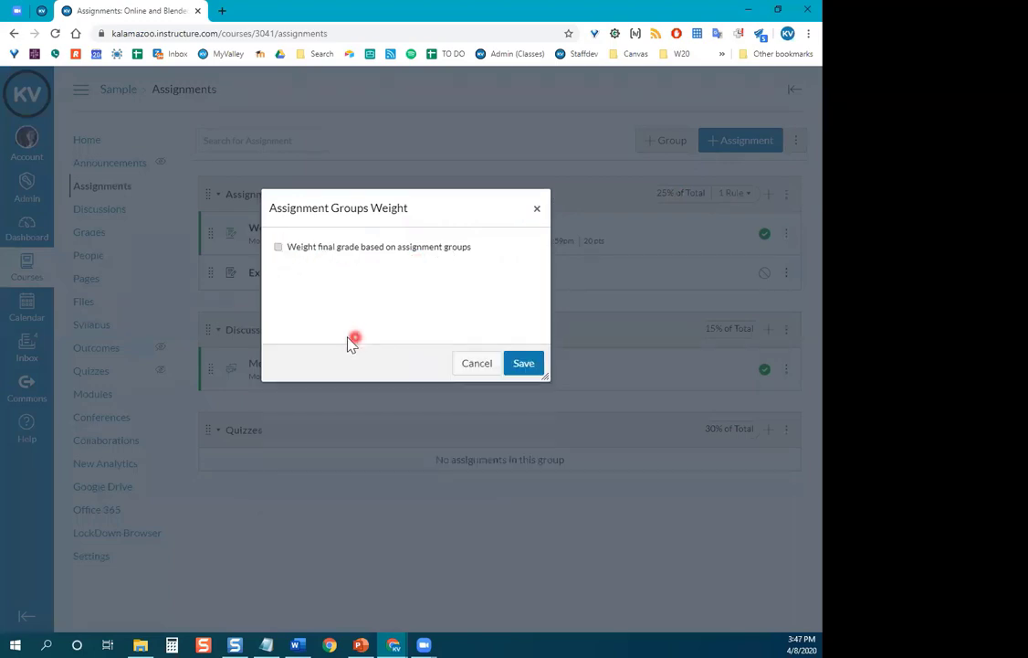
click(280, 248)
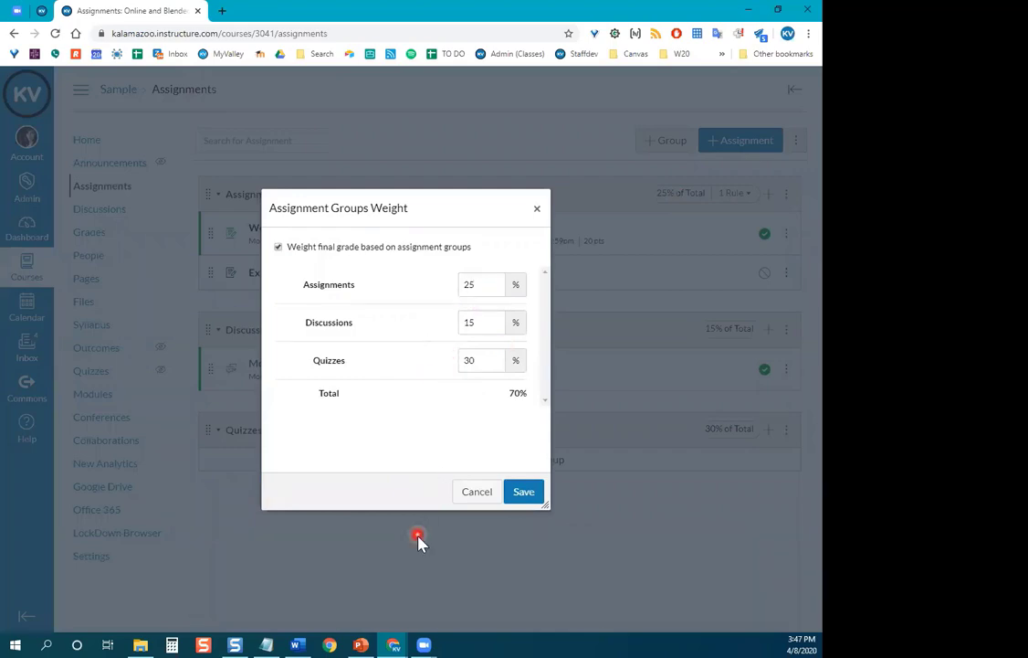
click(536, 498)
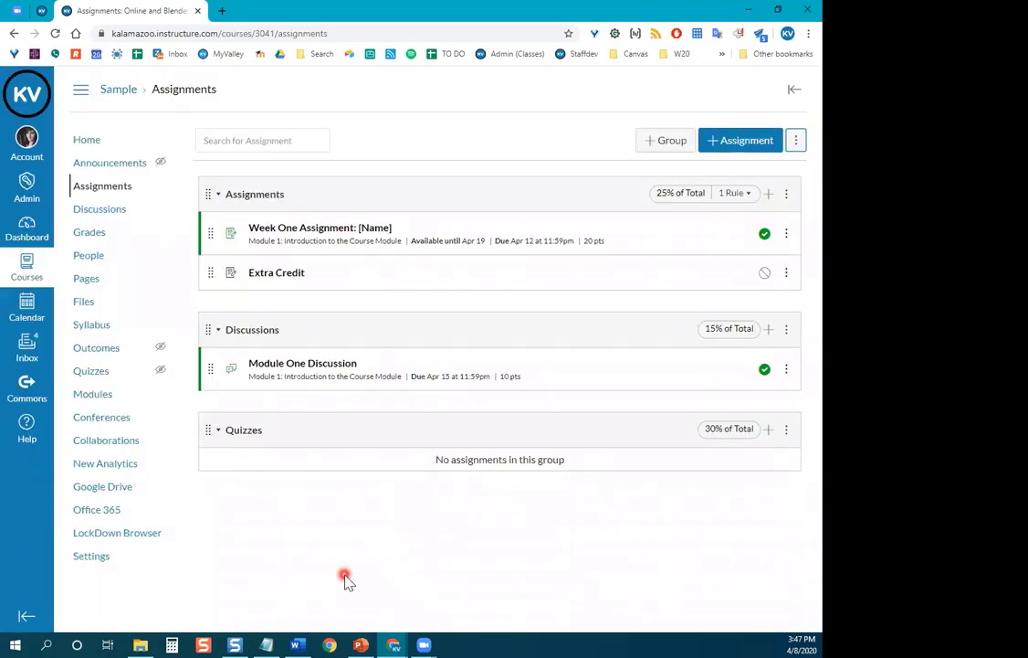
key(alt+Tab)
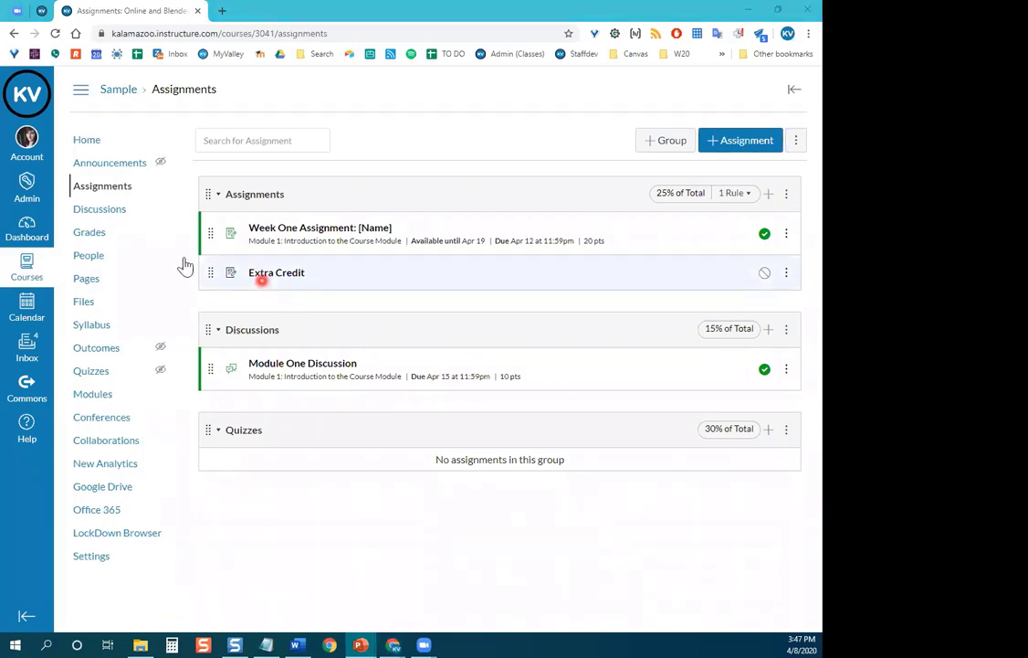
click(80, 234)
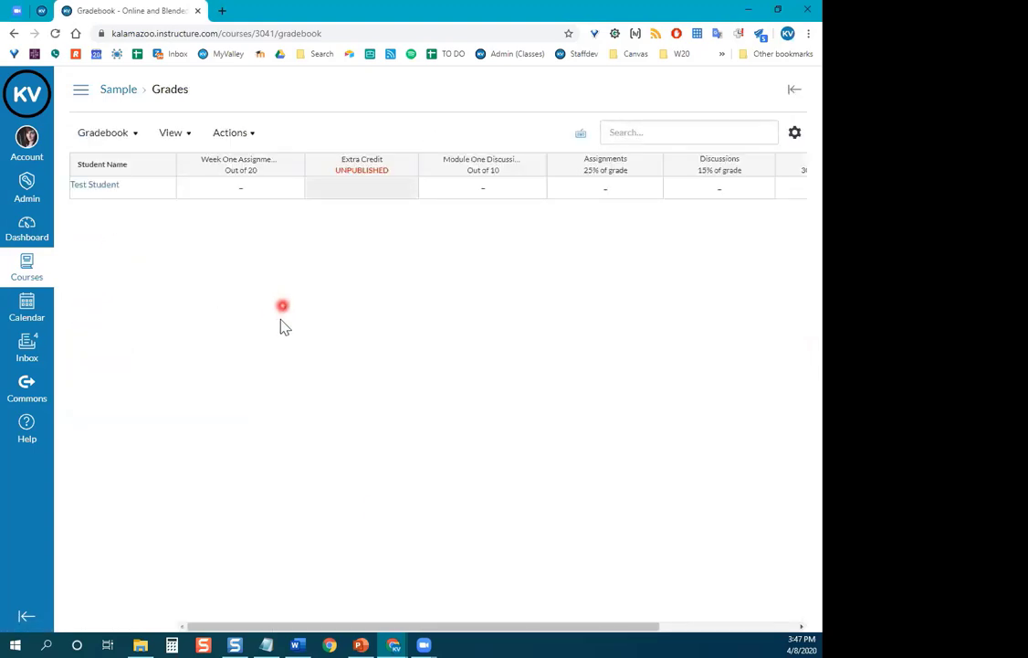
Scroll the gradebook columns and hide the course navigation to widen the gradebook.
drag(313, 626, 246, 600)
click(81, 102)
click(82, 102)
click(82, 102)
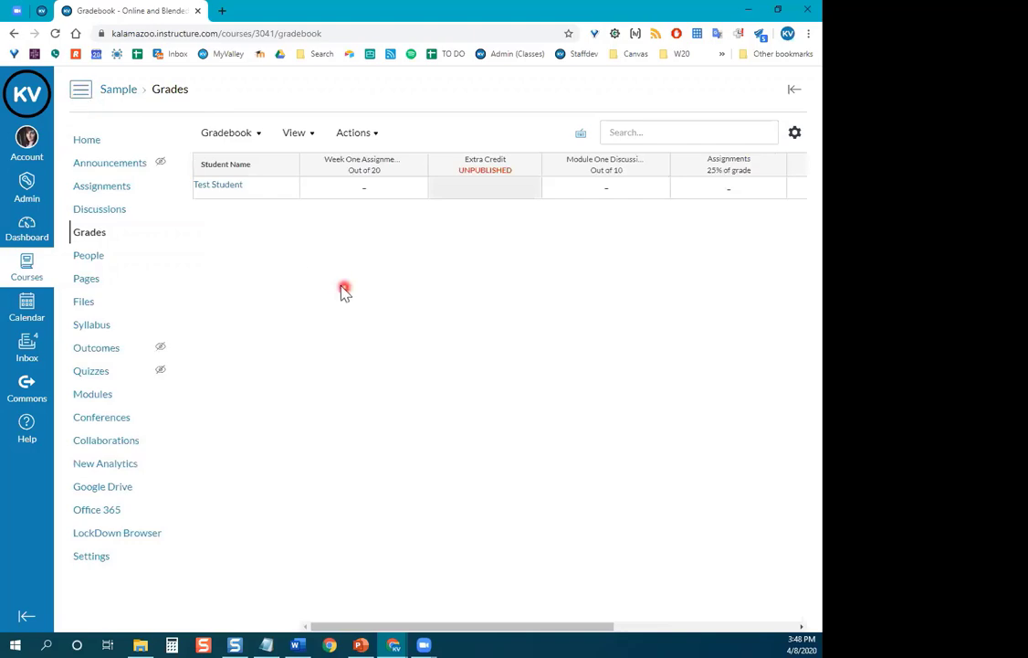
click(80, 90)
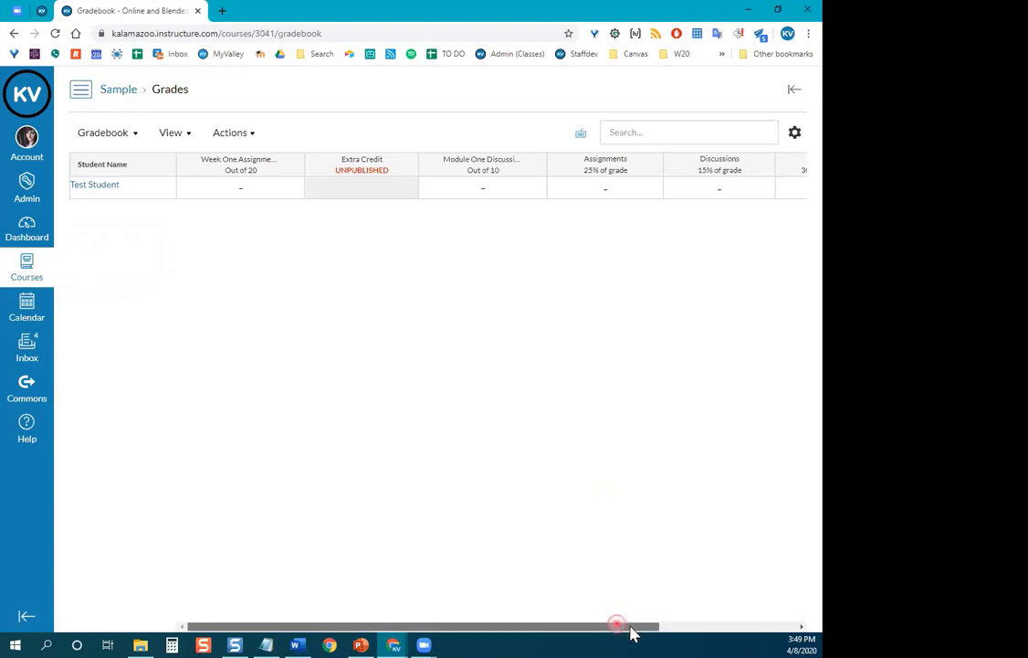
drag(633, 632, 746, 630)
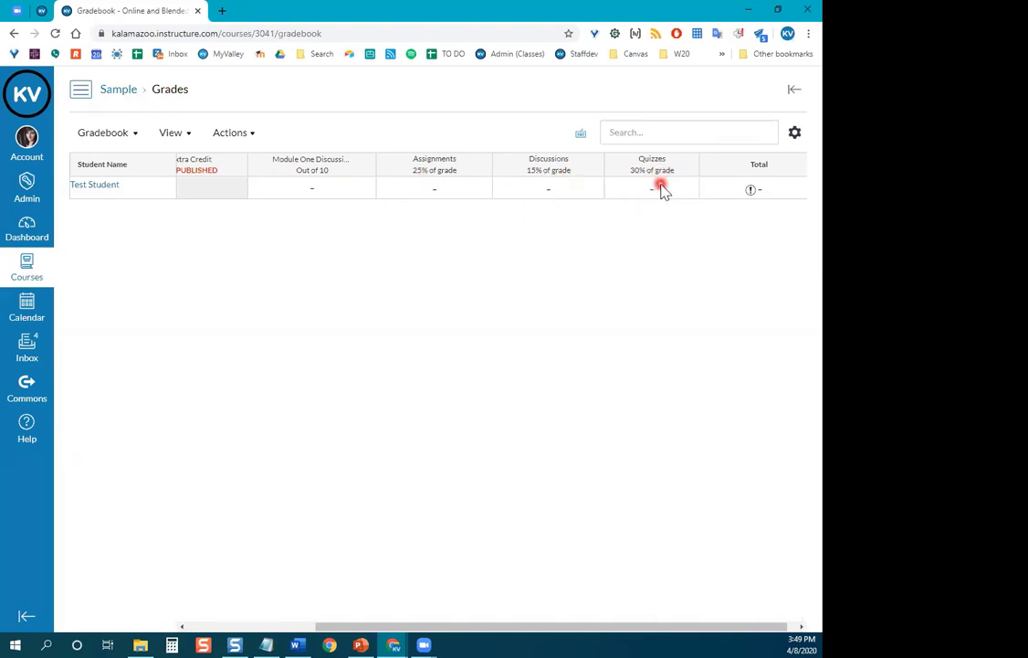
drag(737, 625, 747, 625)
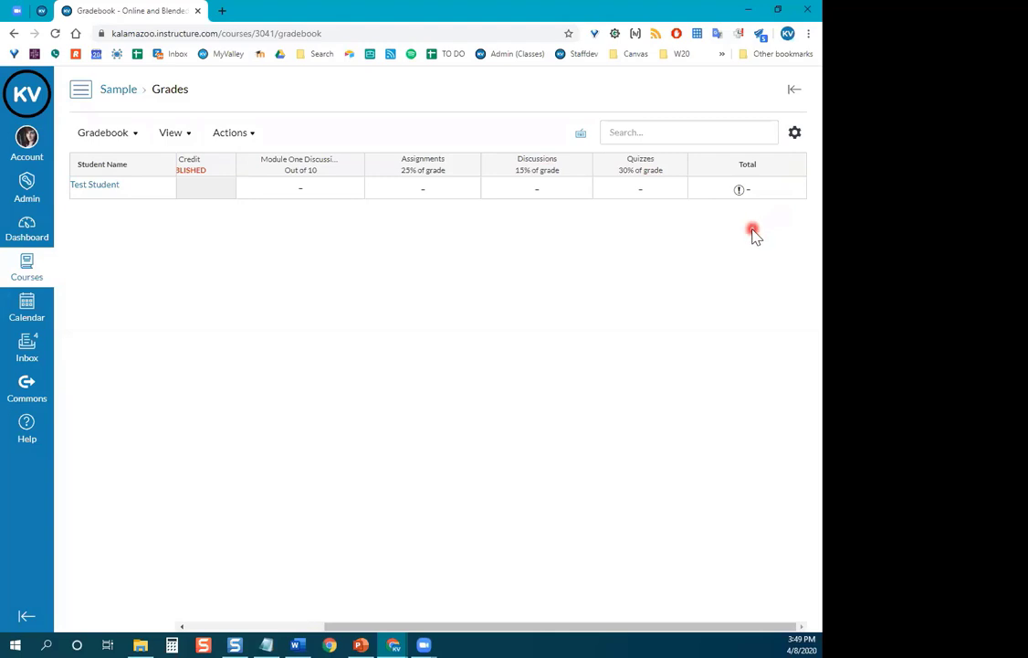
drag(754, 167, 720, 172)
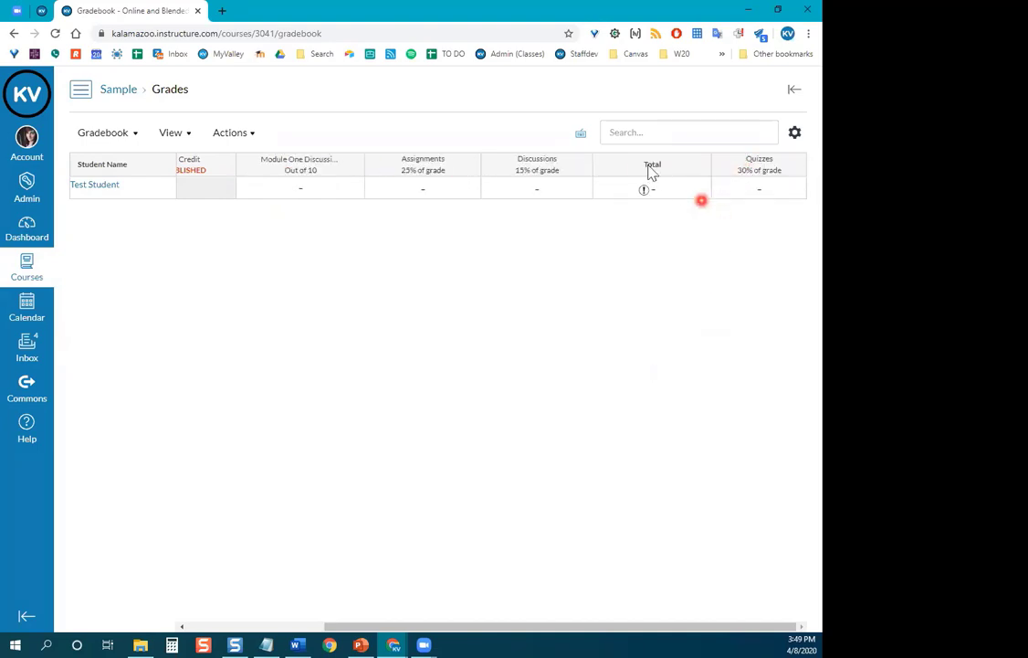
mouse_move(652, 172)
mouse_down()
mouse_move(791, 178)
mouse_move(765, 161)
mouse_move(631, 168)
mouse_move(645, 183)
mouse_up()
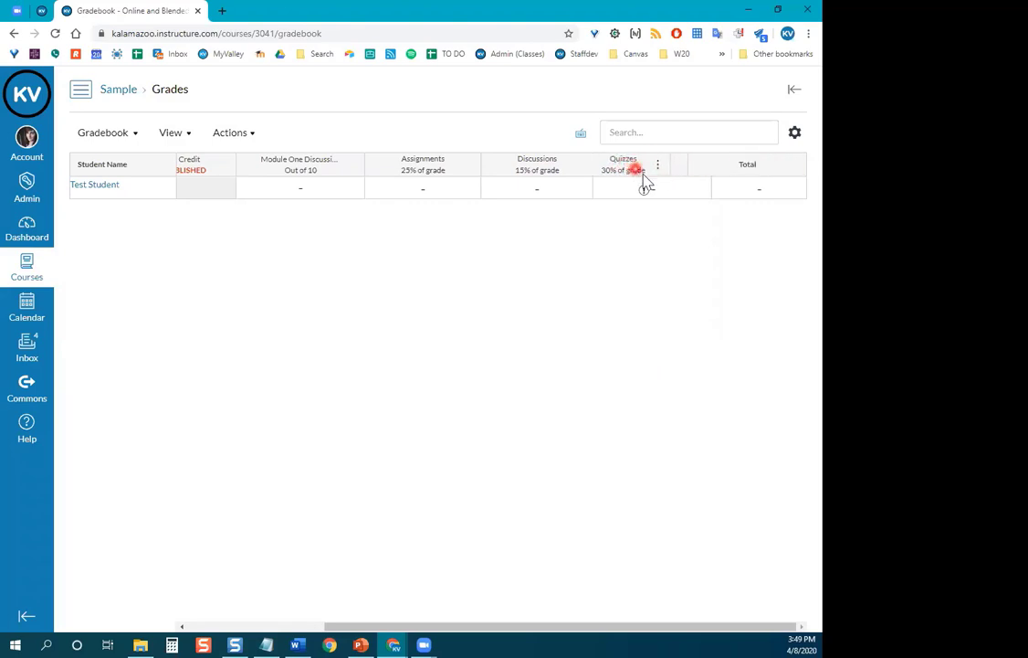
drag(617, 632, 356, 610)
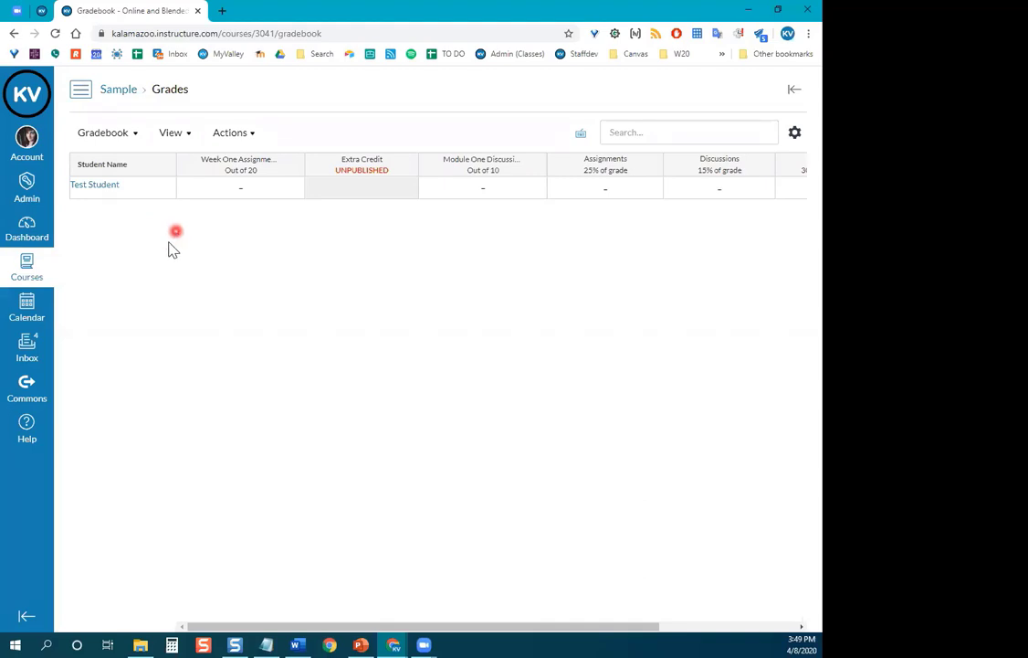
Enable the Assignment Groups and Modules filters from the gradebook View menu.
click(176, 139)
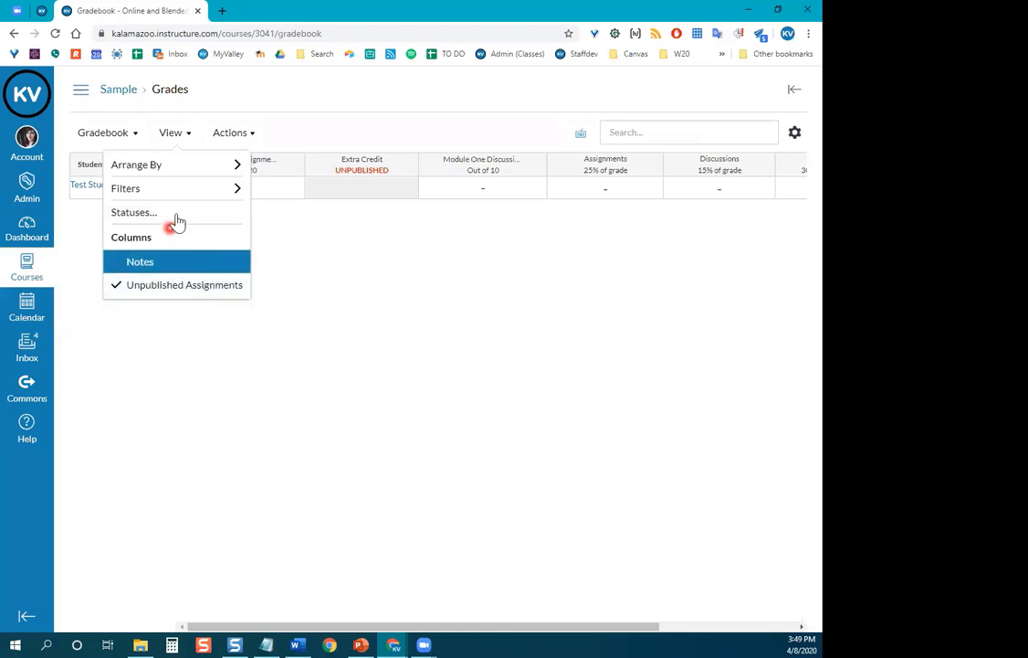
mouse_move(157, 194)
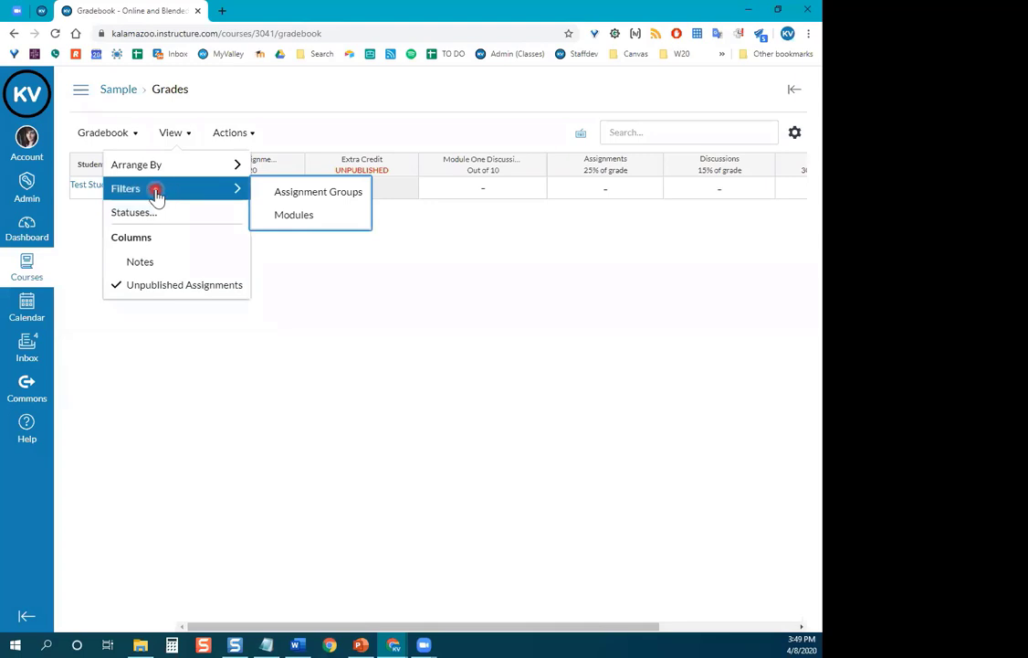
click(273, 200)
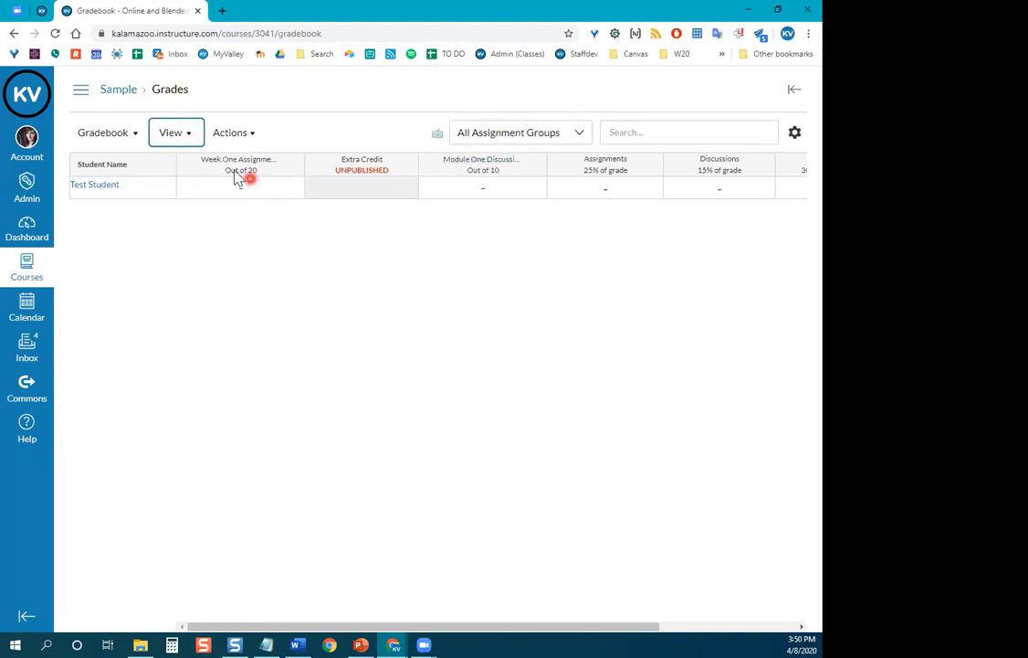
click(185, 135)
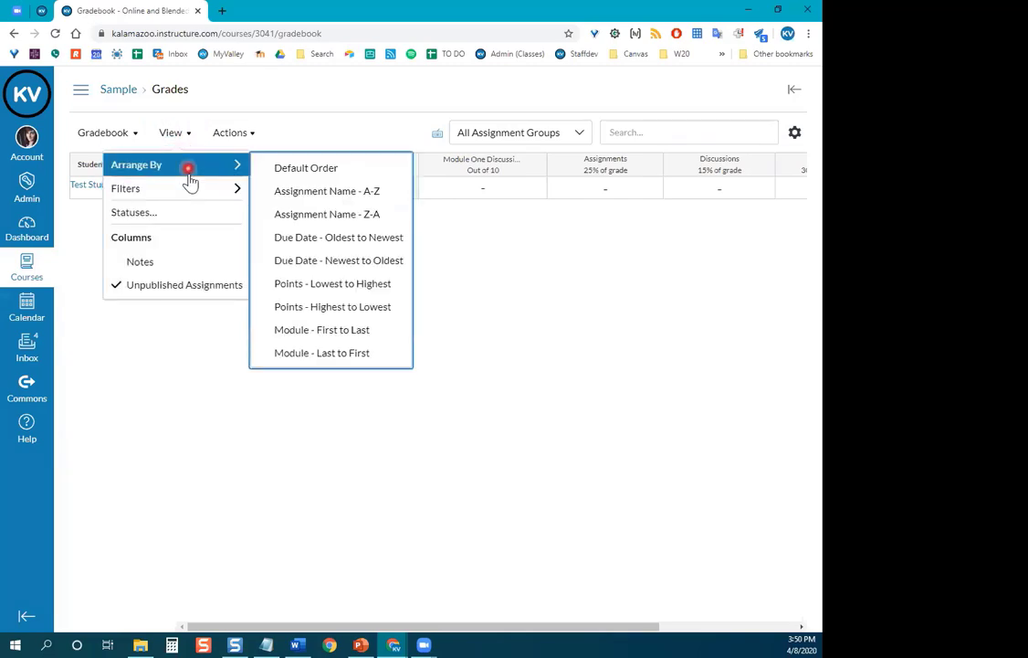
mouse_move(191, 194)
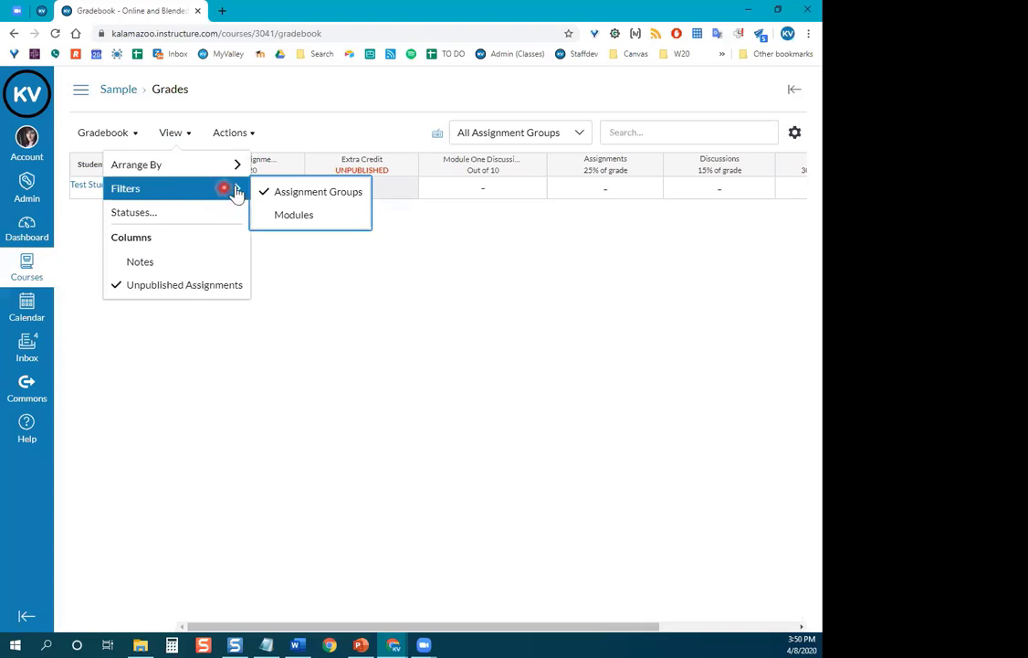
click(333, 221)
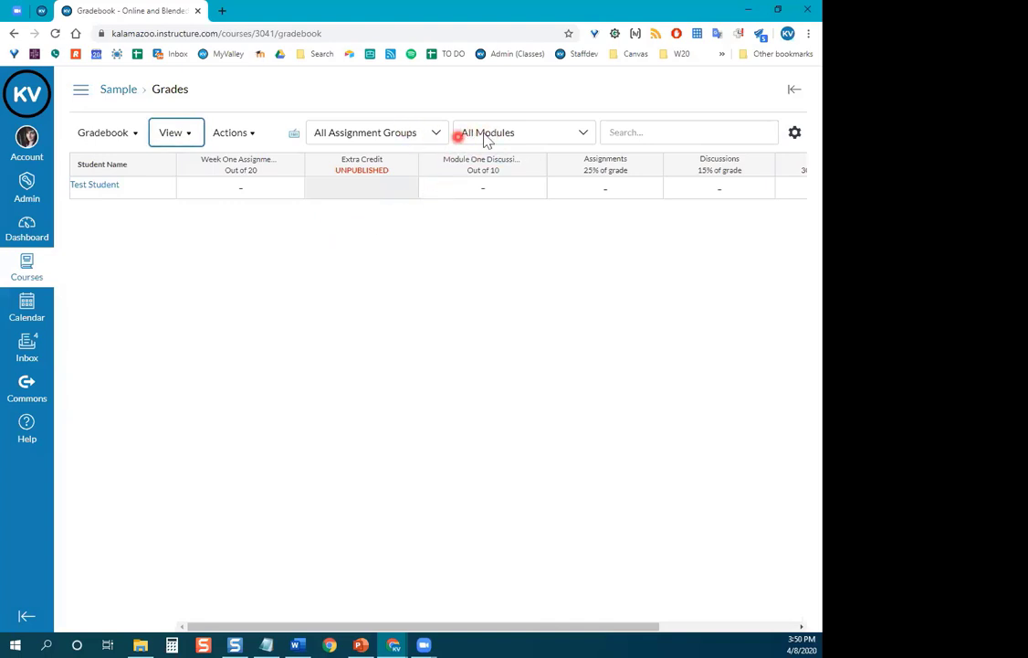
click(435, 135)
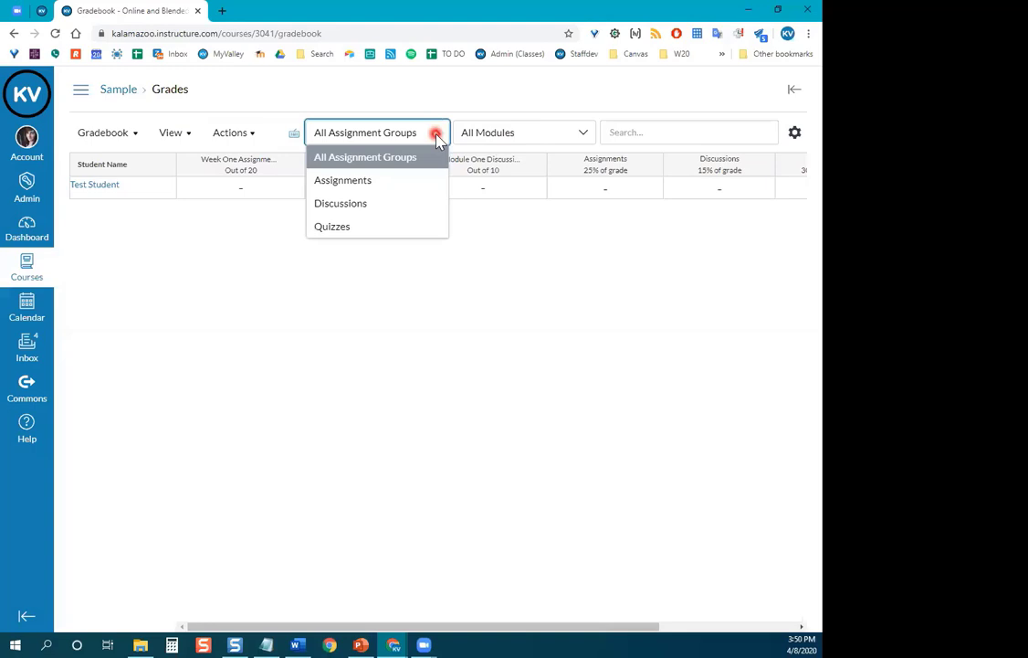
click(478, 234)
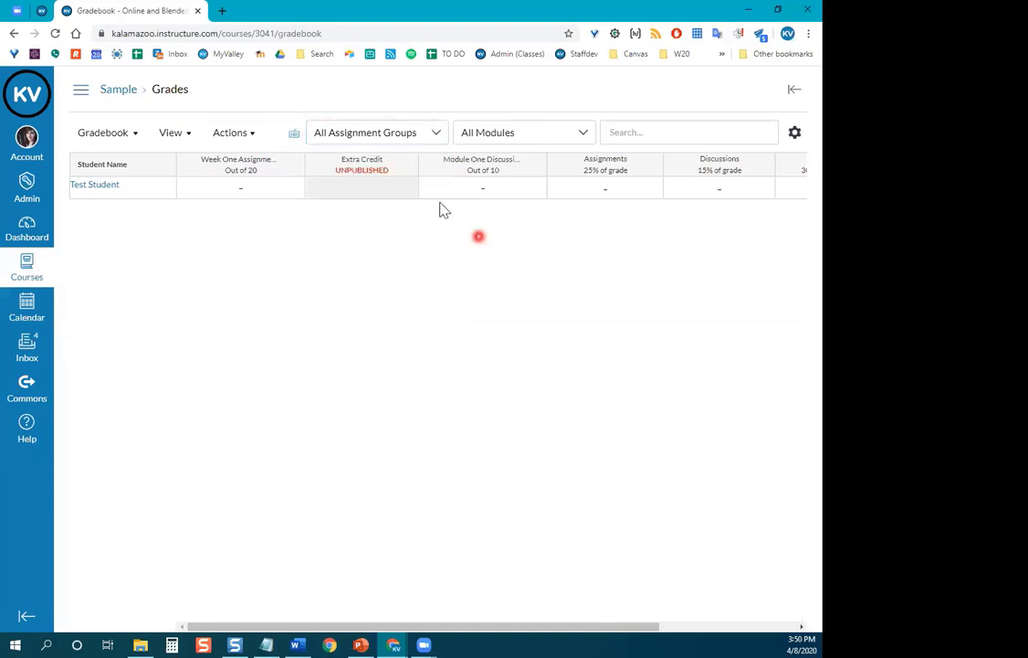
click(437, 134)
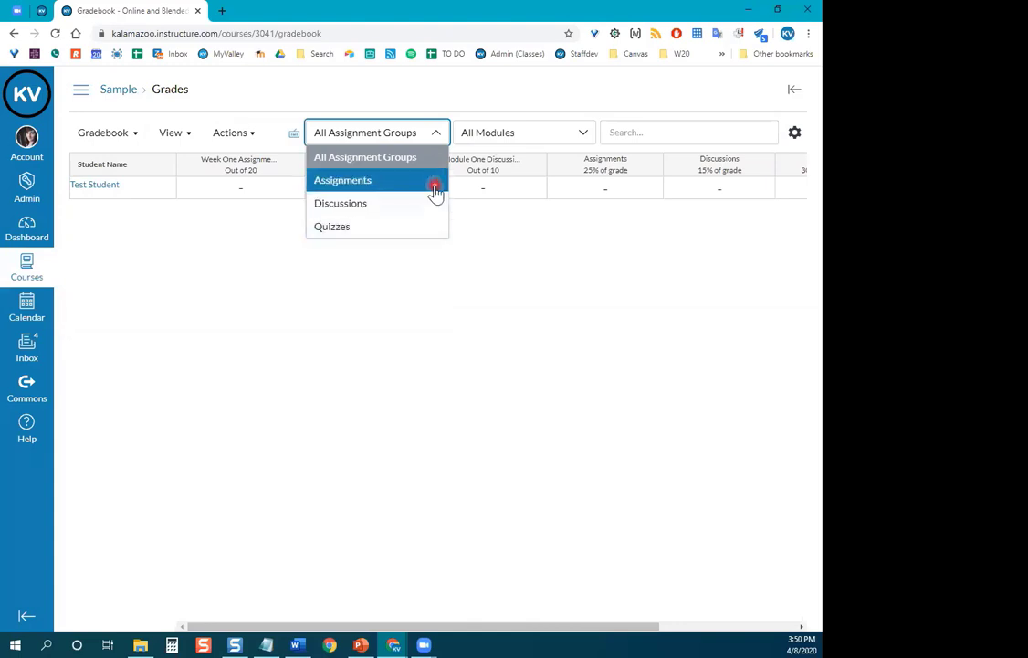
click(591, 134)
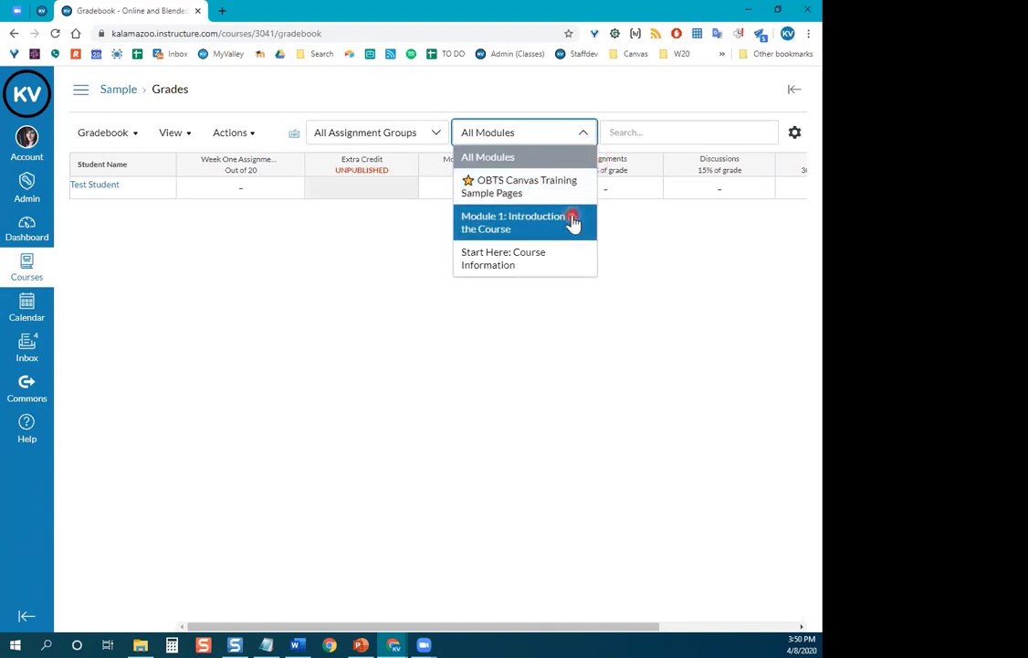
click(380, 306)
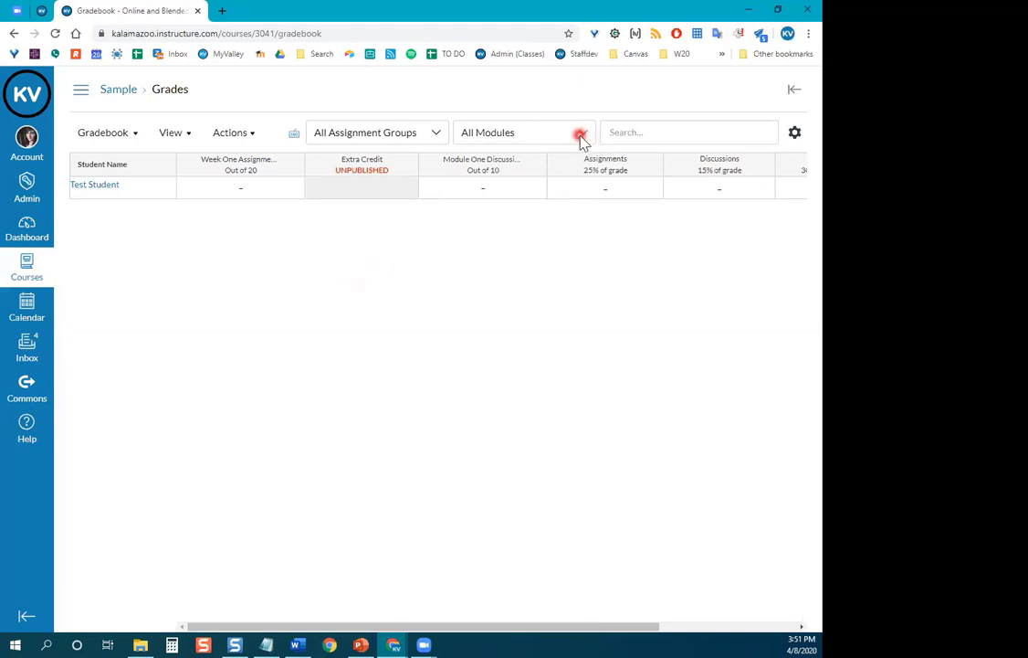
click(182, 135)
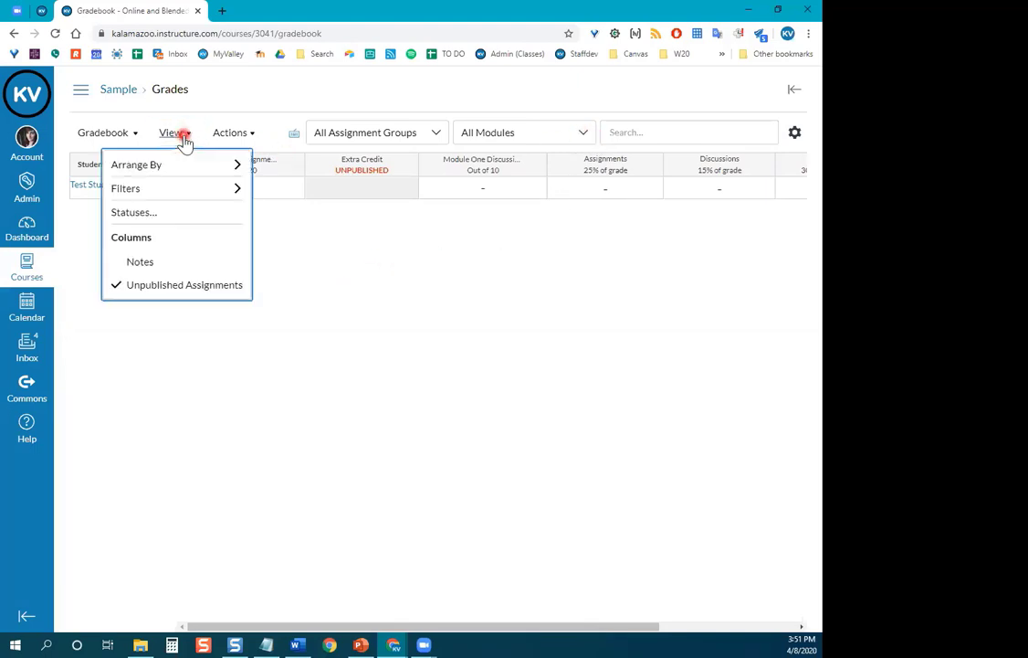
click(183, 191)
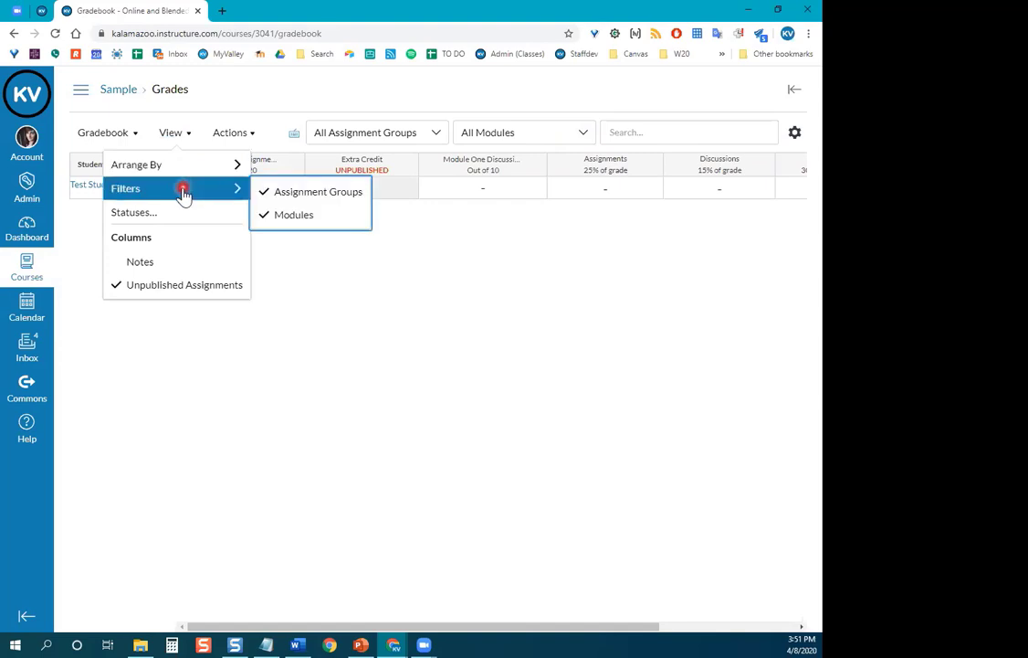
click(435, 263)
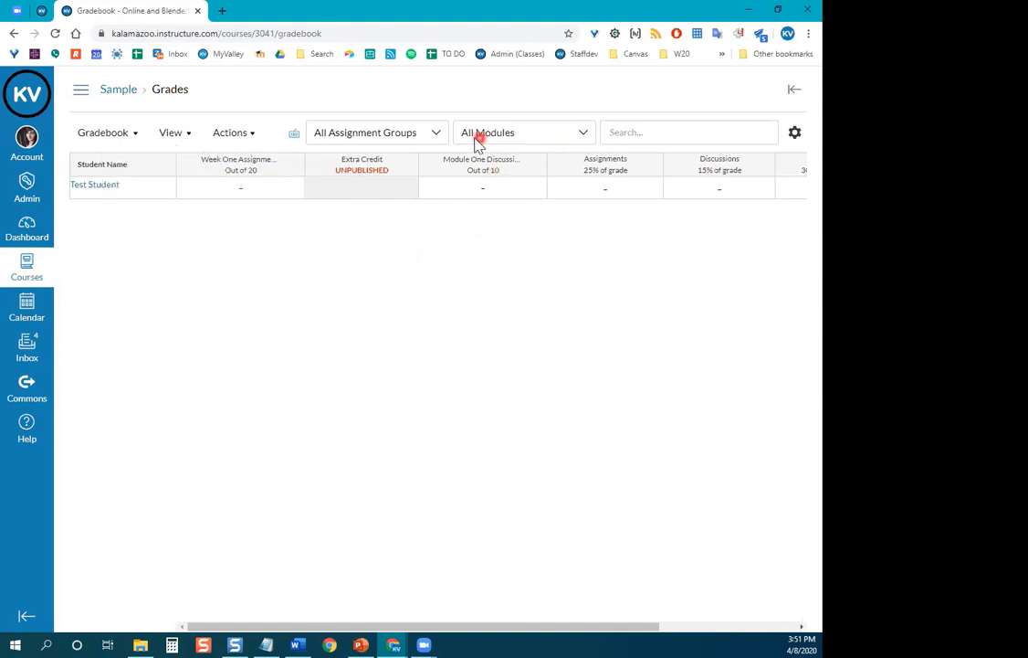
click(587, 133)
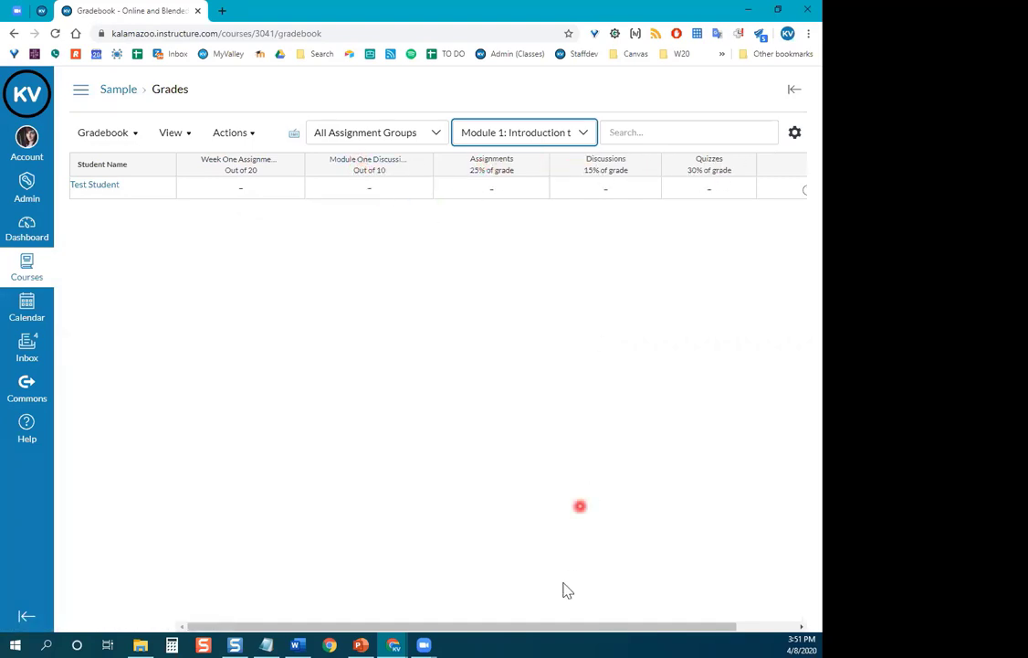
drag(560, 629, 638, 630)
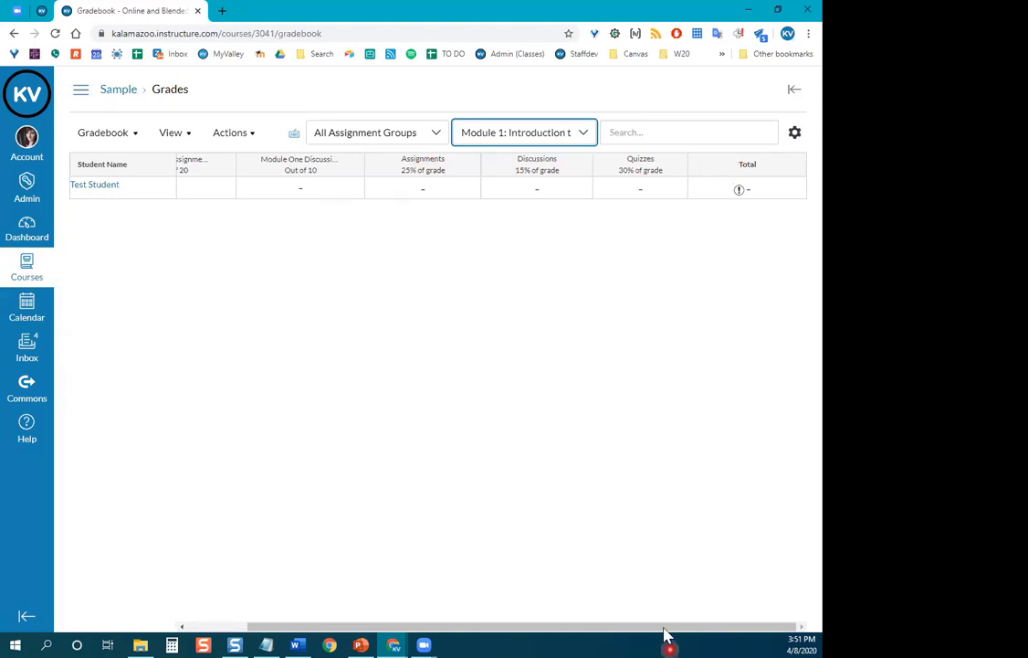
drag(665, 628, 437, 628)
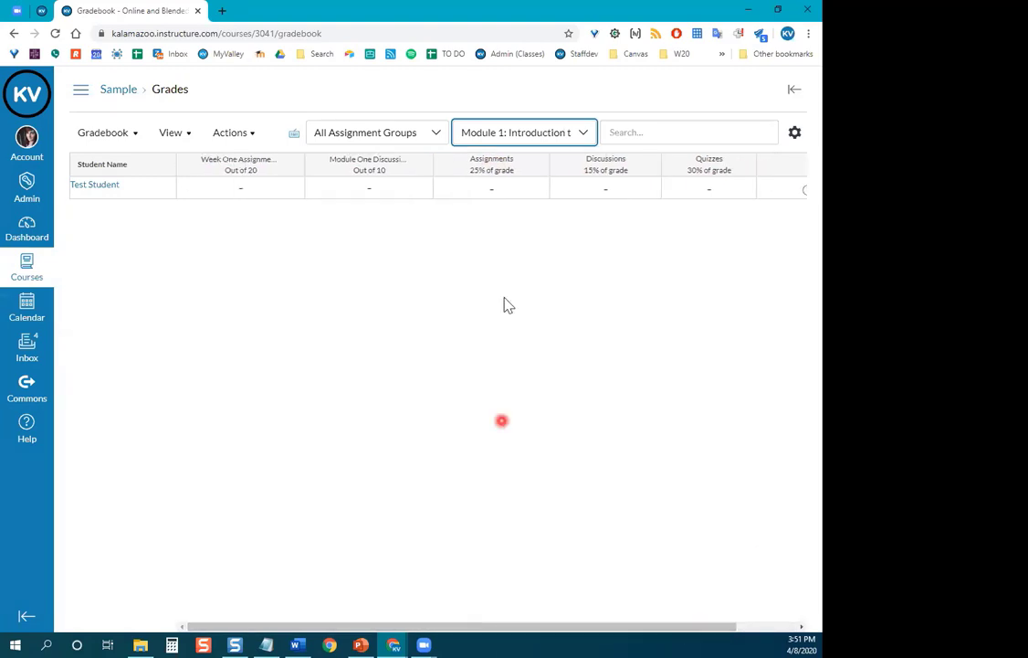
click(582, 132)
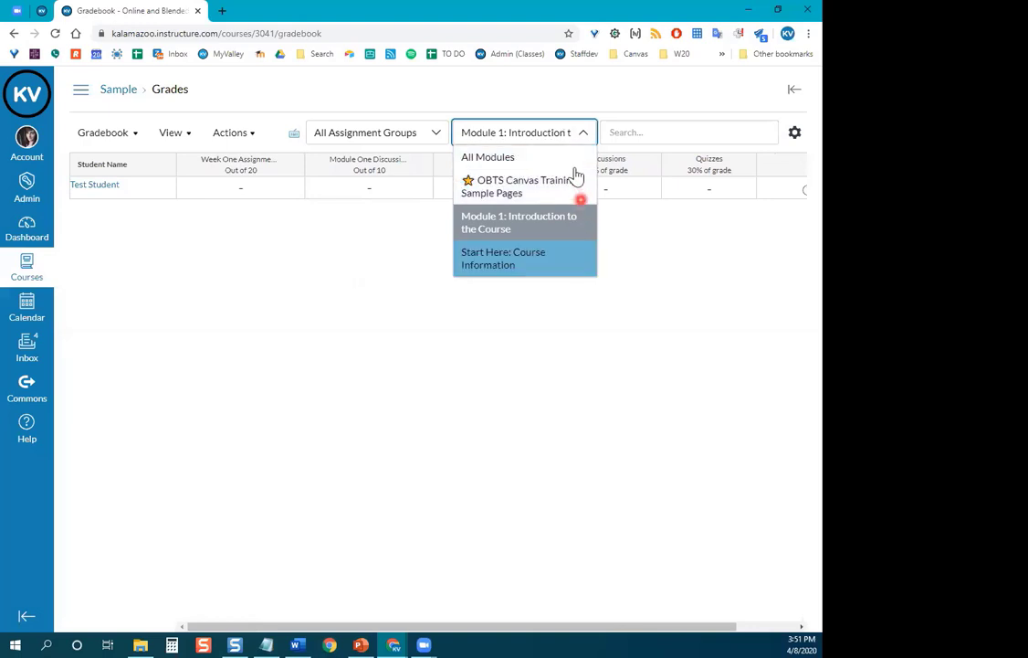
click(574, 163)
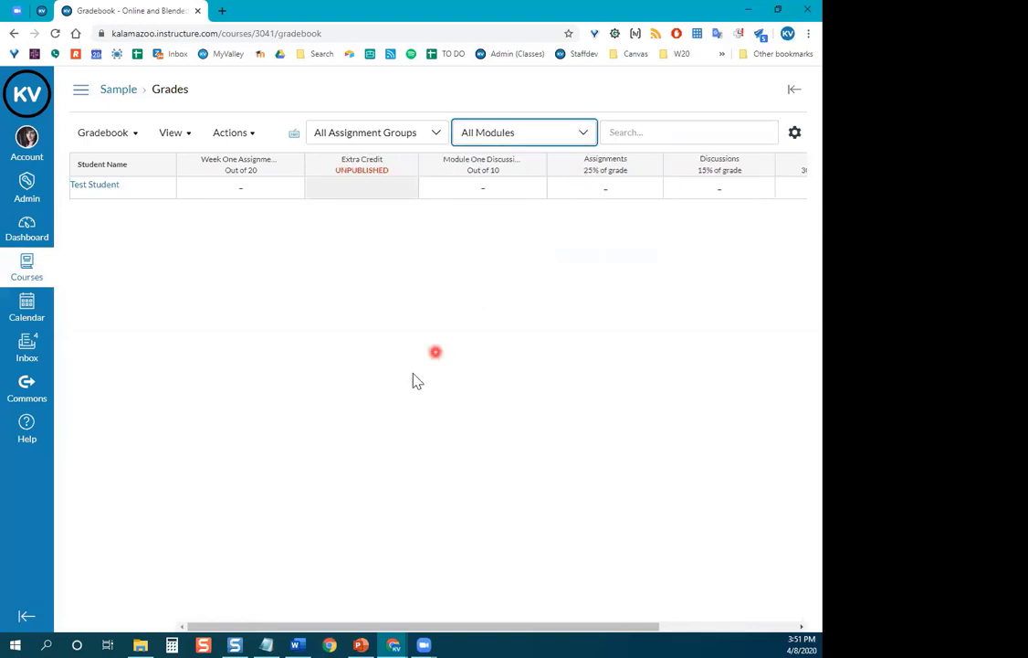
click(437, 134)
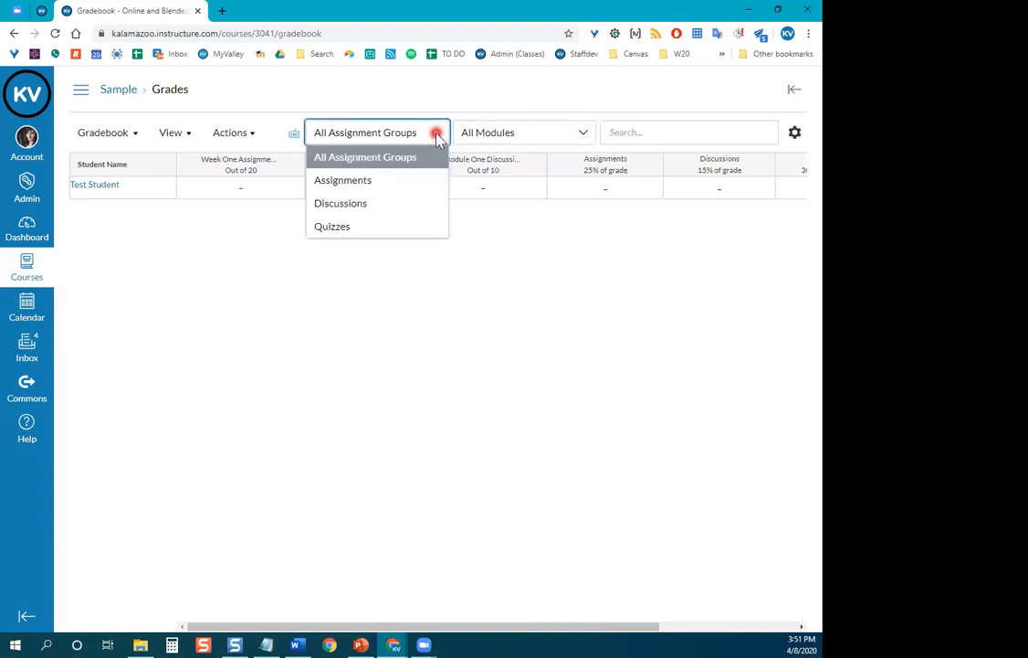
click(429, 204)
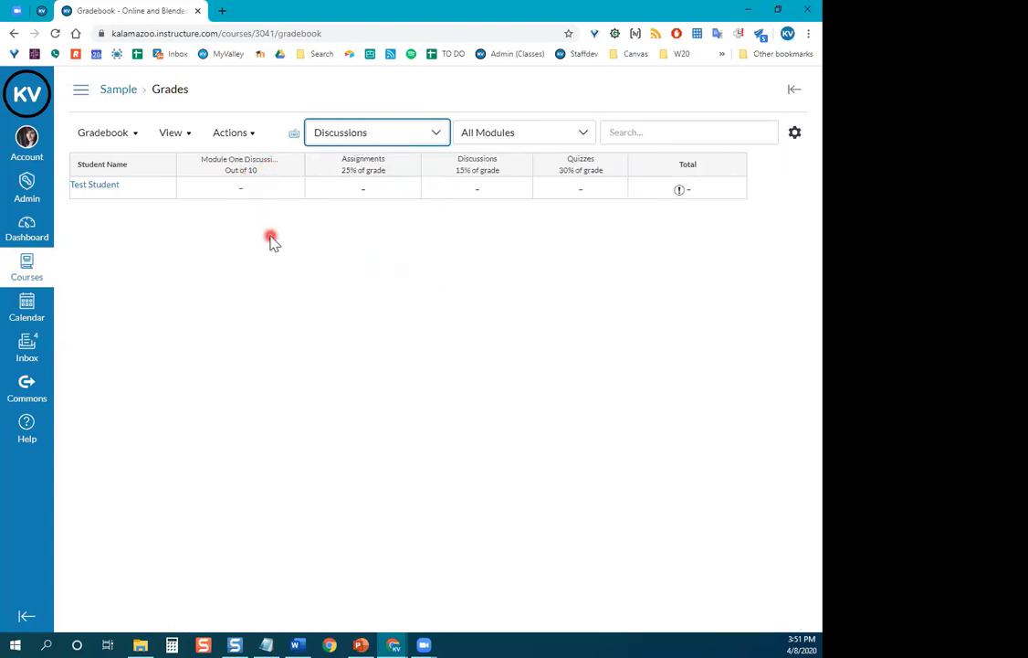
click(431, 134)
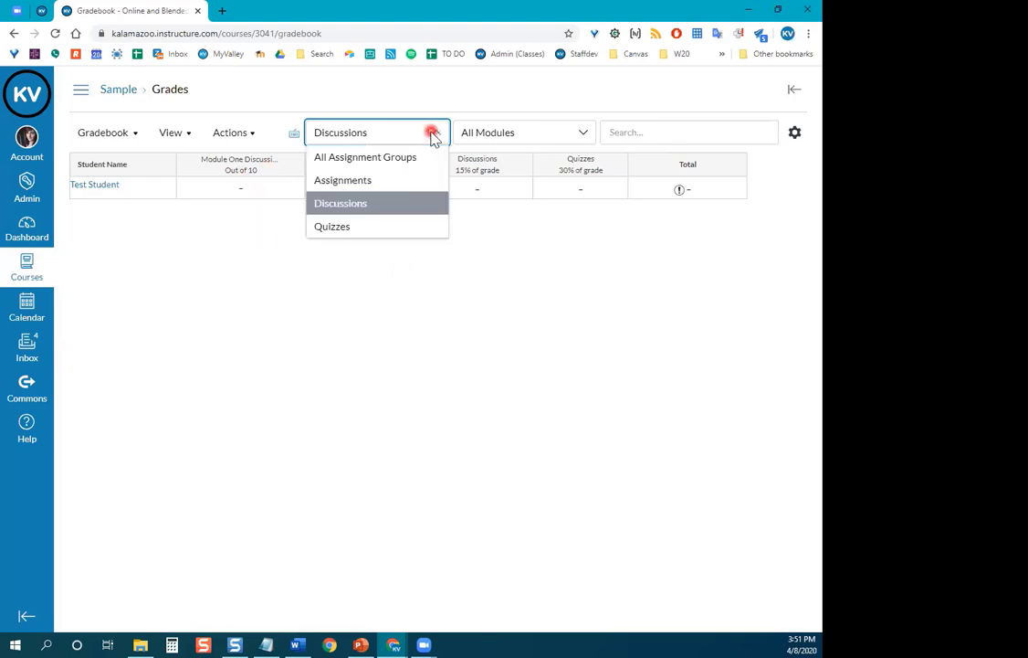
click(415, 229)
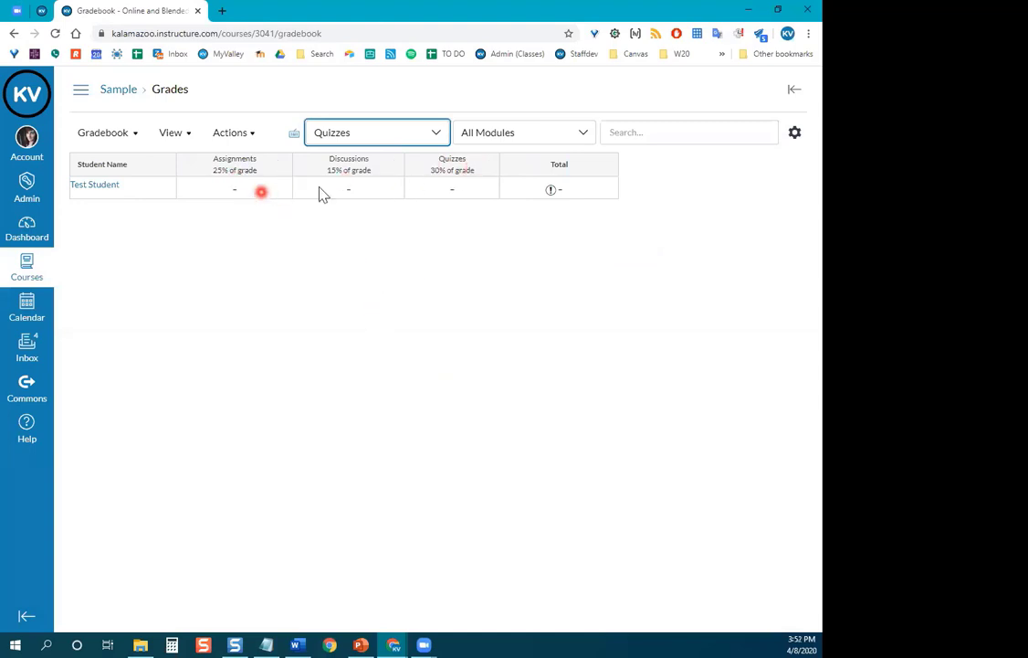
click(438, 135)
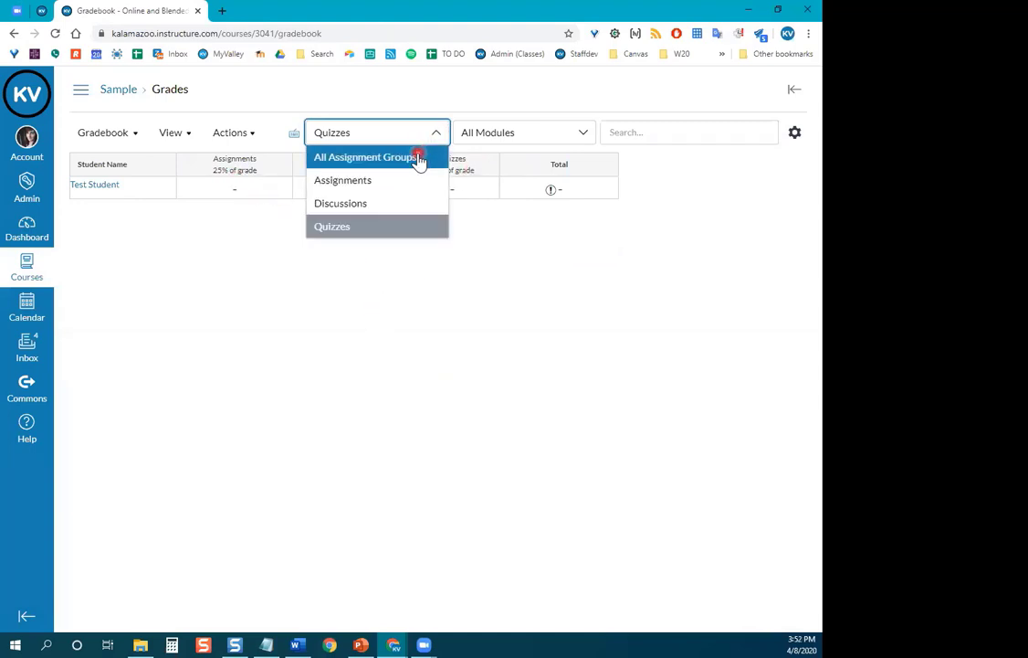
click(438, 159)
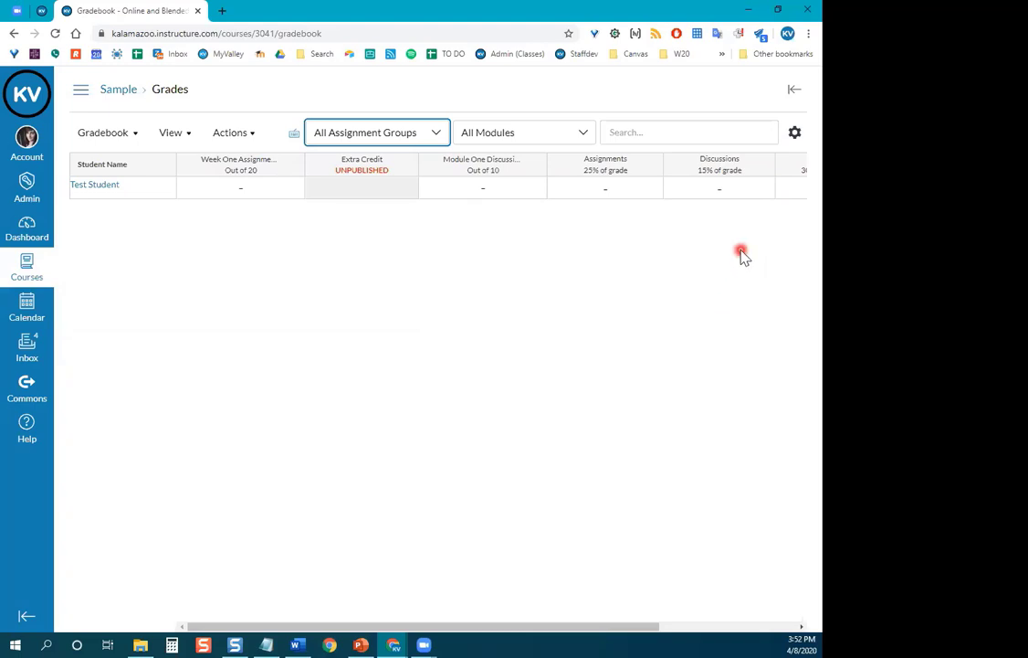
Turn on an automatic 0% grade for missing submissions in Gradebook Settings.
click(797, 137)
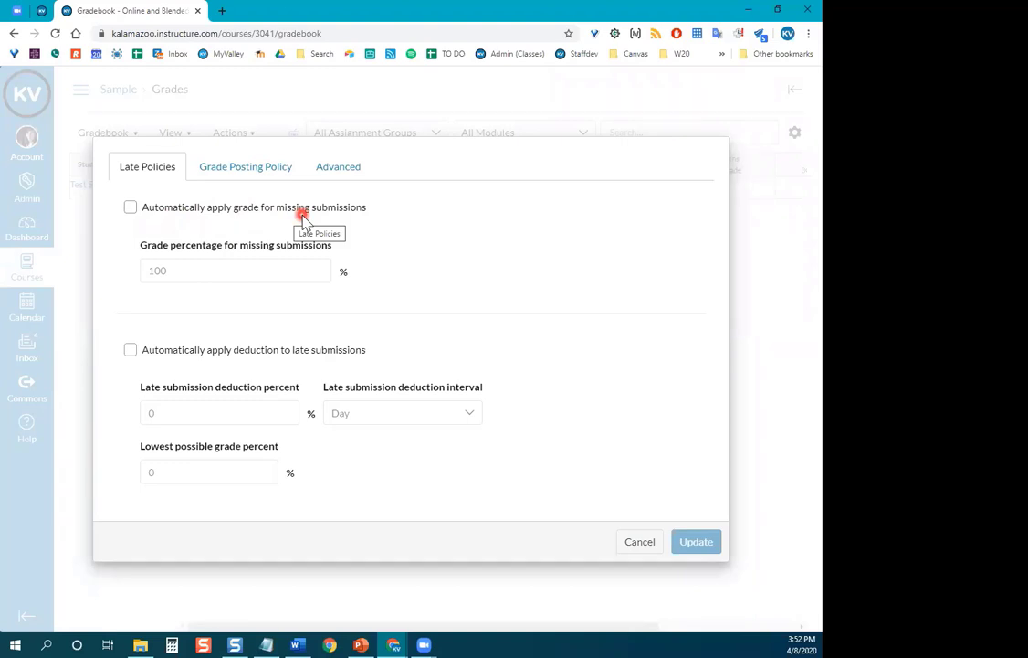
click(130, 208)
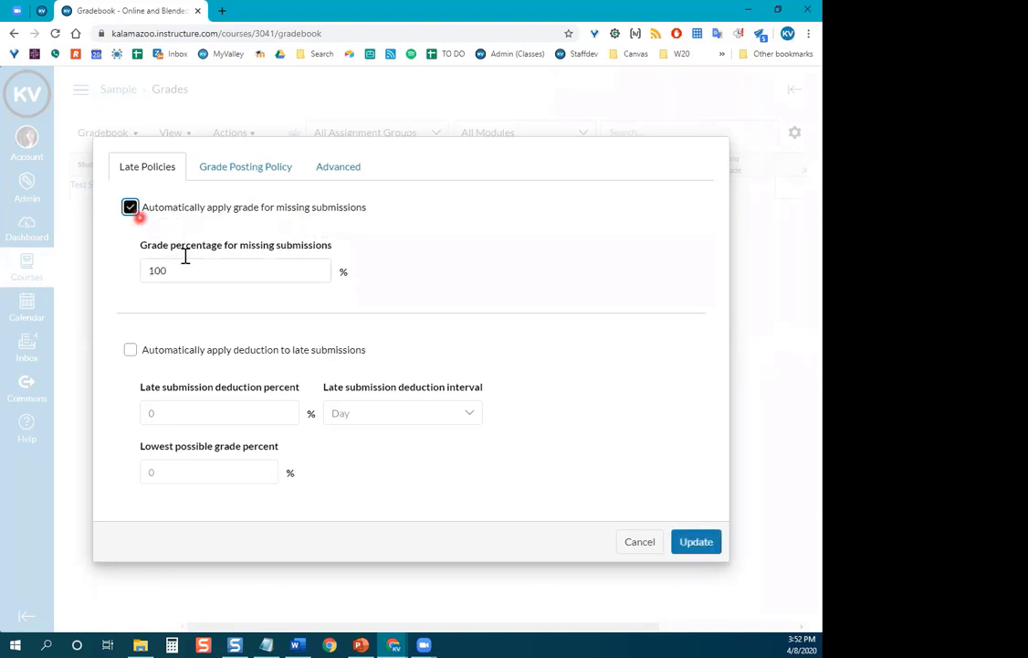
double_click(133, 271)
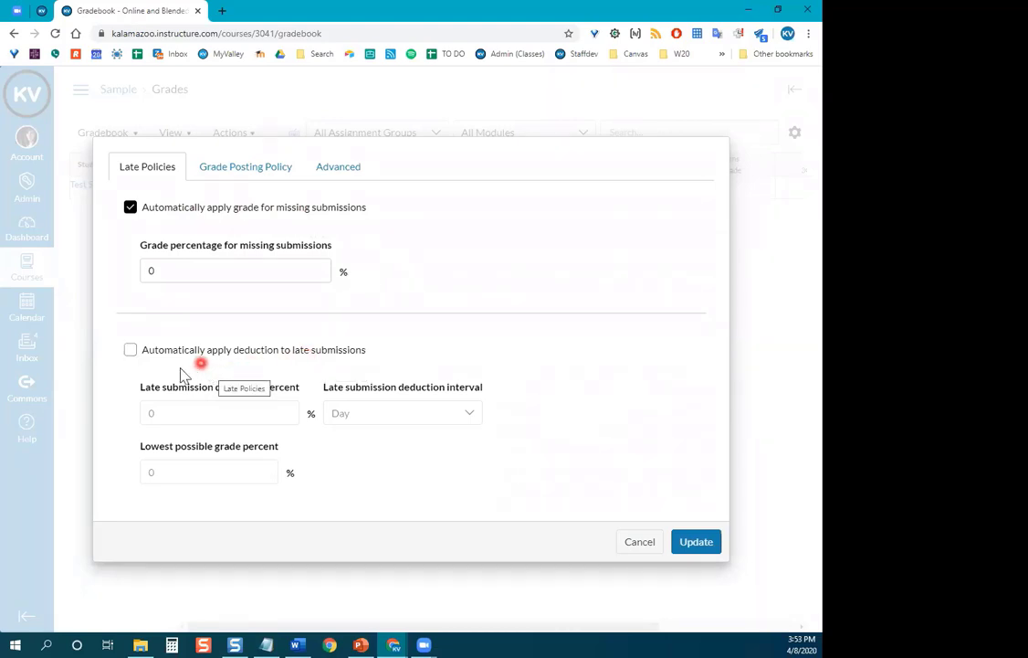
Deduct 10% per day from late submissions, lowest grade 0%, and save the policies.
click(130, 351)
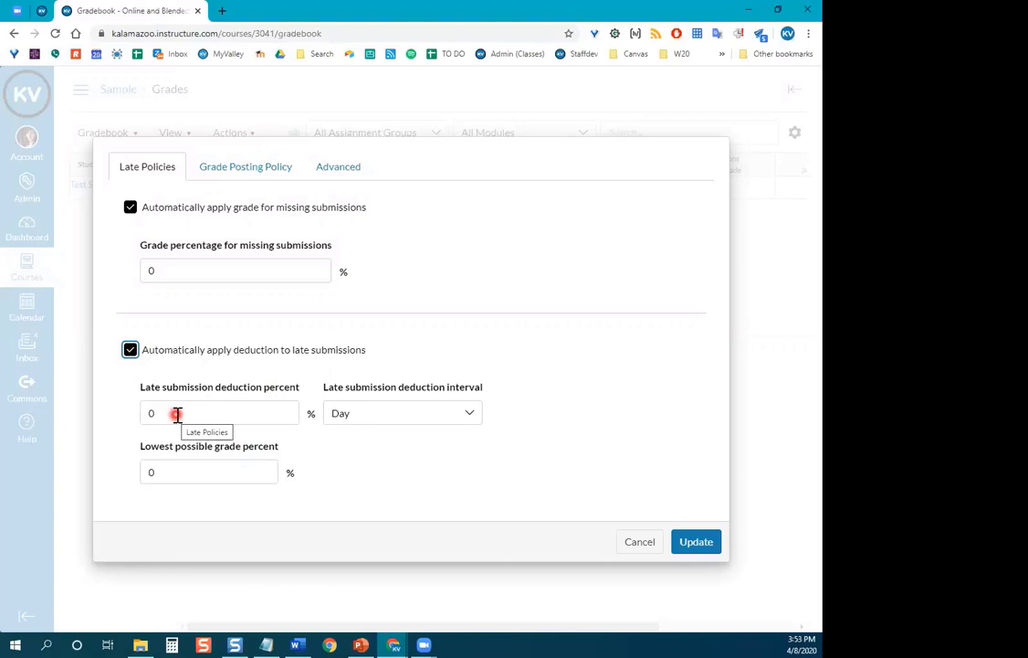
drag(174, 412, 142, 411)
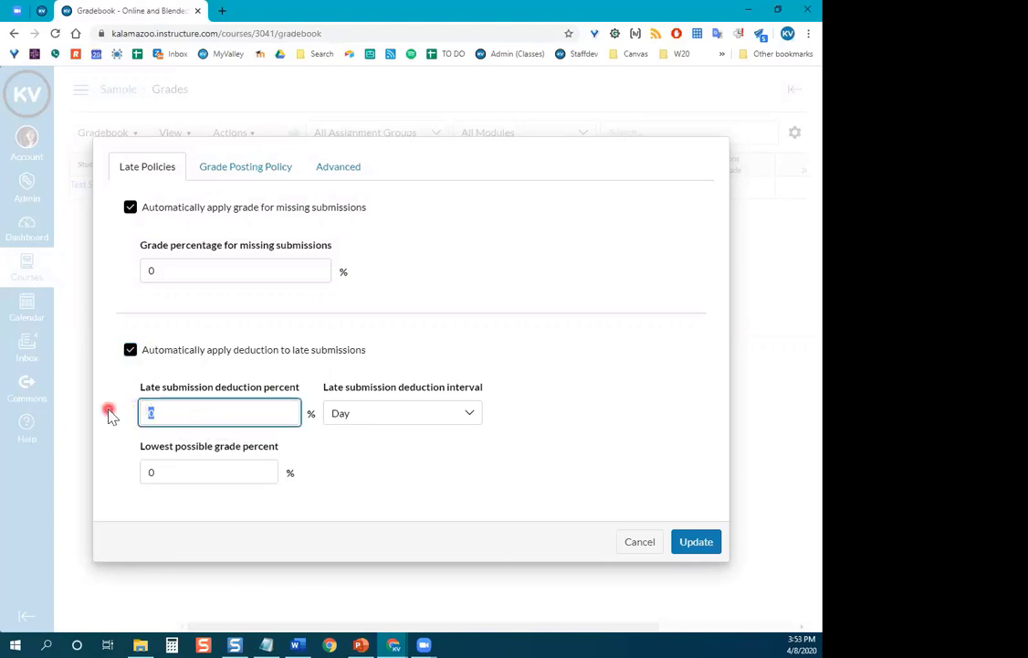
text(10)
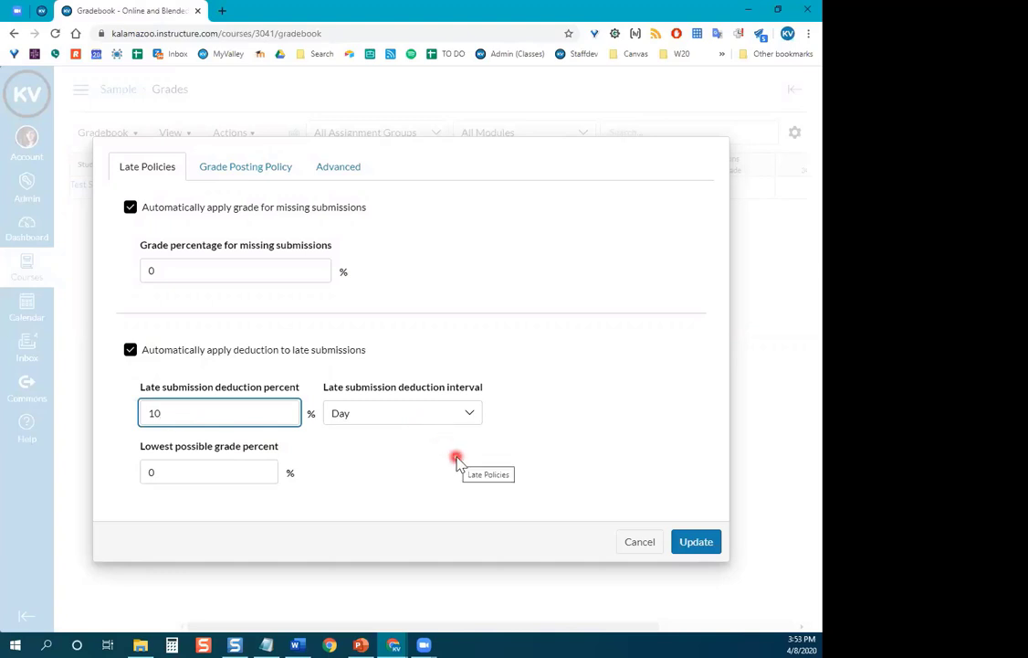
click(471, 415)
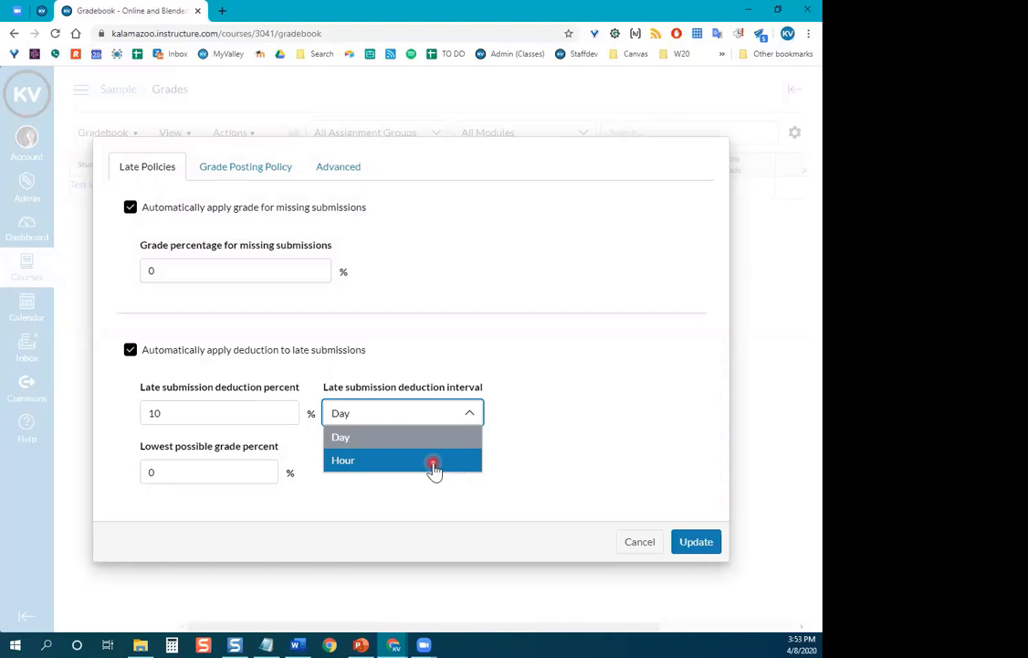
click(383, 496)
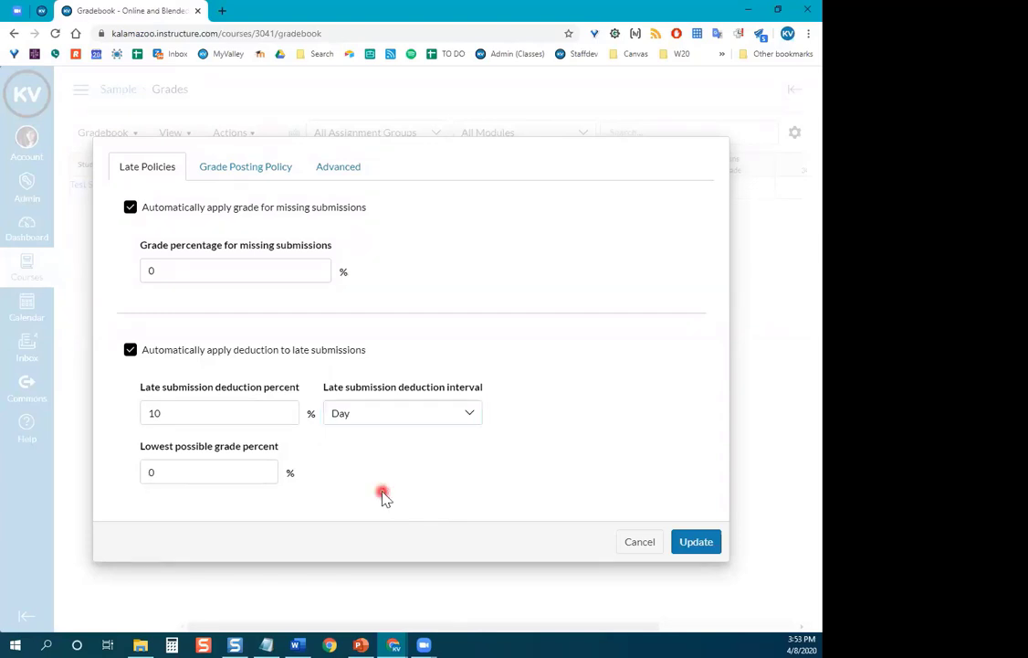
double_click(155, 474)
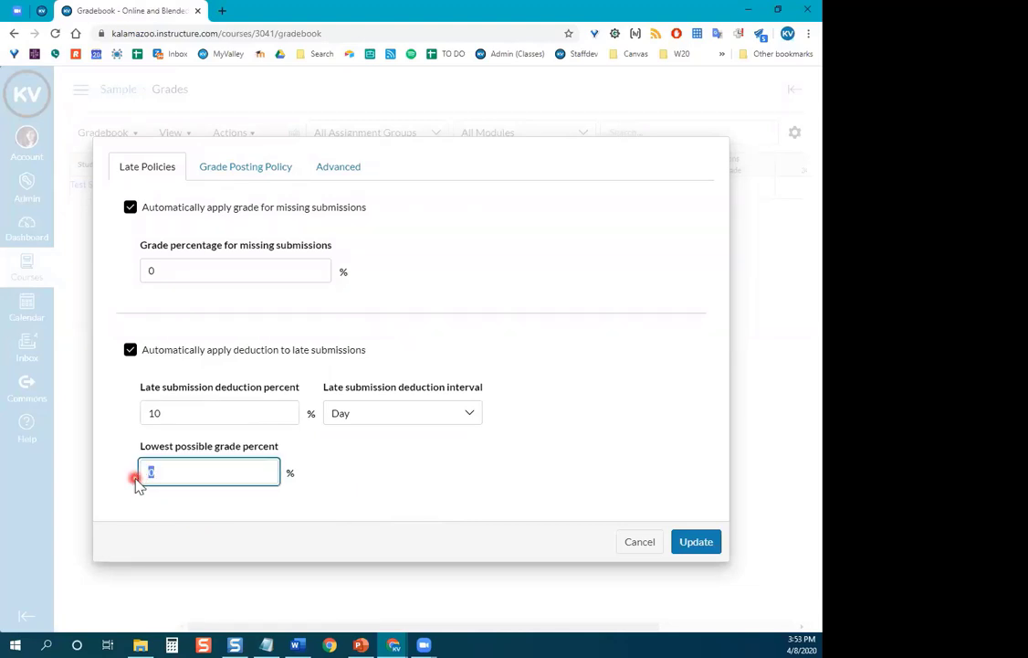
click(346, 474)
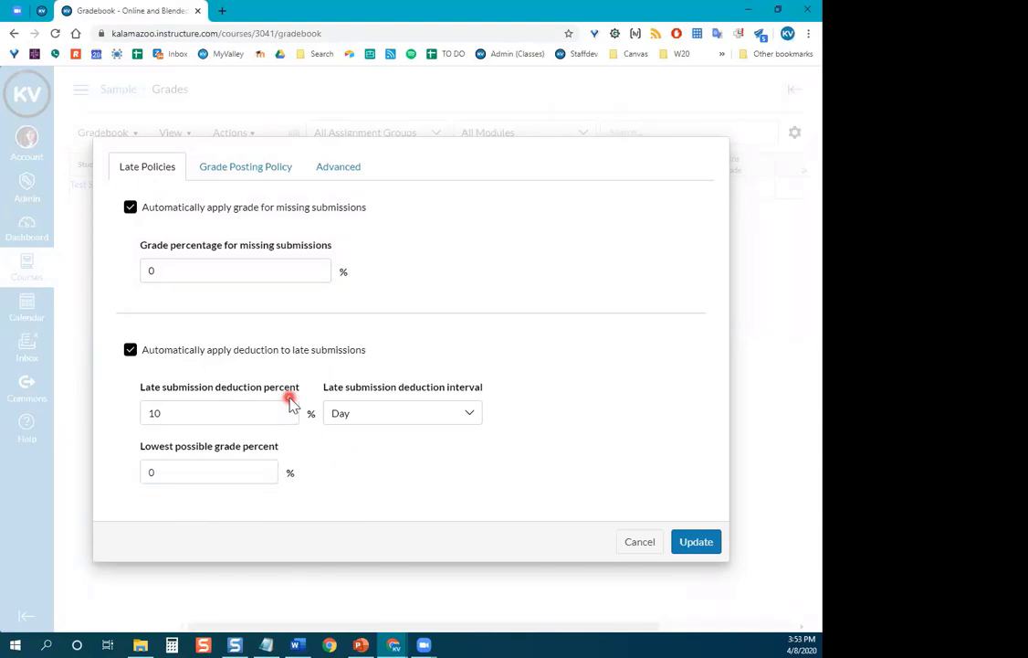
click(711, 543)
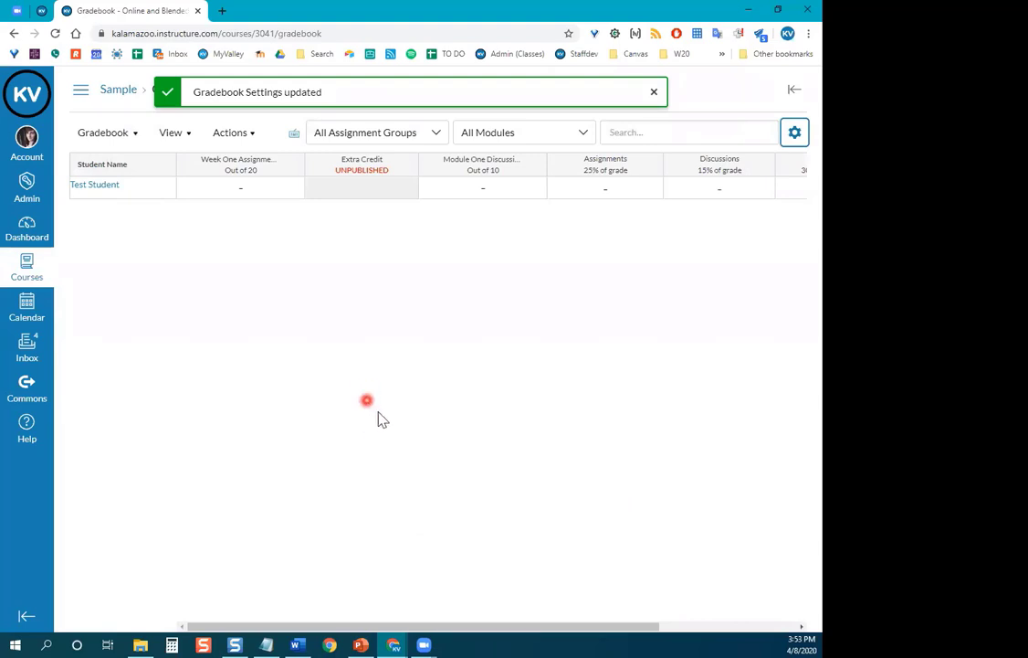
Reopen Gradebook Settings on the Grade Posting Policy tab.
click(797, 134)
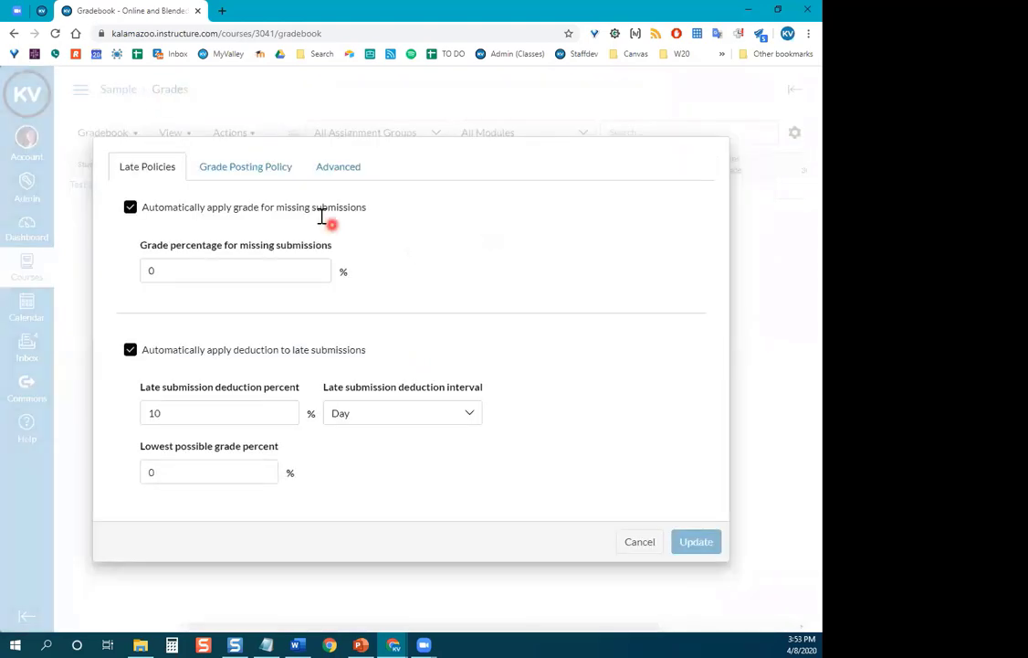
click(238, 171)
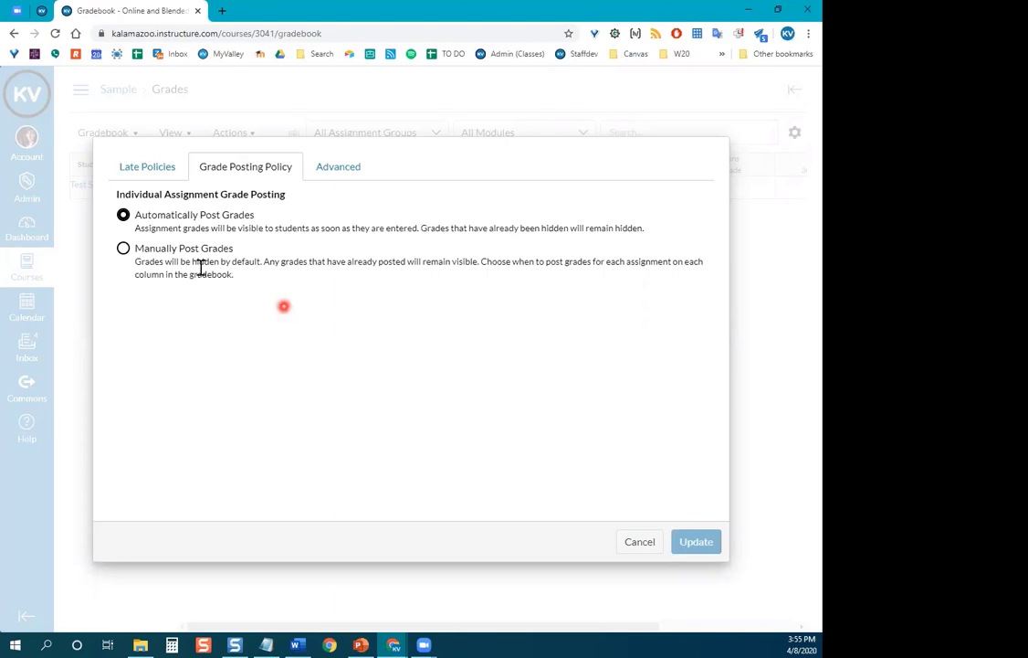
Switch grade posting to Manually Post Grades and go to the Advanced settings.
click(124, 249)
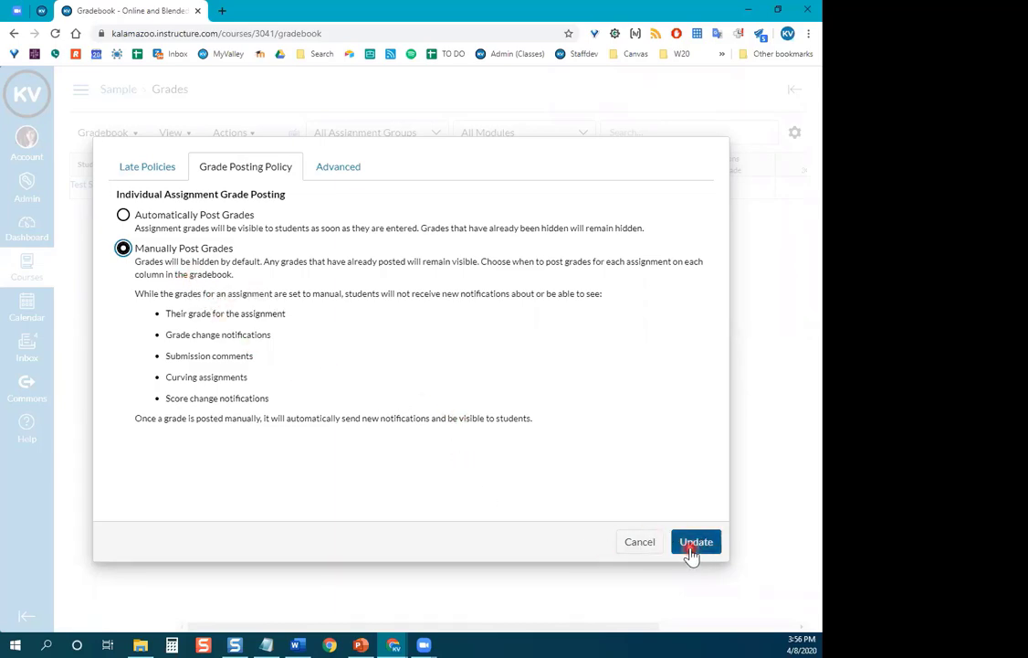
click(326, 172)
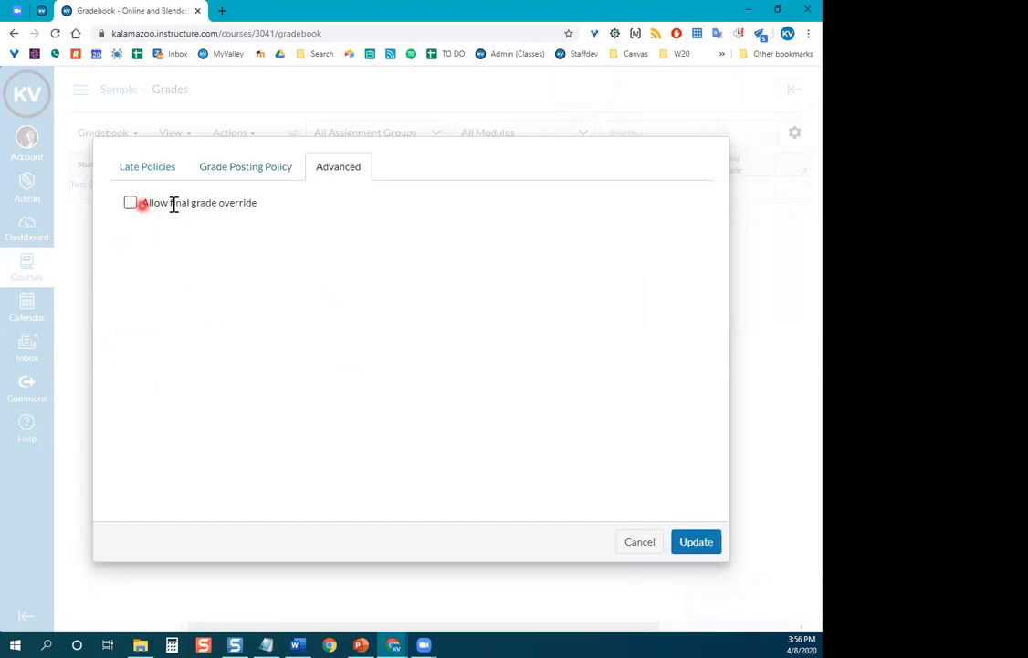
Enable 'Allow final grade override' in Gradebook Settings and save with Update.
click(132, 204)
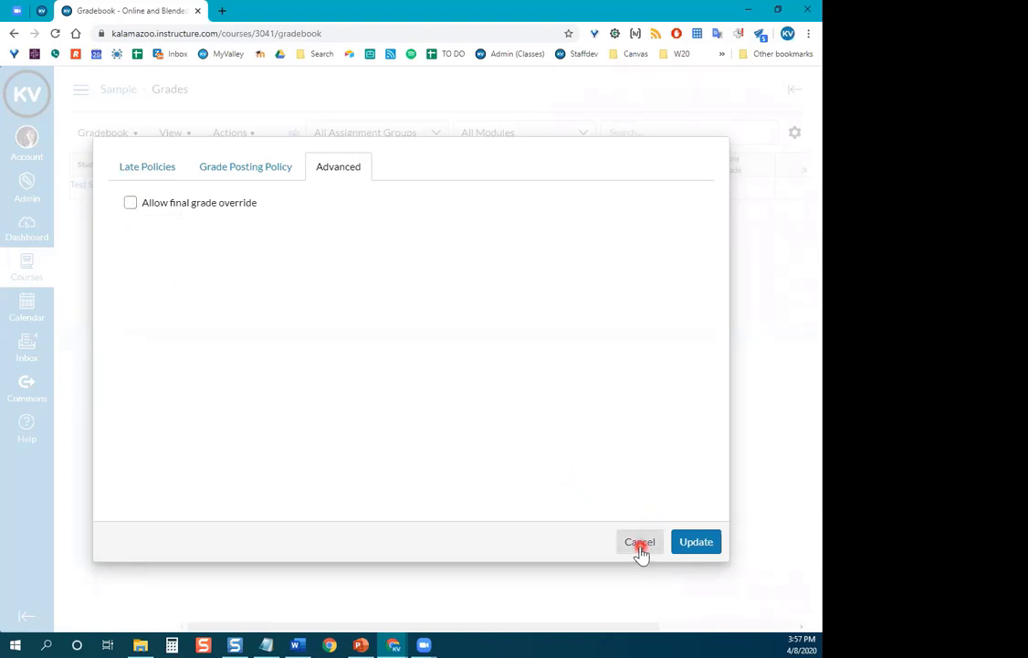
click(156, 202)
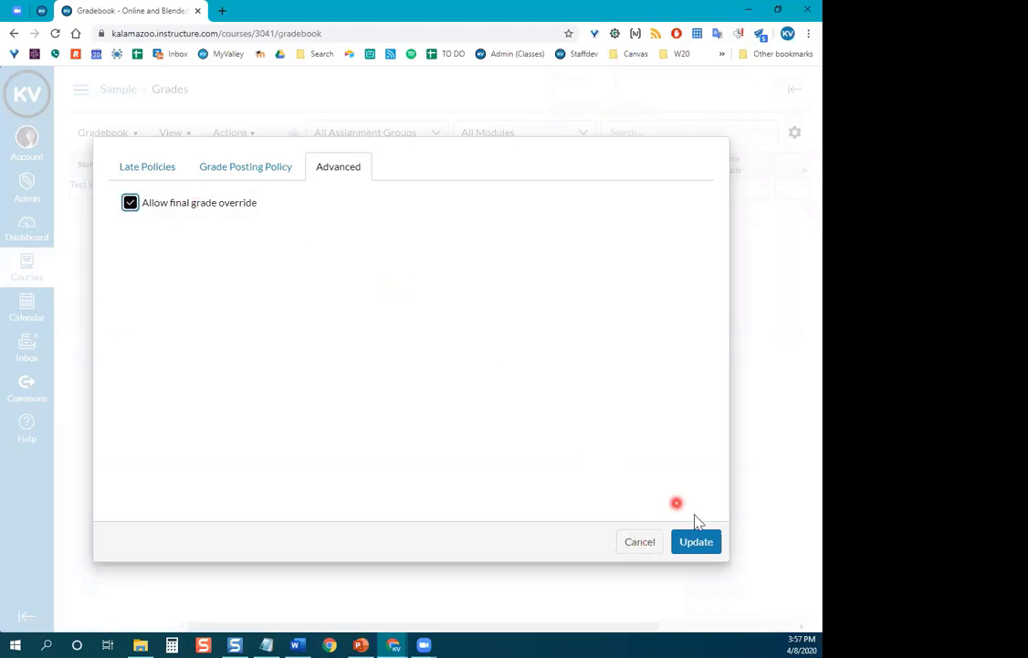
click(709, 541)
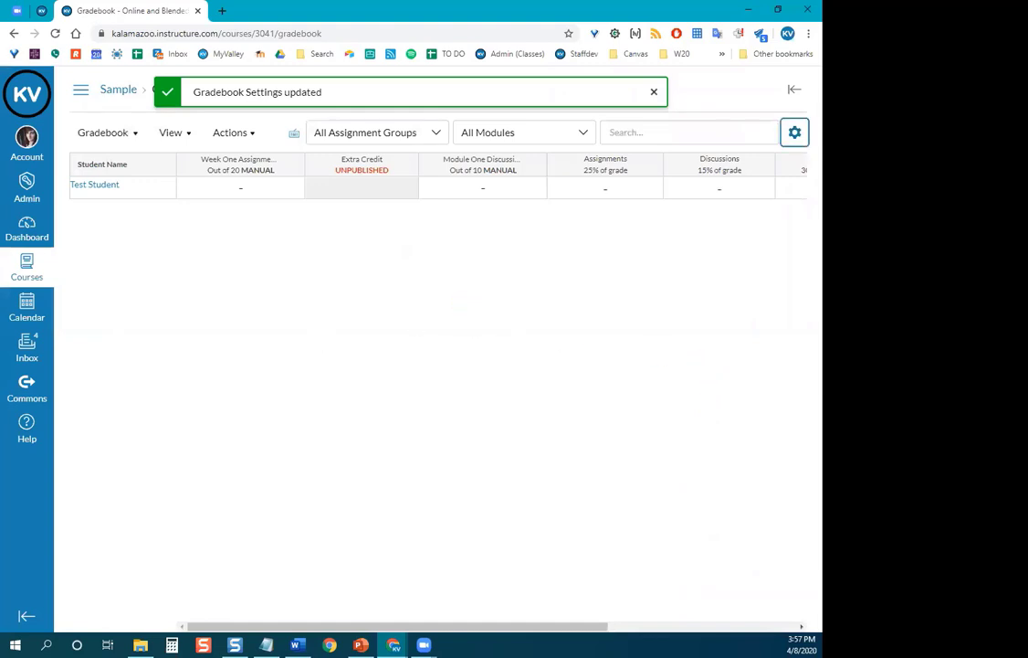
key(alt+Tab)
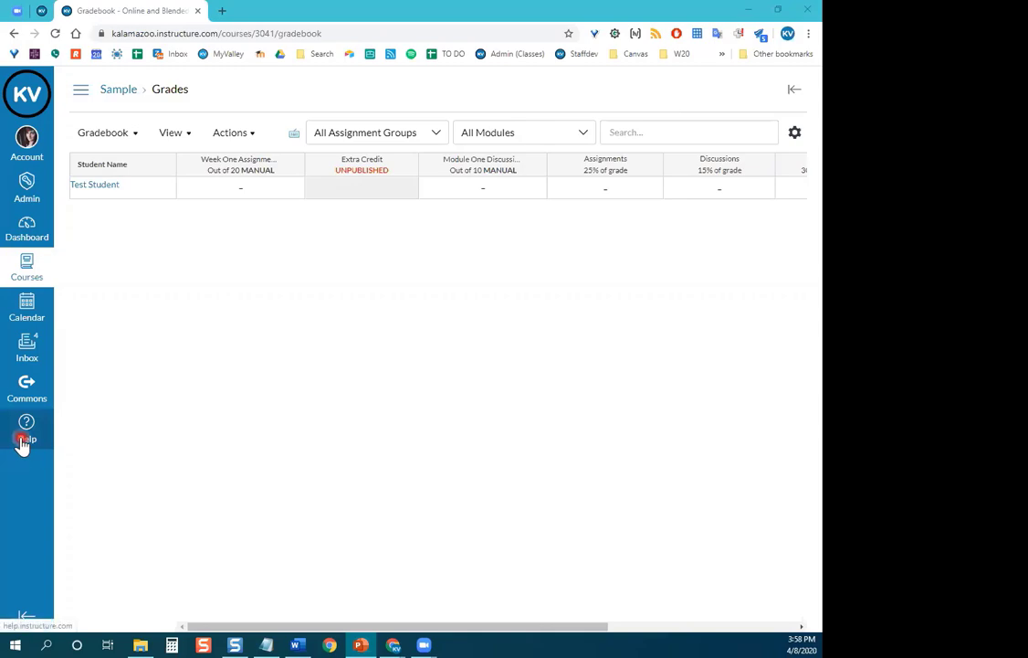
Open the Help tray and scroll through its Canvas Guides and resource links.
click(21, 442)
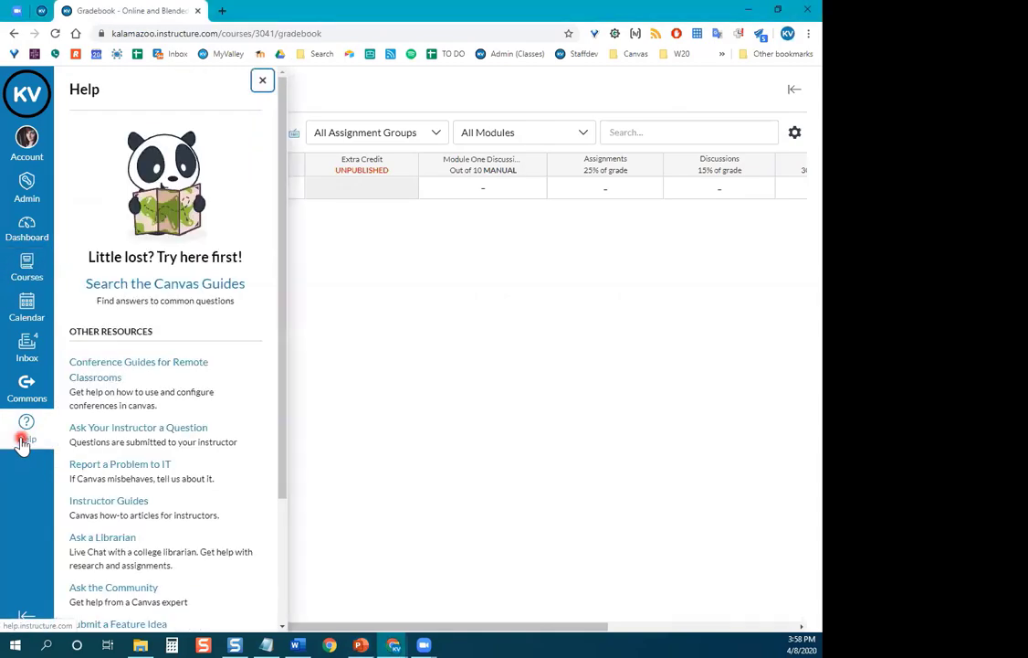
scroll(237, 409, down, 3)
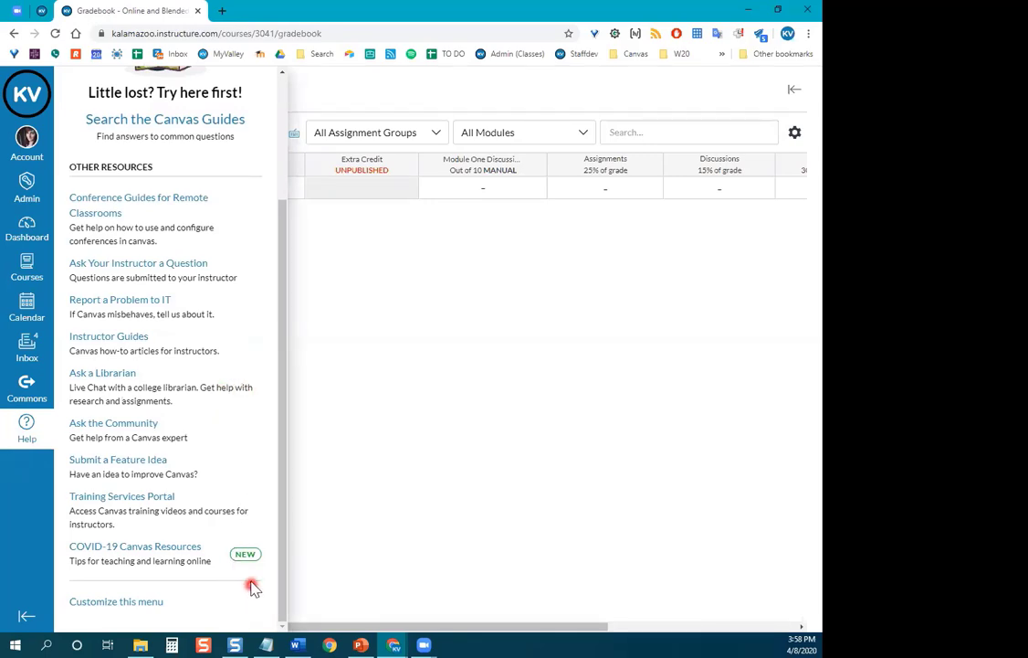
scroll(237, 476, up, 1)
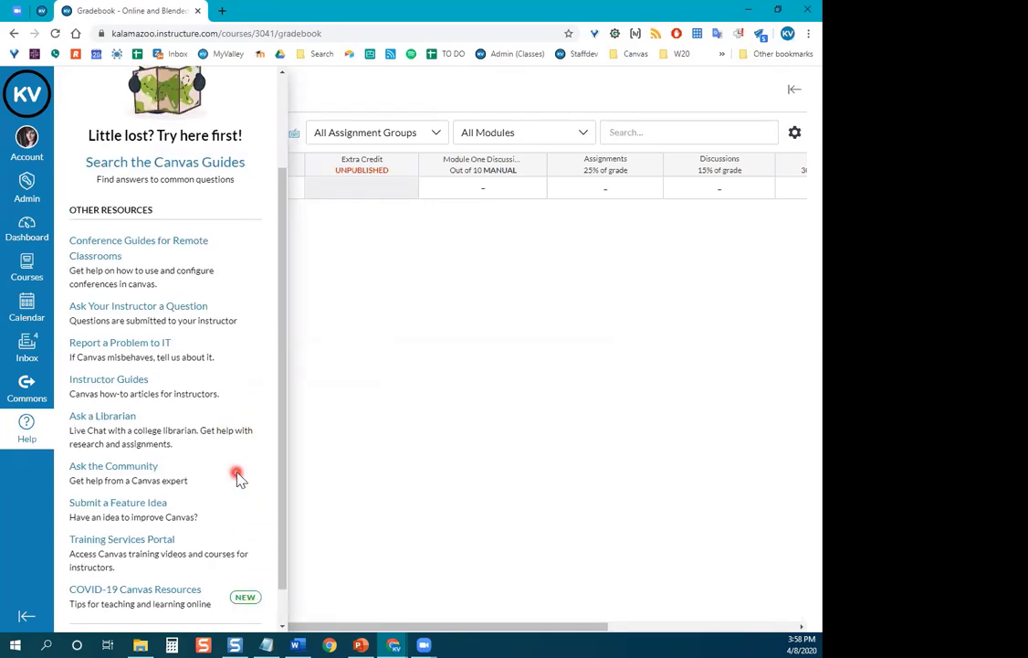
scroll(236, 476, up, 3)
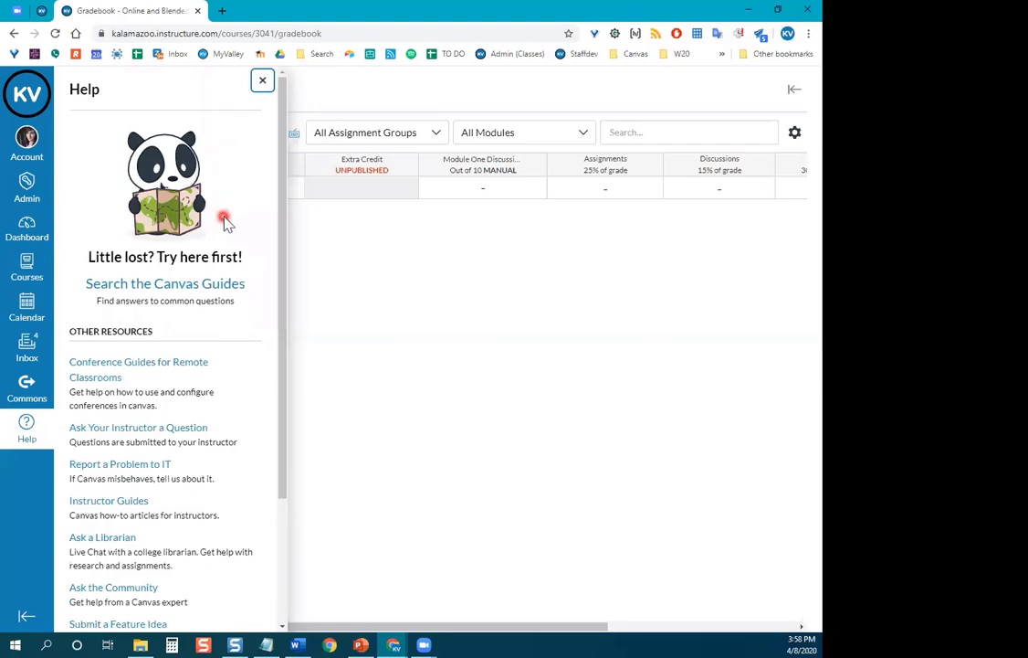
scroll(245, 238, down, 3)
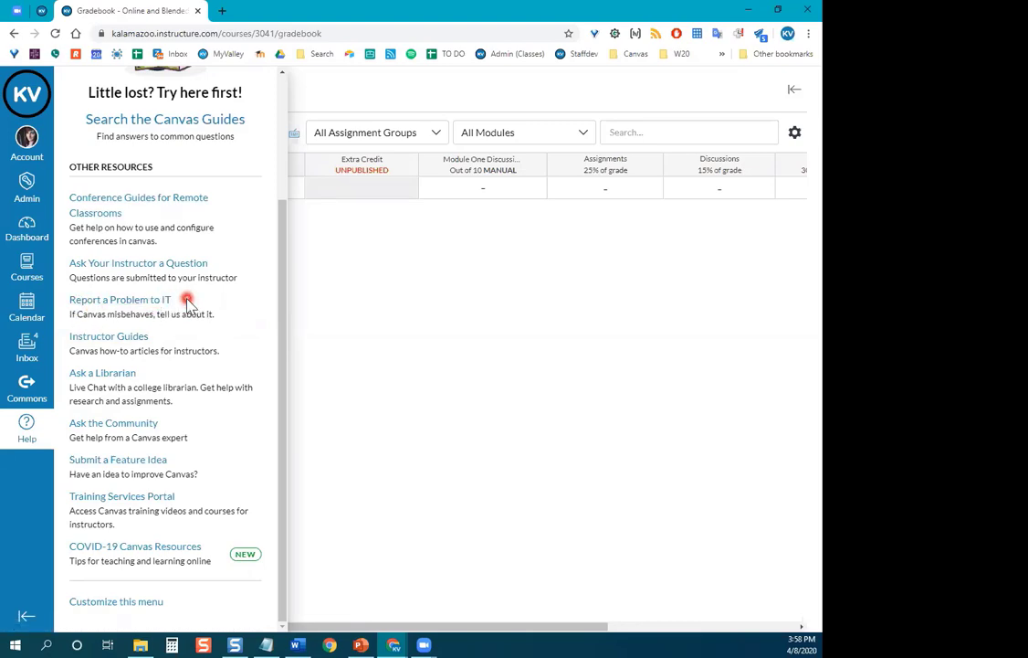
Open the Report a Problem to IT form and view the 'how does this affect you' choices.
click(142, 303)
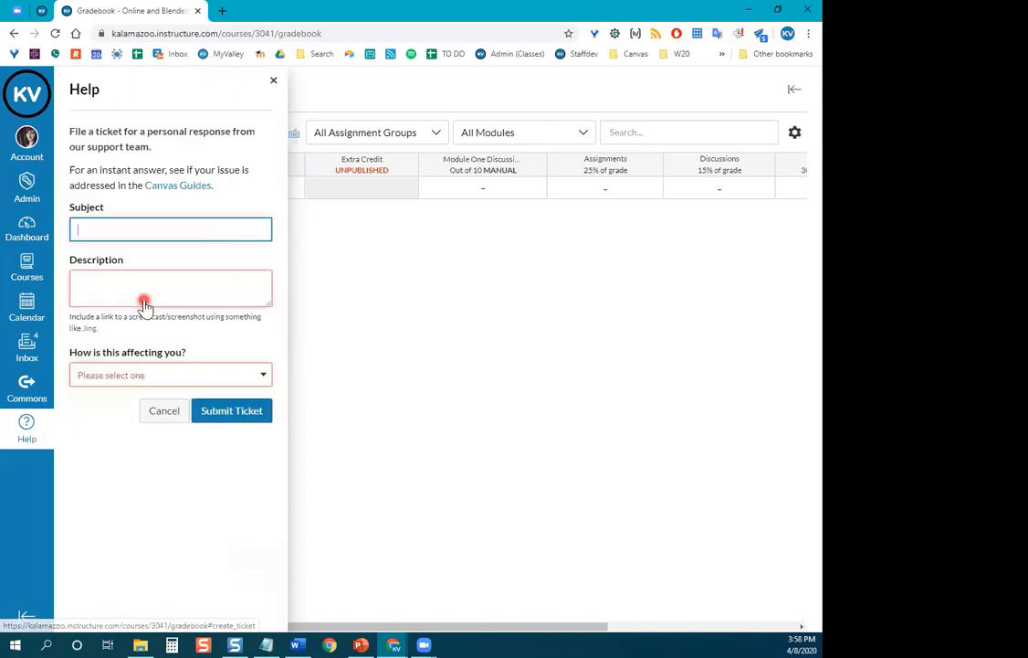
click(126, 376)
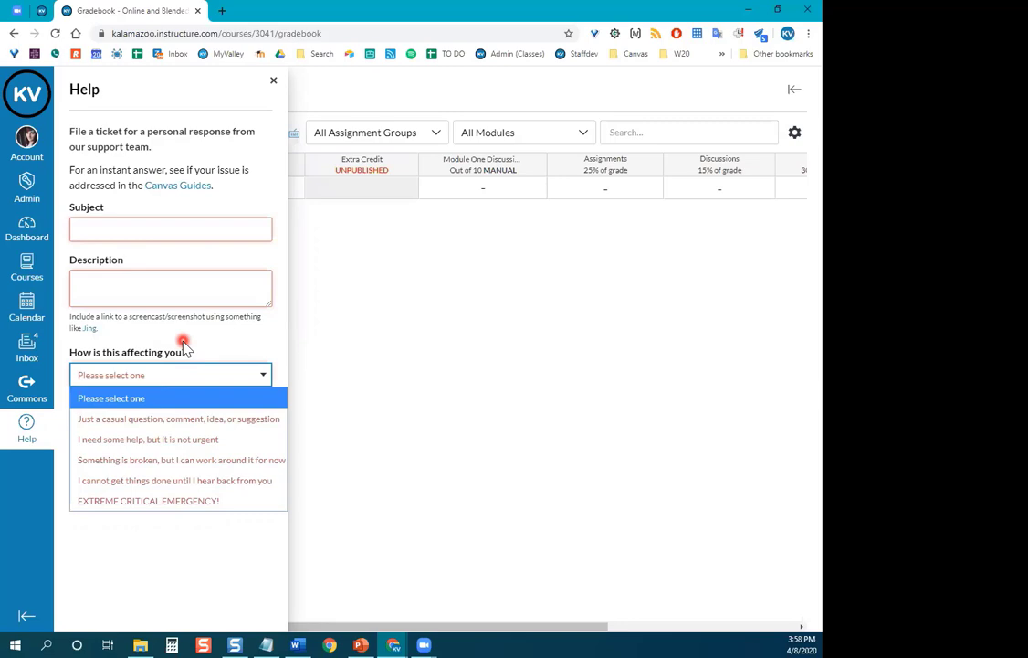
click(26, 428)
Close the Help tray, reopen it, and select Report a Problem to IT from the list.
click(26, 428)
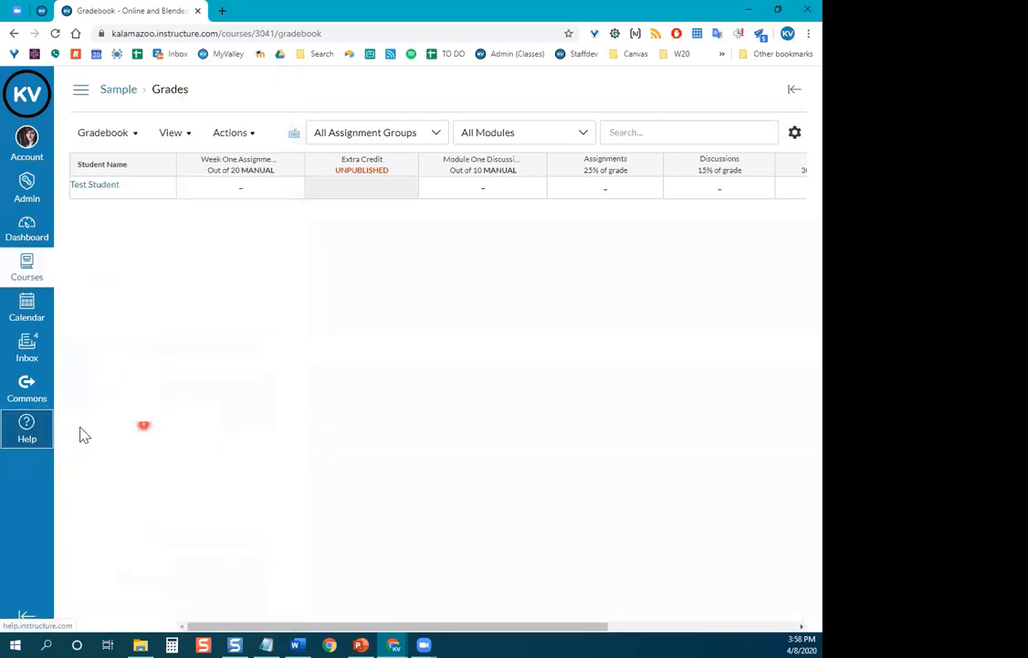
click(11, 431)
scroll(193, 341, down, 3)
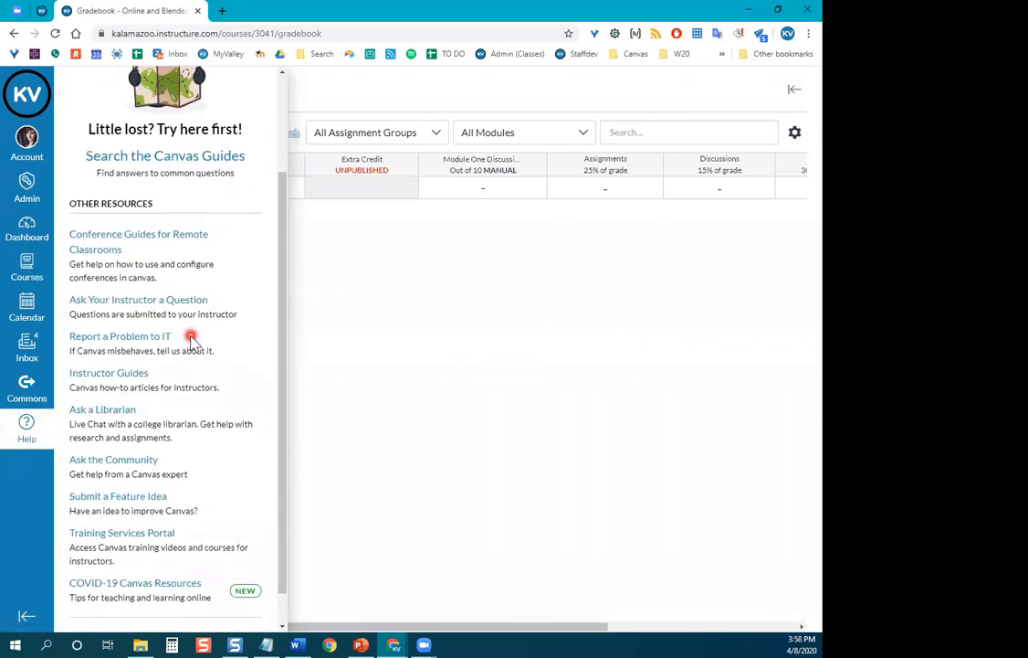
click(96, 340)
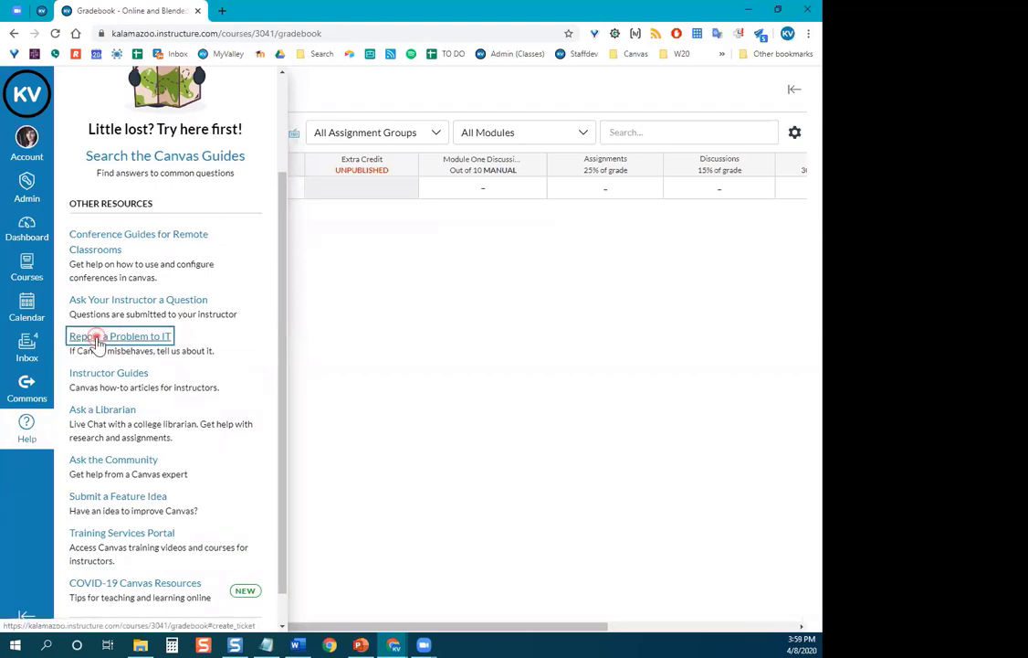
Select Report a Problem to IT to show the blank support-ticket form.
click(97, 338)
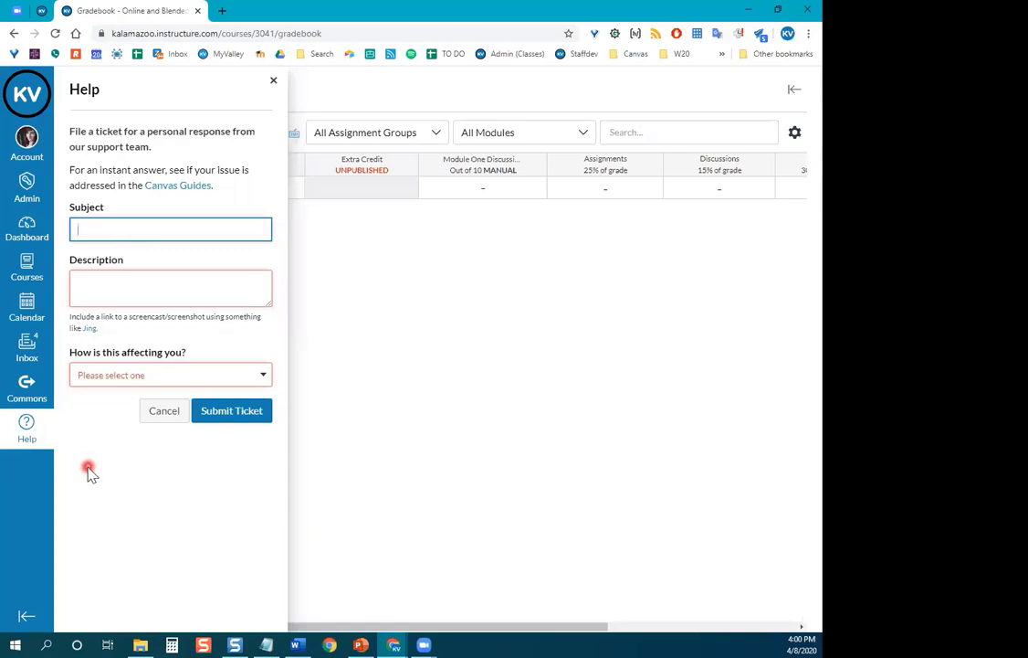
click(161, 424)
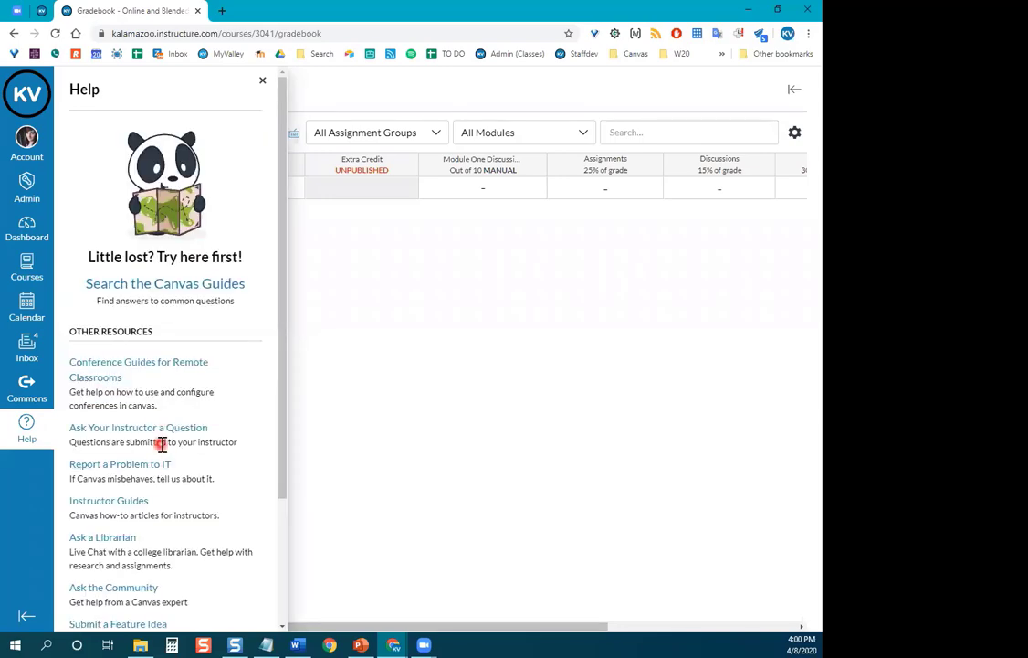
scroll(260, 345, down, 3)
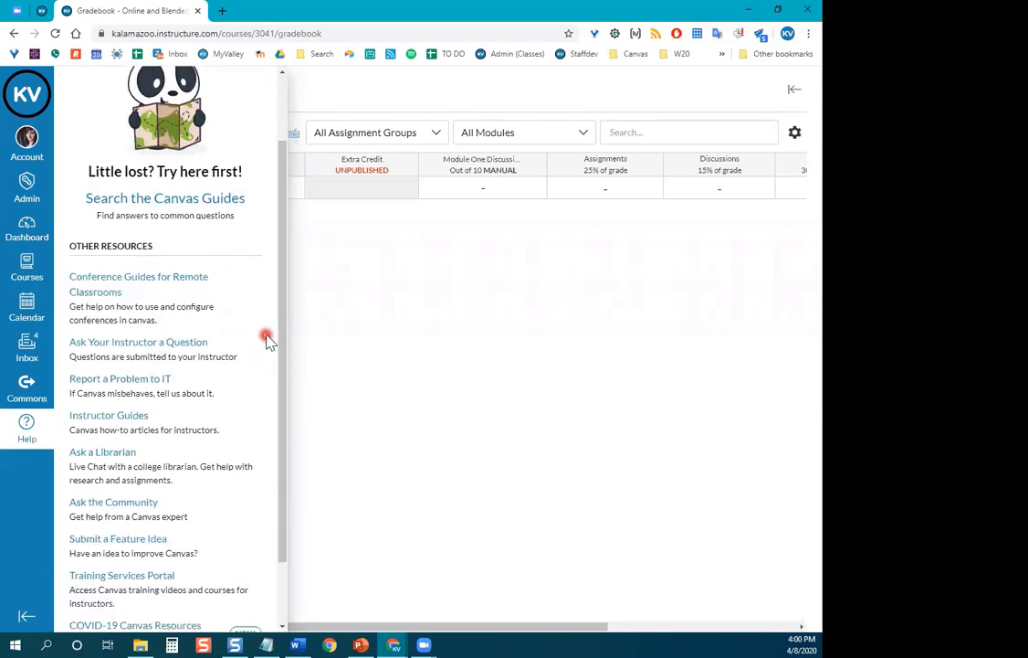
scroll(269, 339, down, 1)
scroll(265, 284, up, 1)
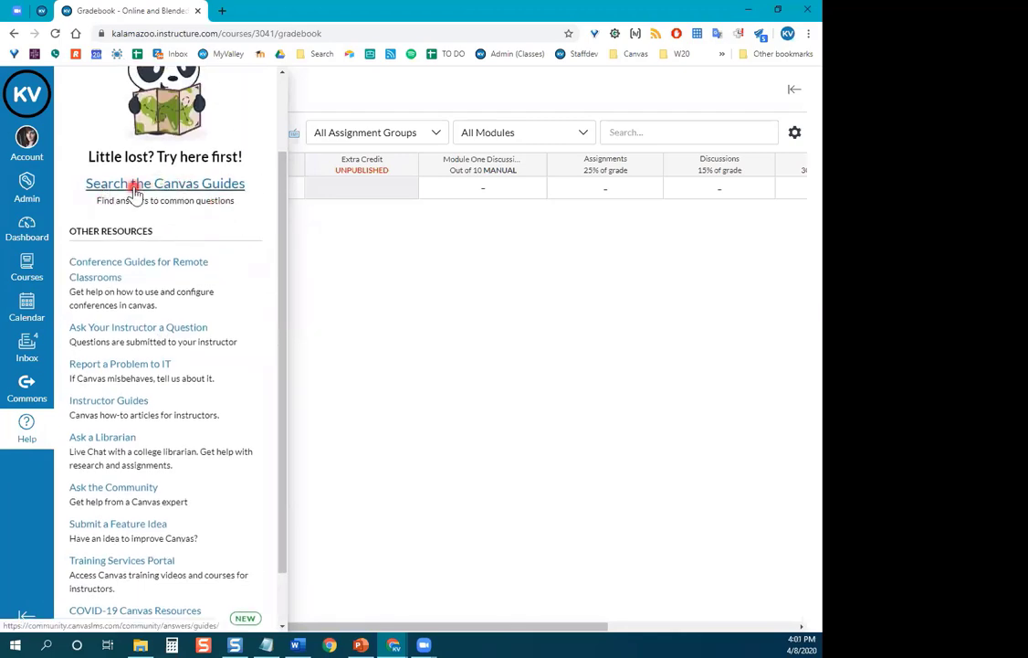
scroll(207, 311, down, 1)
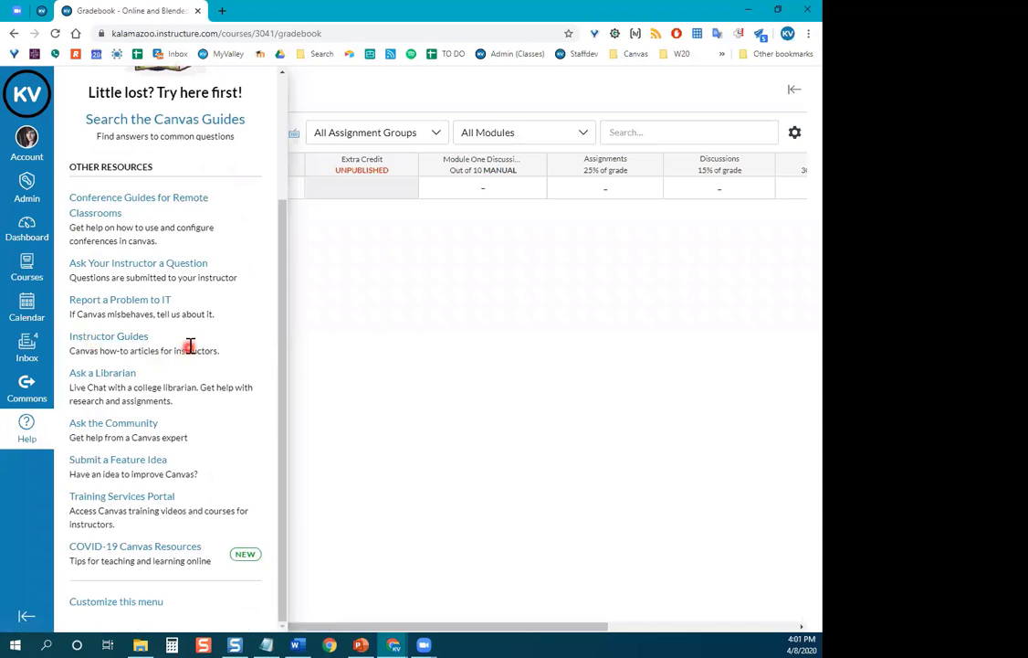
Open Instructor Guides in a new tab and scroll its contents down to the Assignments section.
click(117, 338)
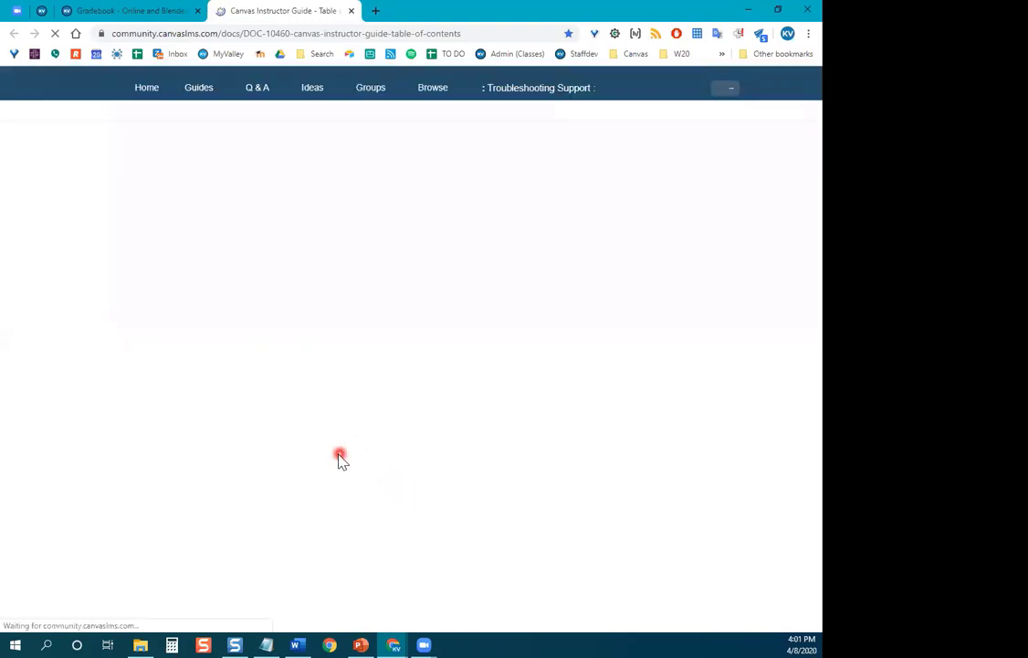
scroll(327, 455, down, 5)
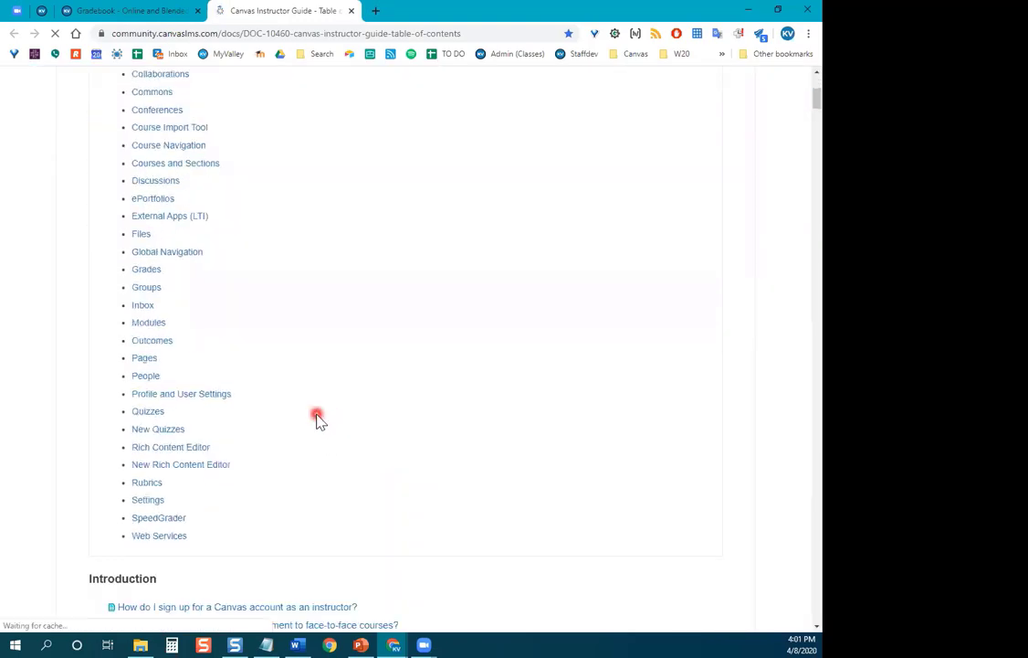
scroll(317, 418, down, 5)
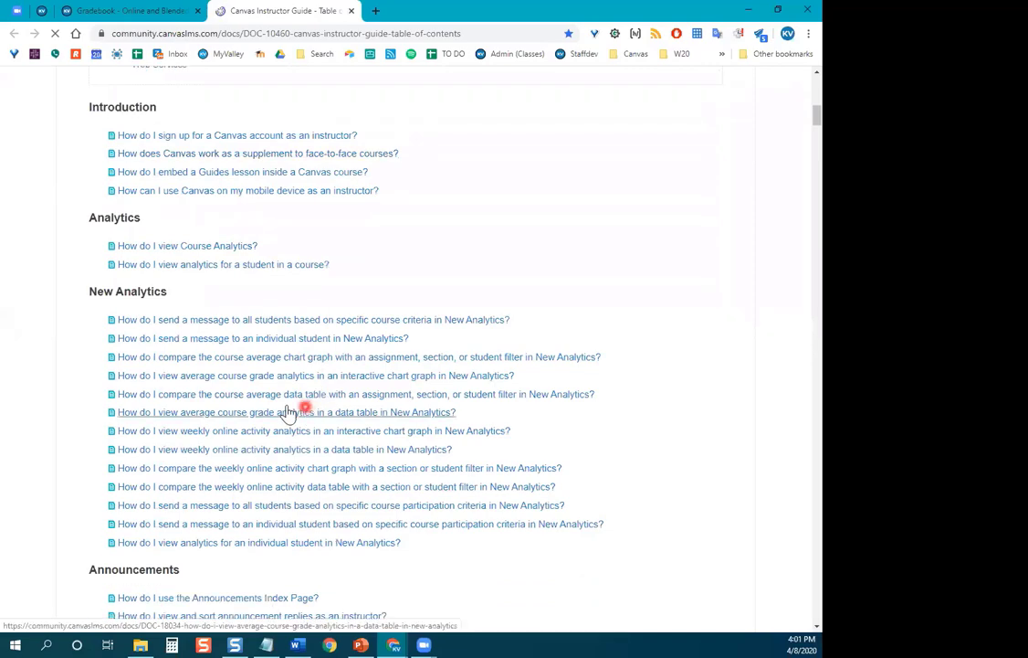
scroll(252, 408, down, 4)
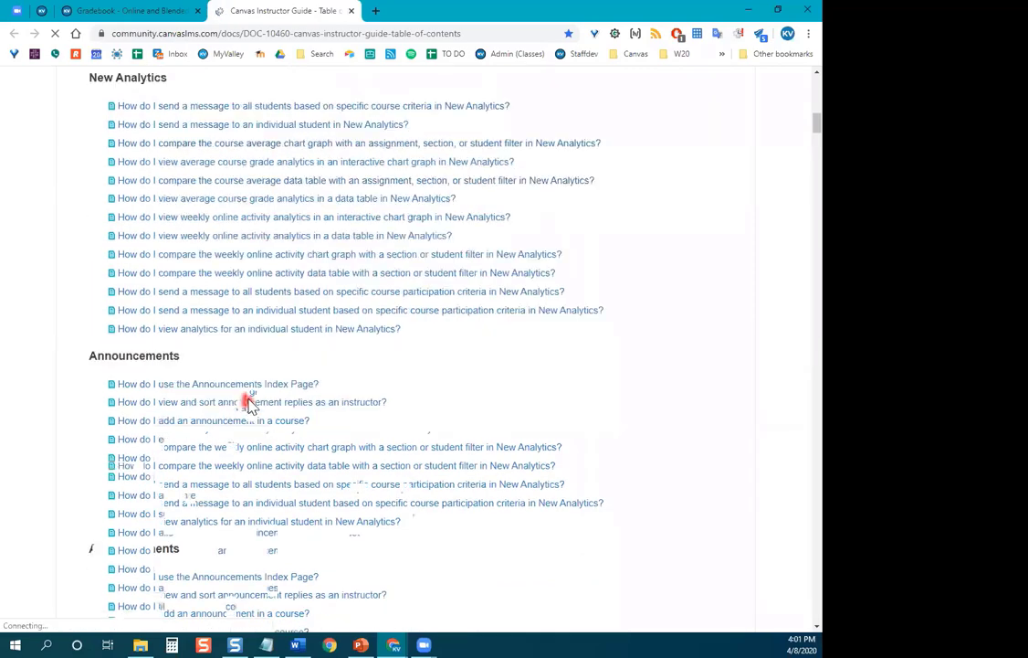
scroll(242, 384, down, 2)
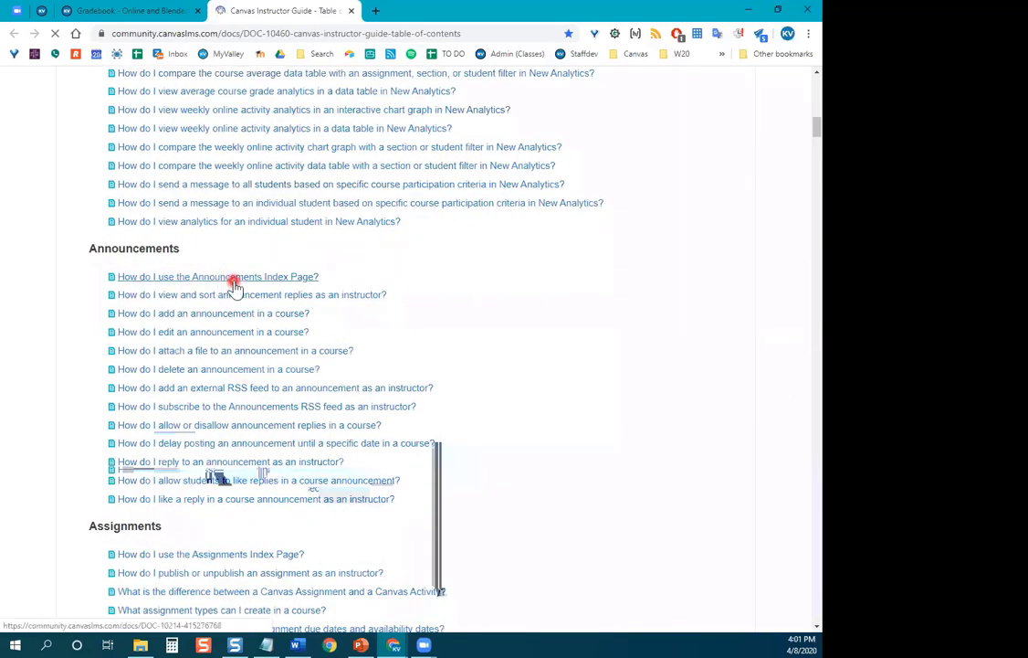
scroll(247, 310, down, 1)
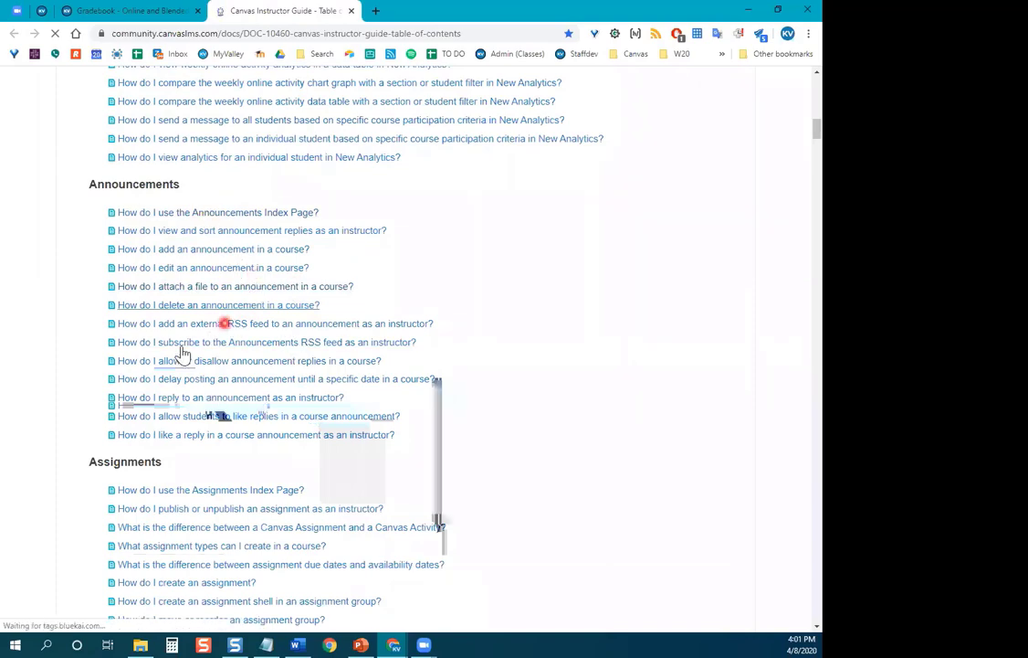
scroll(201, 321, down, 5)
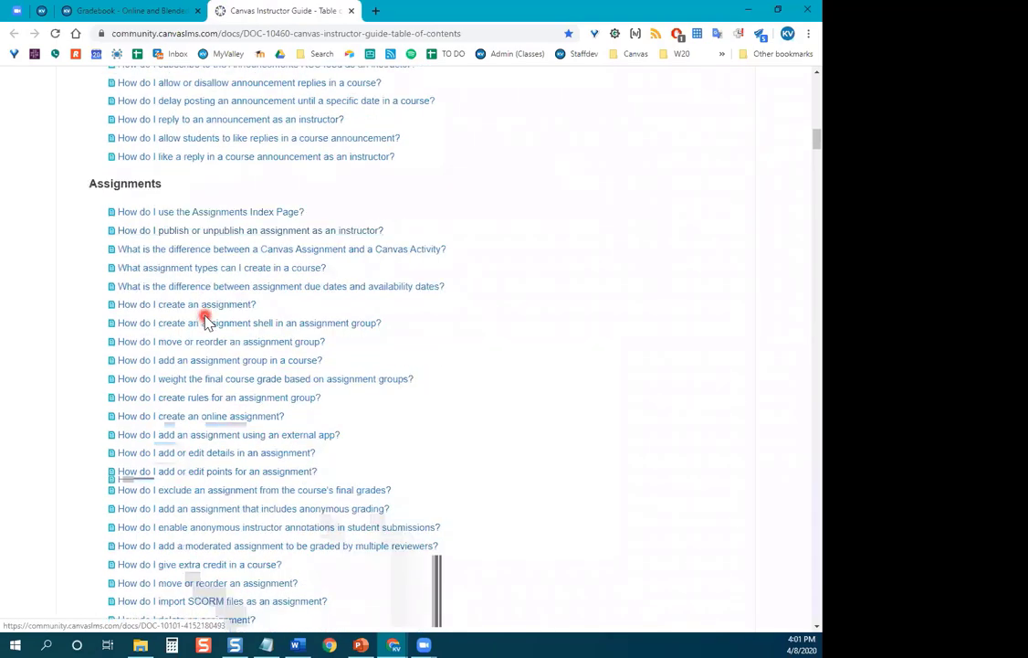
scroll(215, 340, down, 1)
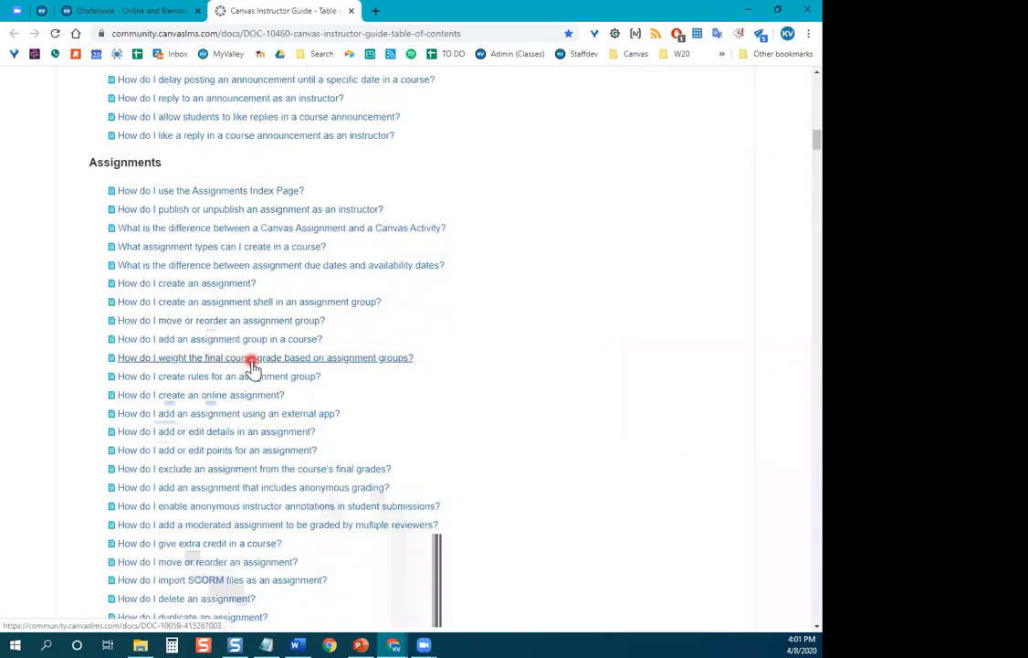
Read the article 'How do I weight the final course grade based on assignment groups?'.
click(403, 359)
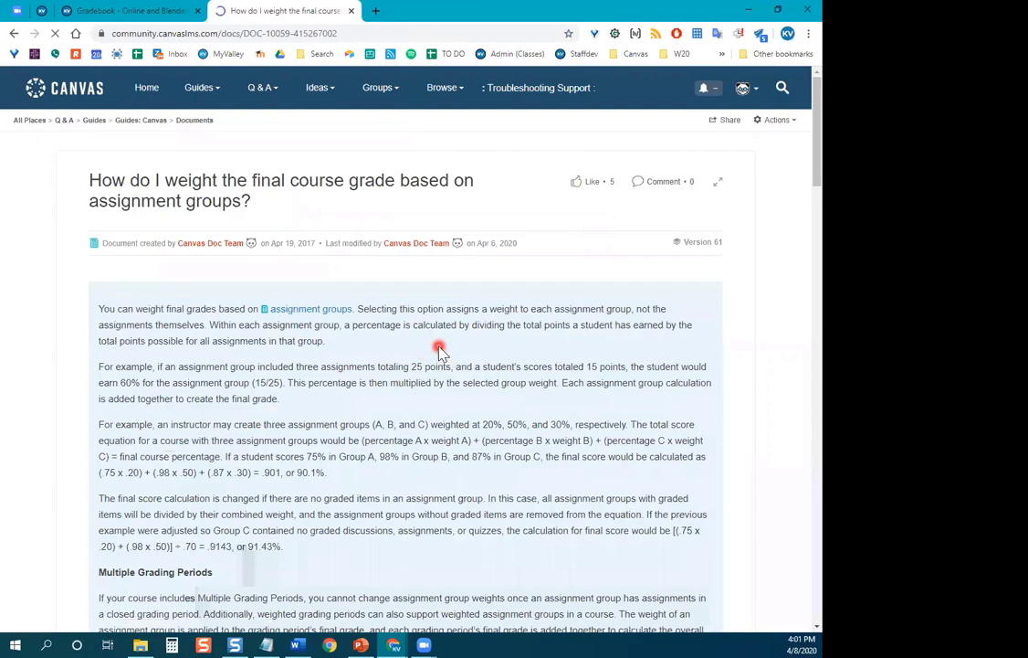
scroll(441, 346, down, 3)
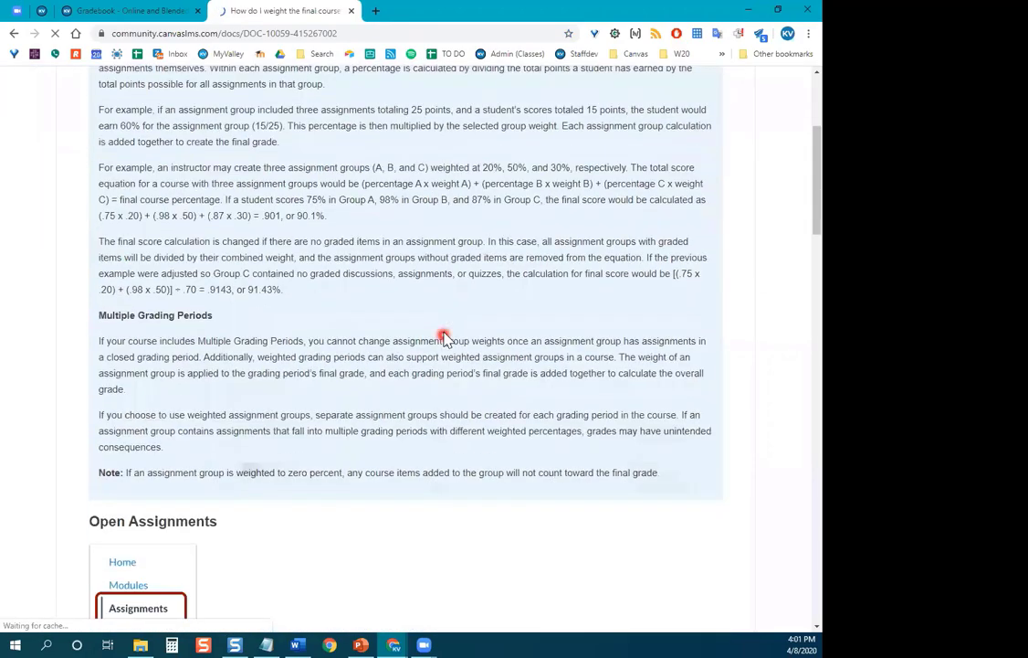
scroll(444, 335, down, 4)
scroll(325, 305, down, 1)
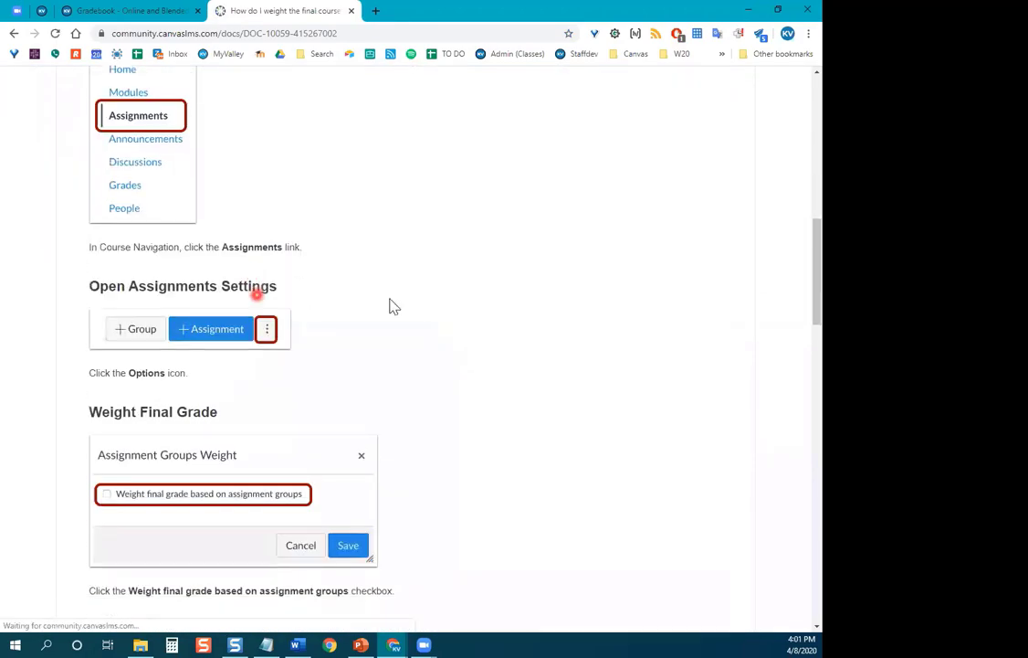
scroll(419, 311, down, 8)
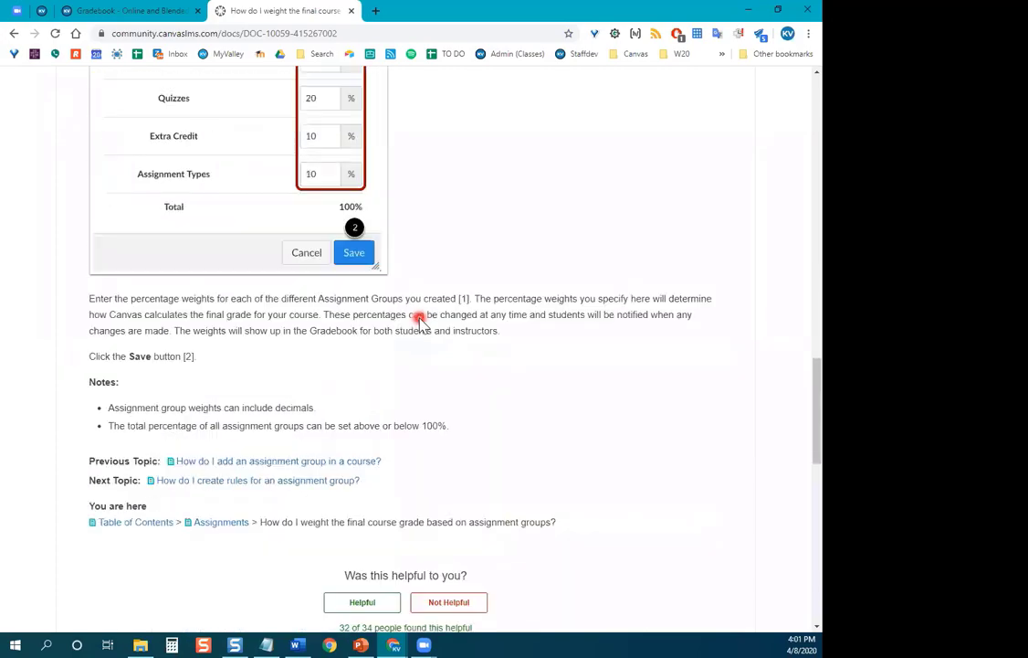
scroll(419, 318, down, 2)
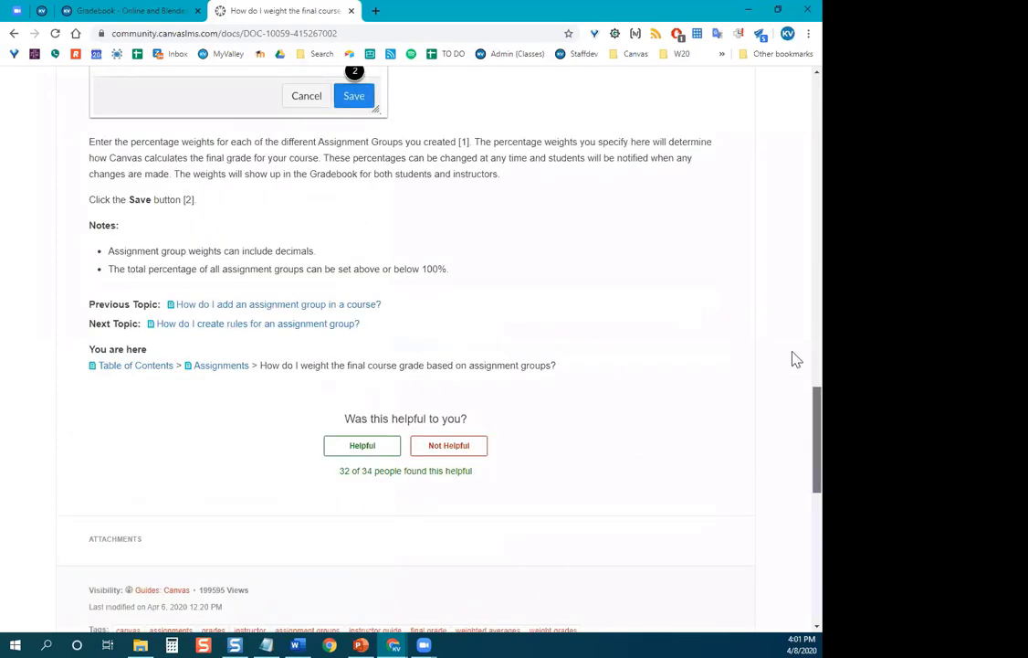
scroll(796, 358, up, 3)
scroll(792, 172, up, 15)
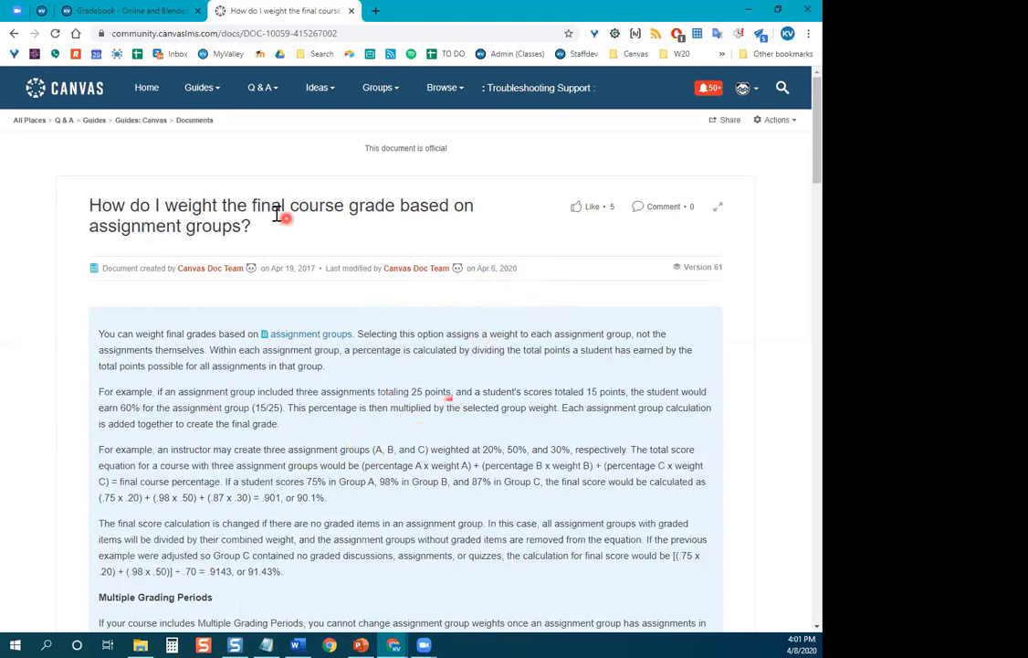
Browse the main Canvas Guides page and its search box, then close the Community tab.
click(142, 123)
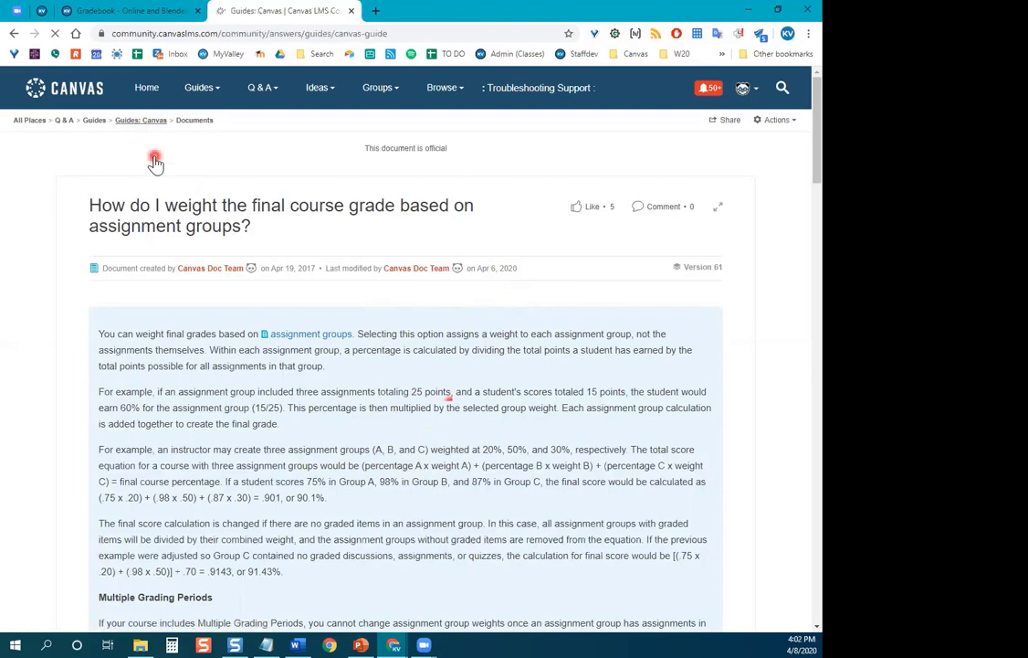
scroll(310, 409, down, 2)
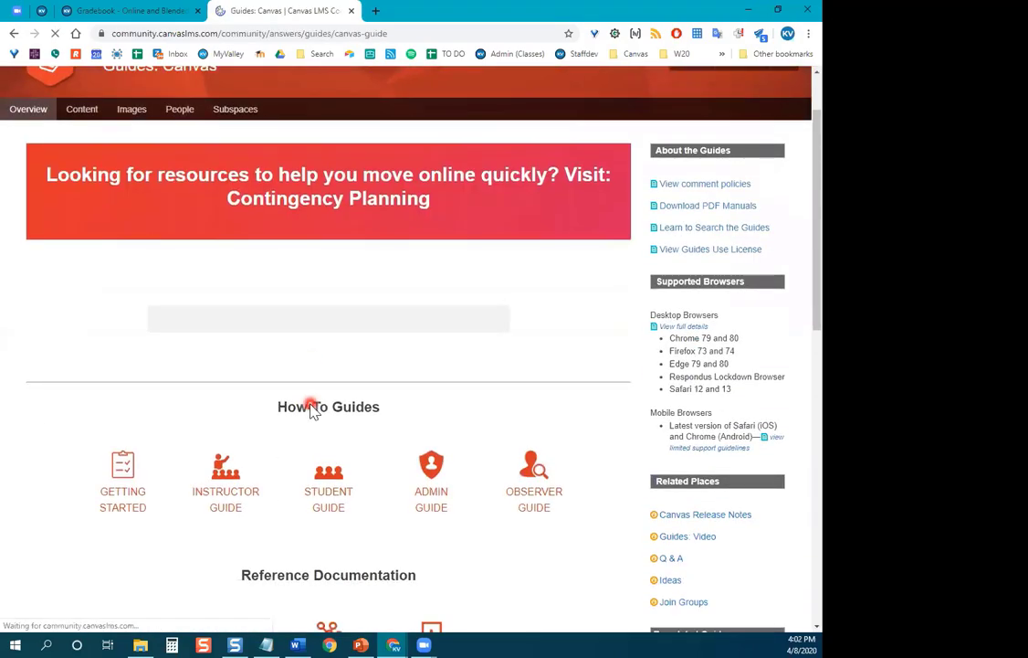
scroll(147, 458, down, 2)
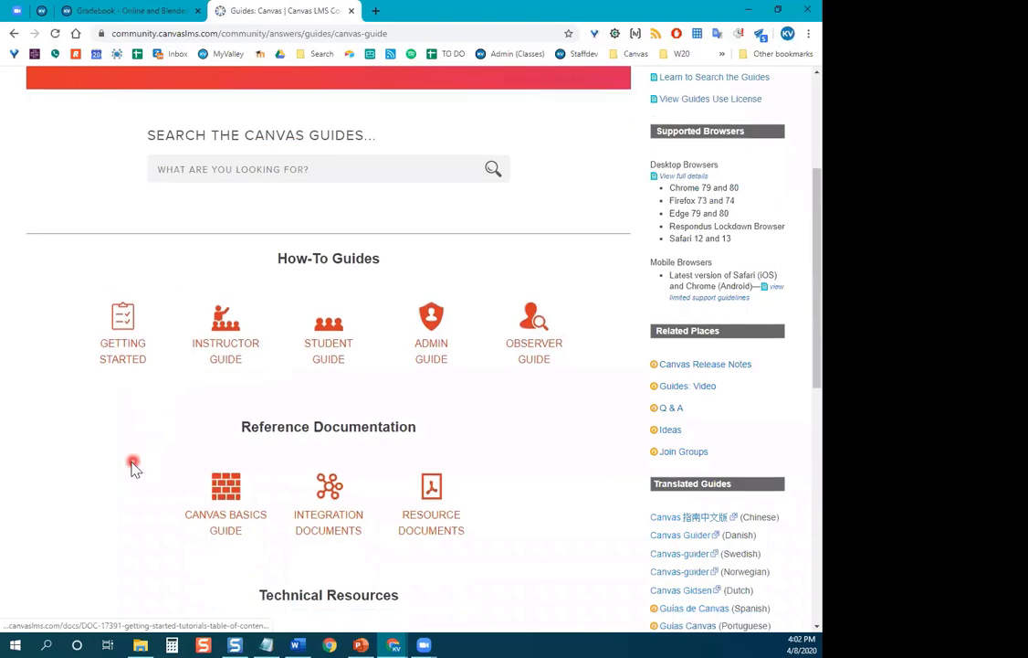
scroll(128, 469, down, 1)
scroll(264, 386, up, 2)
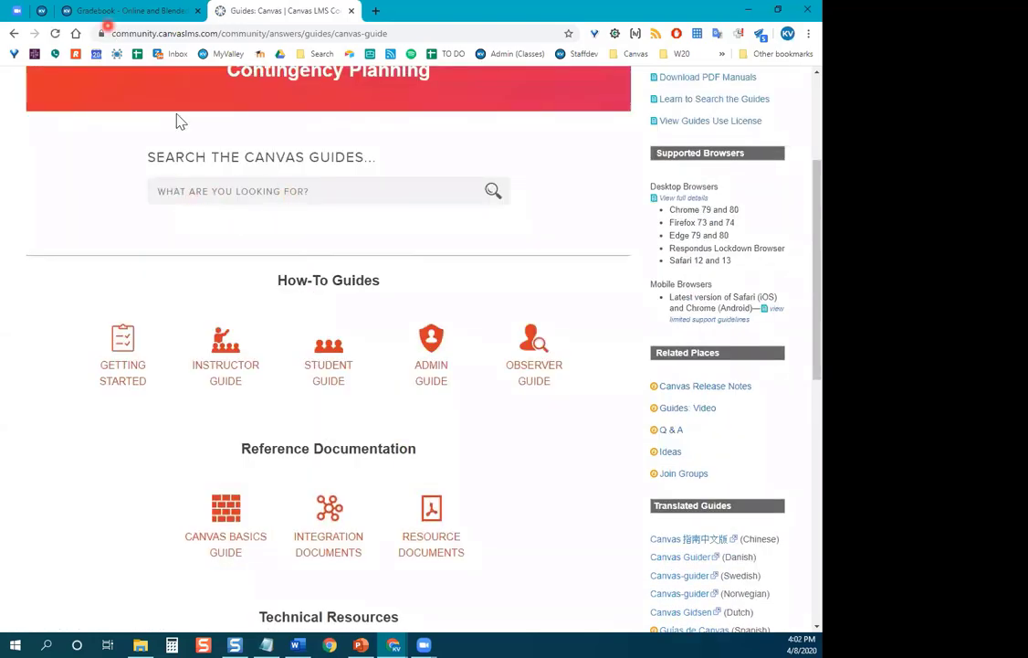
click(161, 190)
click(350, 14)
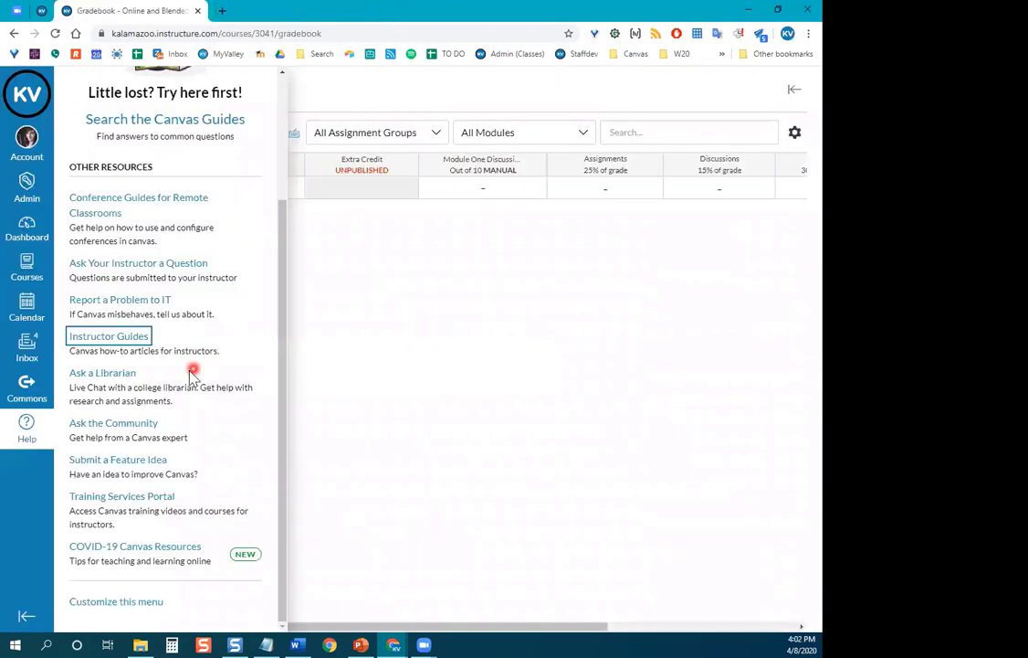